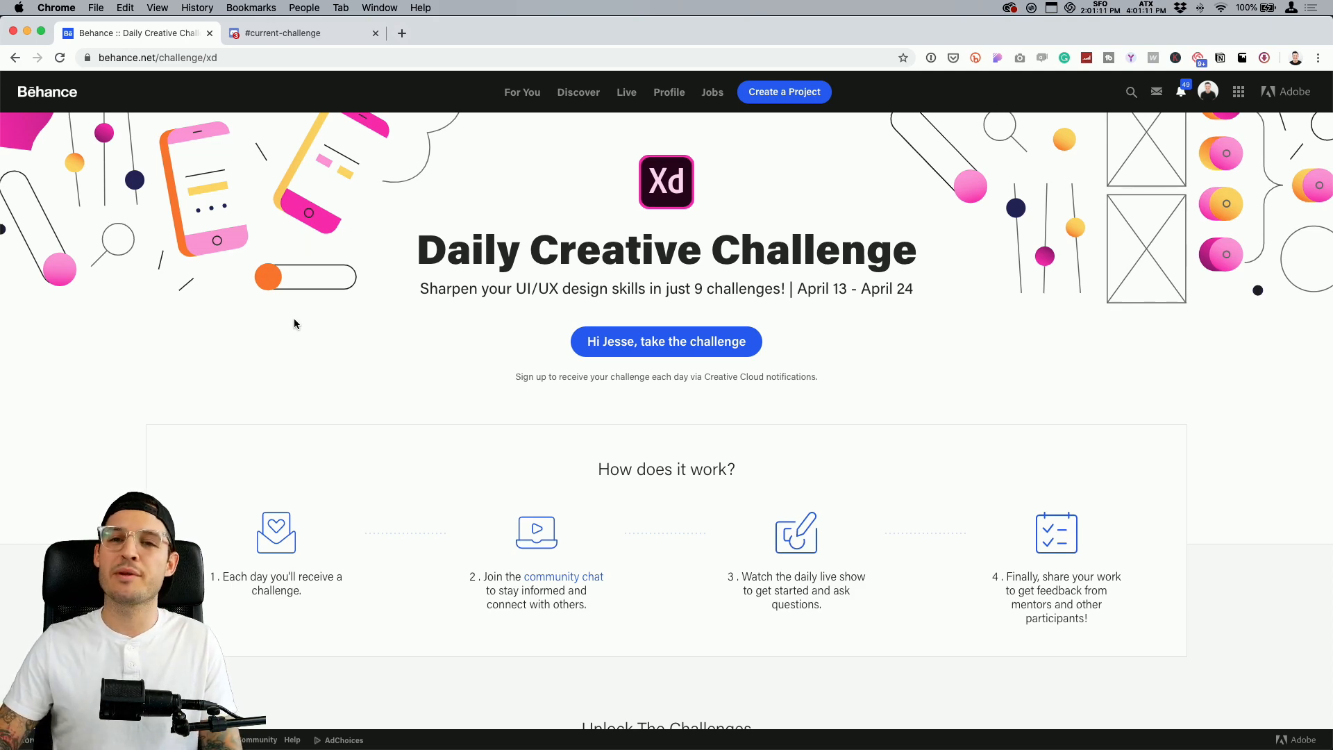
Review the Daily Creative Challenge page on Behance, including the Feedback challenge, and glance at the Discord current-challenge channel
scroll(290, 325, down, 12)
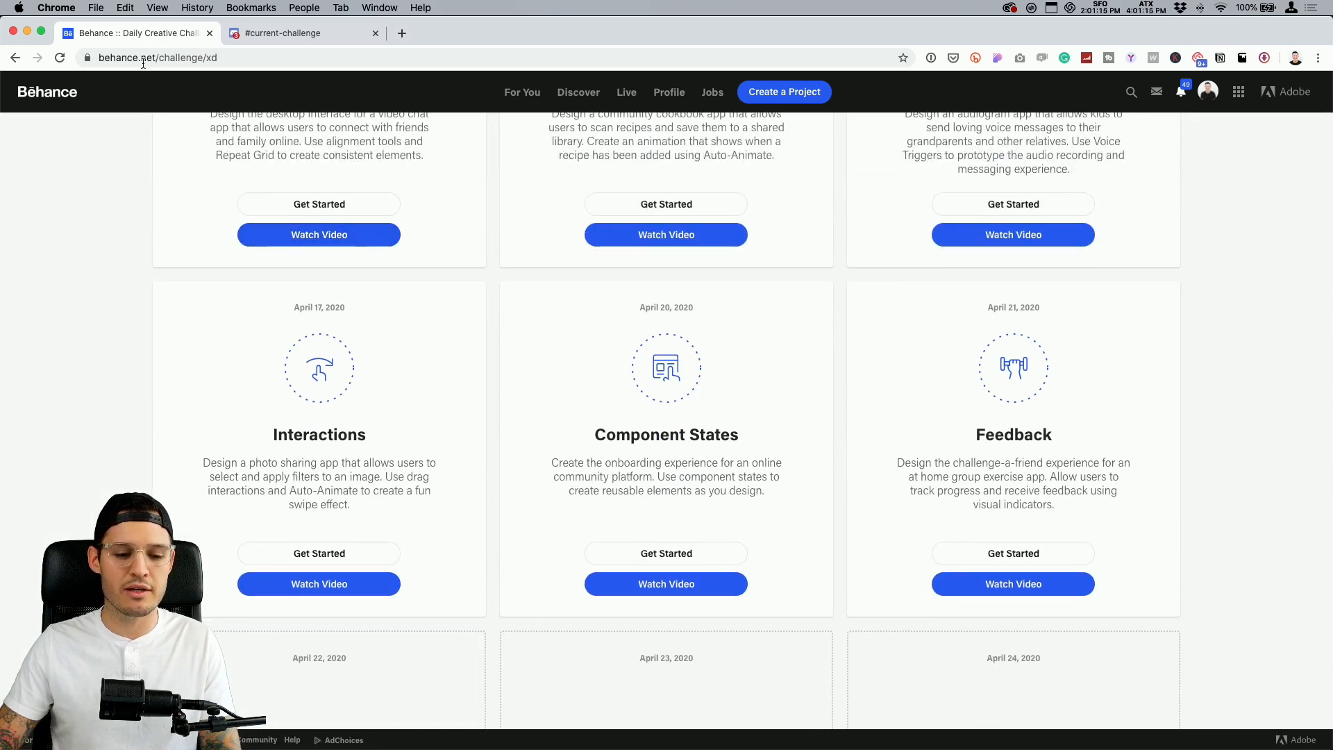
drag(122, 59, 253, 60)
click(118, 184)
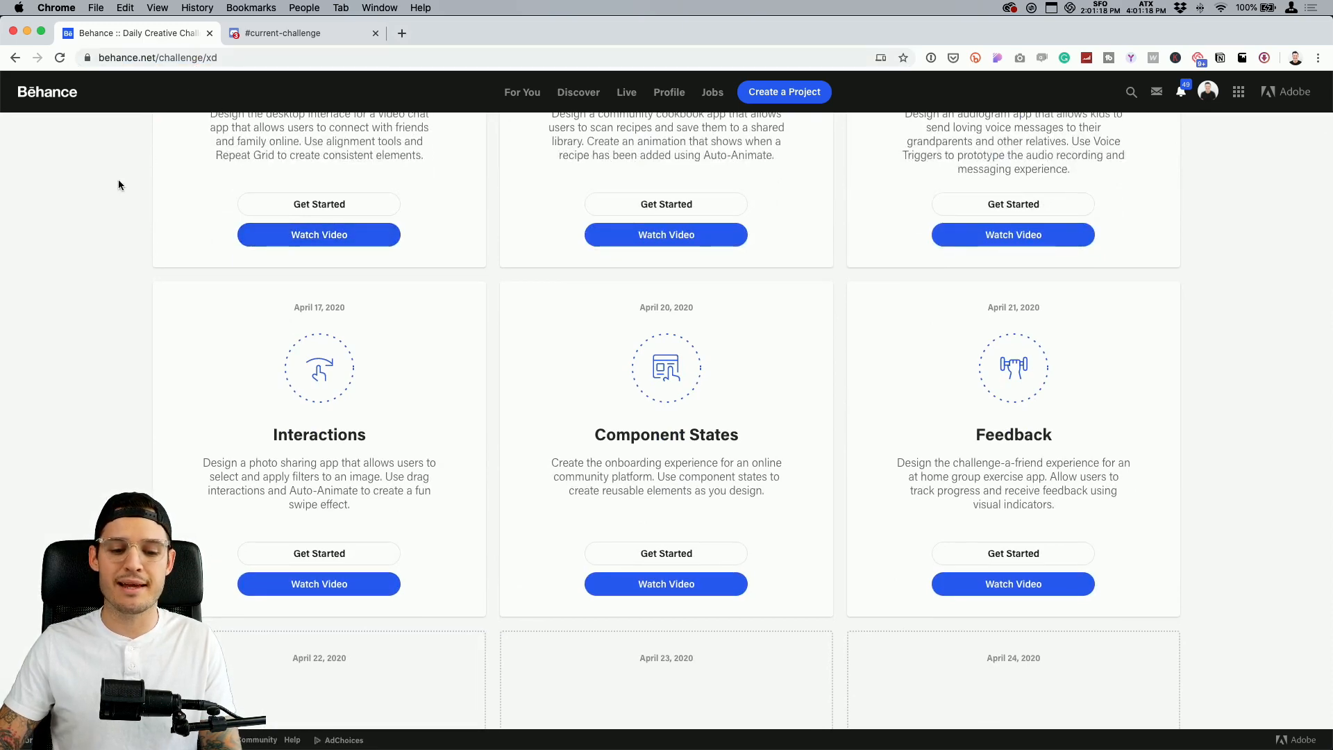
scroll(119, 182, down, 4)
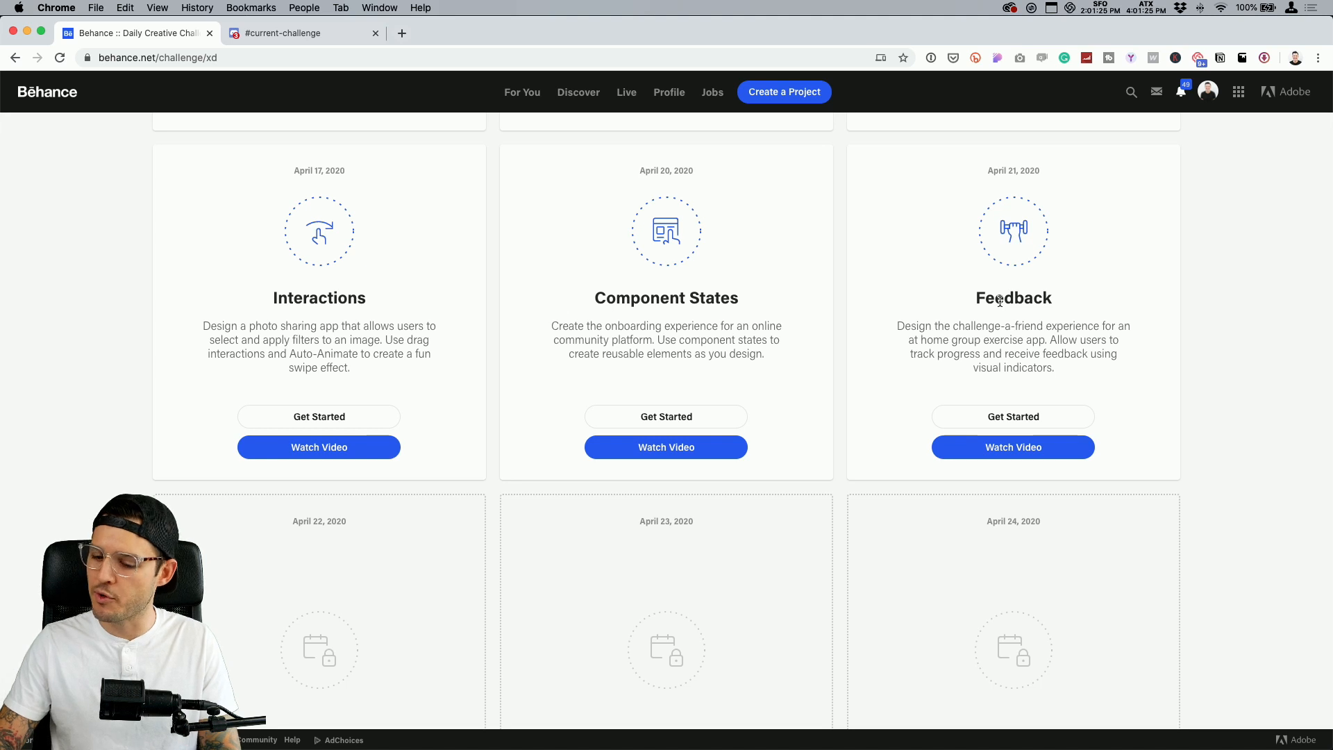
drag(999, 301, 1042, 300)
click(1038, 301)
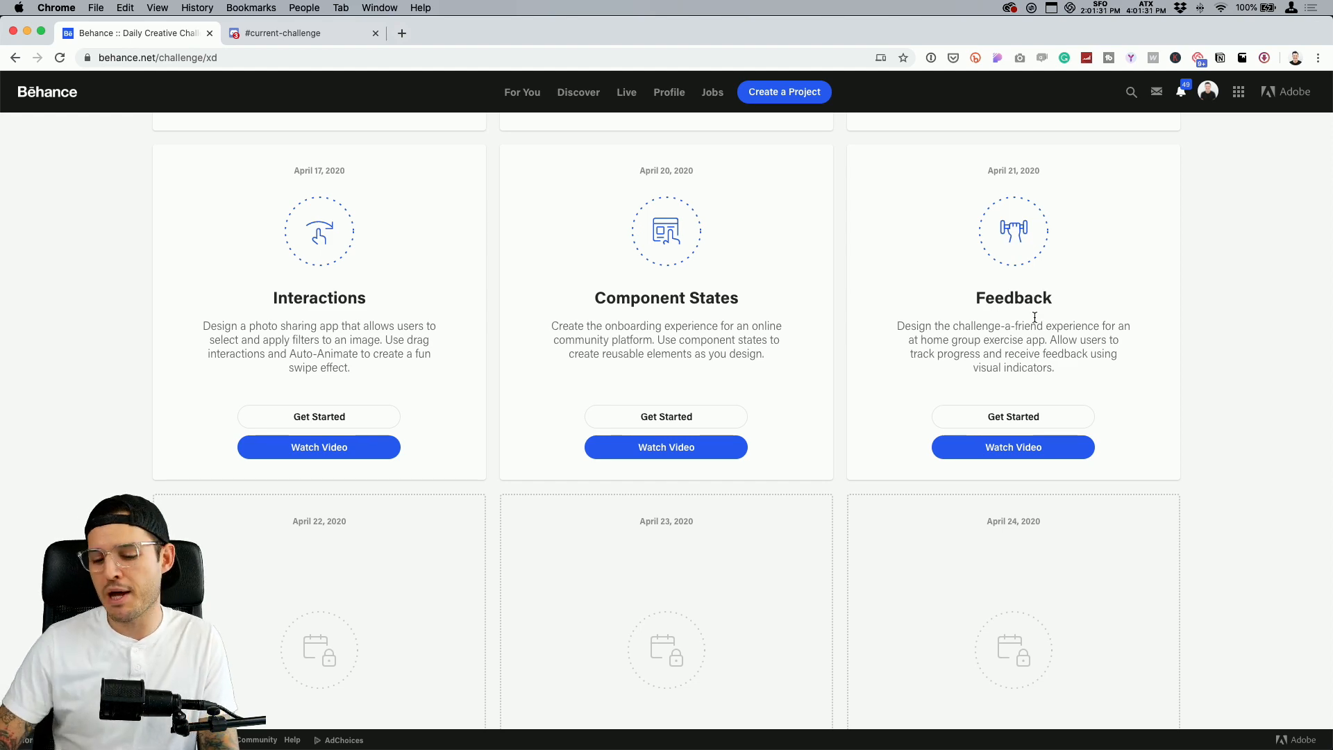
scroll(979, 337, up, 10)
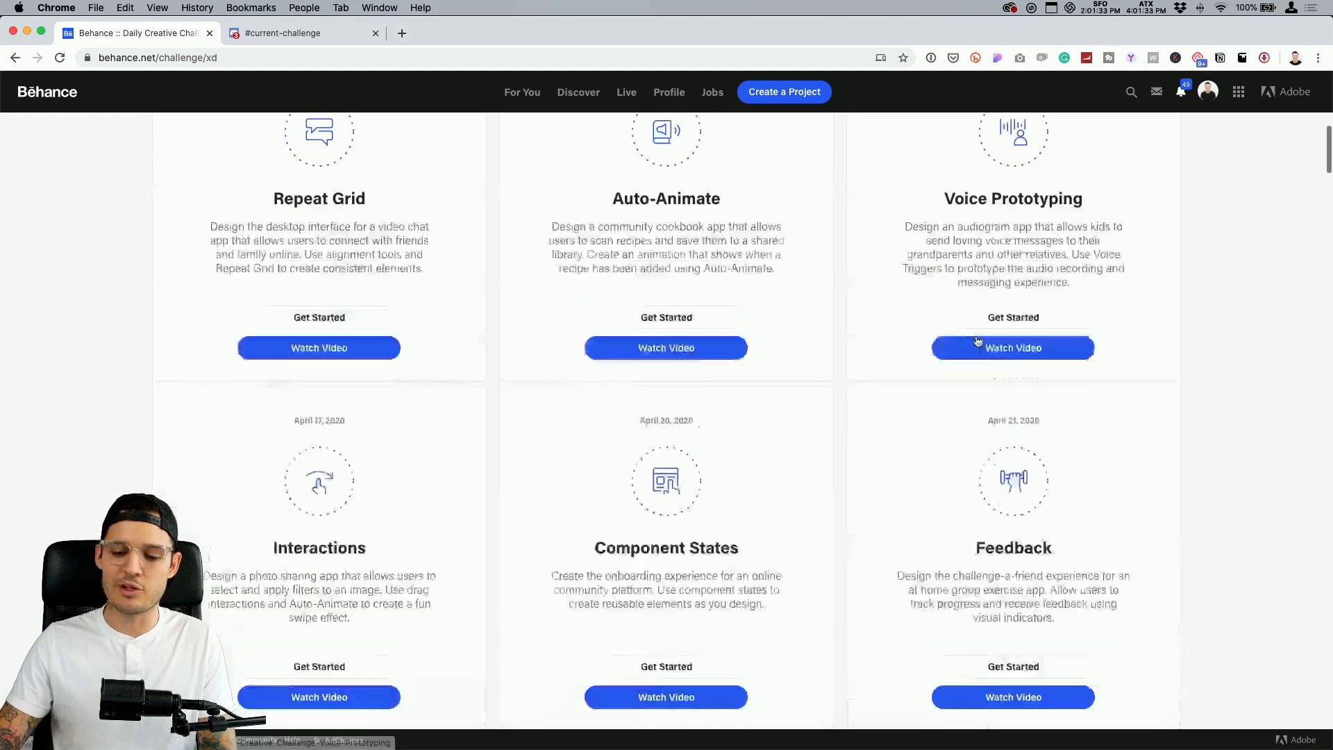
scroll(979, 339, up, 5)
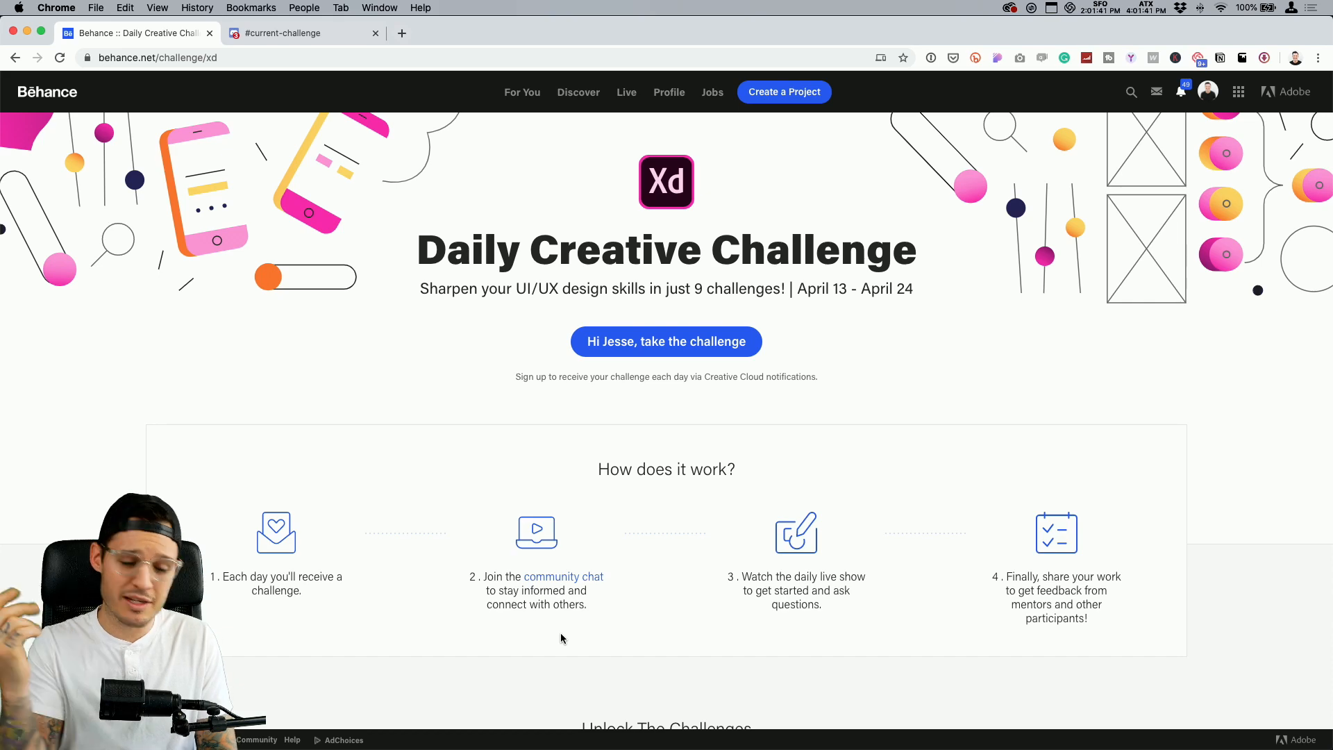
key(ctrl+Tab)
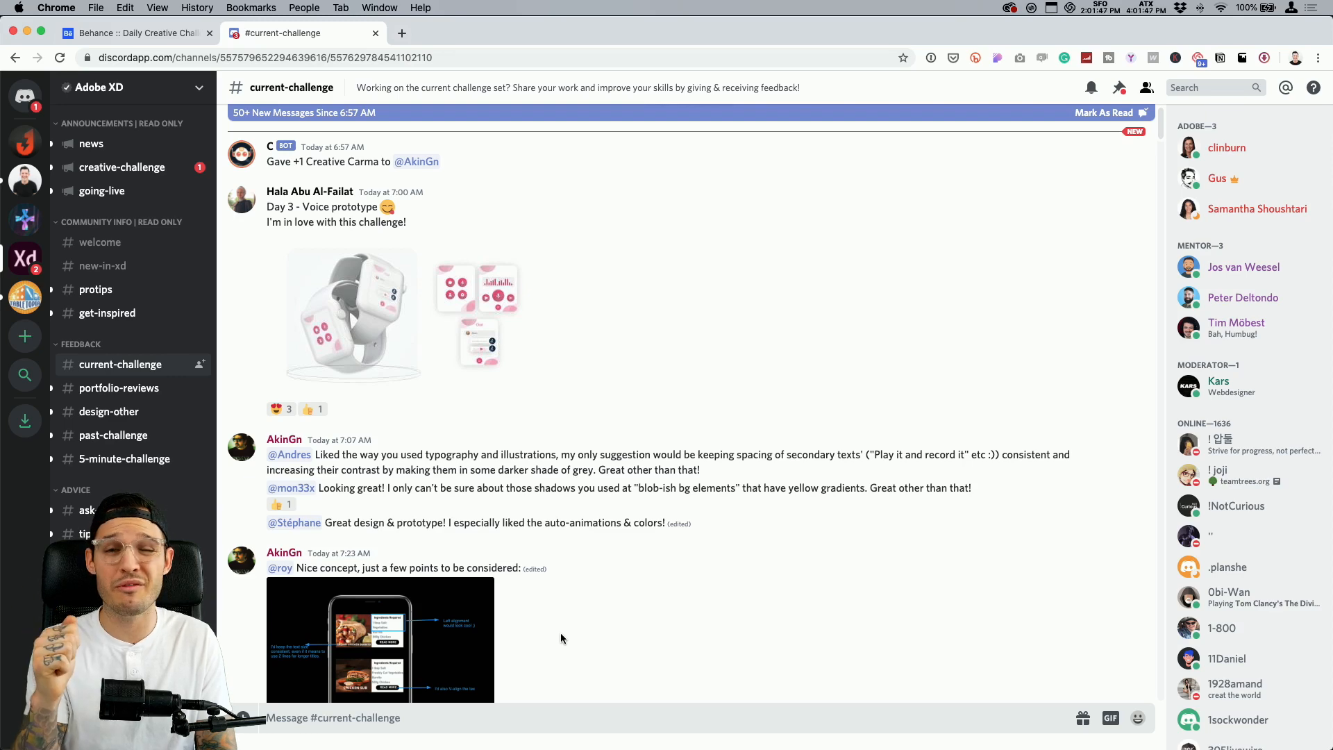
key(ctrl+shift+Tab)
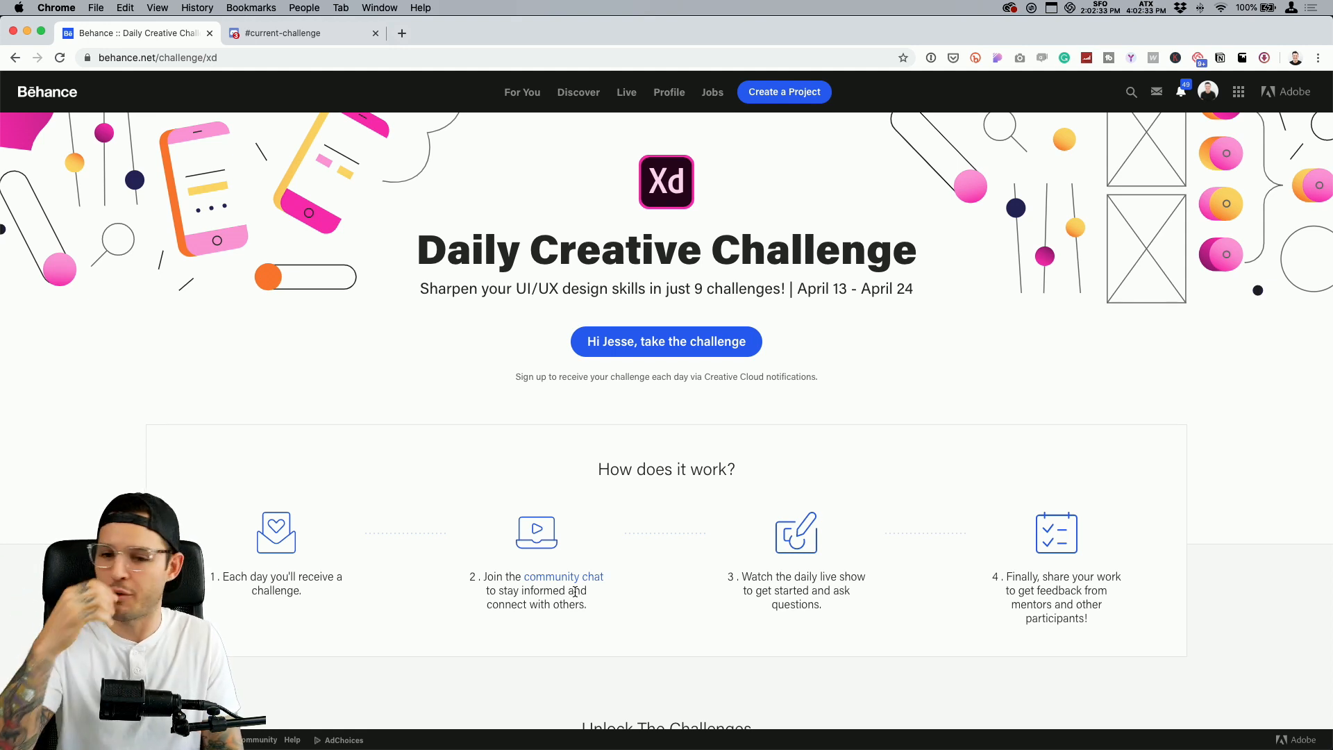
Switch to Adobe XD and read the About the Challenge and Focus On sections of the starter artboard
key(super+Tab)
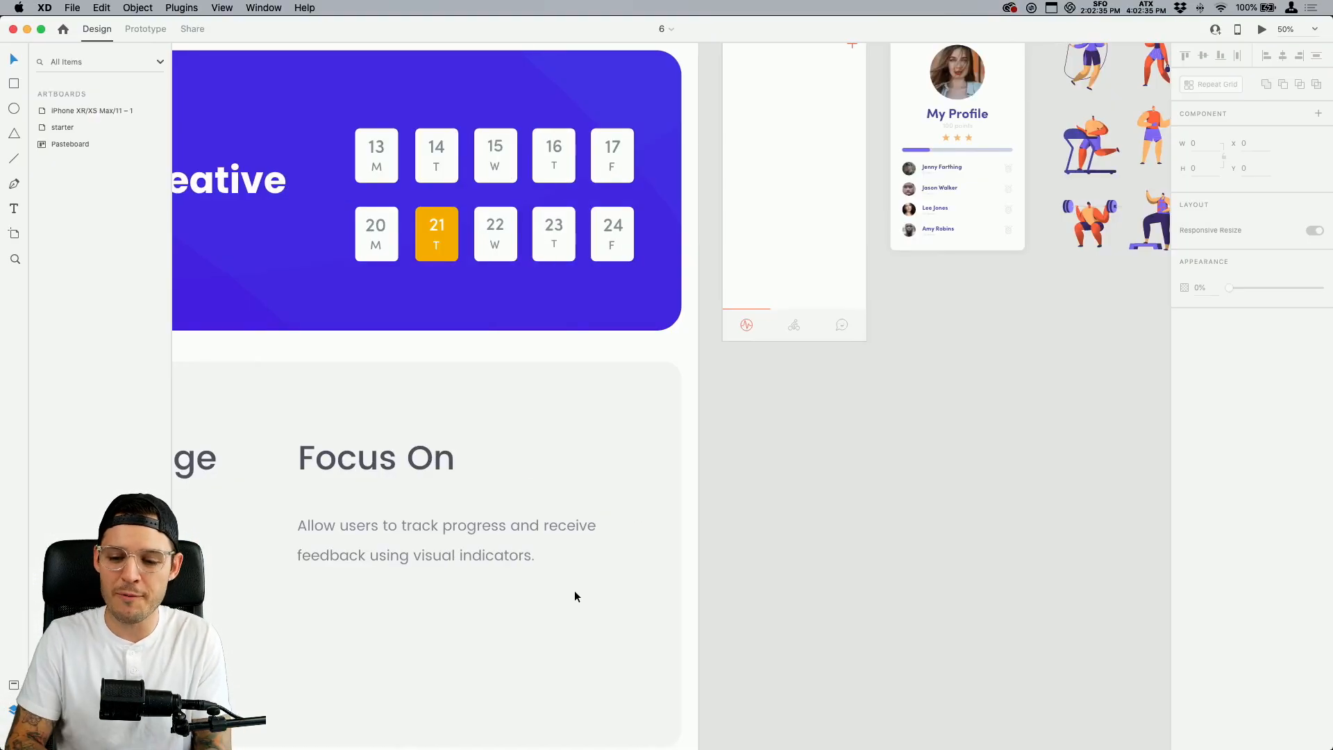
key(super+minus)
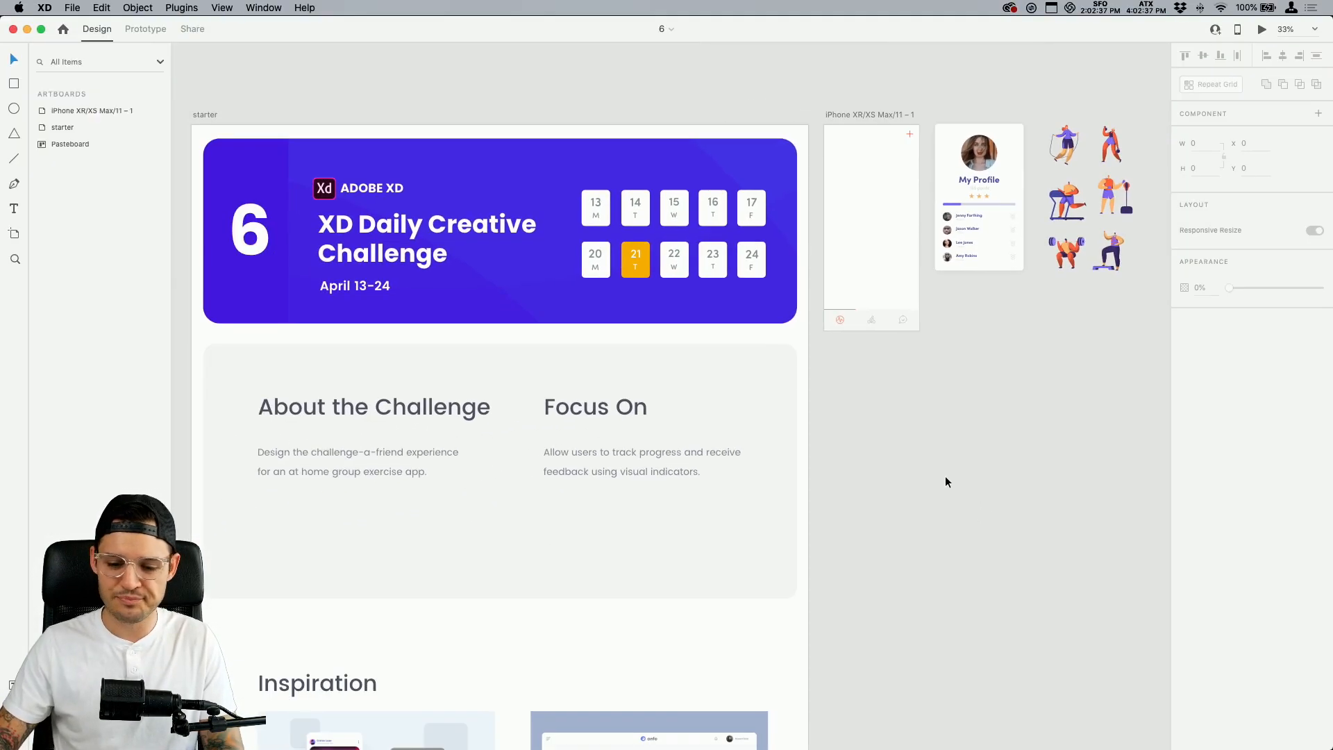
scroll(902, 466, down, 3)
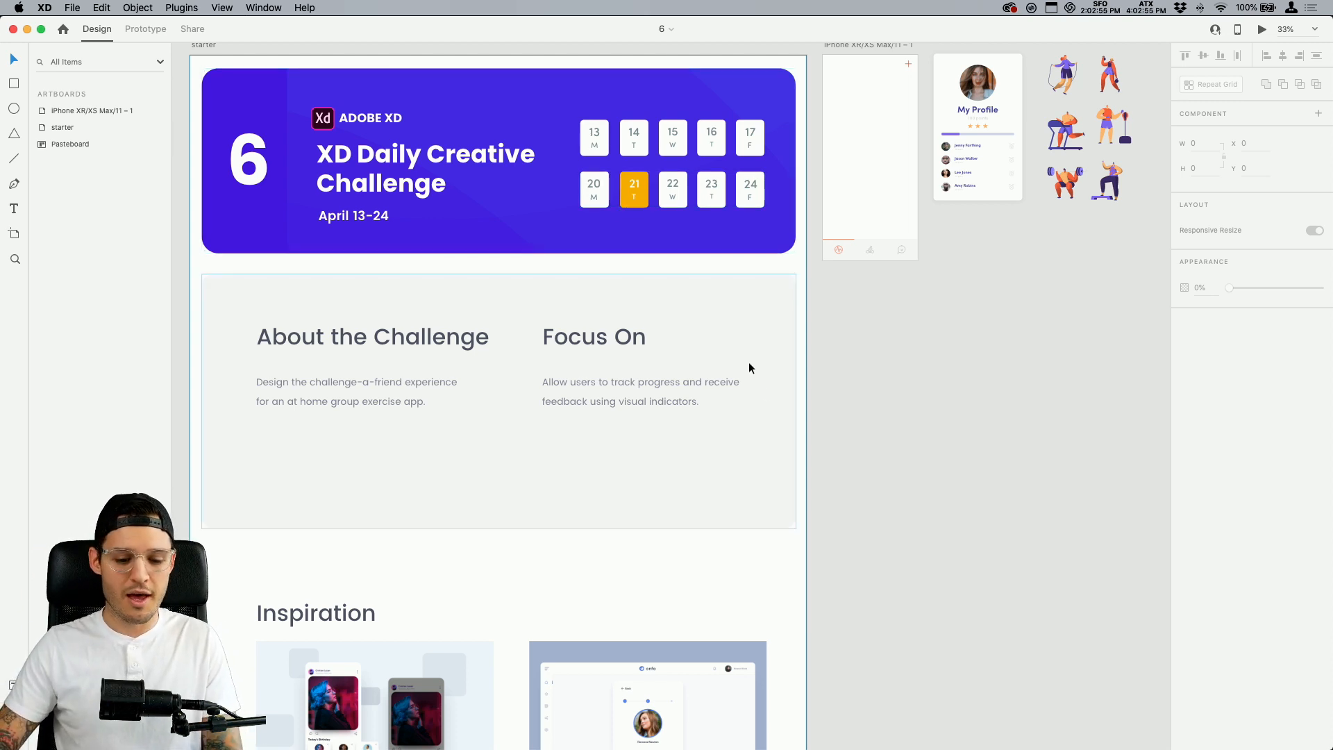
key(z)
drag(220, 461, 750, 276)
key(v)
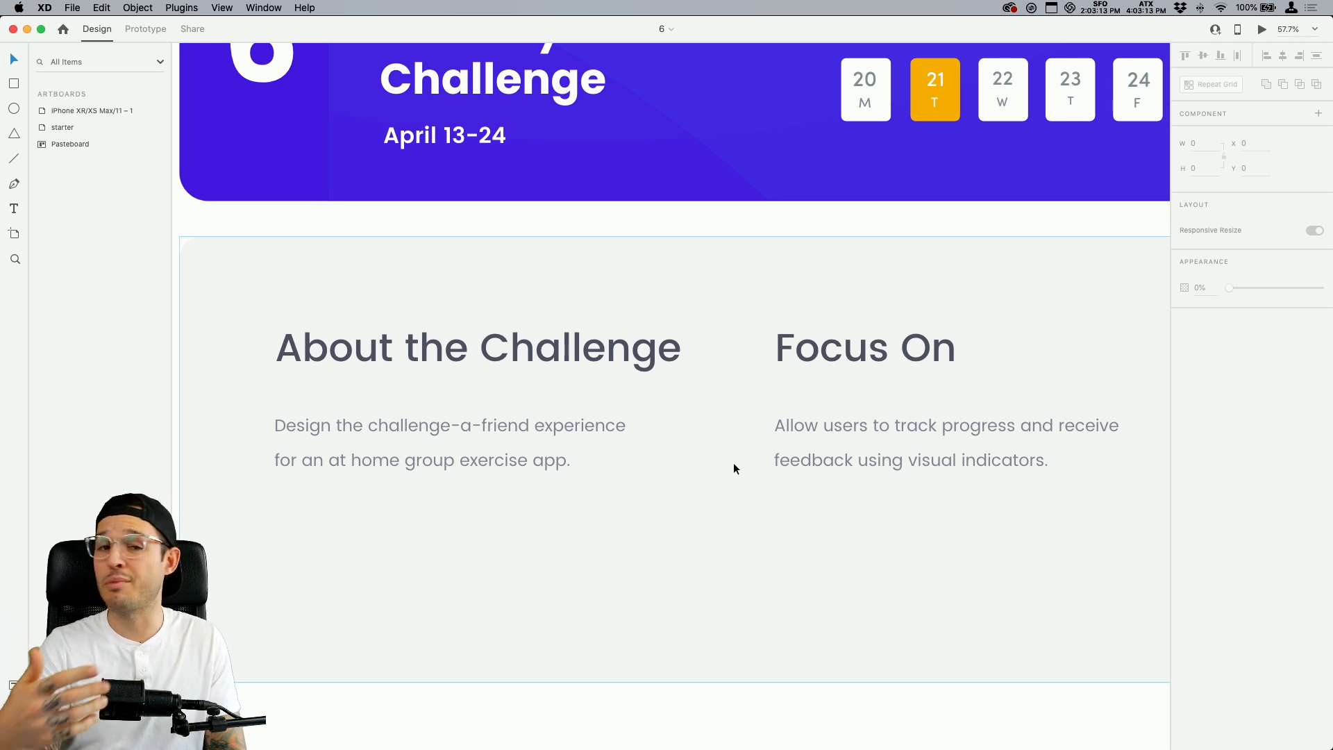
key(super+minus)
key(super+minus)
key(super+minus)
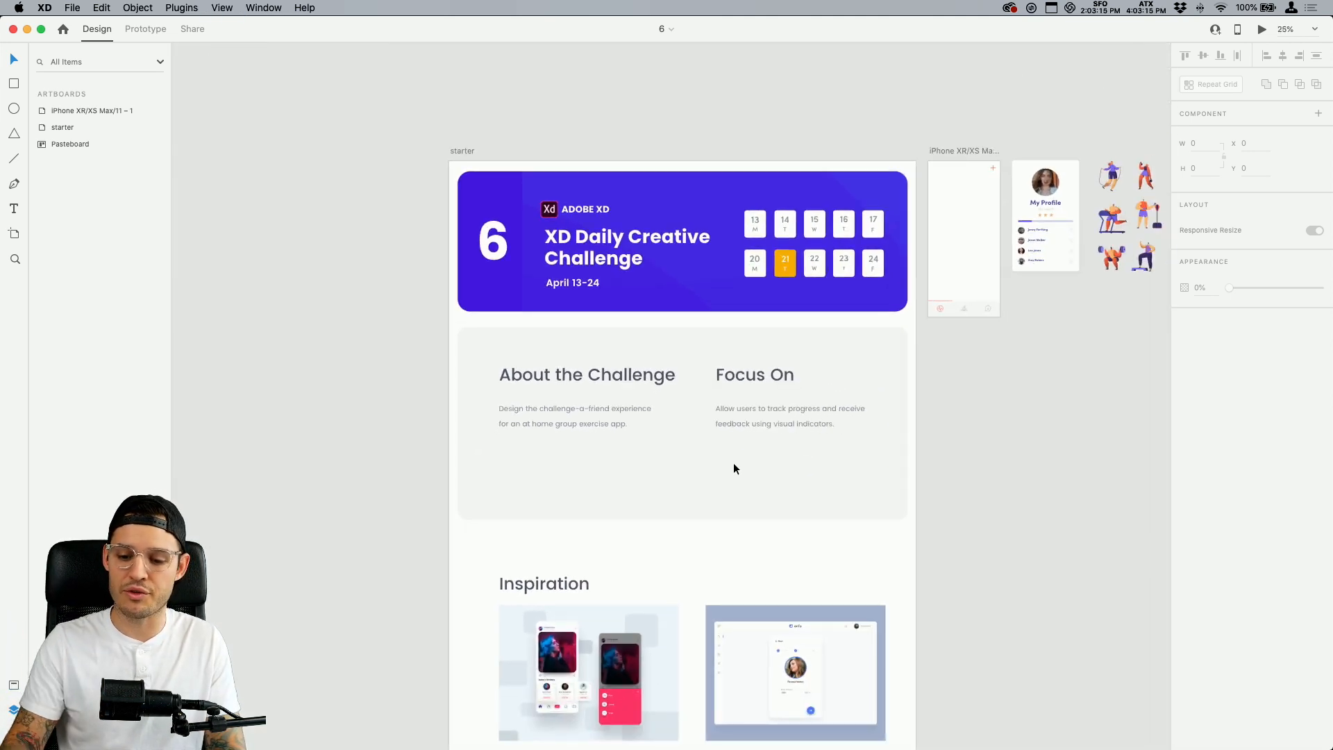
Examine the Inspiration designs and the Resources lists on the starter artboard
scroll(944, 580, down, 5)
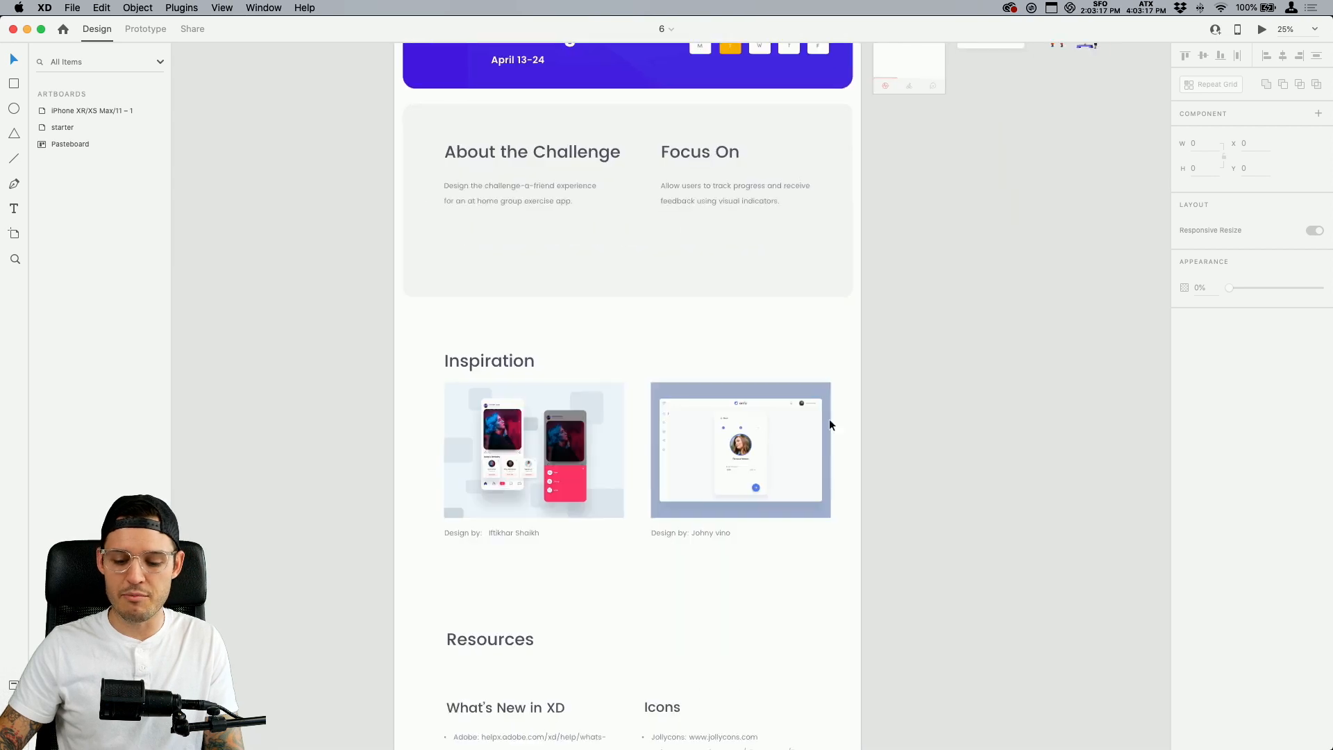
key(z)
drag(394, 542, 902, 340)
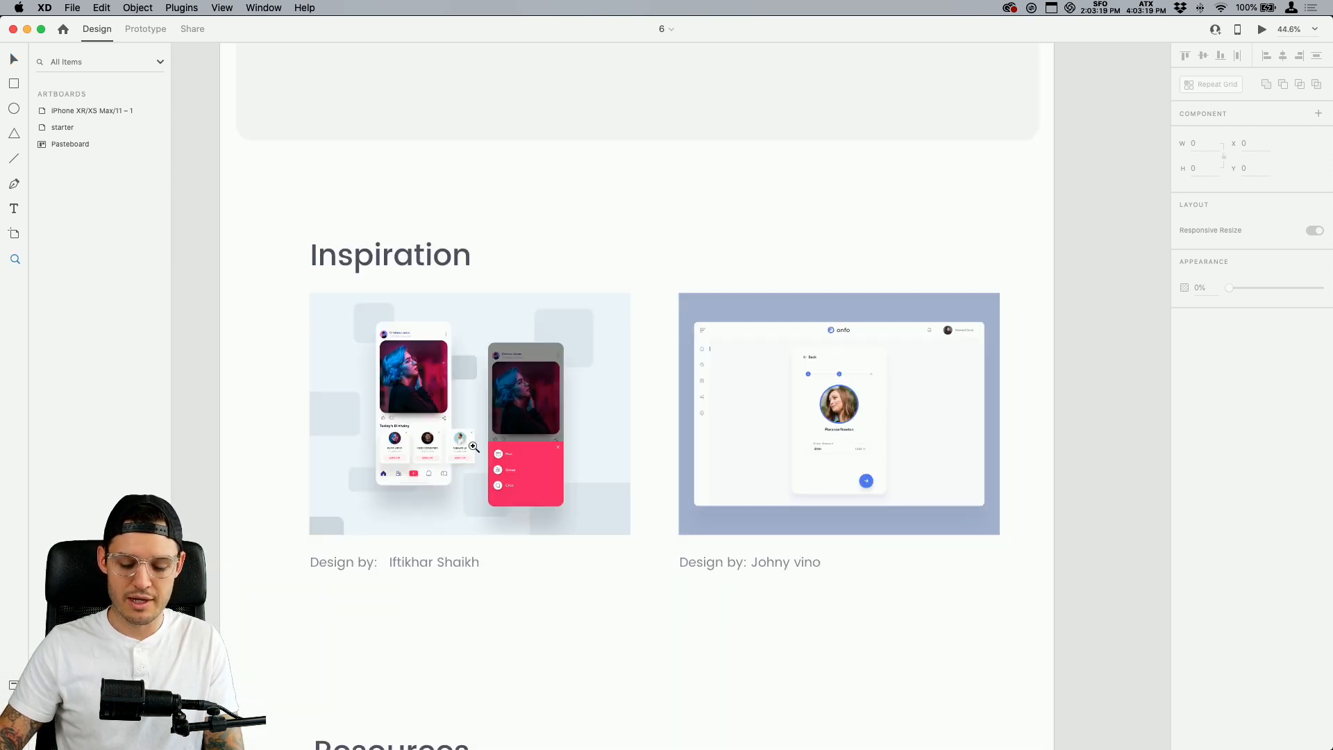
key(a)
key(z)
drag(220, 585, 1038, 272)
key(v)
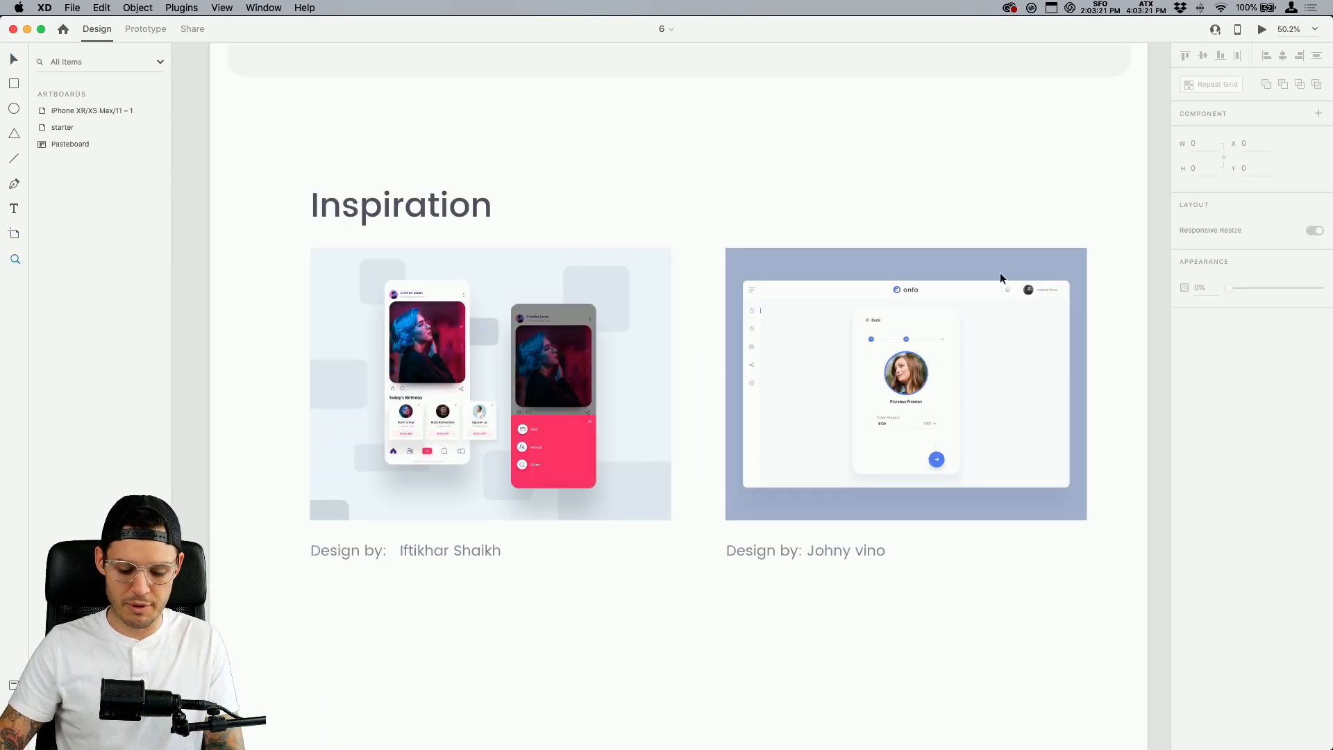
drag(606, 557, 569, 502)
drag(625, 673, 629, 13)
scroll(673, 395, down, 5)
scroll(884, 295, up, 15)
scroll(884, 294, right, 4)
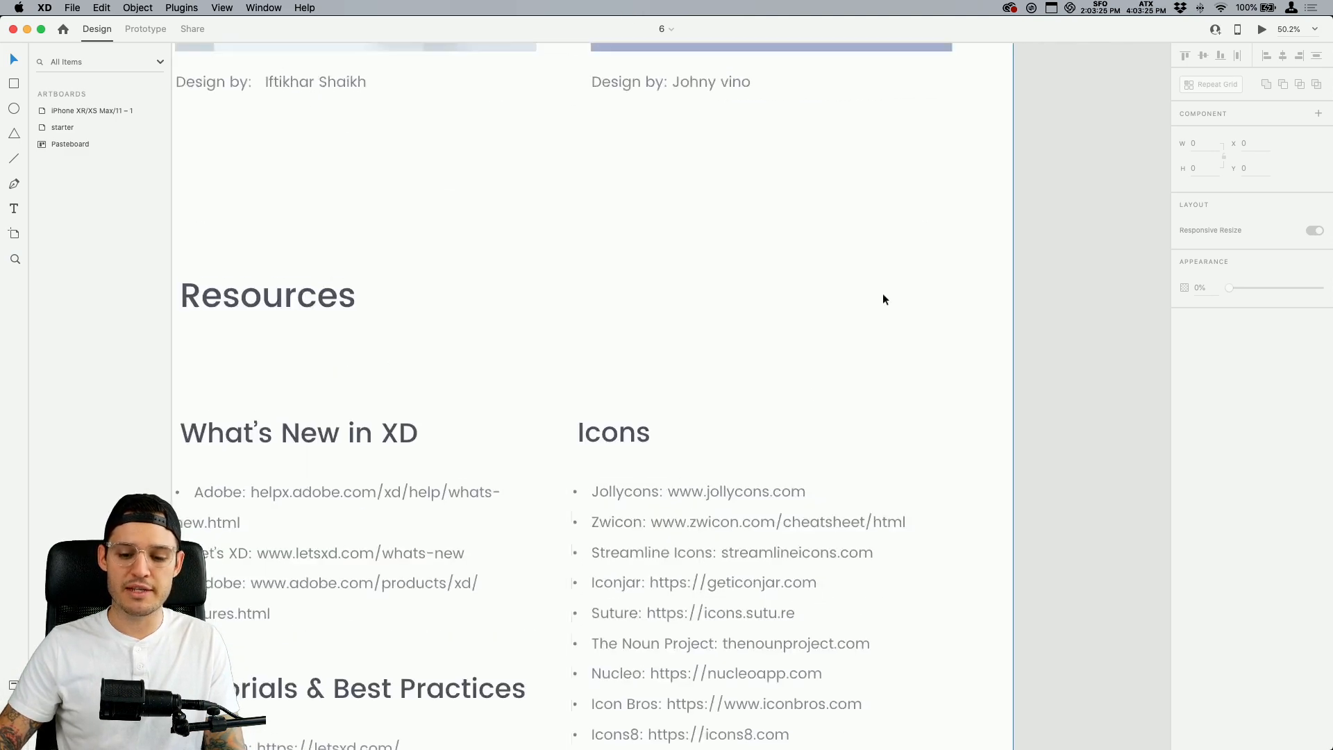
Examine the iPhone artboard, the My Profile card and the exercise illustrations beside the starter artboard
drag(922, 288, 833, 694)
drag(863, 369, 627, 702)
drag(764, 318, 579, 445)
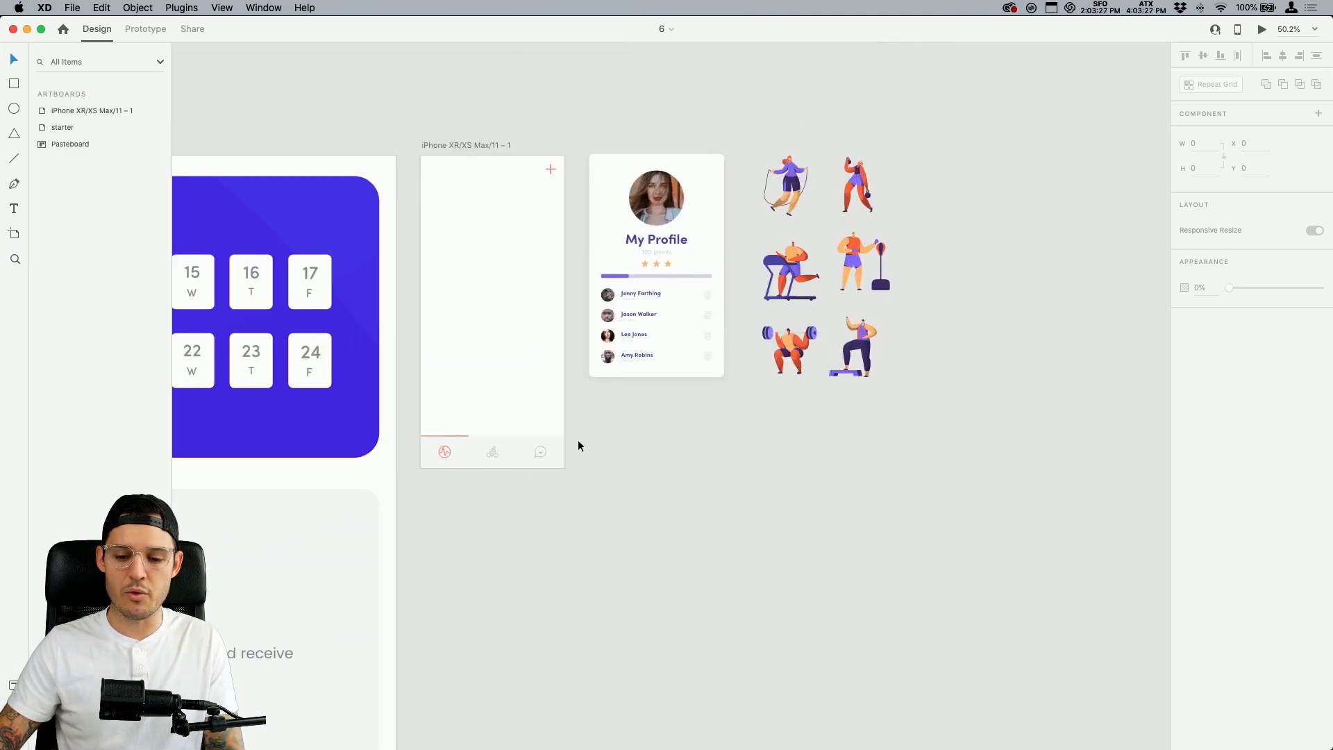
key(z)
drag(375, 127, 901, 512)
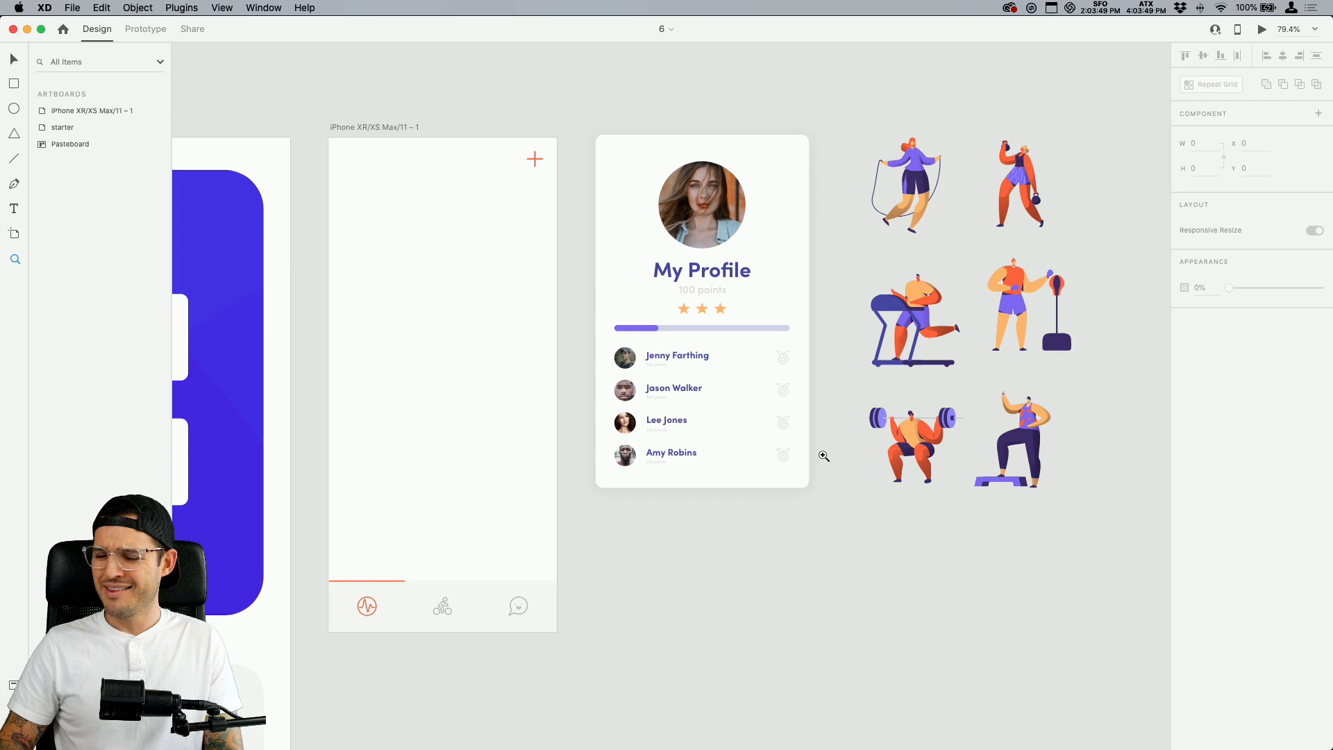
click(810, 496)
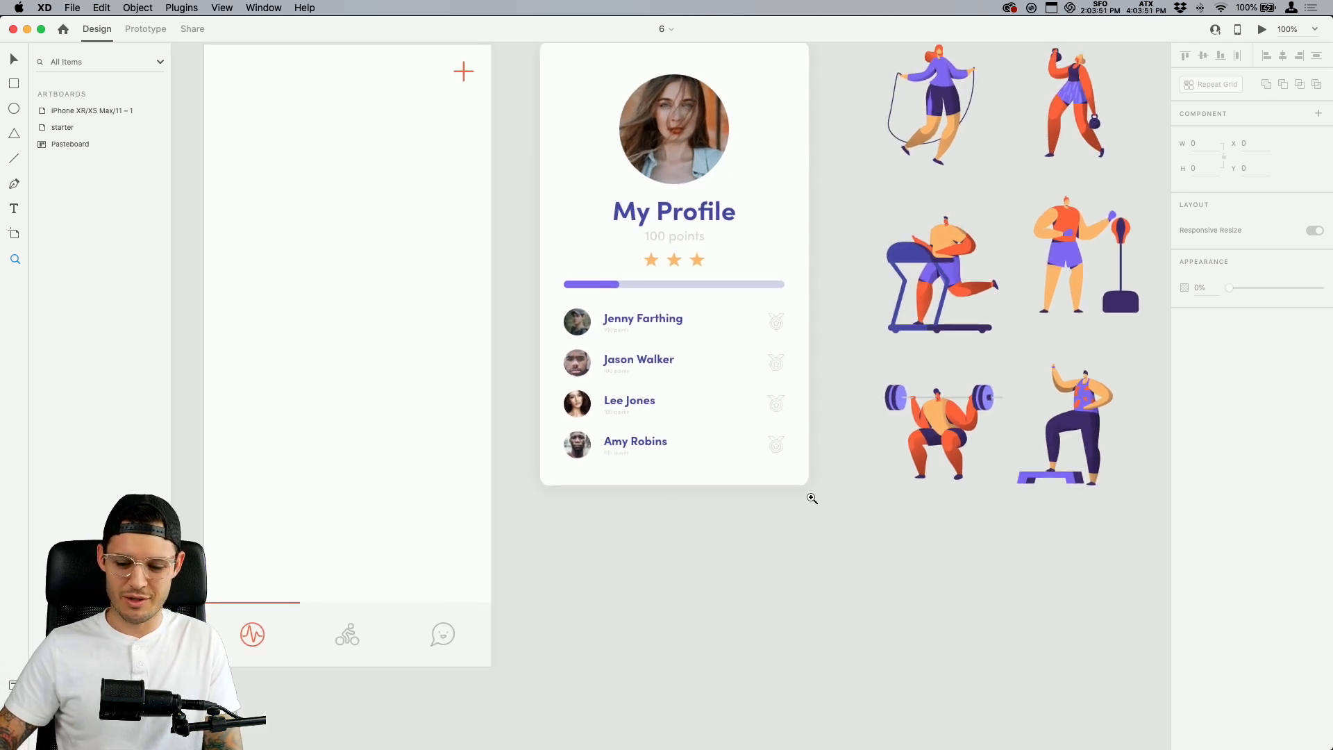
drag(631, 530, 805, 553)
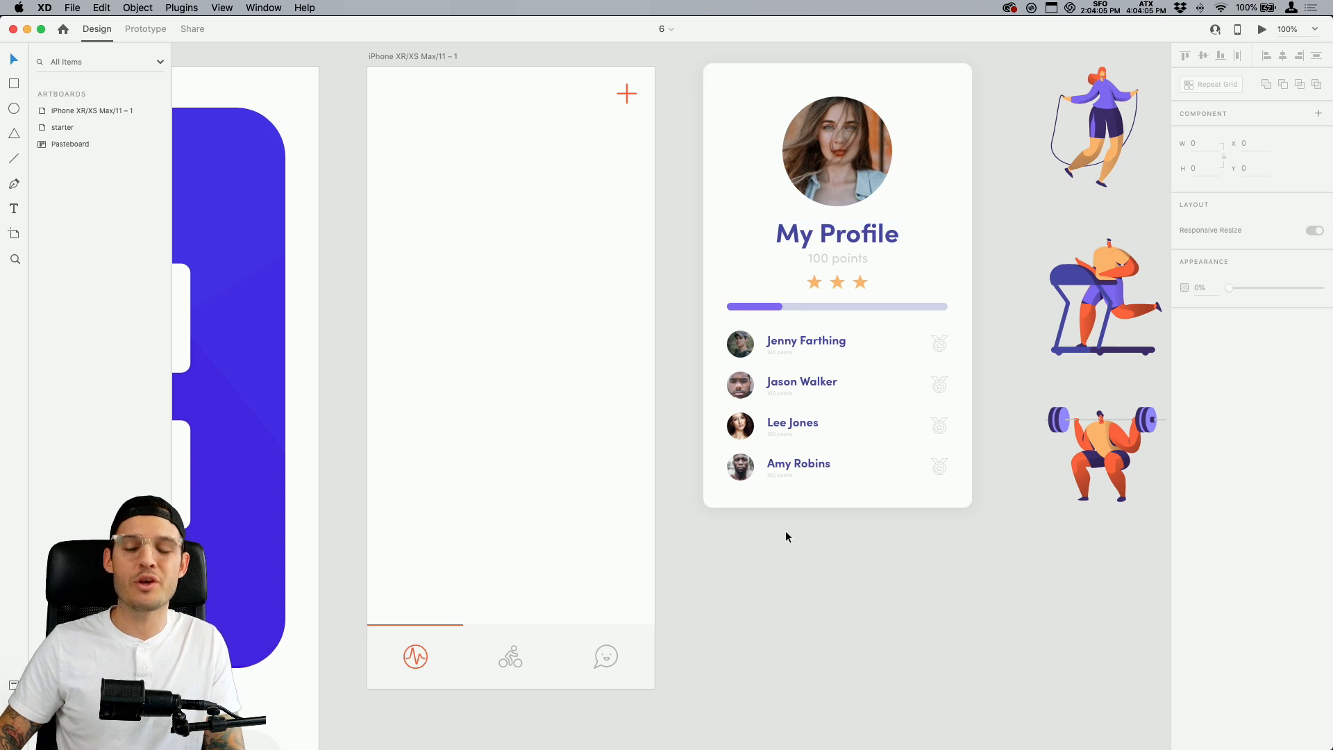
drag(884, 542, 601, 565)
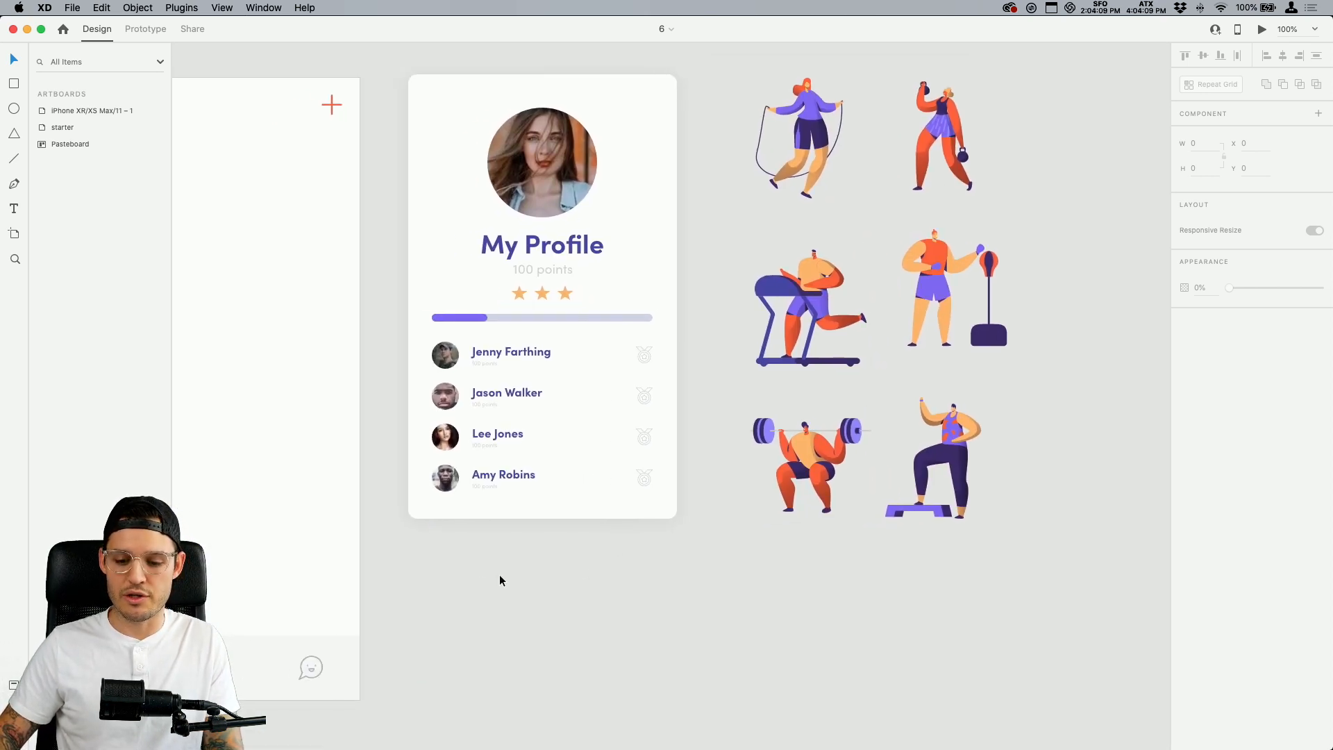
drag(500, 581, 737, 567)
key(super+minus)
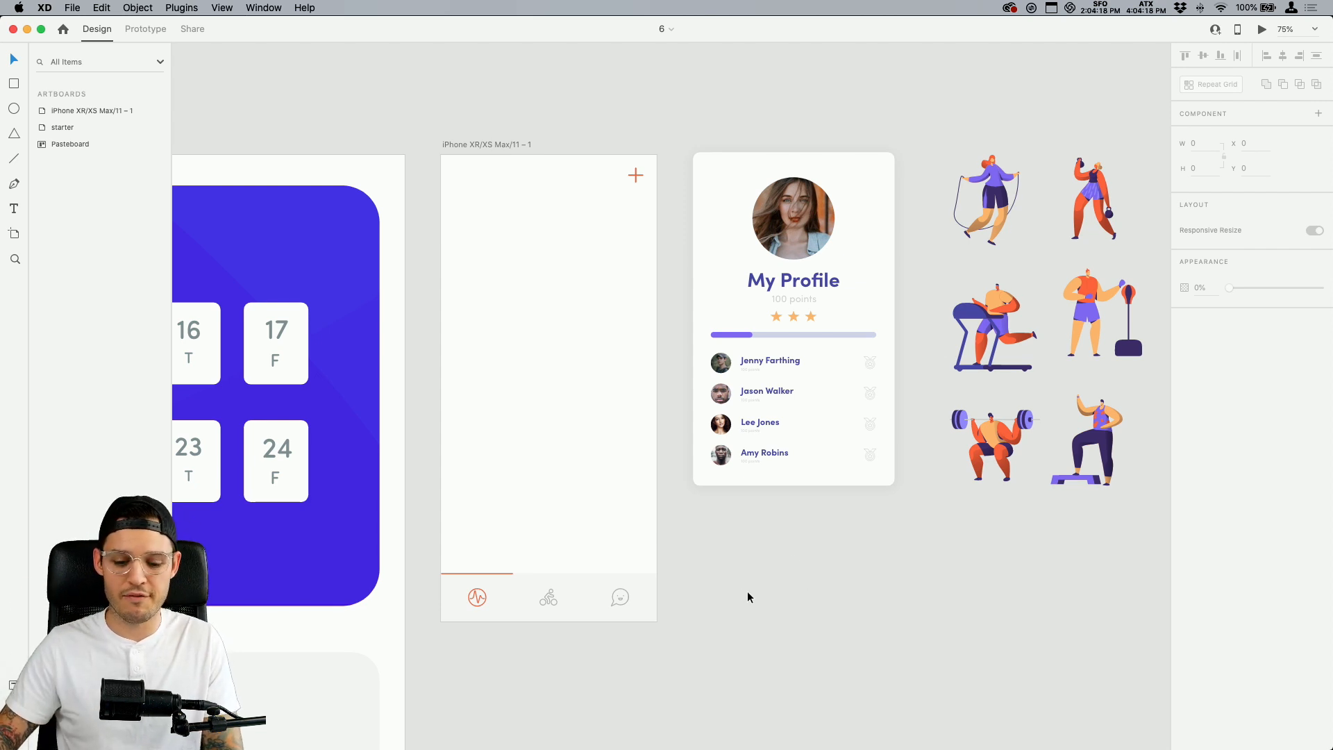
Preview the iPhone XR/XS Max/11 – 1 artboard from Design mode, and close the preview
click(476, 144)
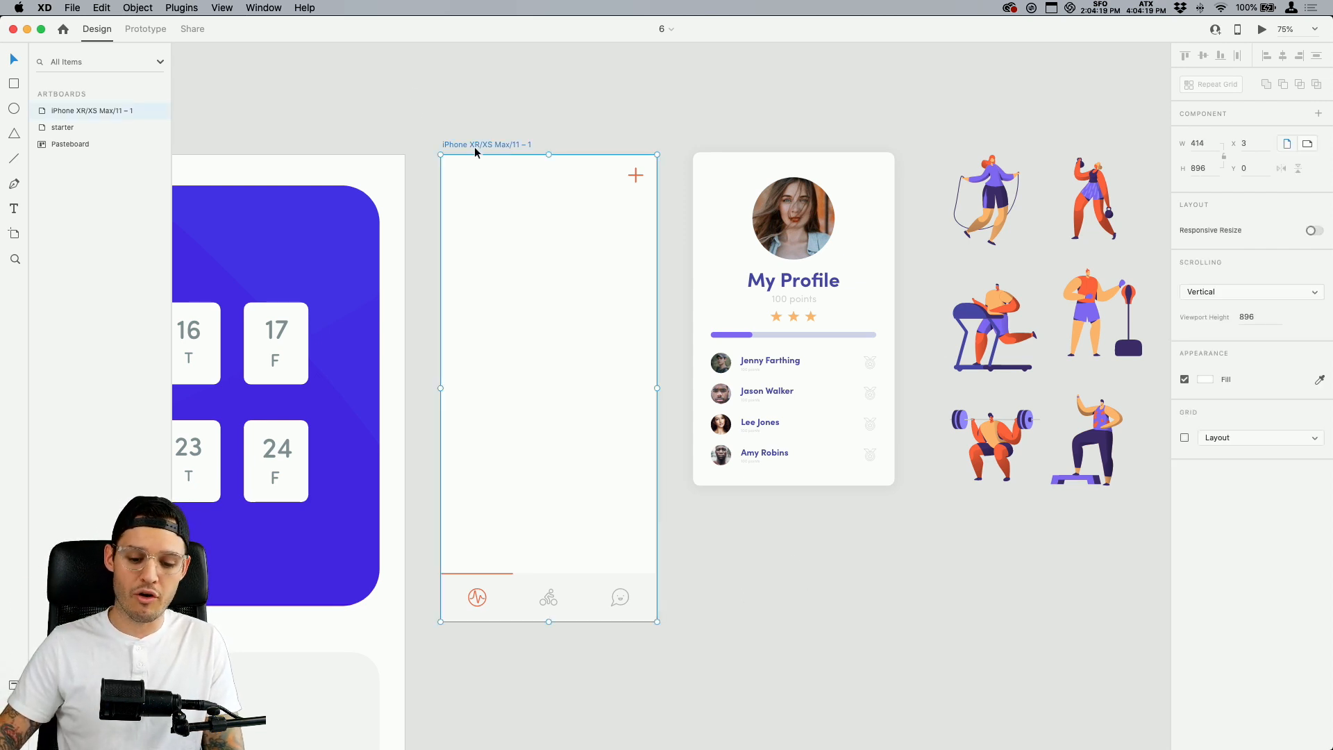
click(1263, 30)
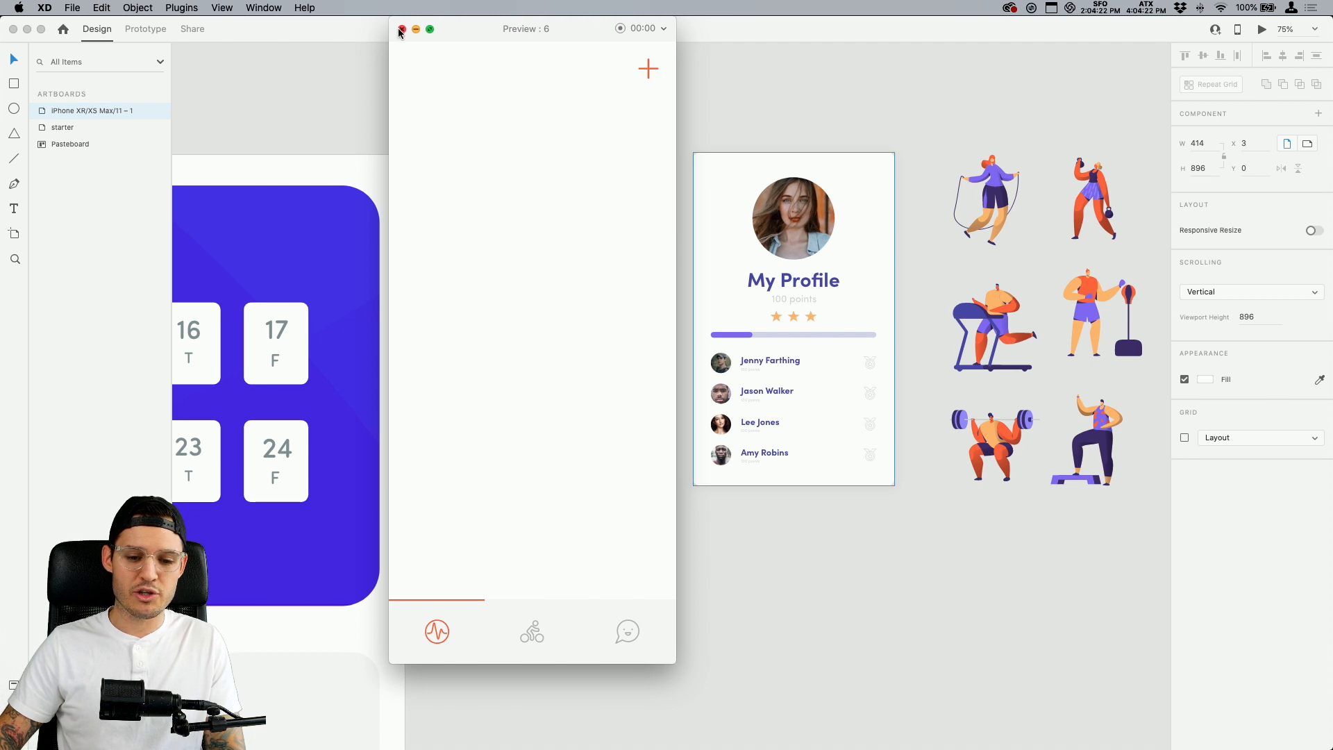
click(402, 29)
Inspect the nav bar component among the document assets and its state interactions in Prototype mode
click(510, 606)
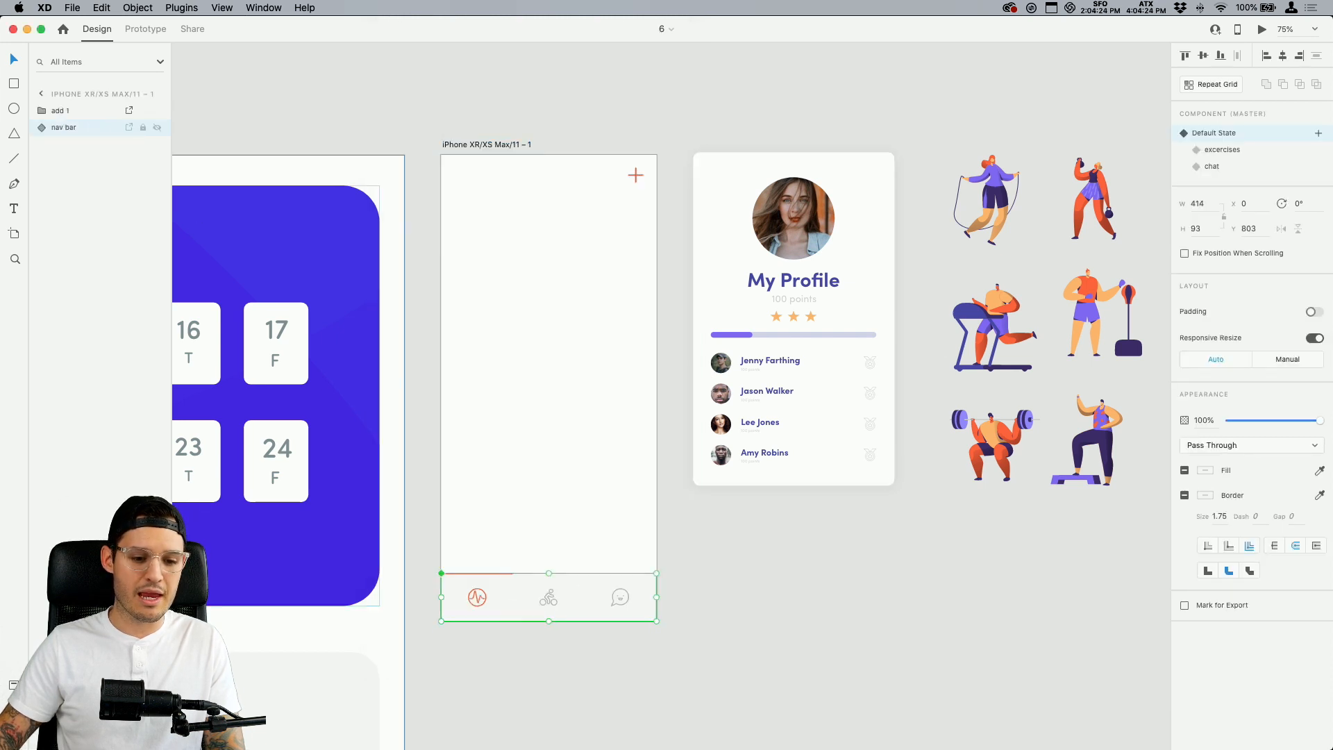
key(super+shift+y)
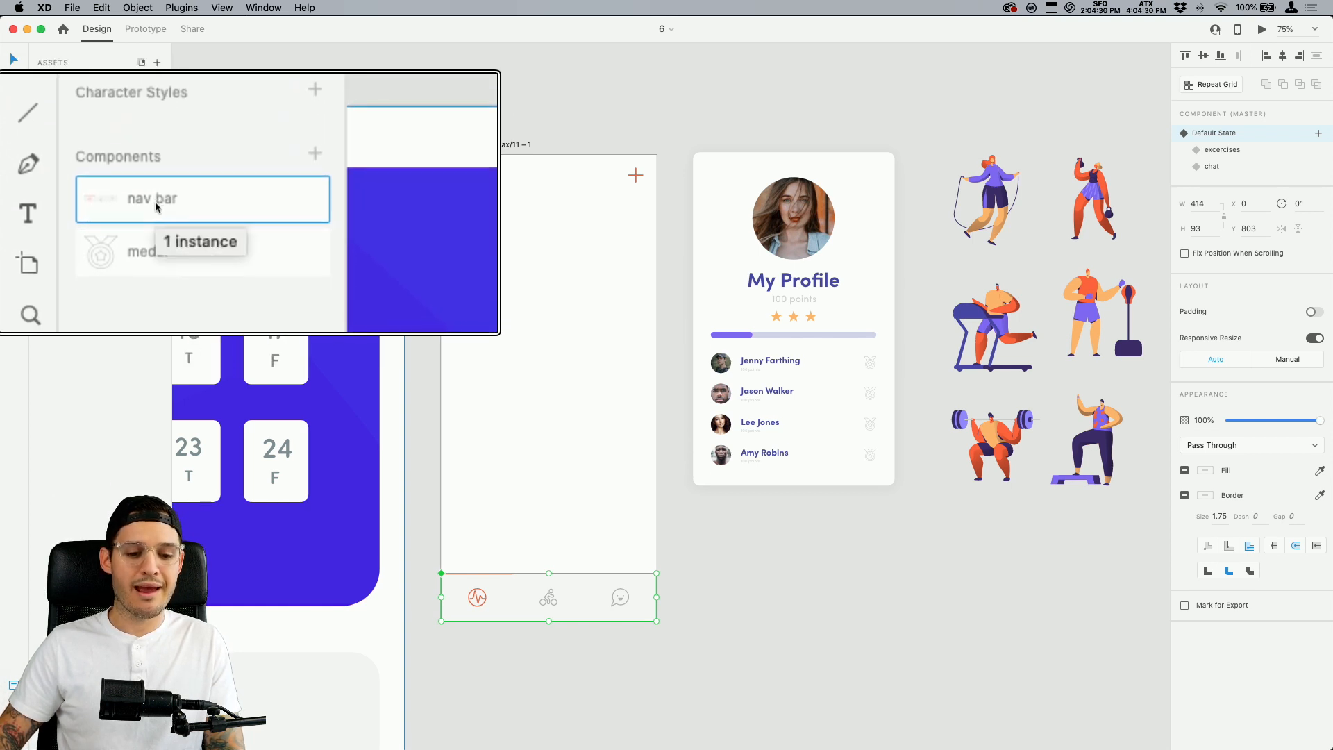
click(150, 31)
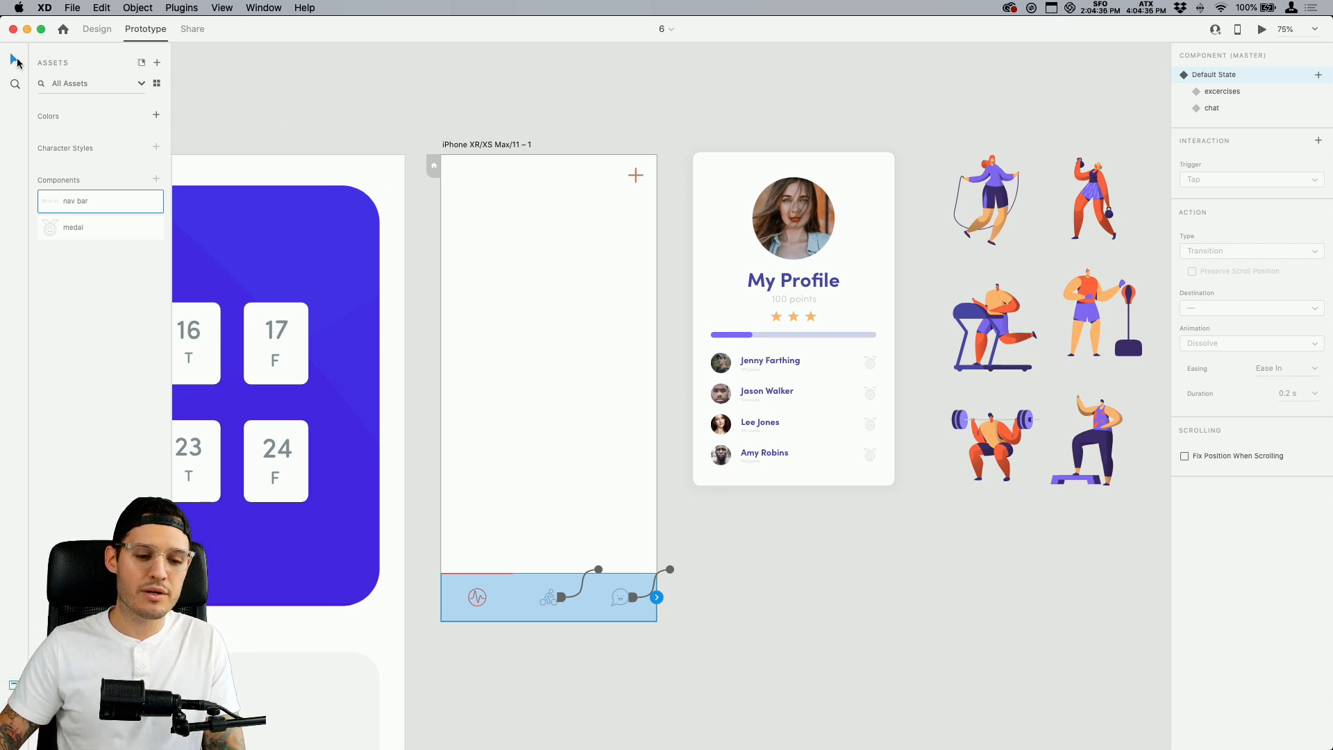
key(super+y)
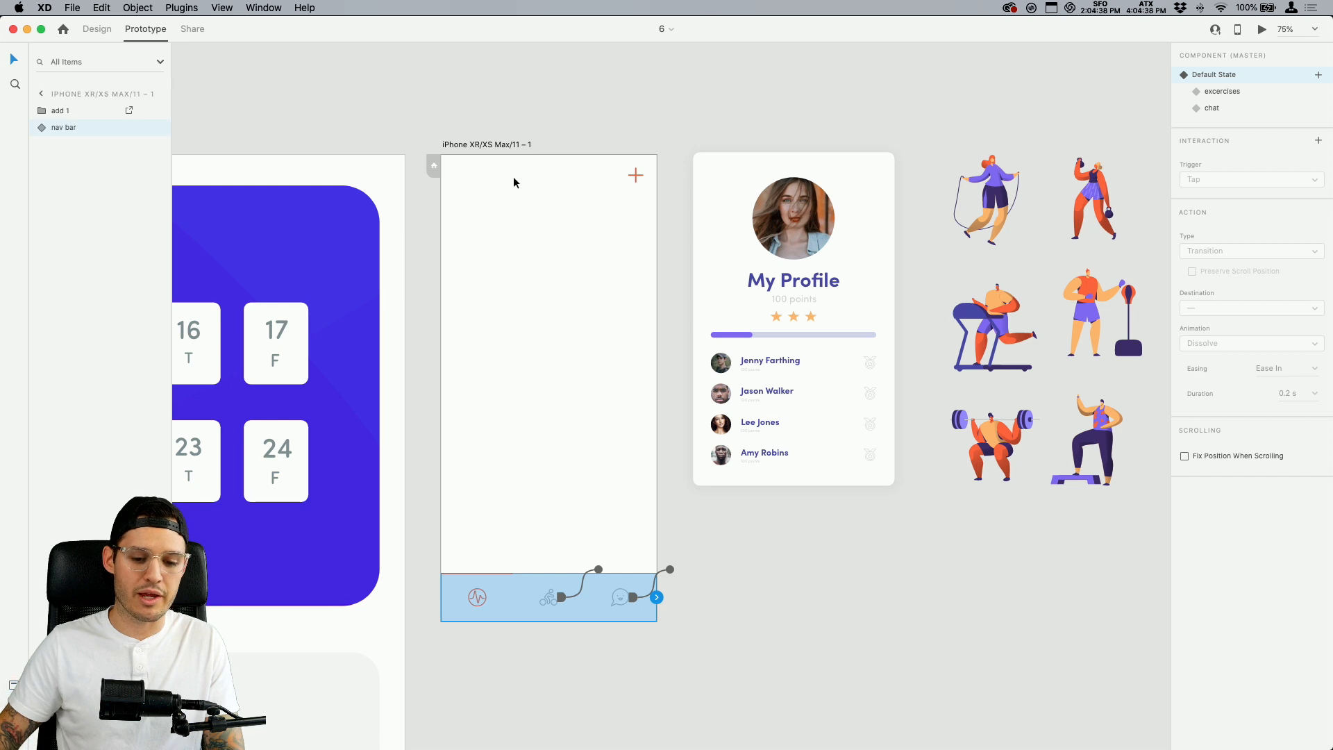
Preview the iPhone artboard and test switching between the activity, exercises and chat icons of the nav bar, and close the preview
click(470, 146)
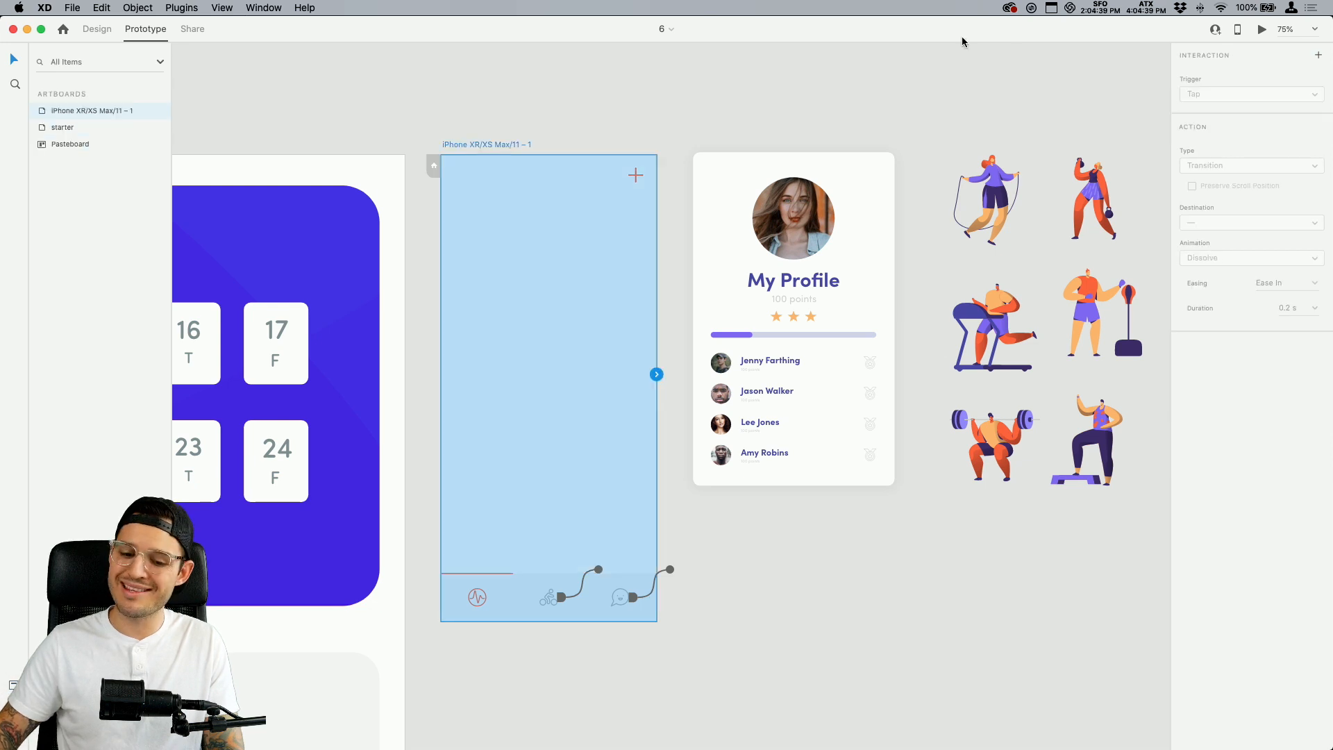
click(1263, 30)
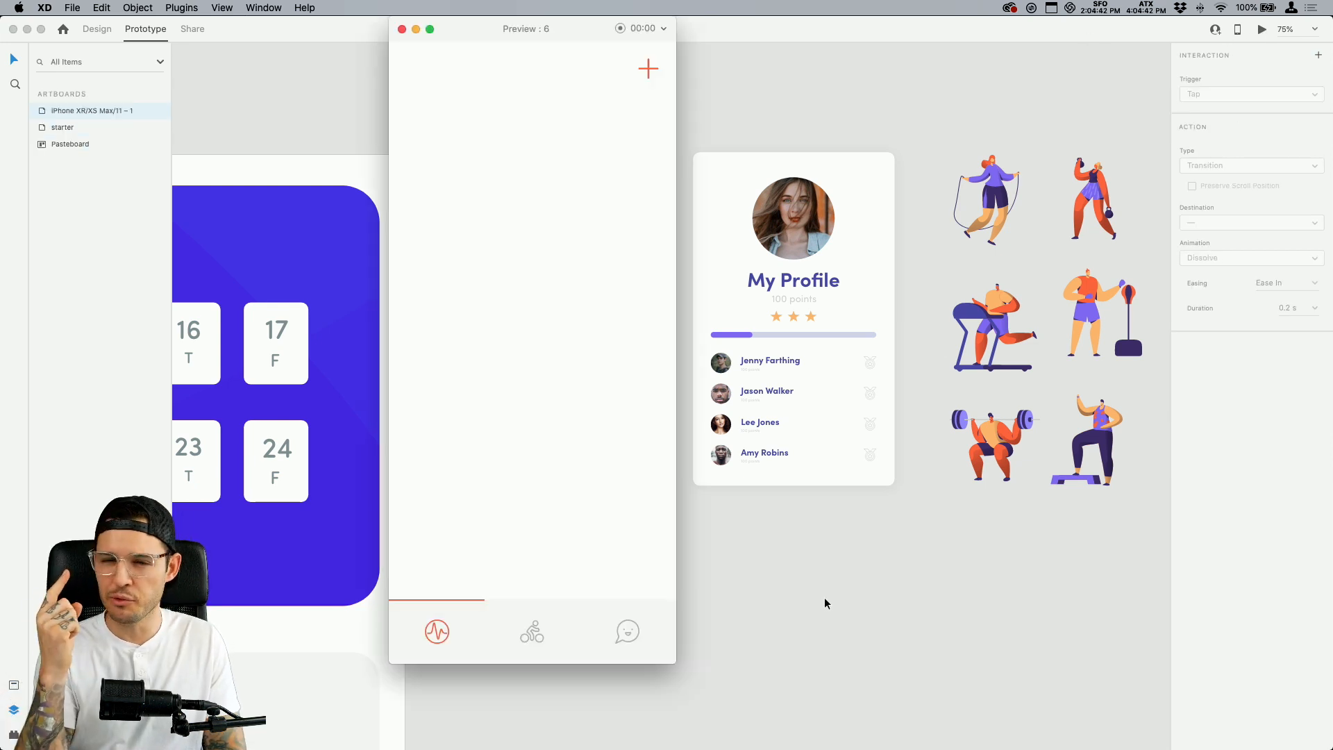
click(532, 633)
click(628, 634)
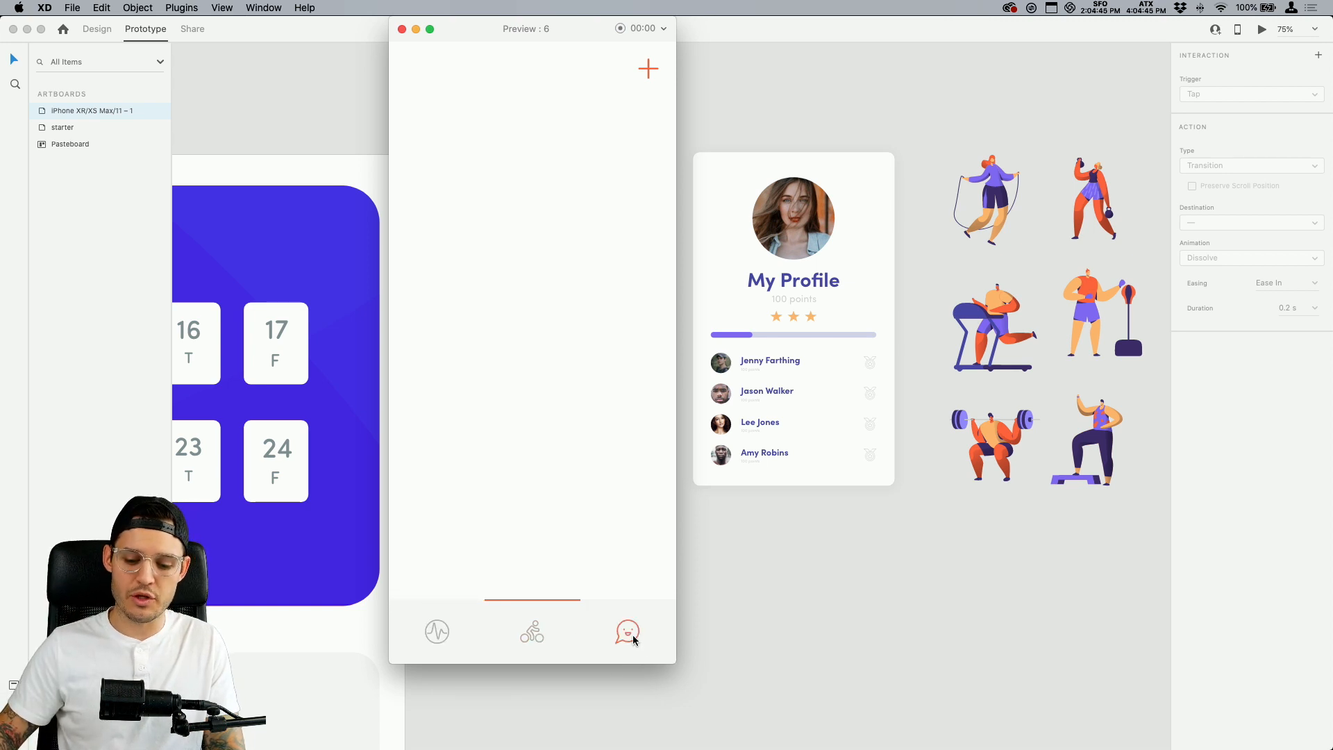
click(538, 646)
click(437, 635)
click(531, 634)
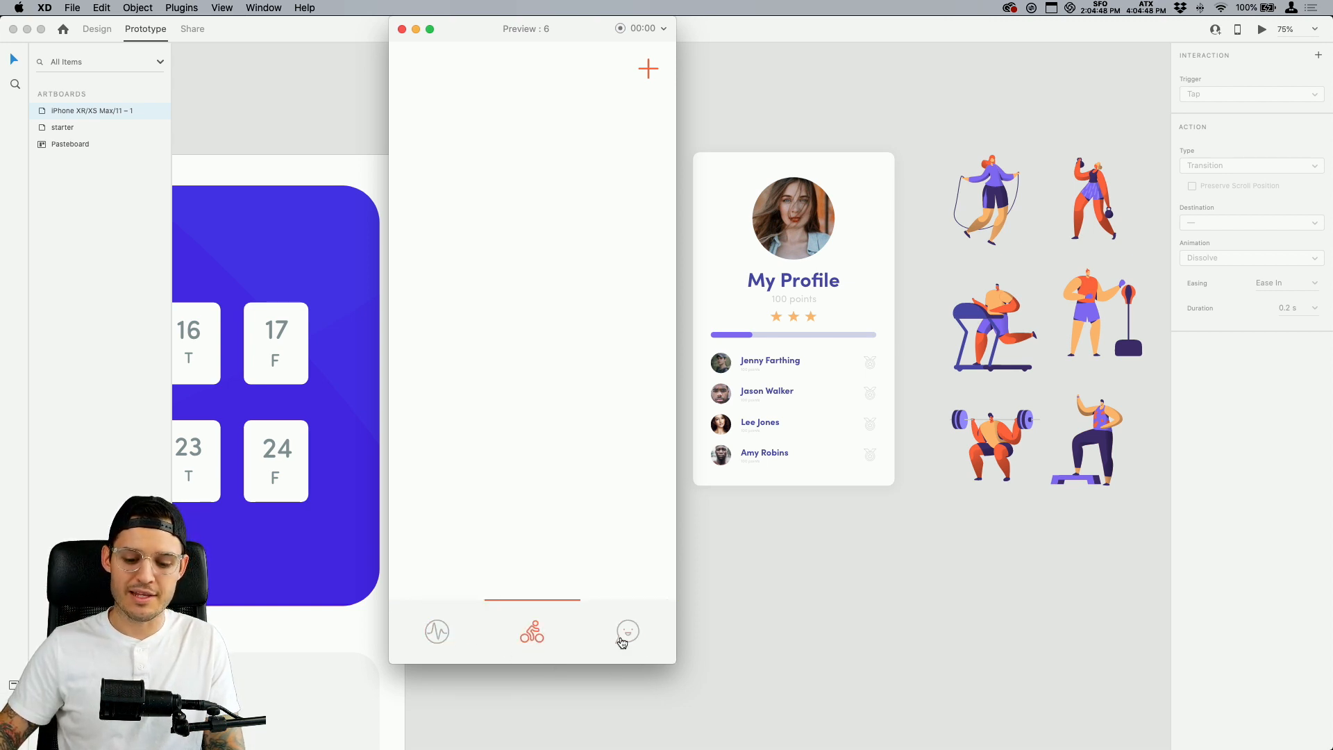
click(622, 643)
click(527, 638)
click(444, 638)
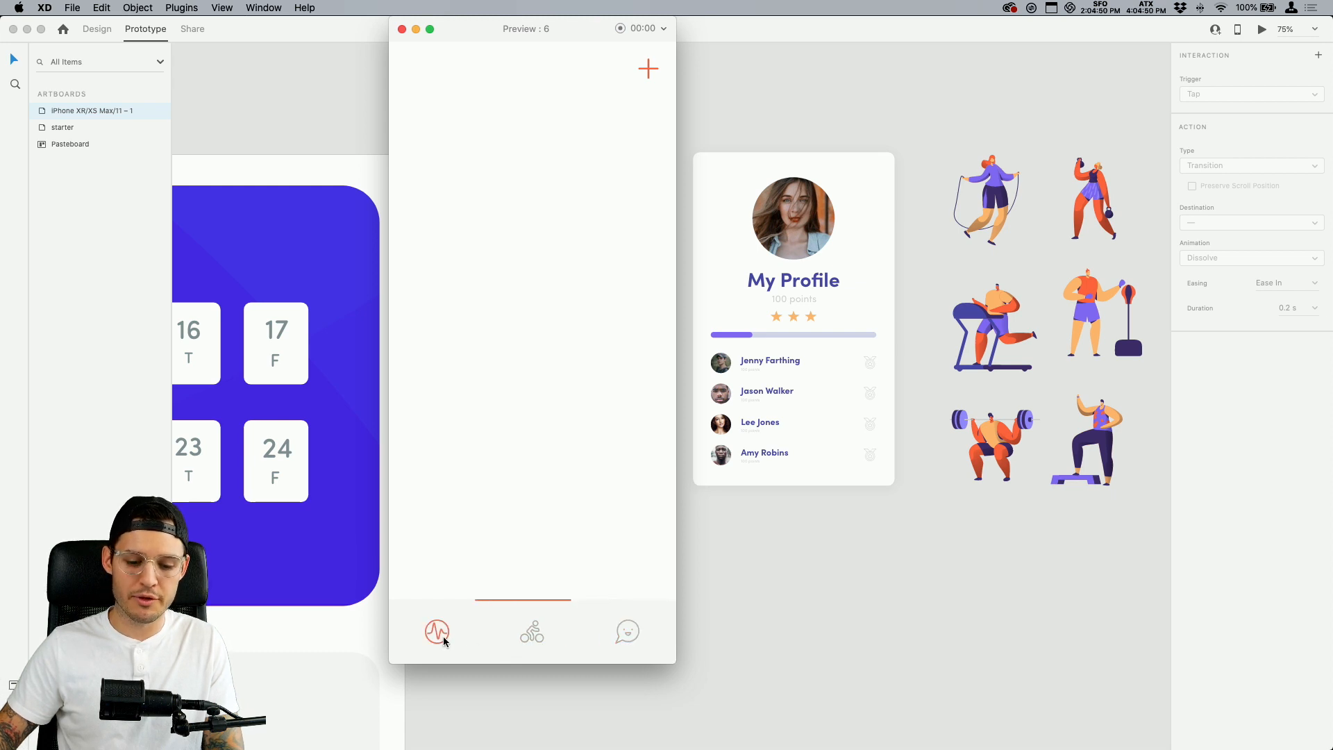
click(402, 29)
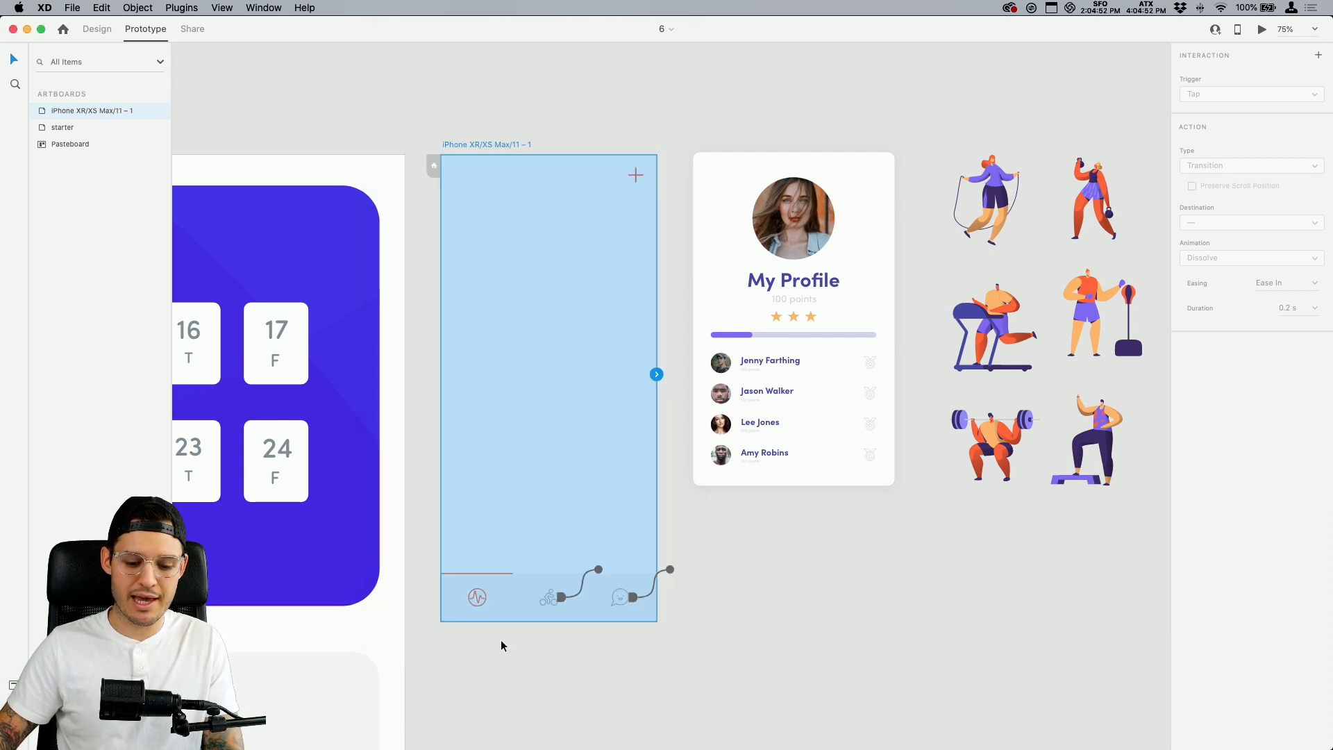
Inspect the nav bar component's chat, excercises and default states in Prototype mode
click(505, 608)
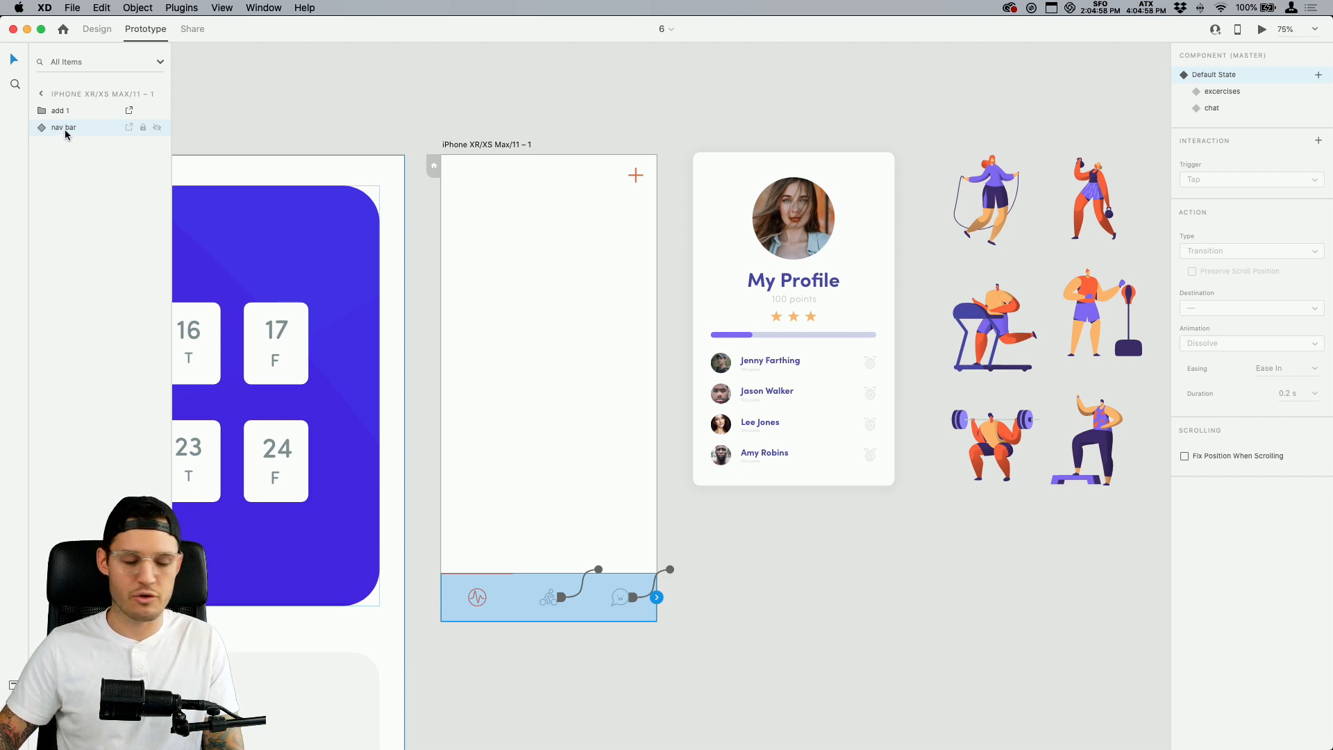
click(1247, 98)
click(1248, 108)
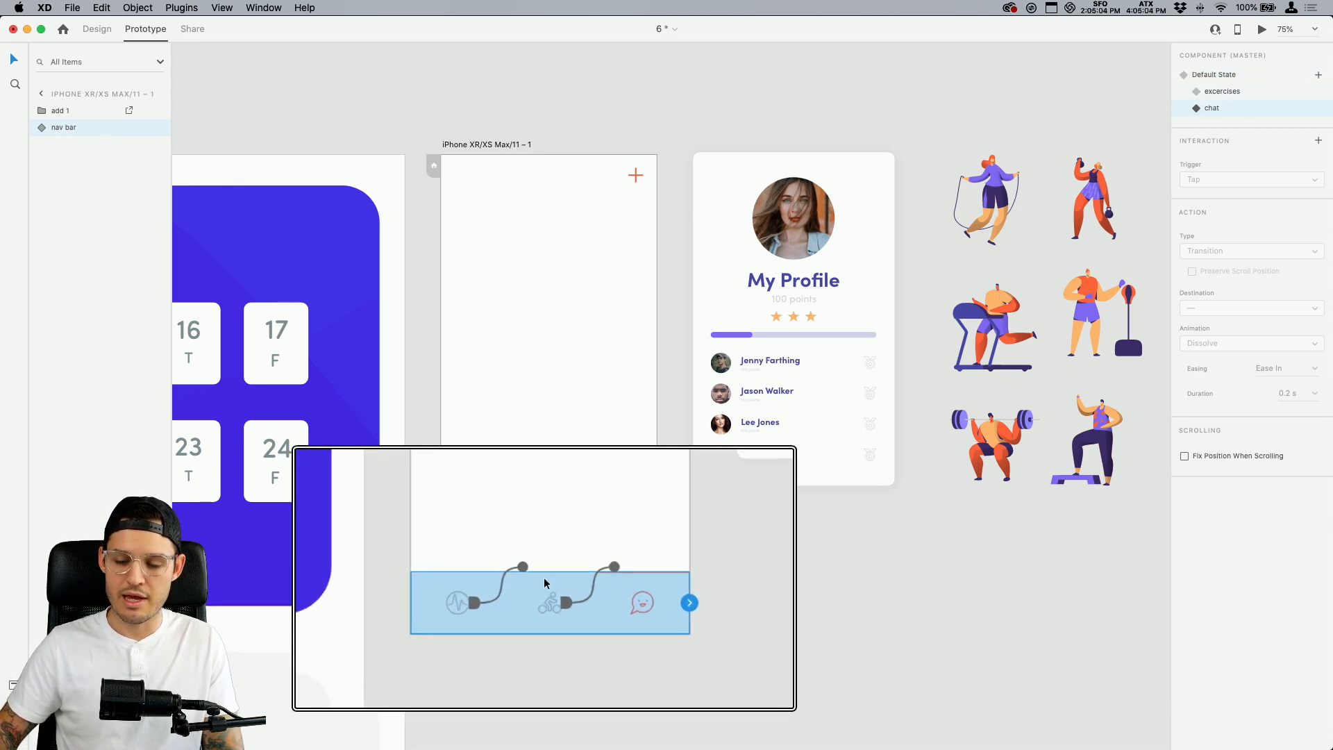
click(1217, 92)
click(1216, 76)
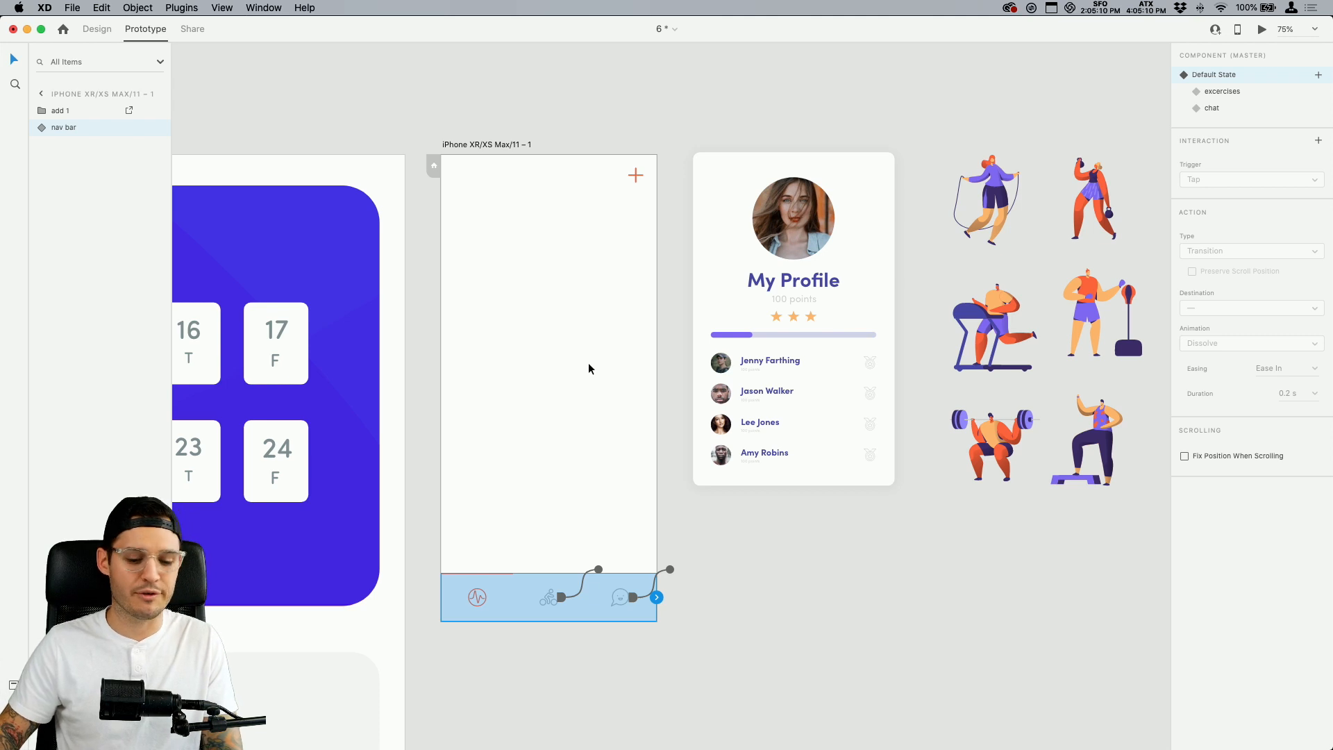
Preview the nav bar's switching from exercises to chat and back to activity, and close the preview
click(1262, 31)
click(532, 632)
click(630, 635)
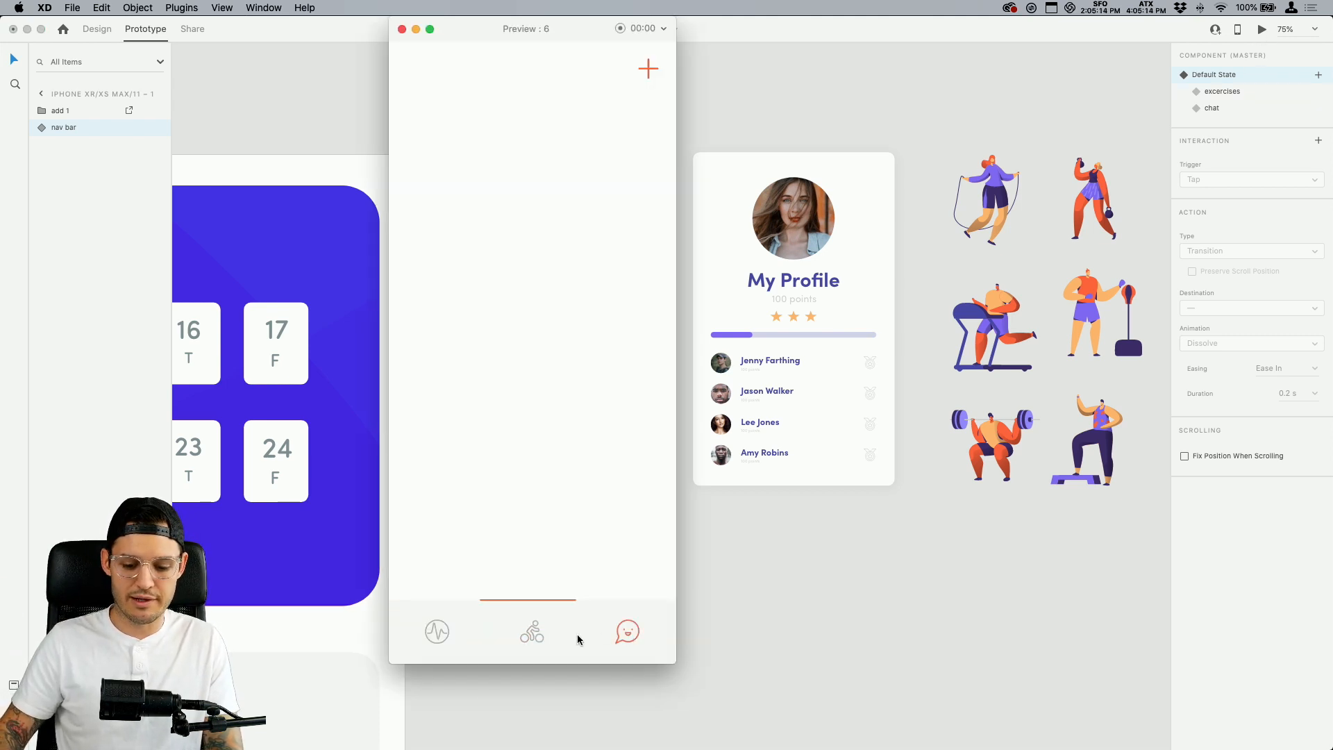
click(532, 632)
click(436, 632)
click(402, 29)
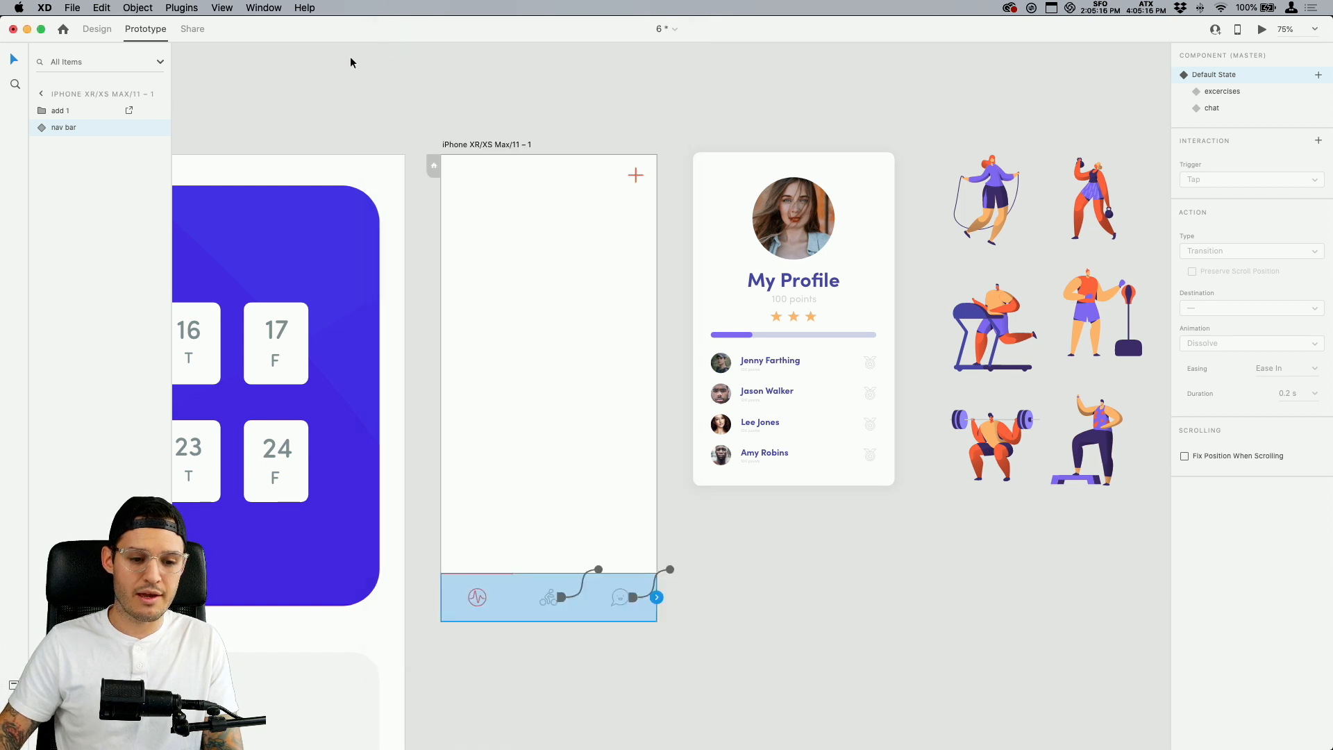
In Design mode, move the My Profile card out of the way and duplicate the iPhone artboard beside the original
click(98, 30)
drag(755, 196, 1065, 590)
drag(487, 149, 712, 149)
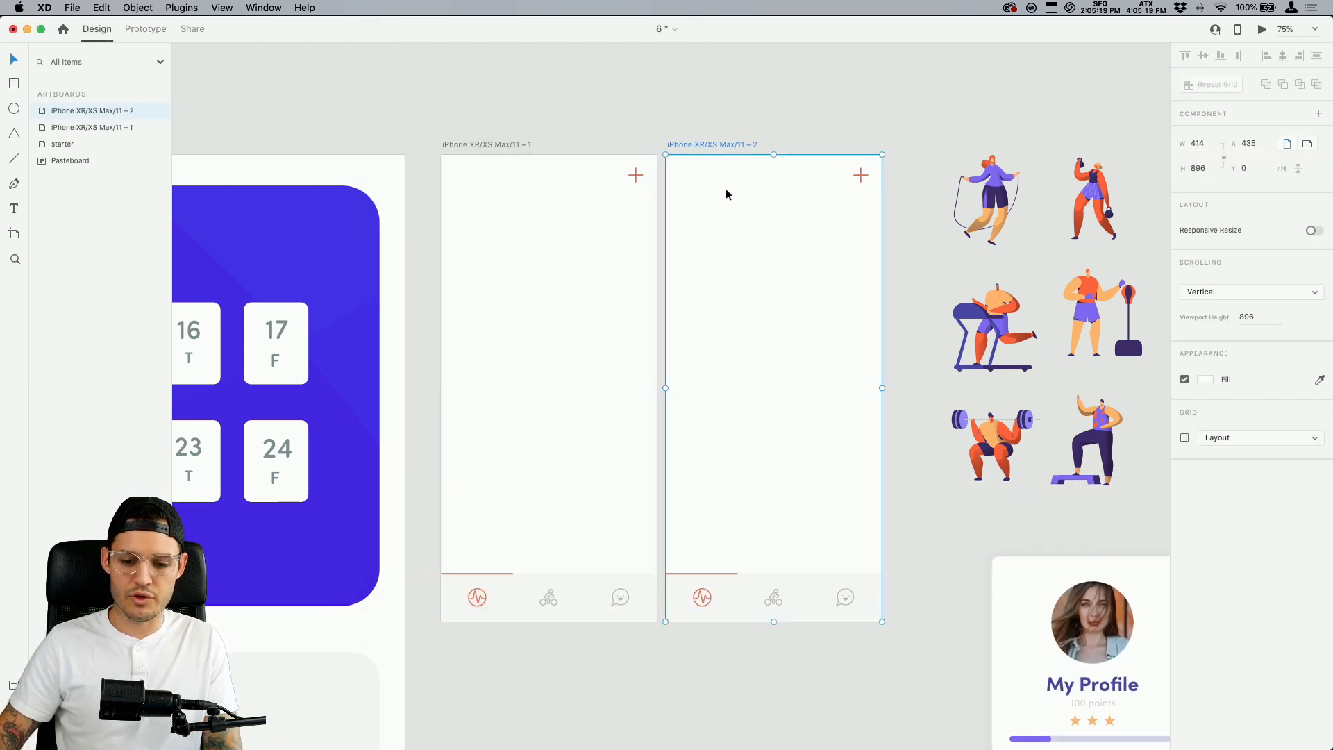
Try the excercises state on the duplicate artboard's nav bar, and delete the duplicate artboard
click(820, 592)
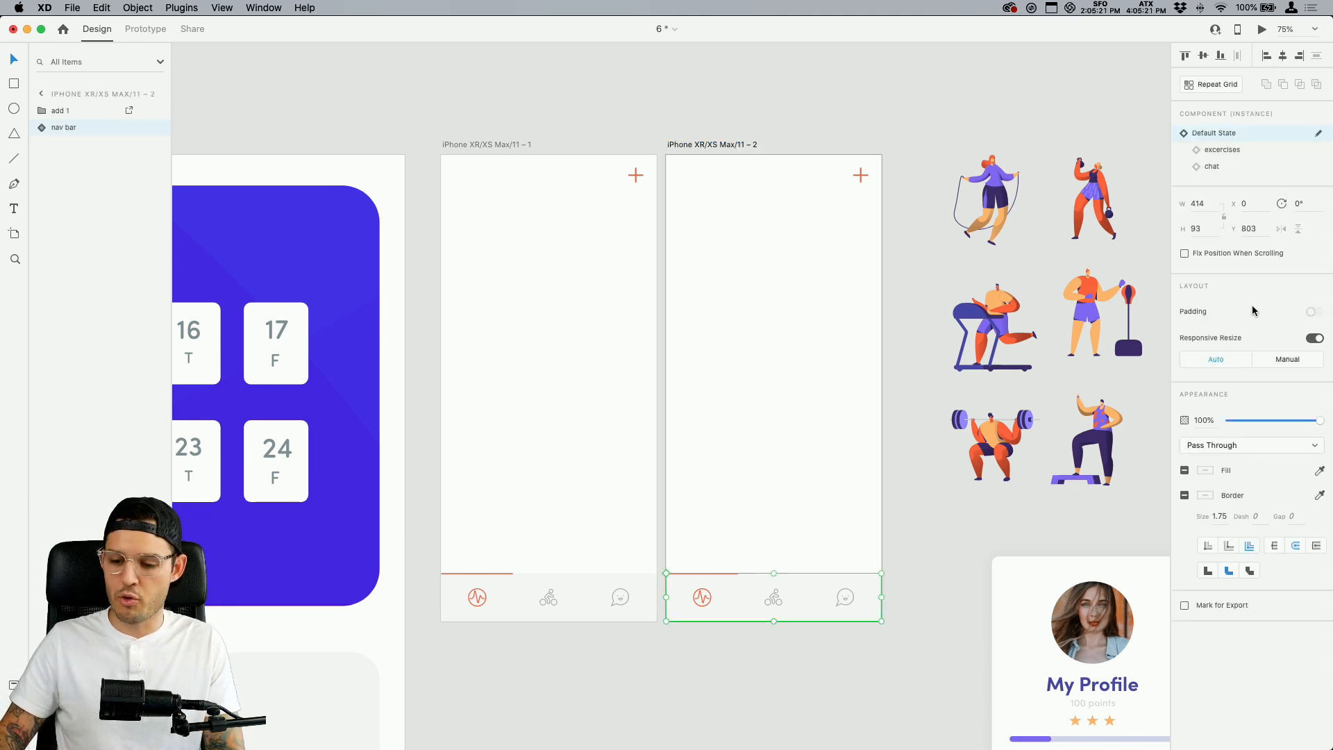
click(1229, 150)
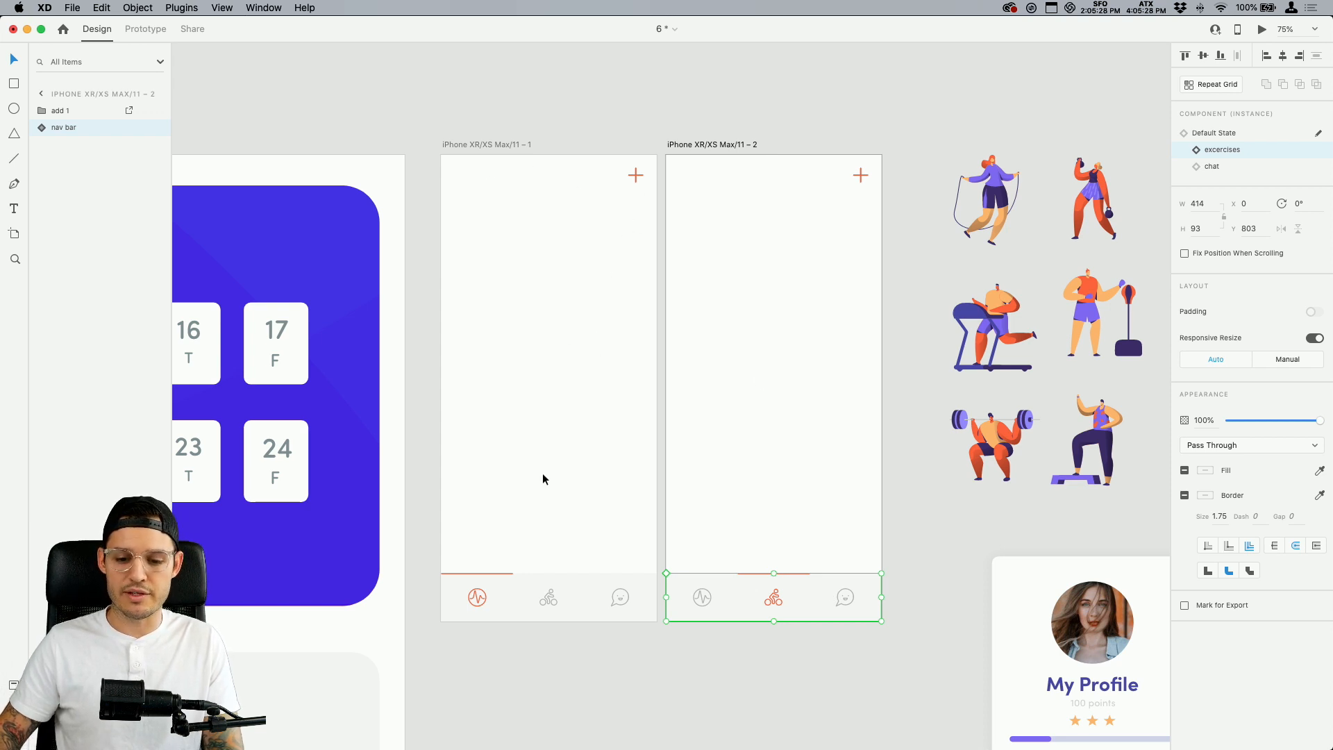
click(715, 146)
key(Delete)
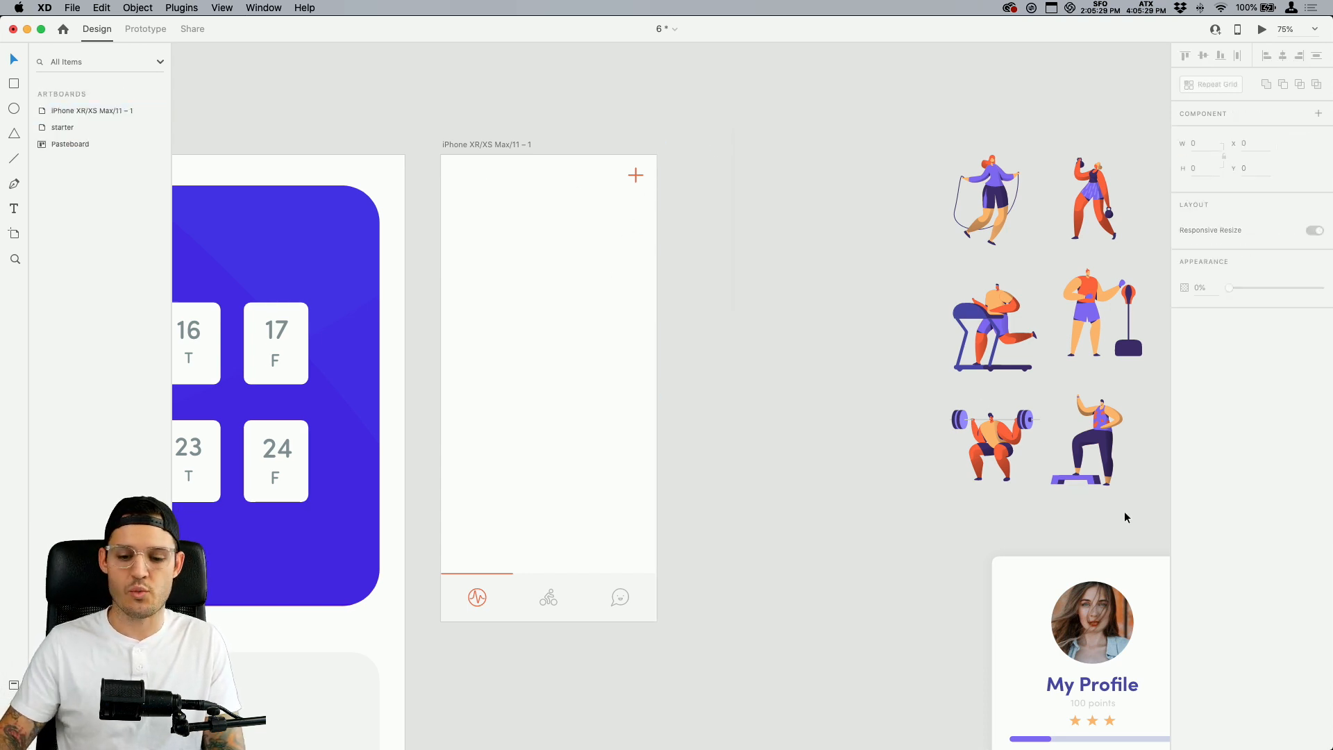
Move the My Profile card back beside the iPhone artboard and save the document
drag(1096, 630, 792, 281)
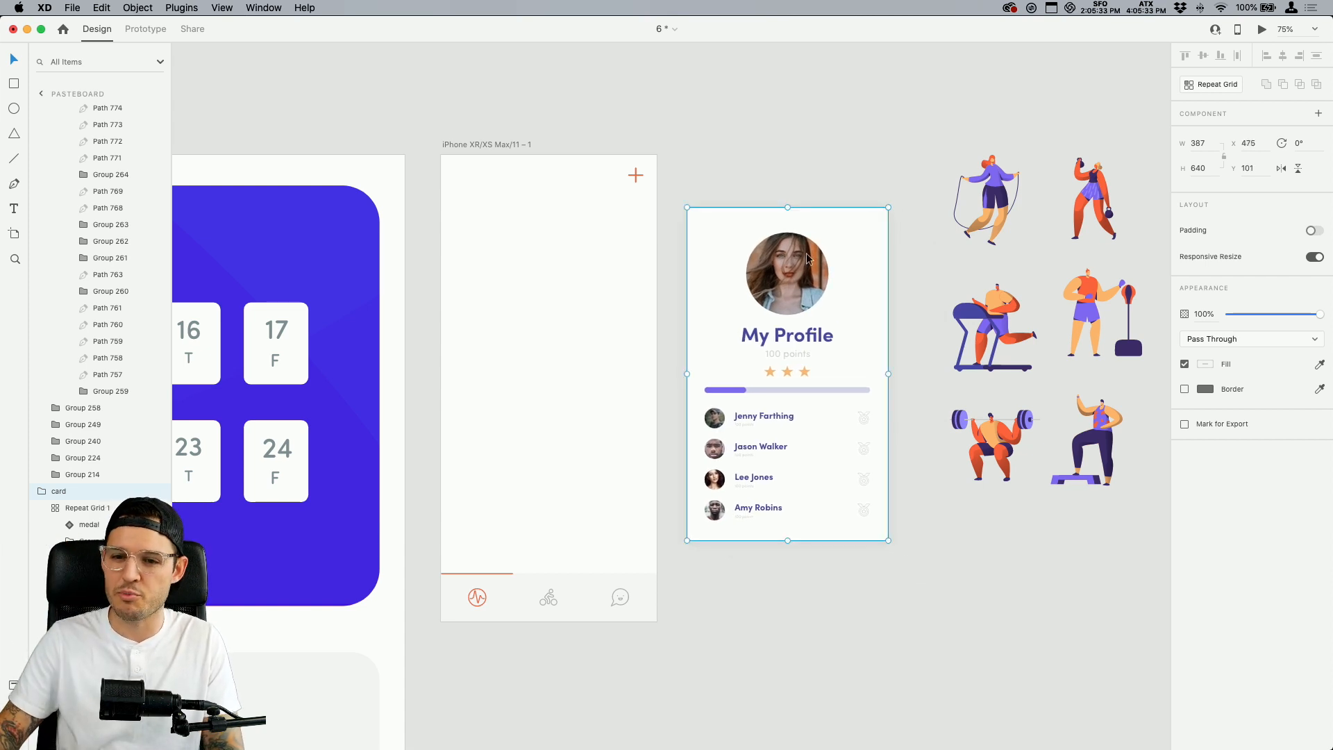
click(755, 131)
key(super+s)
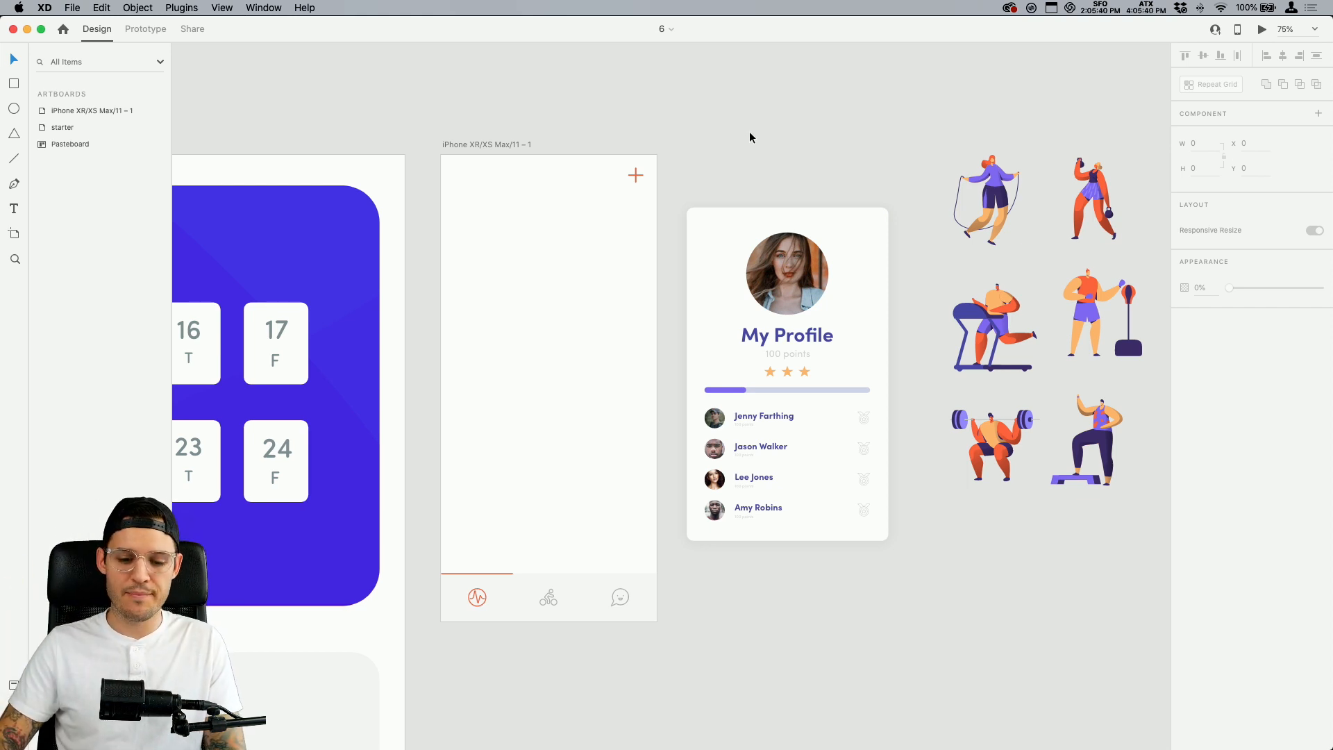
Set the iPhone artboard's background fill to the light grey swatch #F7F7F7
click(464, 143)
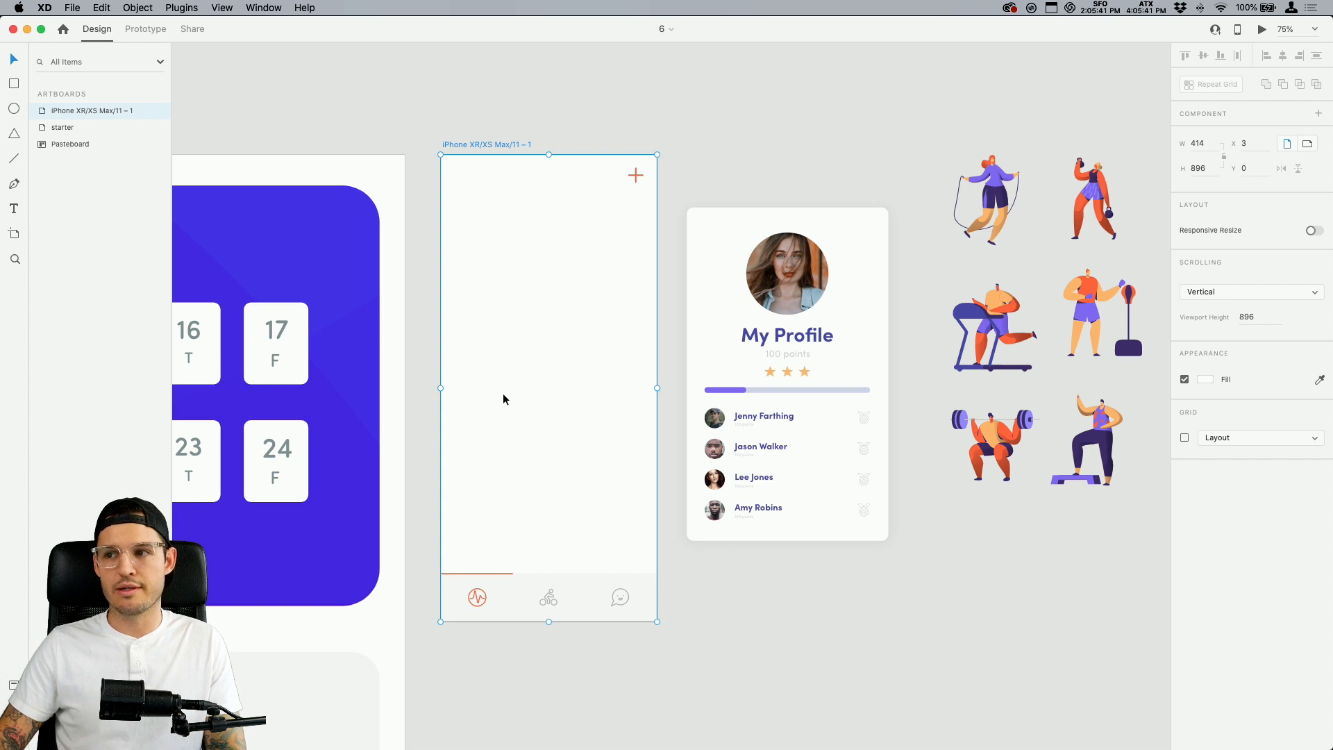
click(1207, 380)
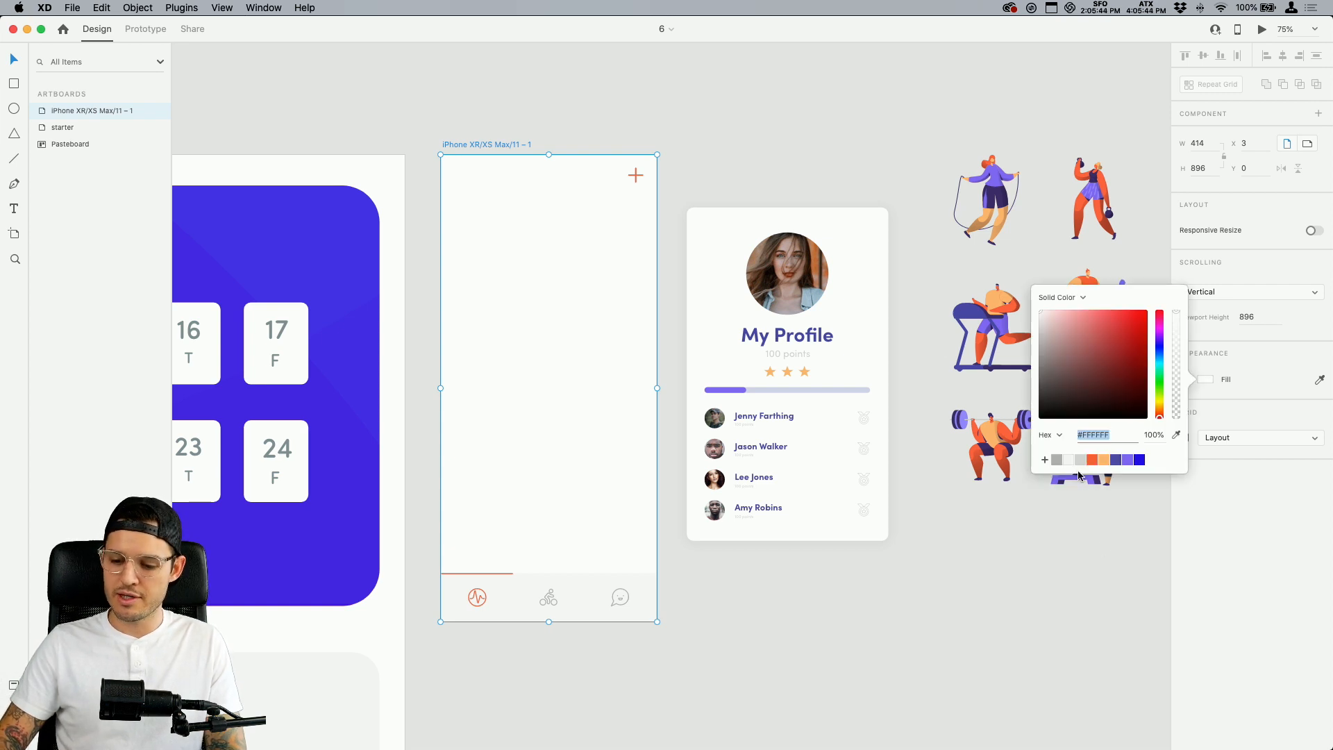
click(1070, 461)
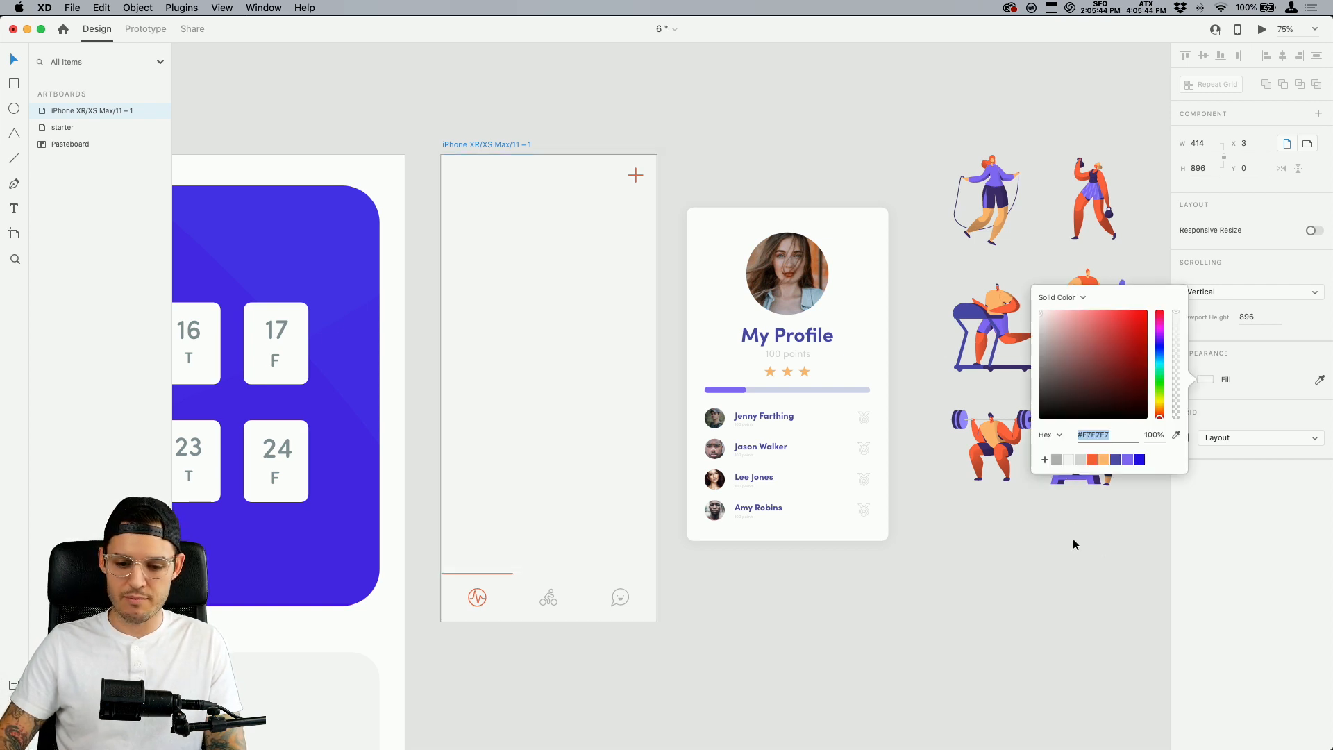
click(835, 600)
Set the fill of the nav bar component's background rectangle to white, #FFFFFF
key(z)
drag(437, 654, 768, 471)
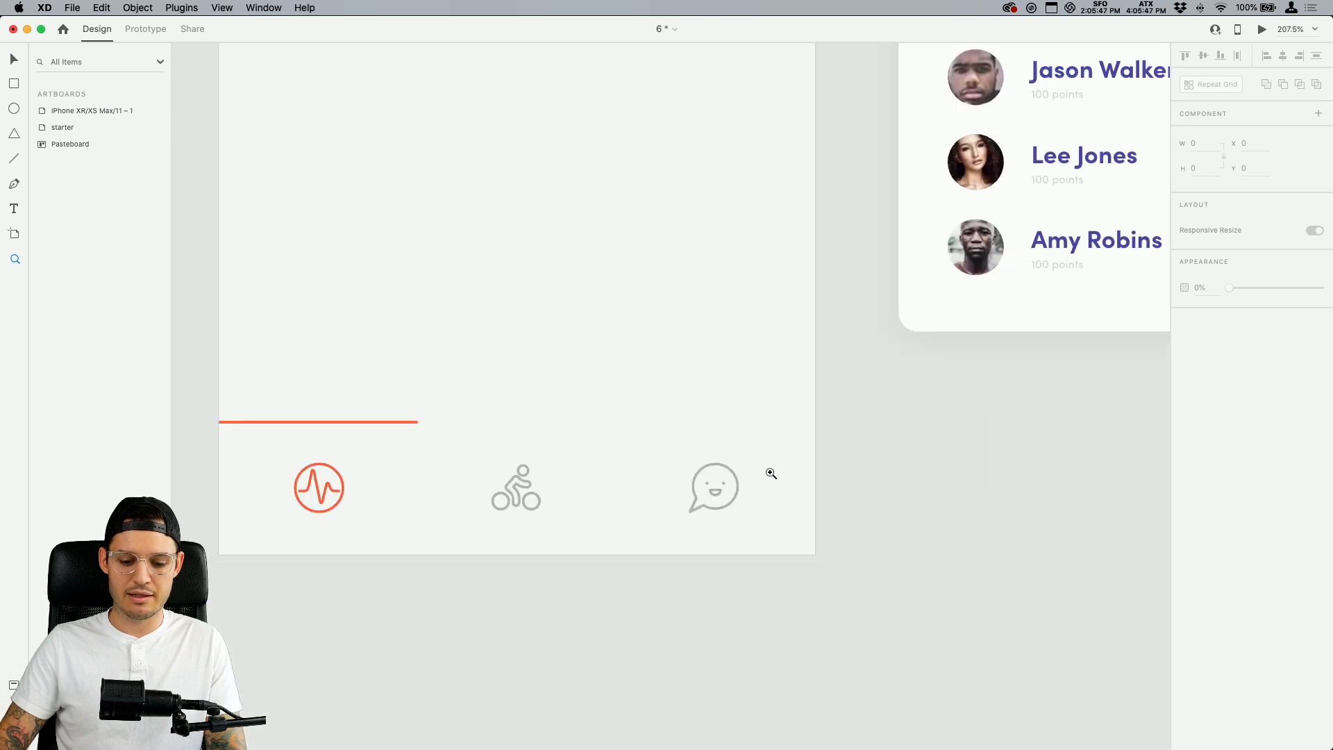
click(664, 428)
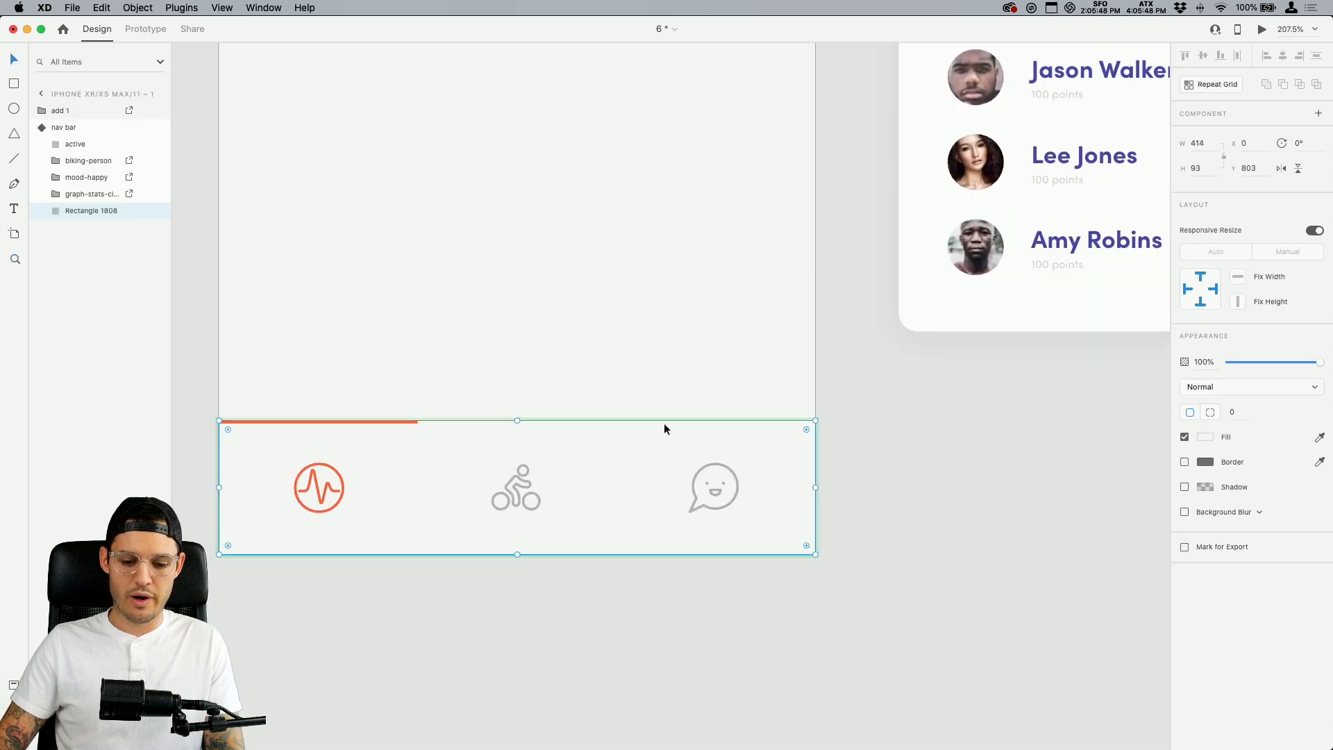
click(980, 401)
click(593, 441)
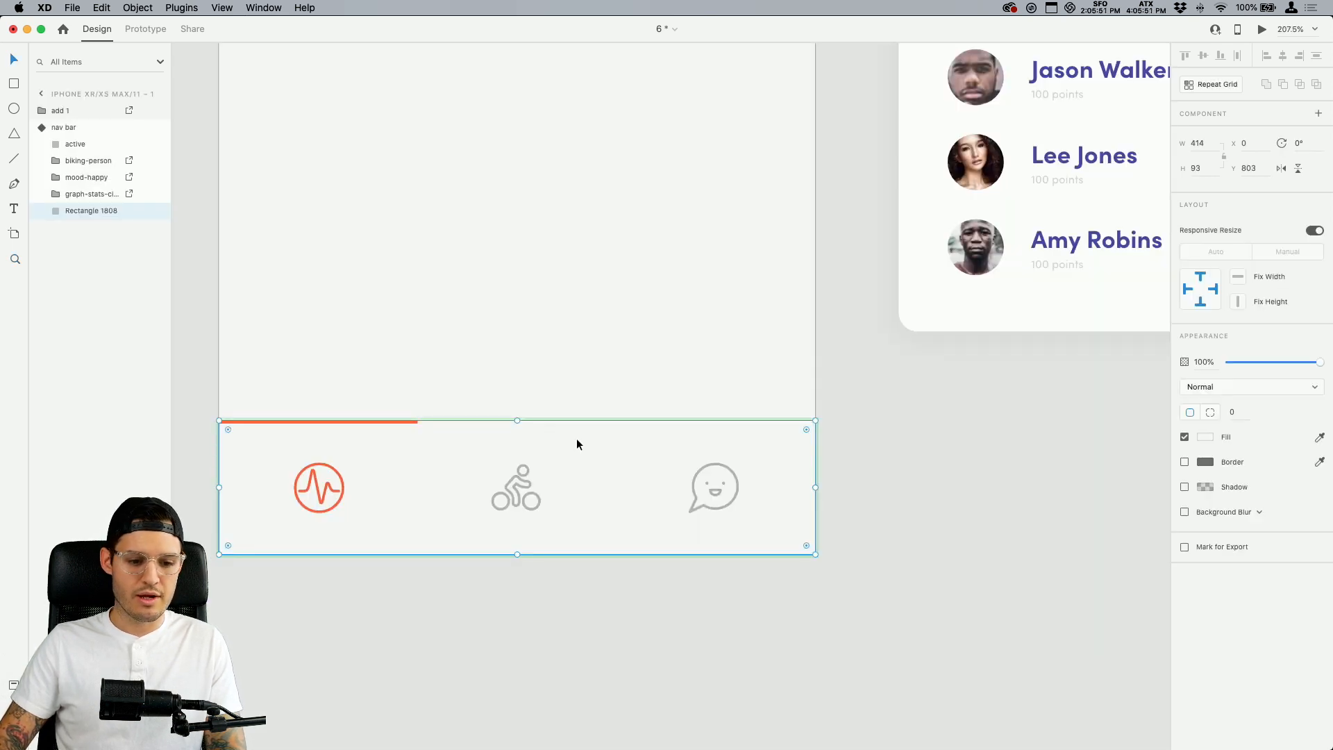
click(66, 127)
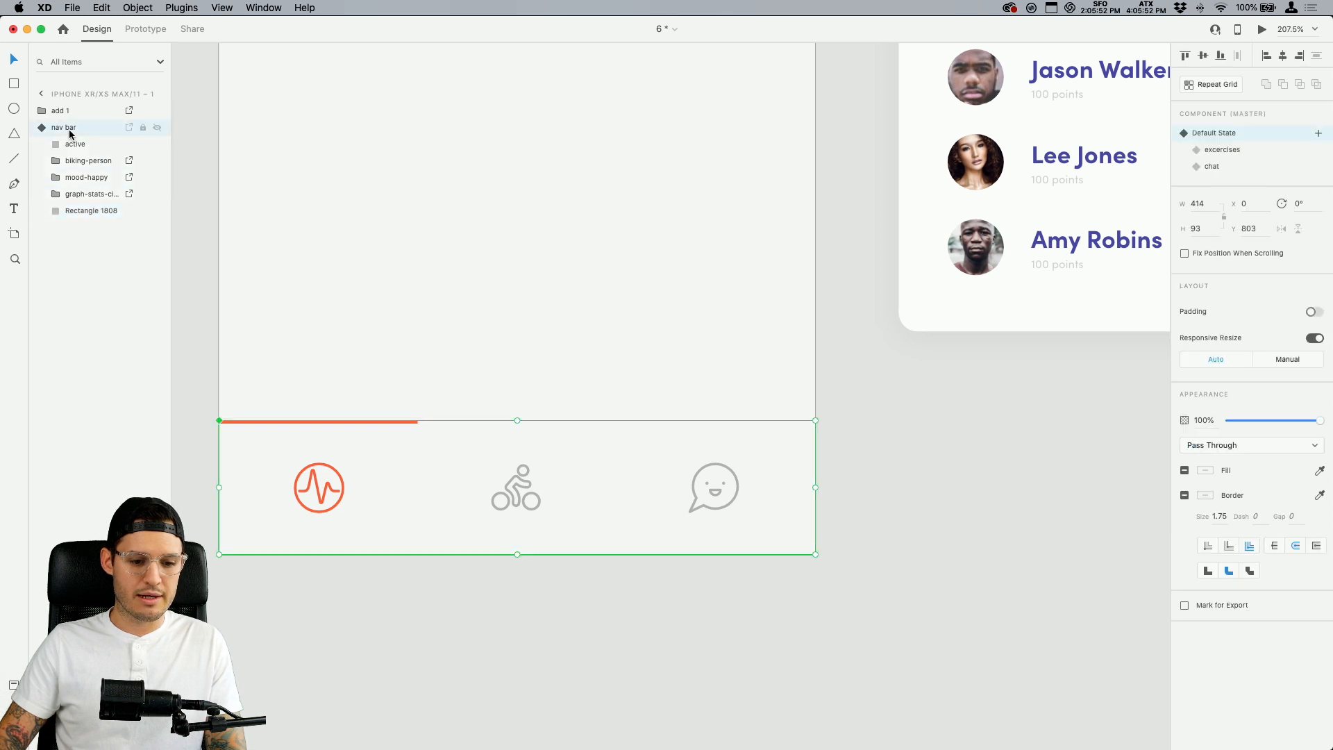
double_click(602, 447)
click(1207, 438)
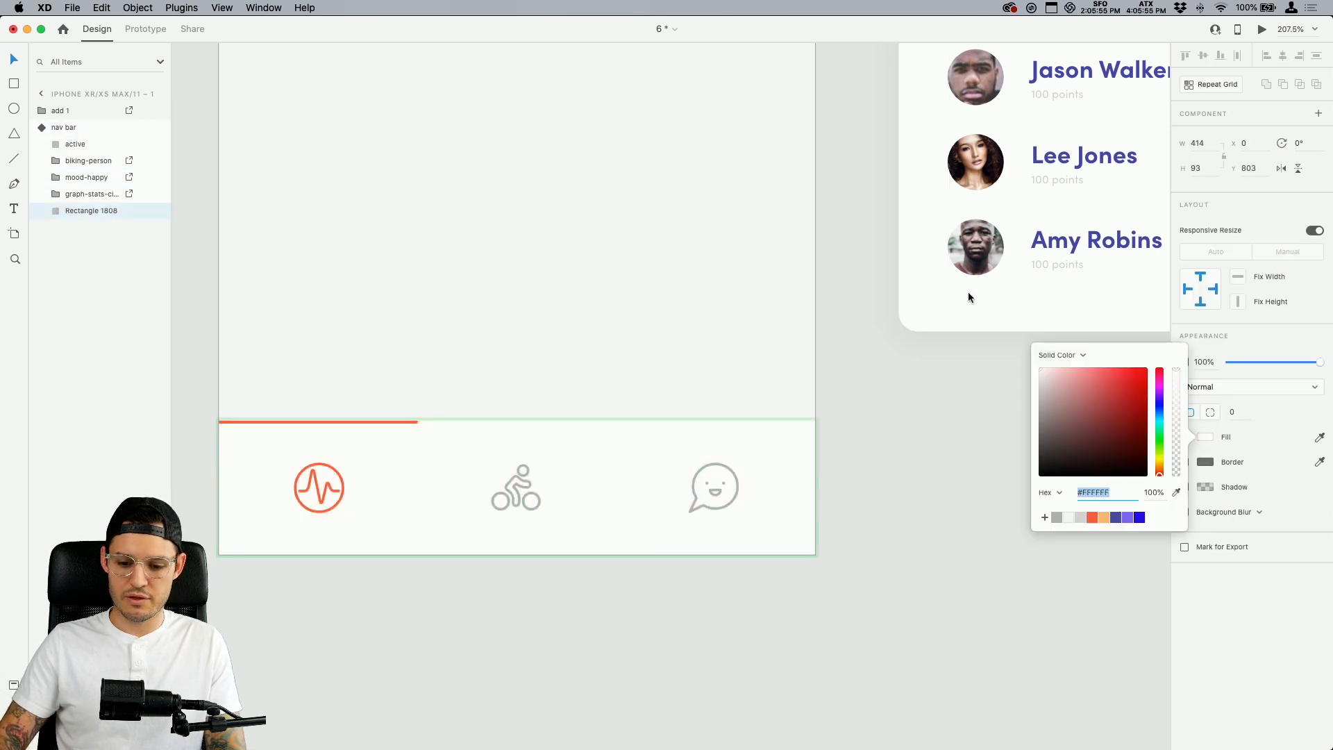
click(744, 497)
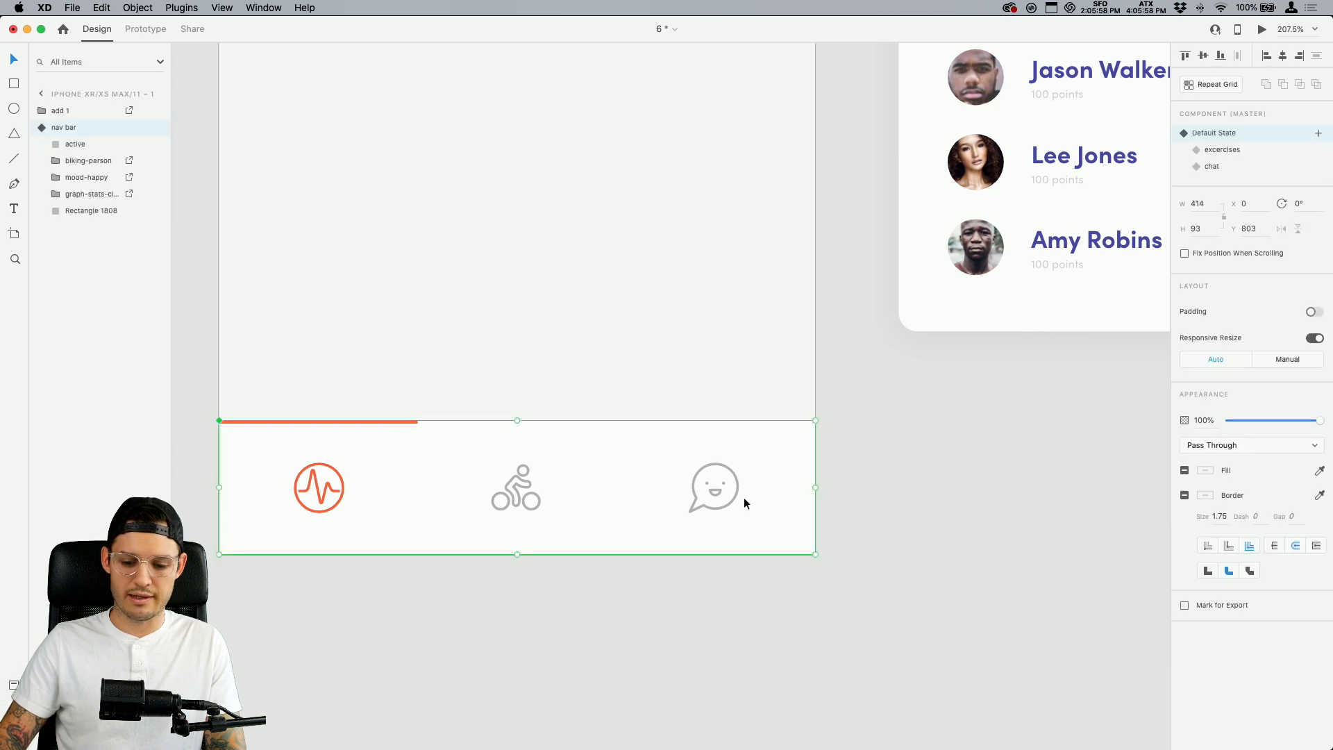
Check the nav bar's background in the excercises and chat states, and return the component to its default state
click(1221, 150)
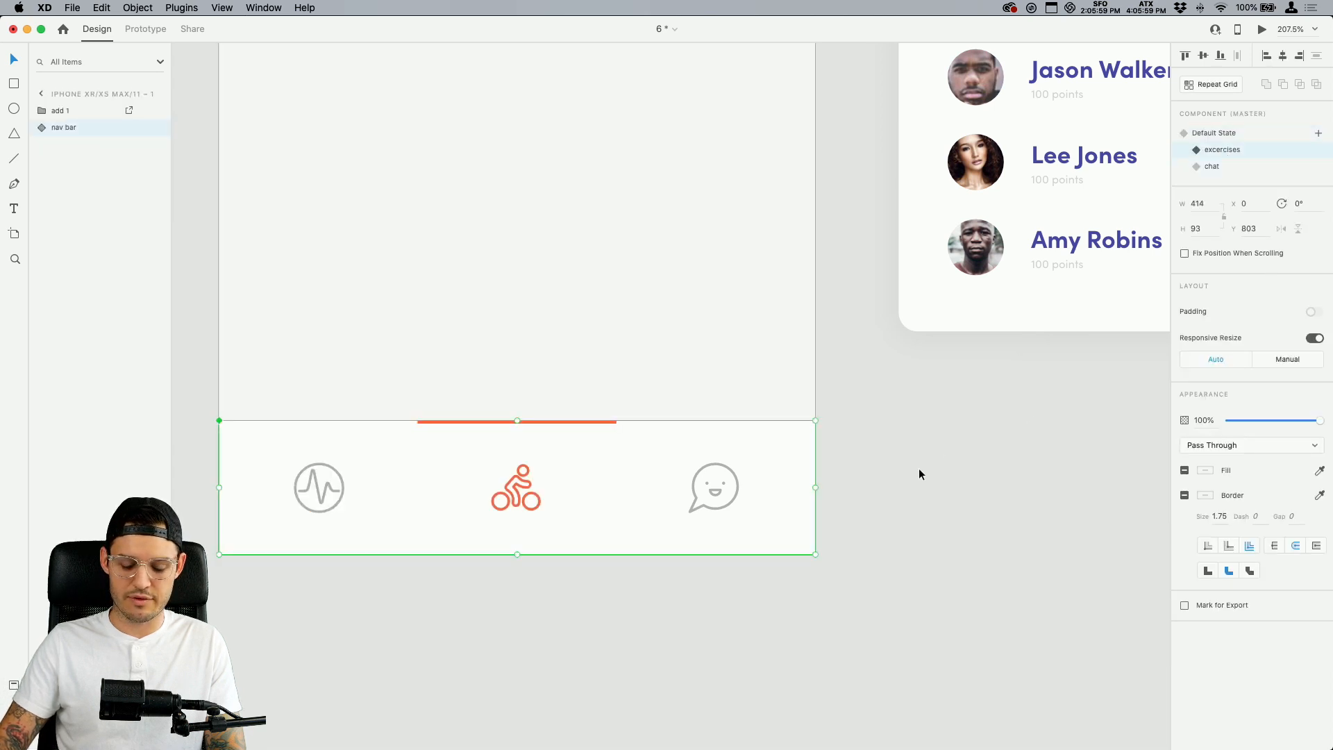
click(1216, 166)
click(1221, 150)
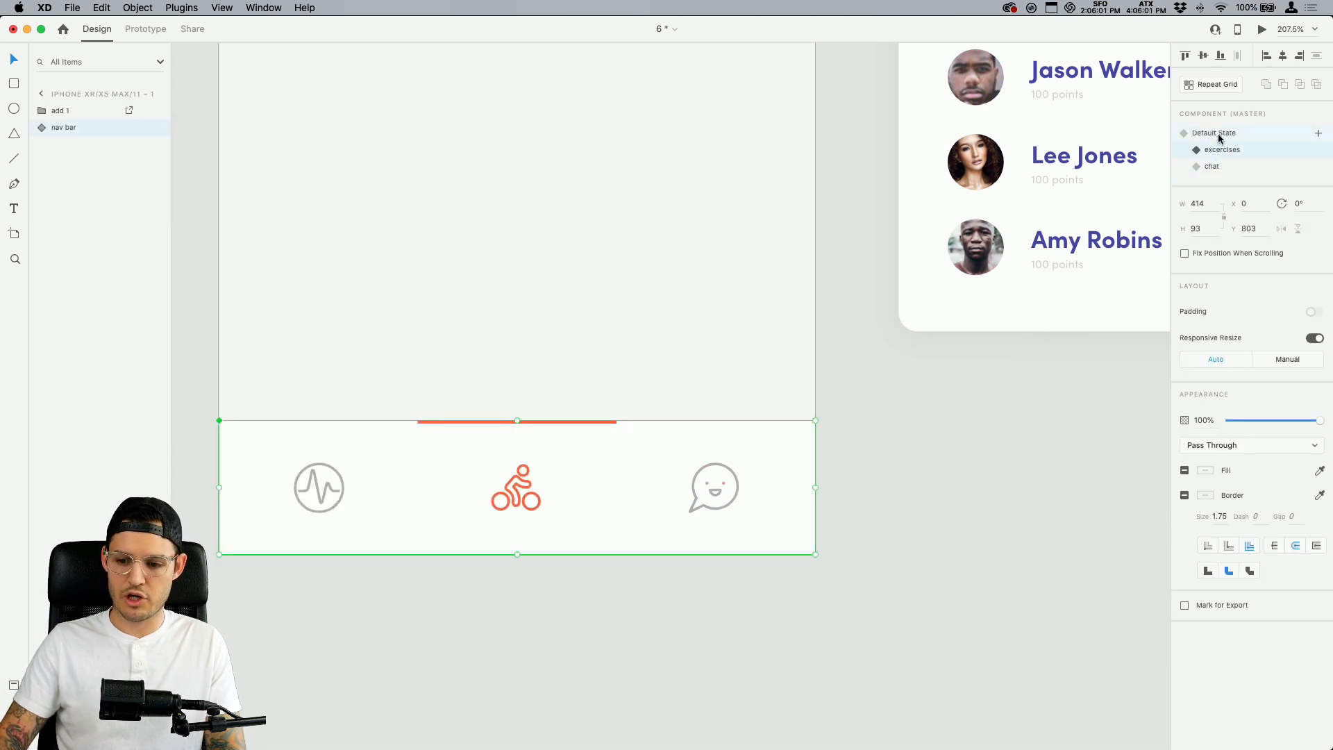
click(1213, 133)
click(964, 381)
Draw a rectangle about 369 by 127 px below the plus icon on the iPhone artboard, with its top edge at about Y 110
key(super+minus)
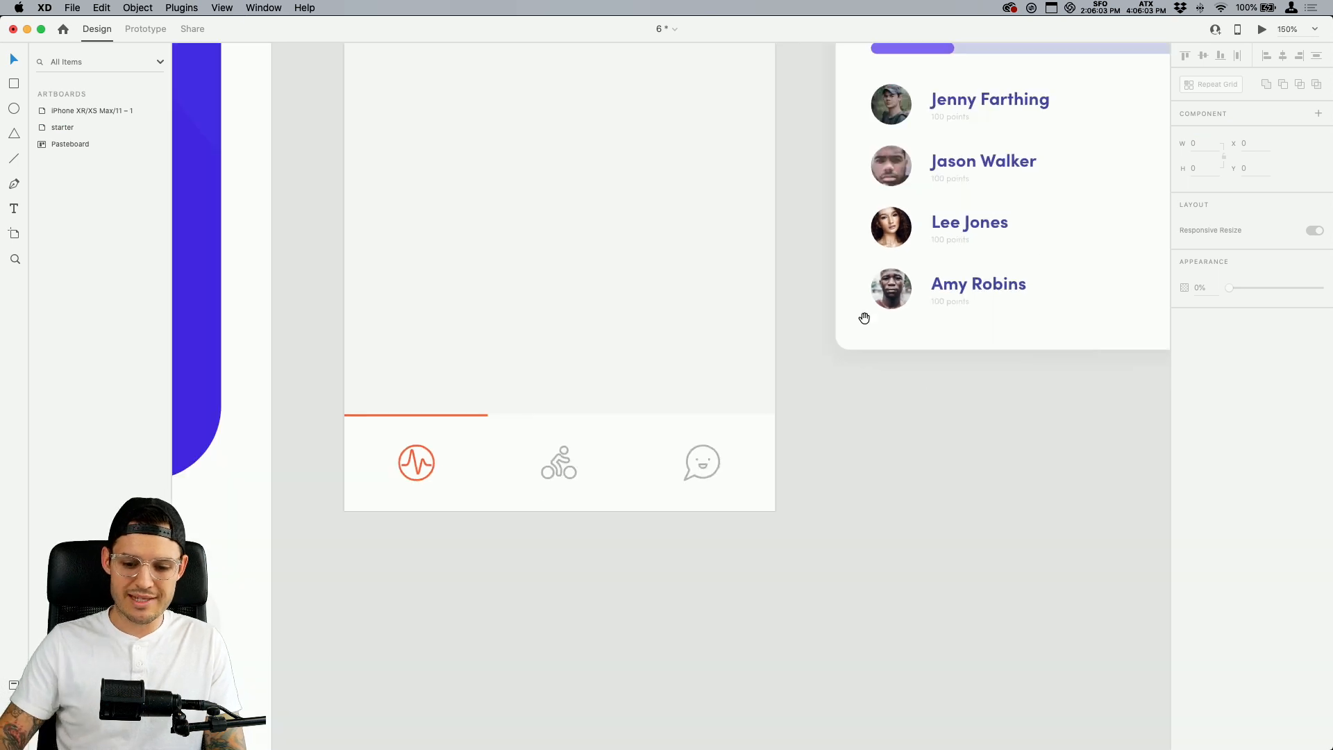
scroll(863, 315, up, 5)
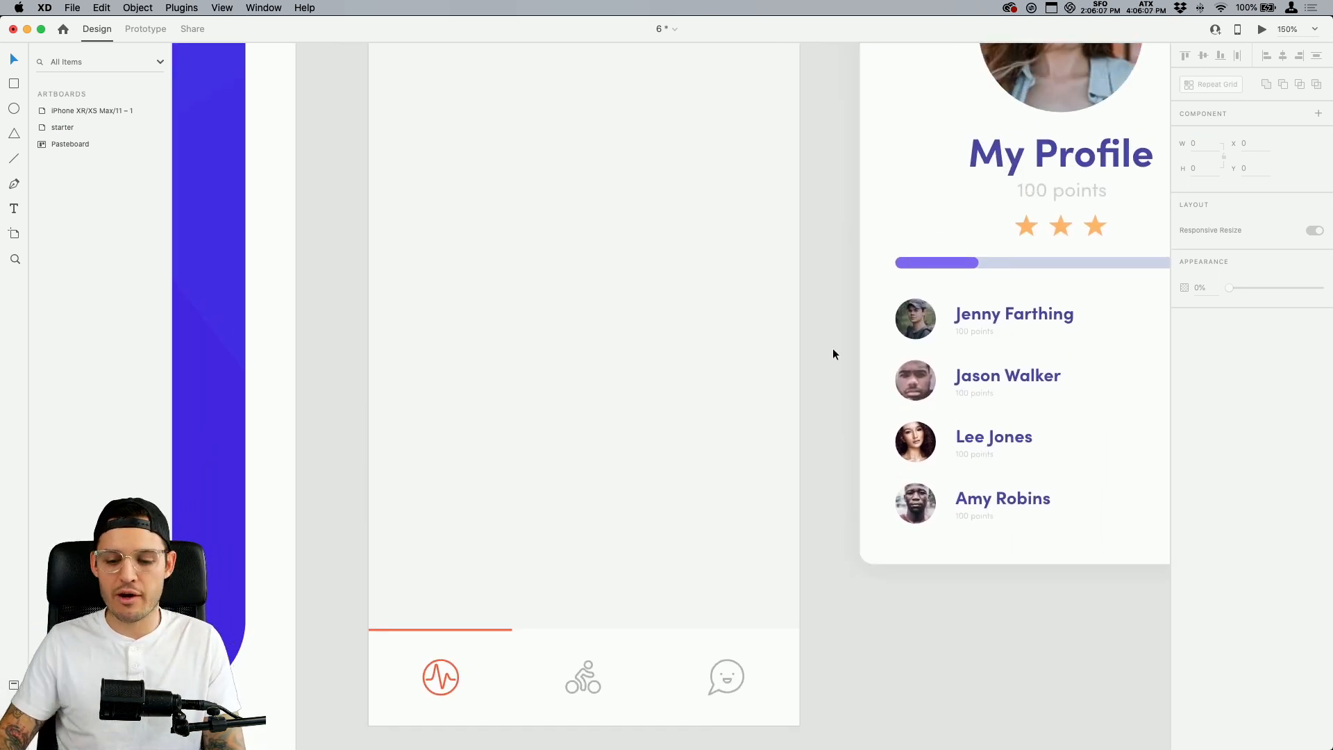
scroll(830, 353, up, 3)
key(super+minus)
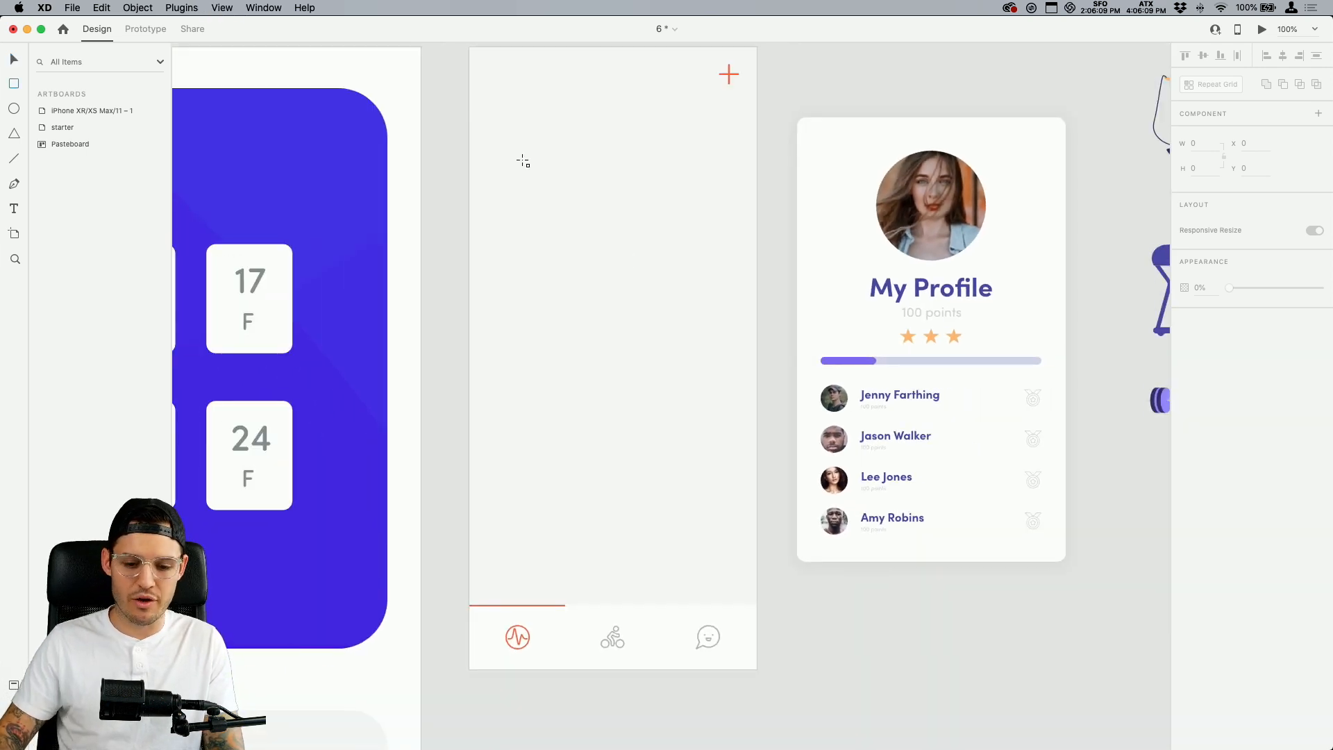
scroll(523, 161, up, 2)
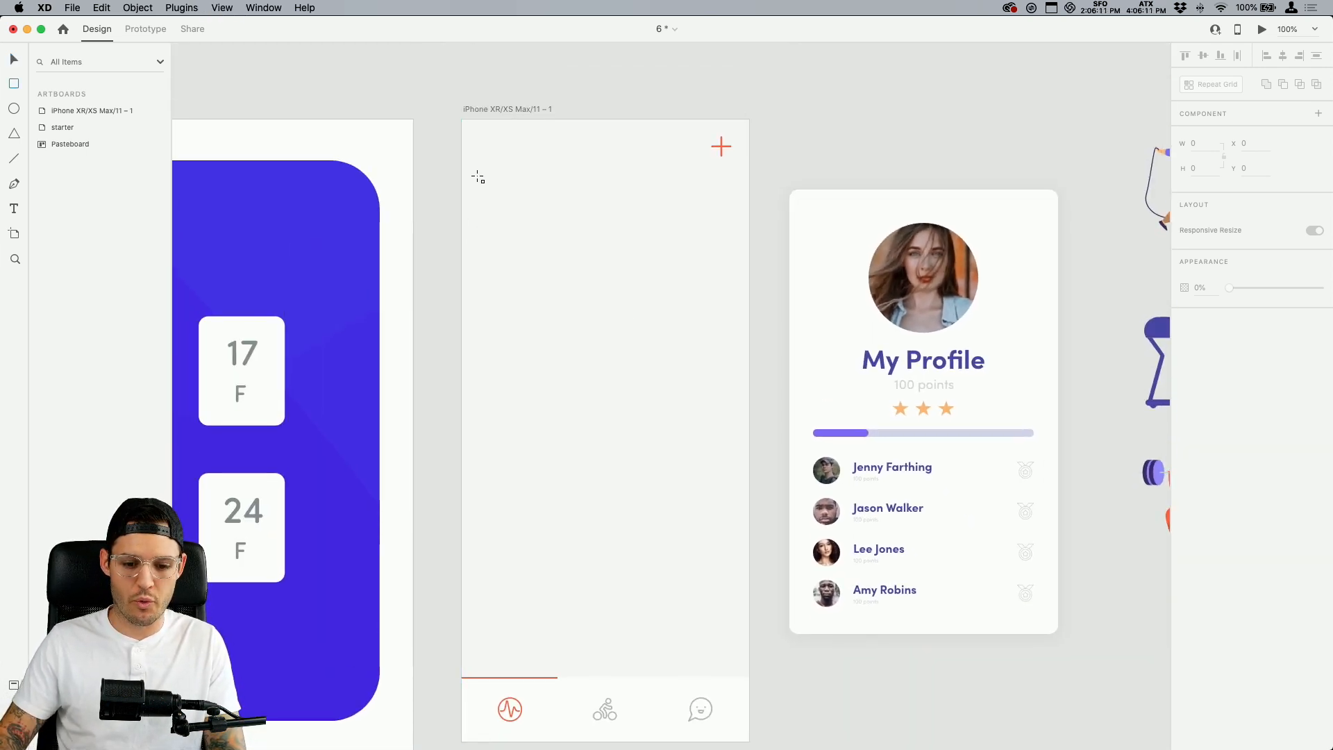
mouse_move(476, 183)
mouse_down()
mouse_move(636, 263)
mouse_move(731, 260)
mouse_move(731, 271)
mouse_up()
drag(610, 241, 610, 254)
click(758, 370)
Remove the rectangle's border and centre it horizontally on the iPhone artboard
click(680, 252)
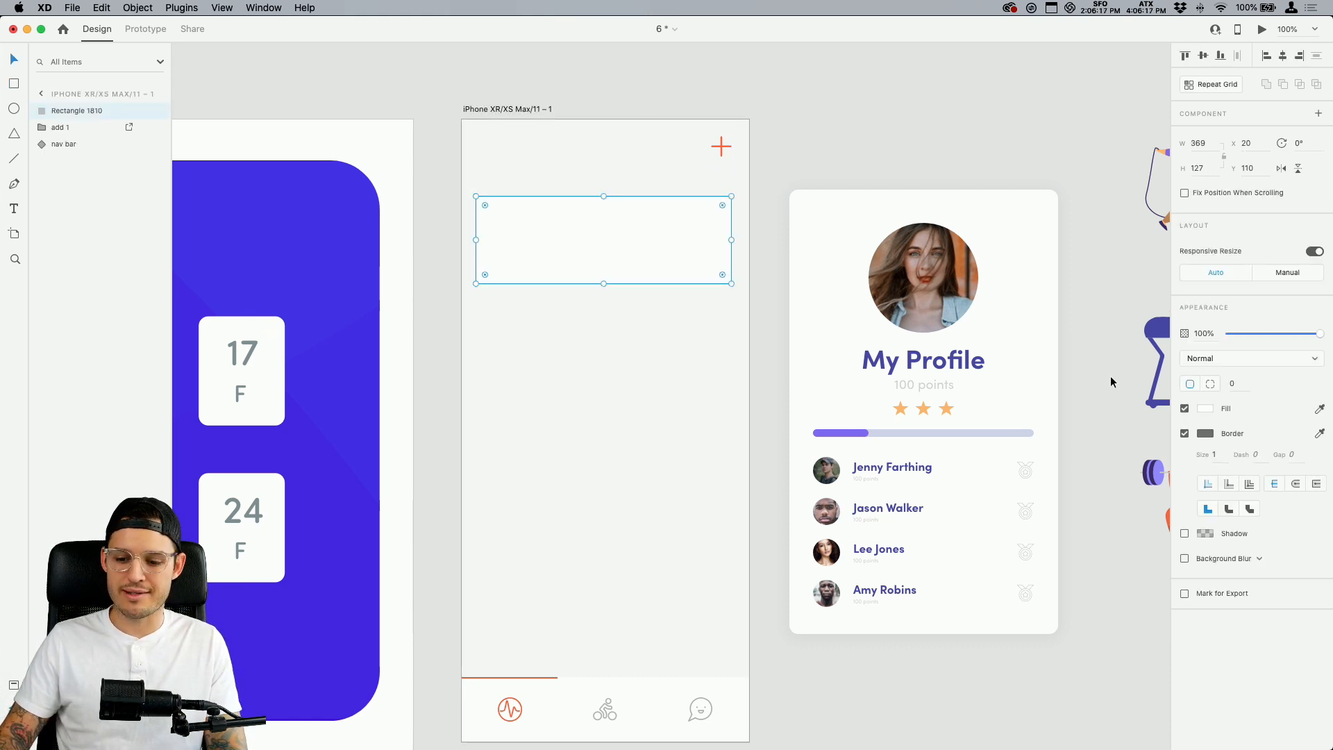
click(1185, 435)
click(773, 368)
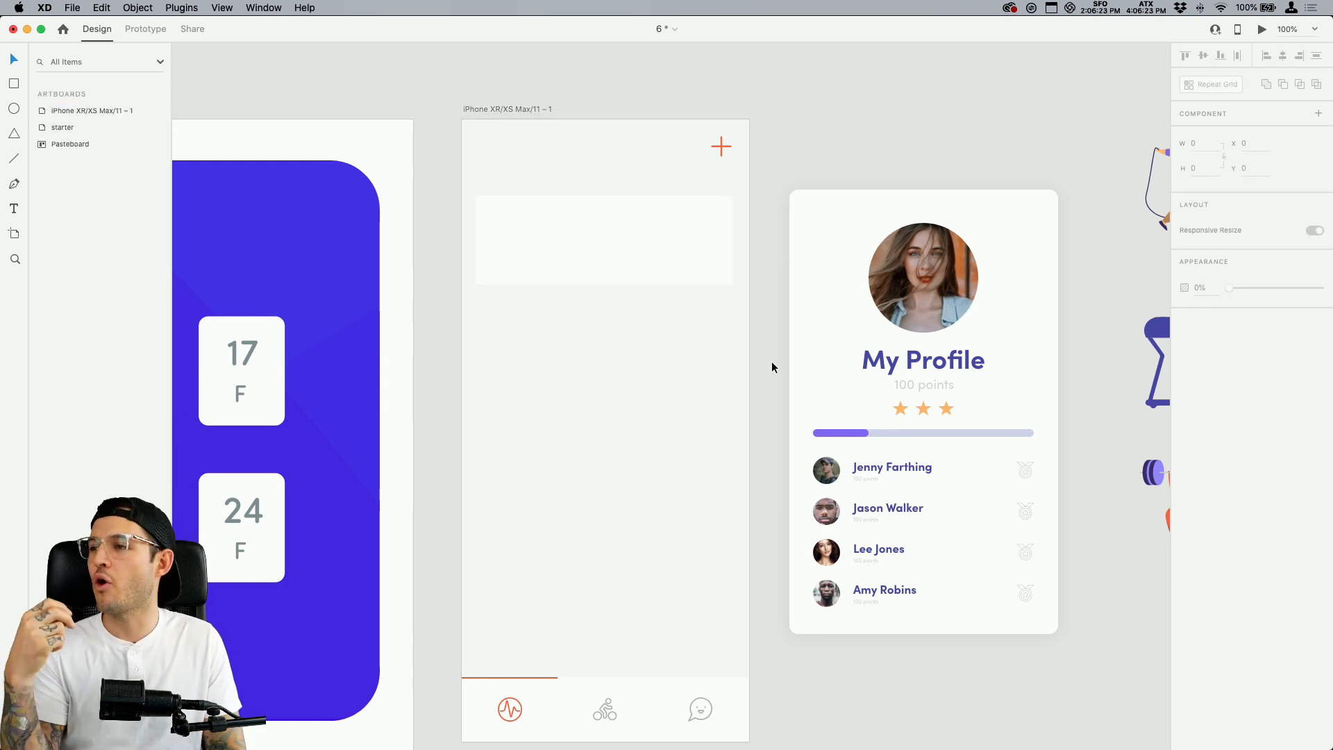
click(559, 222)
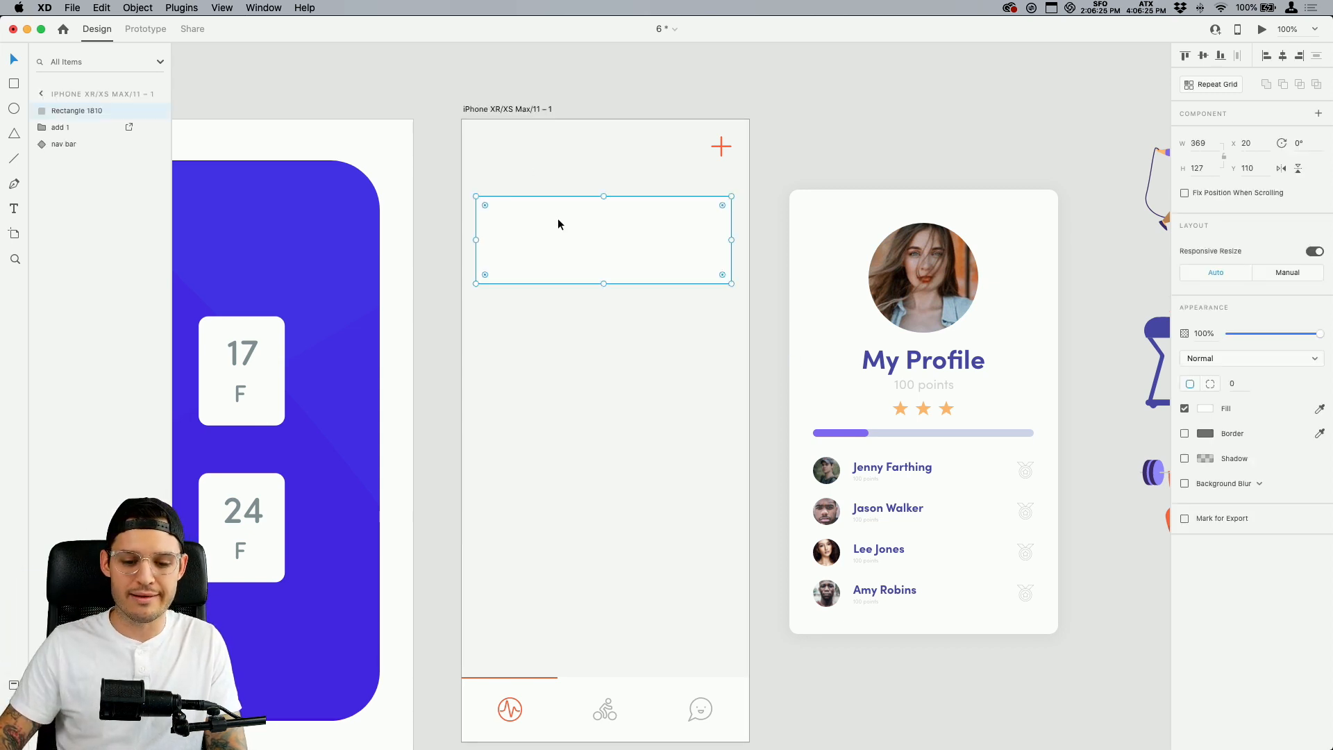
click(1283, 56)
click(891, 160)
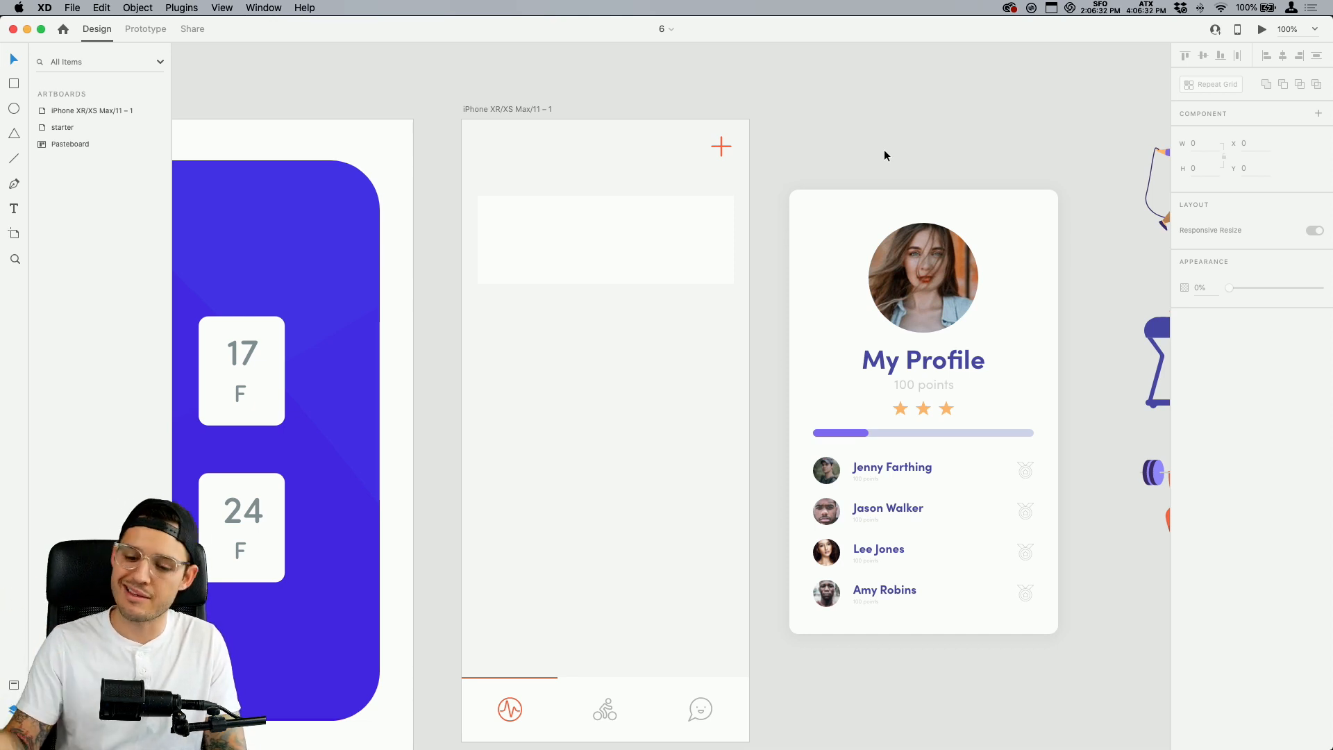
Try the My Profile card on the iPhone artboard in place of the rectangle, and undo the card moves and the rectangle's deletion
scroll(885, 149, down, 2)
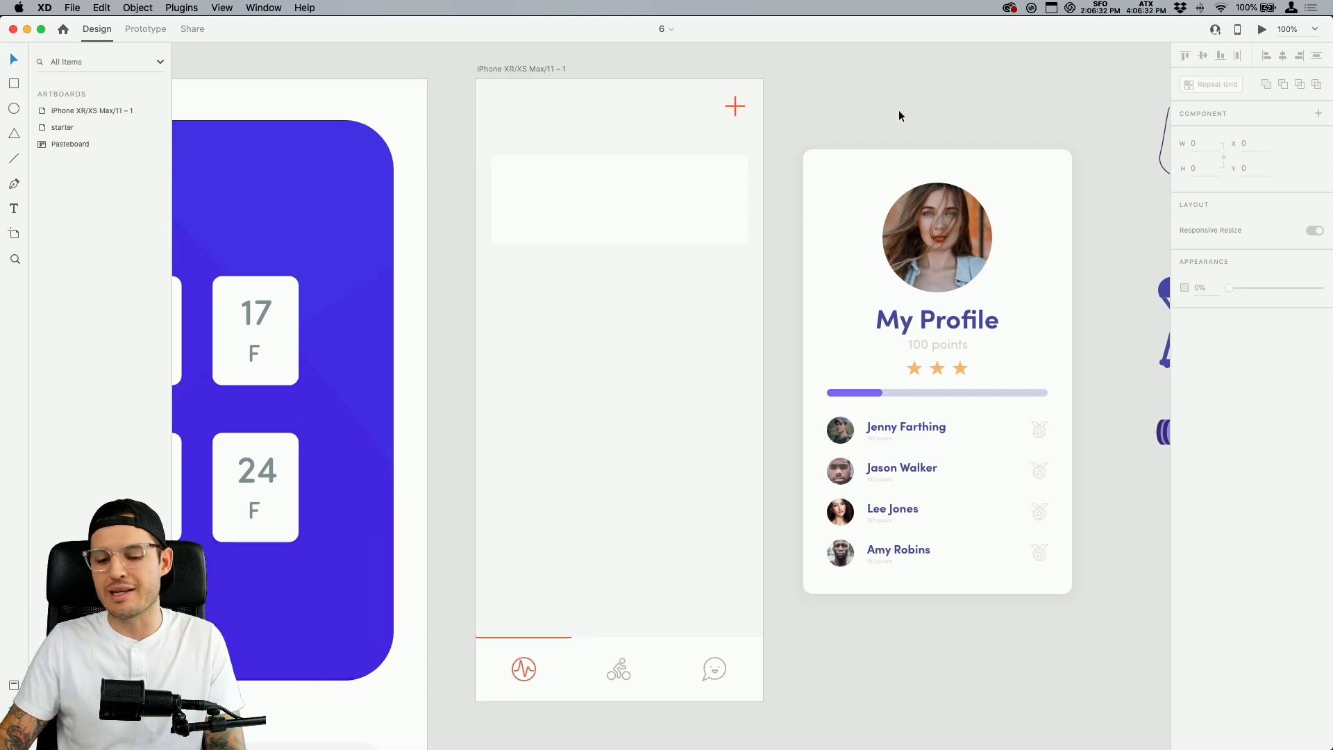
click(714, 188)
key(Delete)
drag(891, 239, 607, 242)
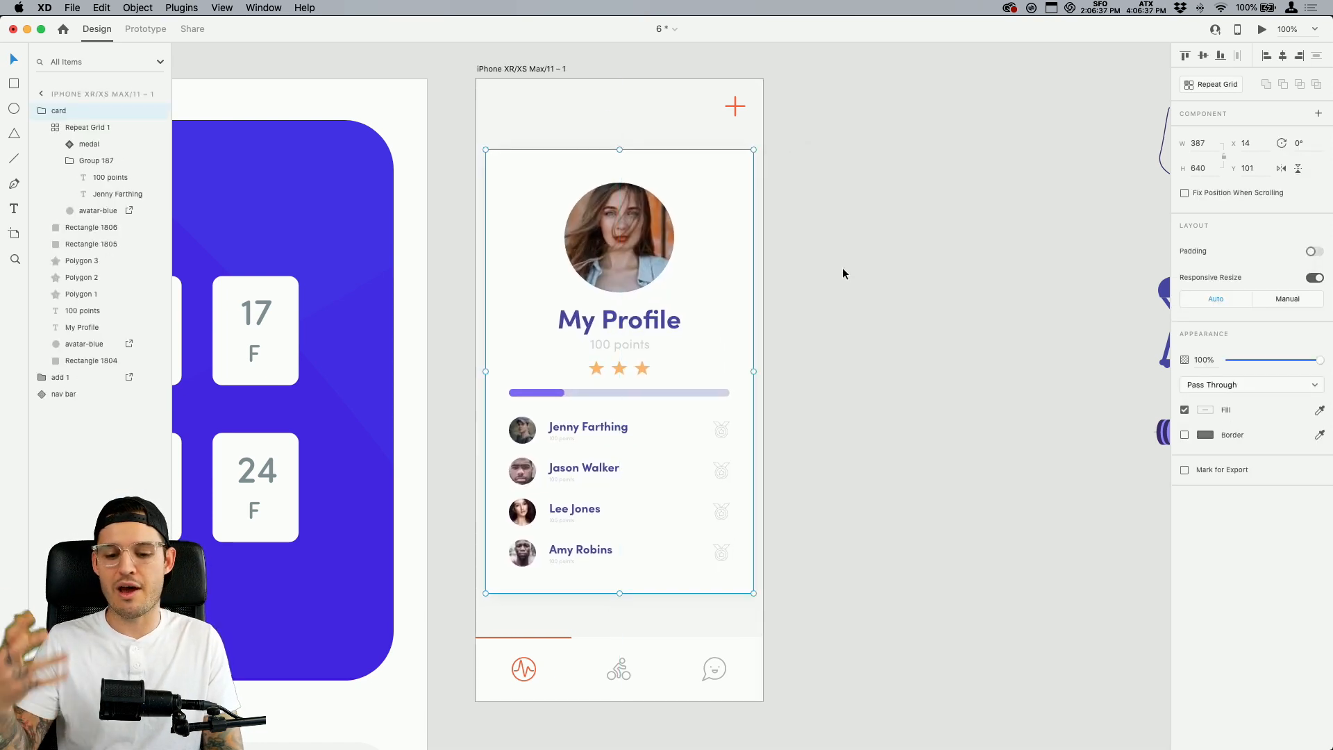
drag(753, 283, 1043, 320)
click(907, 123)
click(632, 177)
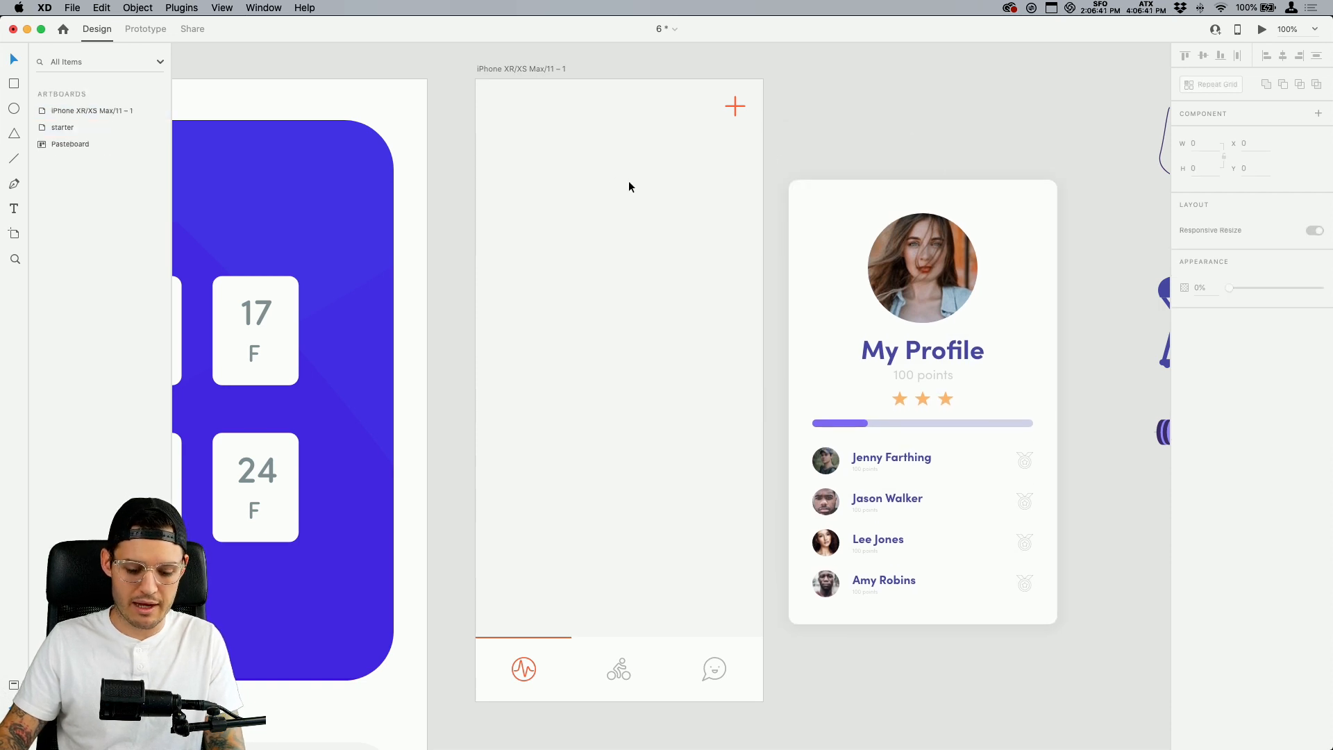
key(super+z)
key(super+z)
key(super+z)
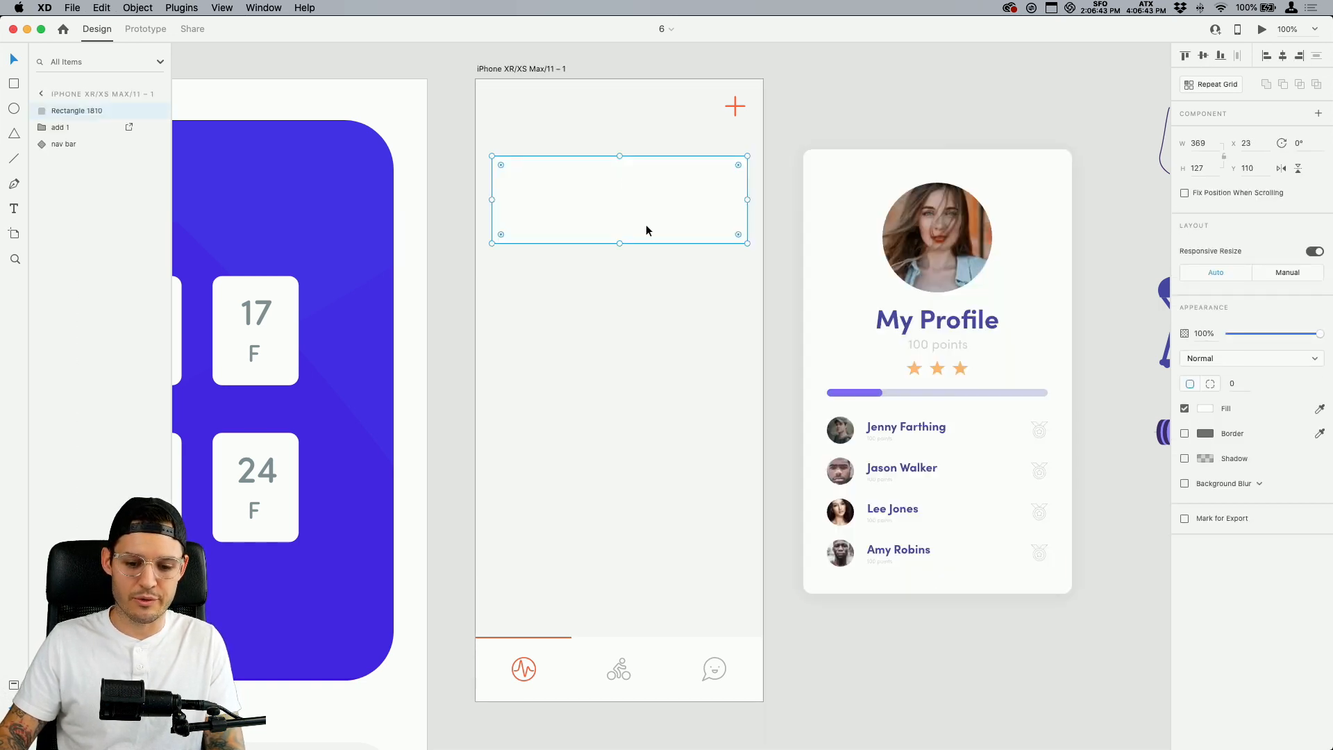
Round the white card's corners to 17, try a background blur, and give it a black drop shadow at about 4% opacity
drag(739, 170, 732, 172)
click(1186, 484)
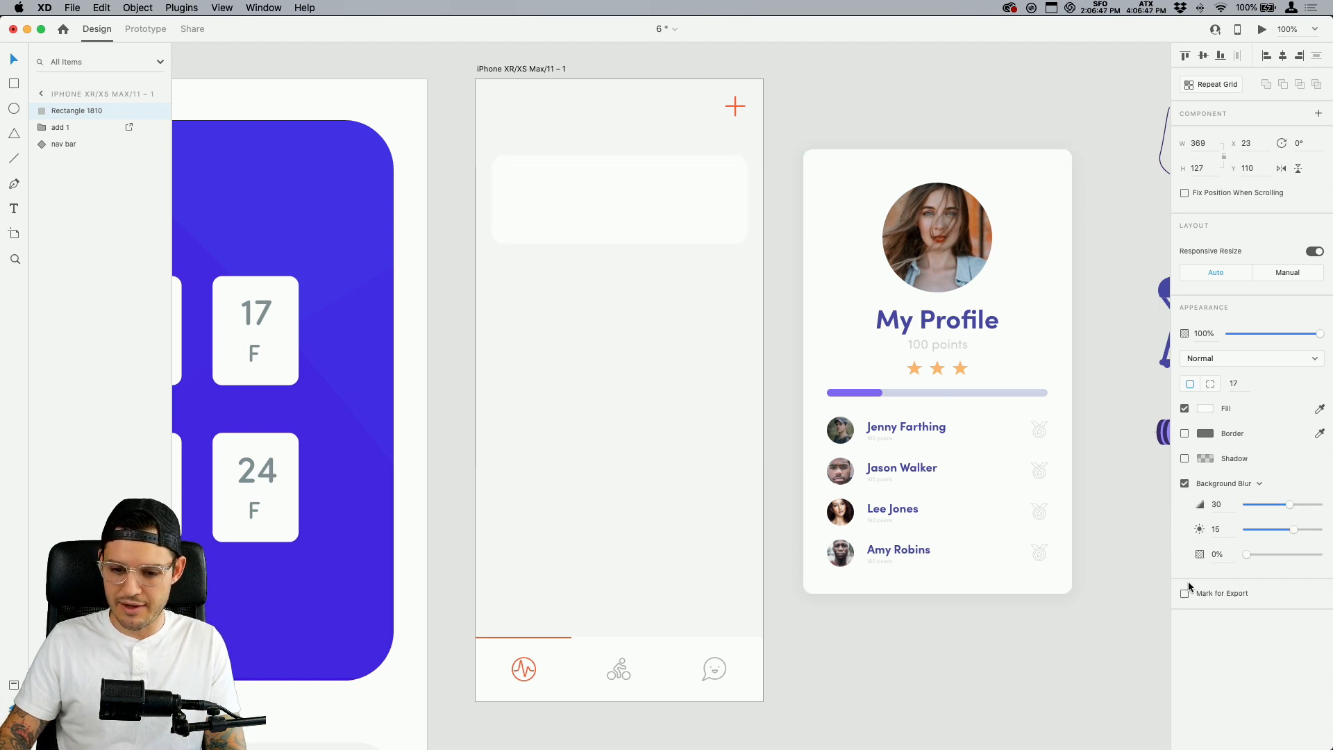
click(1182, 484)
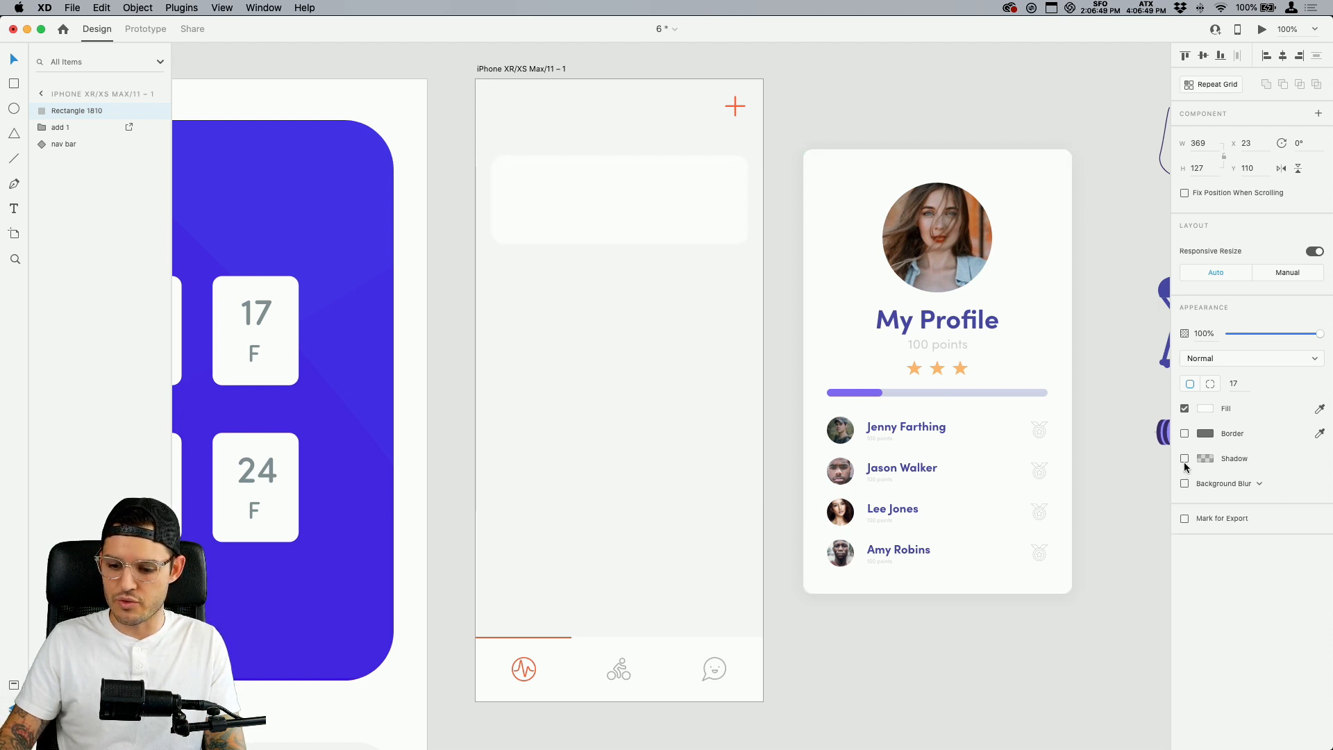
click(1184, 461)
click(1205, 463)
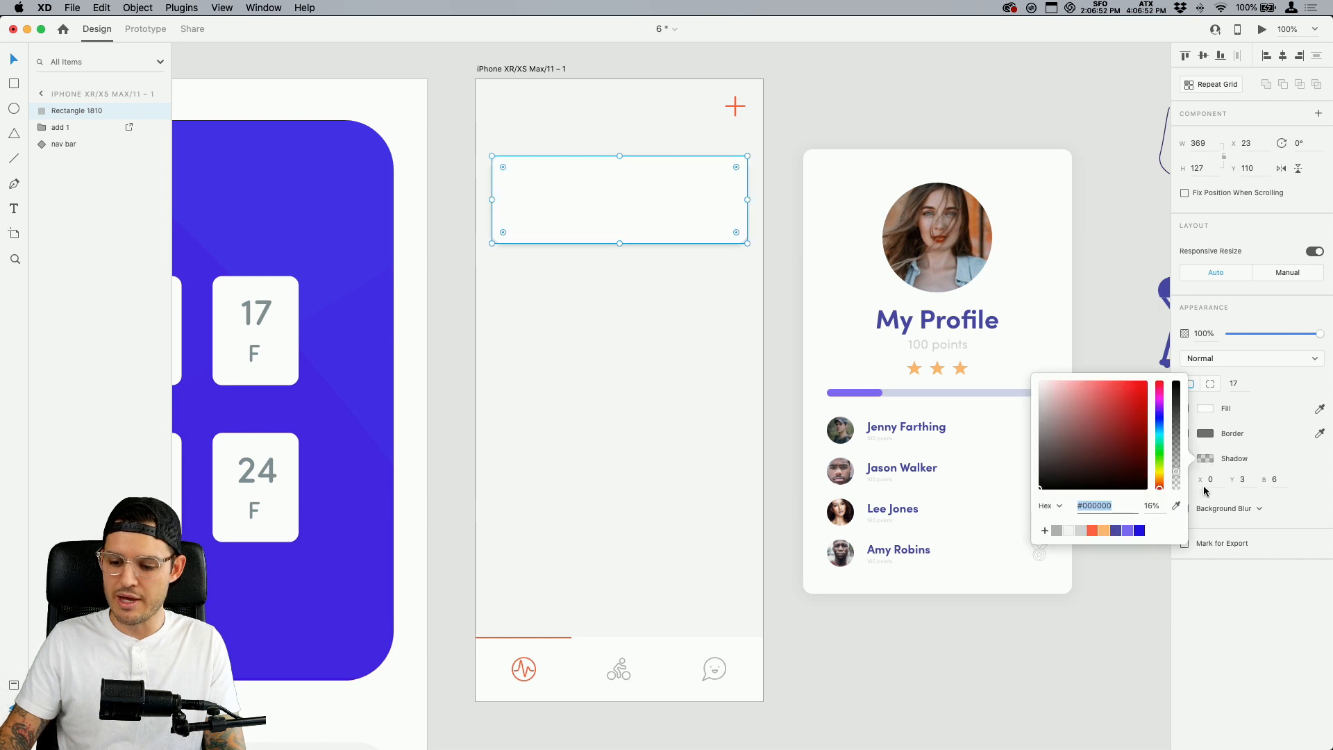
drag(1178, 475, 1180, 484)
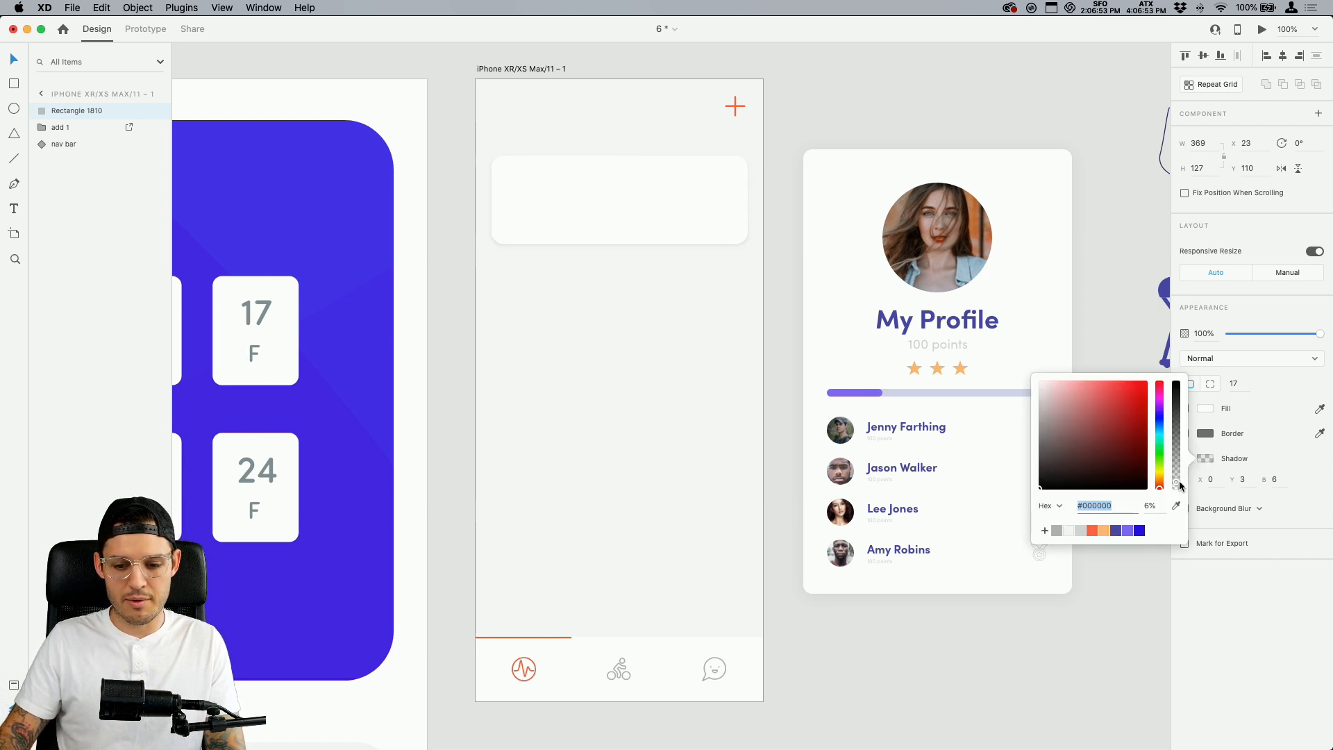
click(480, 324)
Reduce the white card's corner radius to 6
key(z)
drag(468, 298, 768, 135)
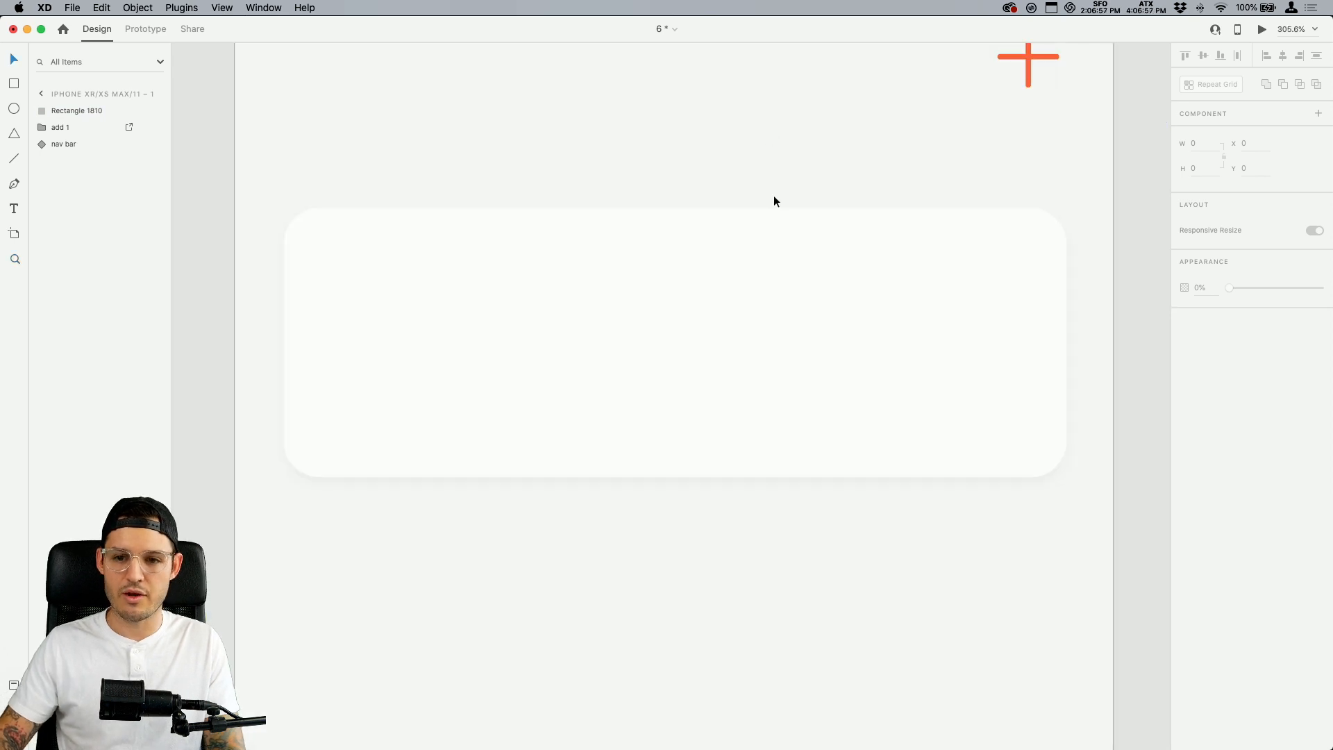
key(v)
click(769, 274)
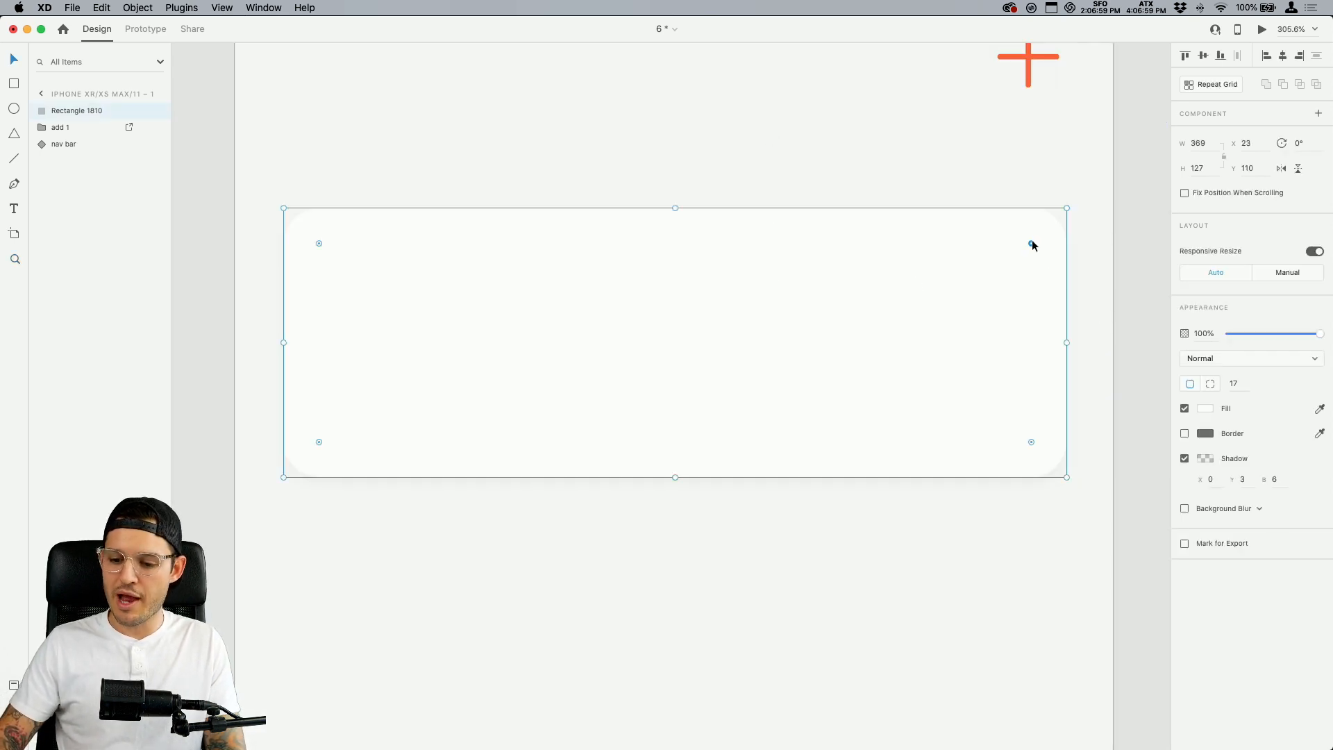
drag(1032, 244, 1058, 220)
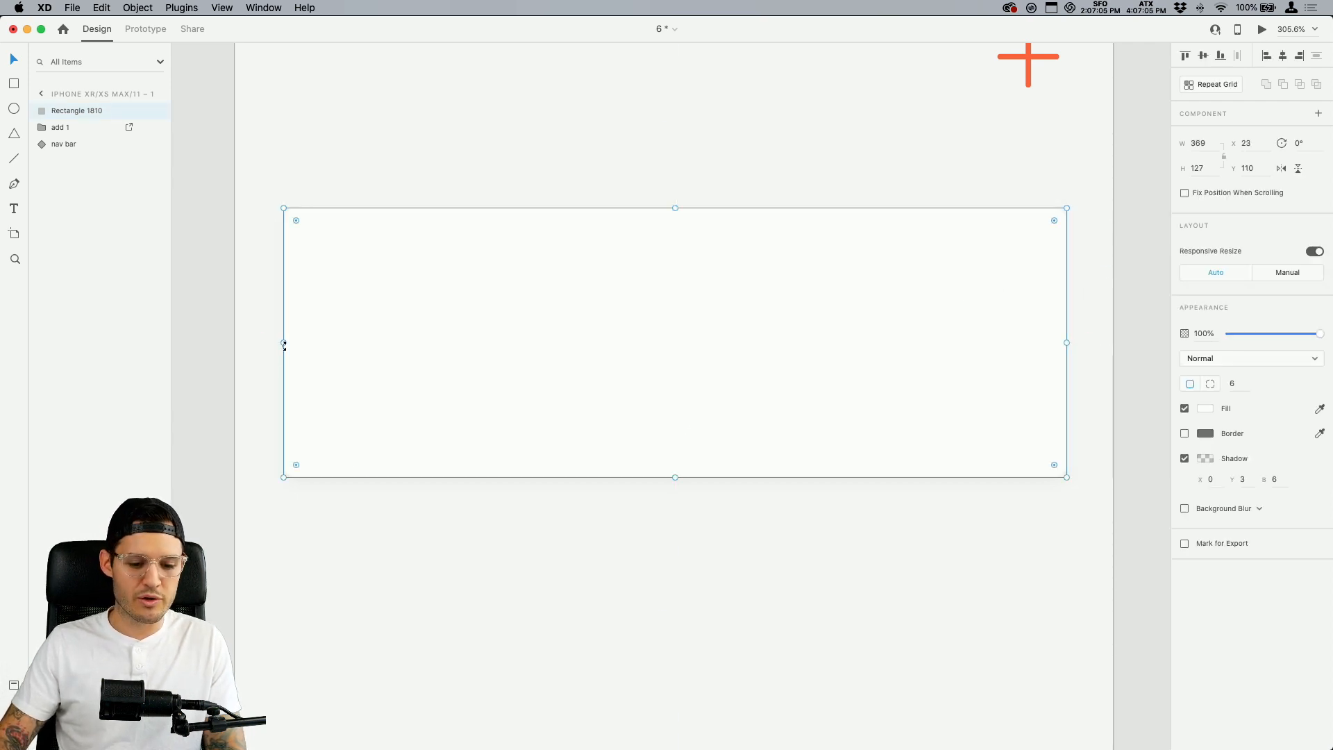
Widen the card to 374 px with its left edge at X 20, leaving 20 px margins on both sides of the artboard
drag(285, 343, 280, 343)
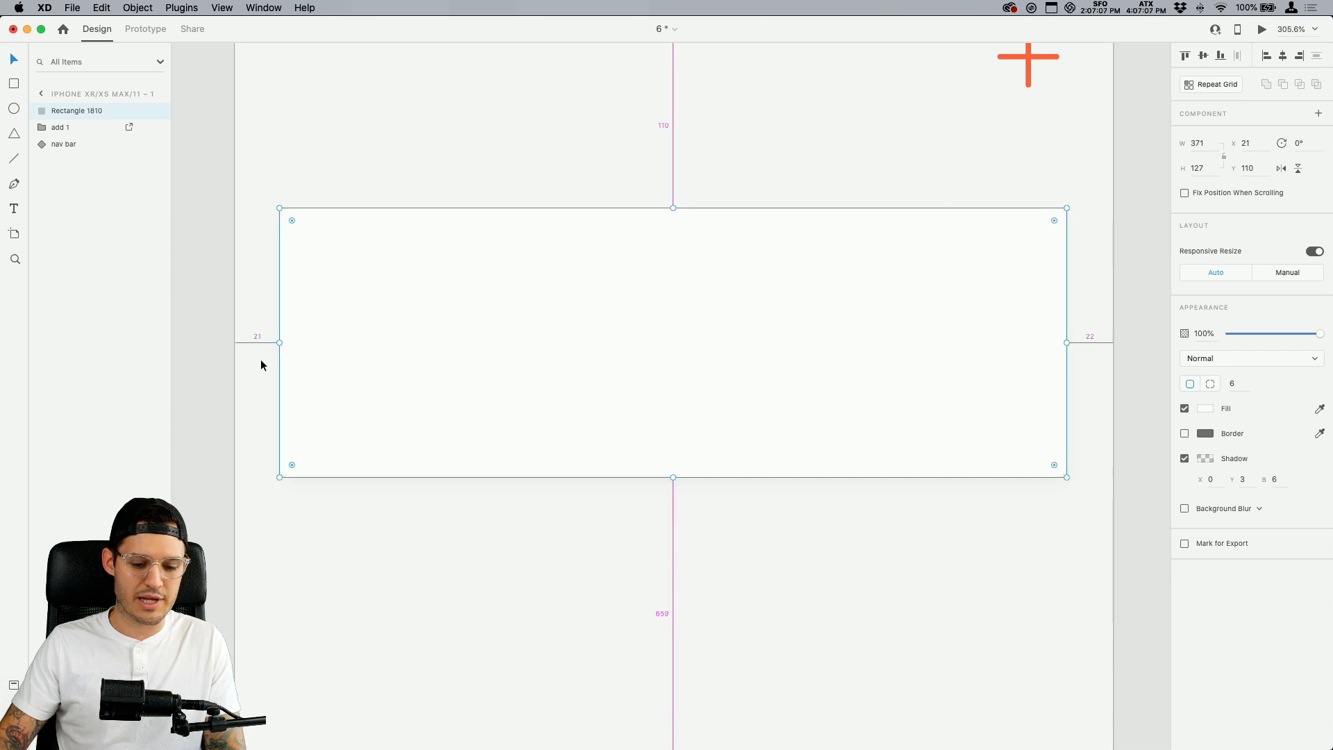
click(260, 360)
key(Left)
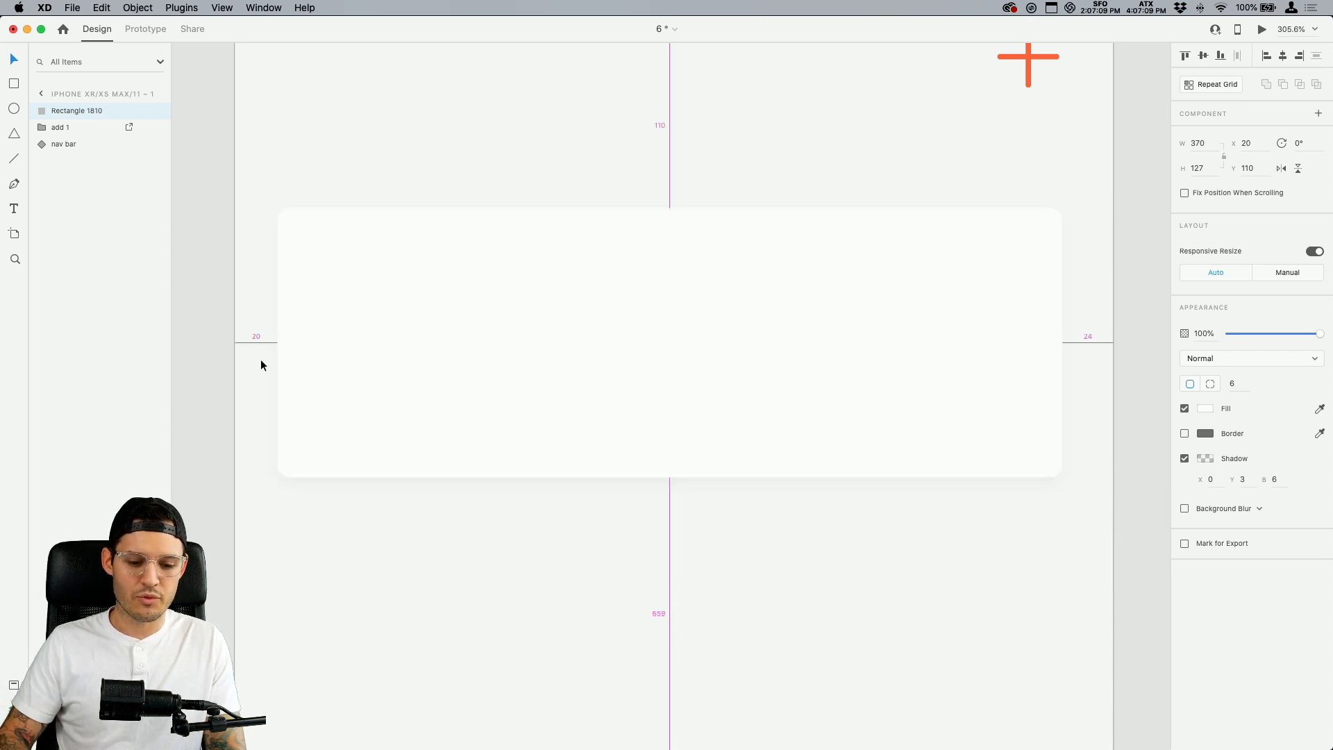
key(super+Right)
key(super+Right)
key(super+Right)
key(super+Right)
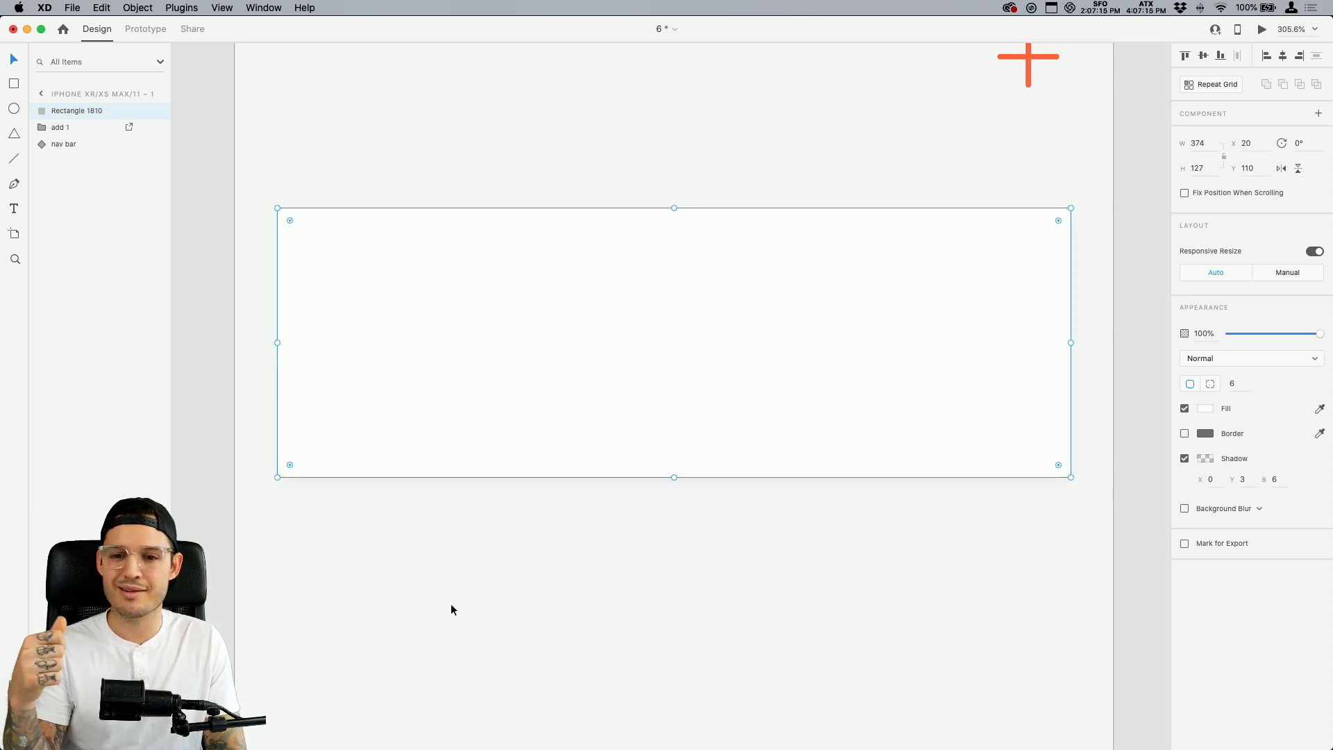
Try the card's drop shadow at 35% opacity, and bring it back down to 6%
click(1205, 459)
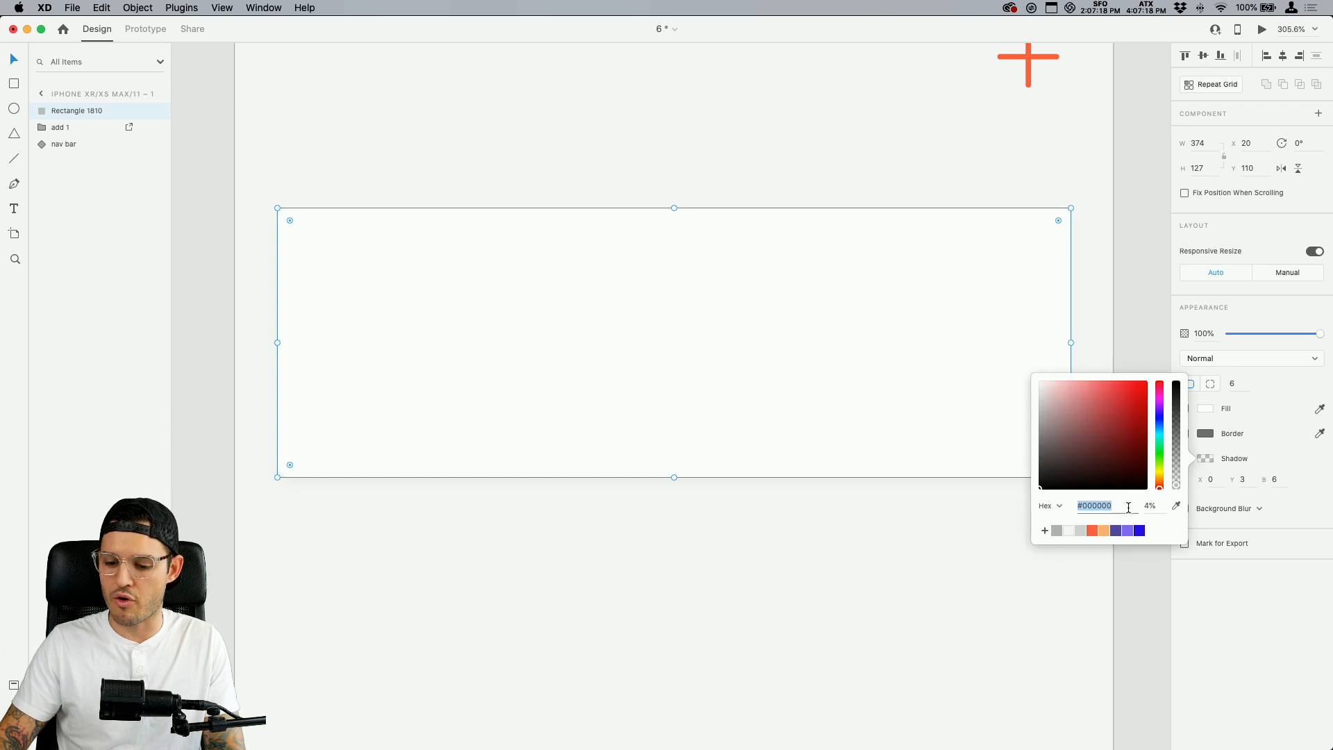
click(1174, 456)
click(1017, 620)
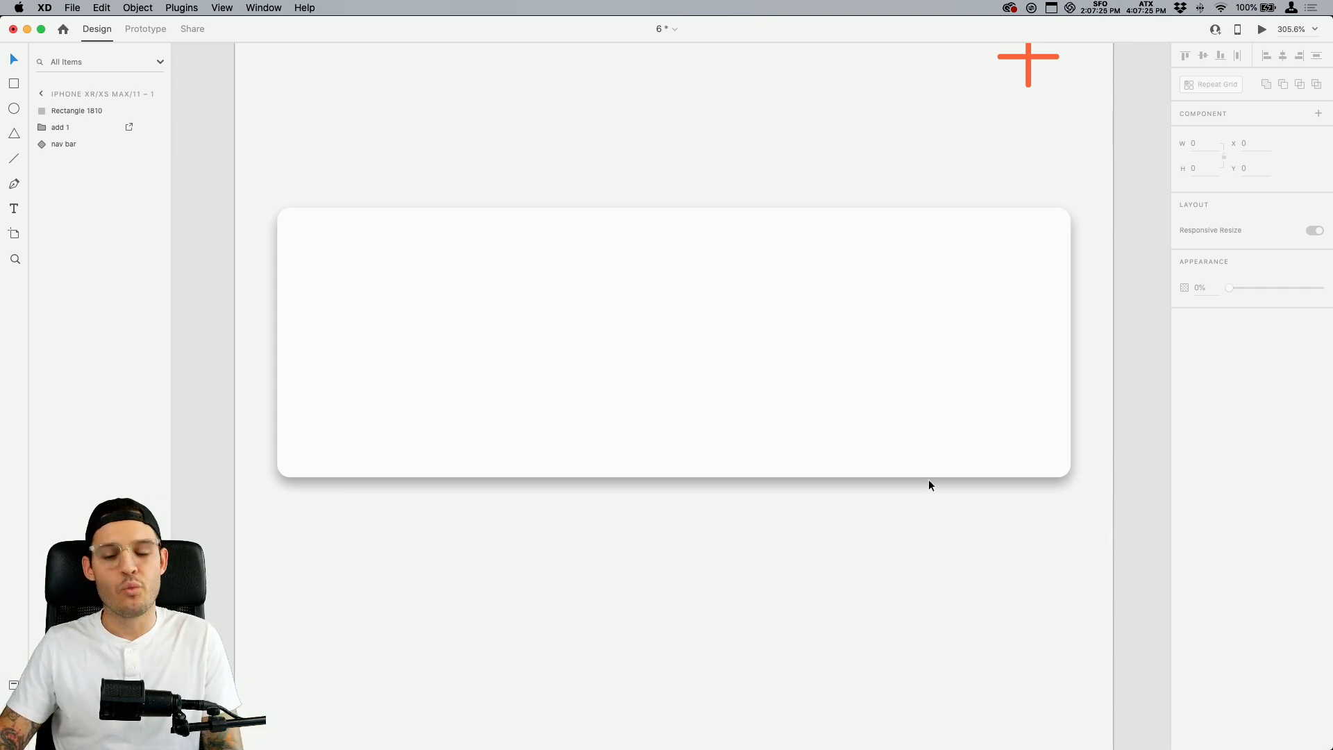
click(916, 430)
click(1207, 459)
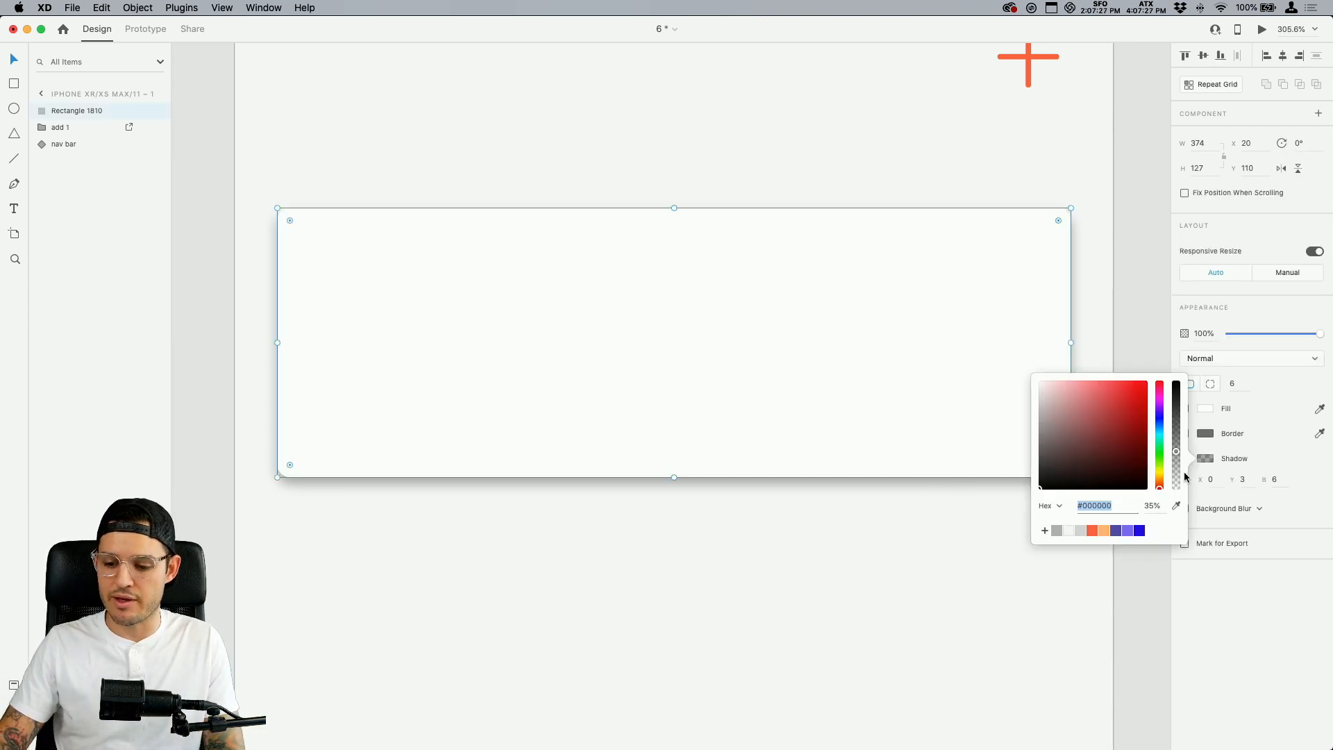
drag(1184, 476, 1179, 489)
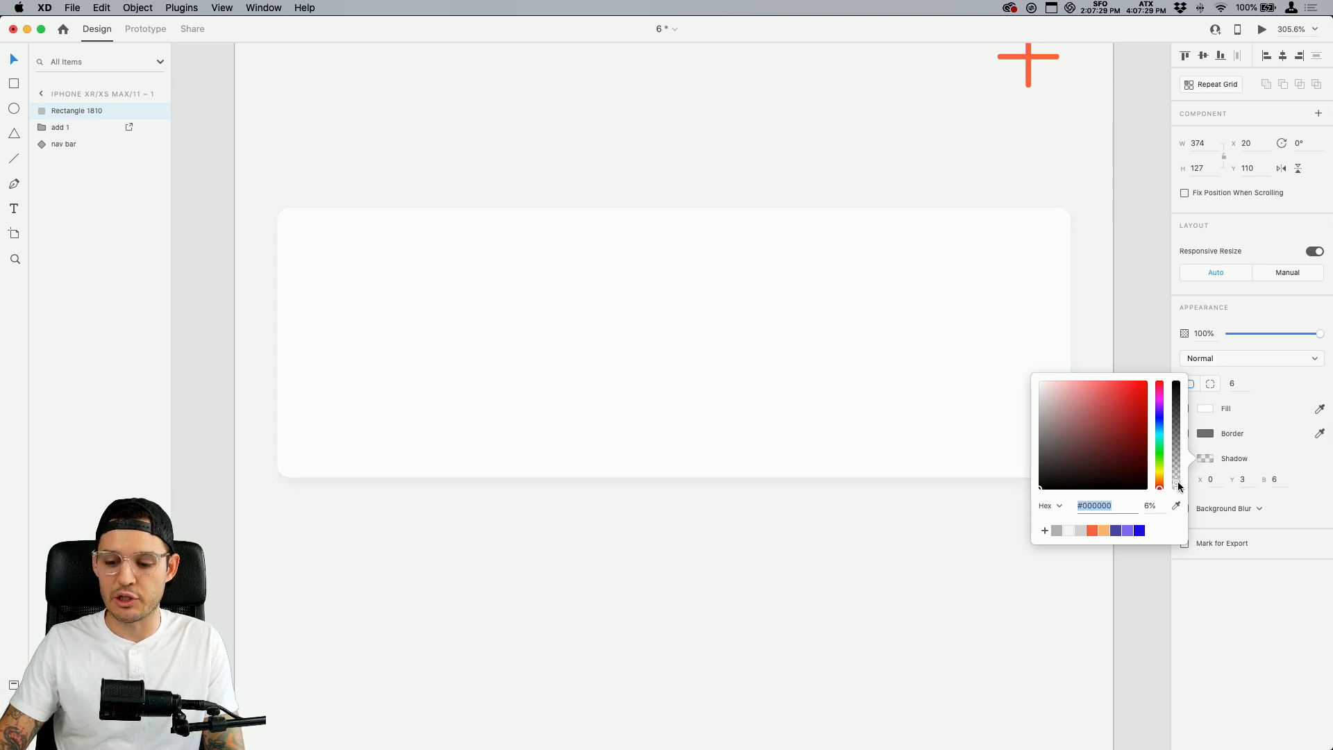
click(1157, 579)
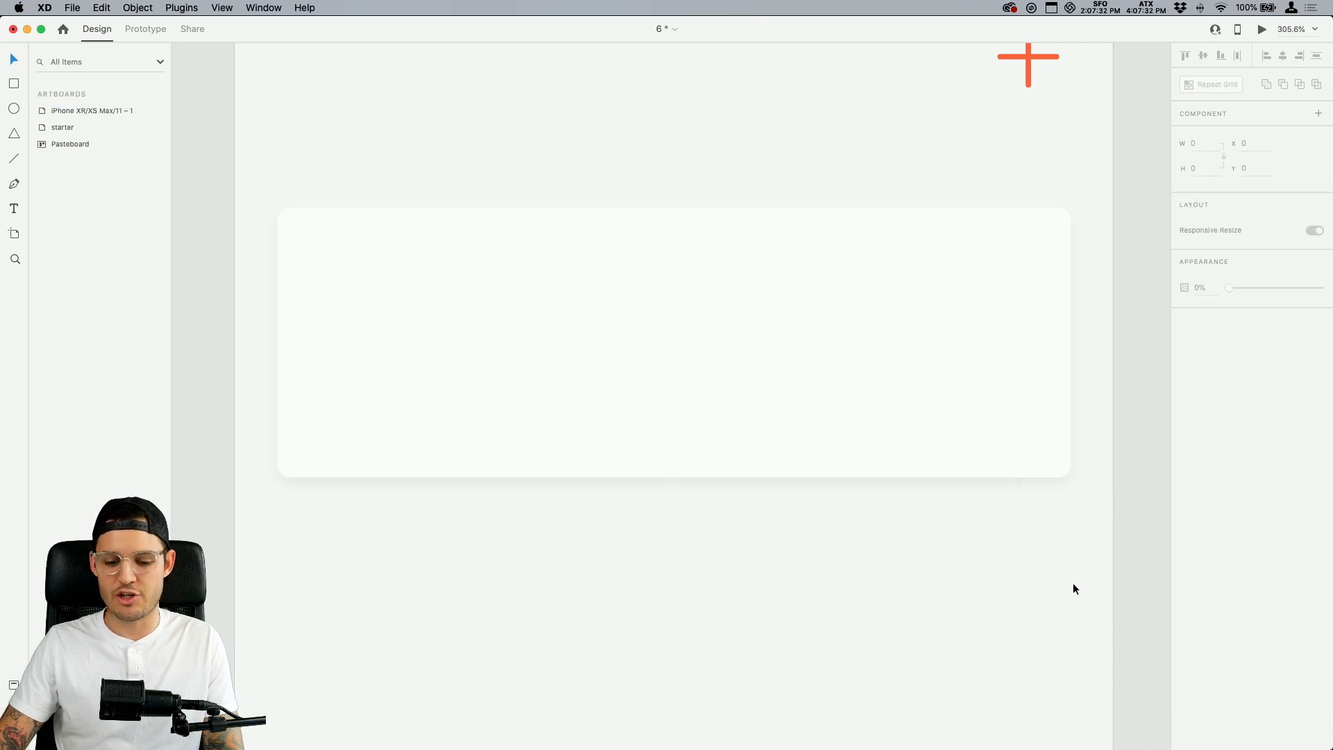
Set the card shadow's opacity to 4% and its blur to 10
click(984, 418)
click(1205, 459)
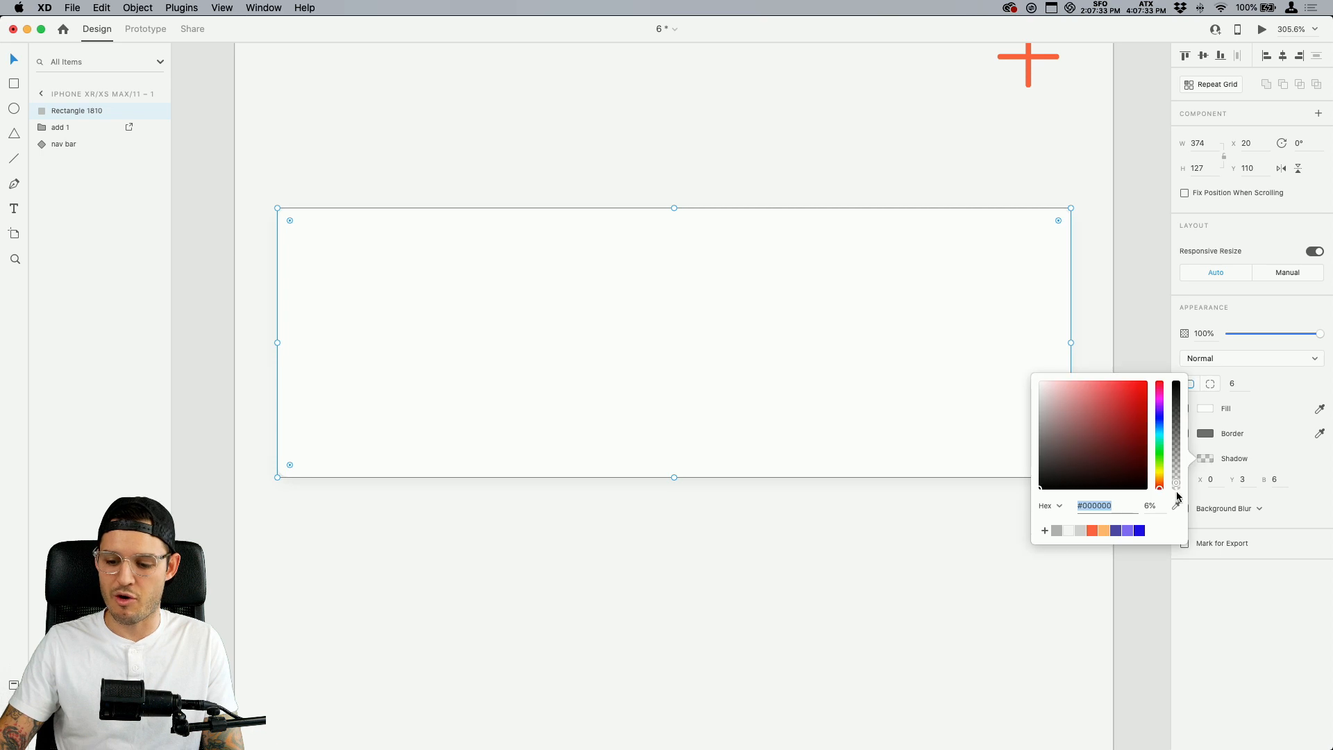
double_click(1150, 504)
text(4)
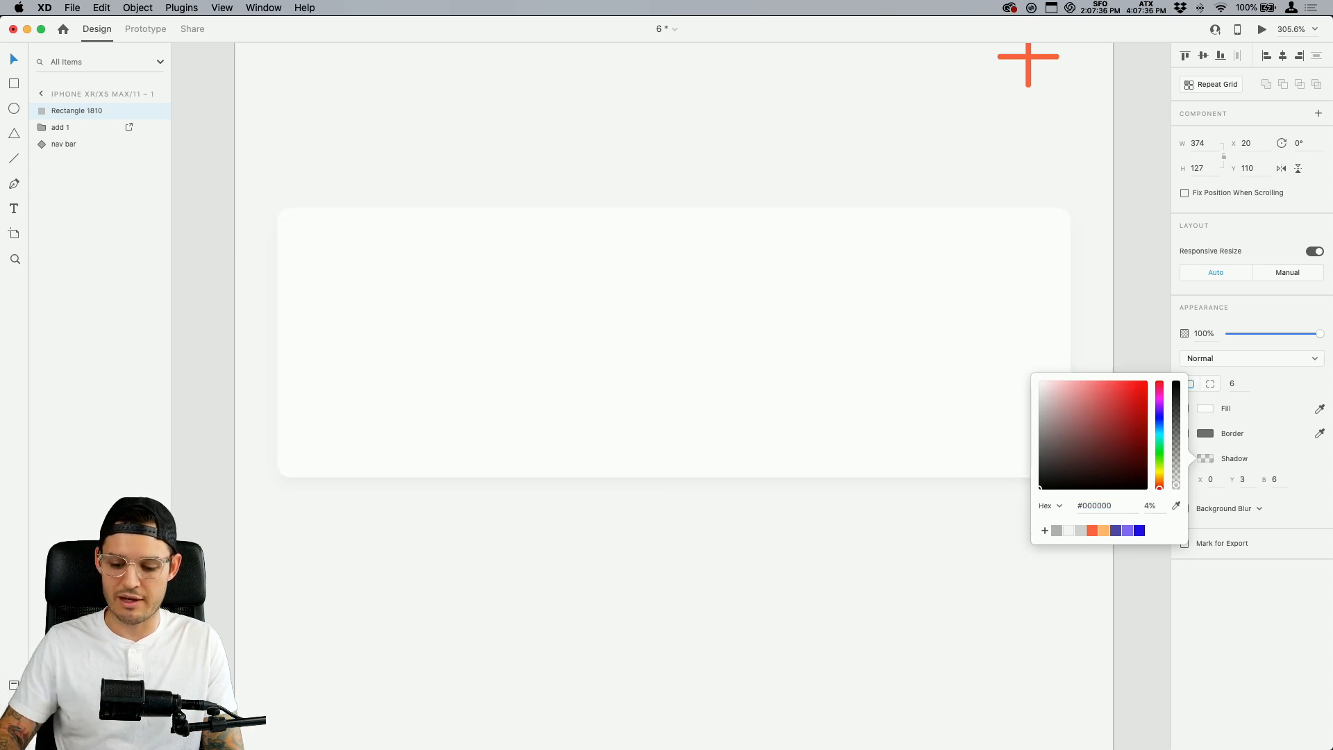
click(1275, 480)
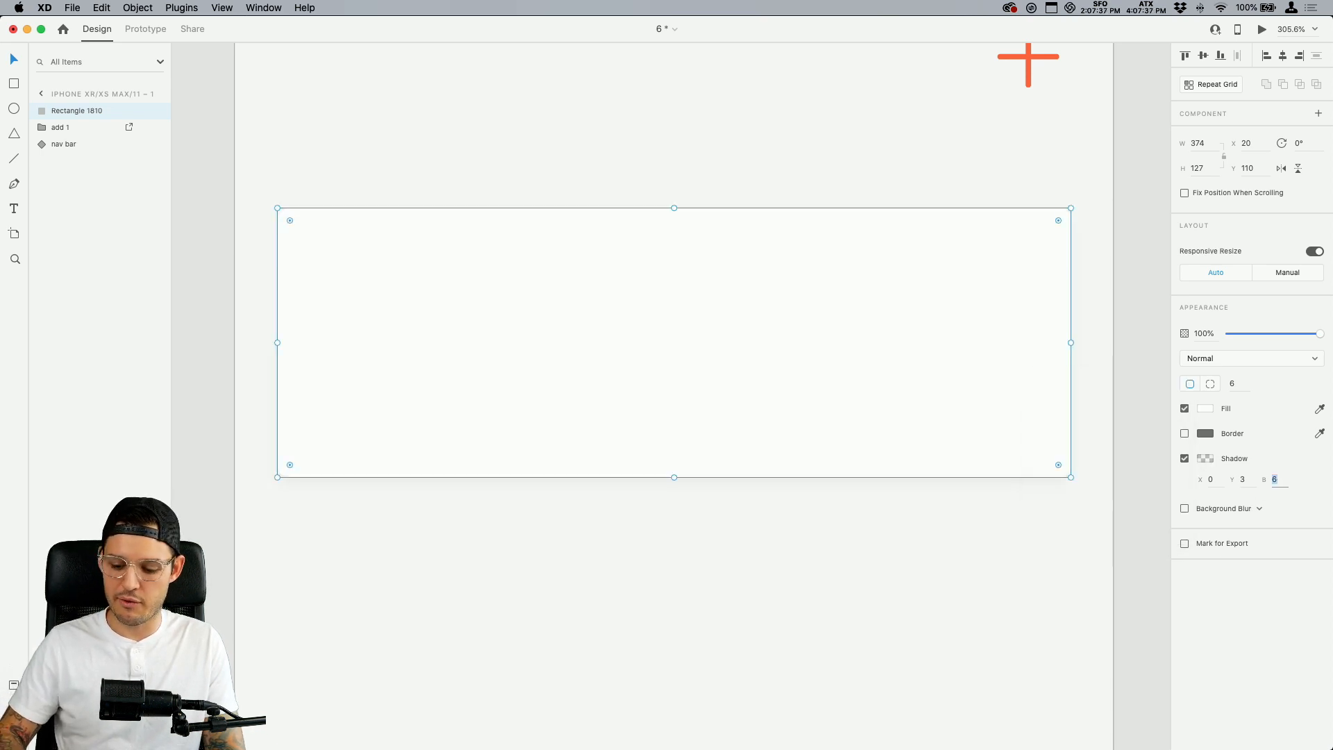
key(shift+Up)
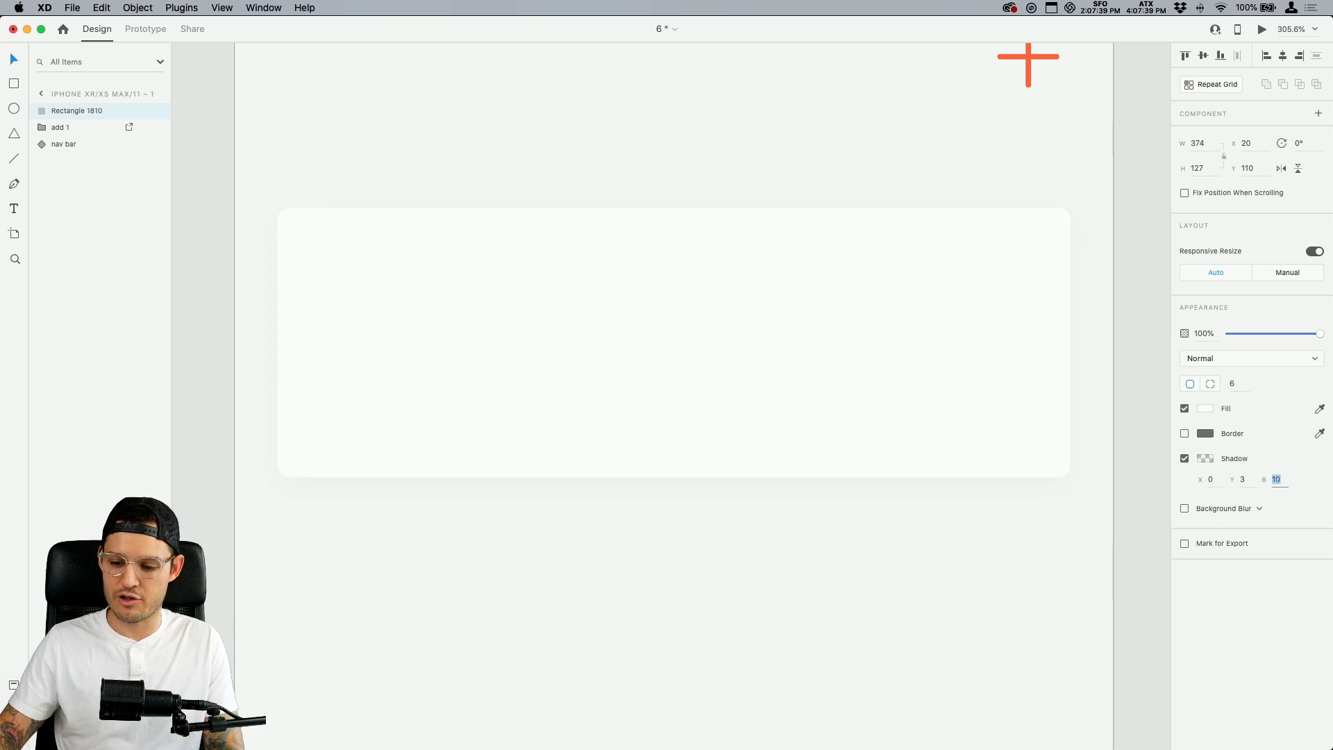
Raise the card shadow's vertical offset to 6, and turn the drop shadow off
click(1243, 481)
key(Up)
key(Up)
key(Up)
key(Up)
key(Up)
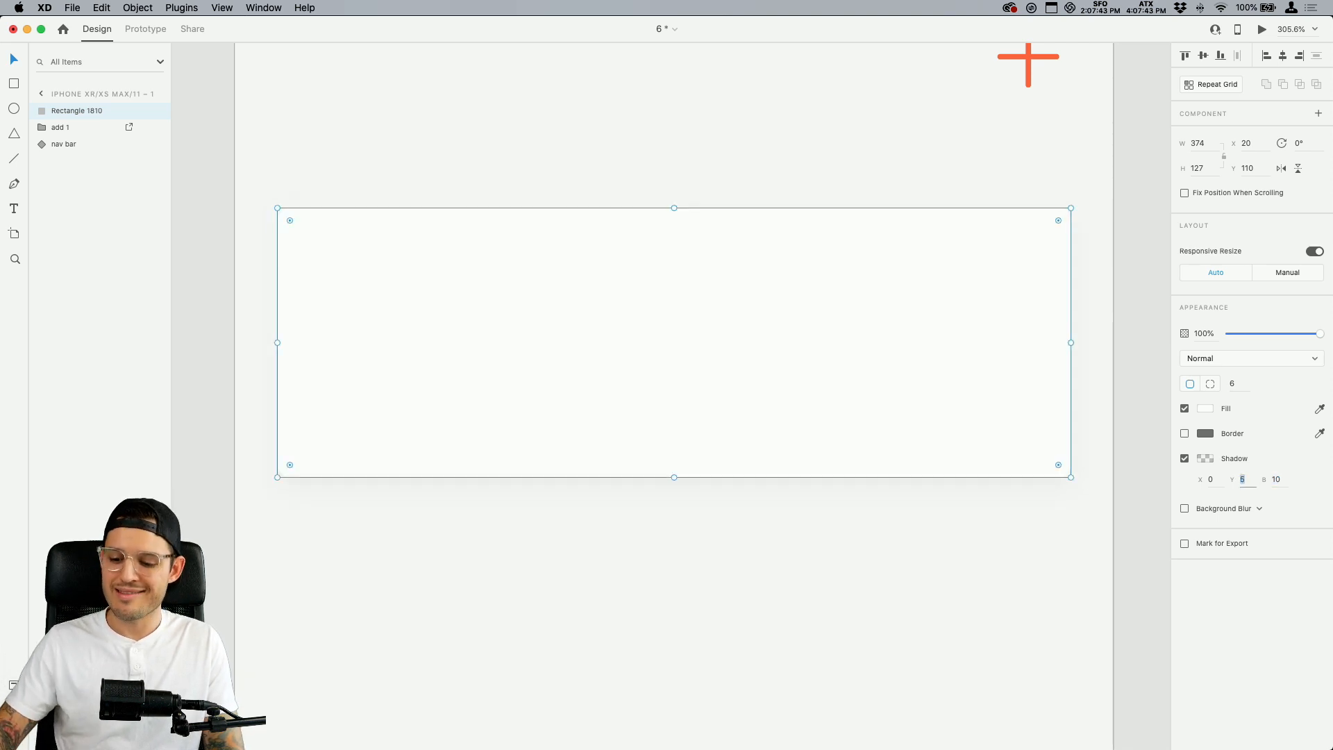
click(1185, 458)
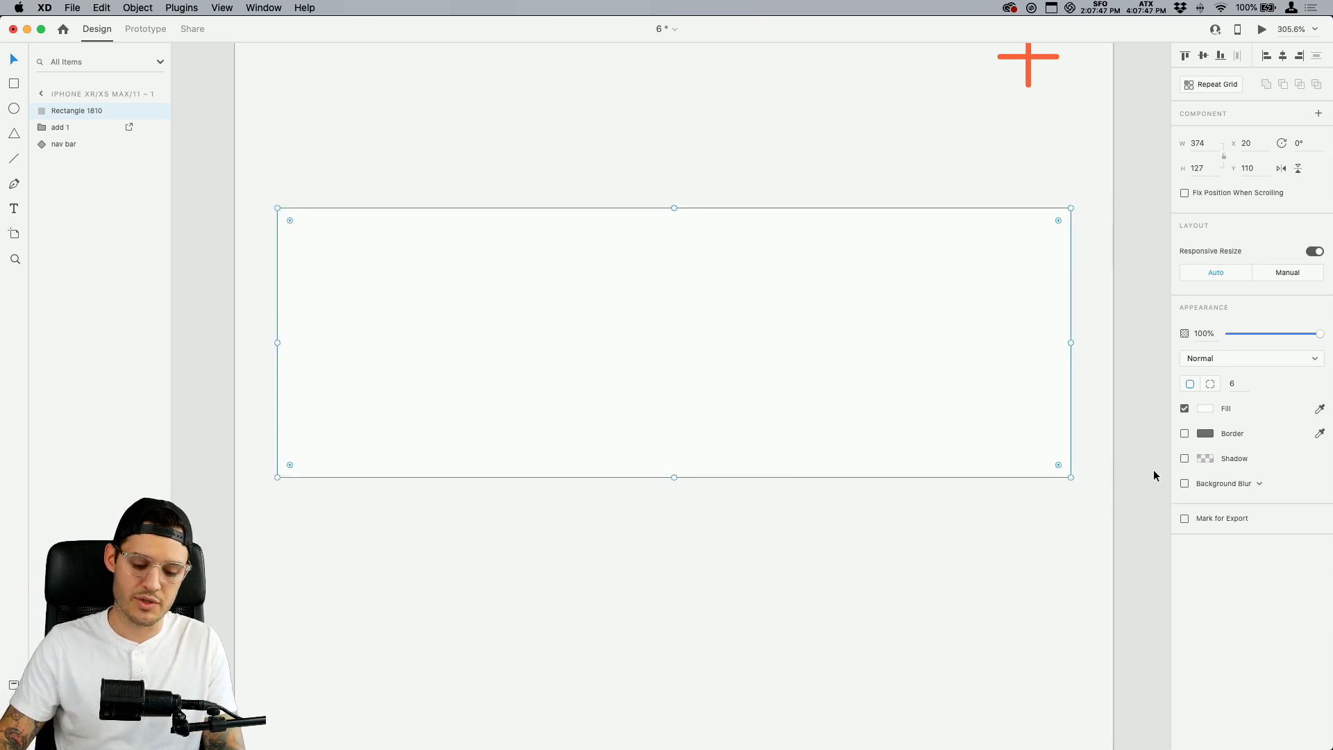
Draw a flat ellipse about 341 by 11 px across the card's bottom edge, with a black fill and no border
click(322, 503)
key(e)
drag(320, 491, 1043, 470)
click(1185, 408)
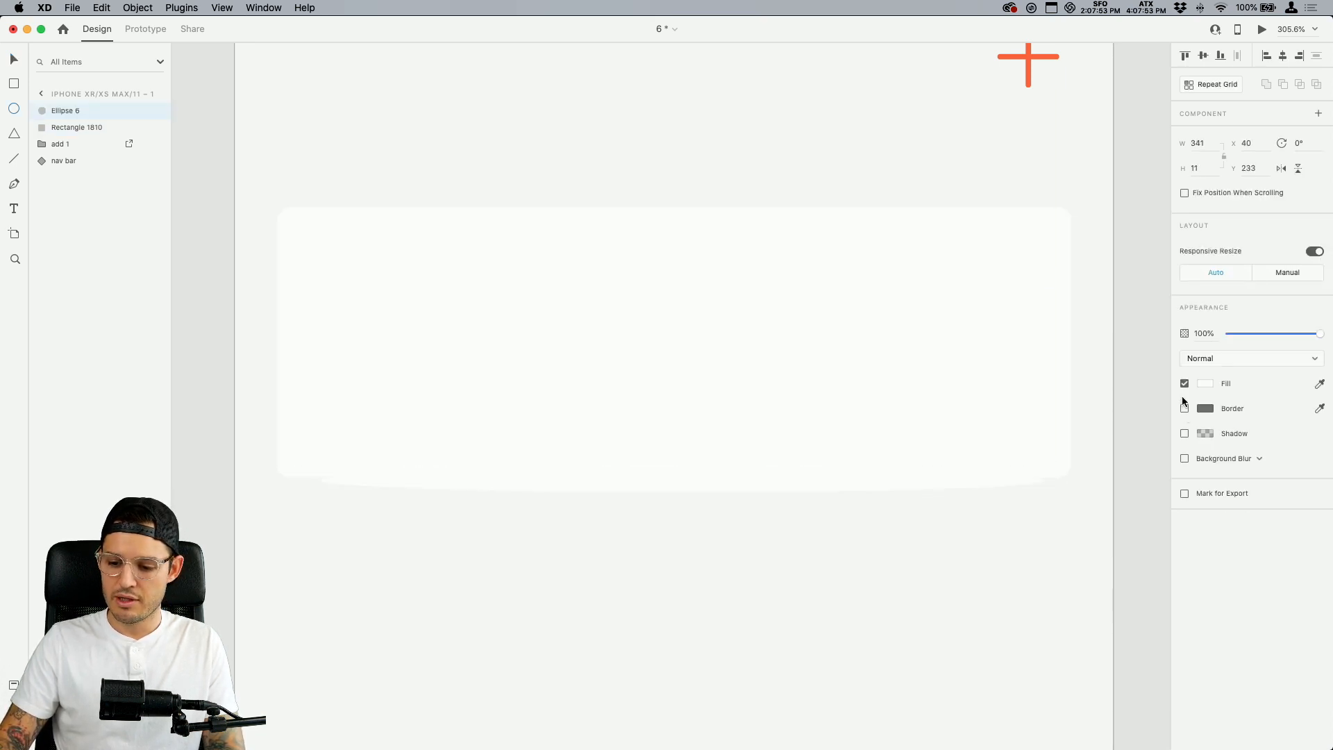
click(1207, 385)
drag(1058, 391, 989, 490)
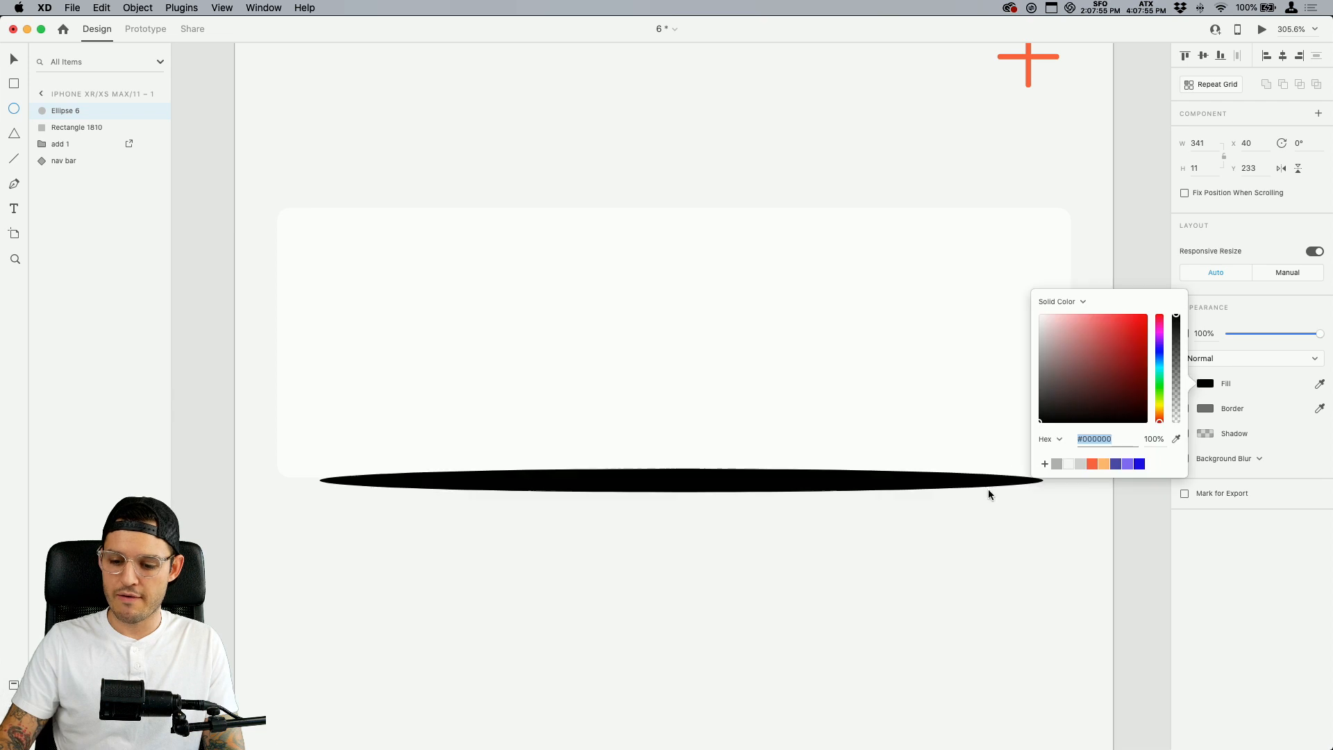
click(1214, 528)
Apply an object blur of 8 to the black ellipse
click(1227, 457)
click(1215, 469)
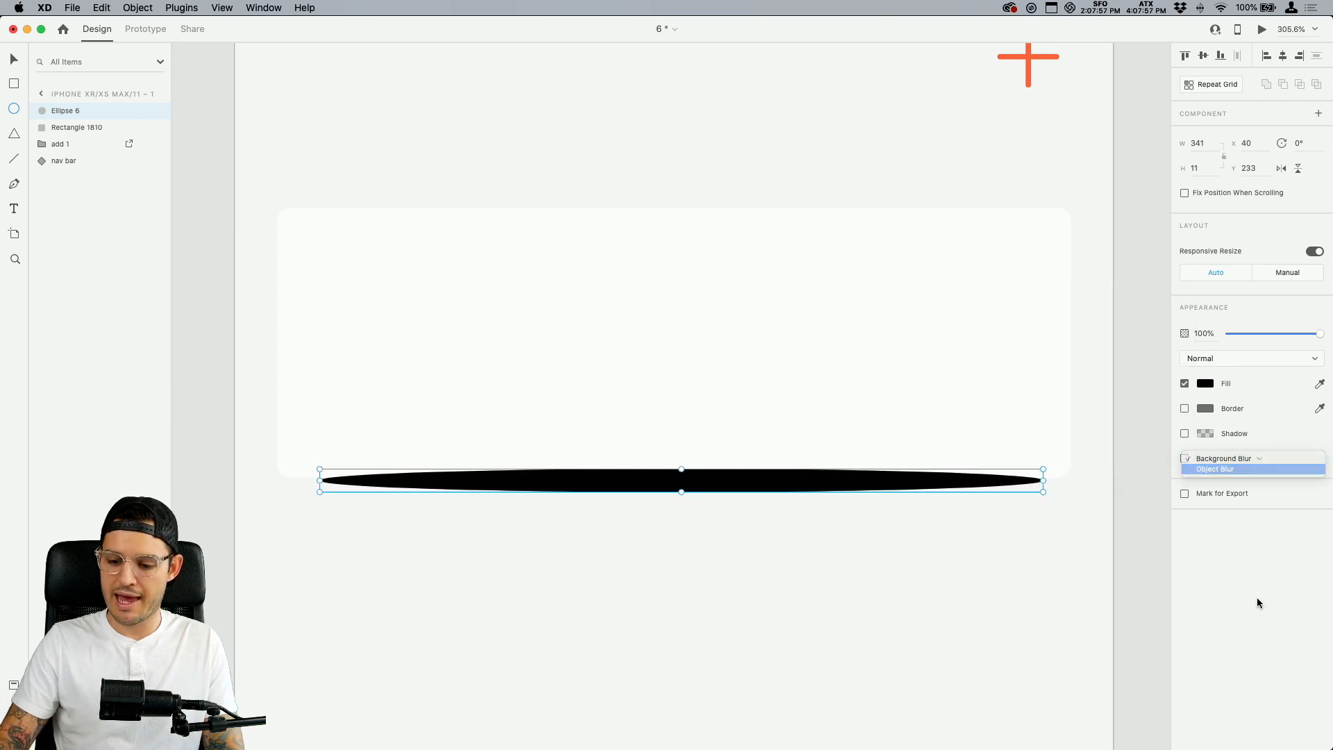
click(1256, 480)
drag(1256, 480, 1257, 480)
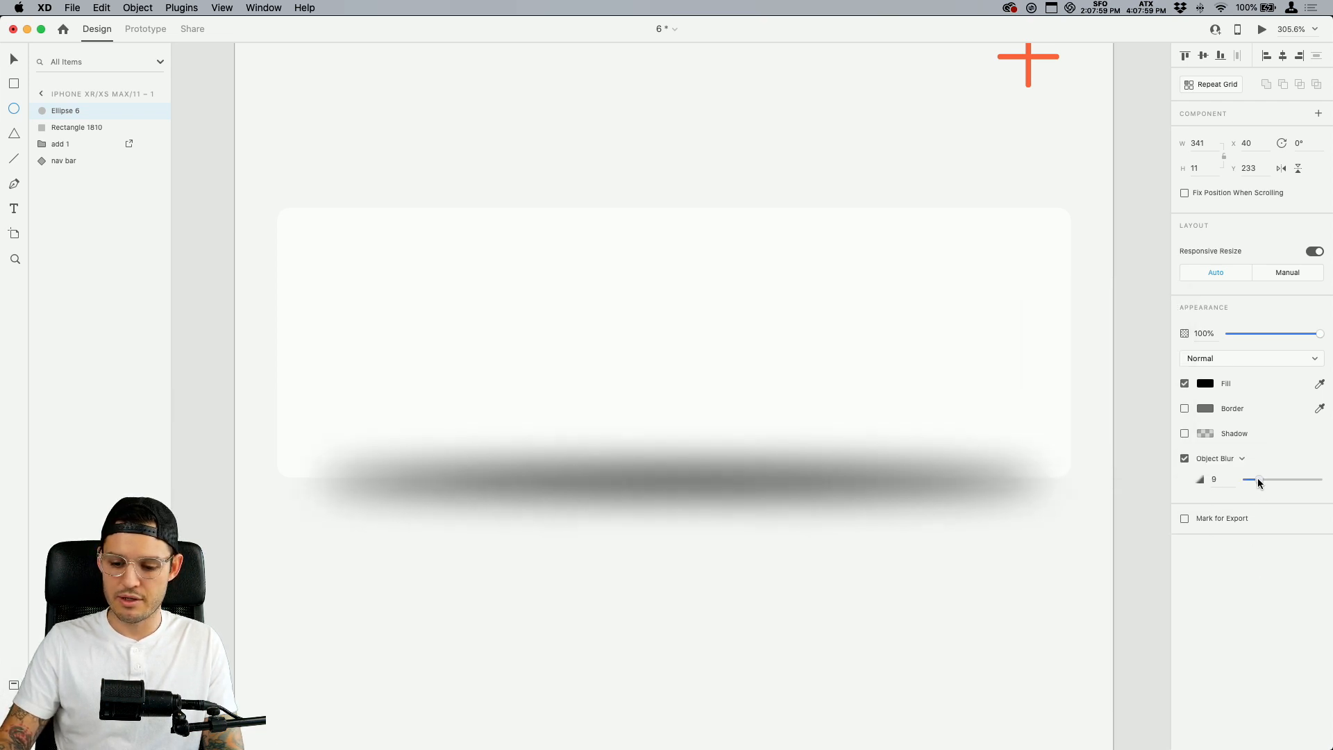
Send the blurred ellipse behind the card and lower its opacity to 13%
key(super+bracketleft)
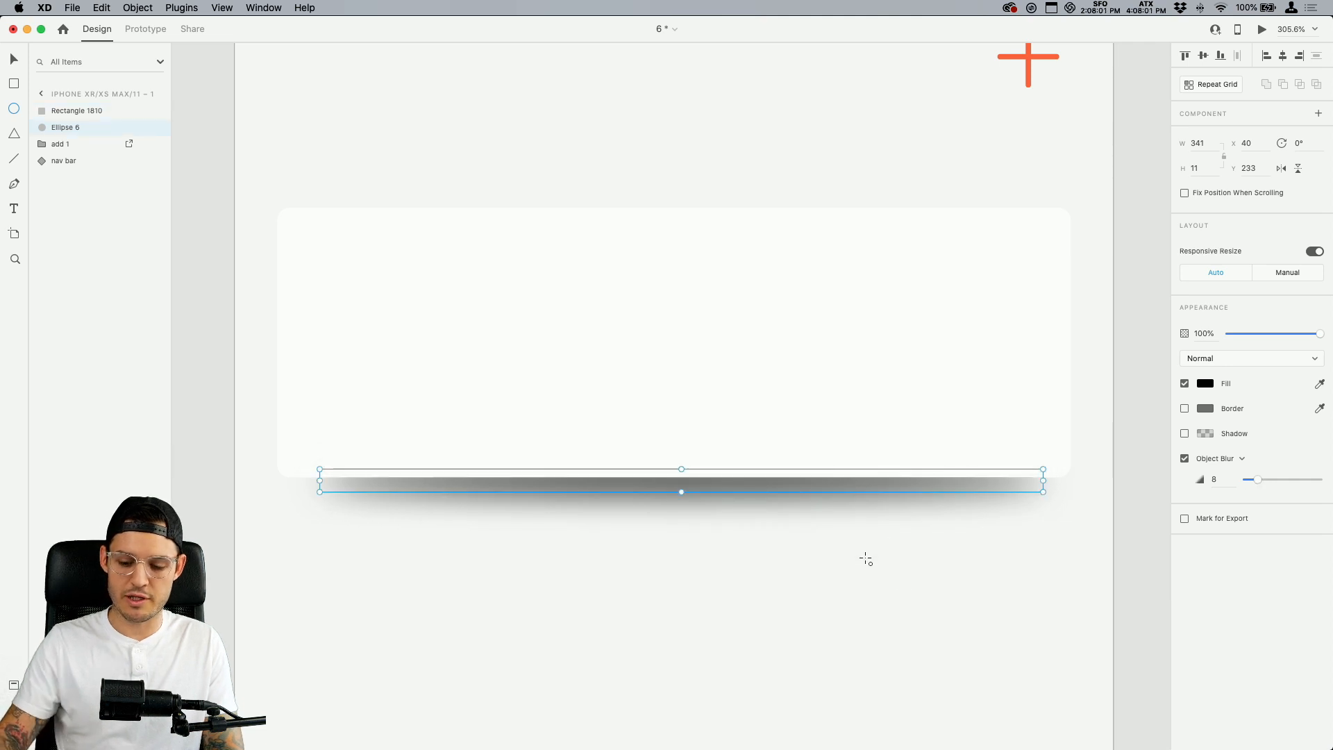
click(1243, 334)
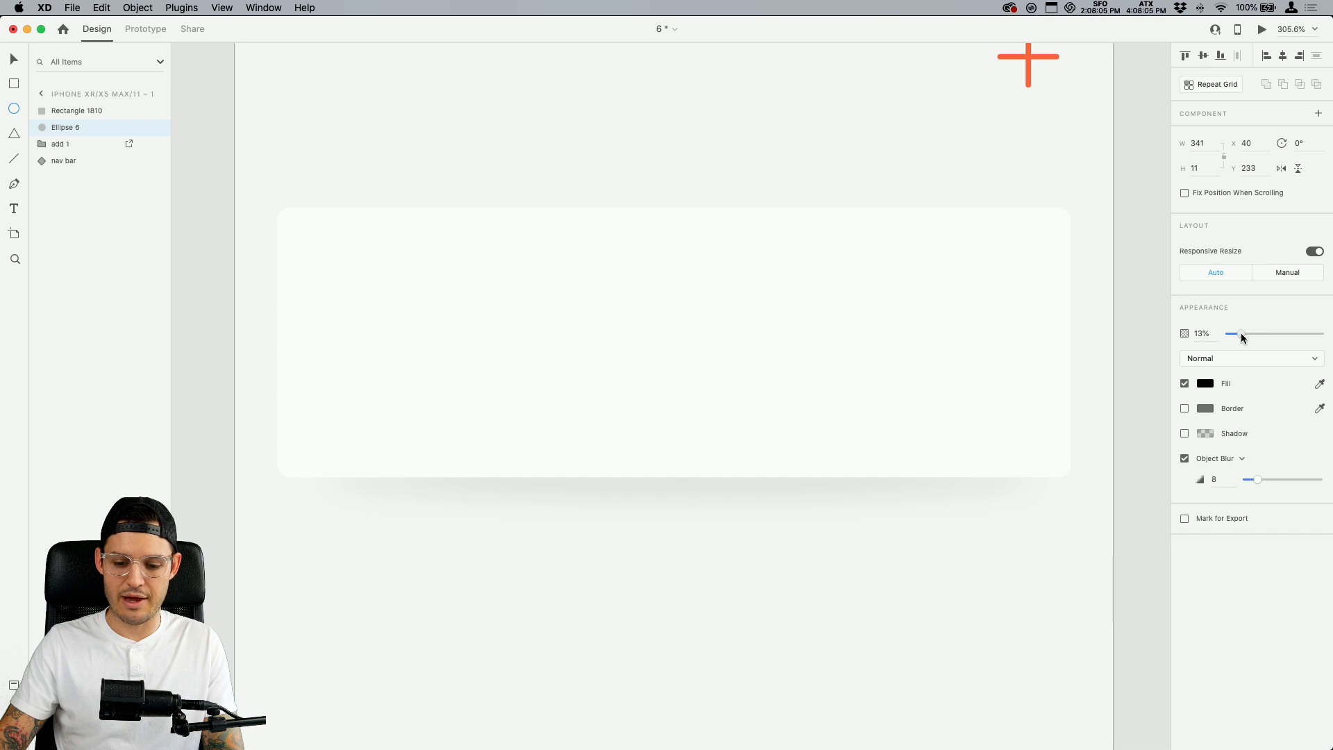
drag(1241, 334, 1241, 334)
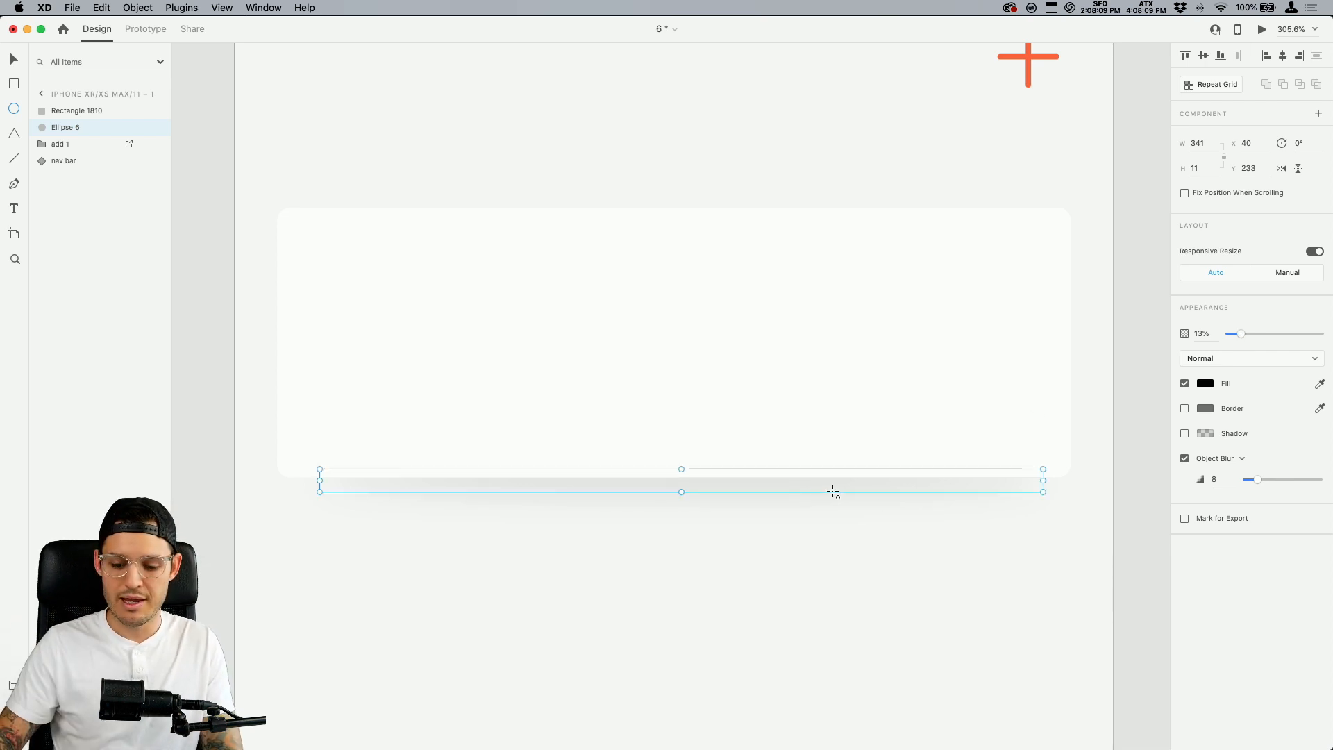
Shift the blurred ellipse slightly down and try stretching it upward to a height of about 84 px
key(v)
drag(775, 482, 774, 491)
drag(681, 477, 687, 392)
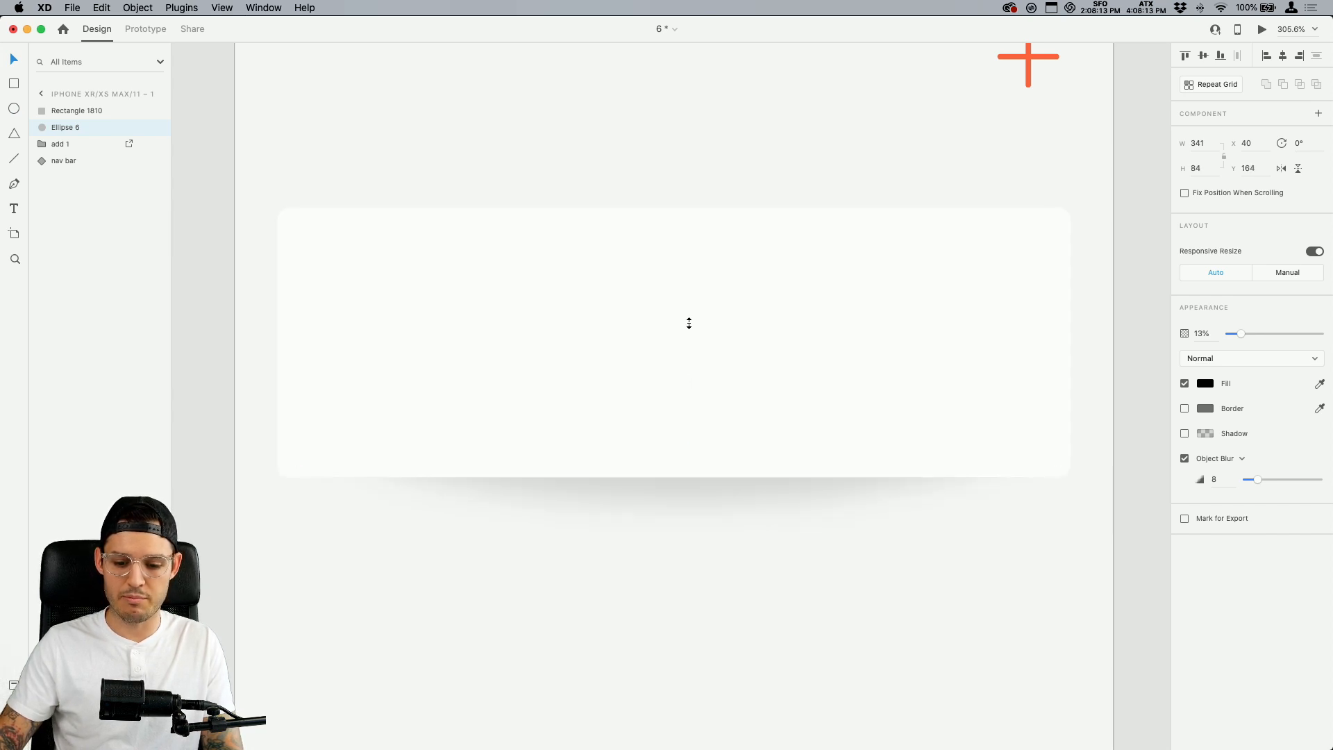
drag(689, 323, 687, 325)
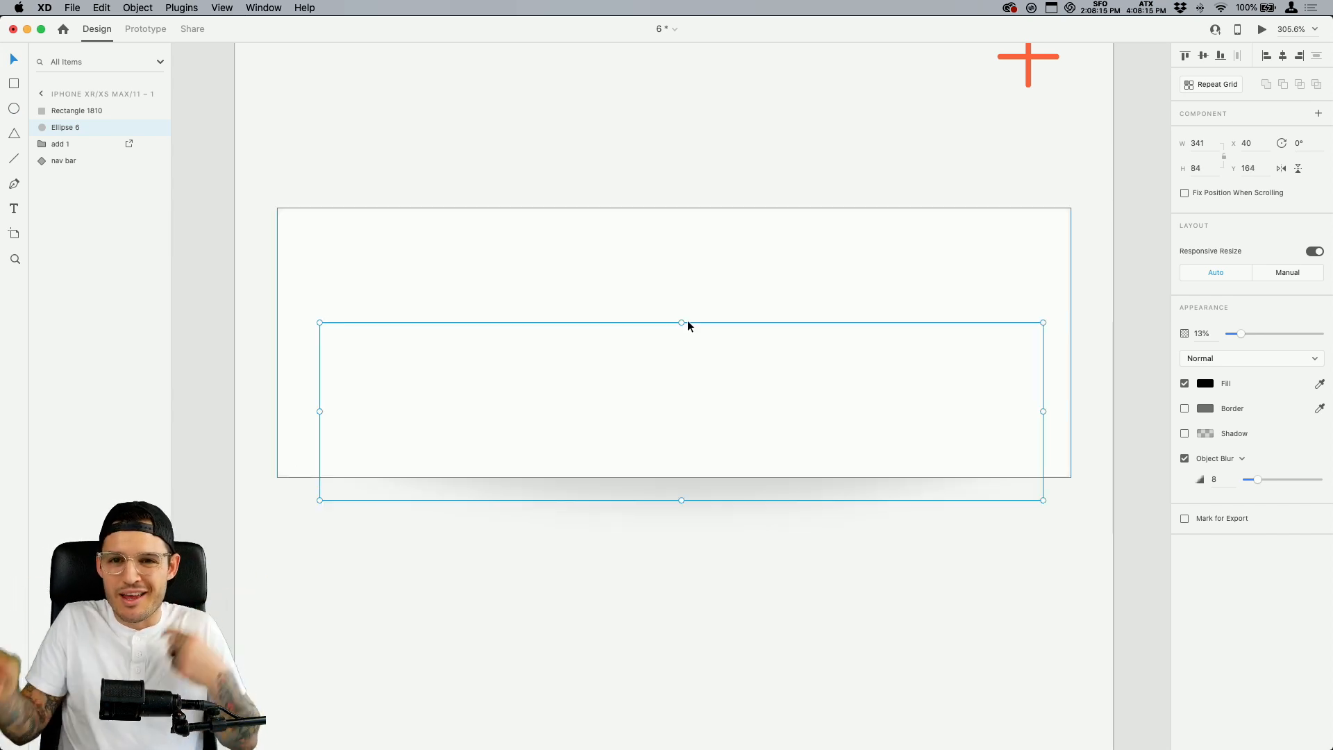
click(684, 522)
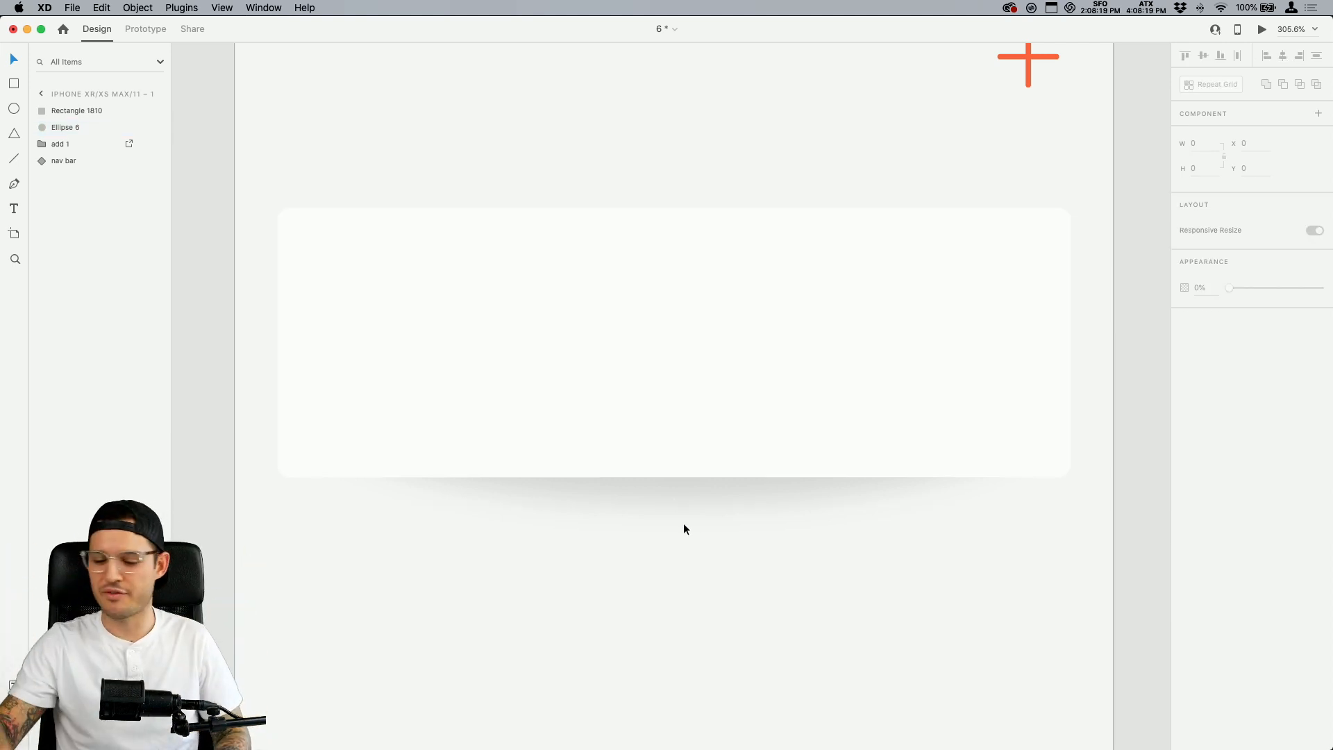
click(673, 382)
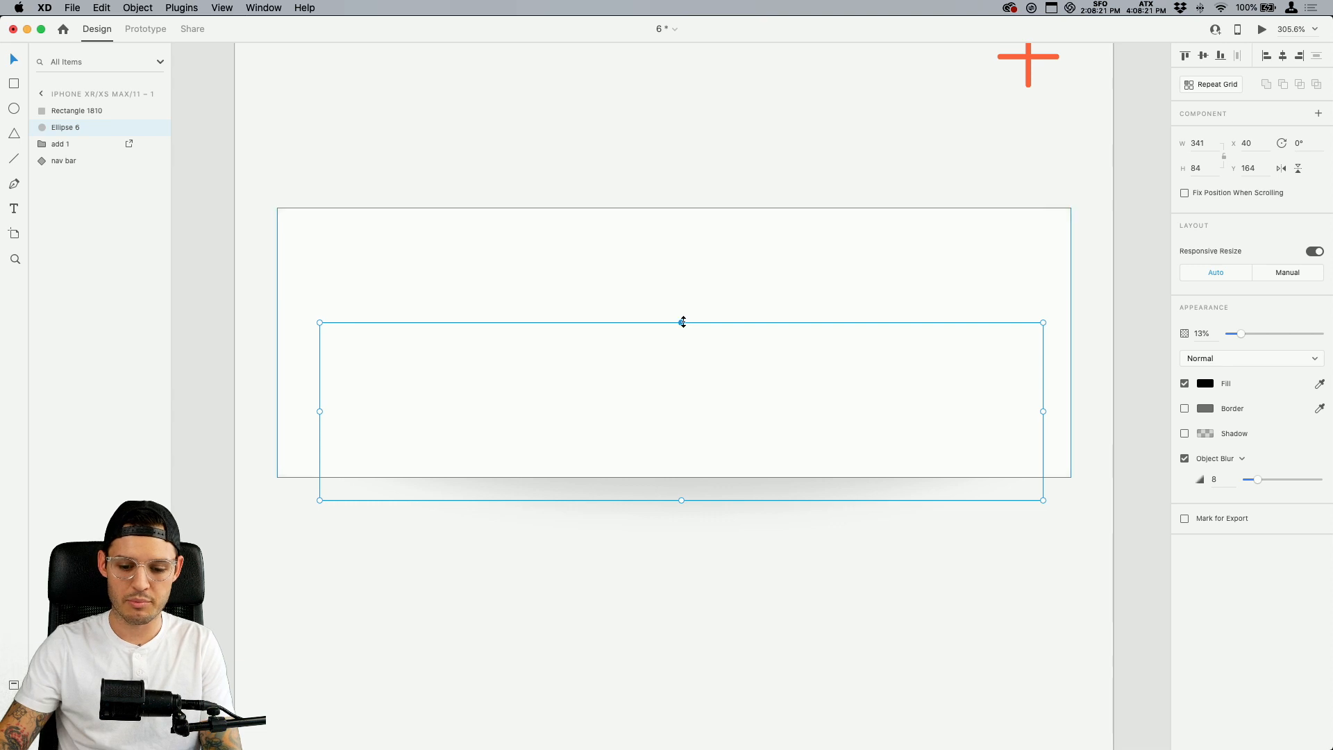
Flatten and narrow the blurred ellipse to about 307 by 10 px and place it at the card's bottom edge, around Y 232
drag(683, 321, 680, 493)
drag(1043, 483, 1007, 481)
drag(731, 485, 729, 482)
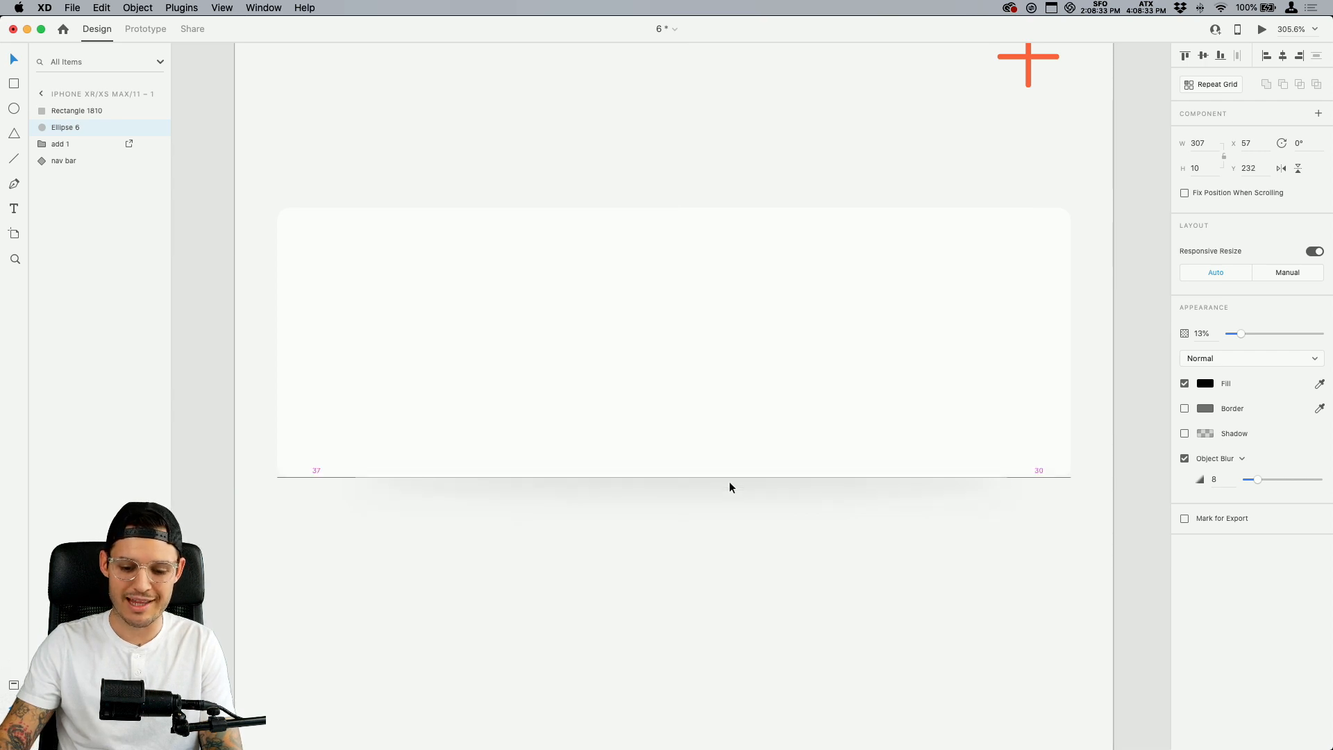
Deselect the ellipse and examine the card with its soft shadow on the artboard at several zoom levels
click(961, 595)
key(super+minus)
key(super+minus)
key(super+minus)
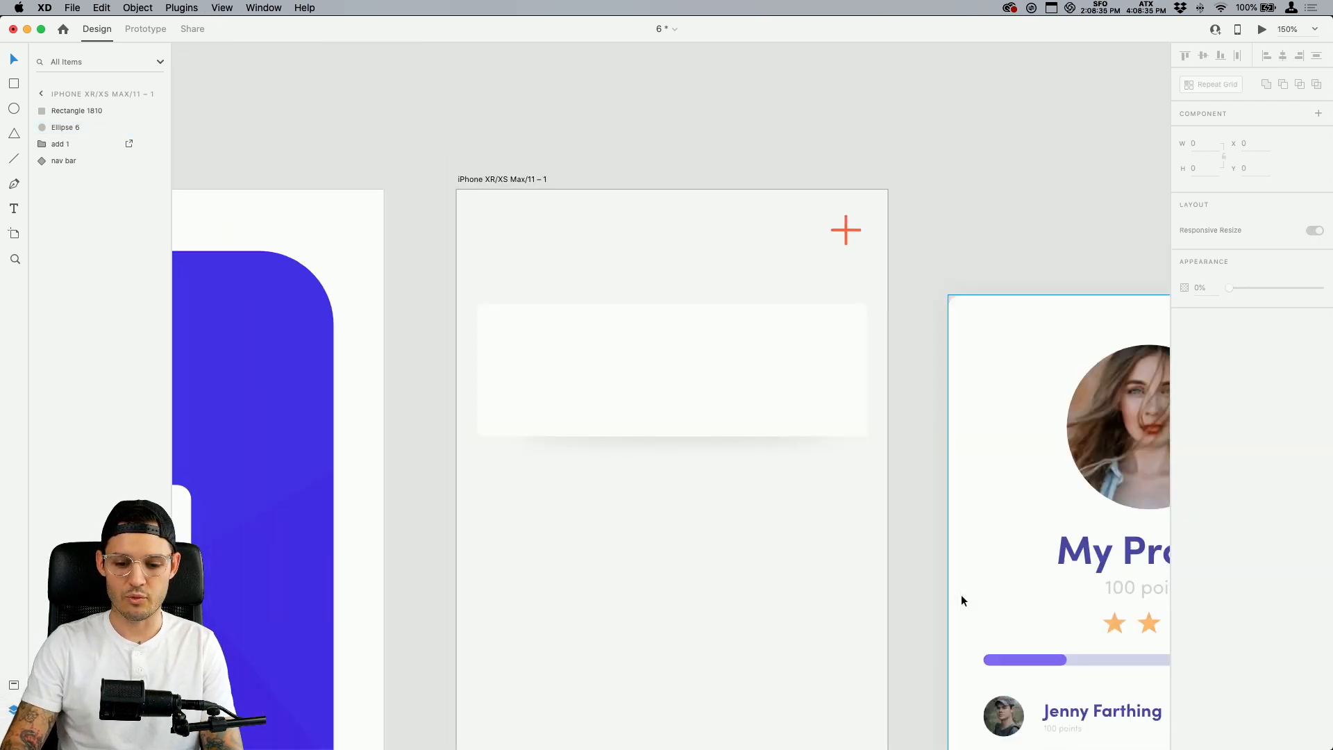
key(super+minus)
key(super+minus)
key(super+plus)
key(super+plus)
key(super+plus)
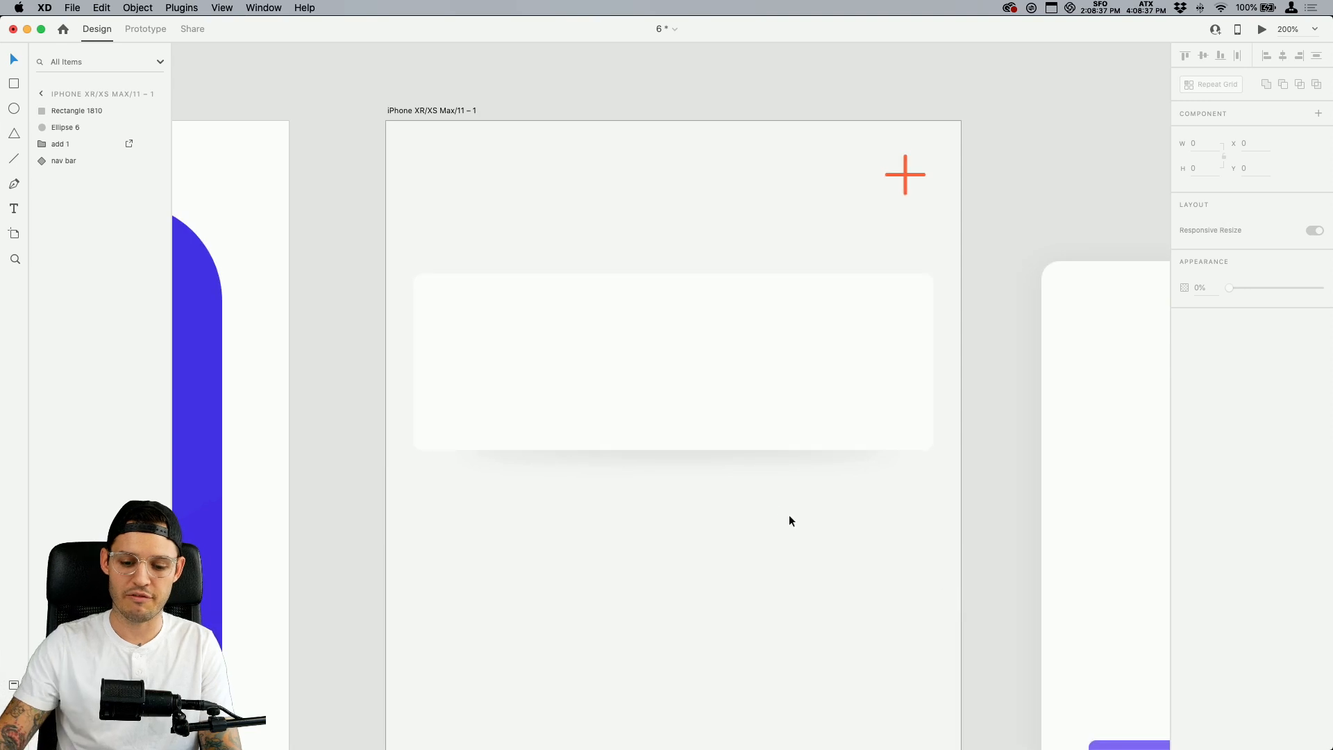
Widen the card's blurred shadow ellipse symmetrically to 345 px and lower its opacity to 10%
click(729, 453)
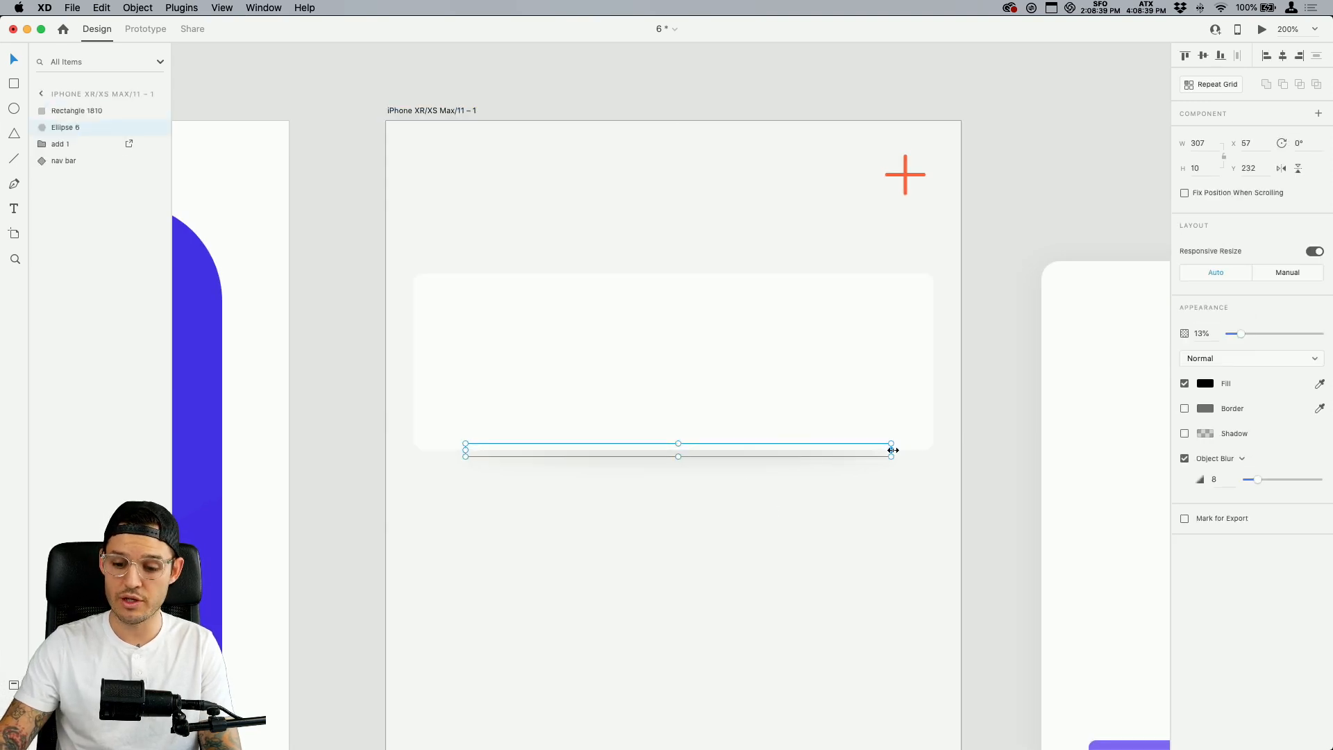
drag(893, 450, 917, 450)
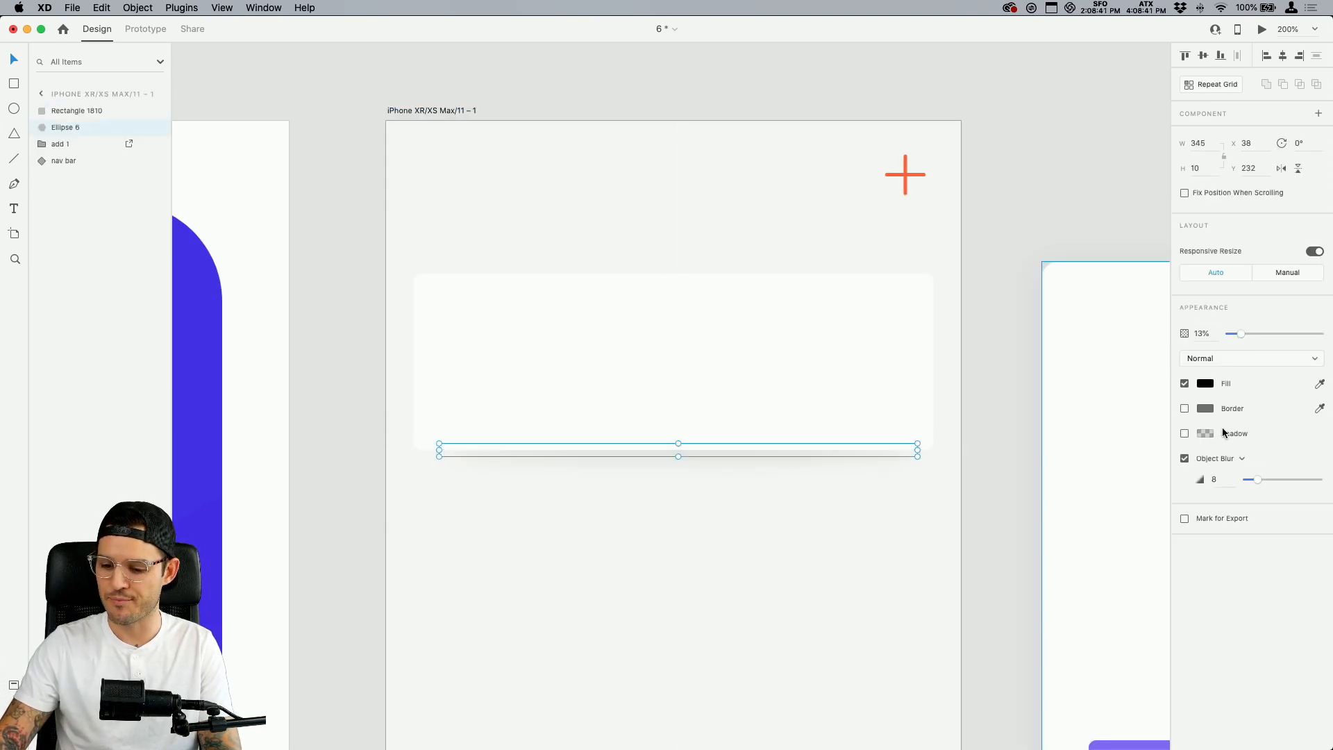
click(1215, 337)
key(Down)
key(Down)
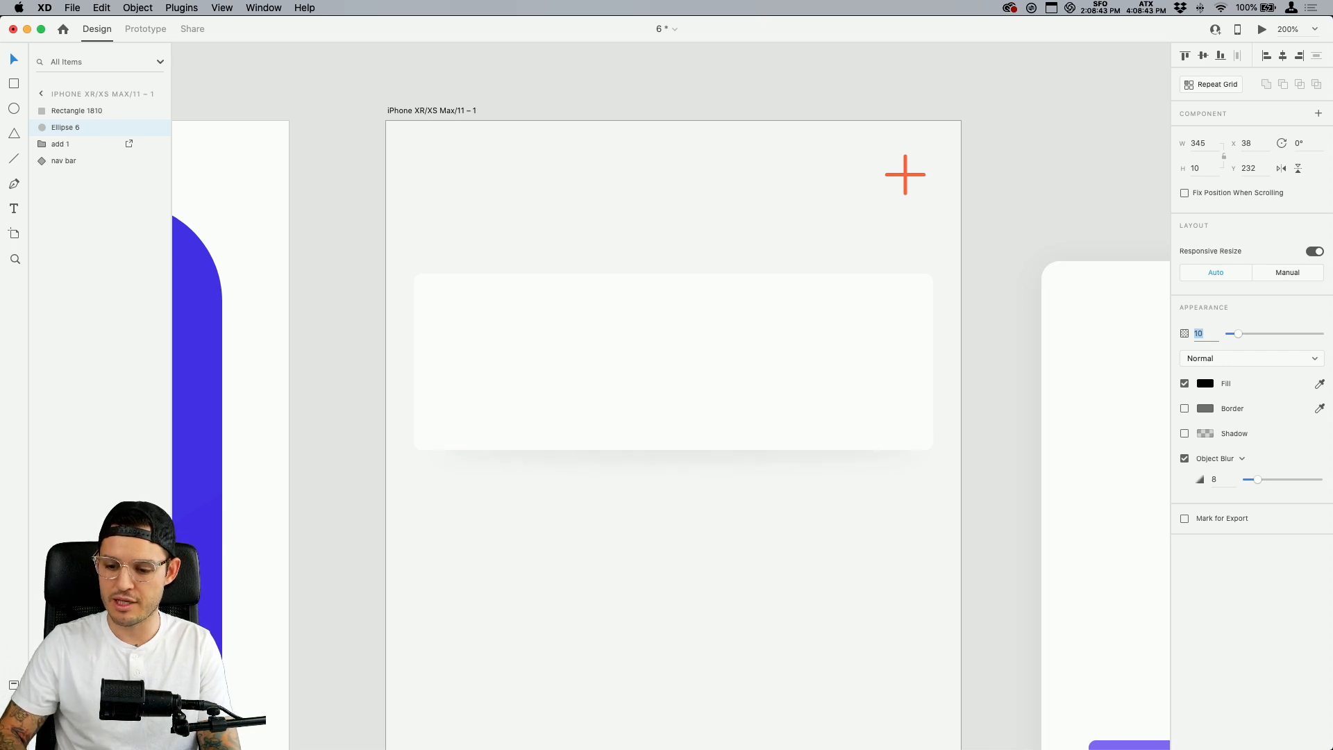
Make the card rectangle and its shadow ellipse a component named "card" and save the document
drag(465, 567, 767, 339)
key(super+k)
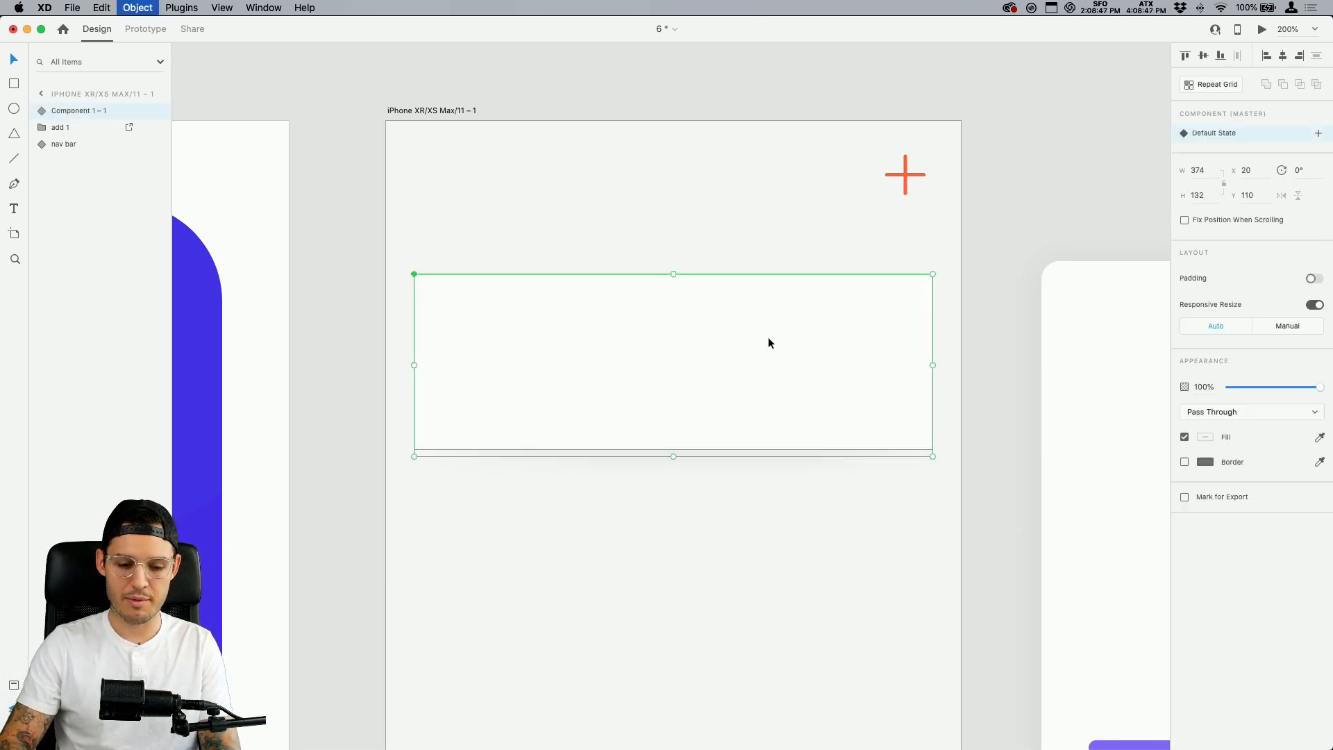
click(11, 686)
double_click(82, 201)
text(card)
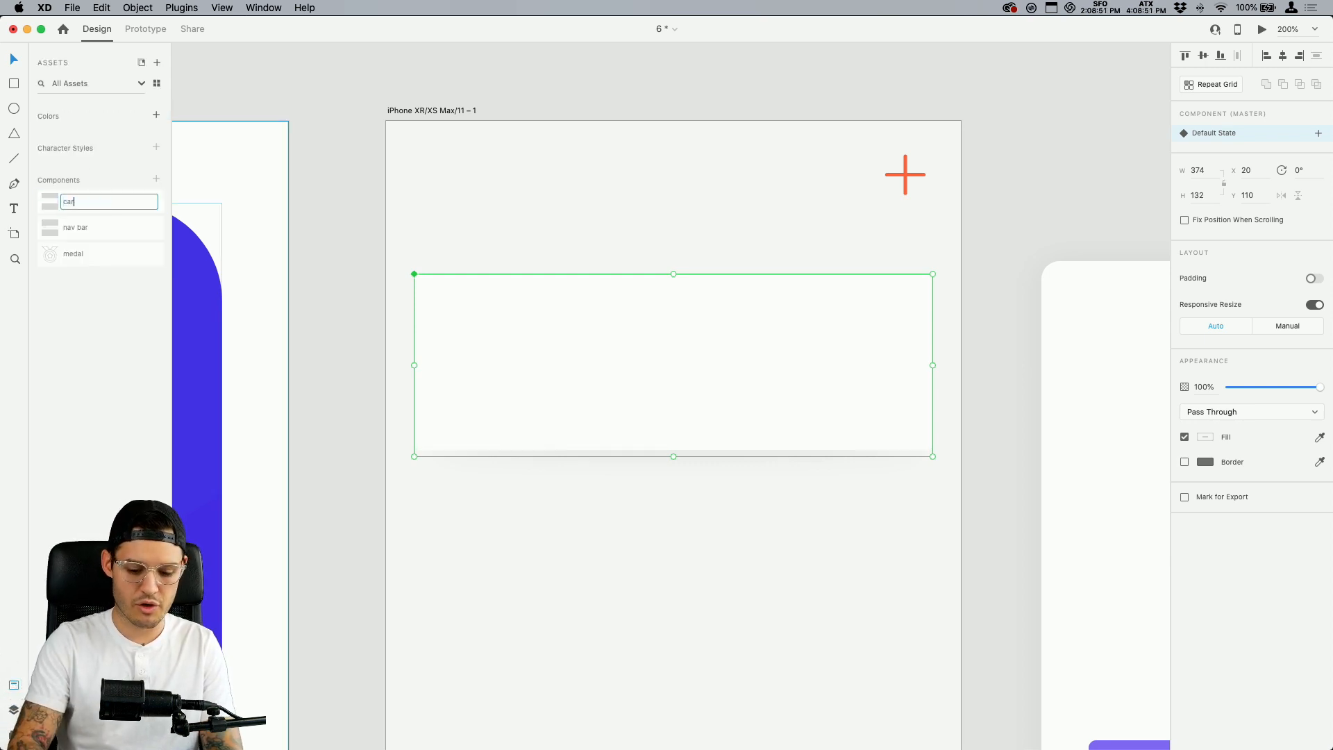
key(Return)
click(528, 623)
key(super+s)
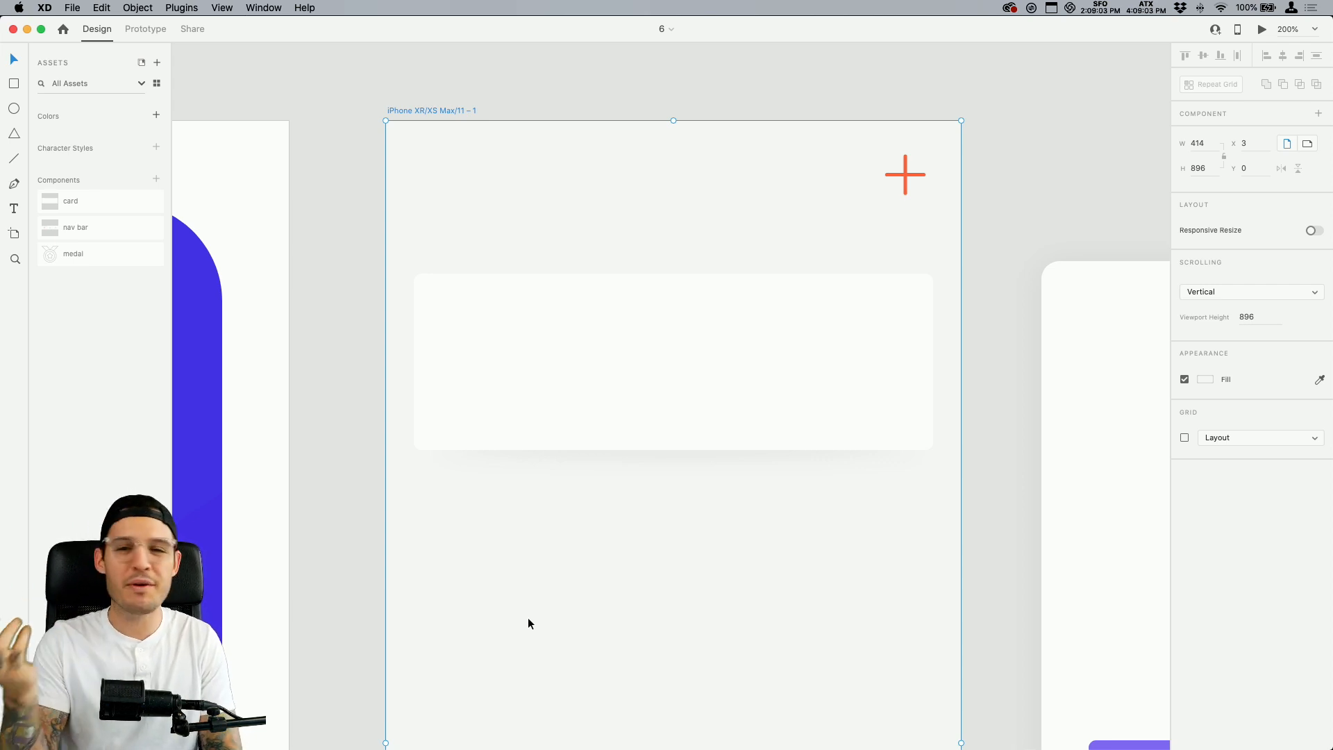
Move the card component up to Y 84 and place a copy of it below at Y 252
click(527, 623)
drag(560, 408, 562, 418)
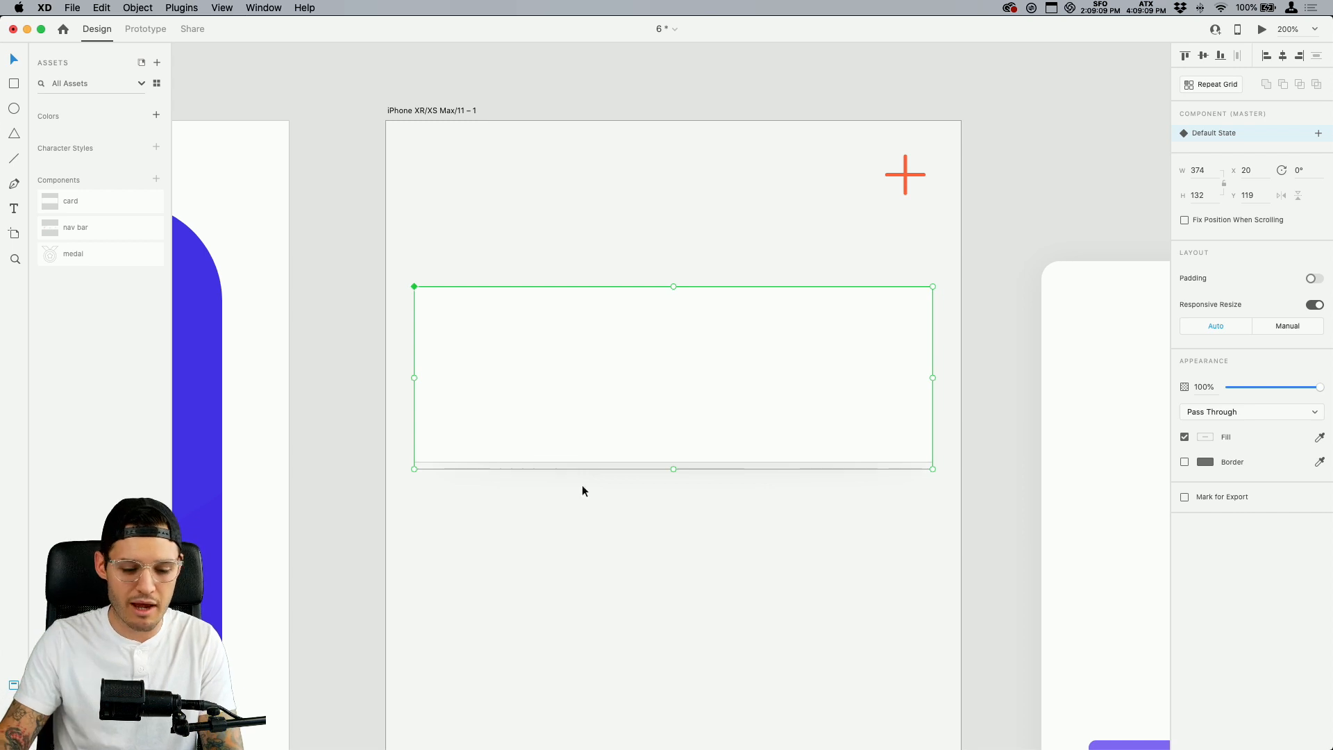
click(626, 565)
key(super+minus)
drag(559, 492, 501, 404)
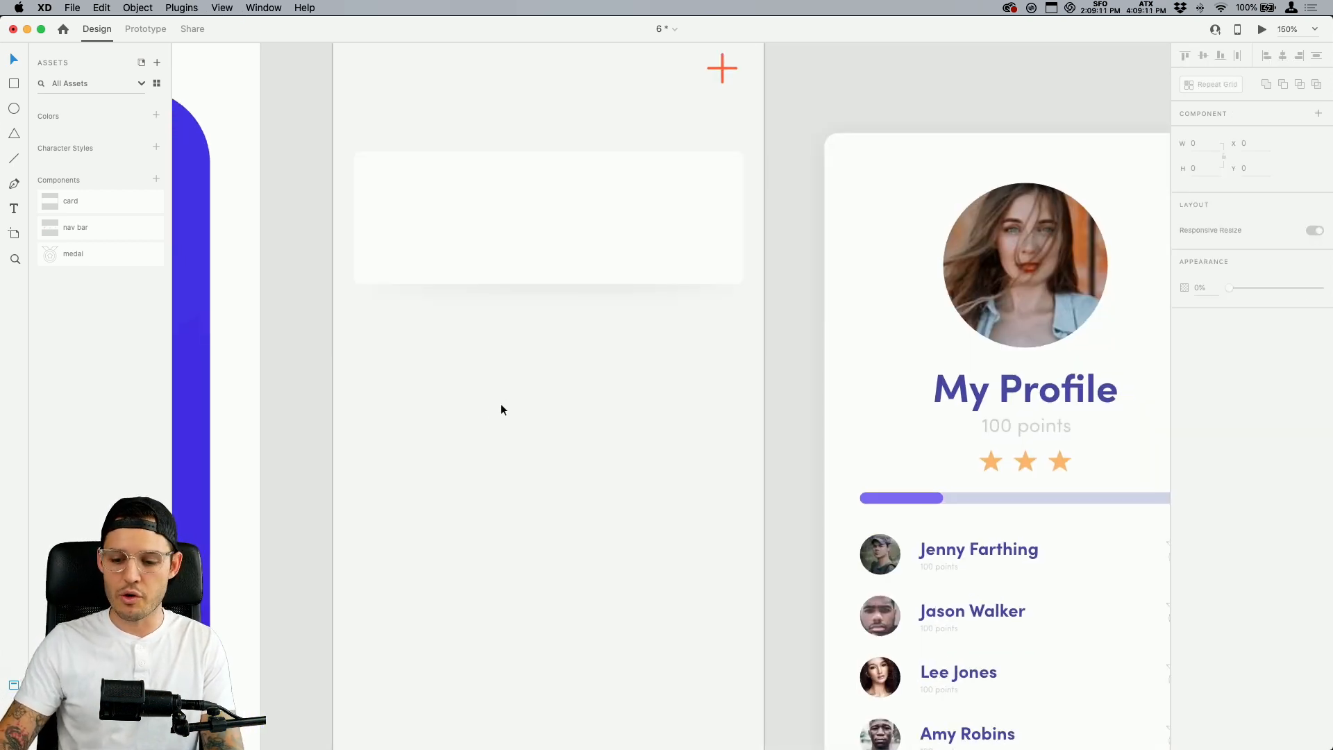
scroll(527, 419, up, 2)
drag(547, 292, 544, 254)
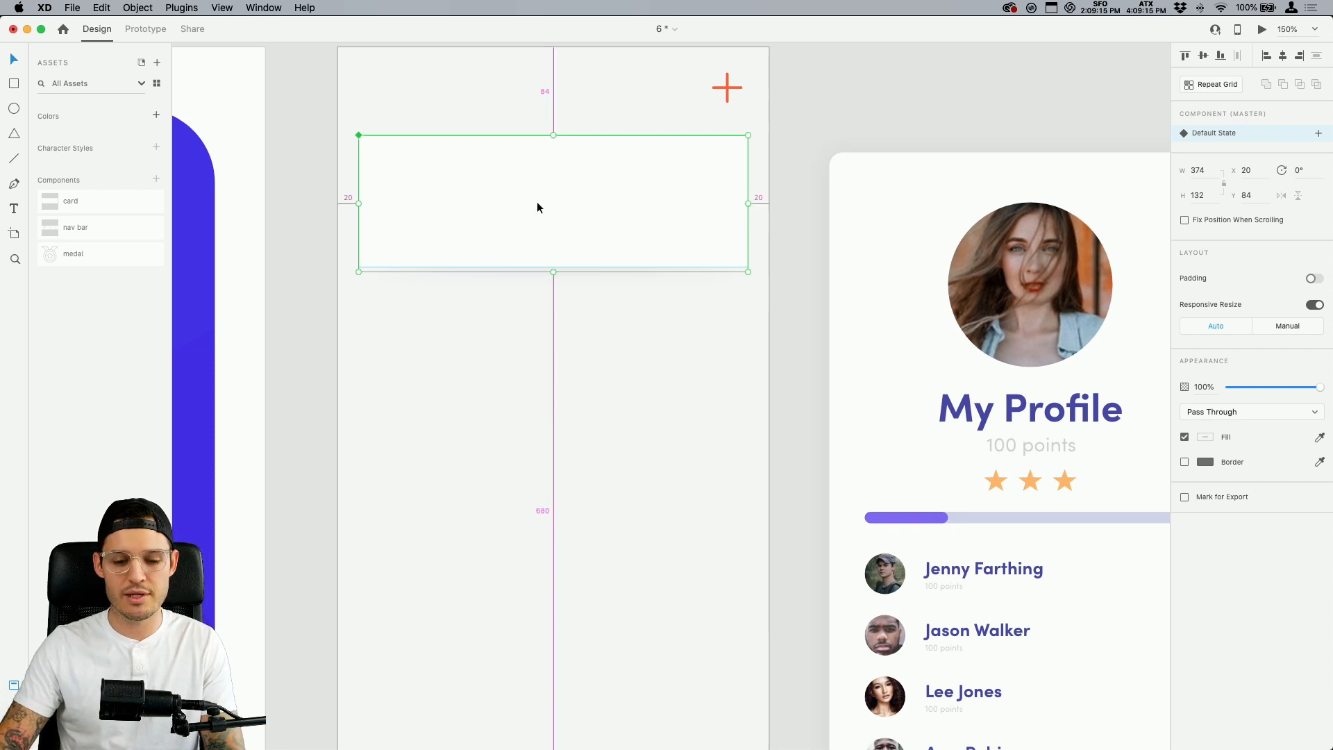
drag(536, 201, 536, 376)
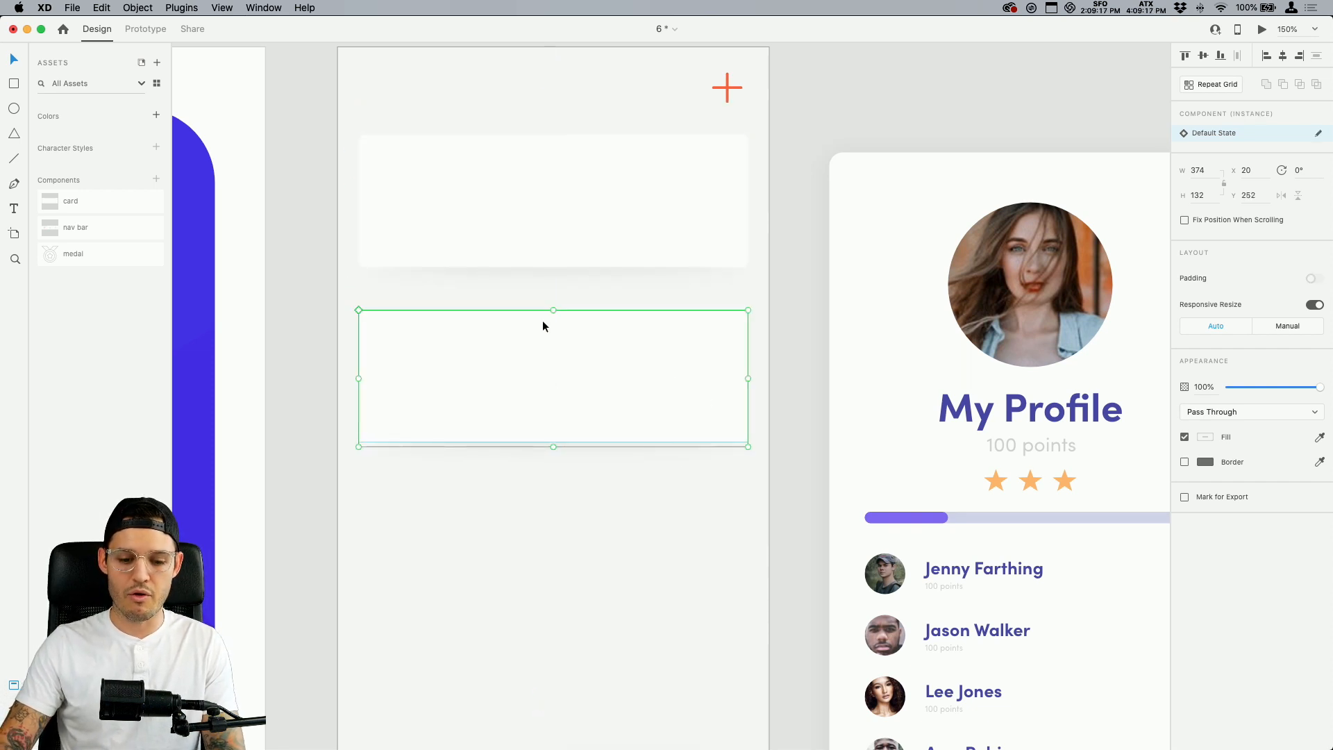
Examine the corner markers that distinguish the main card component from its copy
scroll(366, 310, up, 3)
scroll(367, 315, up, 3)
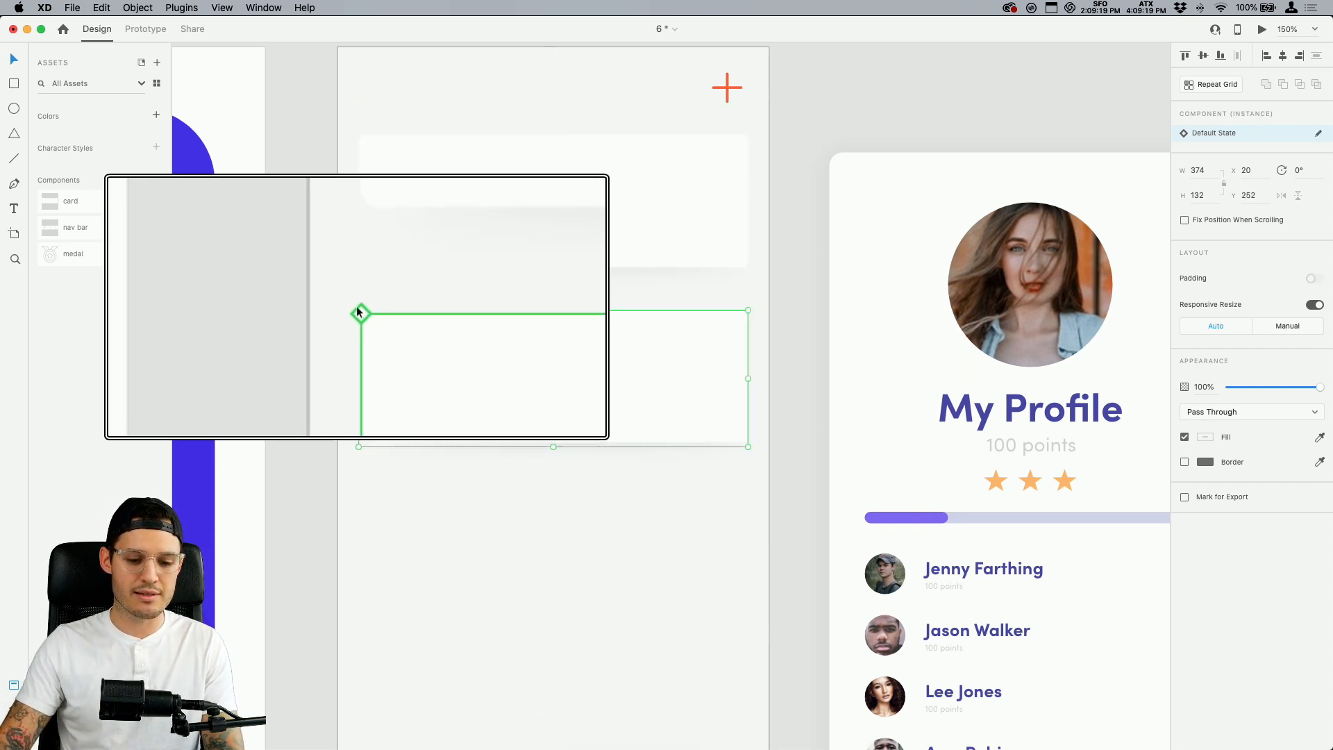
scroll(364, 313, down, 6)
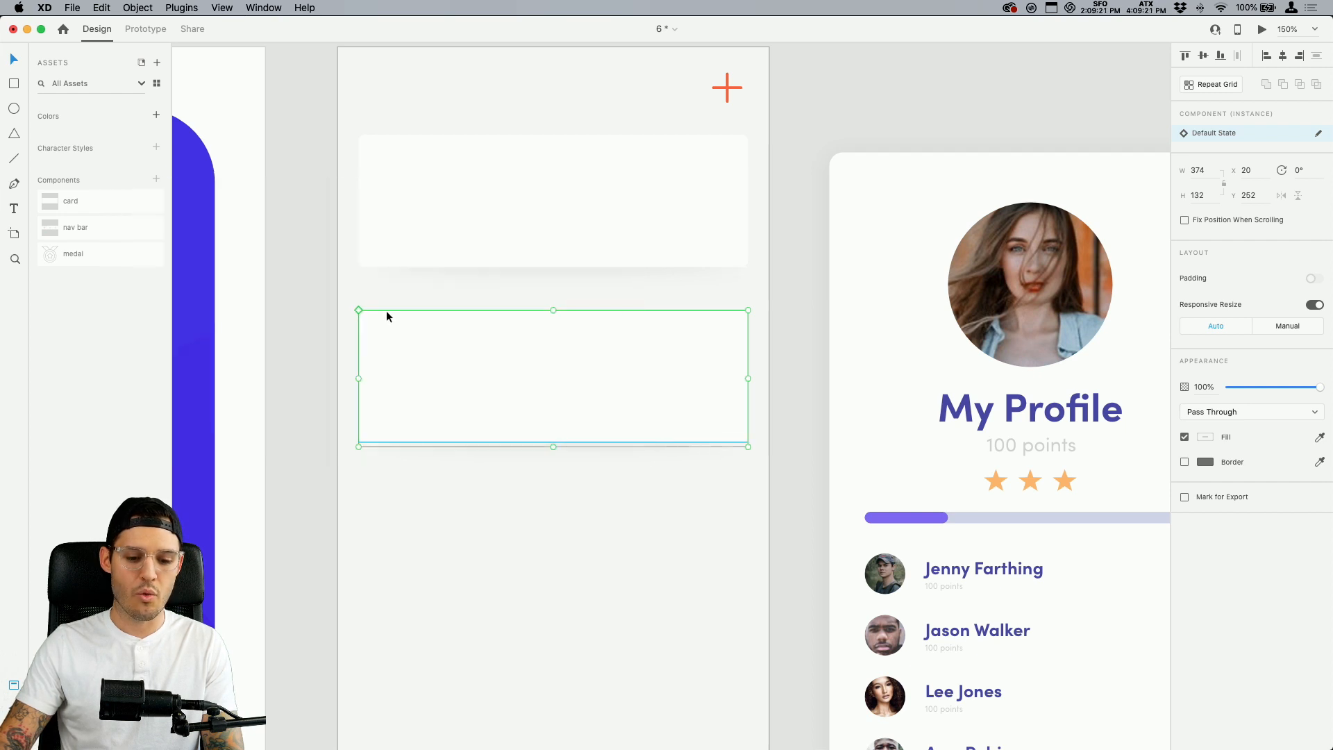
click(378, 152)
scroll(356, 138, up, 5)
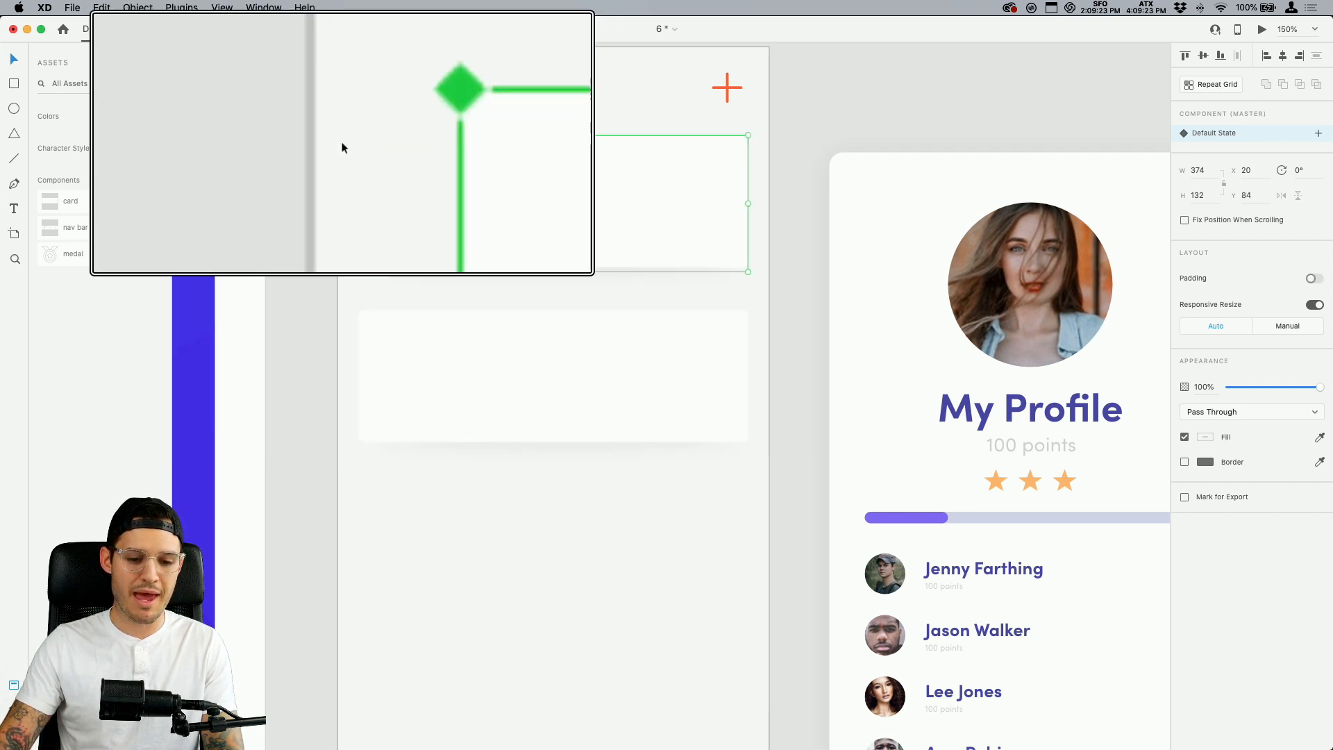
scroll(396, 143, down, 5)
Narrow the card copy to 130 px wide and move it up to Y 231 beneath the main card
click(478, 355)
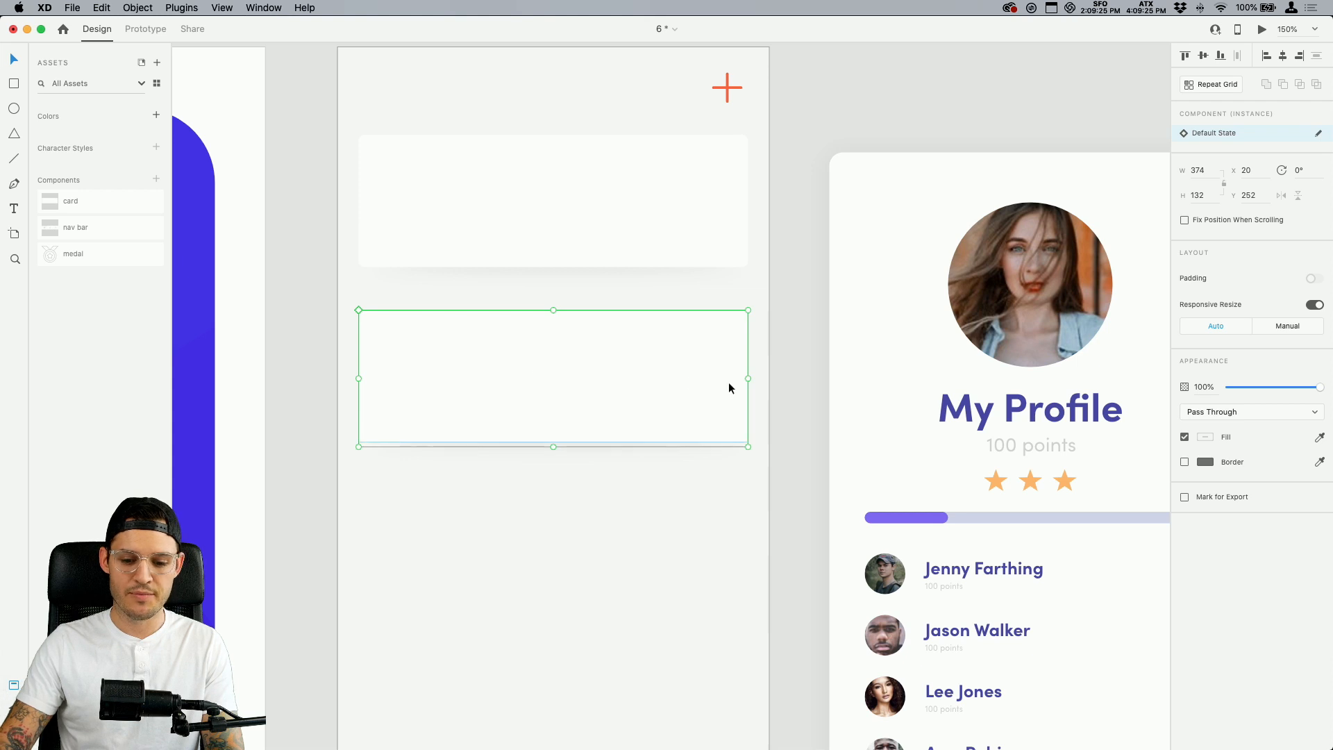
drag(748, 376, 440, 342)
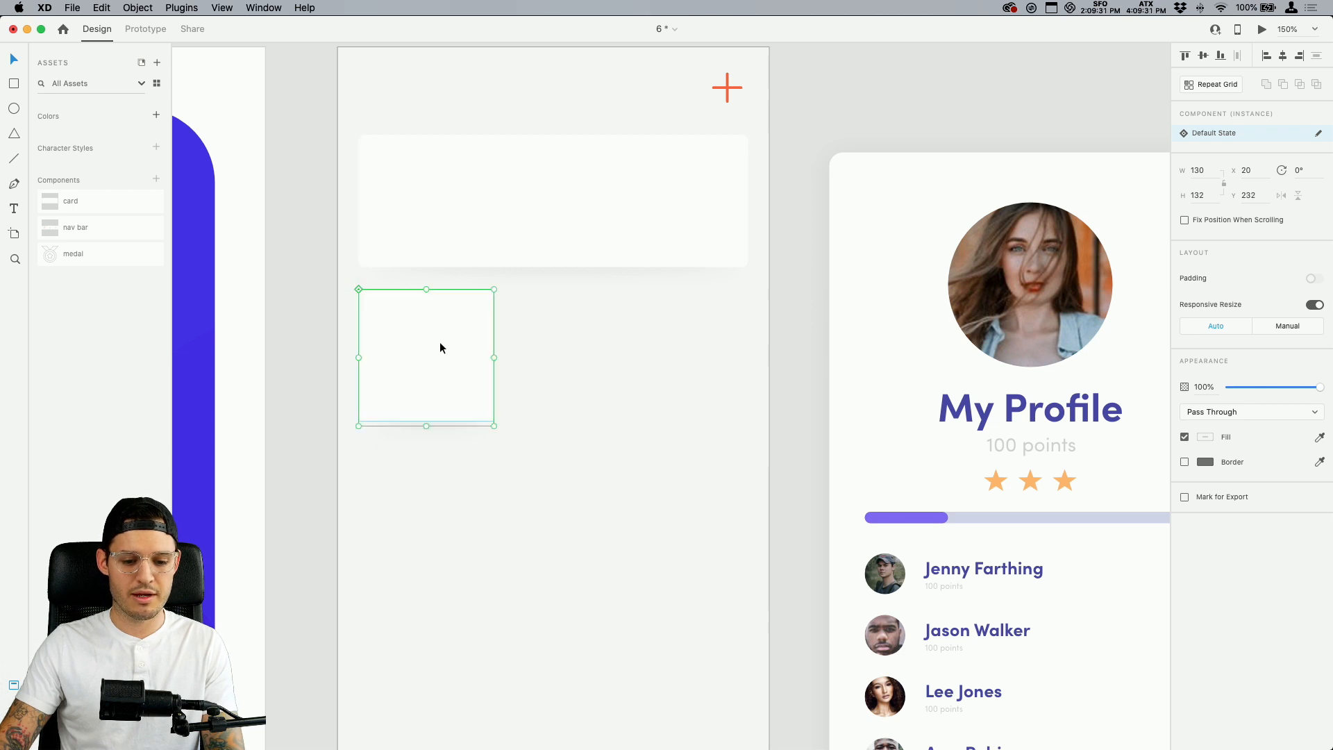
key(Up)
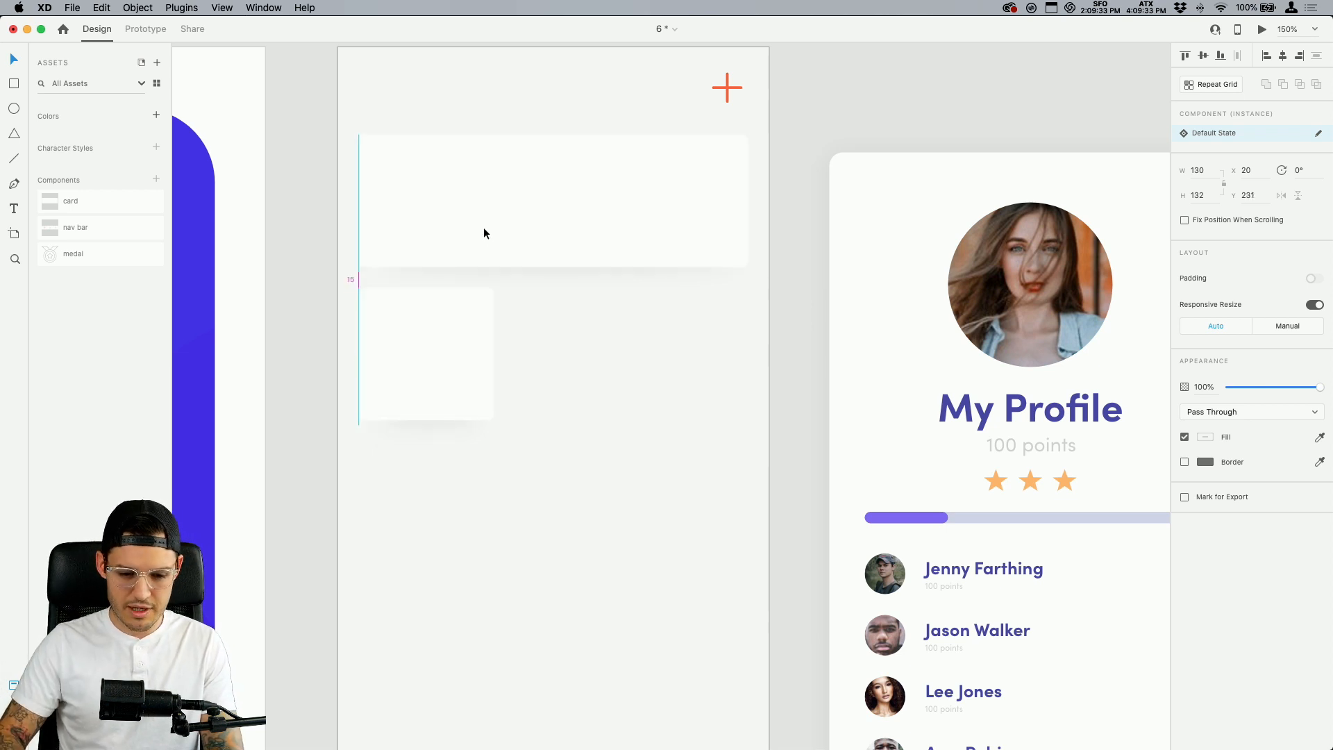
Duplicate the small card beside itself and widen the duplicate to align with the main card's right edge
drag(401, 283, 747, 355)
click(602, 515)
drag(602, 514, 636, 542)
Narrow the shadow ellipse inside the main card component to 313 px and lower its opacity to 4%
click(565, 261)
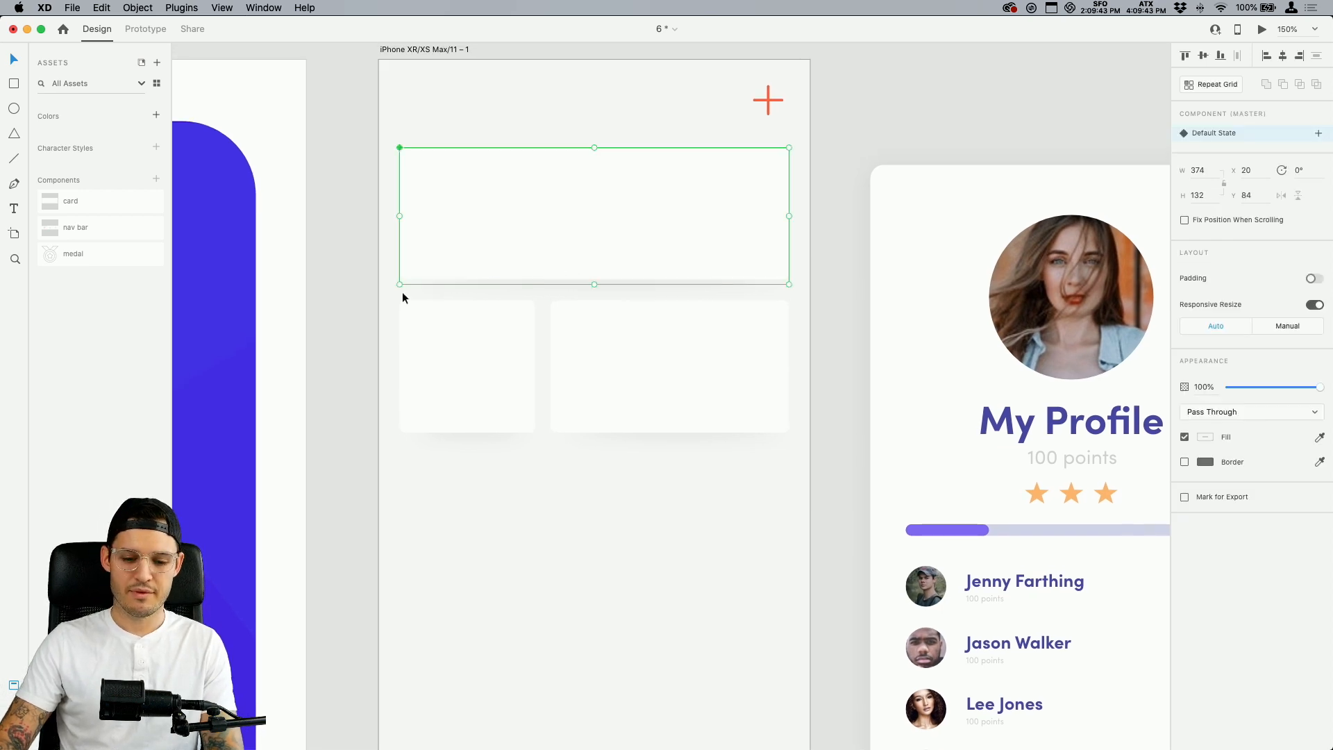
key(z)
drag(362, 300, 889, 264)
key(v)
click(1017, 464)
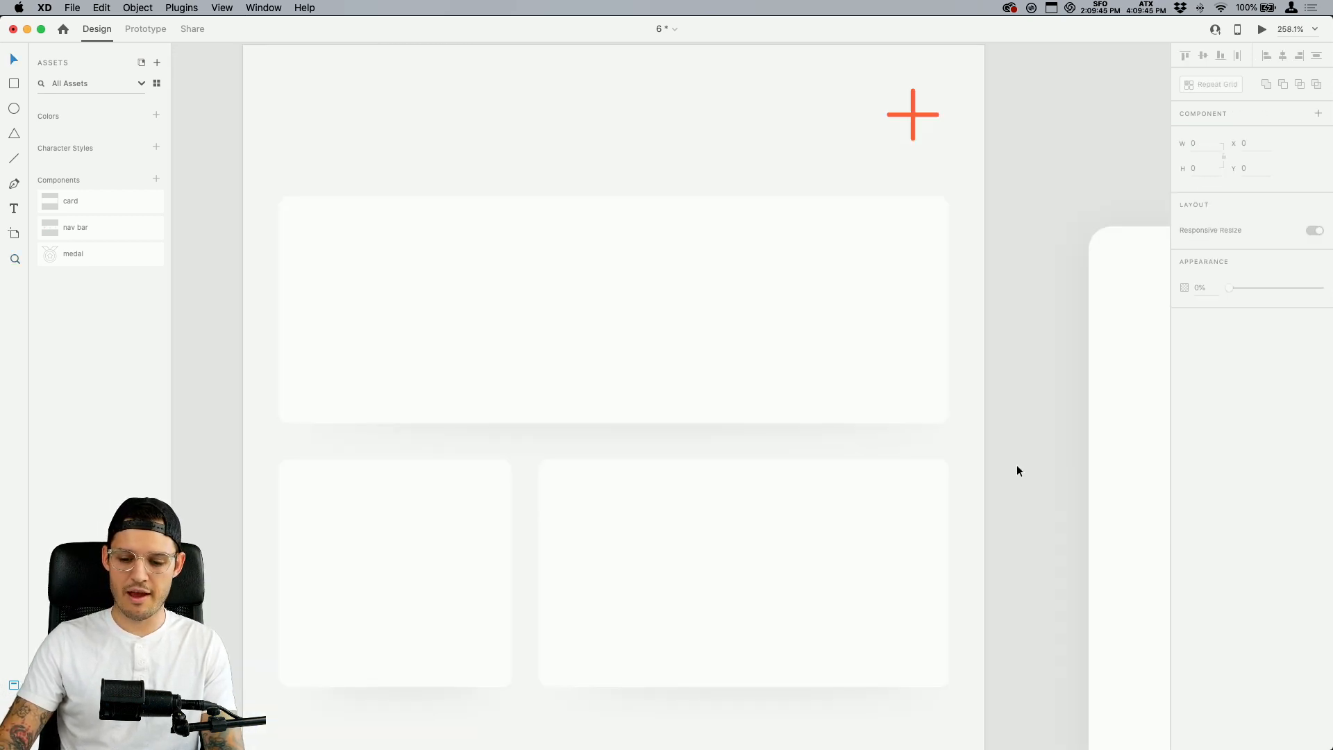
drag(1004, 509, 1006, 445)
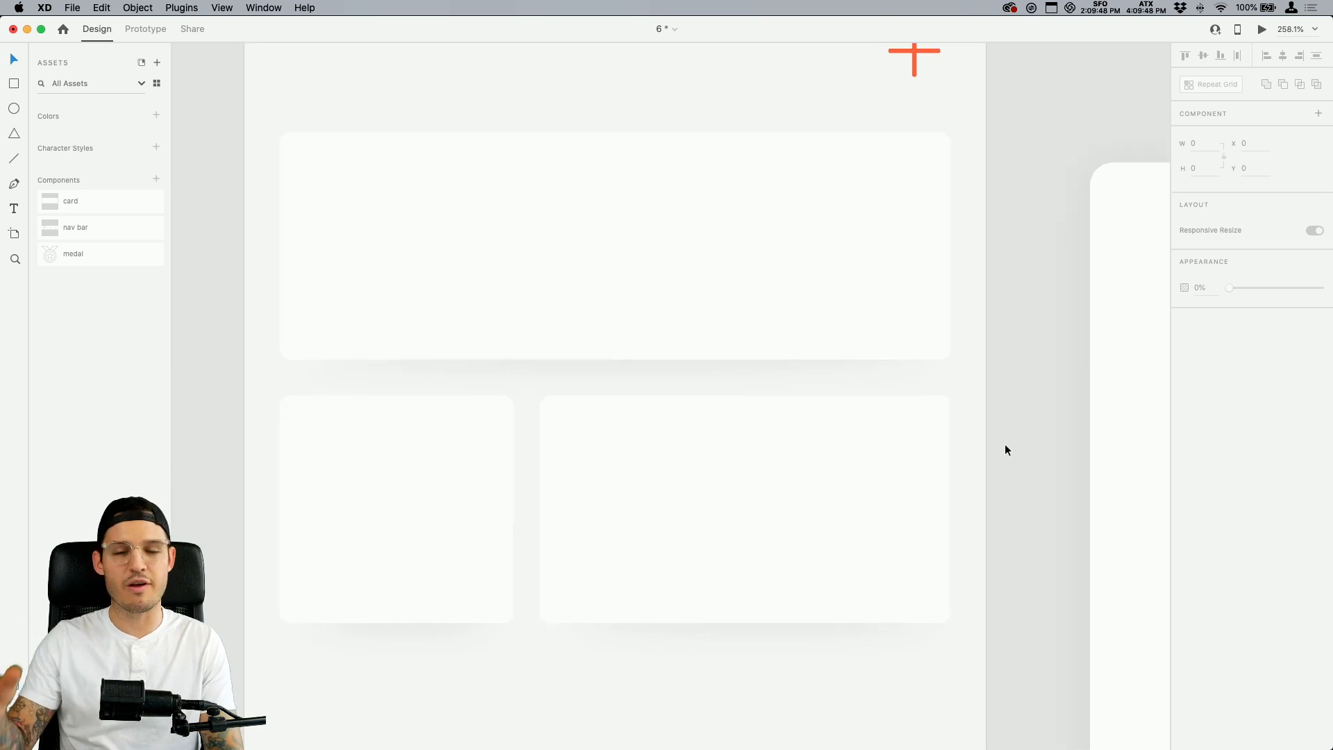
click(731, 367)
drag(931, 359, 901, 363)
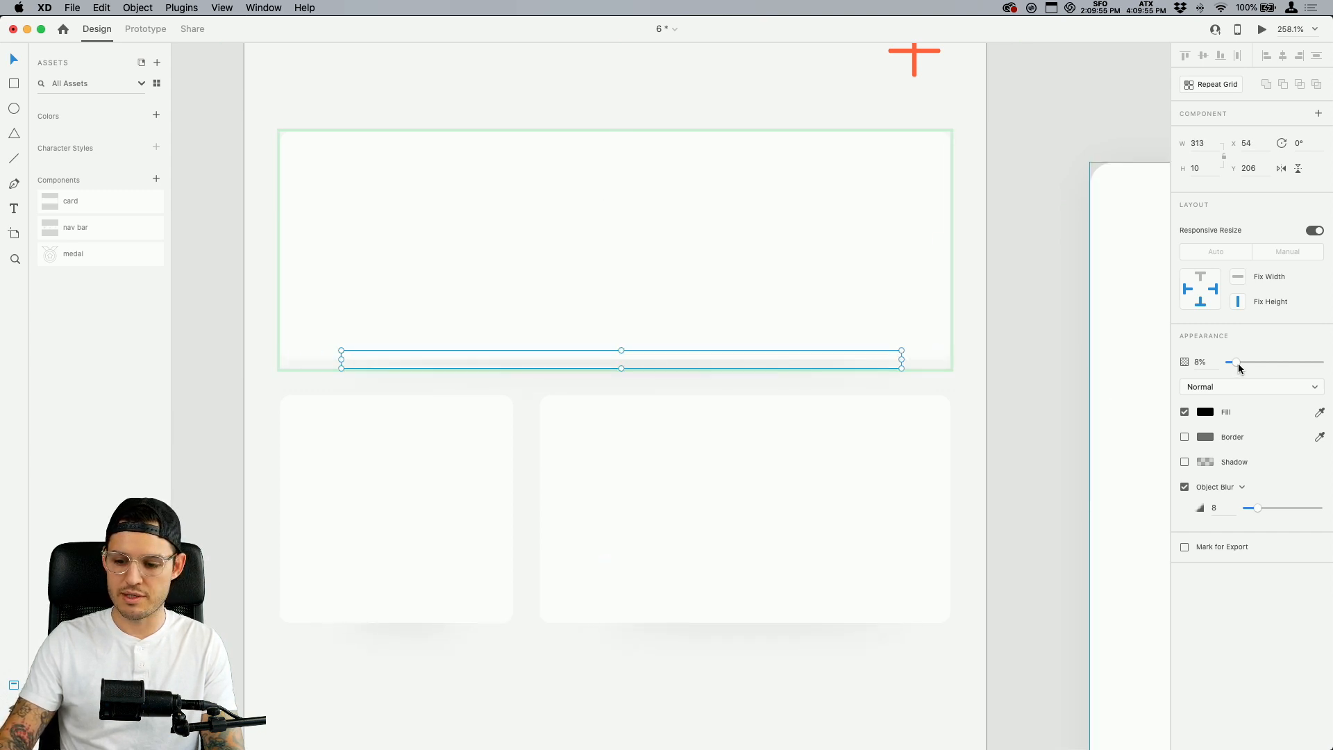
drag(1239, 364, 1233, 363)
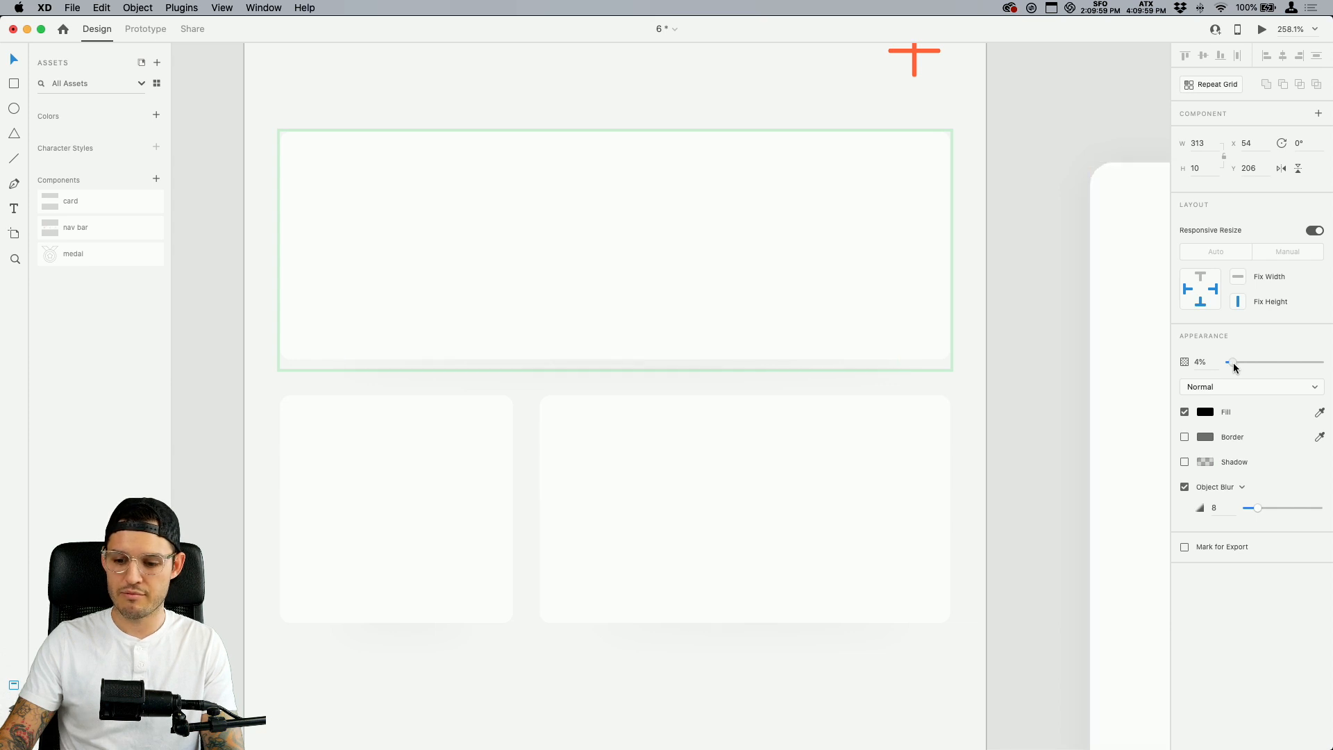
click(1073, 375)
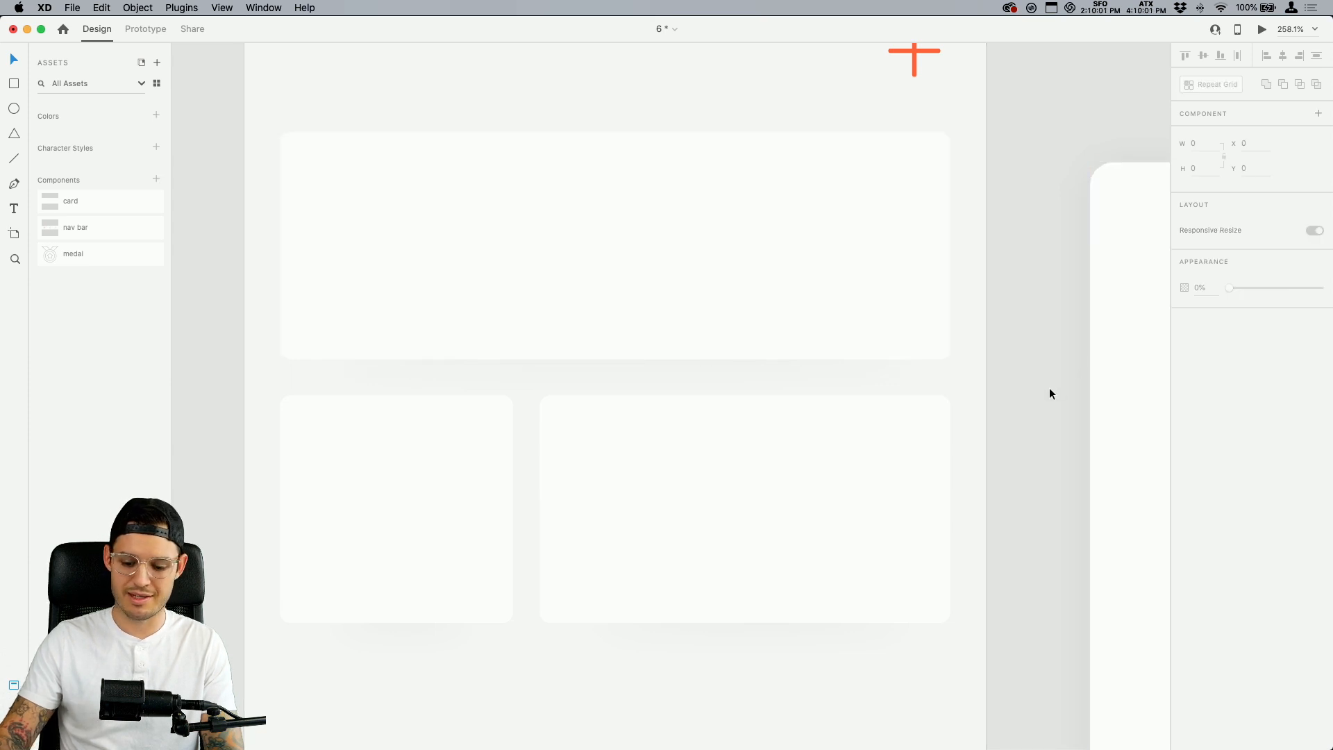
Move all three cards down together to leave room for a heading beneath the plus icon
key(super+minus)
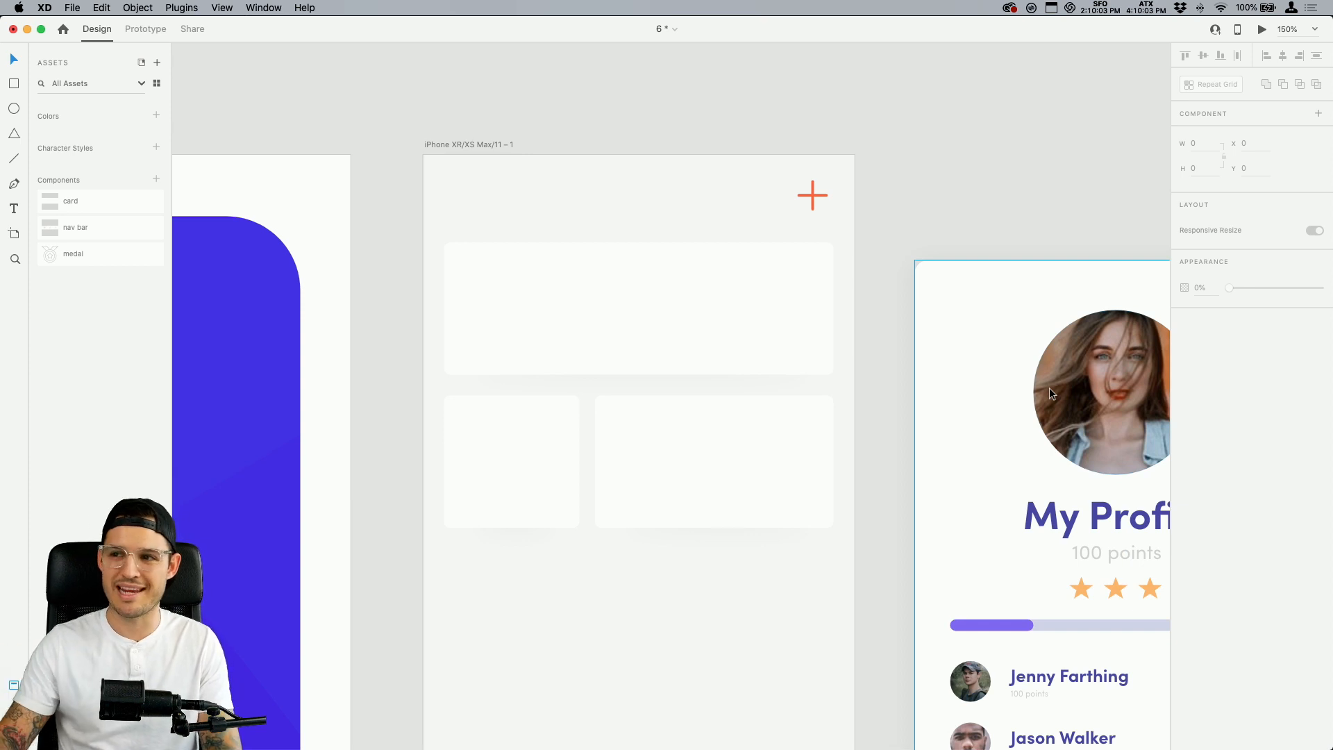
drag(893, 238, 856, 152)
click(475, 230)
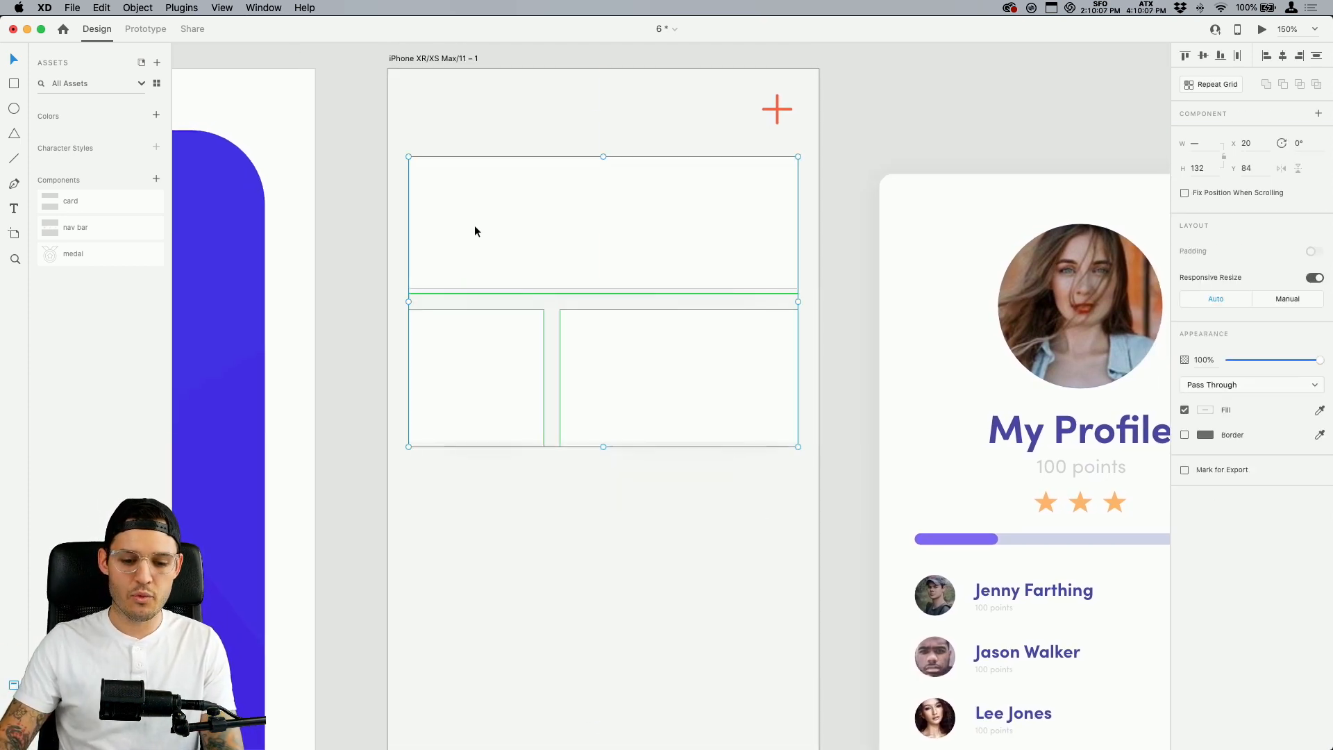
drag(475, 230, 476, 270)
click(840, 182)
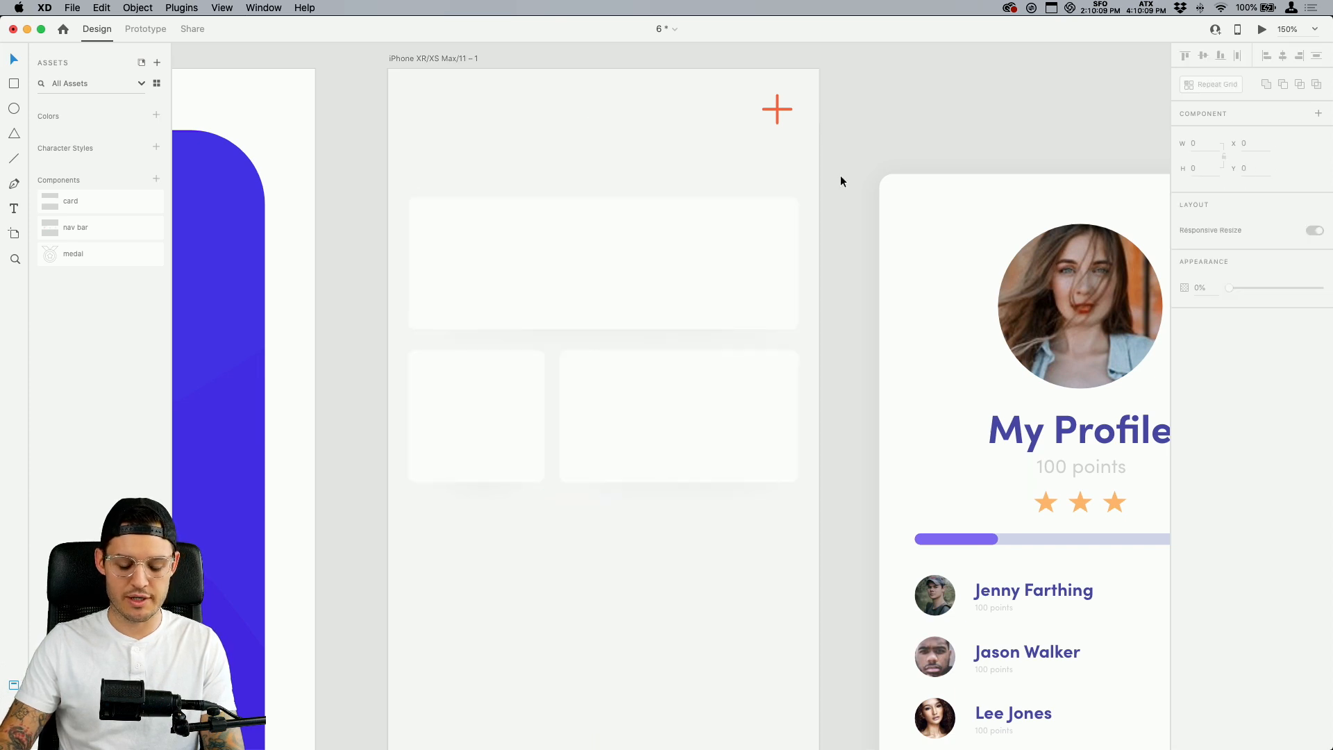
Copy the "My Profile" heading onto the artboard and place it above the cards at X 20, Y 77
click(1023, 439)
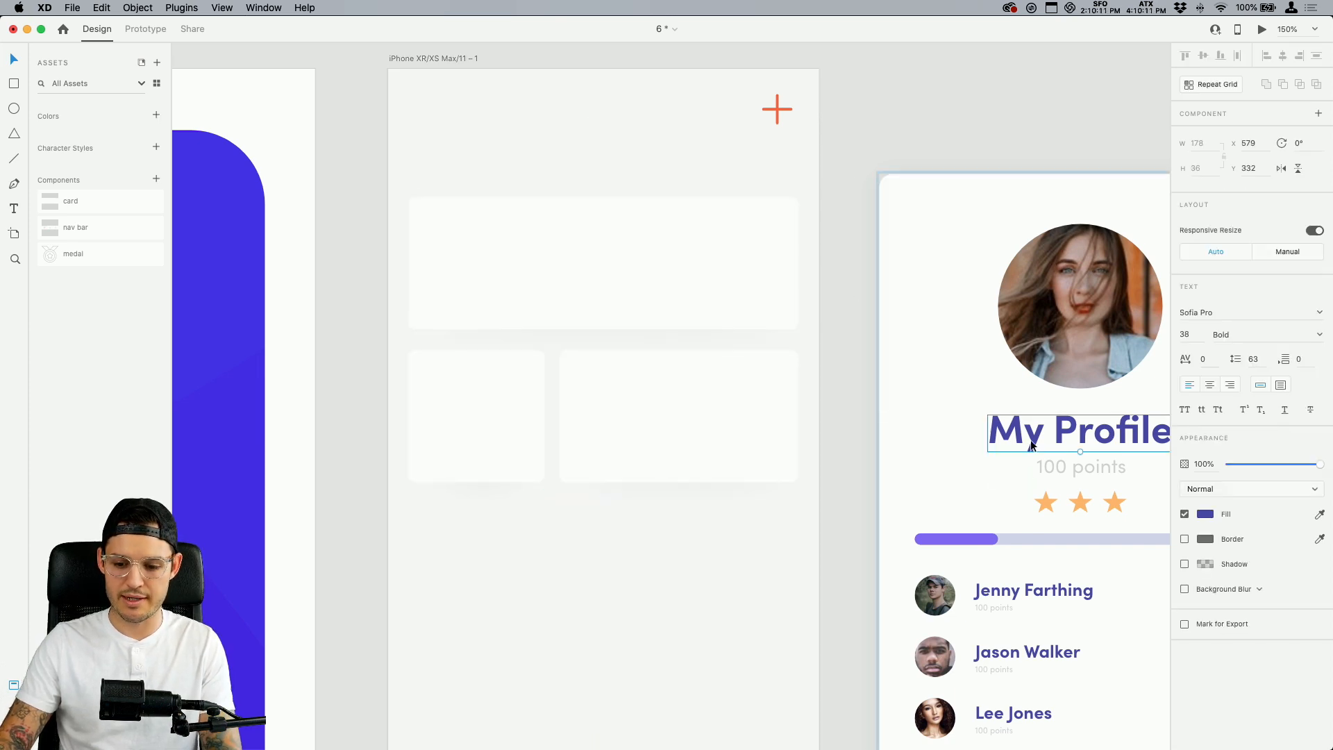
key(super+c)
click(526, 297)
key(super+v)
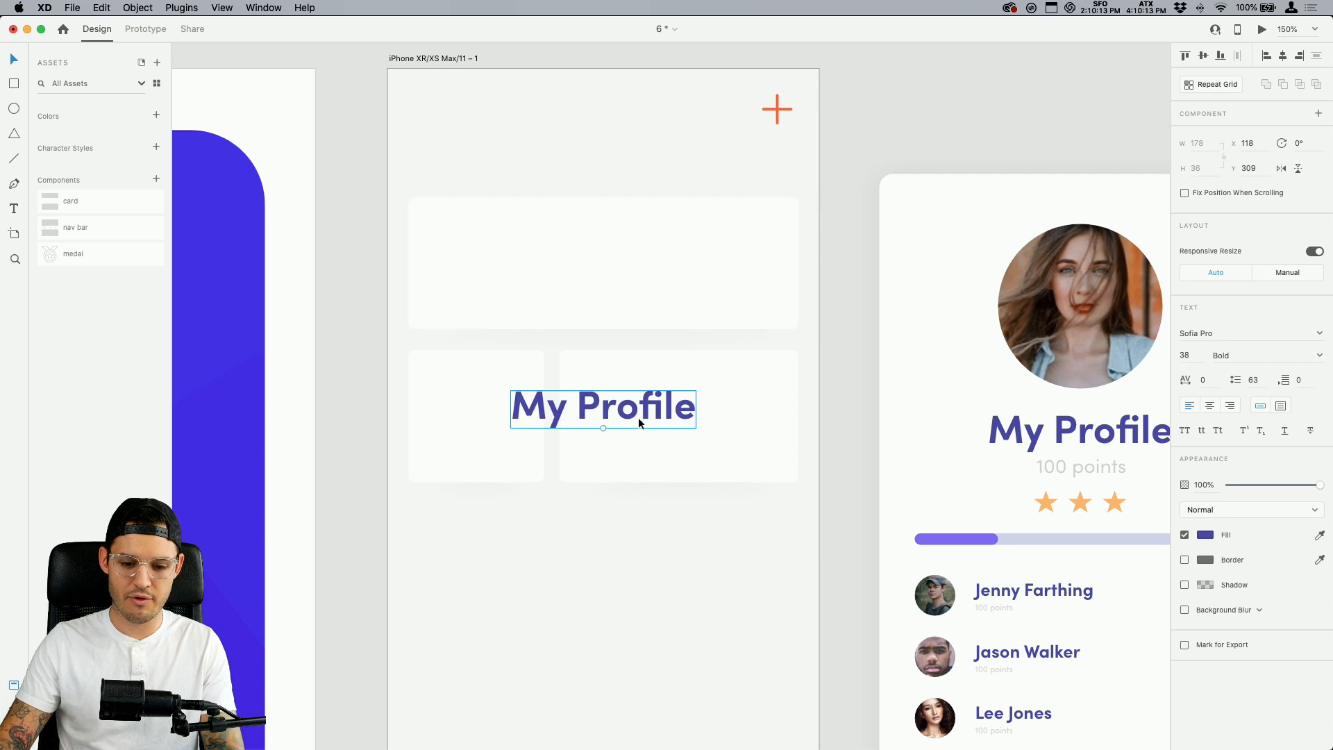
drag(634, 414, 532, 168)
Select the three cards and shift them down together to Y 130
click(541, 260)
shift+click(516, 355)
shift+click(591, 377)
drag(592, 377, 593, 384)
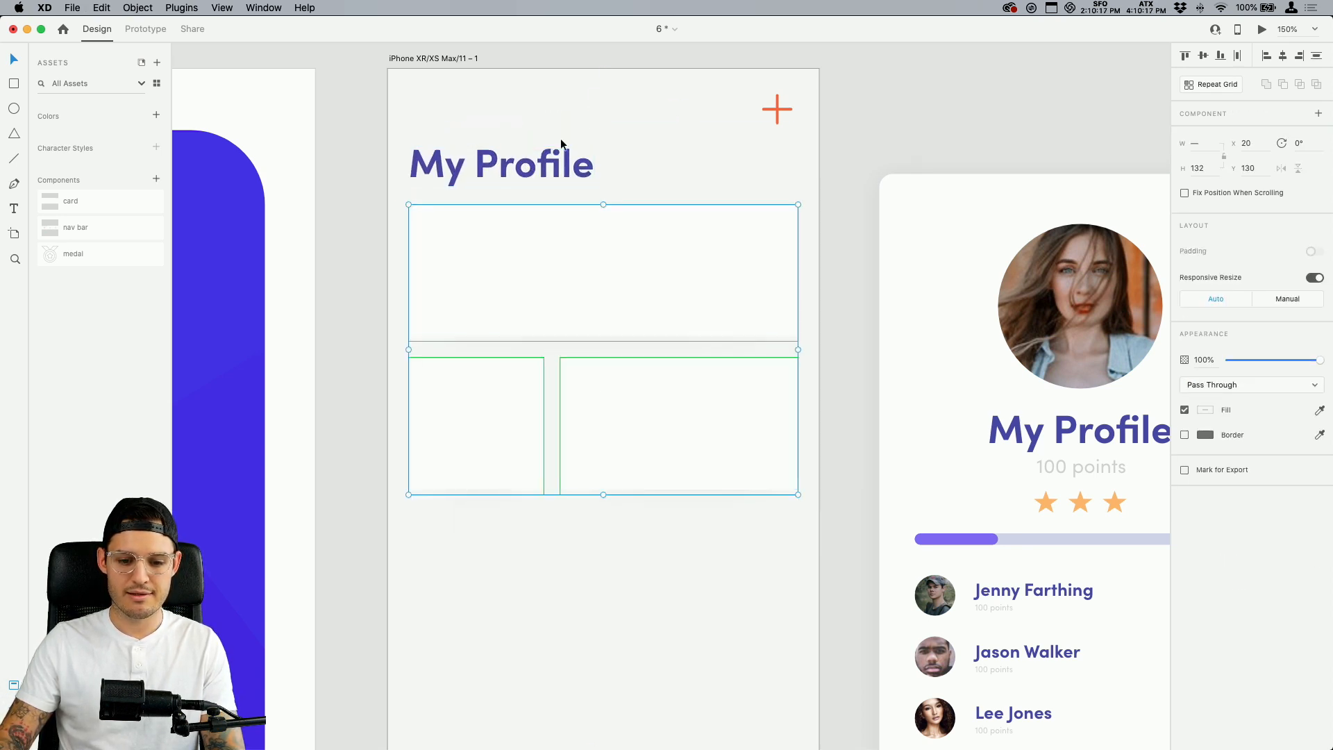
Change the copied heading's fill colour to dark grey #363636
click(556, 164)
click(1206, 535)
drag(1052, 523, 1029, 541)
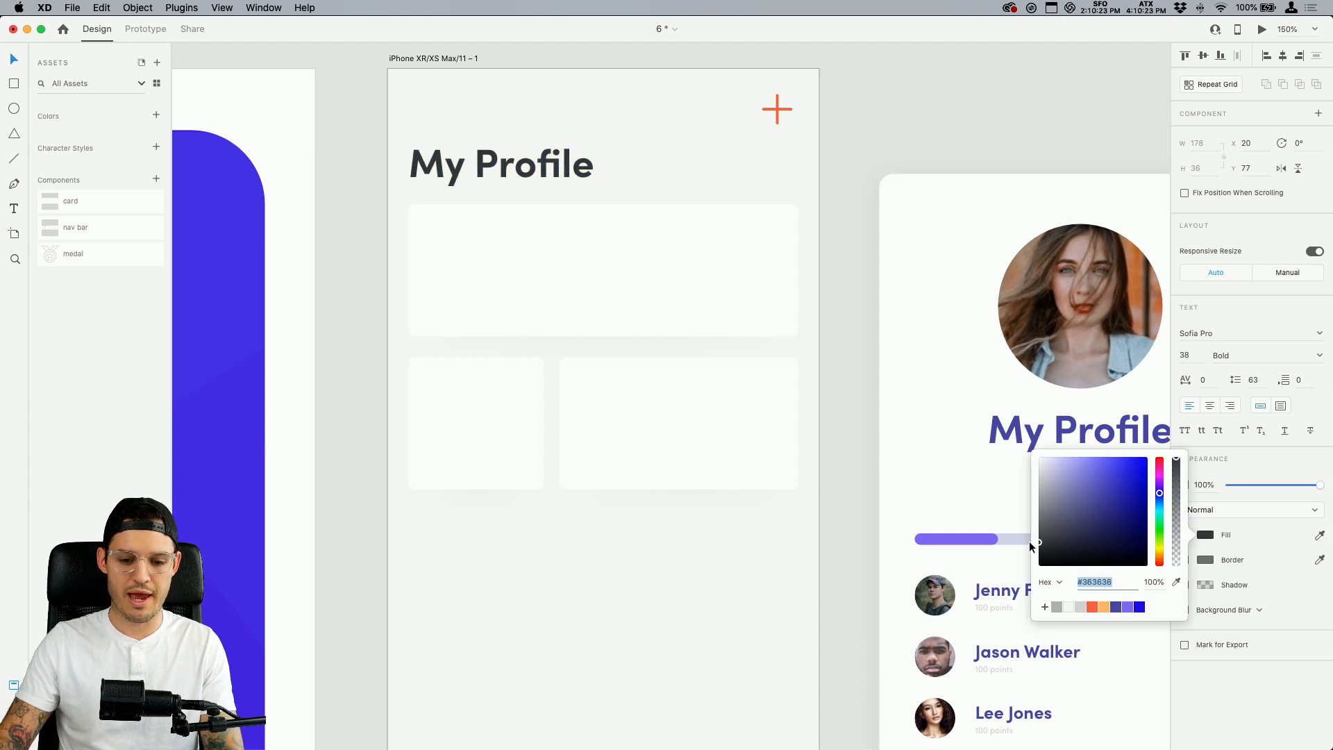
click(889, 385)
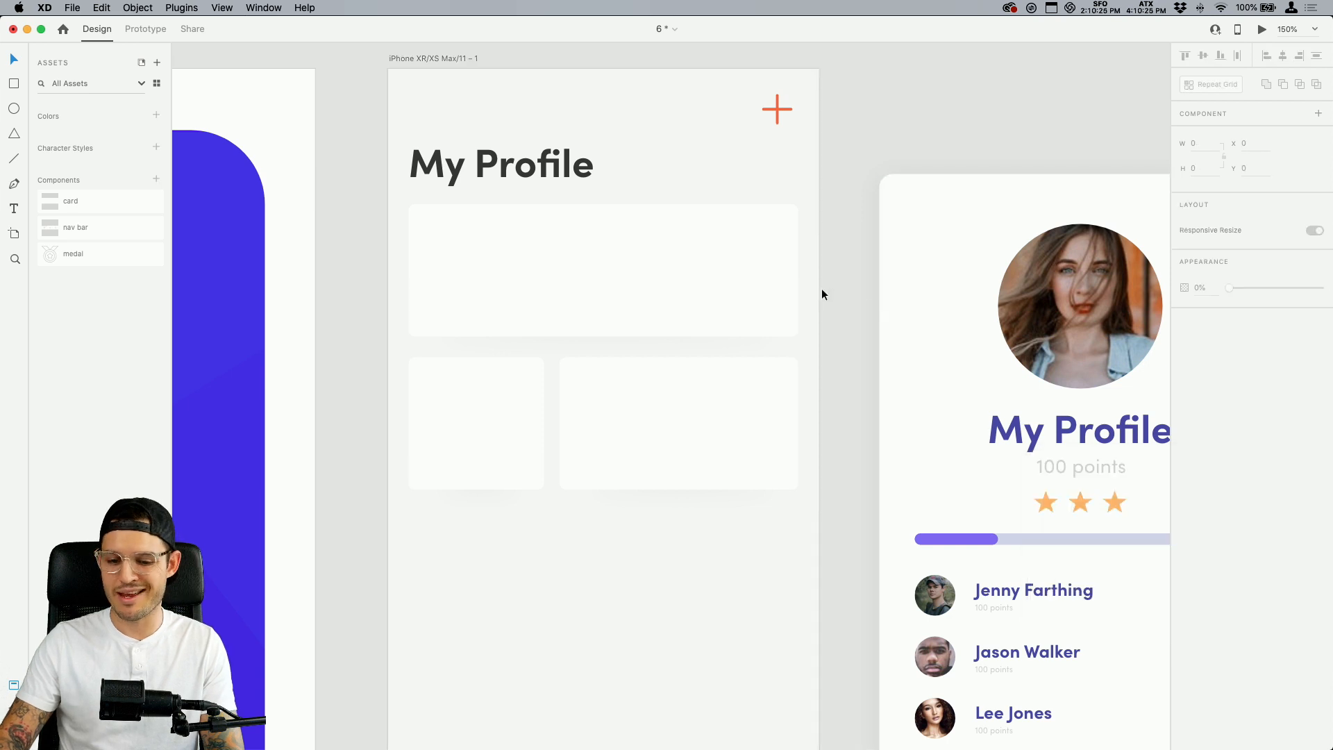
Place an instance of the medal component at the lower-left corner of the top card
key(super+minus)
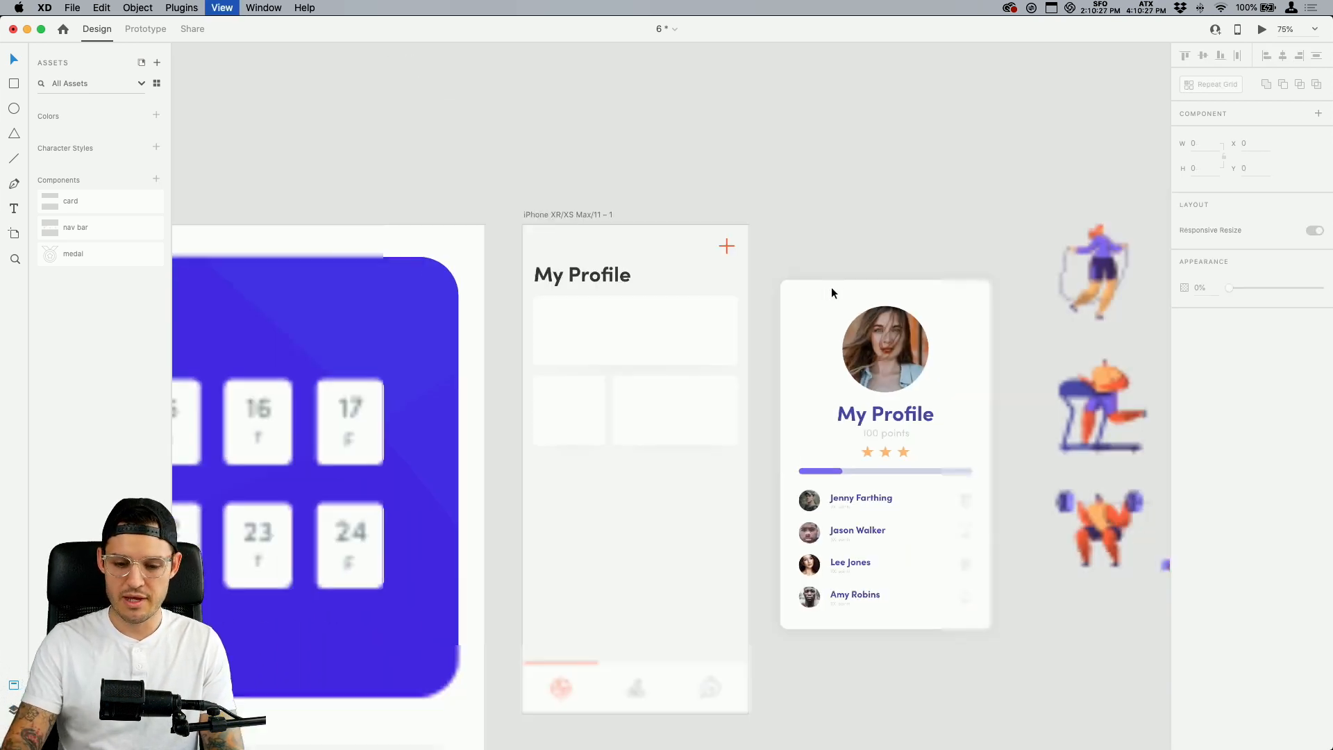
drag(832, 286, 716, 170)
drag(639, 257, 797, 481)
key(super+plus)
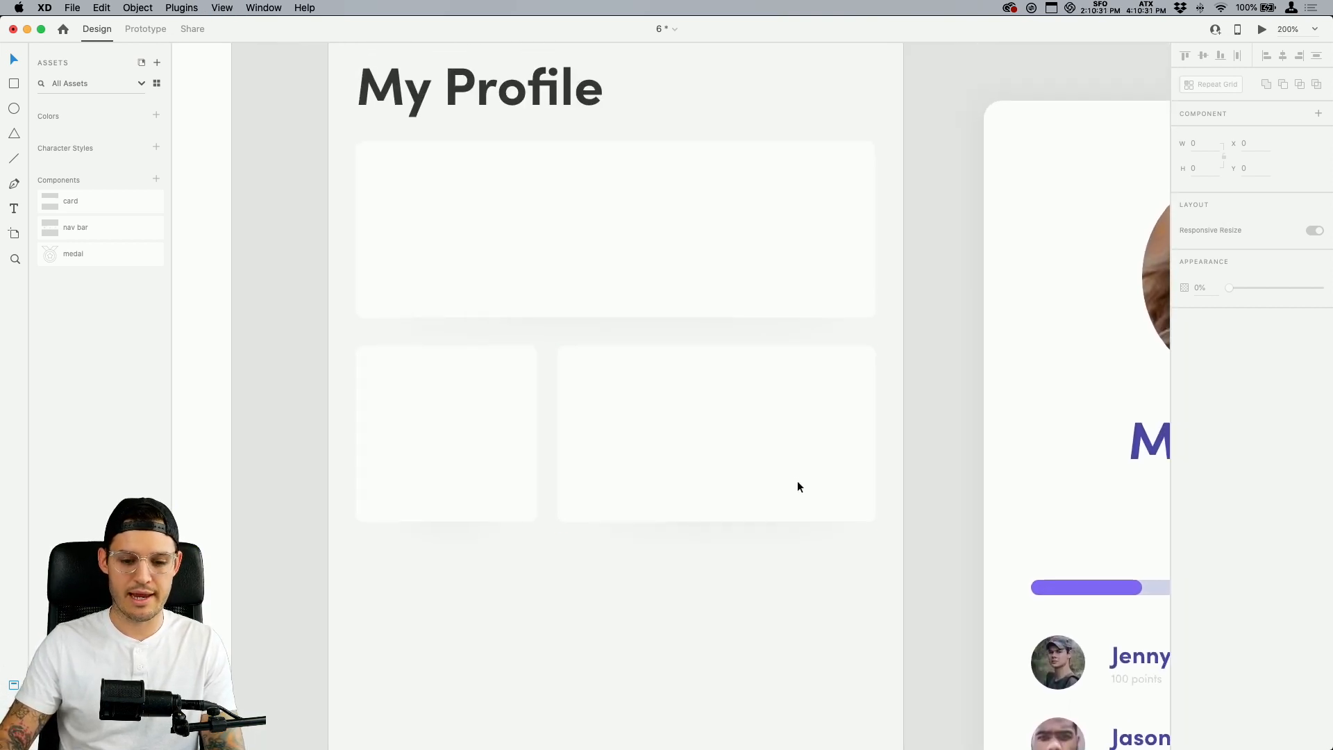
drag(69, 252, 333, 315)
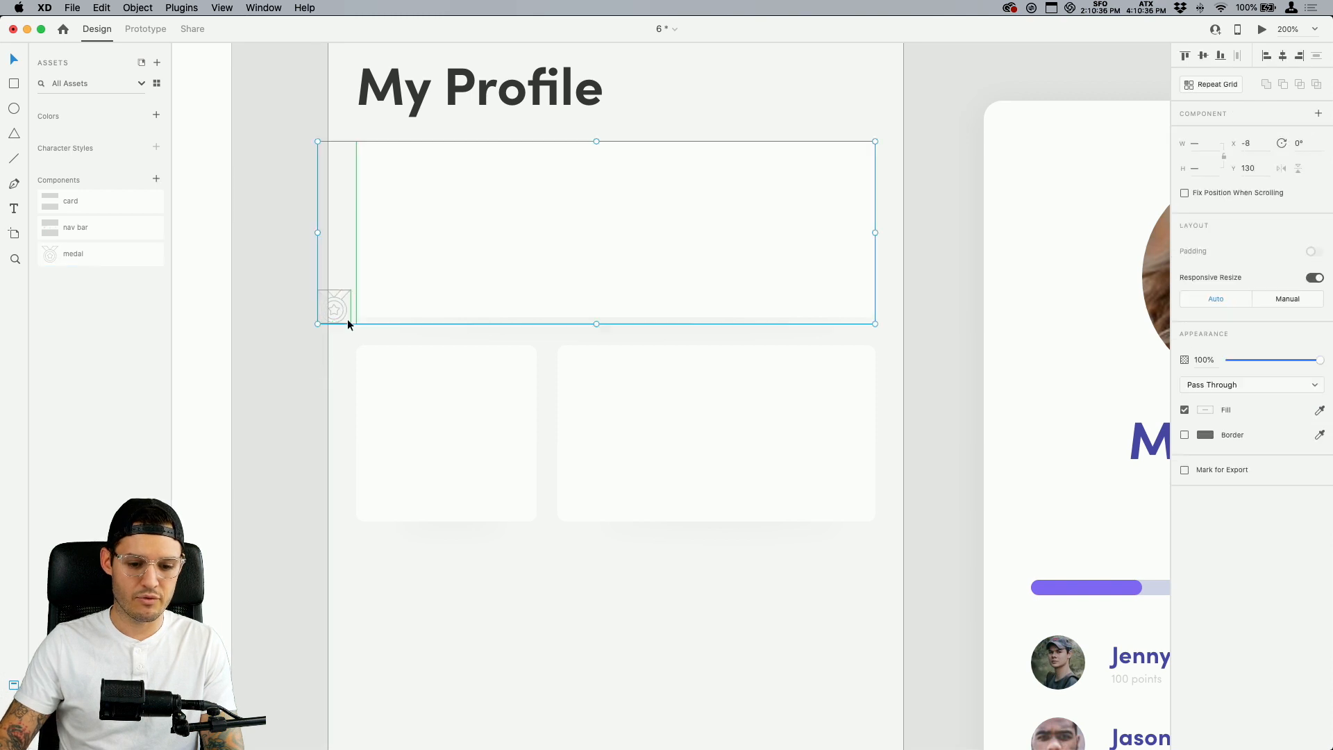
Move the medal instance inside the top card to about X 49, Y 179
click(343, 311)
drag(416, 232, 398, 251)
key(super+z)
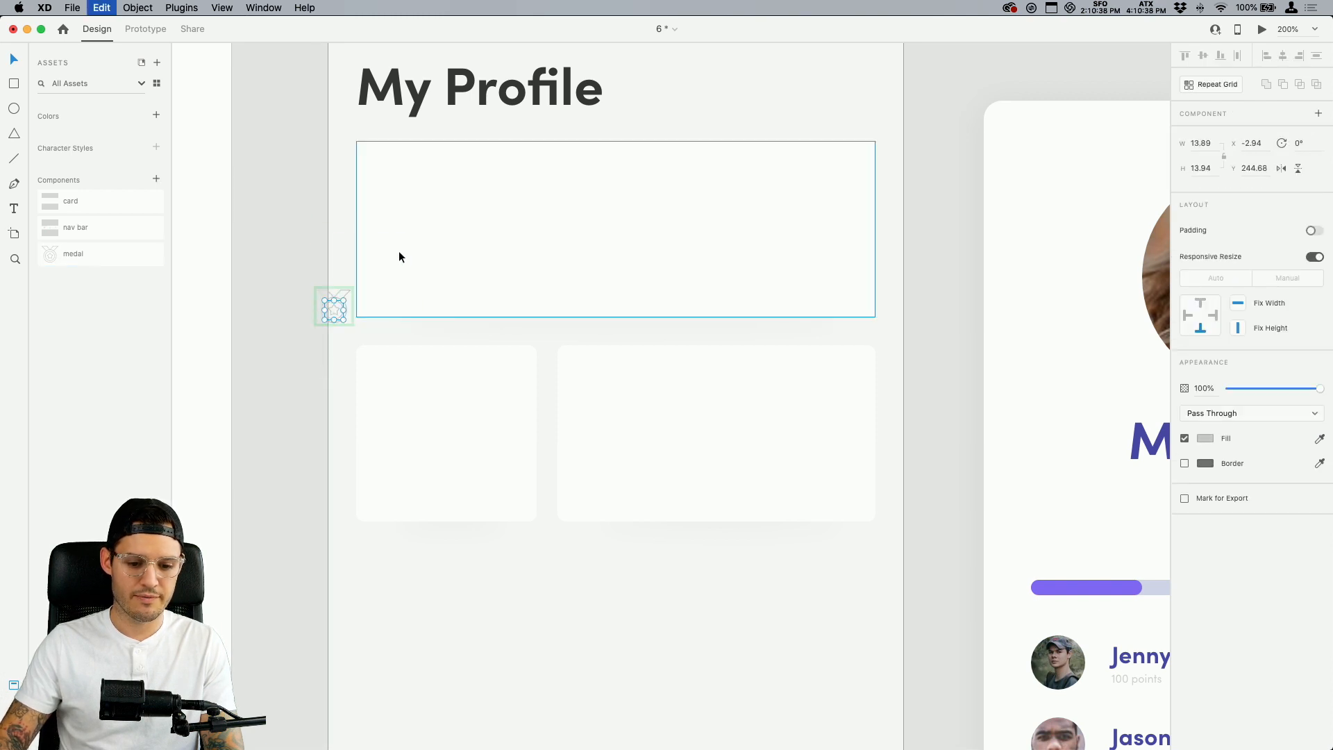
key(super+y)
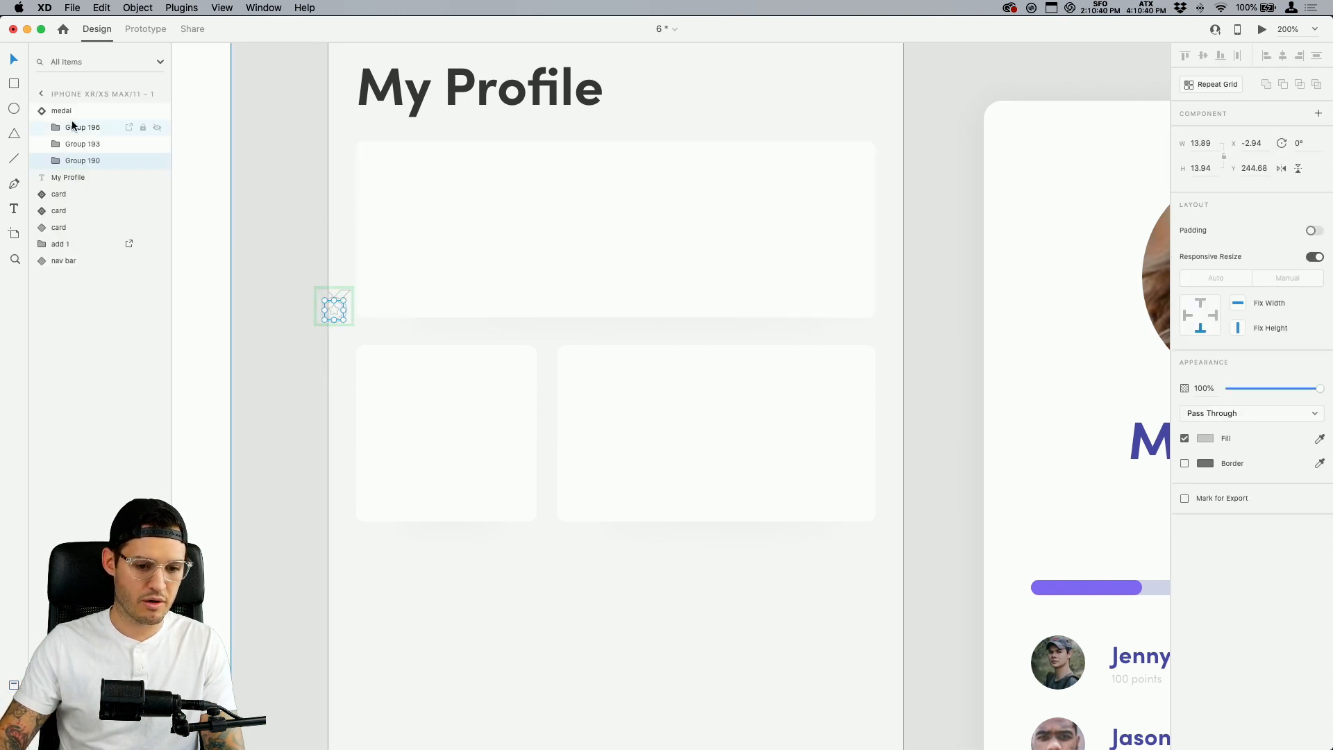
key(Escape)
drag(341, 306, 496, 170)
key(super+z)
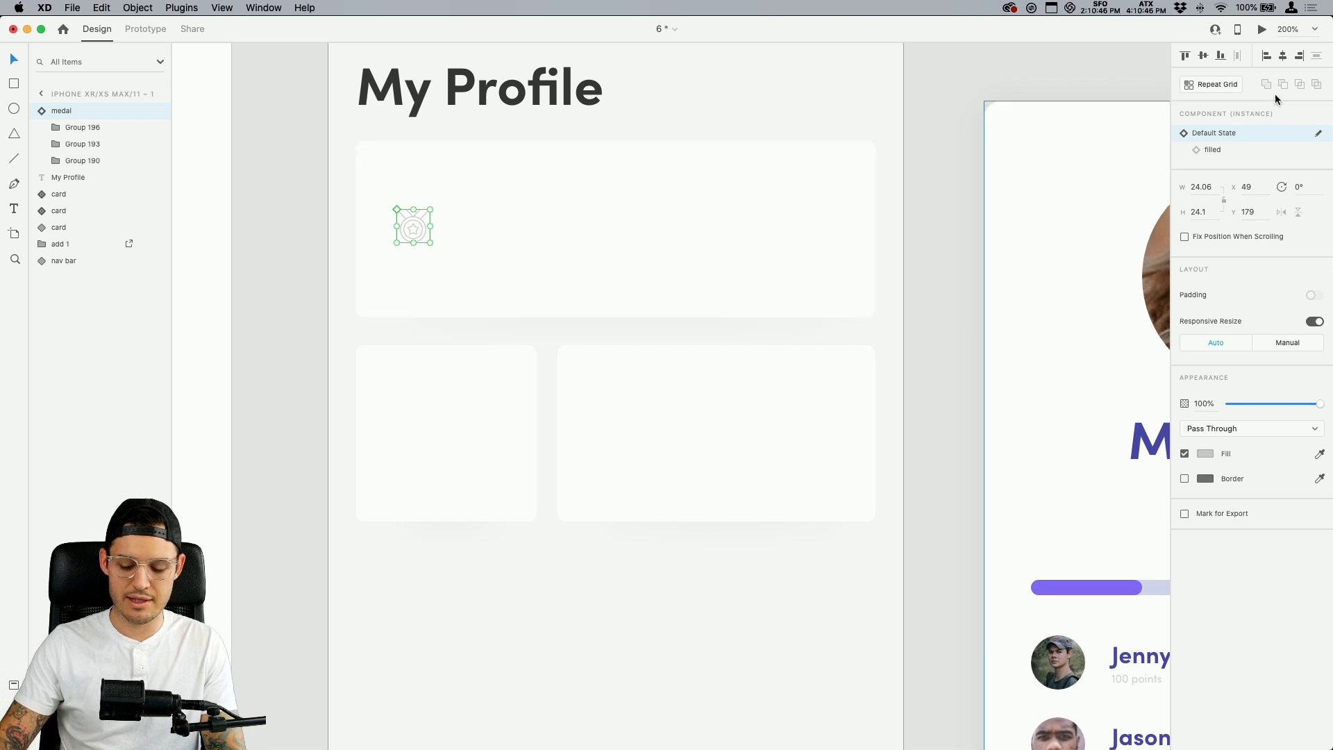
Toggle the medal instance between its filled state and Default State, ending on Default State
click(1213, 150)
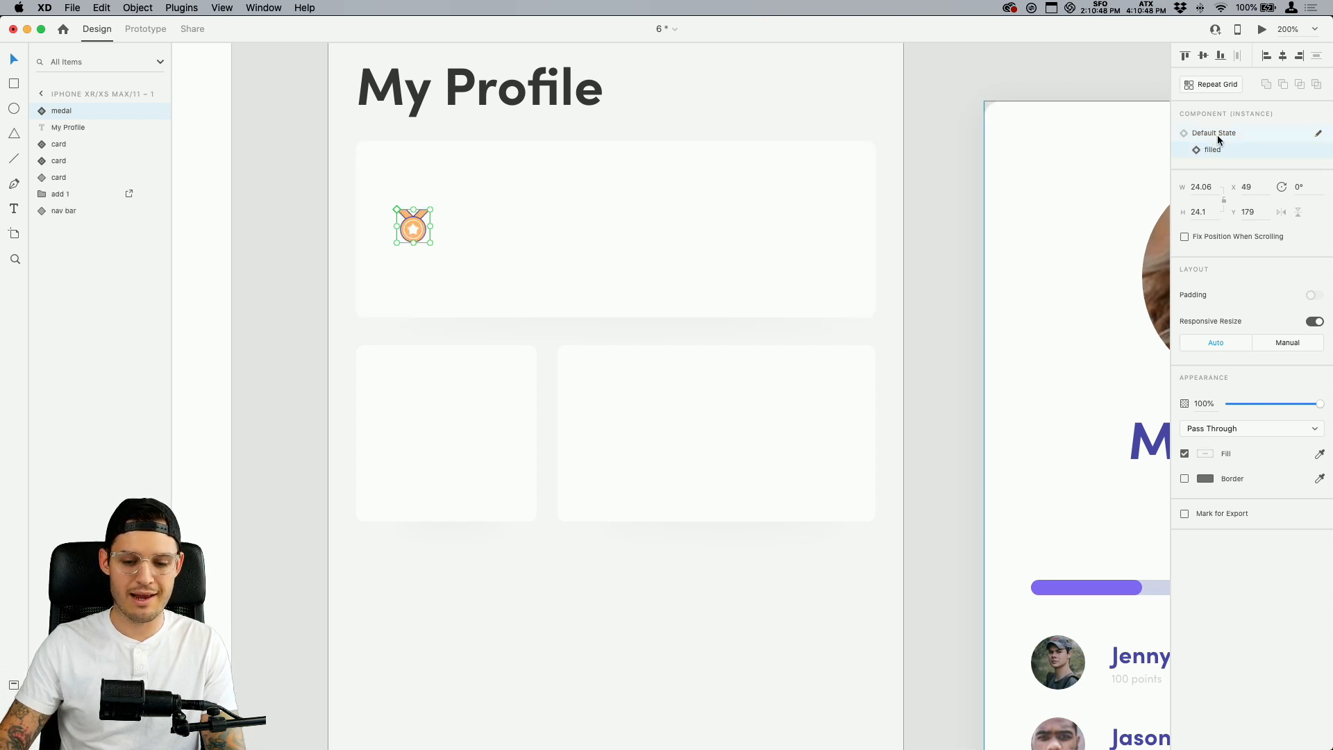
click(1218, 138)
click(1213, 152)
click(1214, 137)
click(1213, 150)
click(1215, 137)
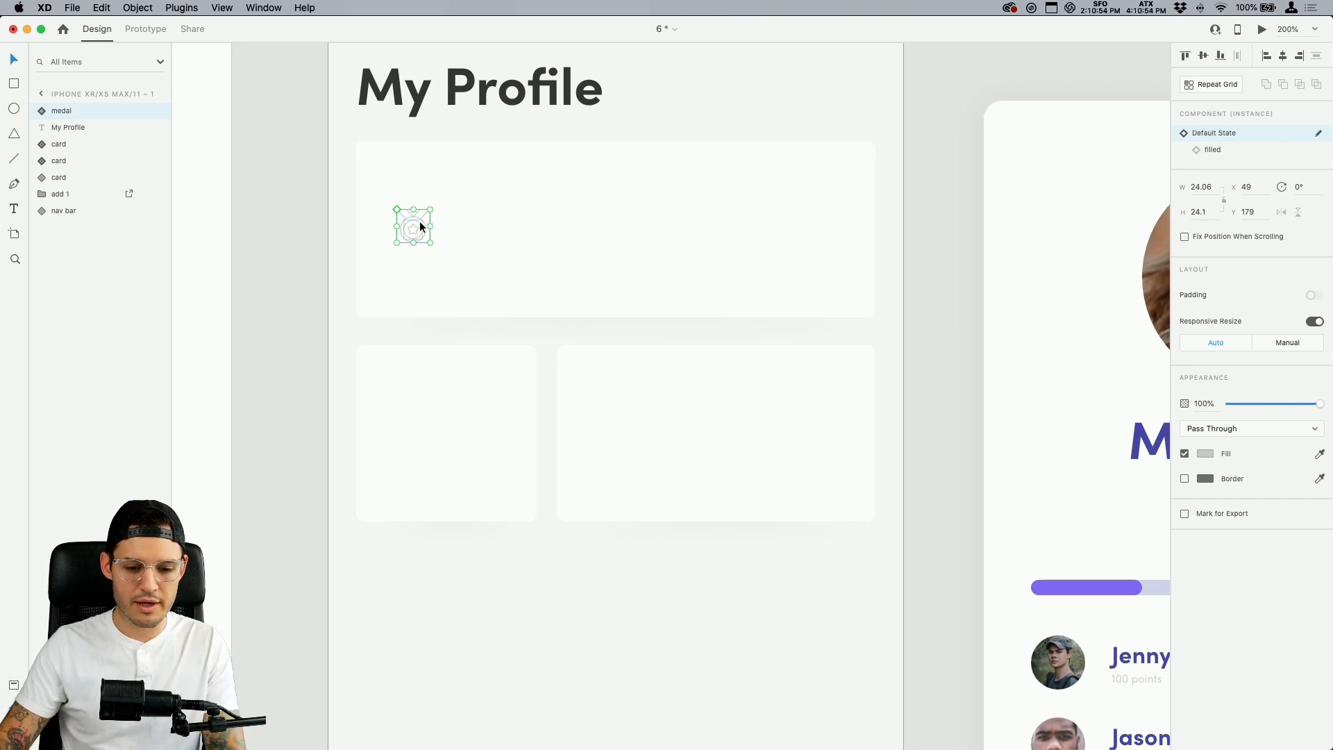
Delete the medal instance from the top card
drag(420, 221, 479, 217)
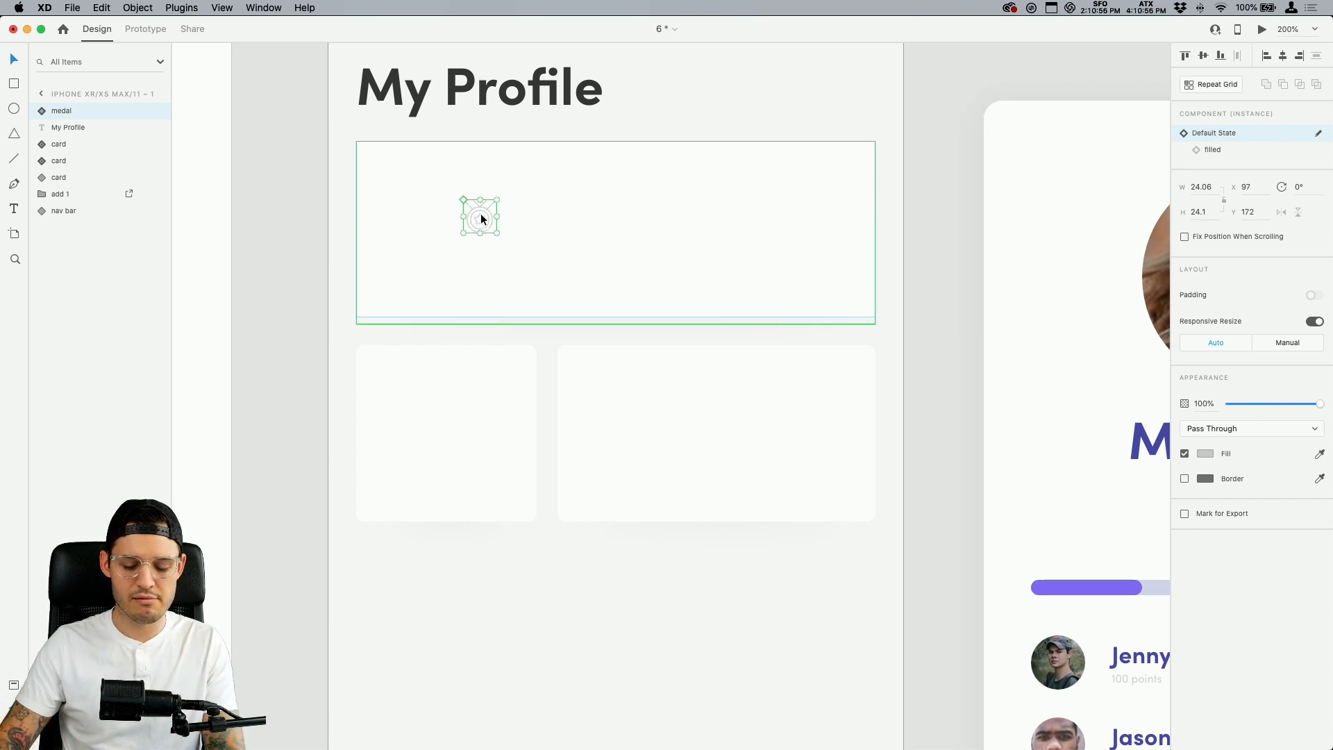
key(Delete)
Cut the woman-with-kettlebells illustration out of the exercise illustration group on the pasteboard
key(super+minus)
key(super+minus)
key(super+minus)
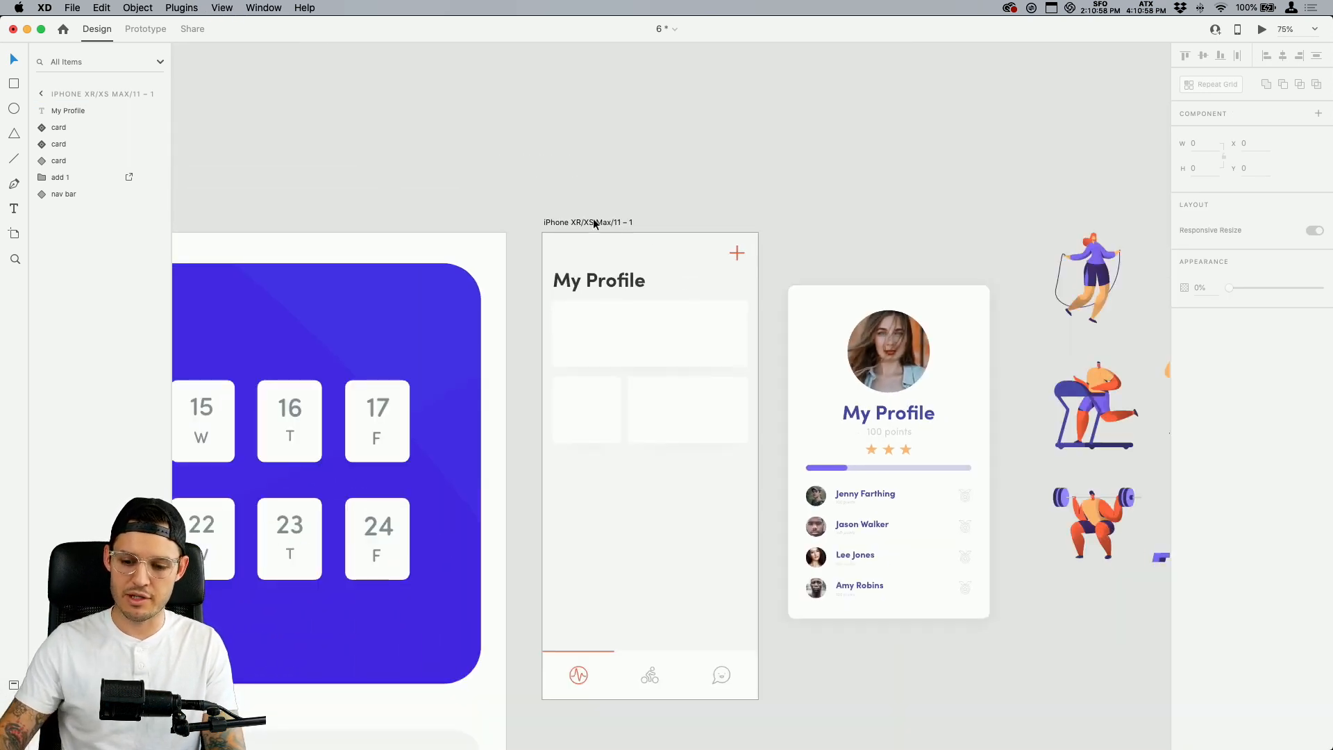
drag(937, 164, 836, 123)
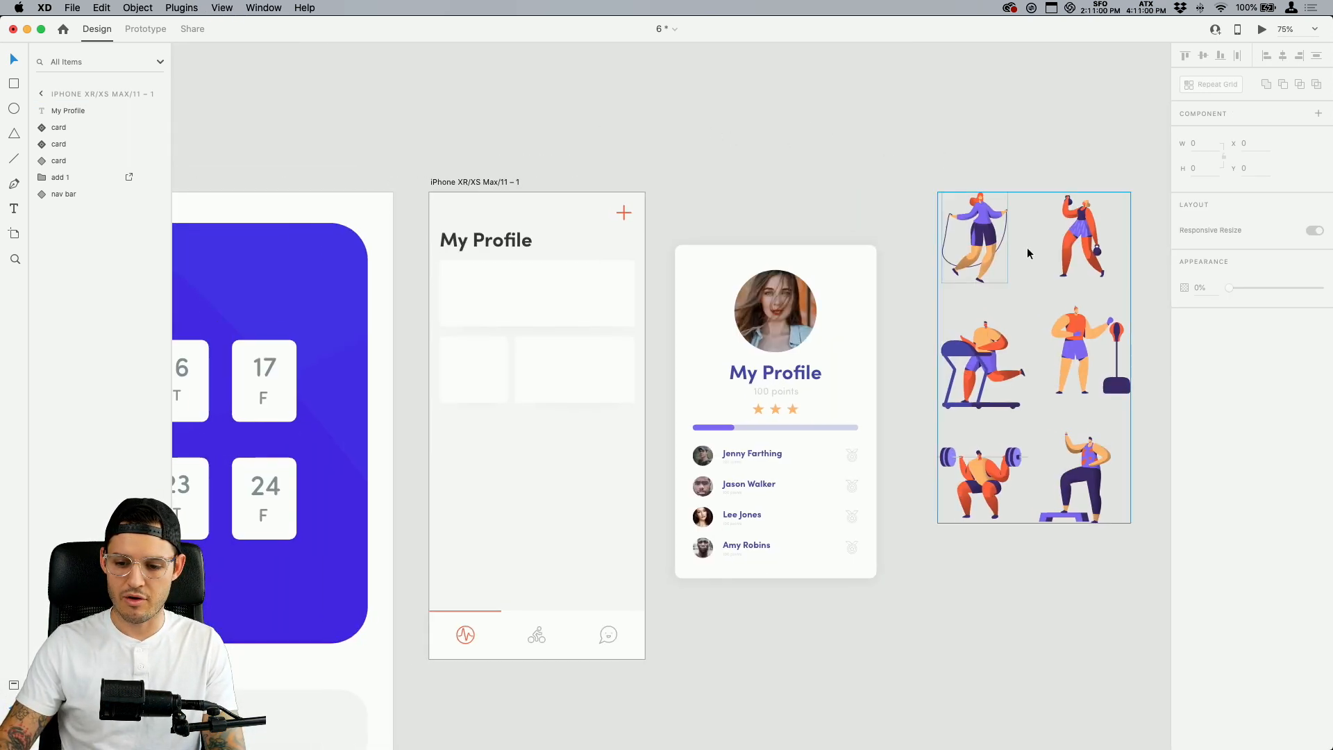
click(1080, 243)
double_click(1083, 236)
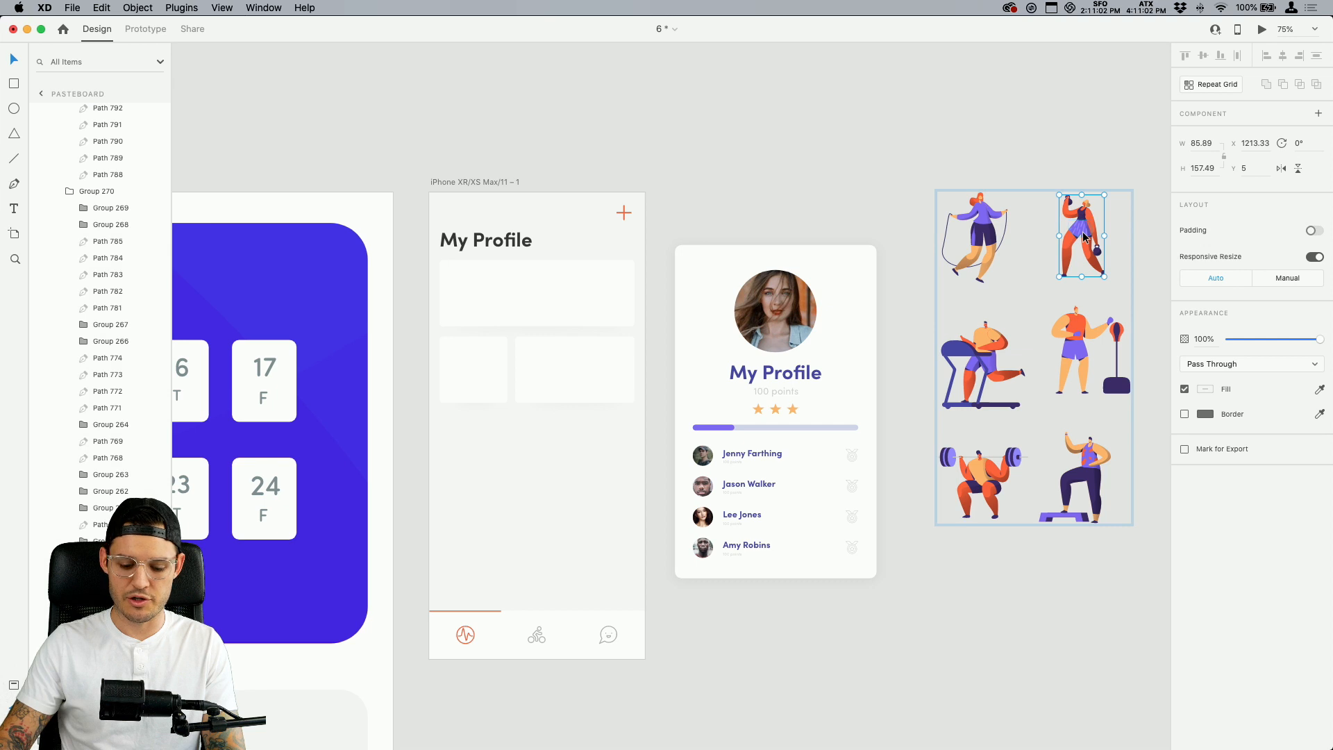
key(super+x)
click(930, 132)
Paste the kettlebell illustration onto the artboard, scale it to about 68 by 124 and place it at the top card's left end
key(z)
drag(411, 154, 654, 410)
key(v)
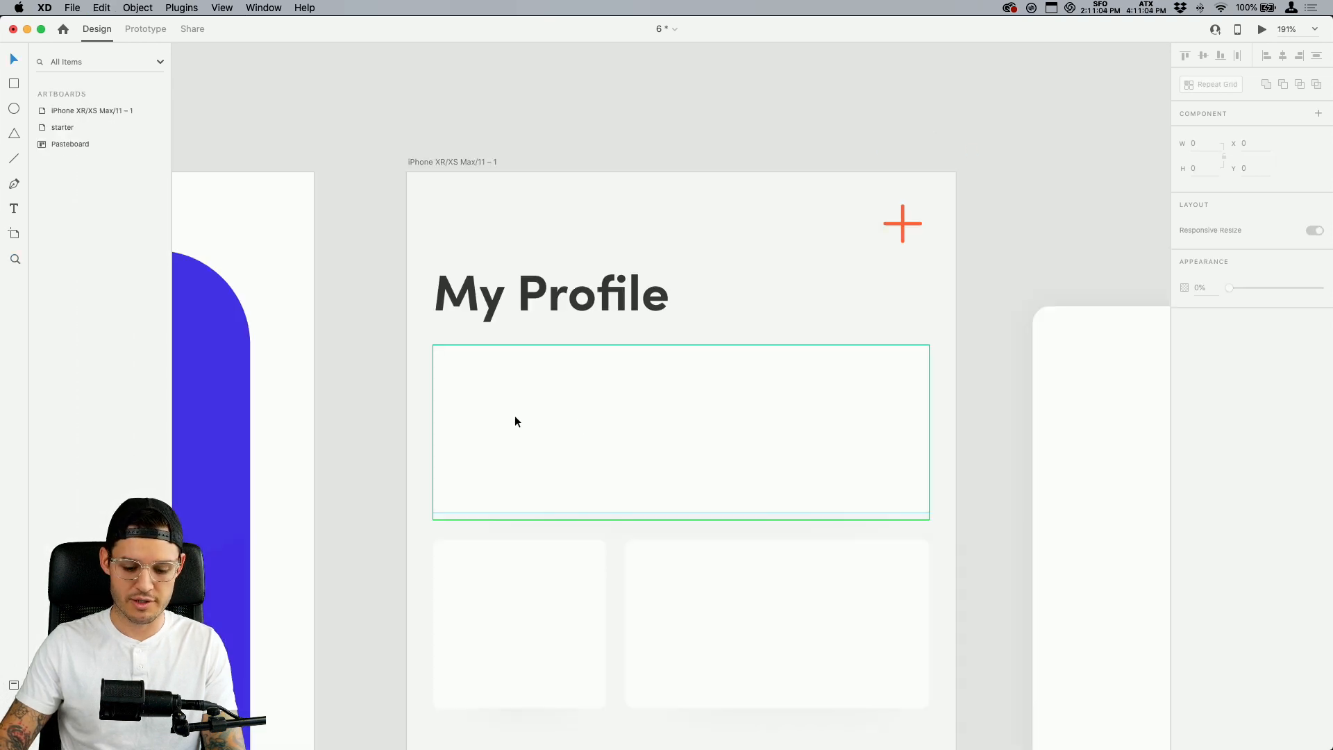
double_click(514, 420)
click(390, 364)
click(530, 417)
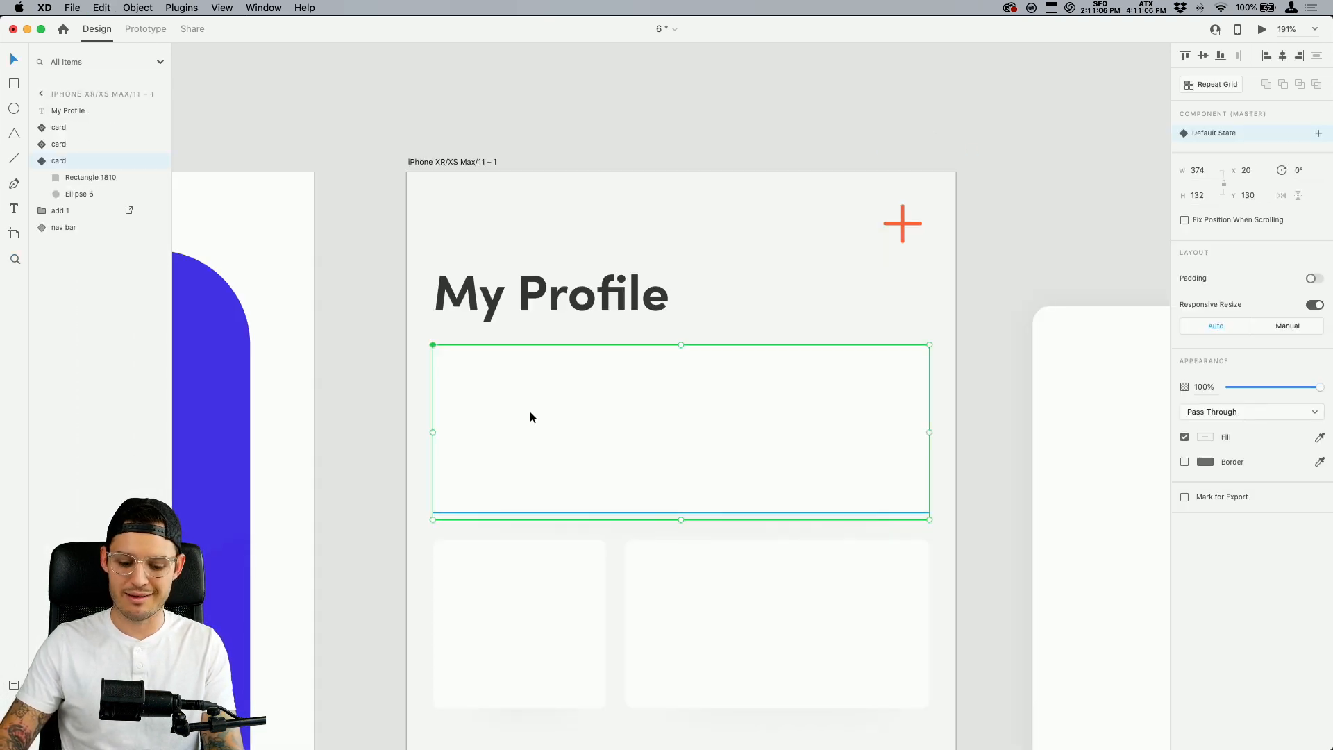
key(super+v)
drag(750, 364, 562, 340)
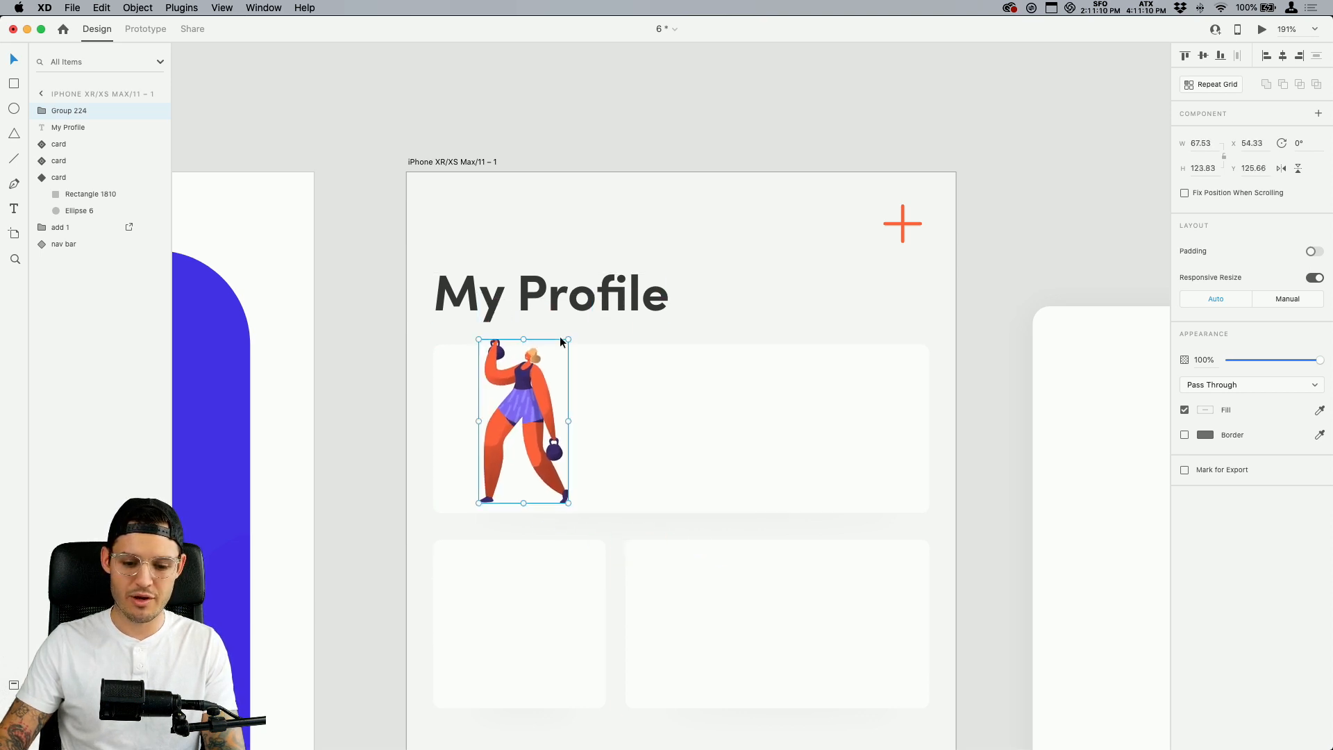
drag(527, 399, 504, 401)
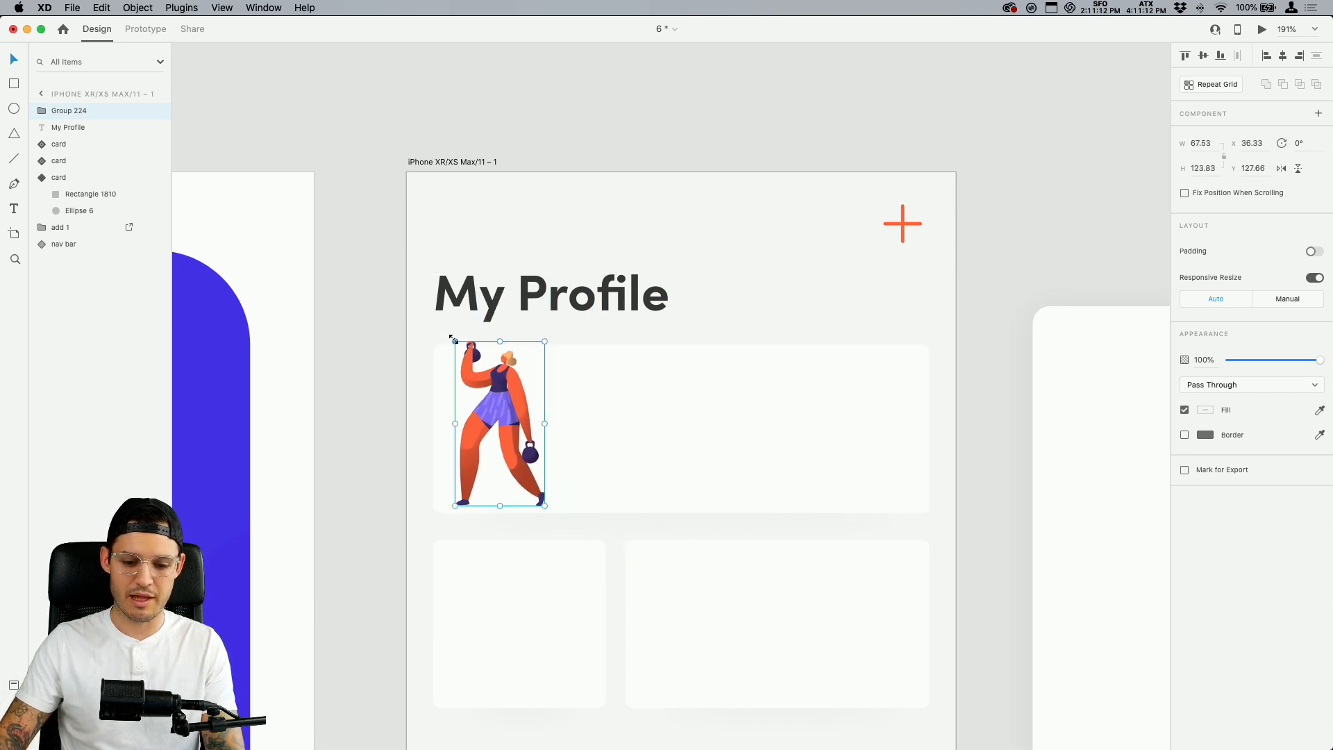
Enlarge the kettlebell illustration to about 70 by 129 at X 38, Y 122, and move the "My Profile" heading up to Y 71
drag(451, 339, 490, 298)
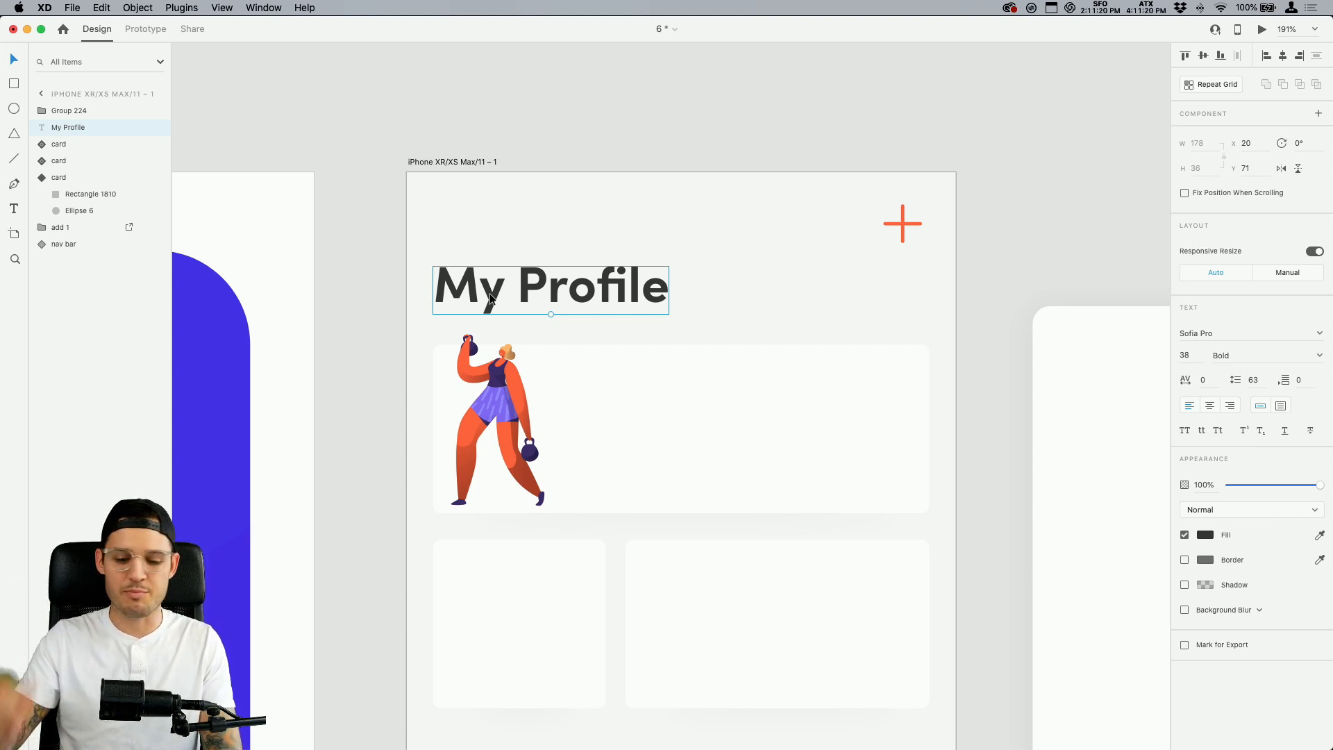
click(527, 370)
drag(528, 370, 533, 370)
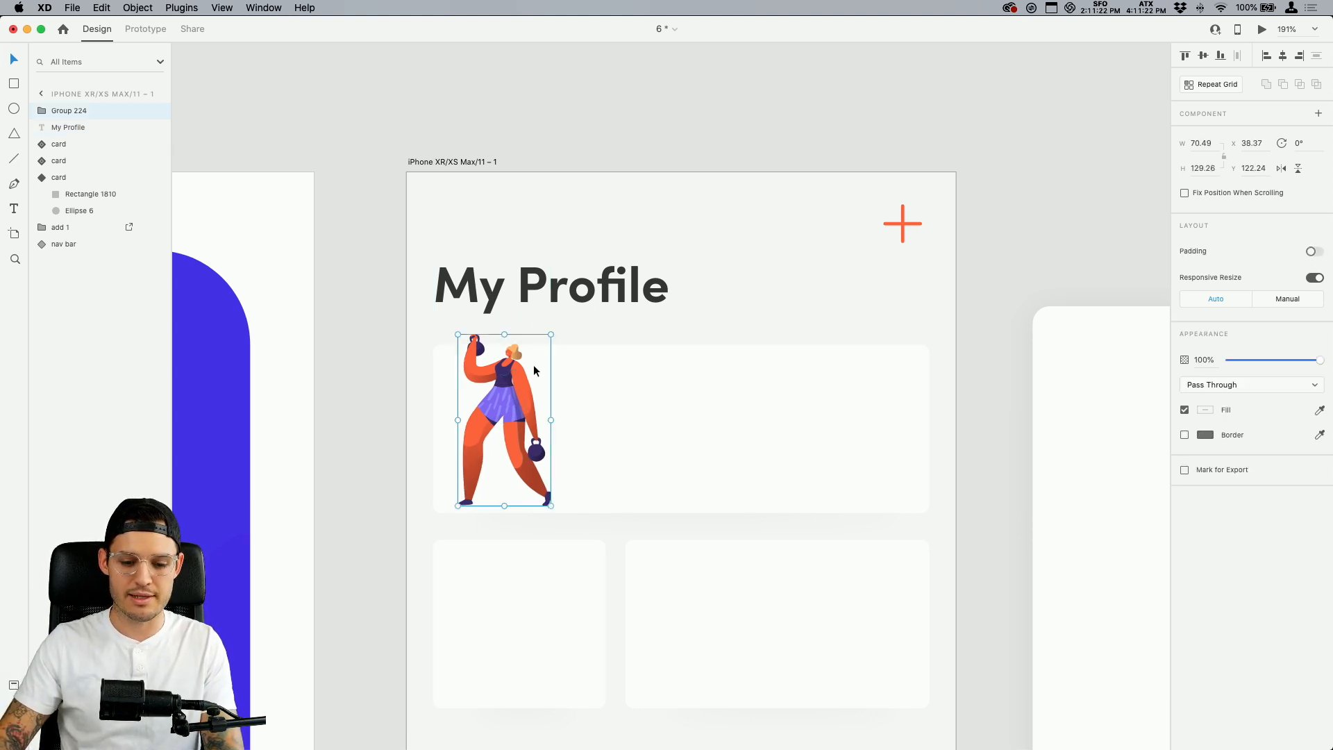
click(556, 298)
click(545, 399)
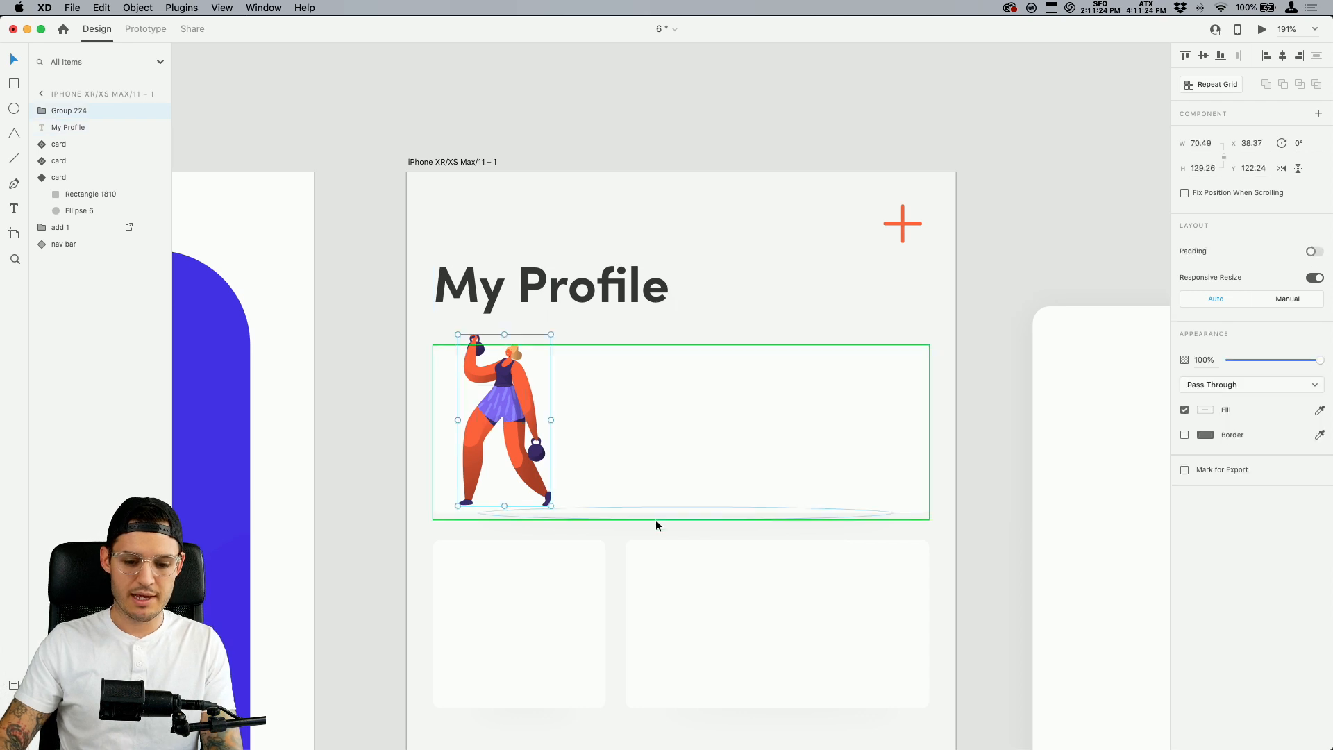
Duplicate the heading into the top card at X 127, Y 158 with size 23, and change its text to "Training"
drag(582, 329, 655, 394)
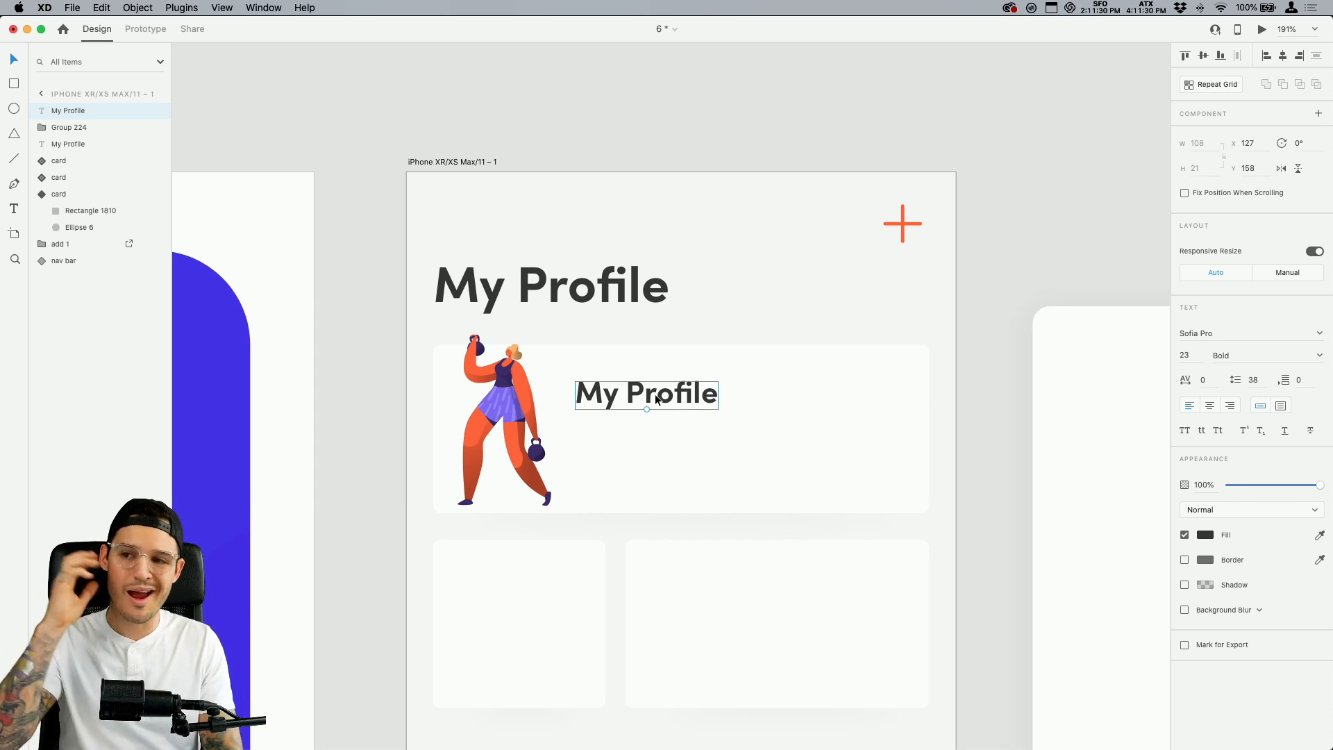
double_click(668, 393)
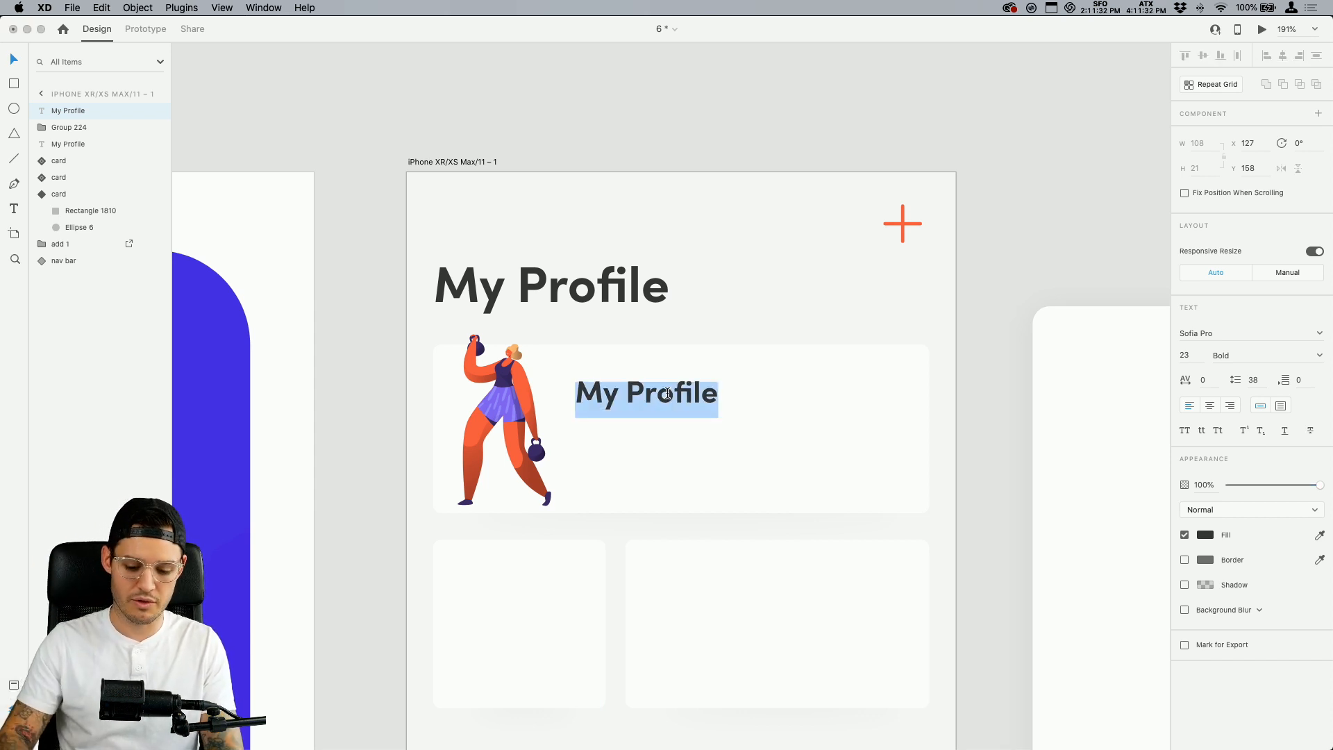
text(Training)
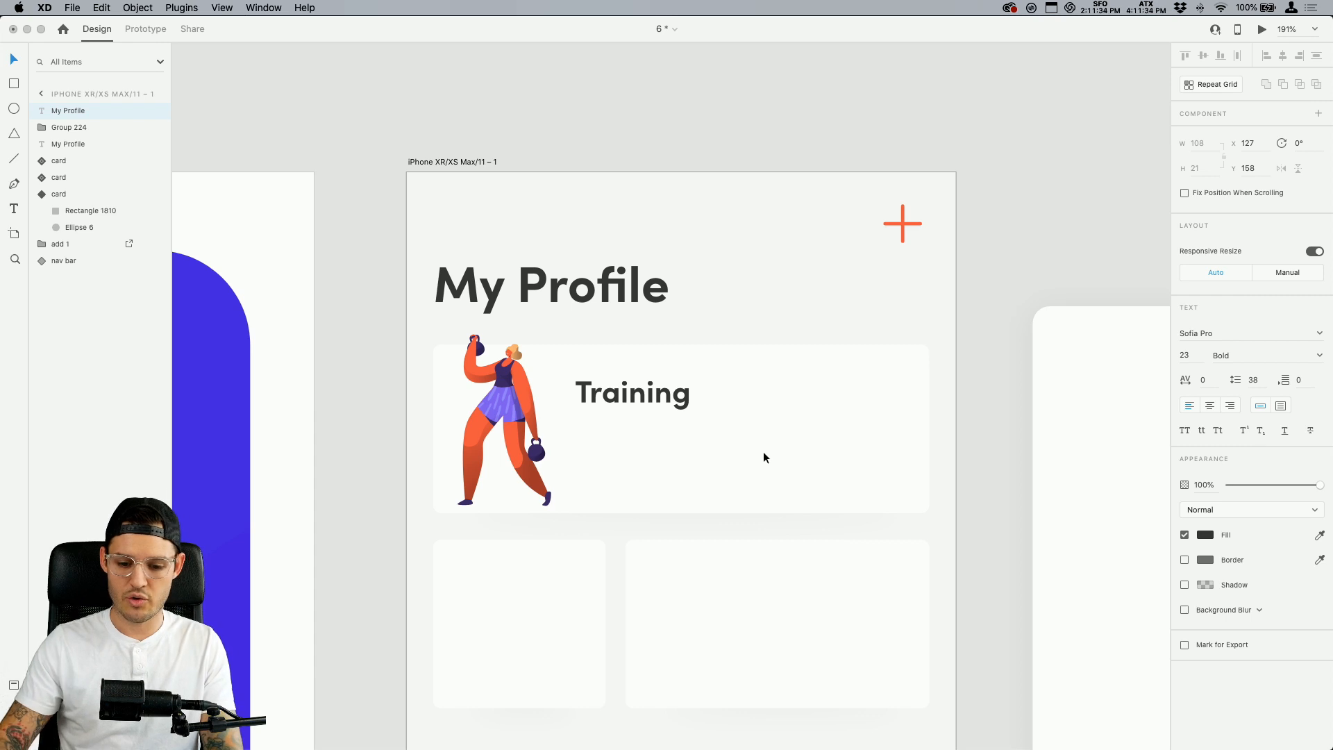
key(Escape)
Duplicate the "Training" text below itself at Y 187 and change the copy to "6:35"
drag(646, 393, 645, 433)
double_click(642, 431)
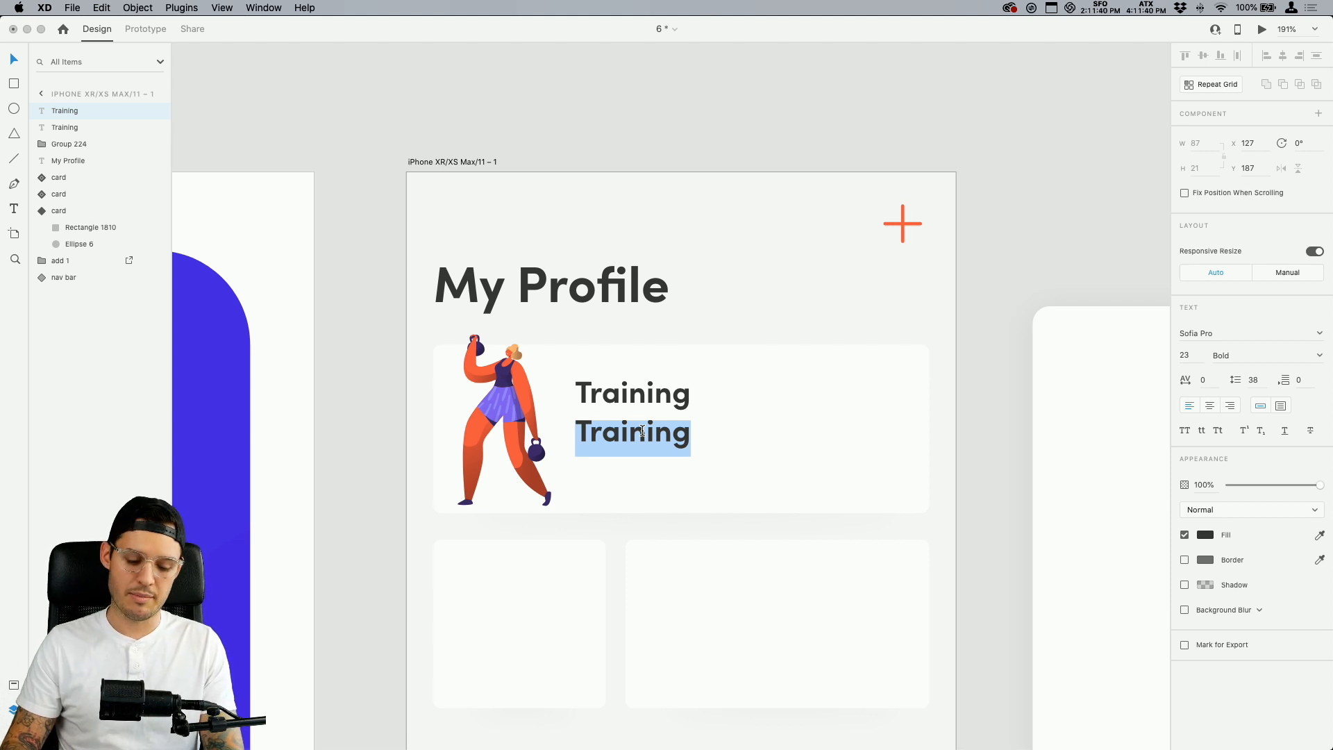
text(6)
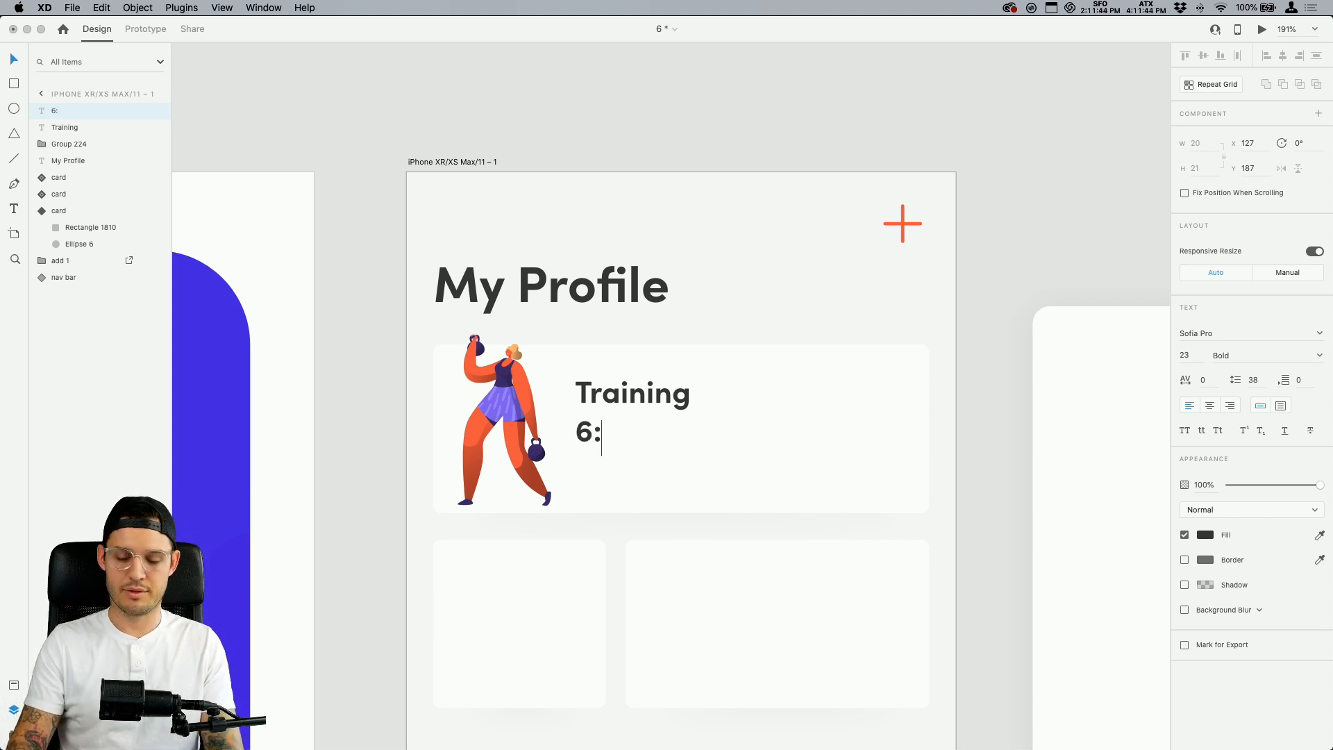
text(:35)
click(716, 477)
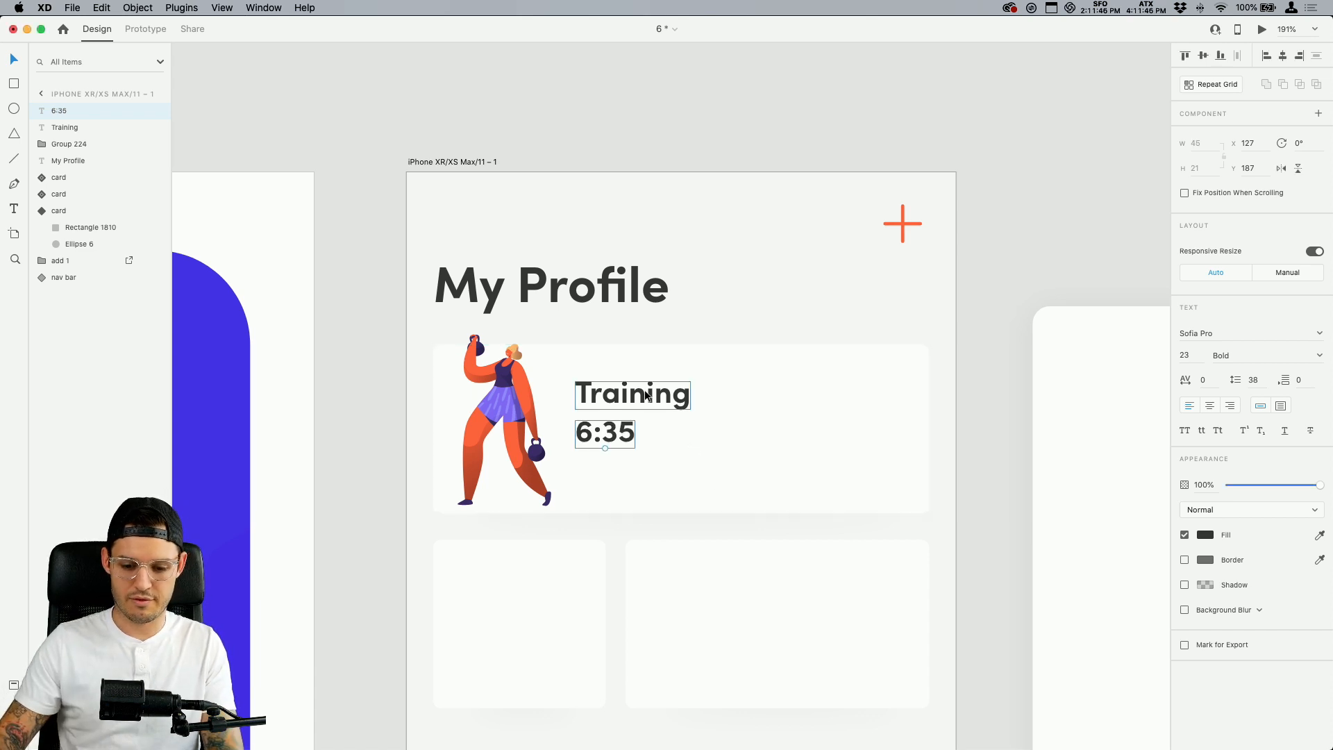
Restyle the "Training" text as a size 10 Regular label with a lighter grey swatch fill
double_click(646, 392)
click(798, 448)
drag(634, 409, 634, 394)
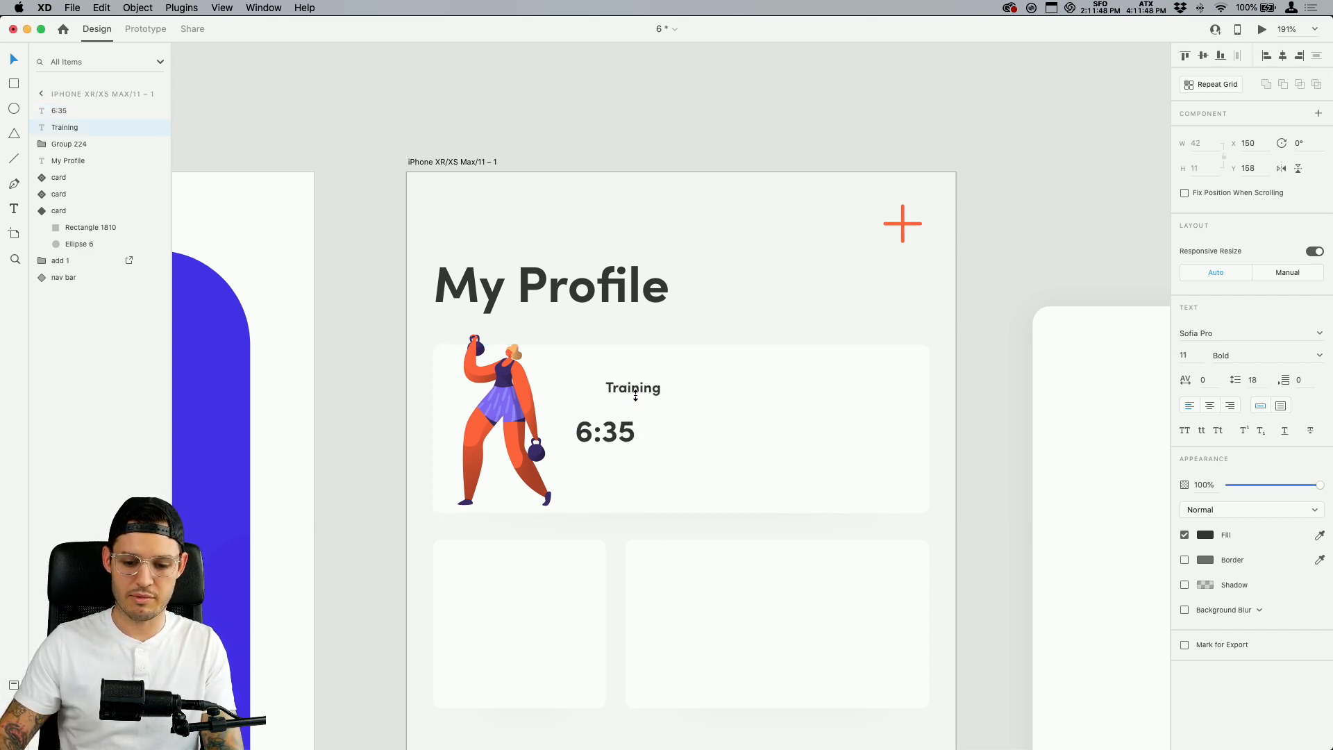
click(1320, 357)
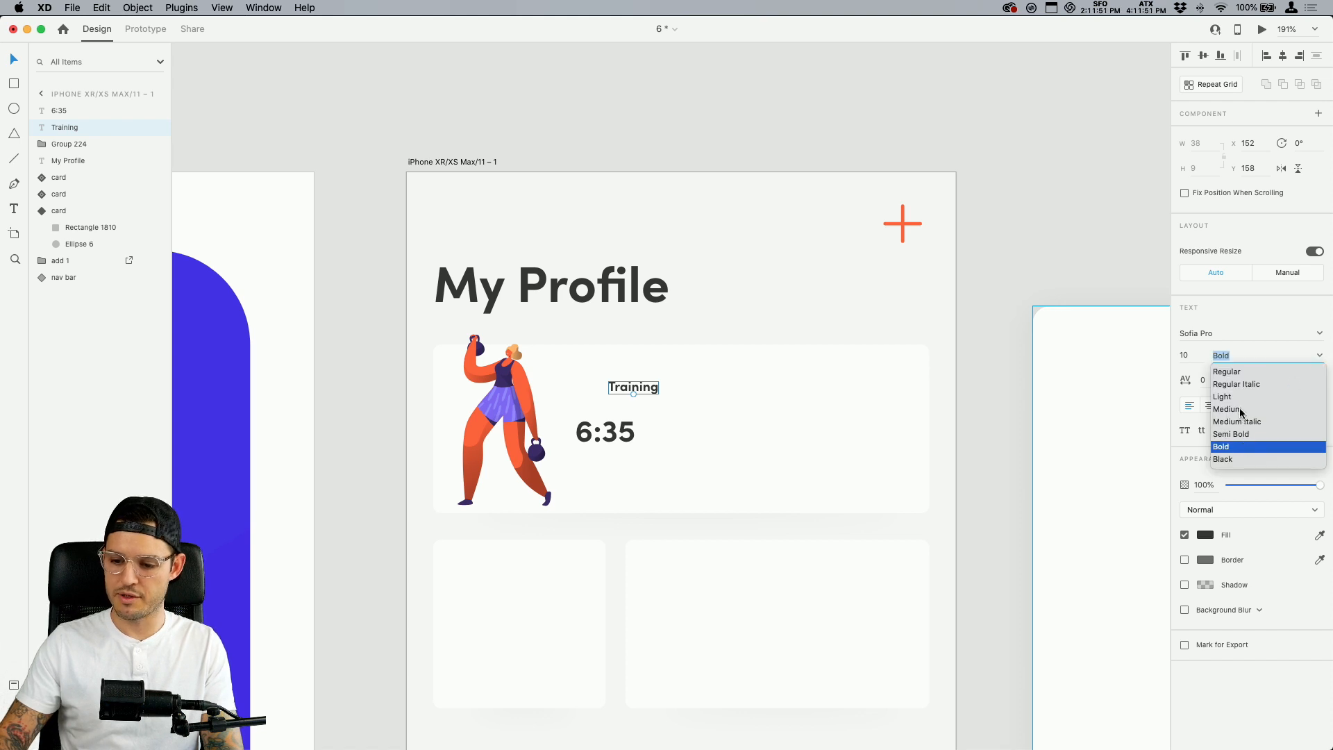
click(1226, 371)
click(1206, 536)
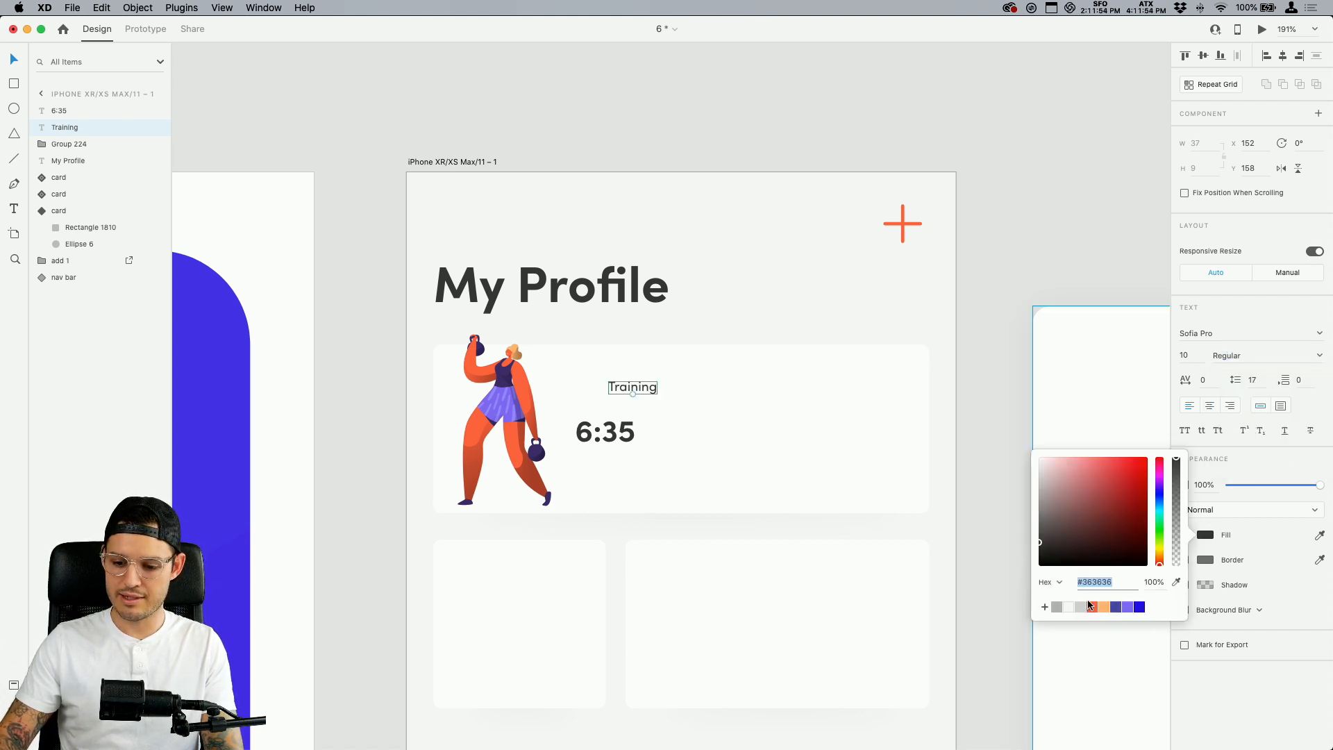
click(1058, 610)
Left-align "6:35" with the "Training" label beside the illustration and tighten the gap, placing "6:35" at X 120, Y 173
click(586, 432)
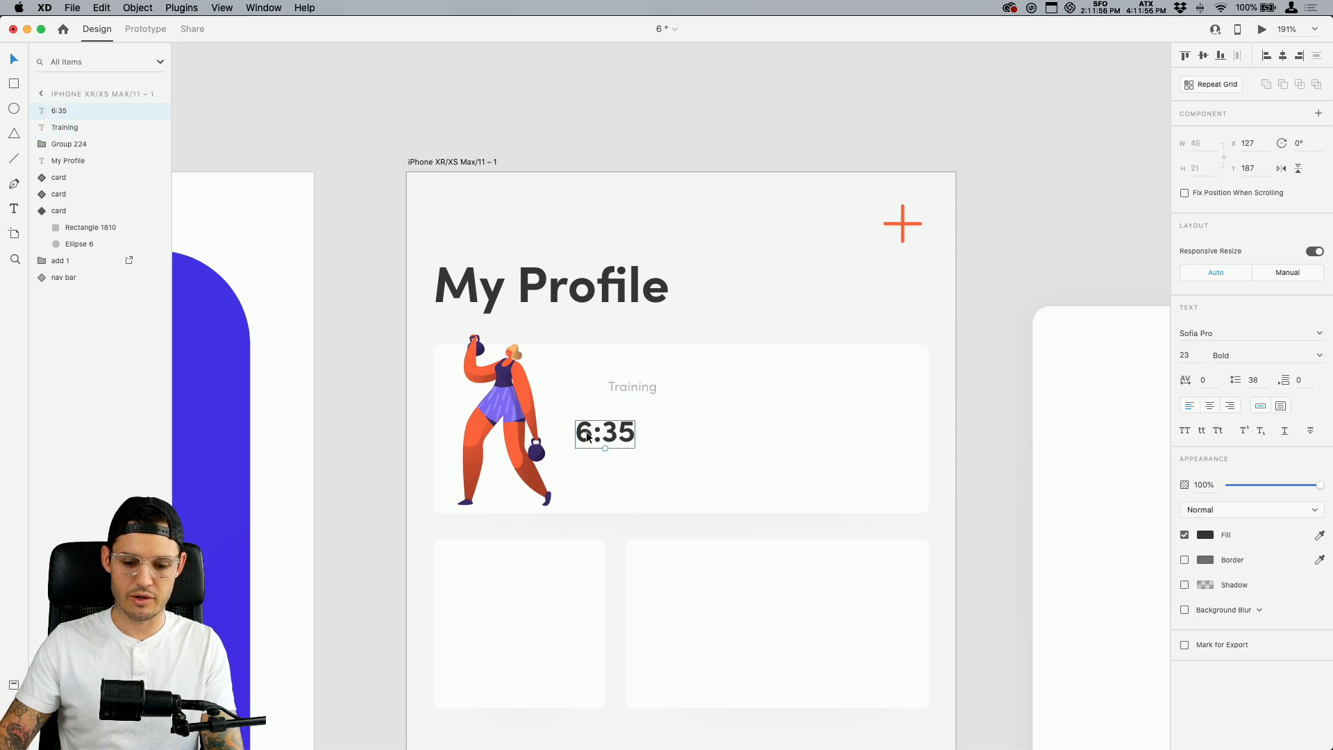
drag(587, 431, 585, 390)
shift+click(628, 390)
click(632, 422)
click(611, 419)
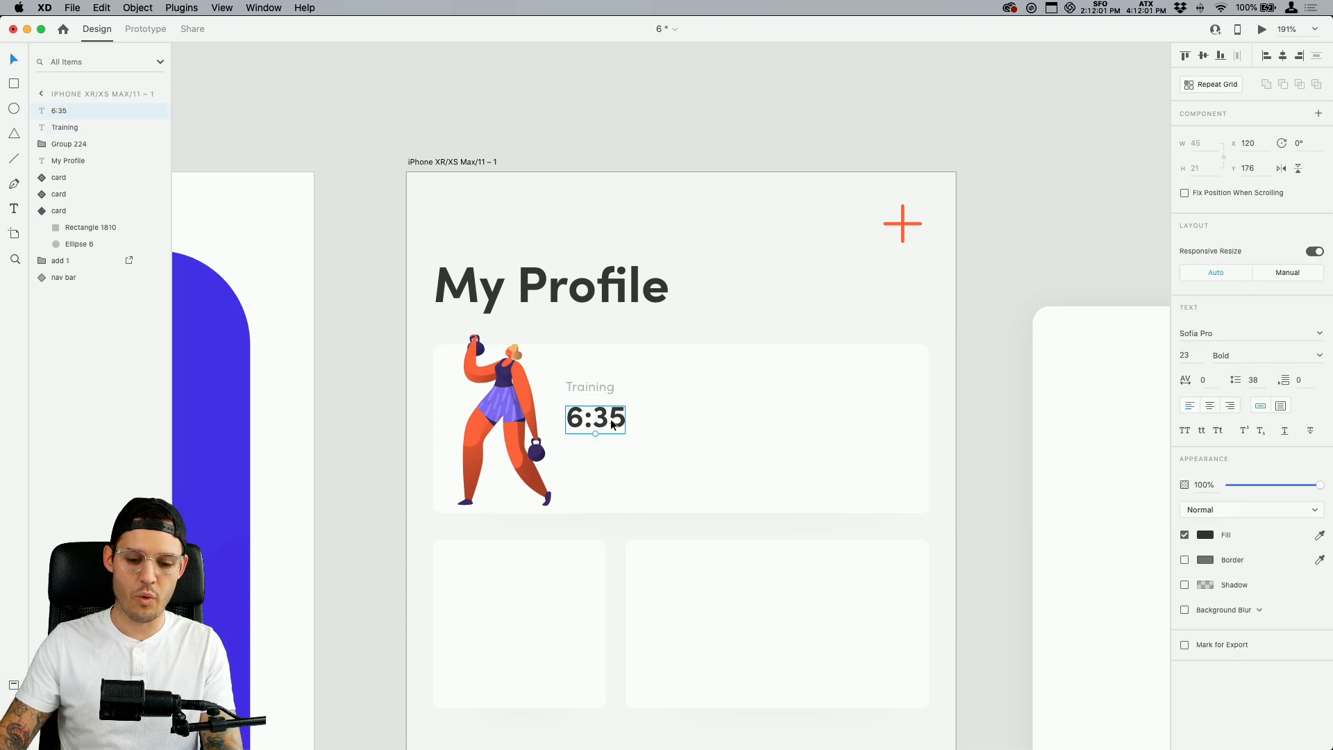
key(Up)
key(Up)
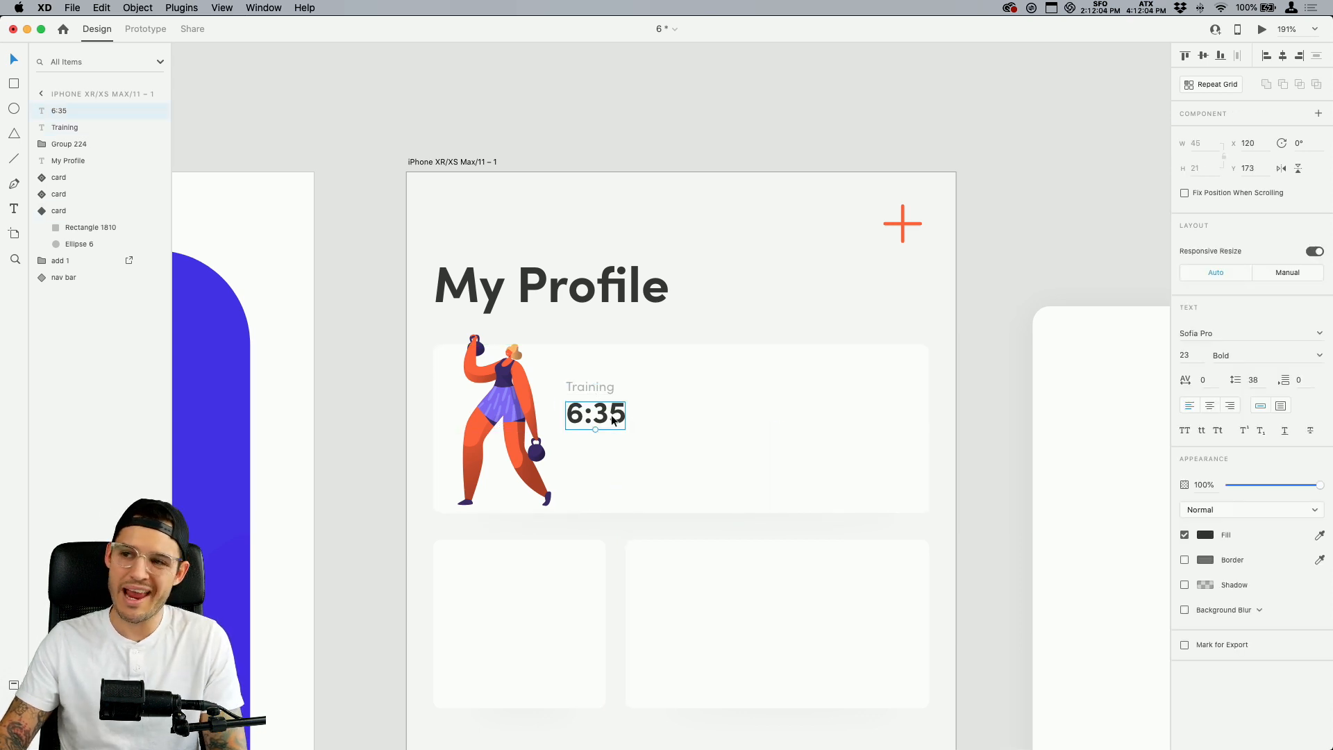
Enlarge the "6:35" text and shift it together with the "Training" label away from the illustration
drag(597, 436, 660, 442)
shift+click(591, 388)
click(609, 377)
Change the duplicated label under "6:35" to "hours" and align it with the number's right edge at X 182, Y 200
double_click(660, 443)
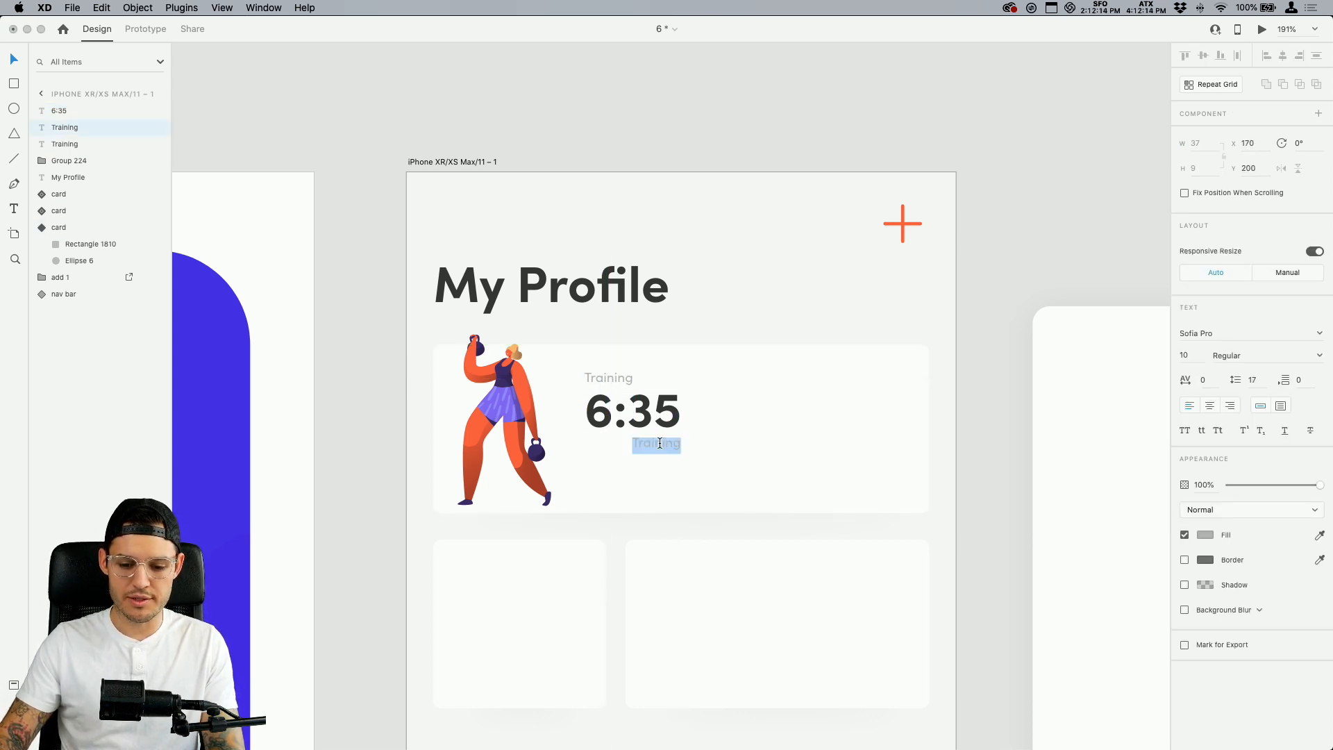
text(hours)
key(Escape)
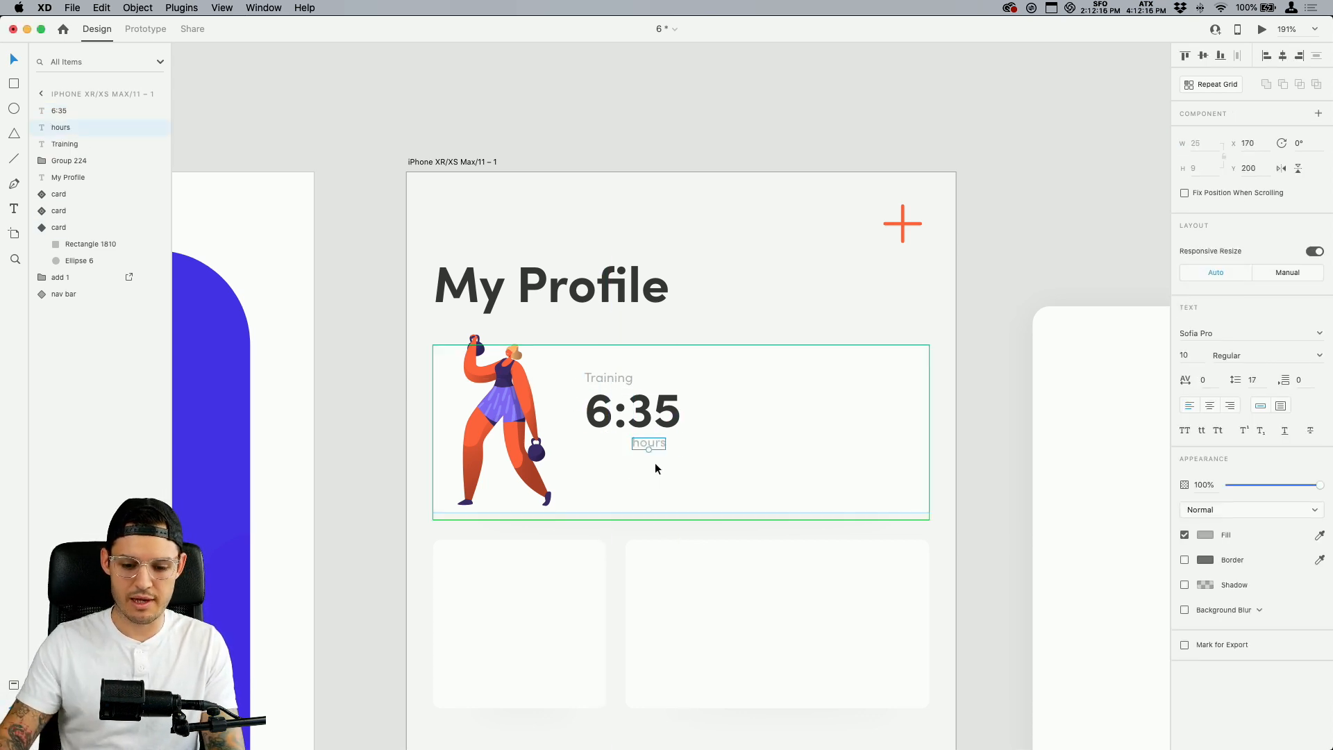
drag(653, 442, 665, 442)
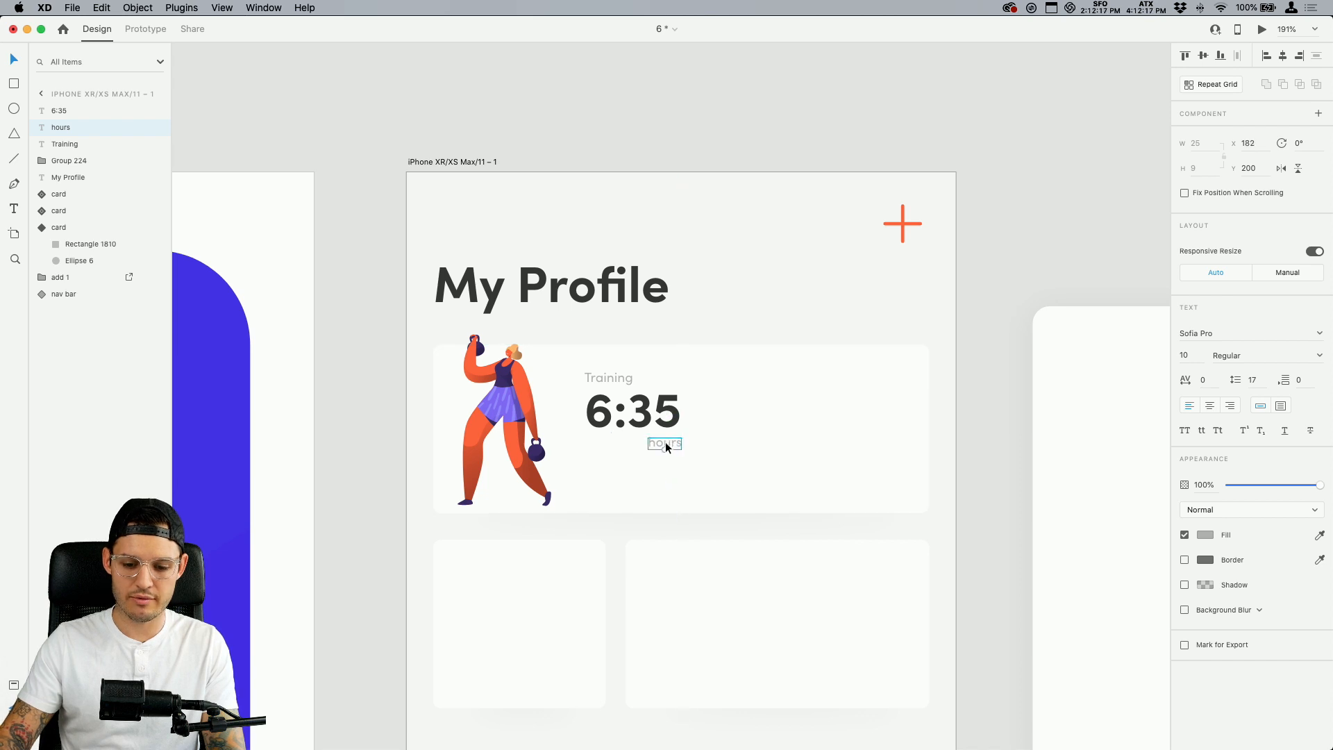
Group the "Training", "6:35" and "hours" texts and move the group up slightly at X 134
shift+click(637, 410)
shift+click(614, 380)
key(super+g)
mouse_move(602, 408)
mouse_down()
mouse_move(604, 438)
mouse_move(606, 409)
mouse_up()
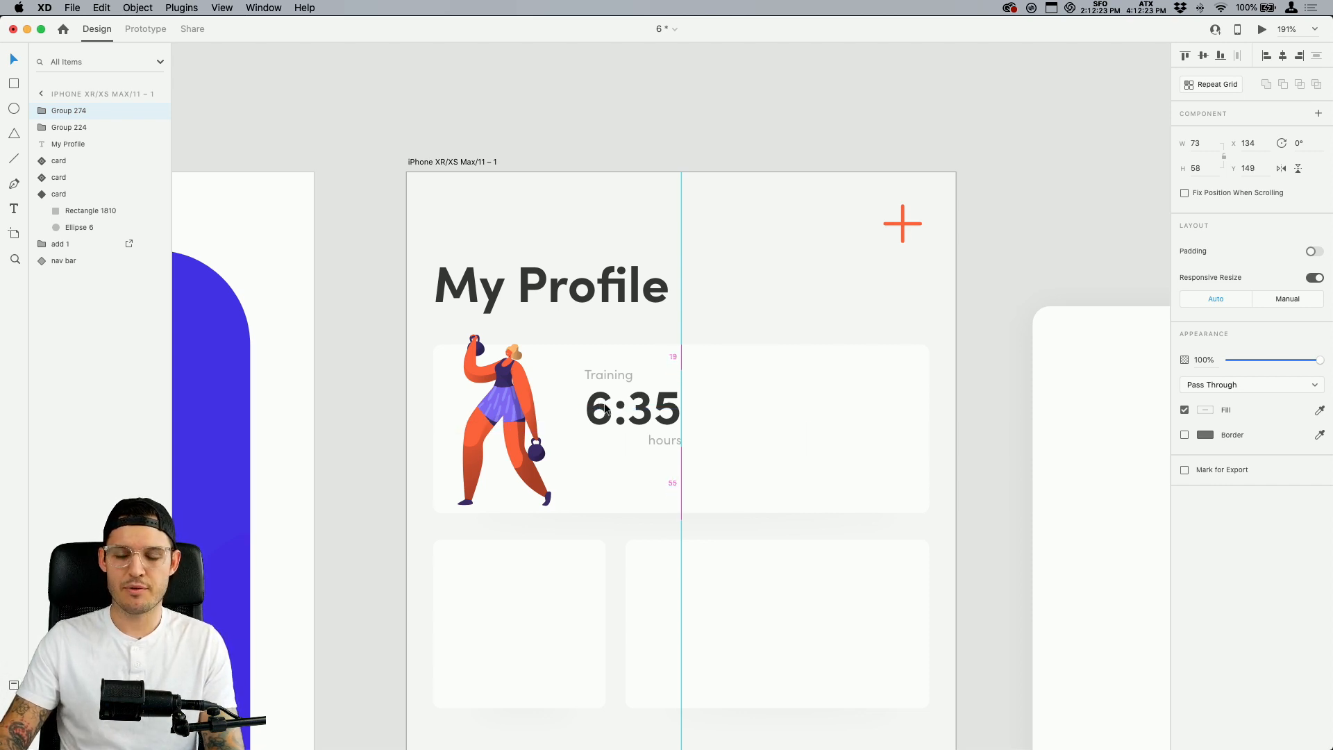
Duplicate the "Training" label near the top card's right end at X 322, Y 190, and take the copy out of the text group
double_click(608, 377)
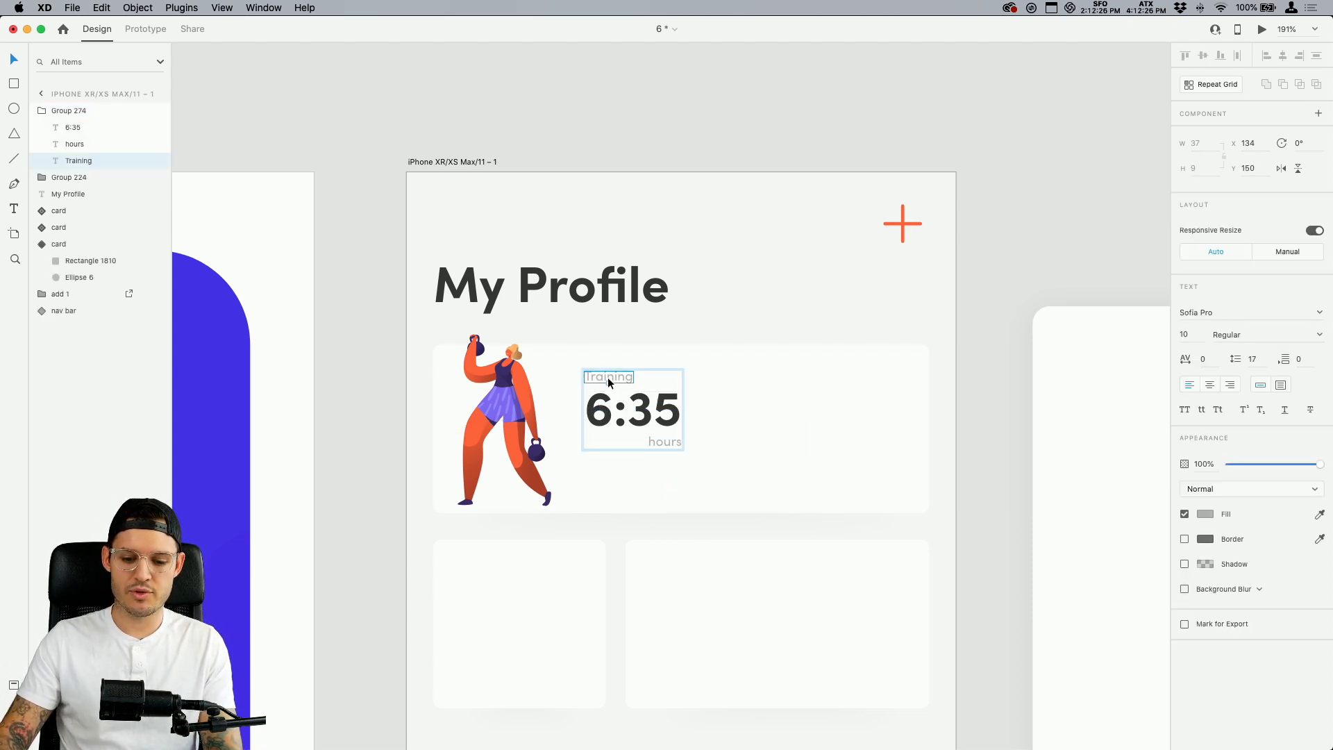
alt+drag(607, 377, 852, 432)
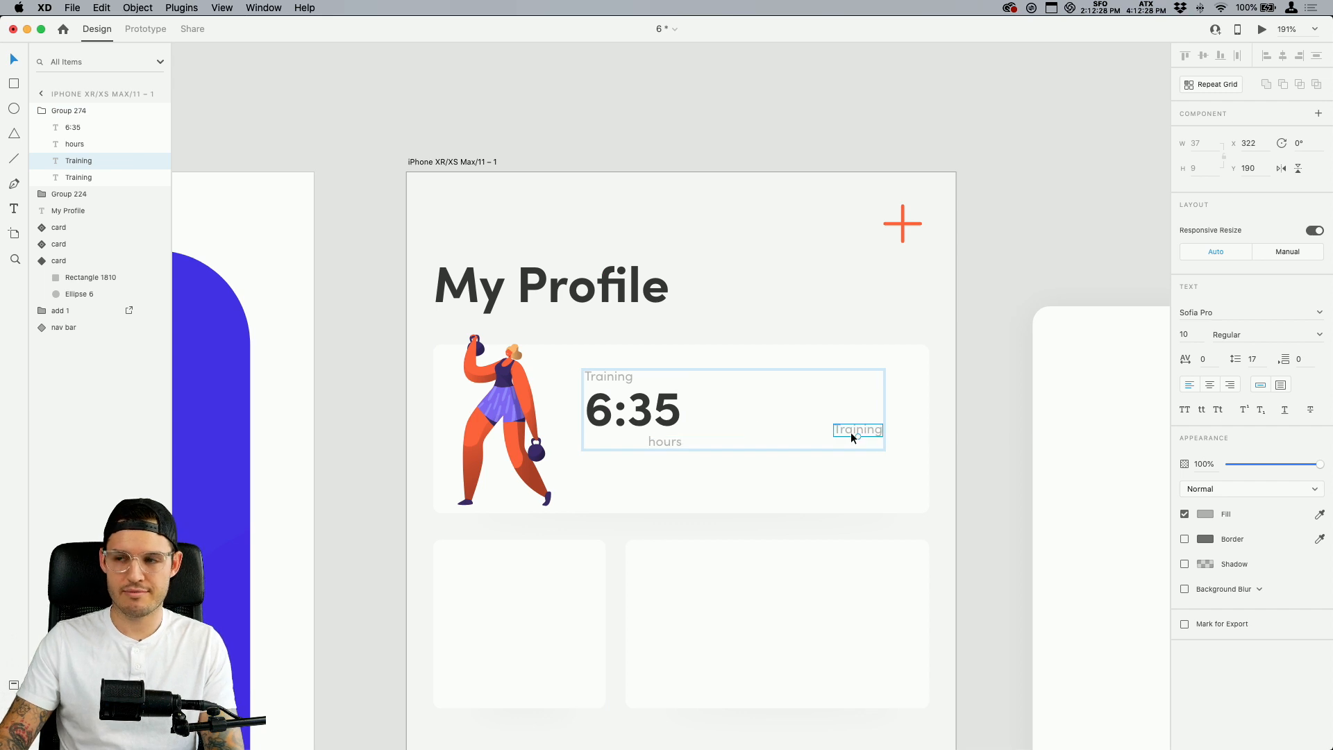
key(super+x)
click(855, 434)
key(super+v)
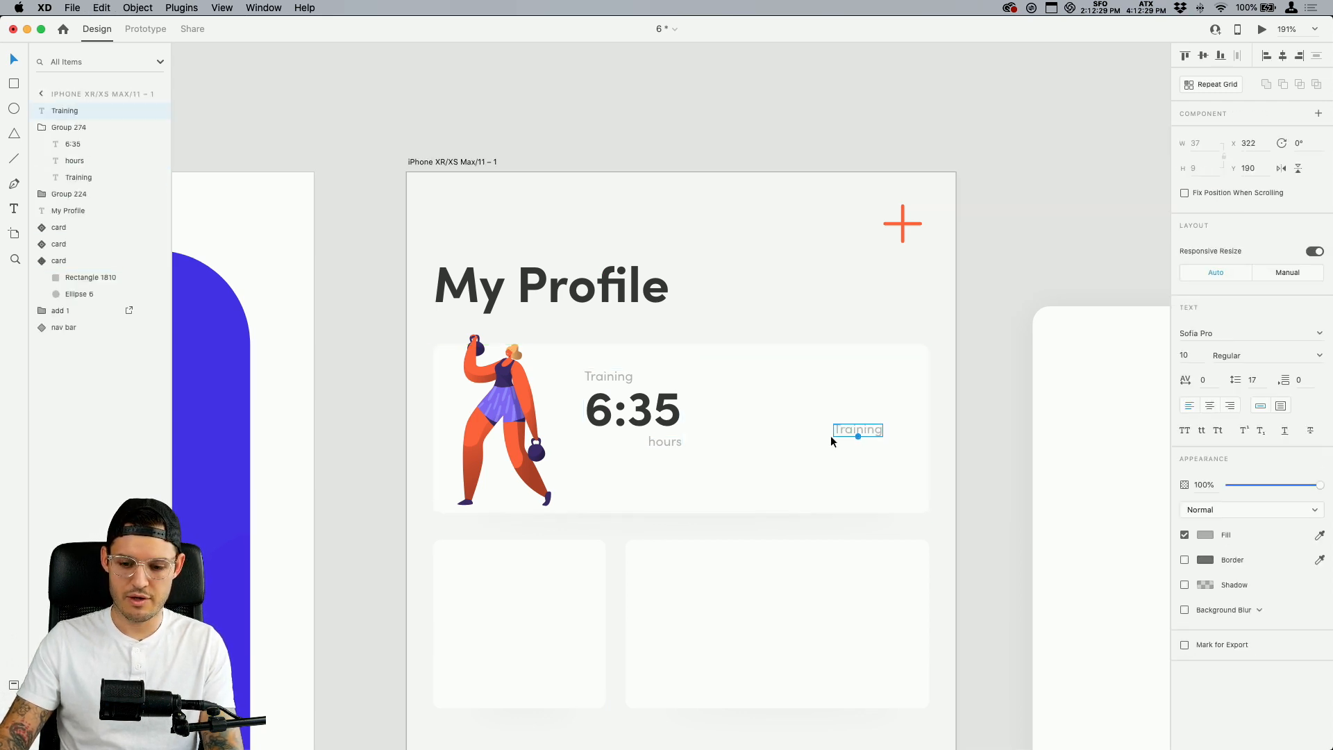
Delete the duplicated "Training" label near the right end of the top card
double_click(861, 430)
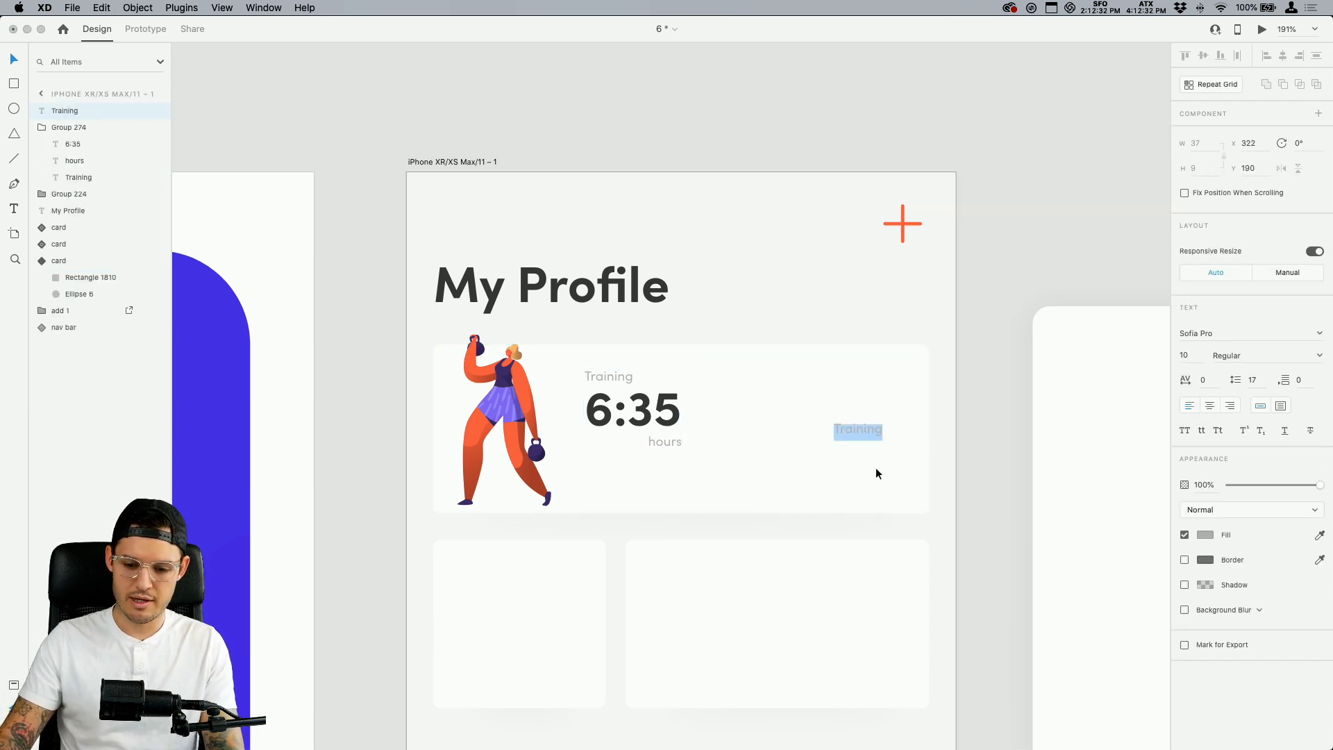
key(Escape)
key(BackSpace)
Copy the "6:35" text outside its group and place it near the card's right end, reduced to size 20
super+click(635, 410)
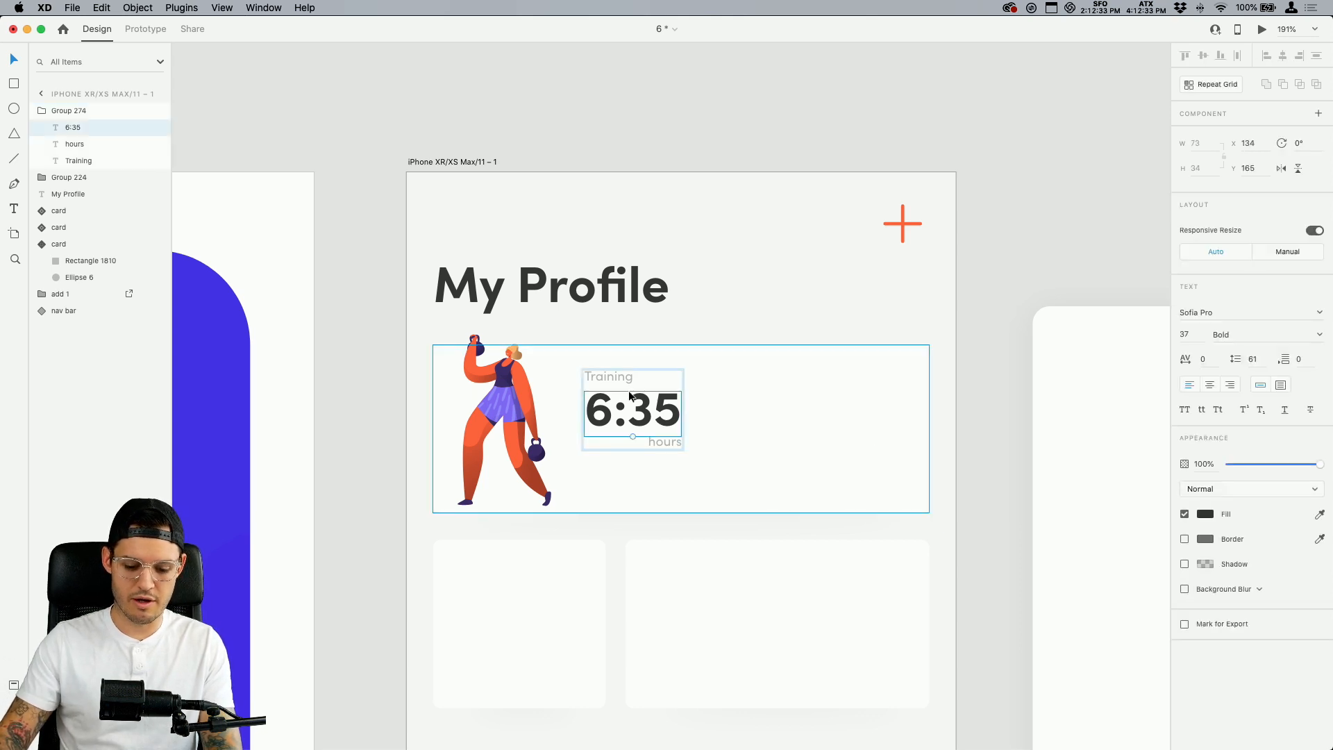
key(super+c)
click(859, 418)
key(super+v)
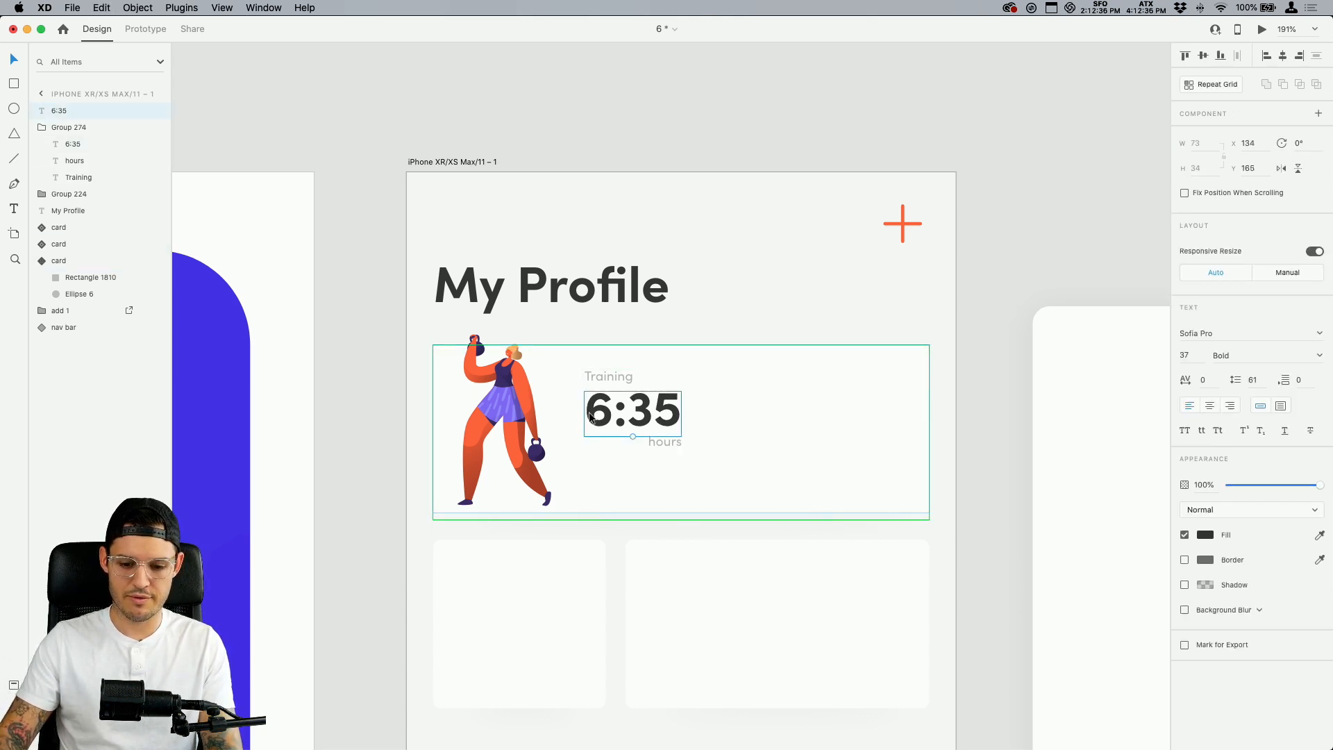
drag(589, 416, 847, 439)
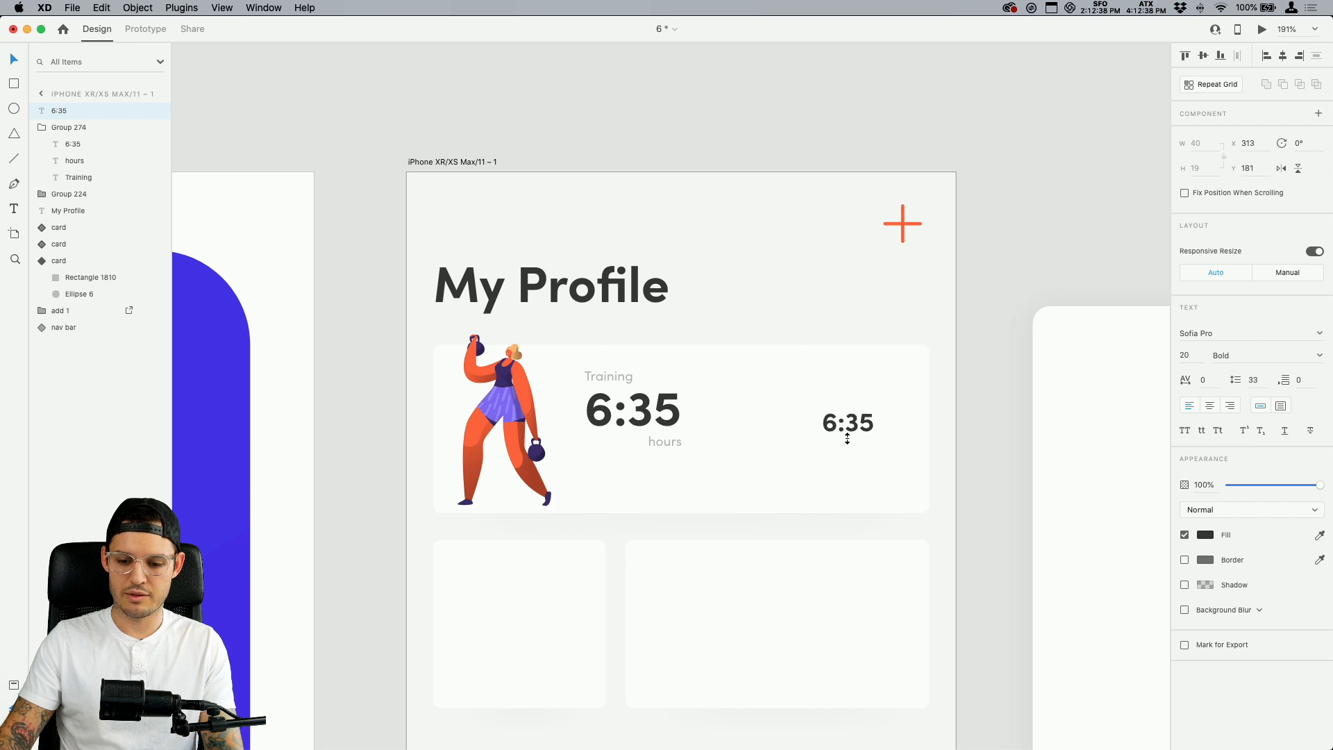
Change the small "6:35" copy to "75%" and move it to X 302, Y 187
double_click(852, 427)
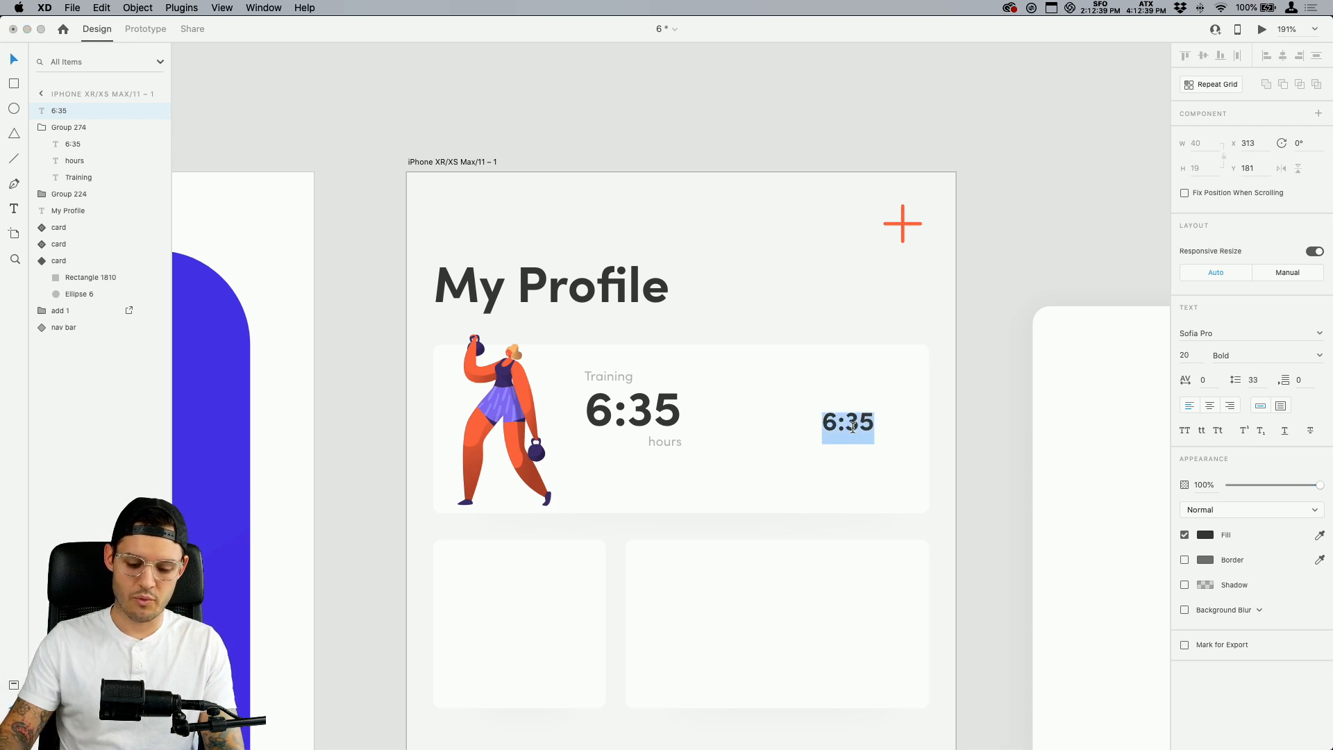
text(75)
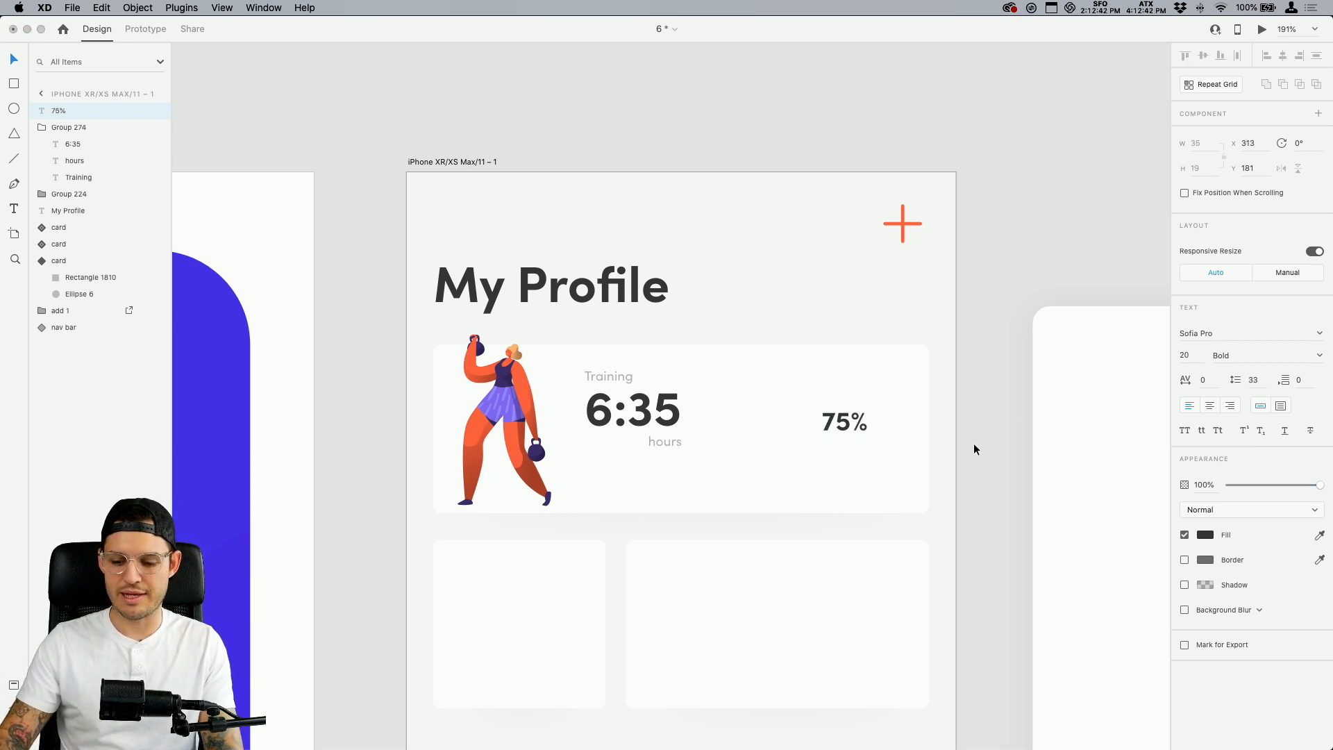
drag(849, 422, 853, 434)
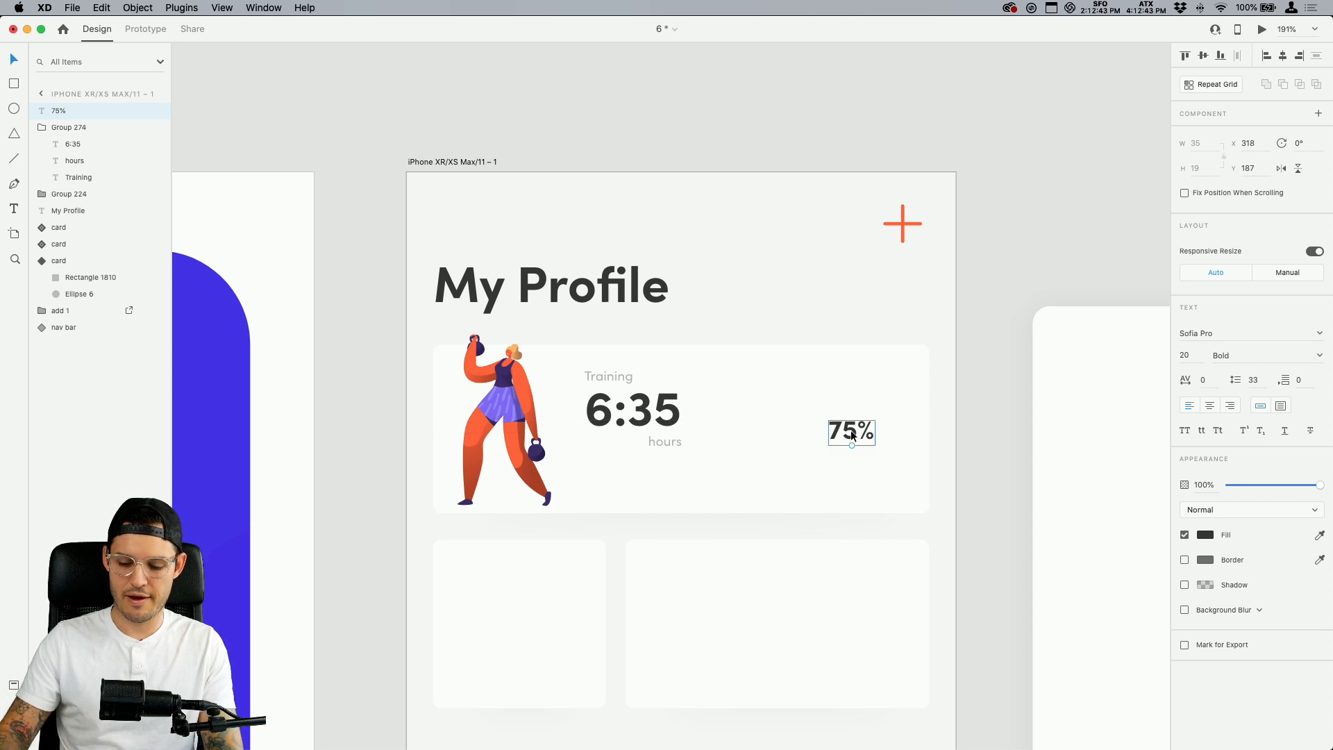
scroll(851, 432, up, 5)
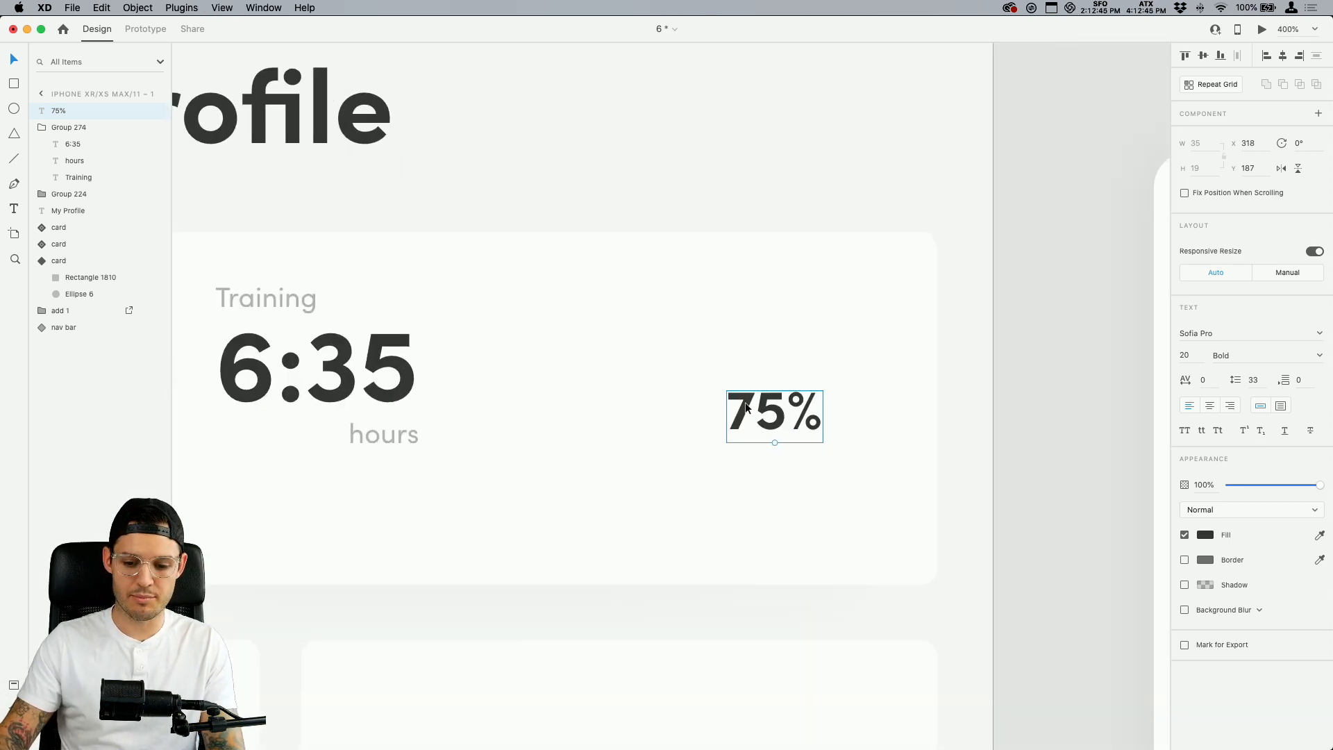
drag(746, 408, 700, 405)
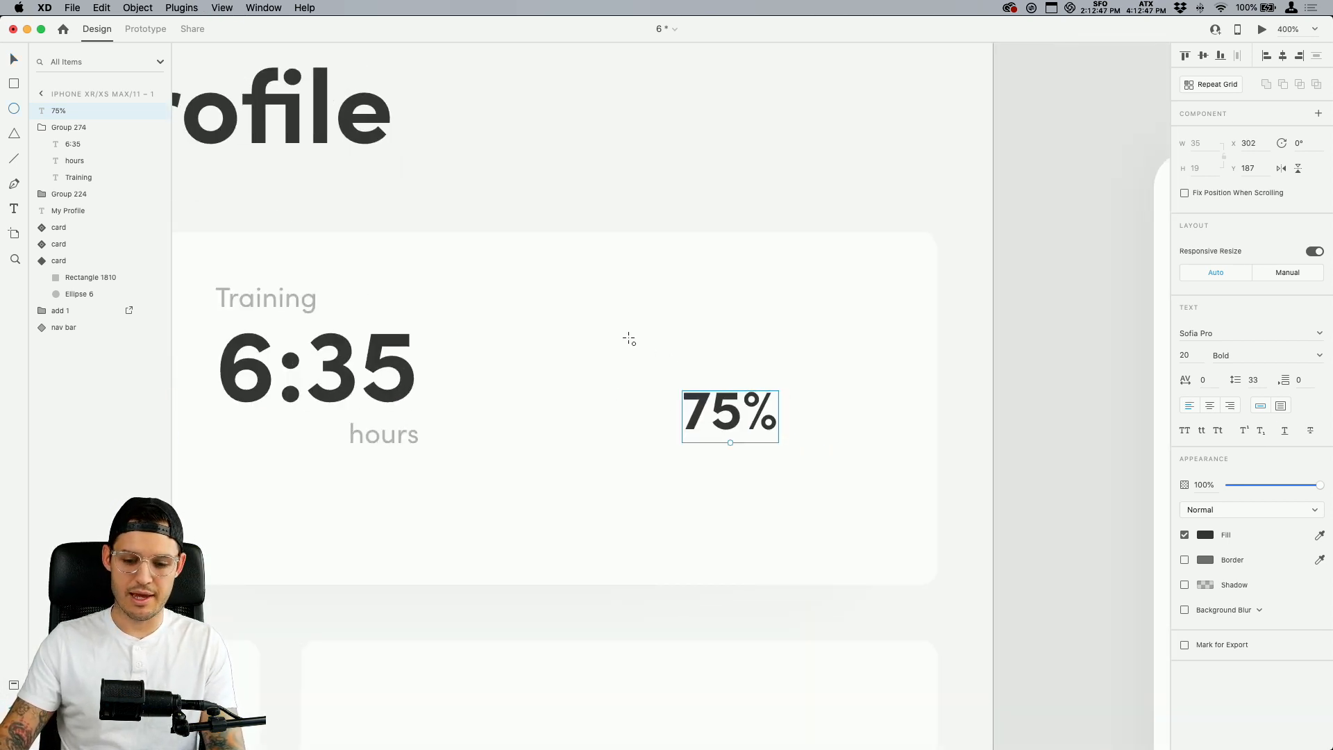
Draw a 50 × 50 borderless circle around "75%" at X 287, Y 171, and send it behind the text
drag(640, 346, 819, 479)
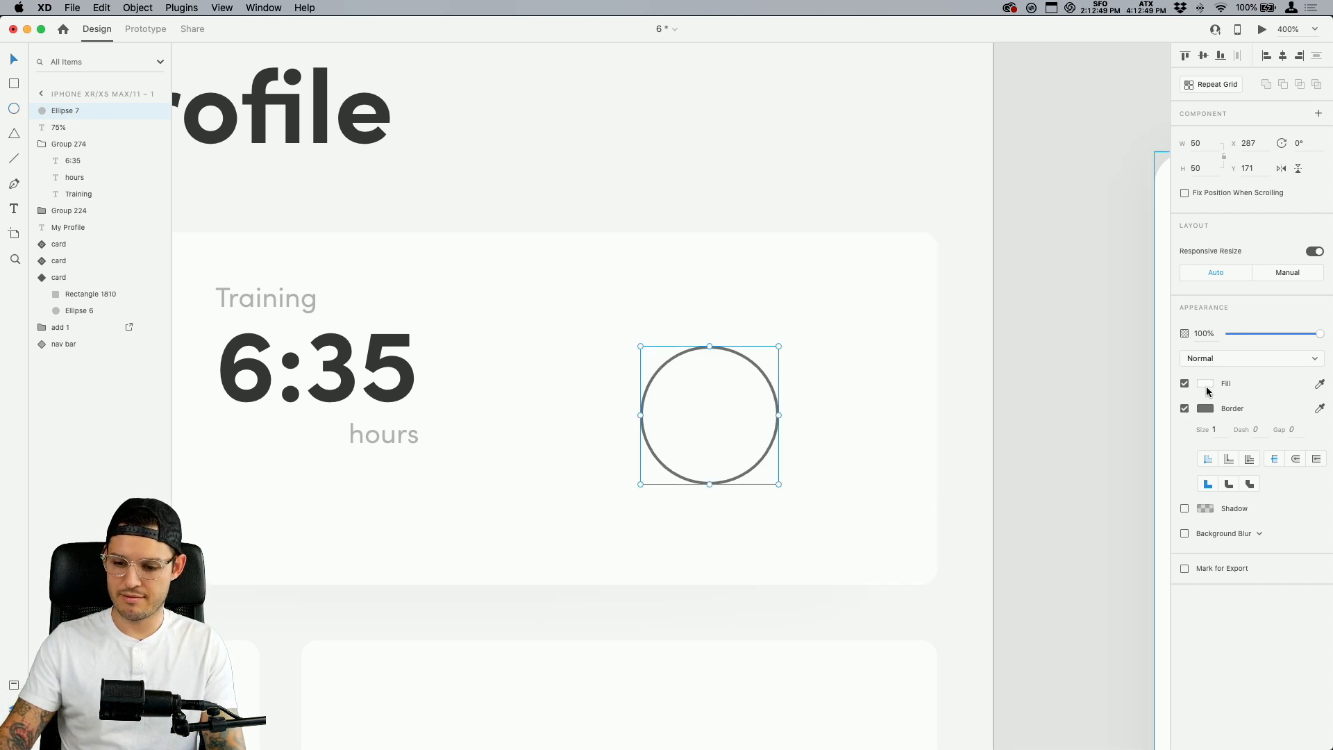
click(1184, 409)
key(super+bracketleft)
key(super+bracketleft)
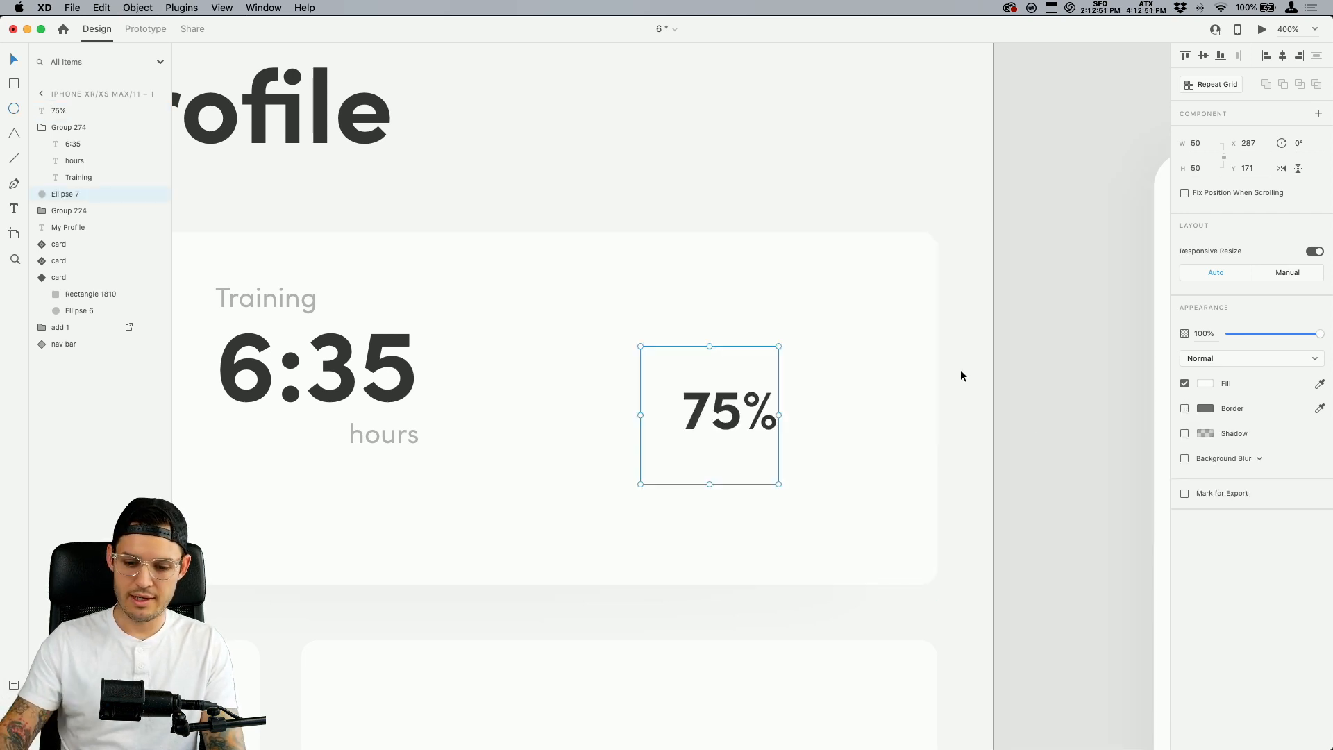
Centre the "75%" text horizontally on the circle
shift+click(769, 414)
click(1283, 57)
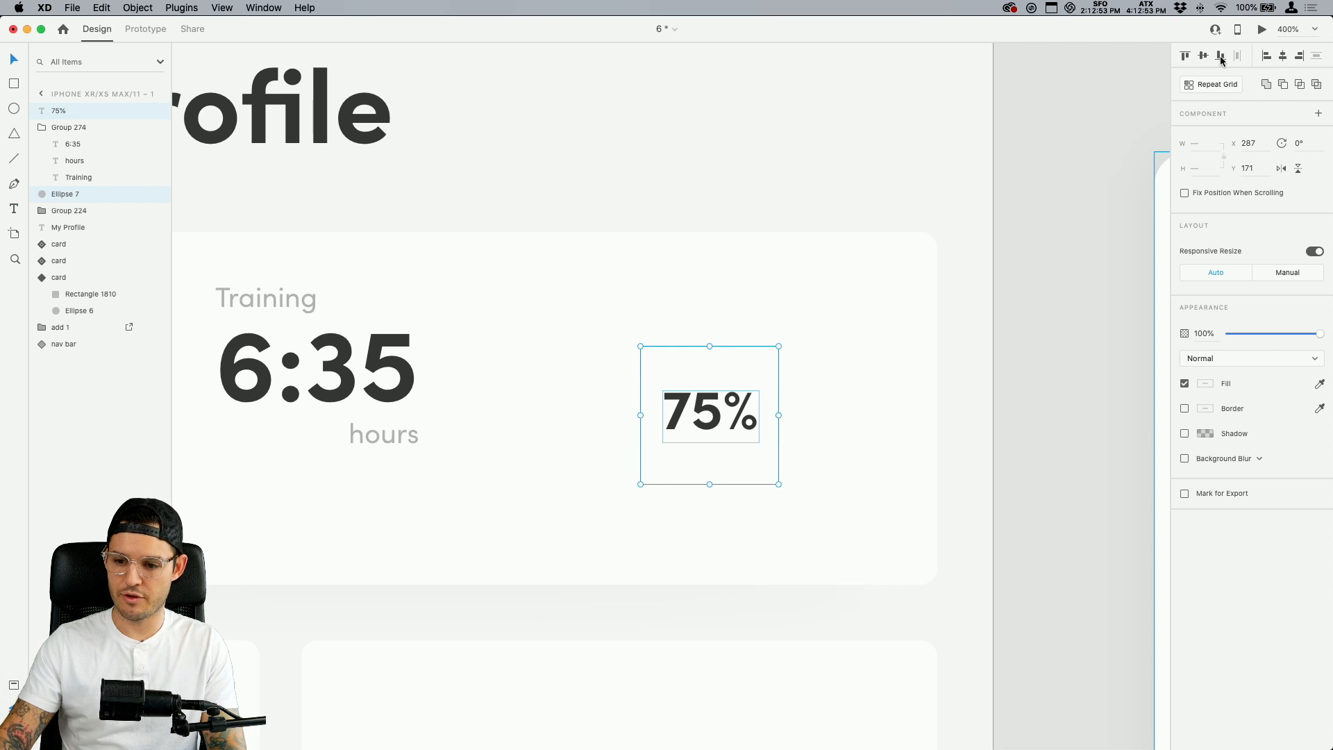
click(702, 417)
Duplicate the circle, enlarge the copy about its centre to 96 × 96, and send it behind the small circle
click(723, 363)
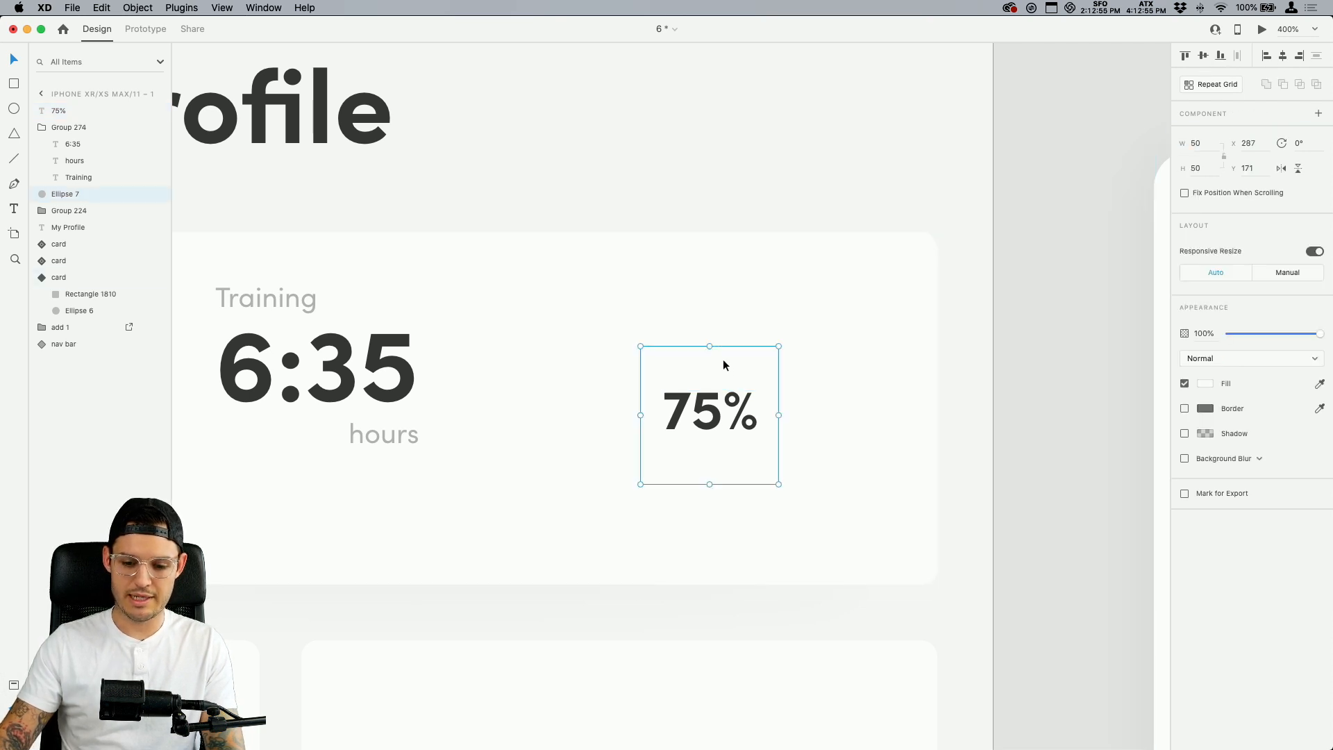
key(super+d)
alt+shift+drag(779, 346, 843, 283)
key(super+[)
key(super+[)
key(super+[)
key(super+[)
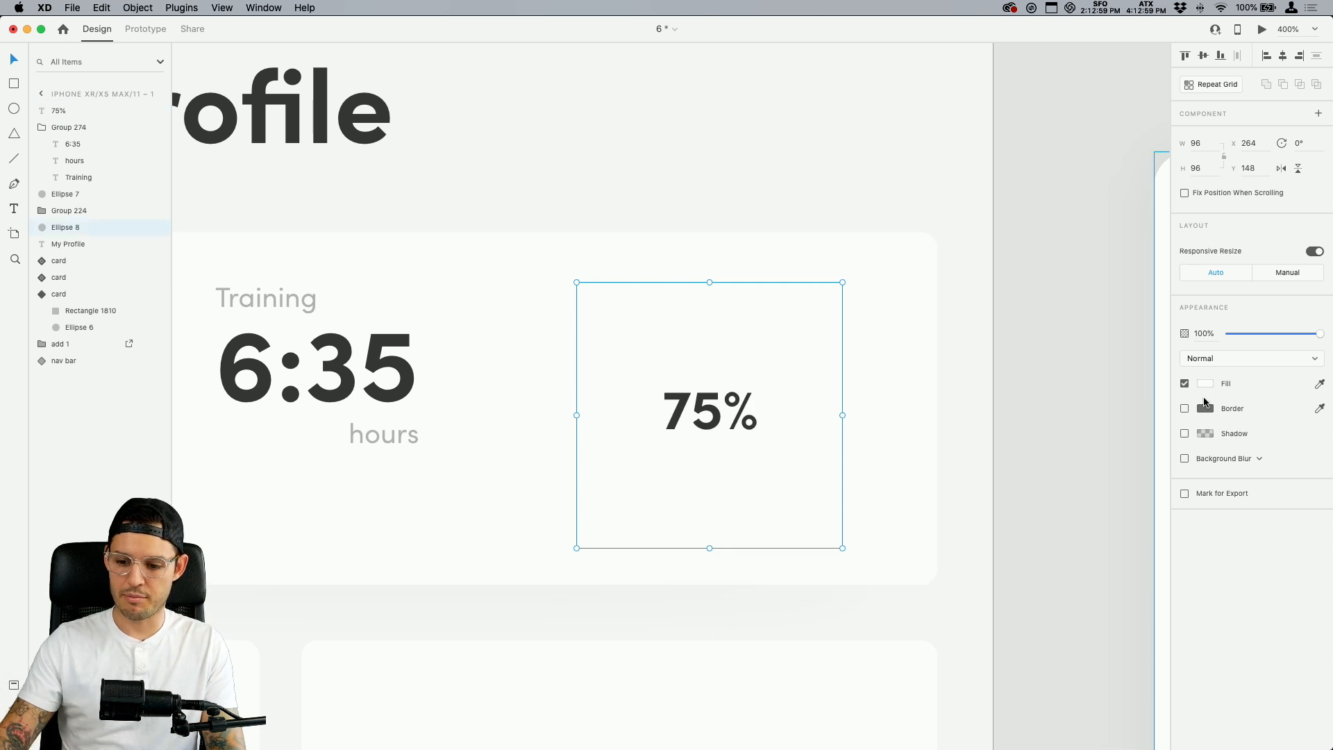
Fill the large circle with the light orange swatch #FFB66E and shrink it about its centre to 84 × 84
click(1205, 383)
click(1105, 464)
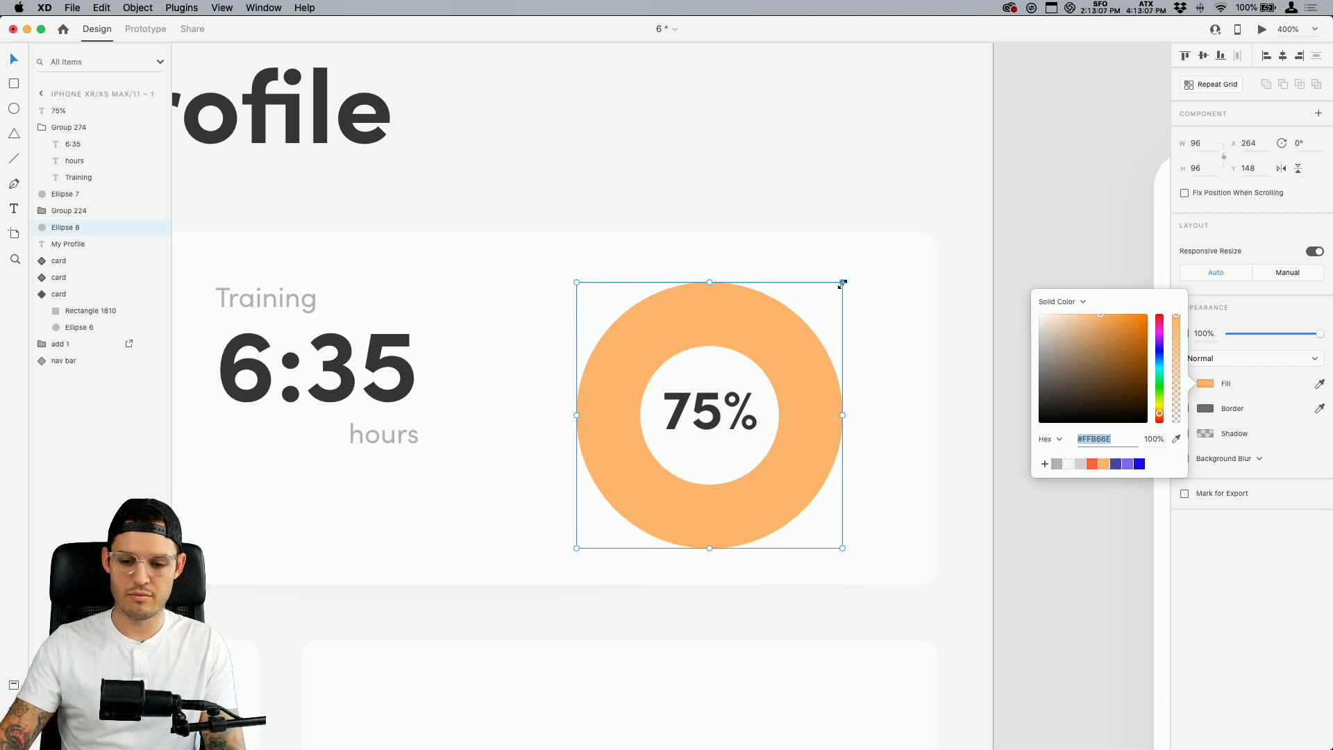
drag(842, 283, 827, 298)
Duplicate the orange circle, send the copy behind it, and enlarge the copy about its centre to 92 × 92
key(super+d)
key(super+[)
key(super+[)
key(super+[)
key(super+[)
key(super+[)
key(super+[)
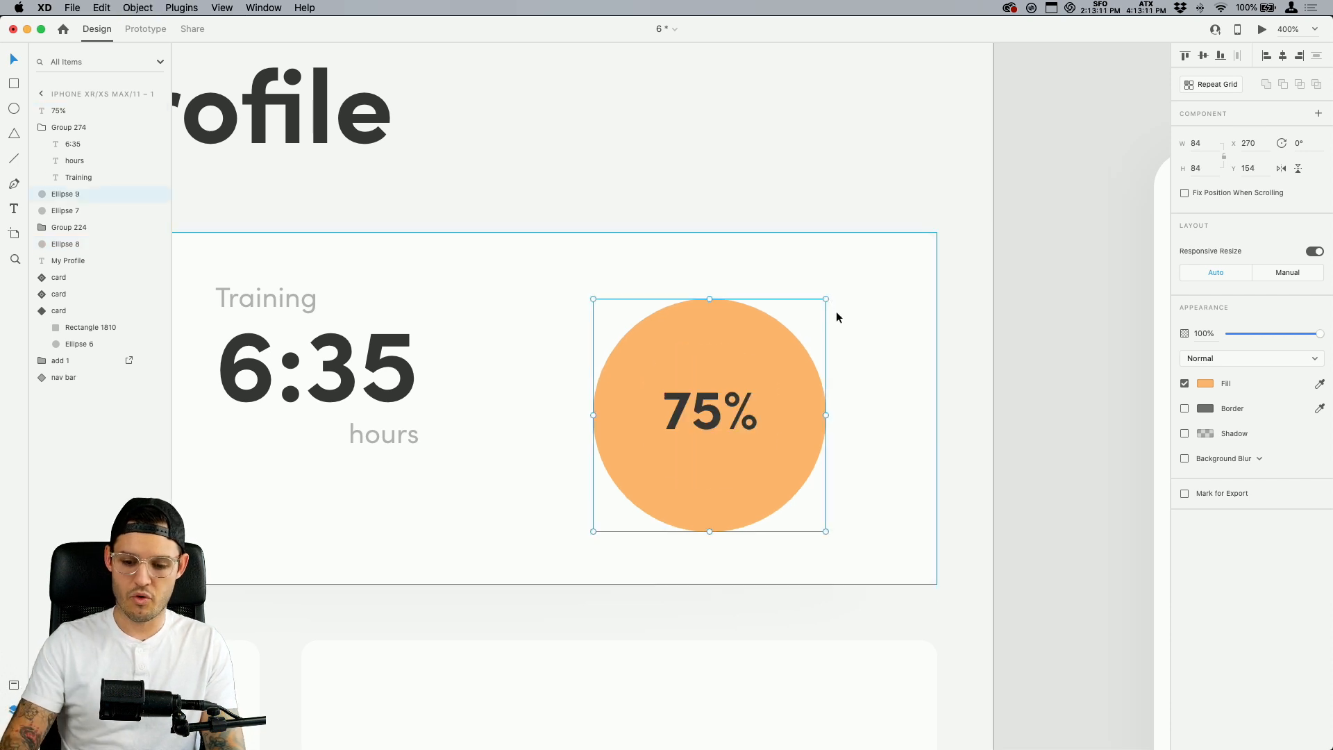
drag(827, 298, 837, 288)
Try red, blue and indigo fills on the 92 × 92 outer circle, and settle on a pale tint of the orange
click(1204, 383)
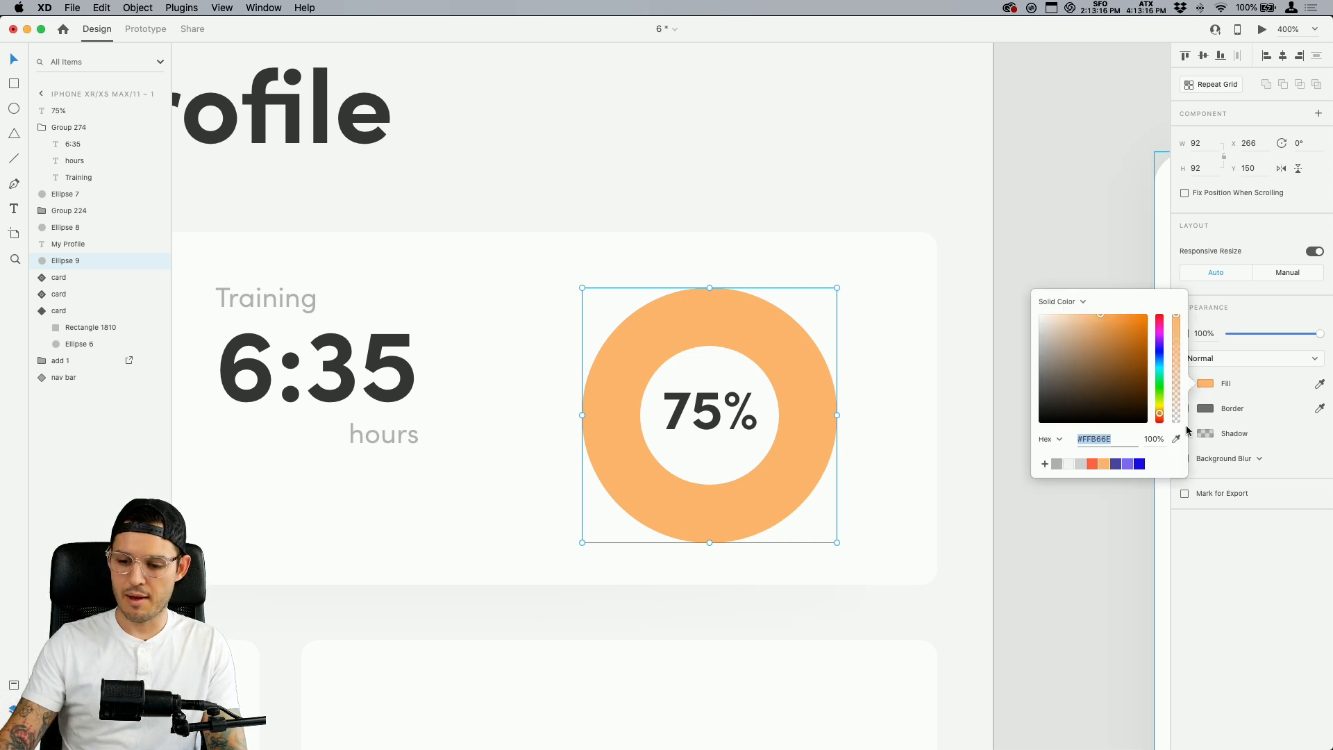
click(1093, 465)
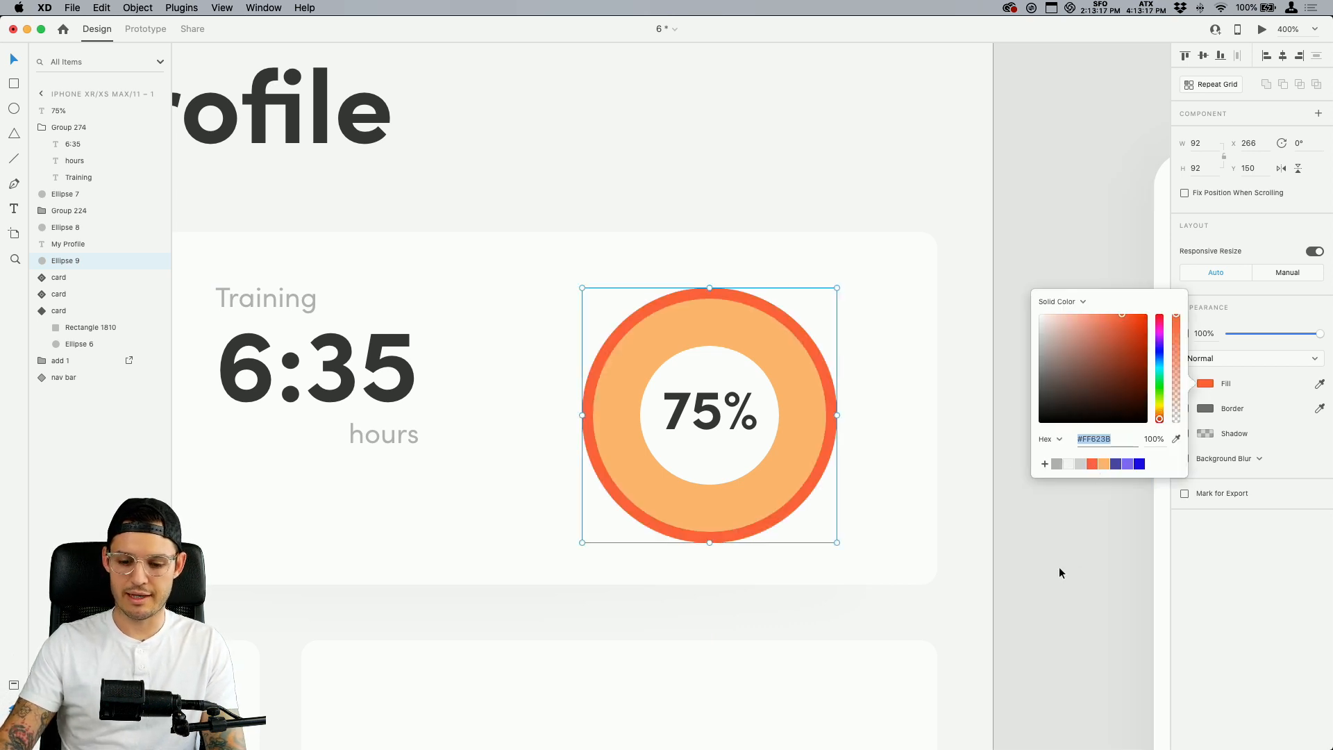
click(1127, 468)
click(1141, 467)
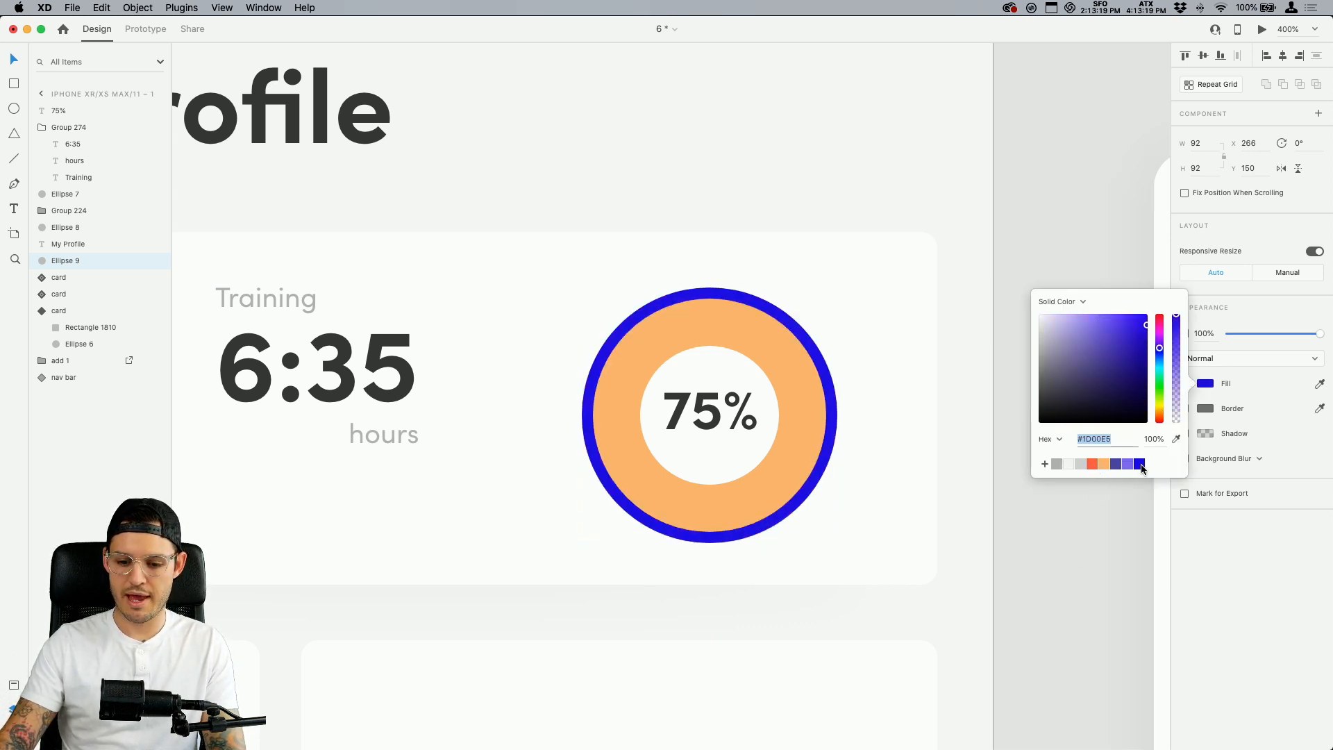
click(1118, 464)
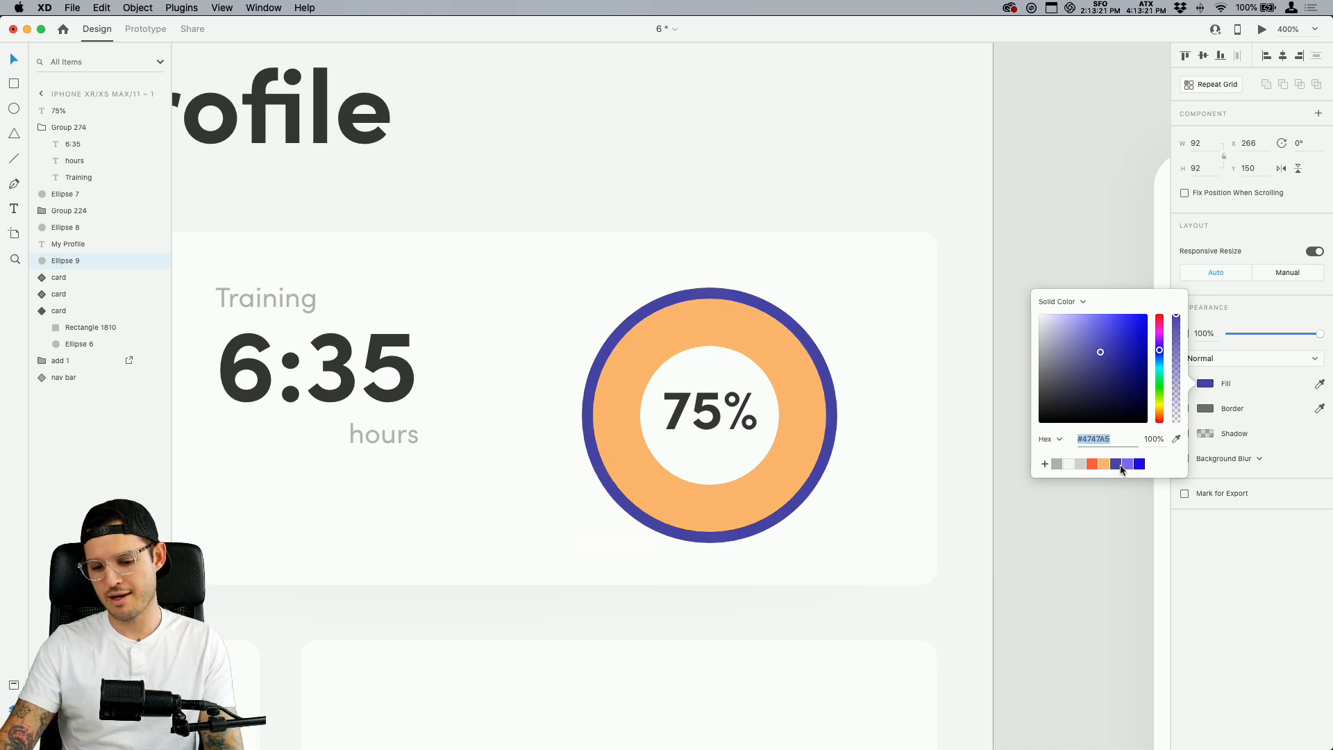
click(1105, 464)
click(1075, 315)
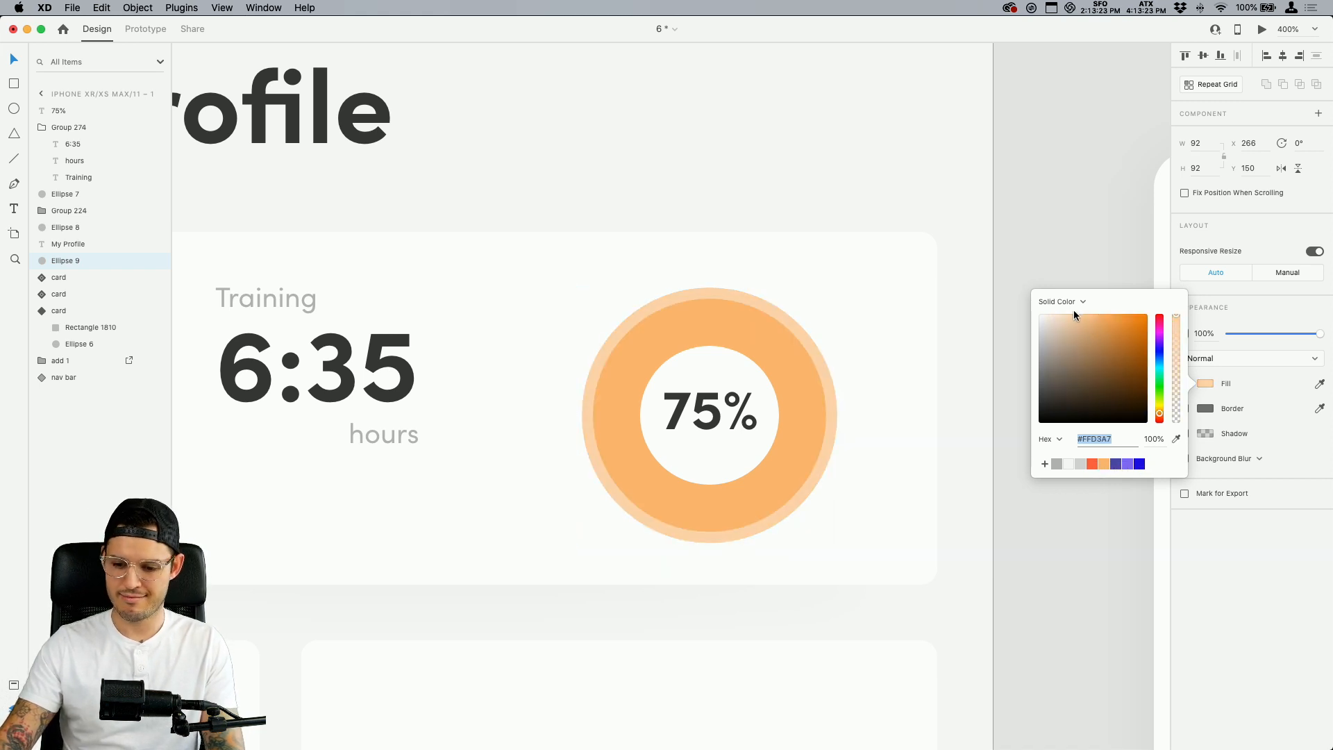
click(1049, 531)
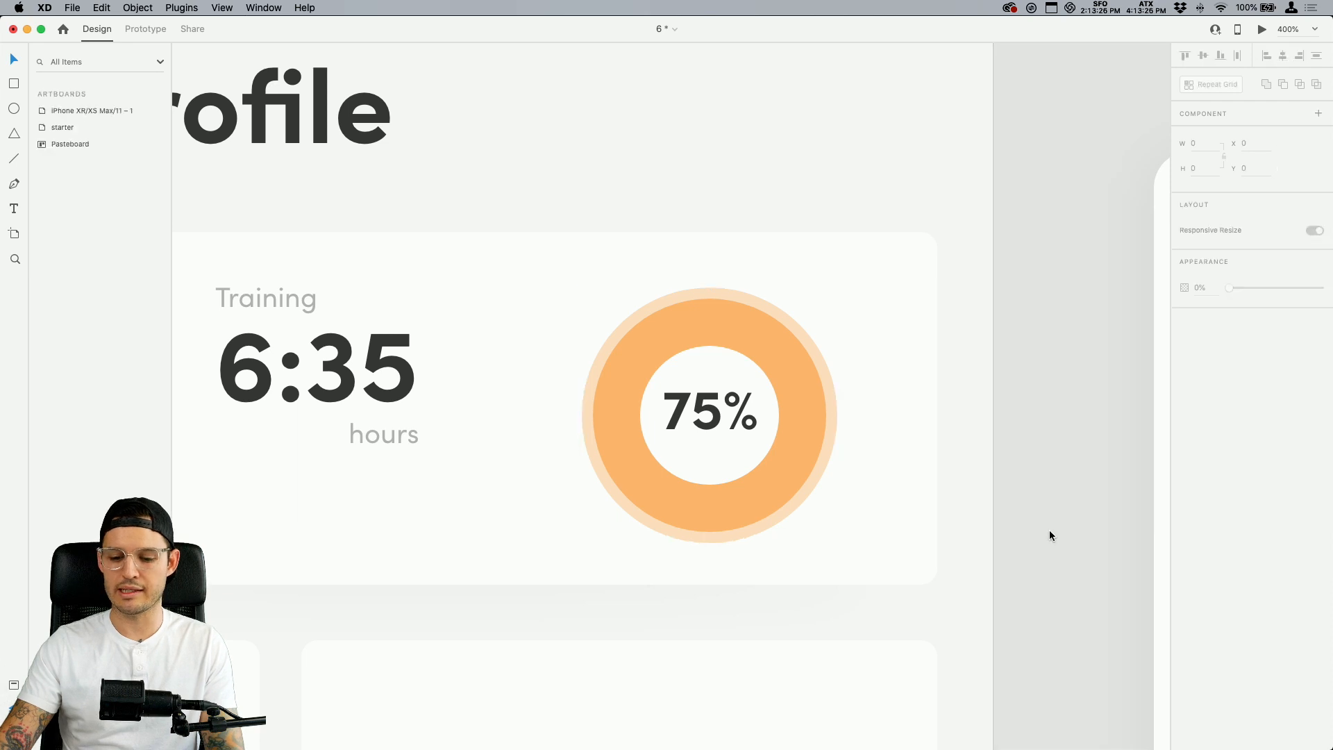
Group the "75%" text with the three circles around it
scroll(1030, 512, left, 5)
click(937, 460)
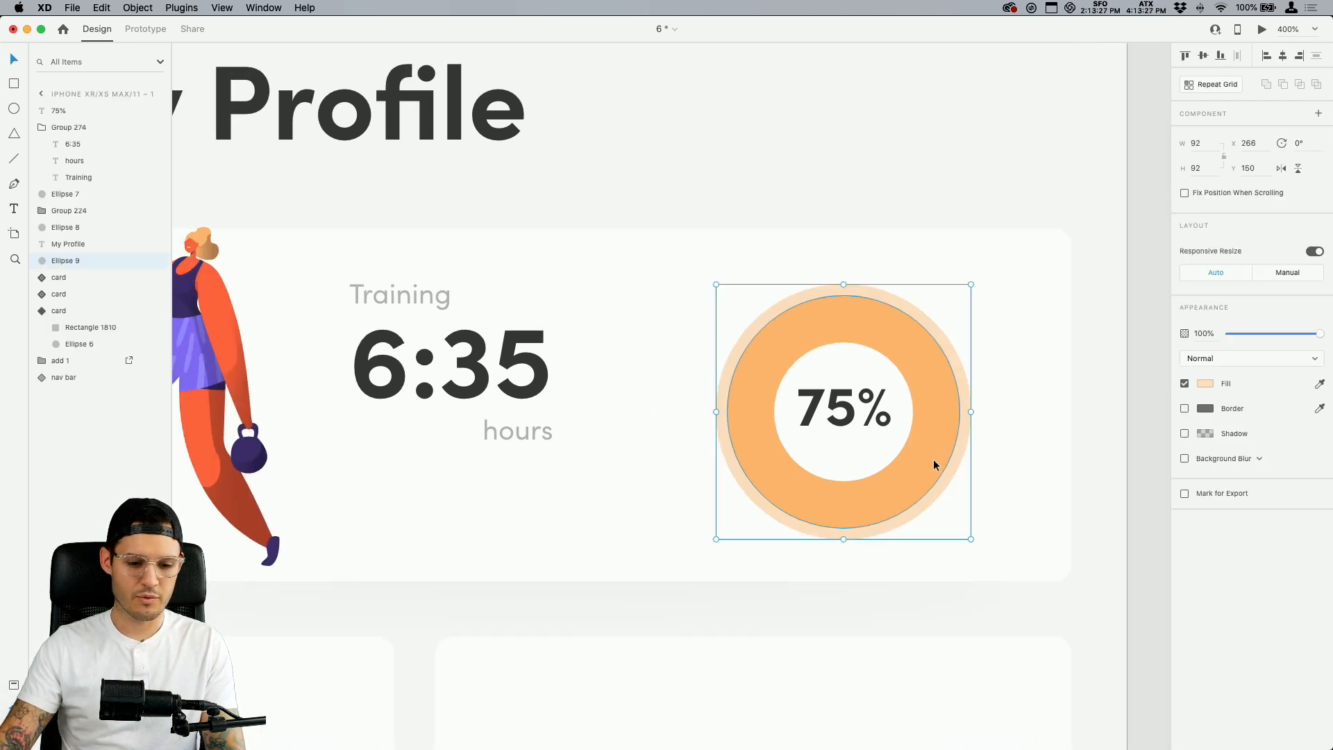
shift+click(70, 216)
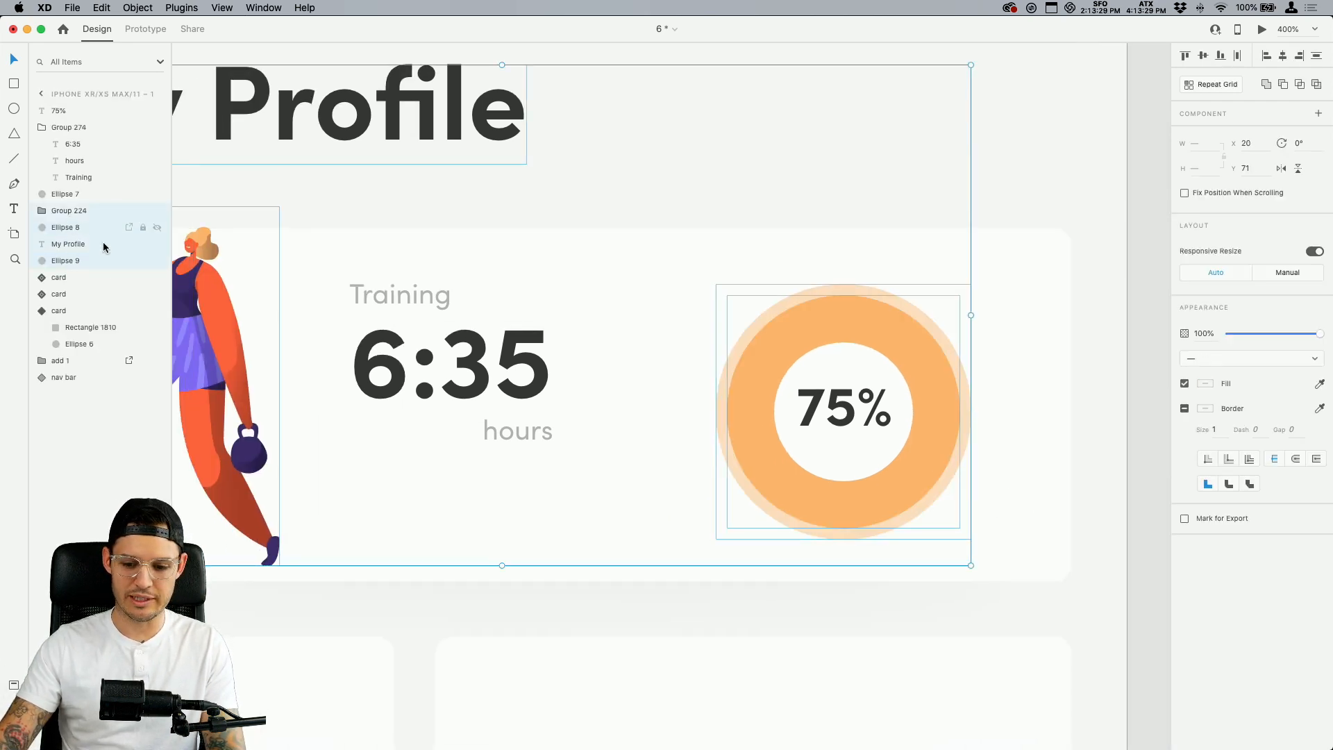
click(798, 431)
shift+click(865, 455)
shift+click(930, 469)
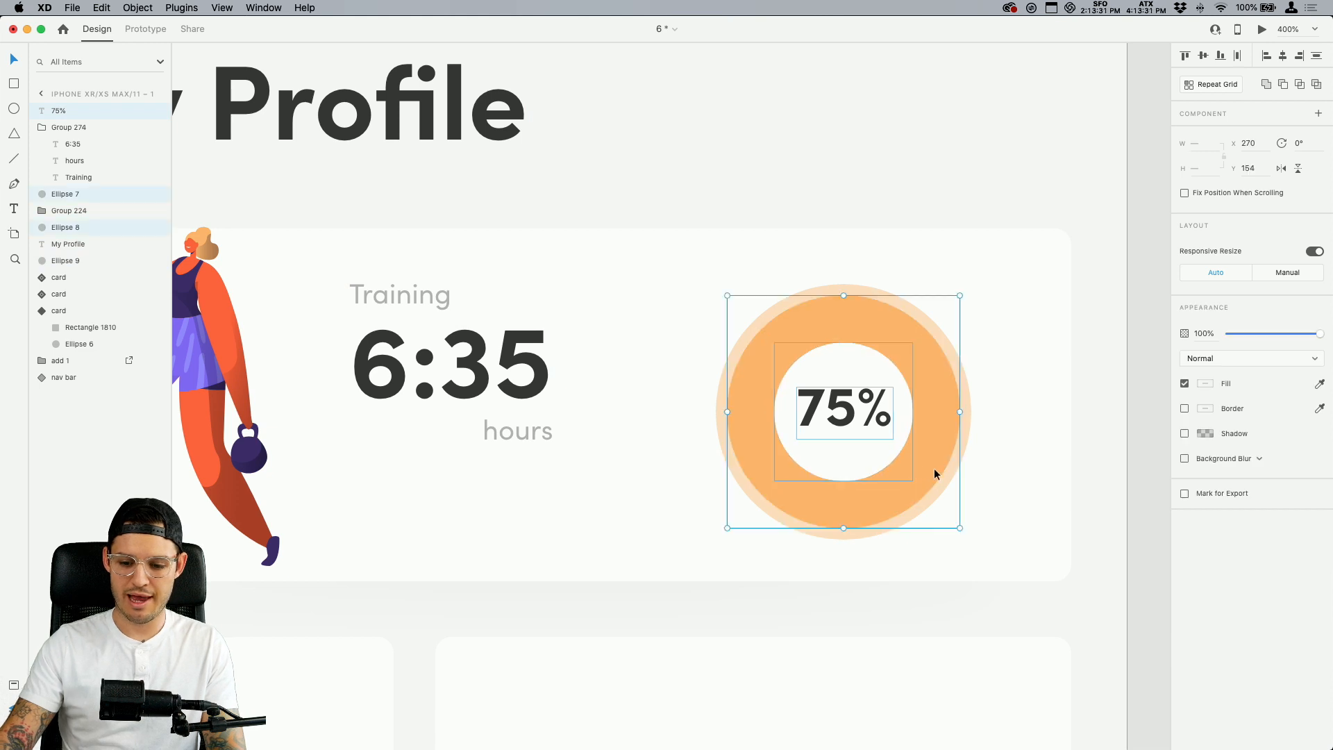
shift+click(950, 471)
key(cmd+g)
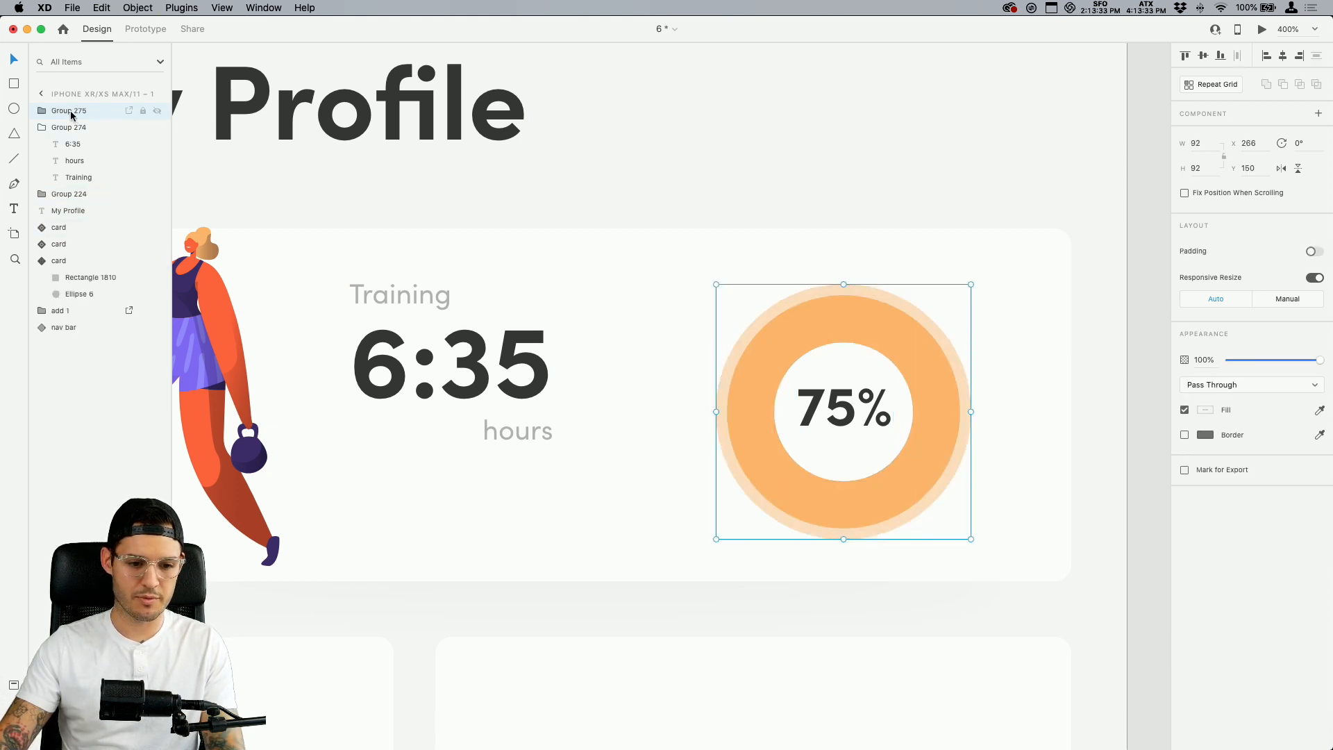
Rename the circle group "graph" and move it horizontally toward the card's right edge to X 283, Y 150
double_click(69, 111)
text(graph)
key(Return)
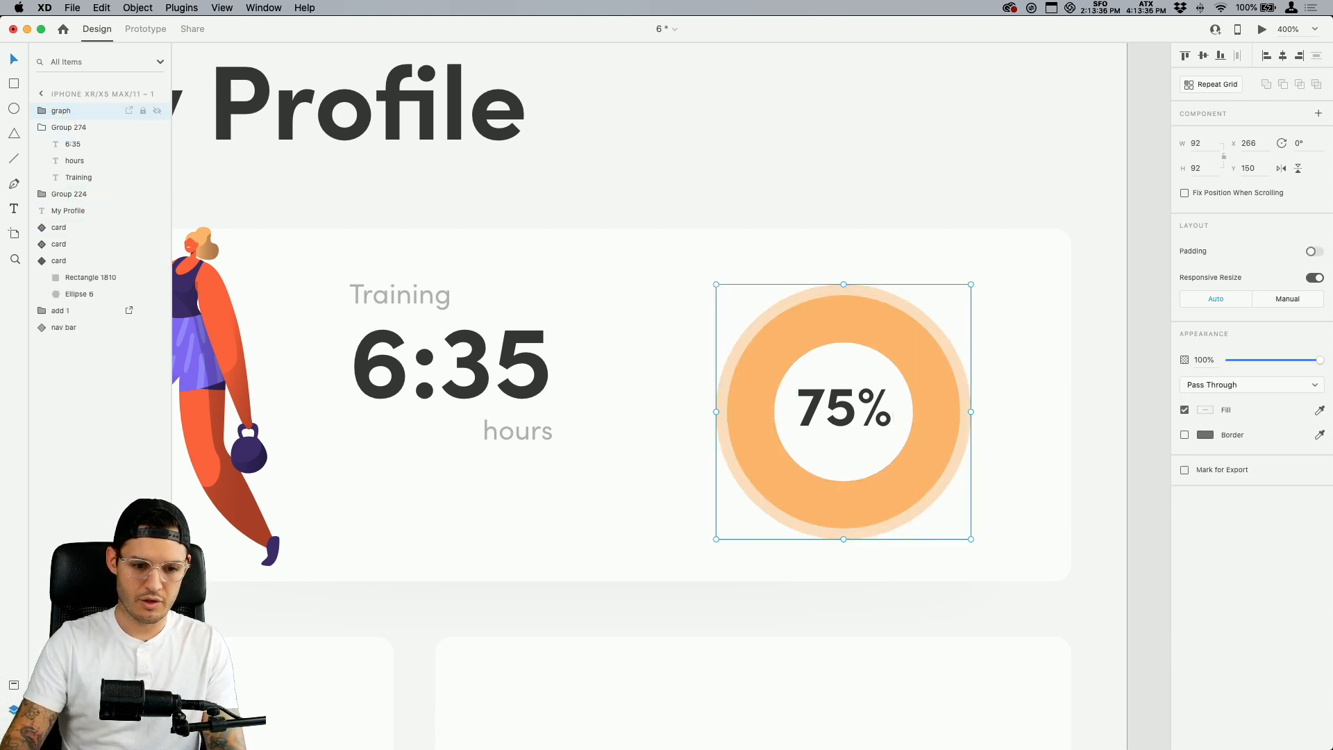
drag(865, 300, 912, 300)
Inside the graph group, draw a closed rectangular pen path about 60 × 52 from the circles' centre over their lower-right quarter
double_click(912, 300)
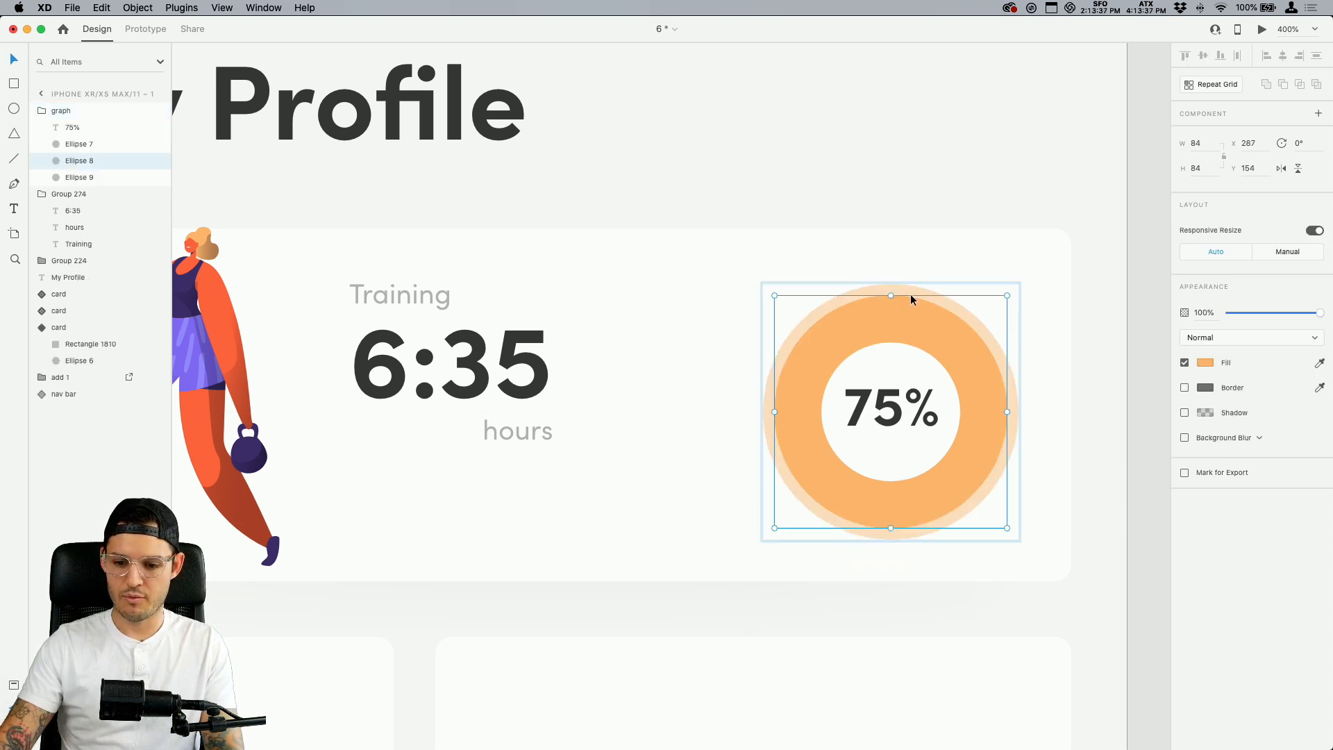
click(941, 305)
scroll(948, 405, down, 4)
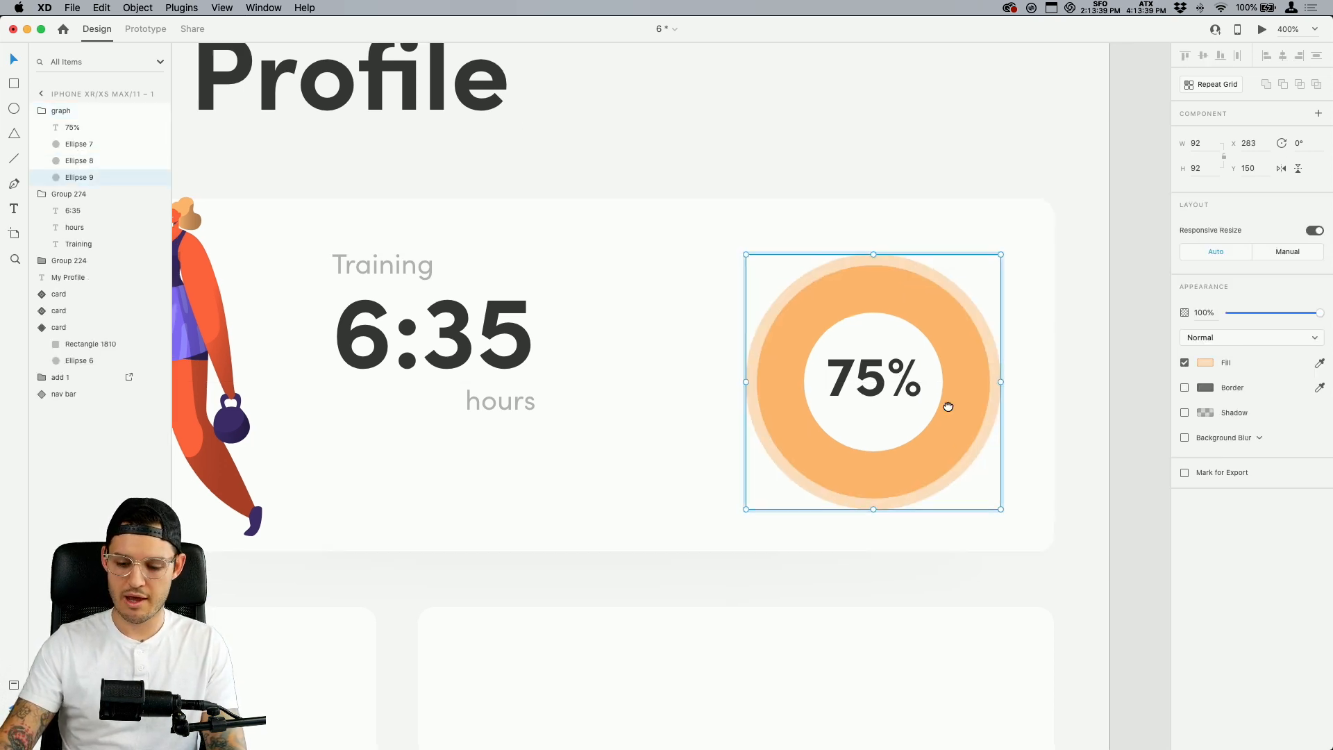
key(p)
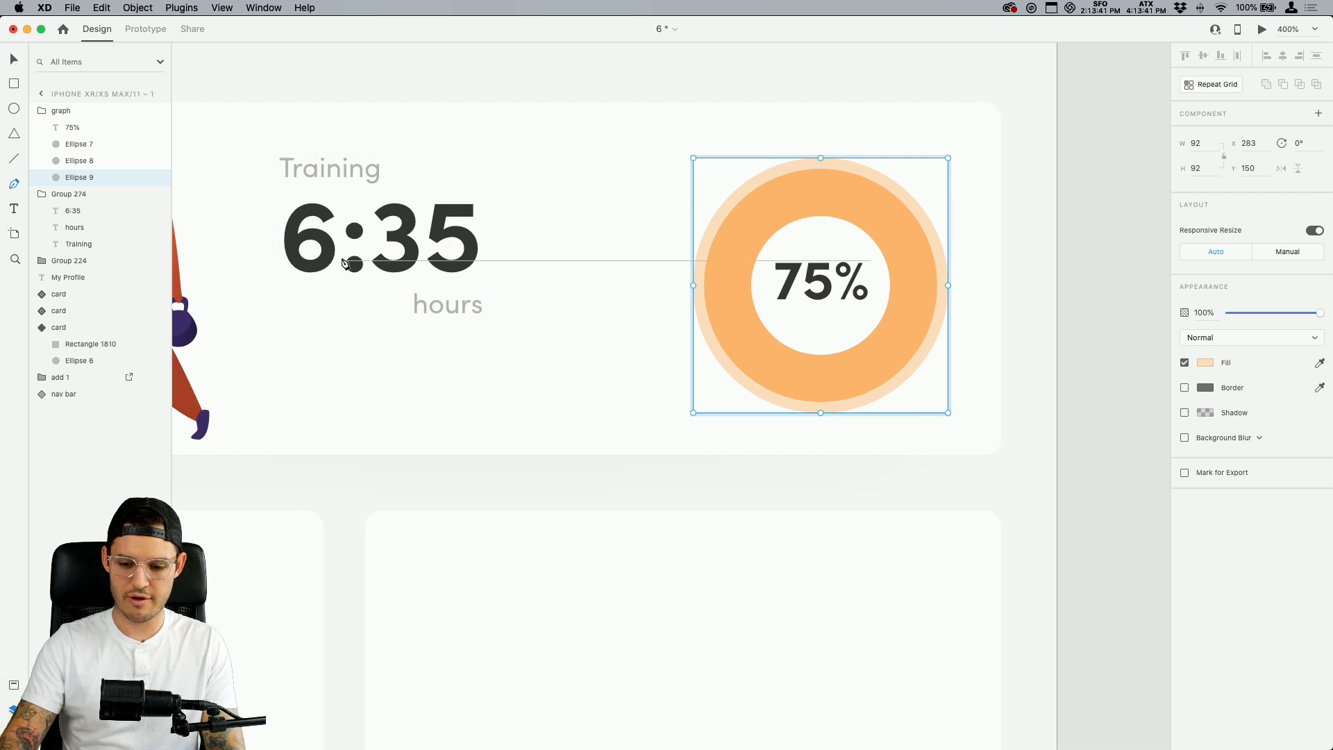
click(822, 432)
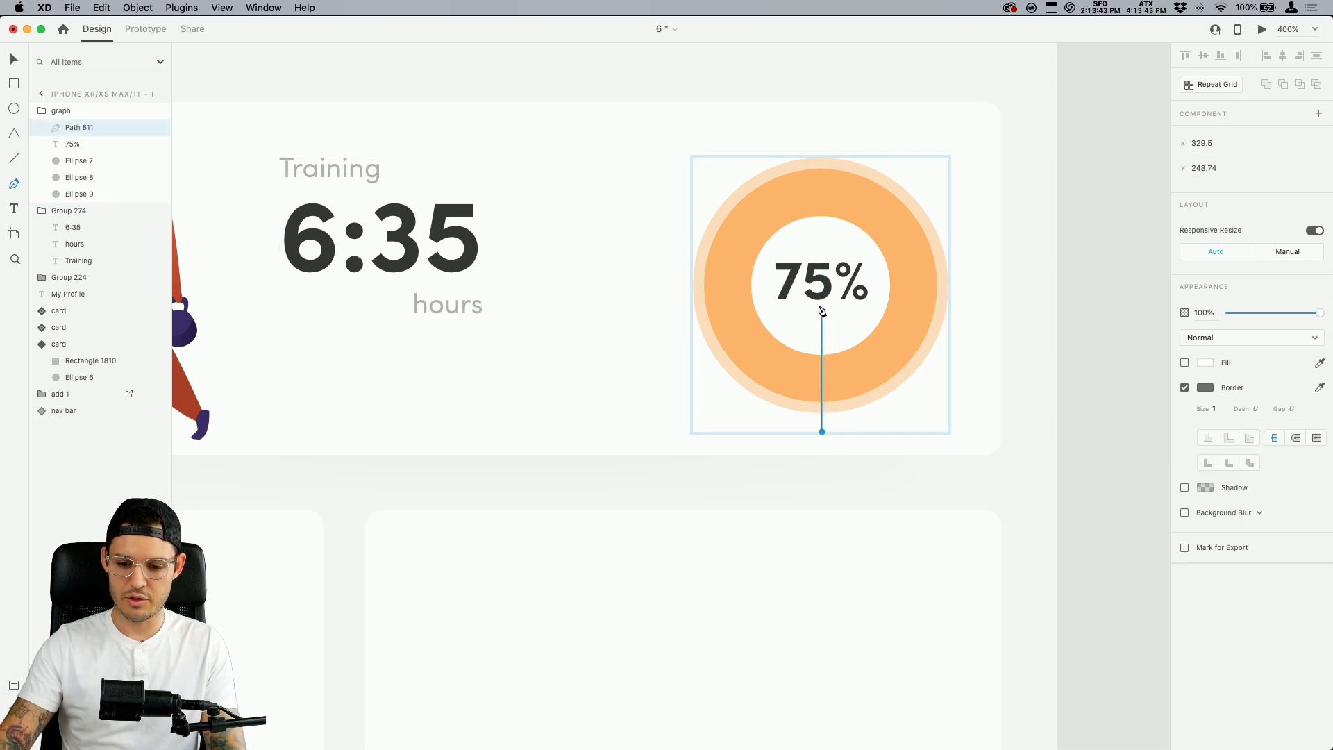
click(823, 287)
click(987, 287)
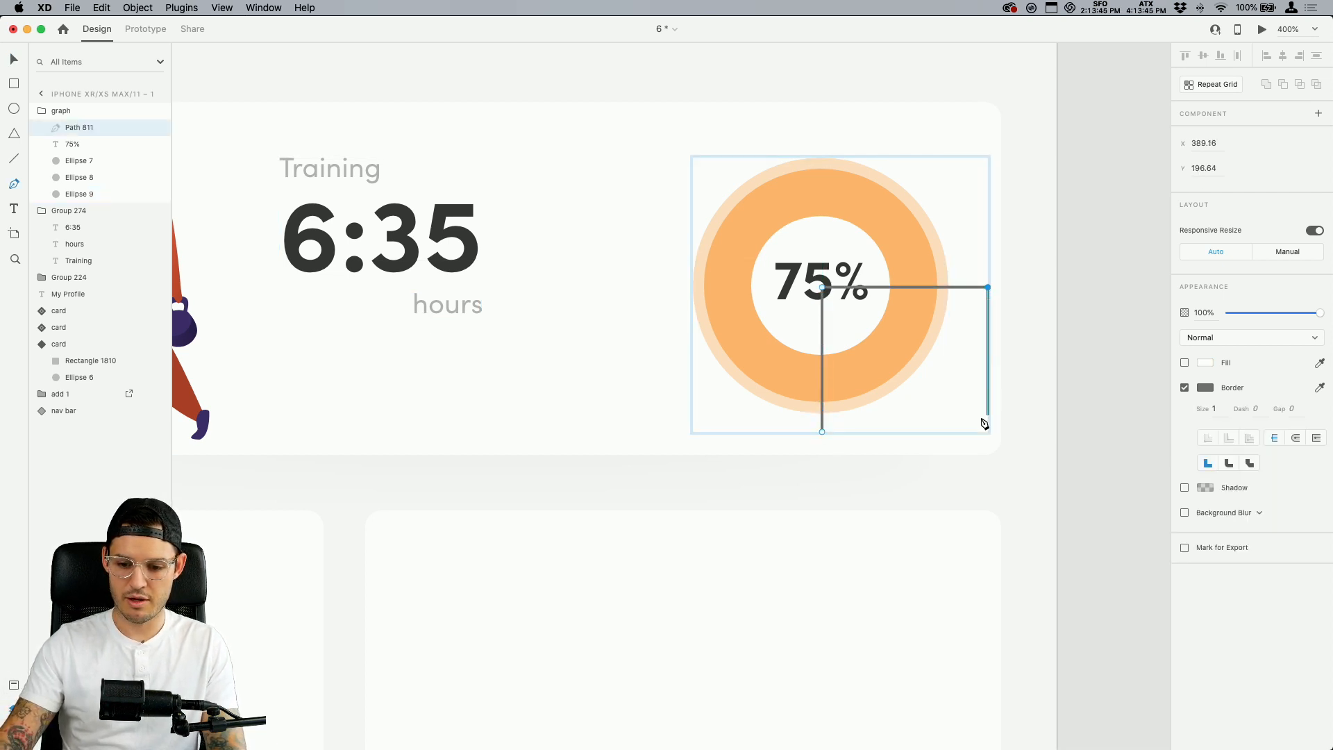
click(987, 432)
click(823, 432)
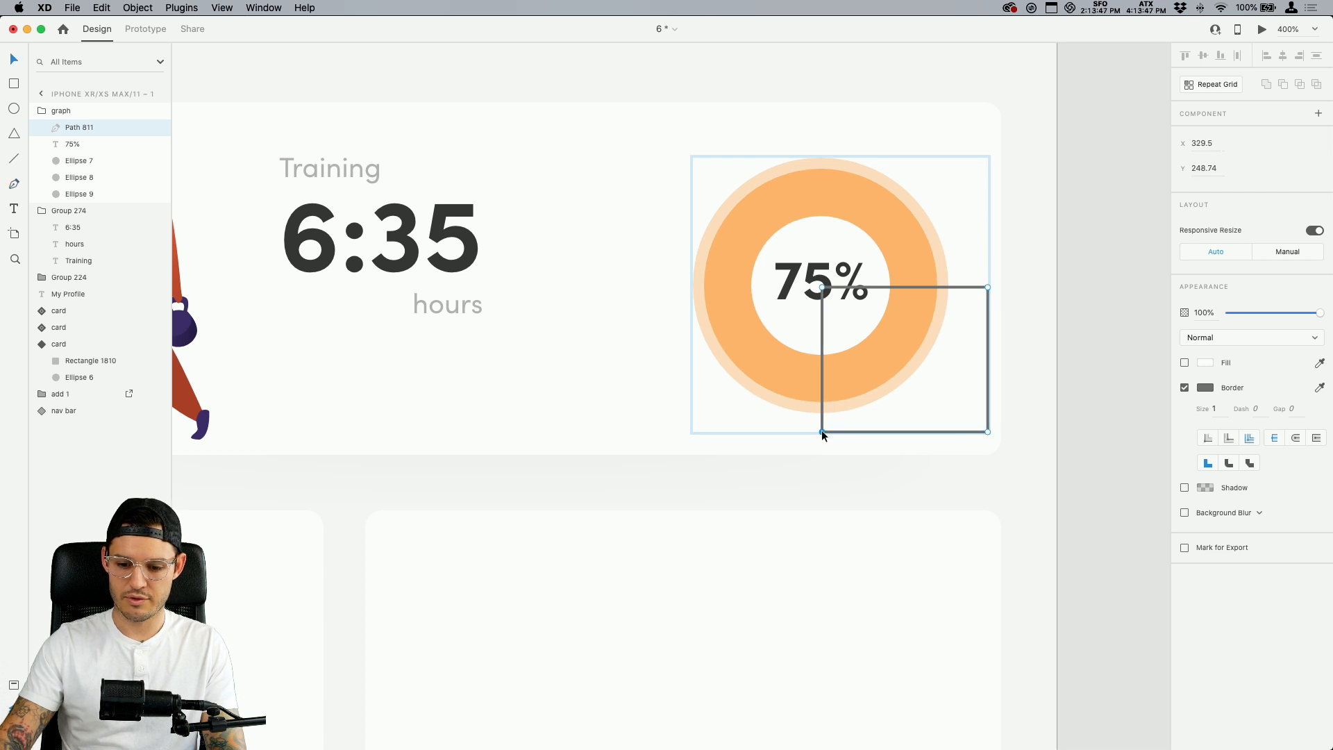
Remove the border of the rectangular path and give it a white fill
key(Escape)
click(1185, 387)
click(1185, 363)
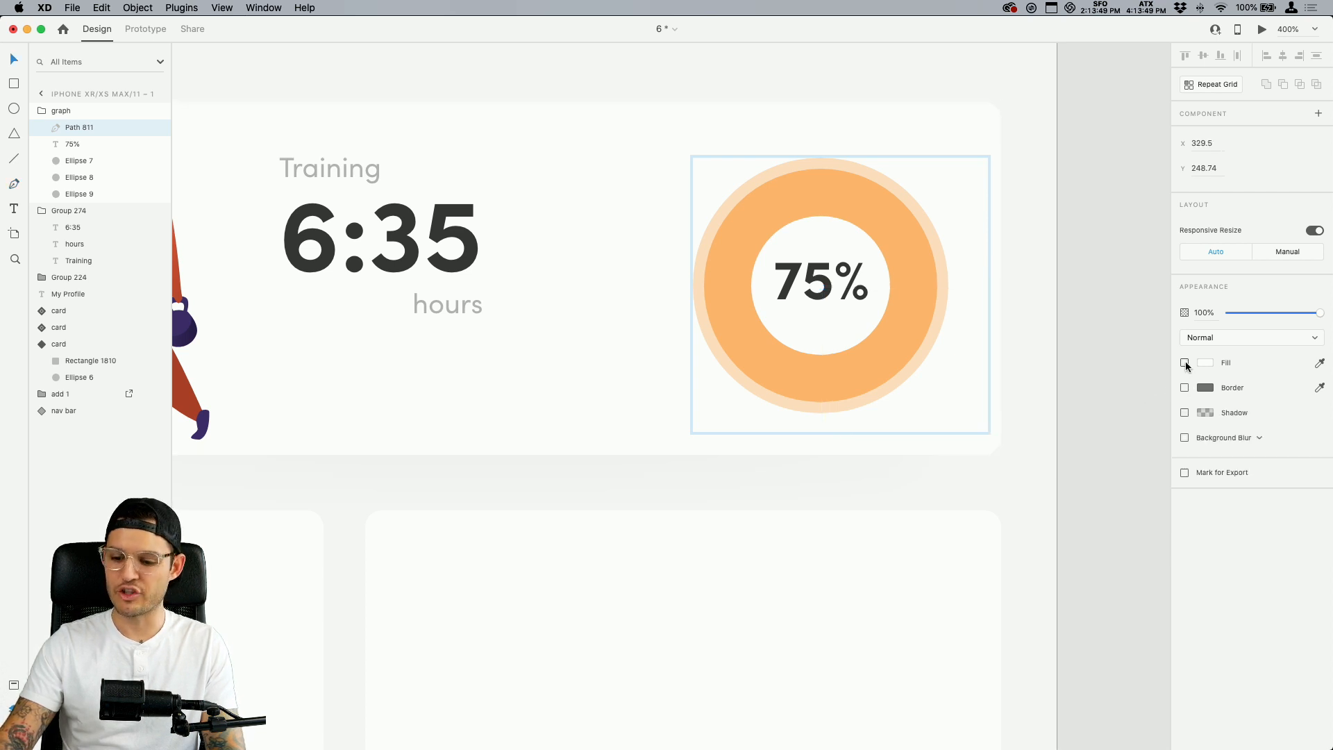
click(922, 375)
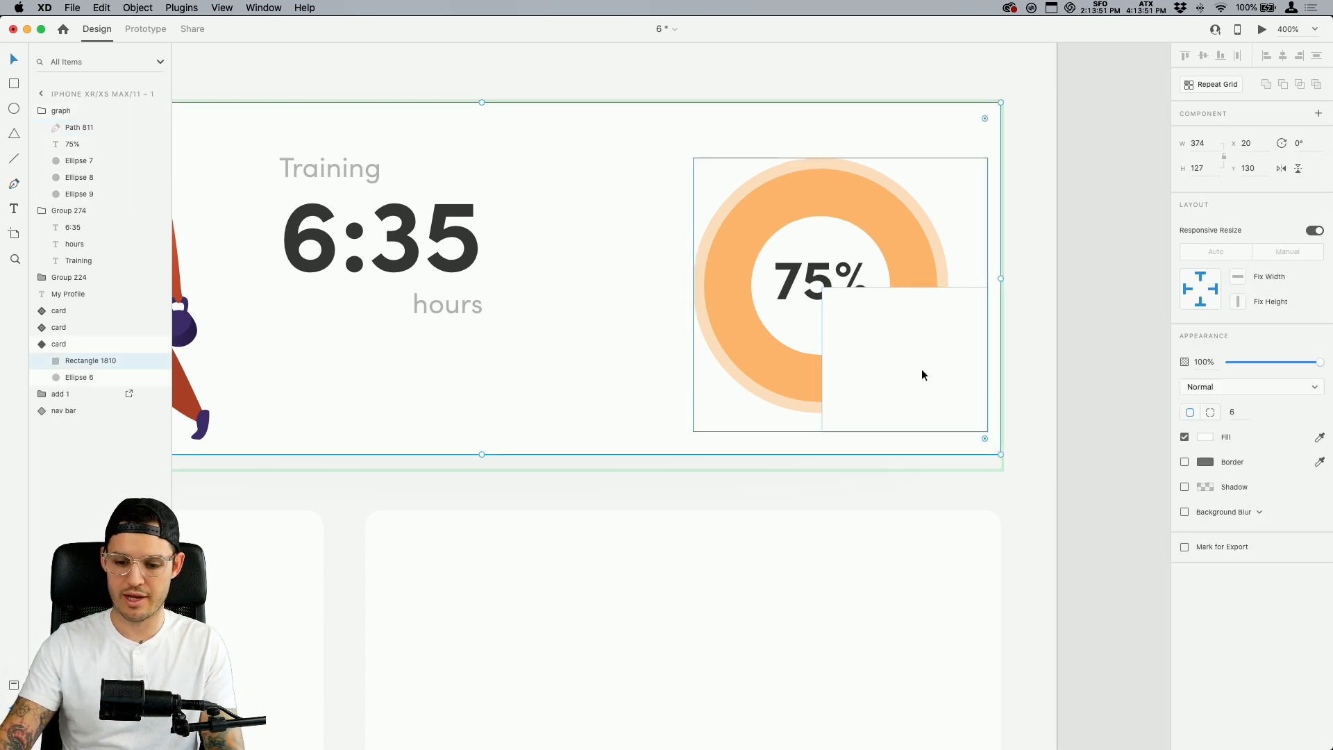
shift+super+click(947, 259)
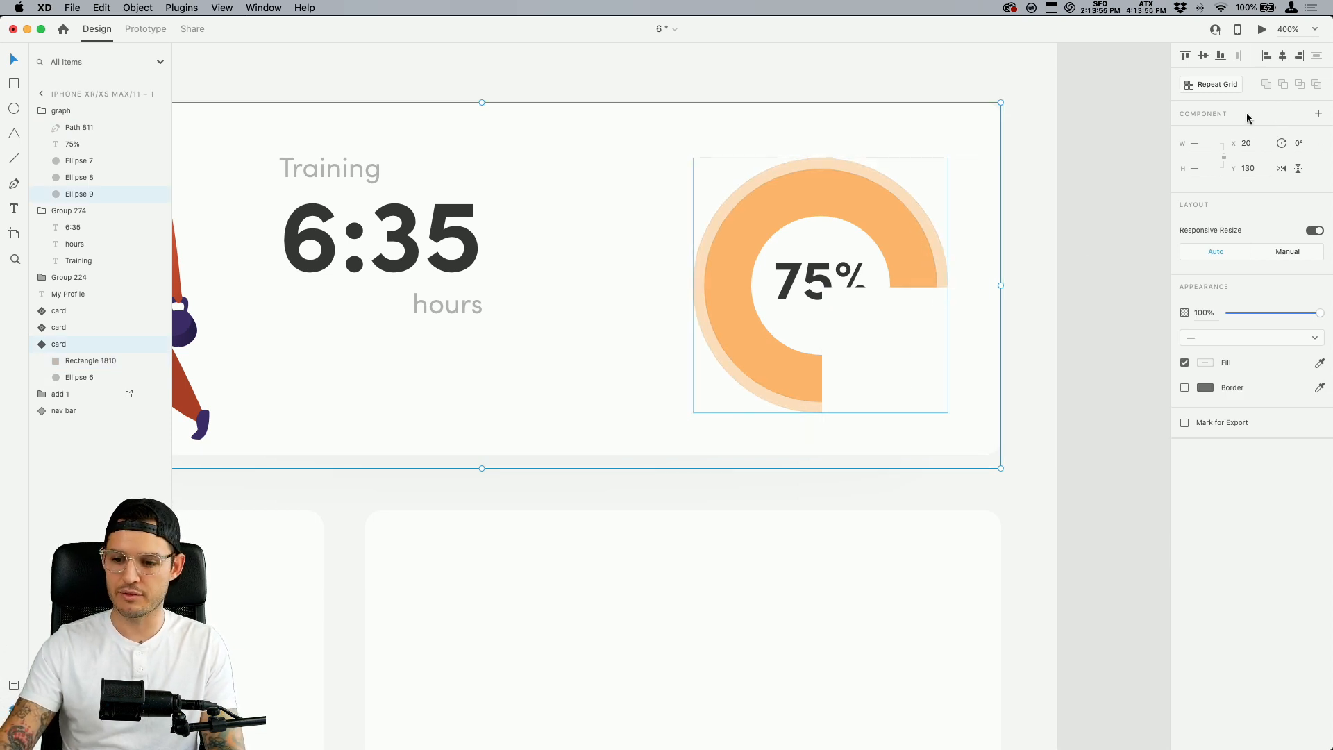
click(945, 403)
click(1061, 397)
Reorder the white path directly above the outermost circle's layer and subtract it from that light-orange circle, cutting away the lower-right quarter
super+click(951, 371)
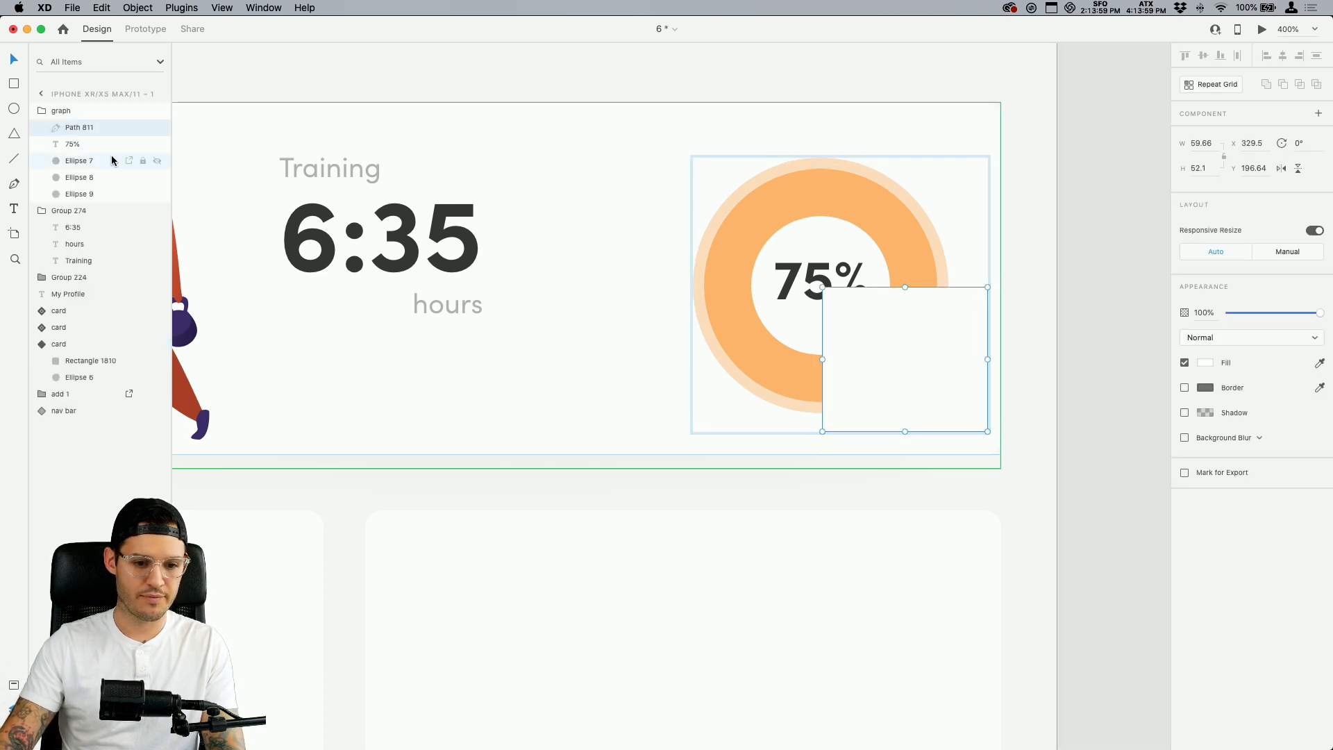
drag(74, 128, 74, 184)
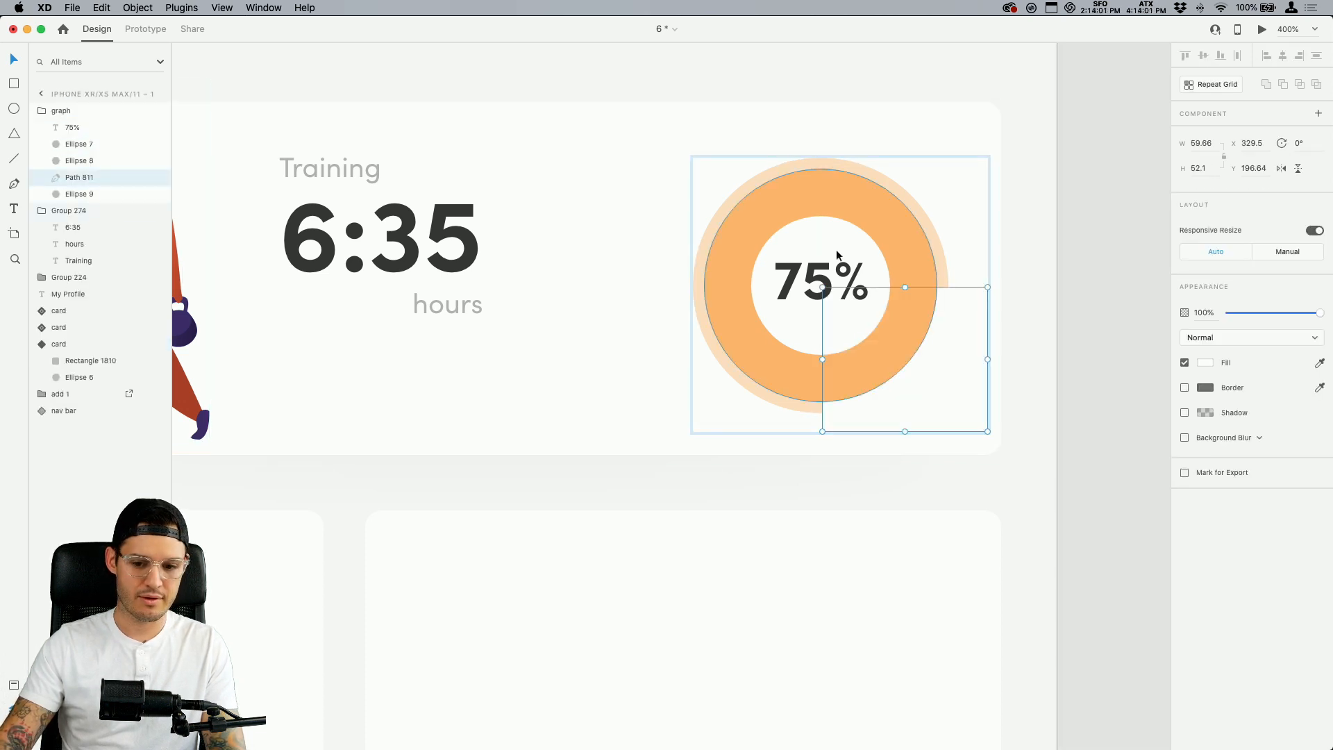
shift+click(945, 267)
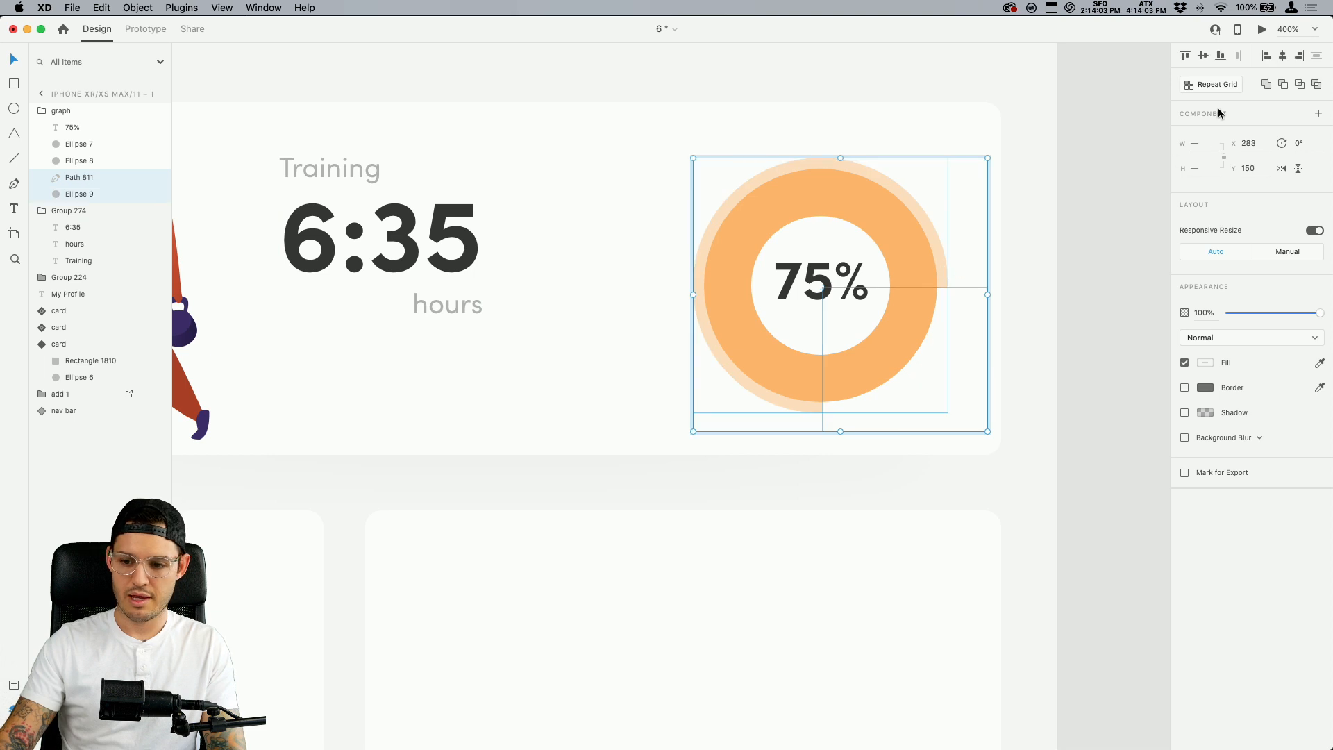
click(1283, 85)
click(1049, 336)
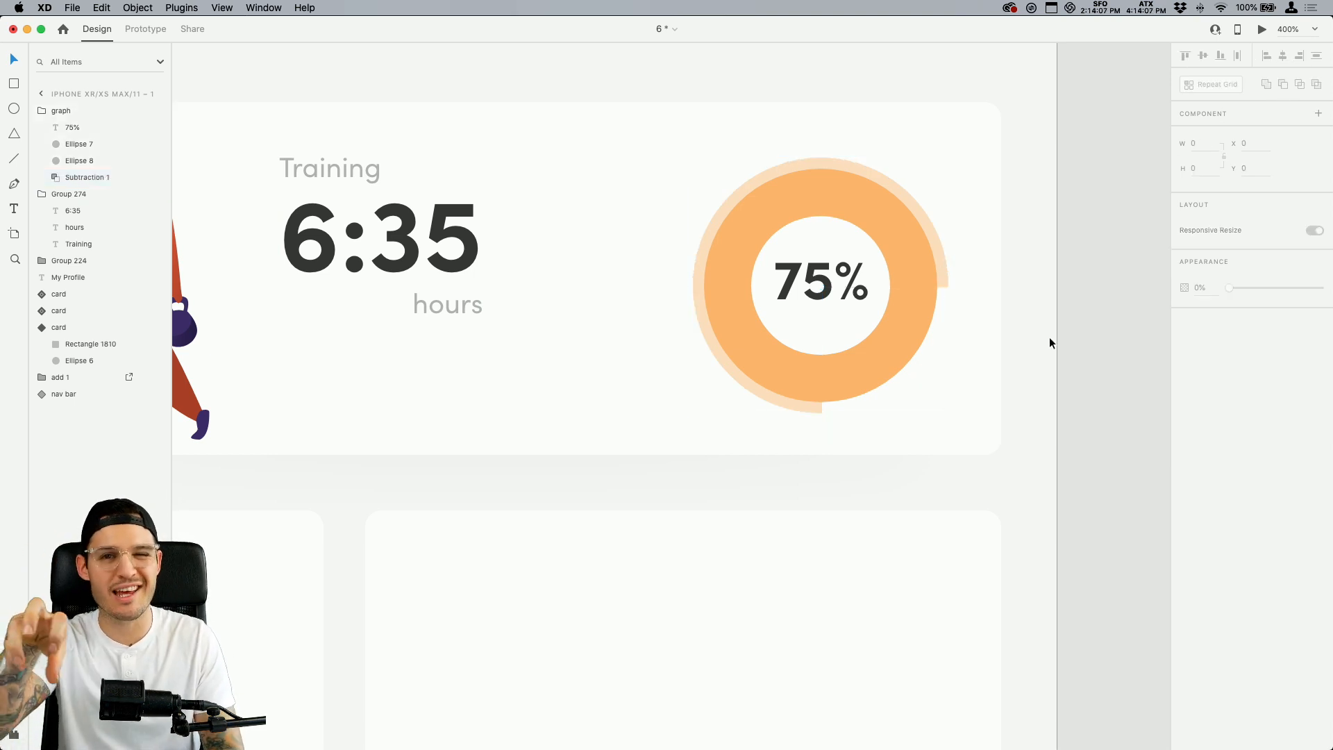
Move the graph group horizontally toward the card's middle to X 260, Y 150
key(super+minus)
drag(891, 379, 964, 373)
mouse_move(628, 311)
mouse_down()
mouse_move(644, 332)
mouse_move(622, 309)
mouse_up()
drag(828, 348, 793, 347)
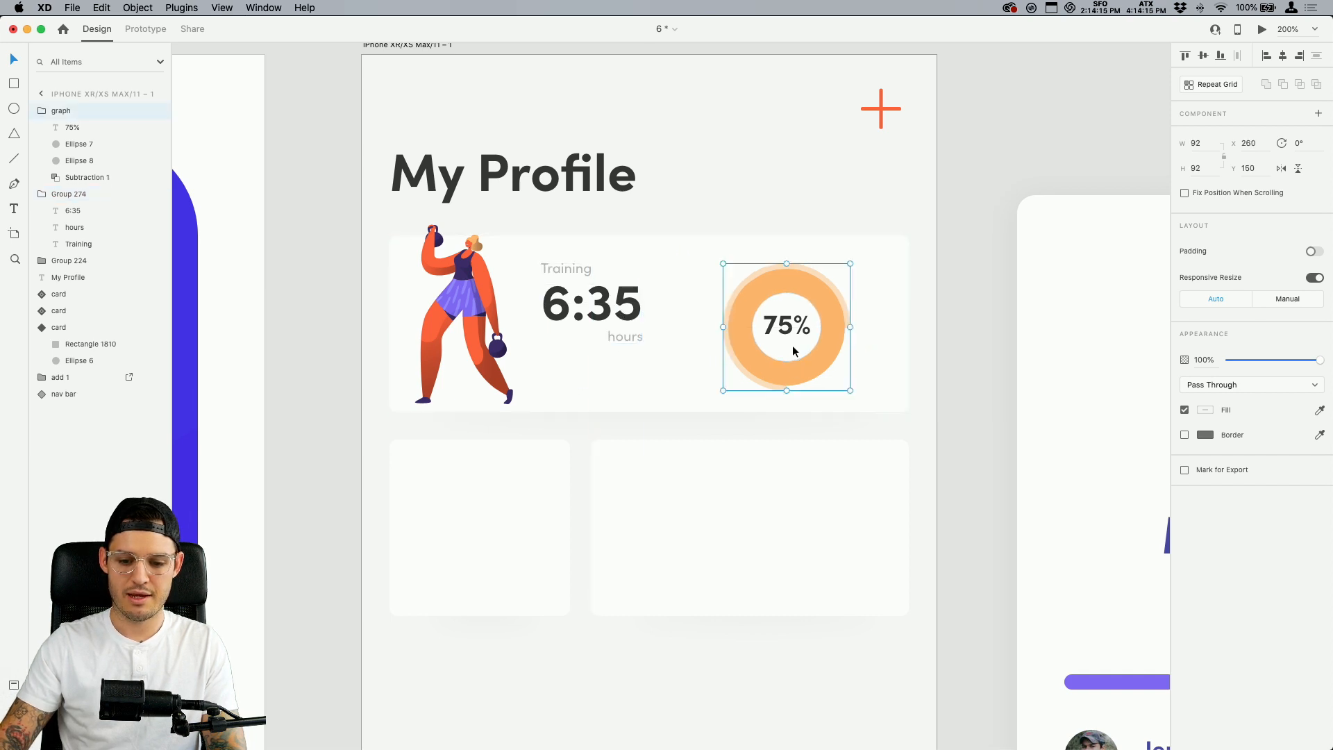
Group the wide card under the My Profile heading with its progress graph, training text and kettlebell illustration
click(796, 415)
shift+click(776, 336)
shift+click(591, 303)
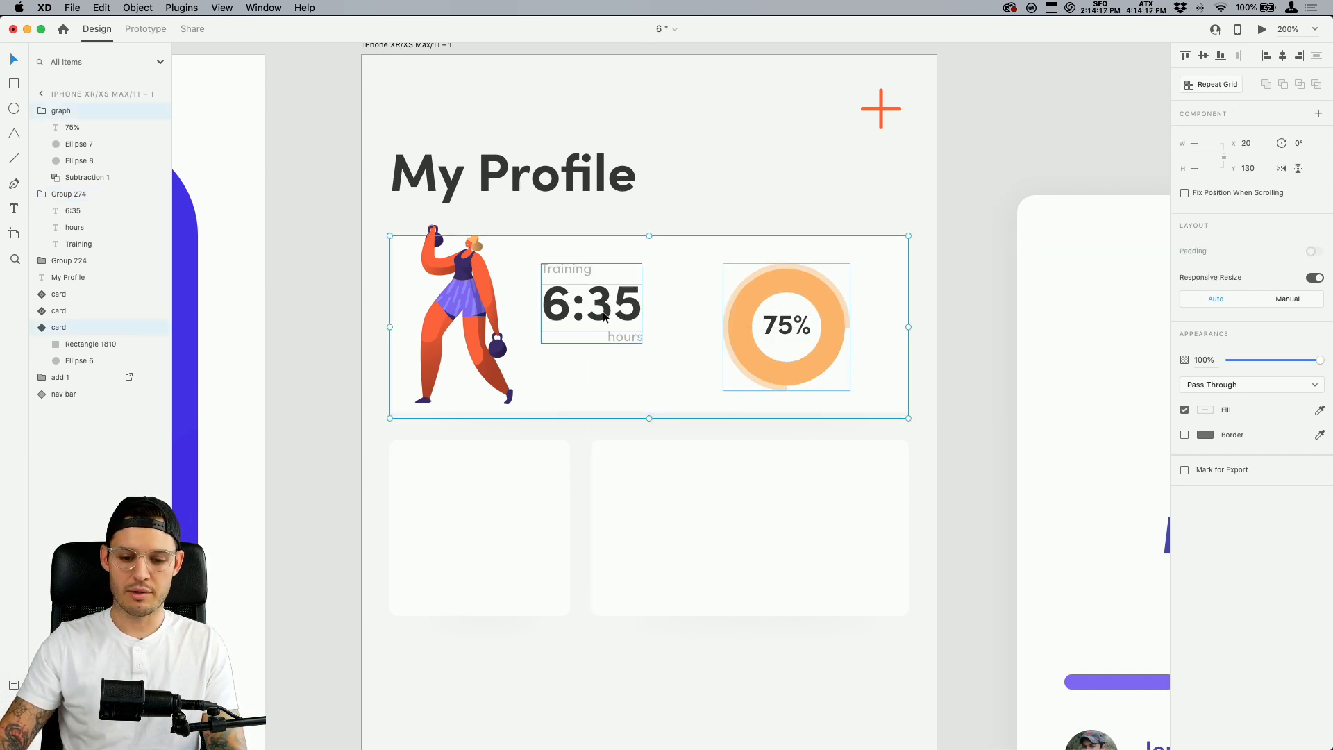
shift+click(473, 301)
key(super+g)
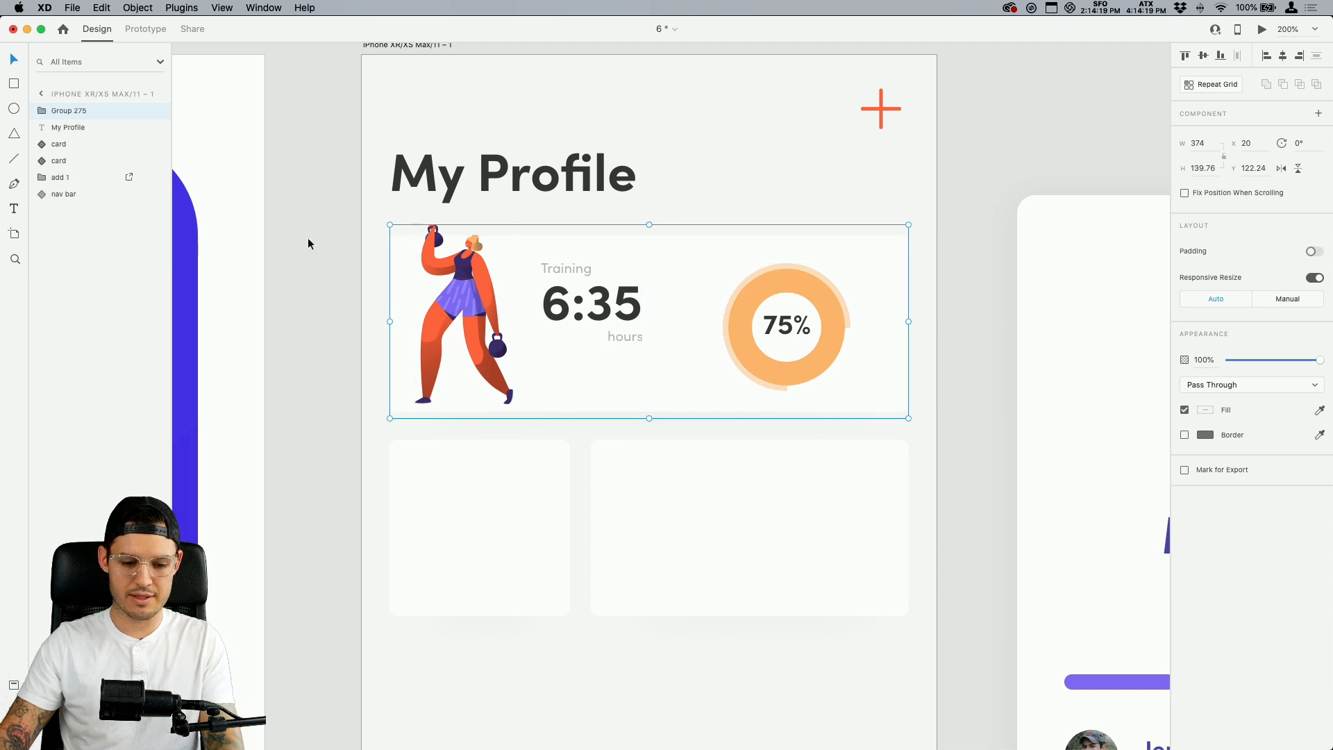
Rename the new profile card group "card1"
double_click(69, 111)
text(card12)
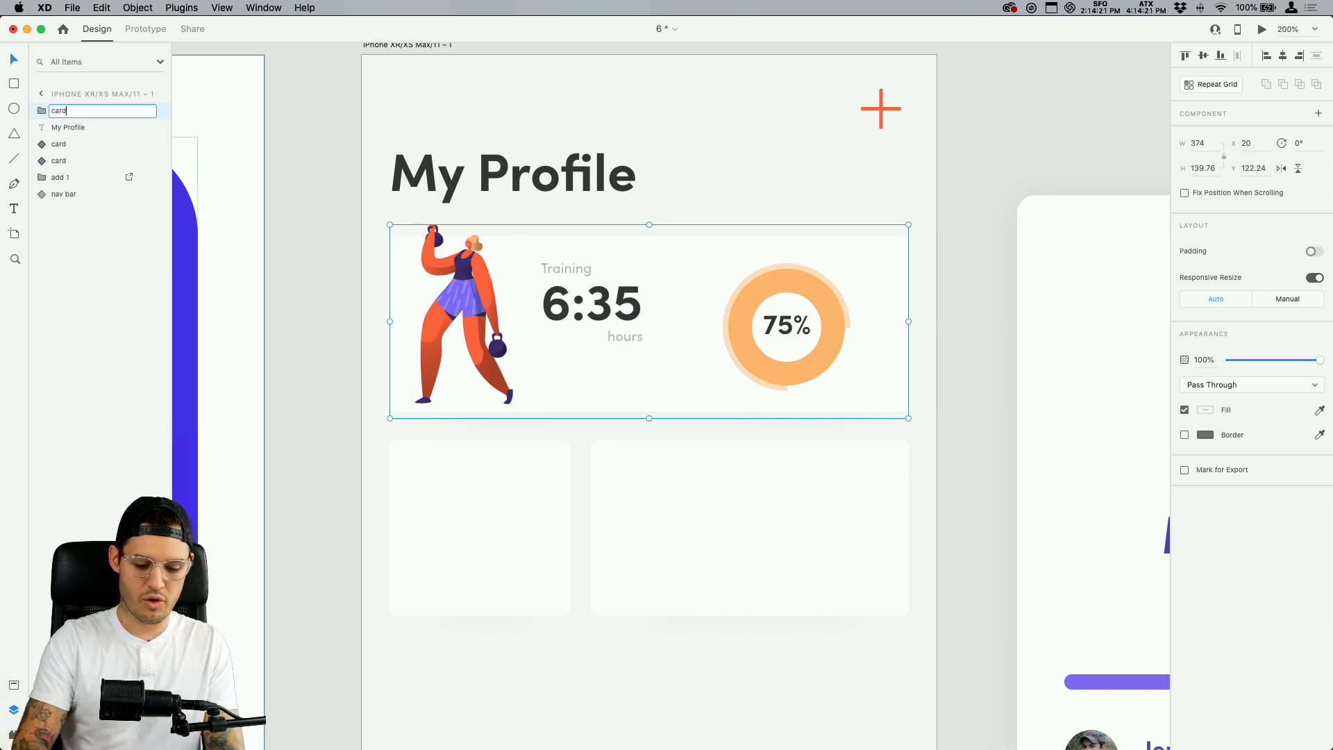
key(Return)
double_click(82, 110)
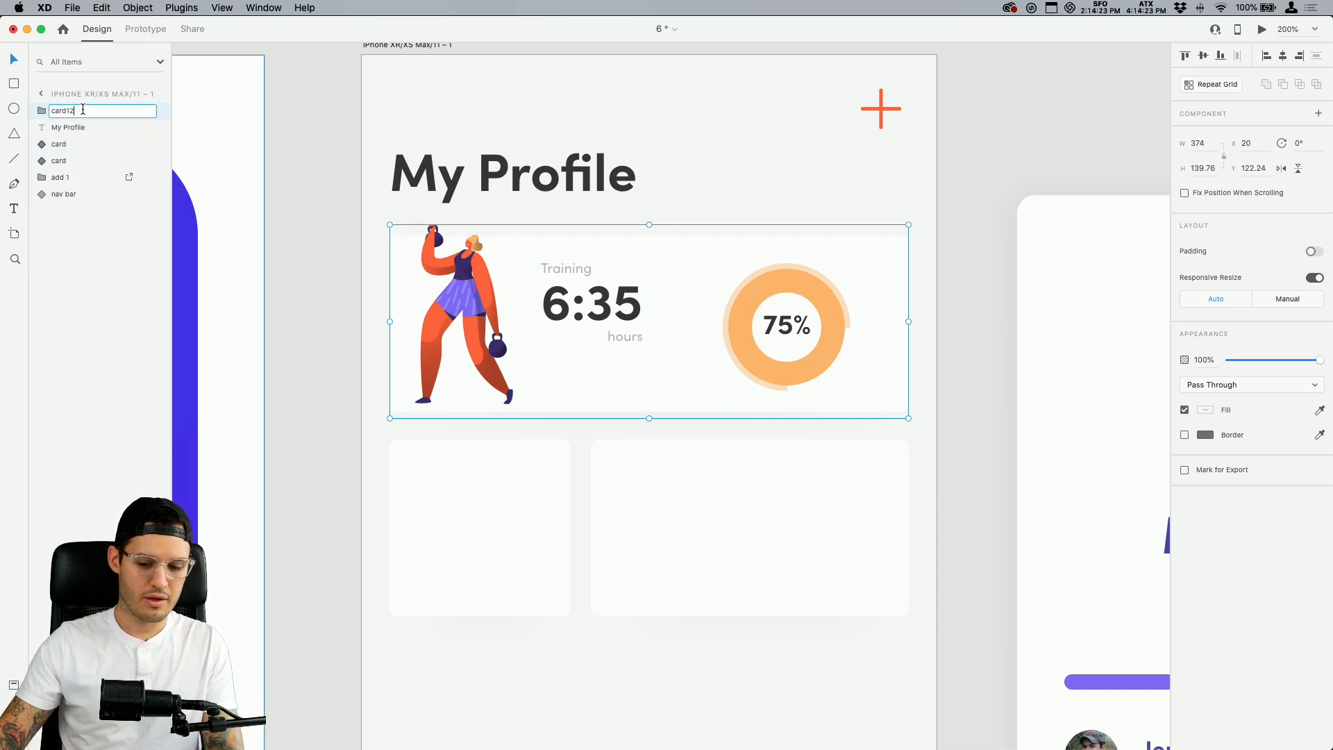
key(BackSpace)
key(Return)
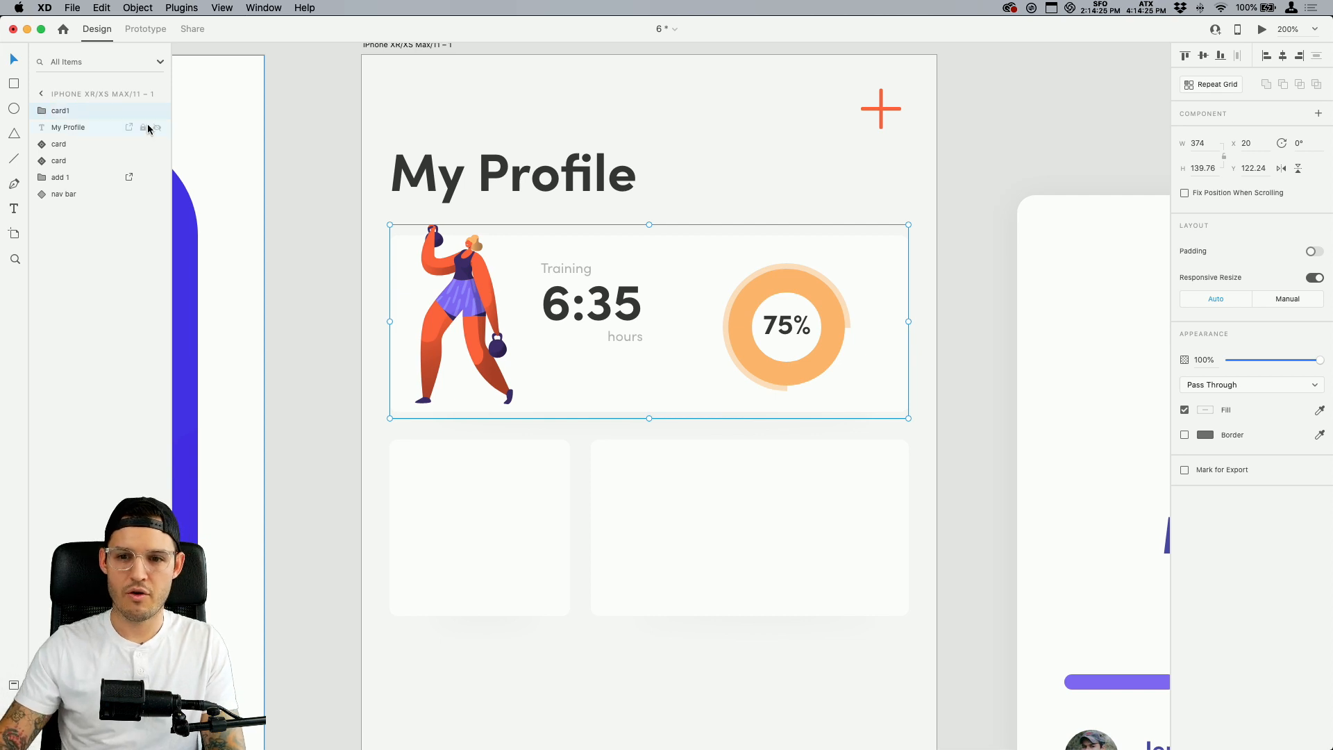
Deselect the card group and save the document
click(343, 142)
key(super+s)
scroll(360, 262, down, 1)
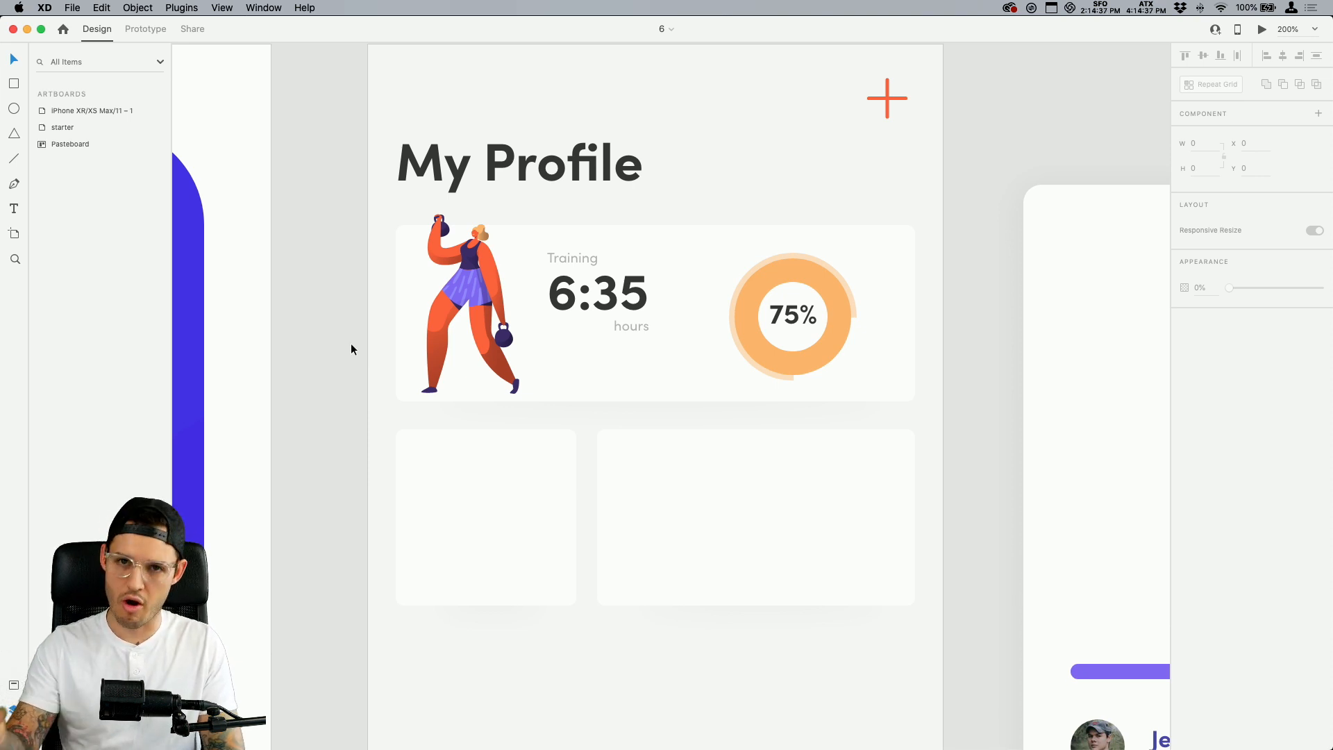
Switch to Chrome, load undraw.co in a new browser tab and go to its illustrations page
key(super+Tab)
key(super+t)
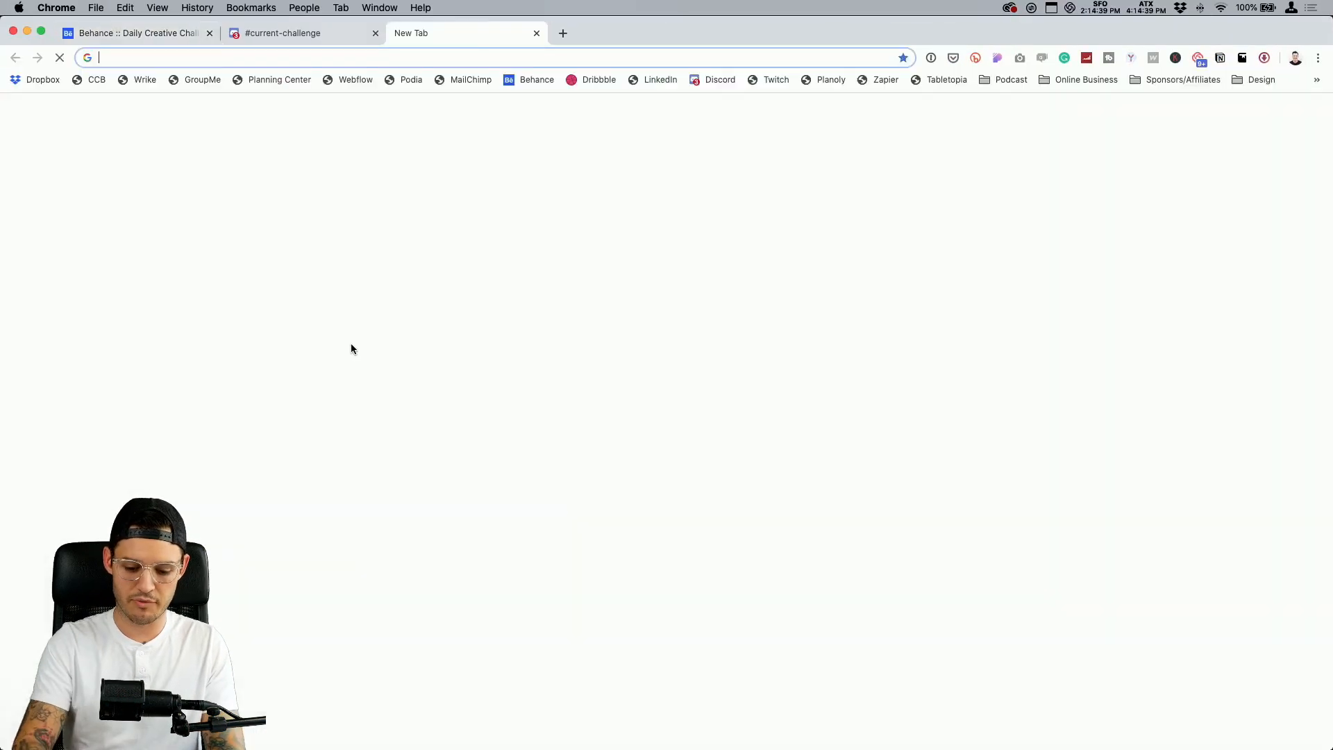
text(undraw.co/)
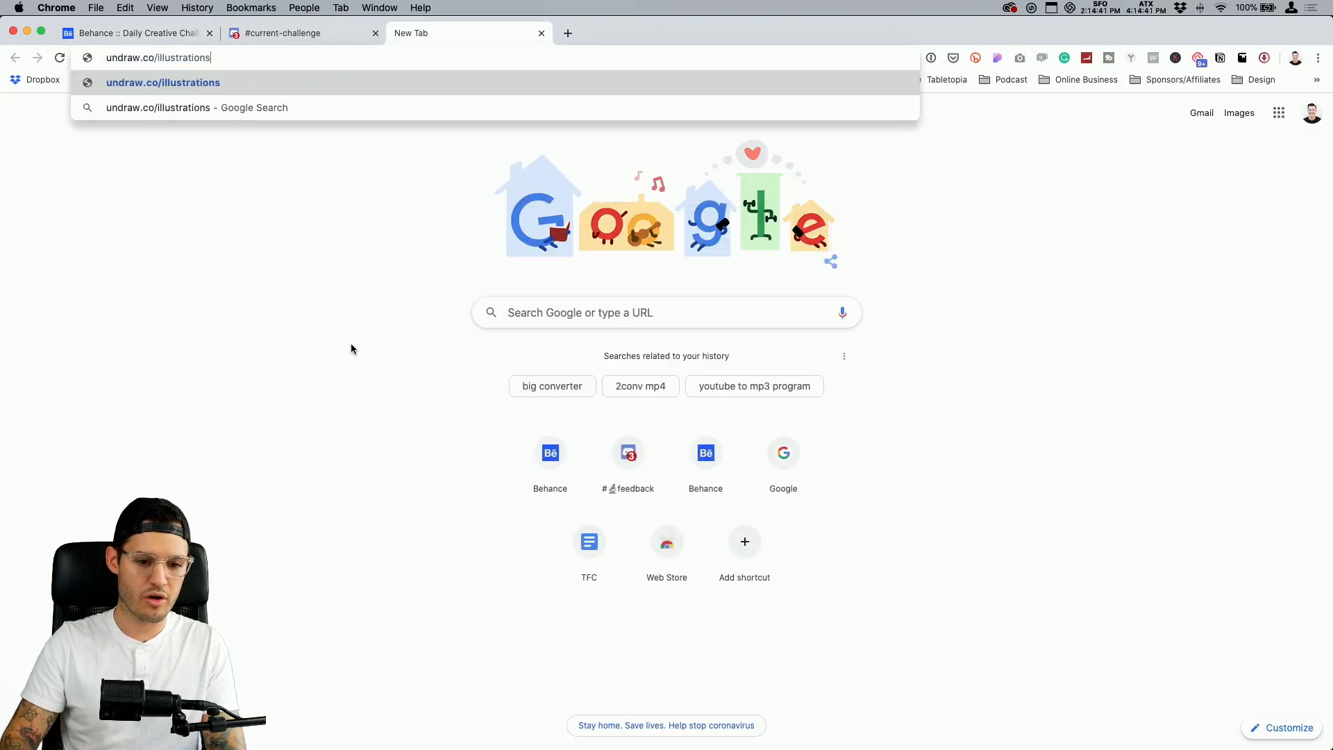
key(Return)
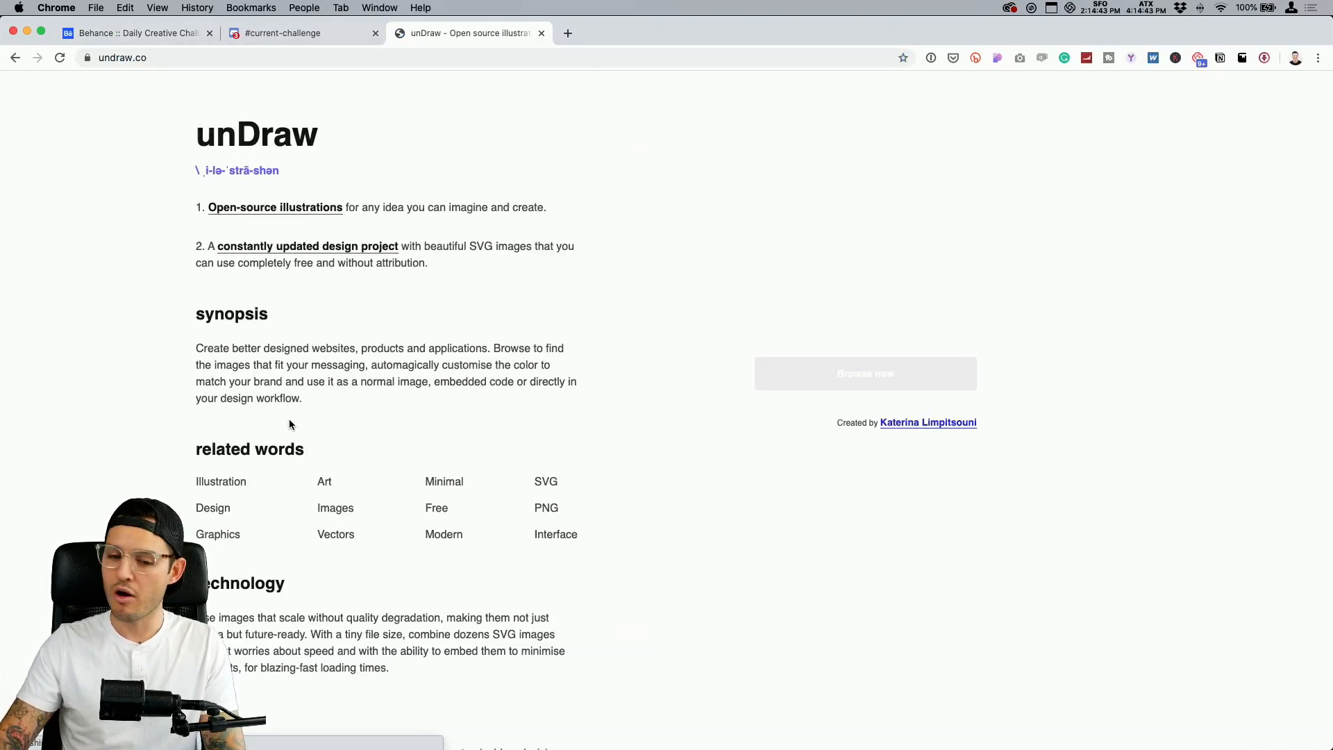
click(224, 60)
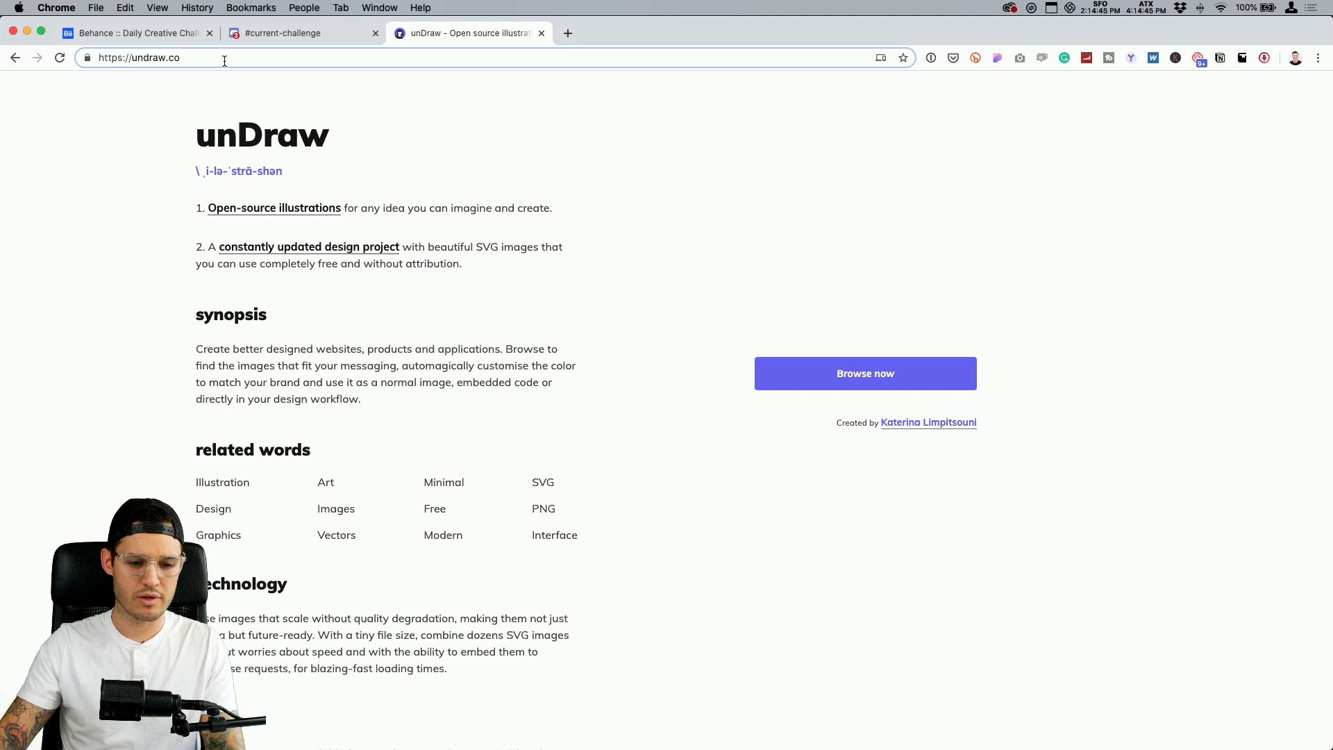
text(/)
click(830, 375)
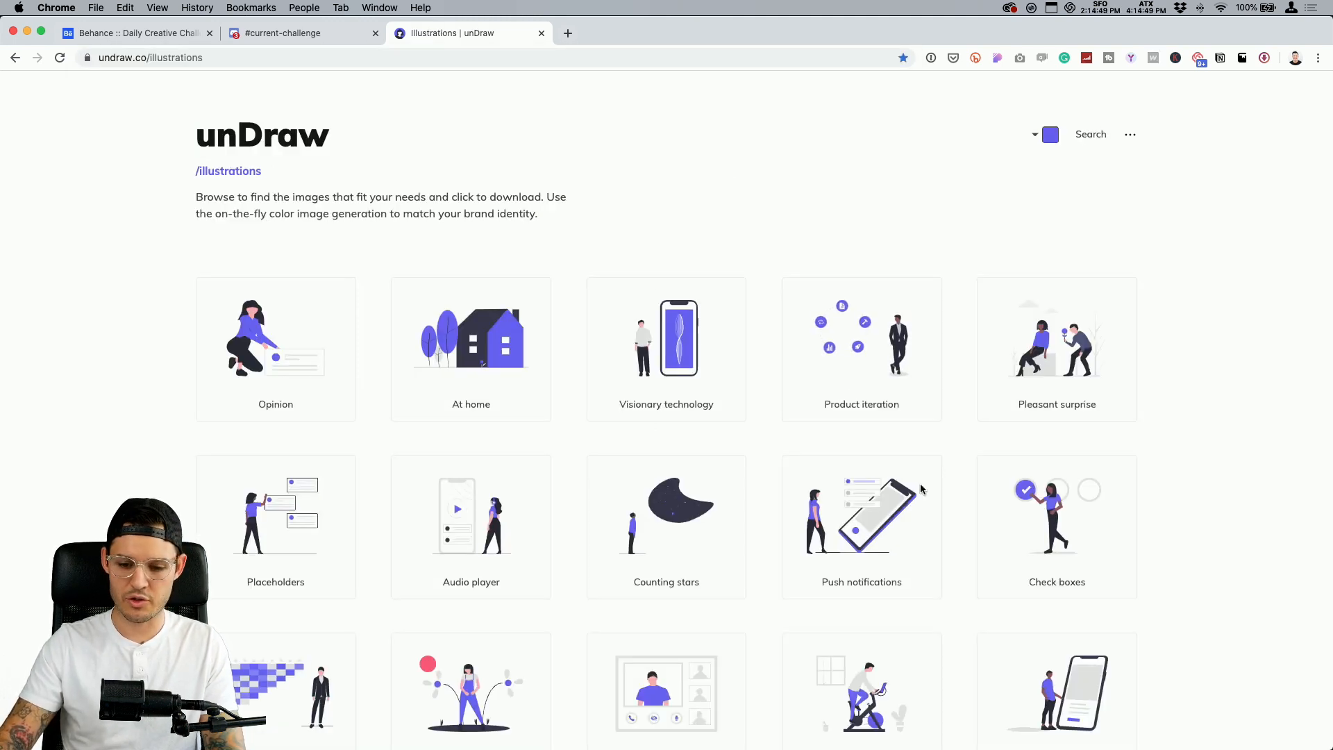
Try an orange accent colour on the unDraw illustrations and change its hue to light green
click(1050, 138)
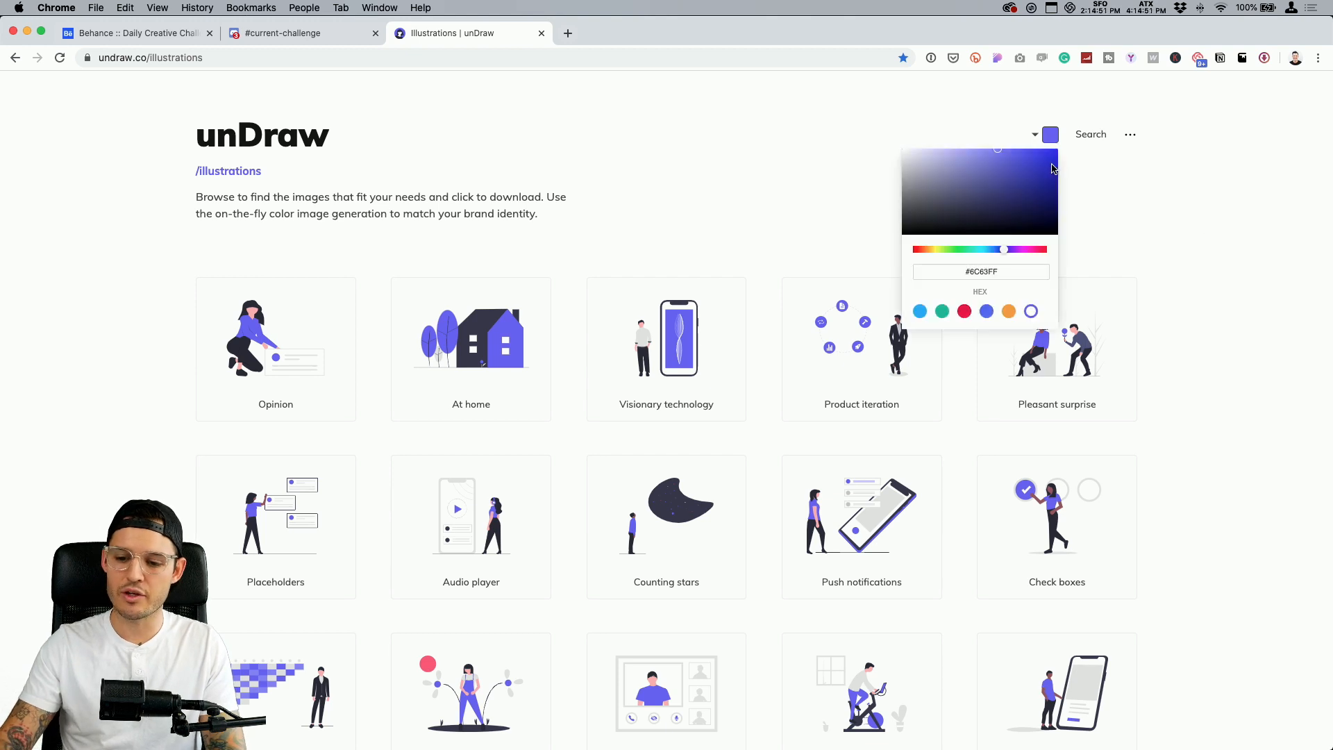
click(919, 250)
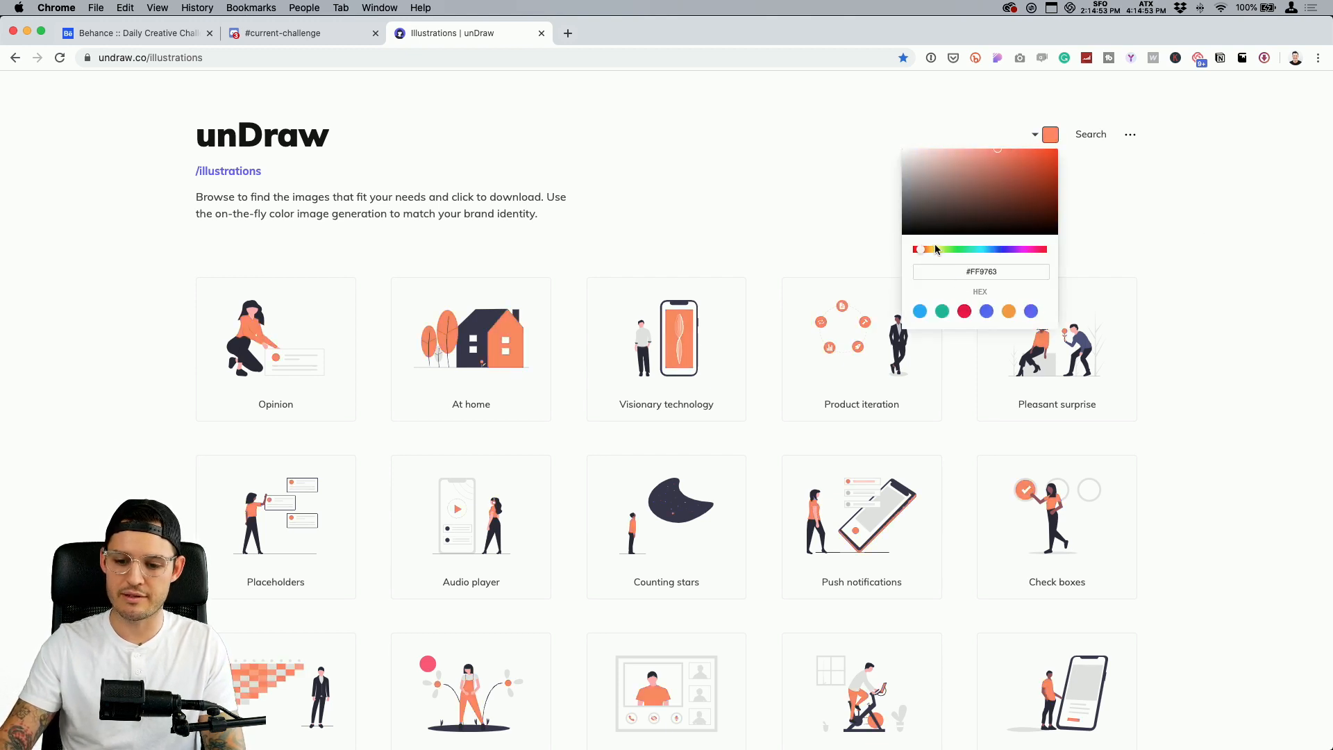
drag(935, 248, 959, 252)
click(672, 191)
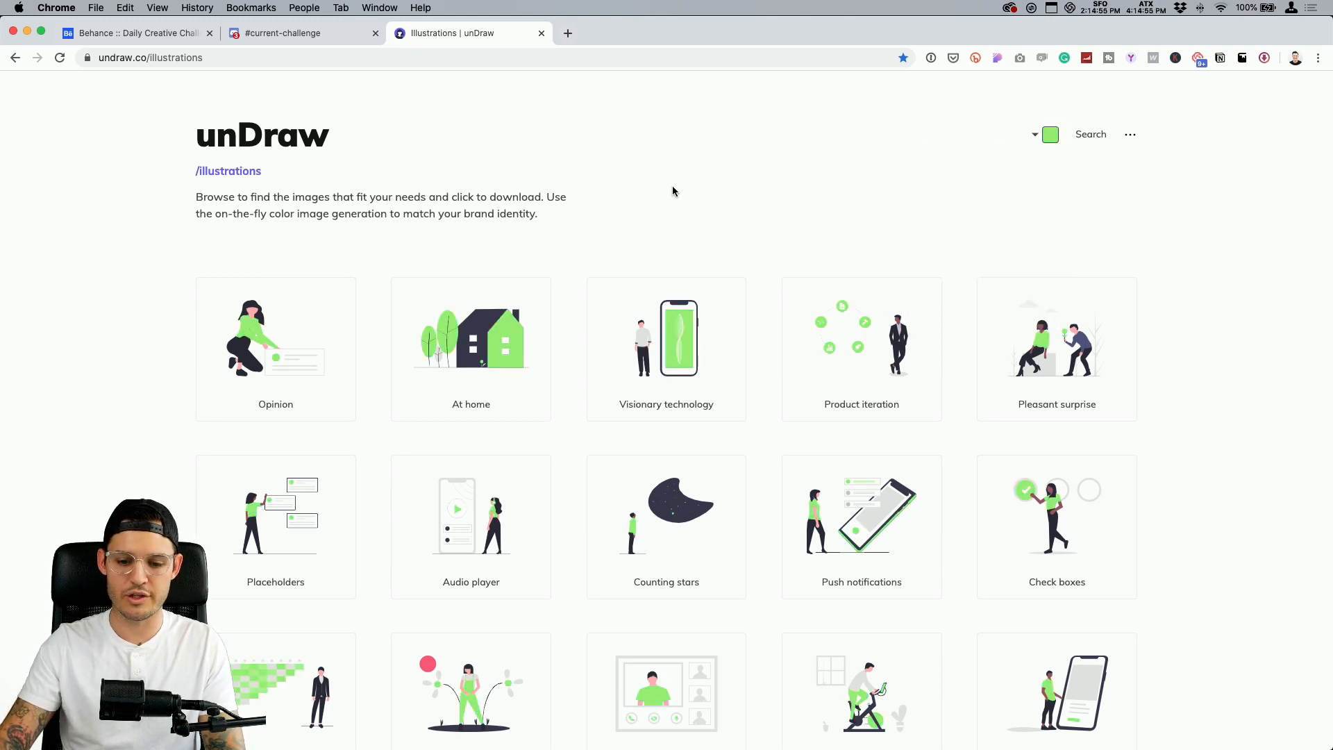
Close the unDraw illustrations page and switch to the fitness app design in Adobe XD
click(541, 34)
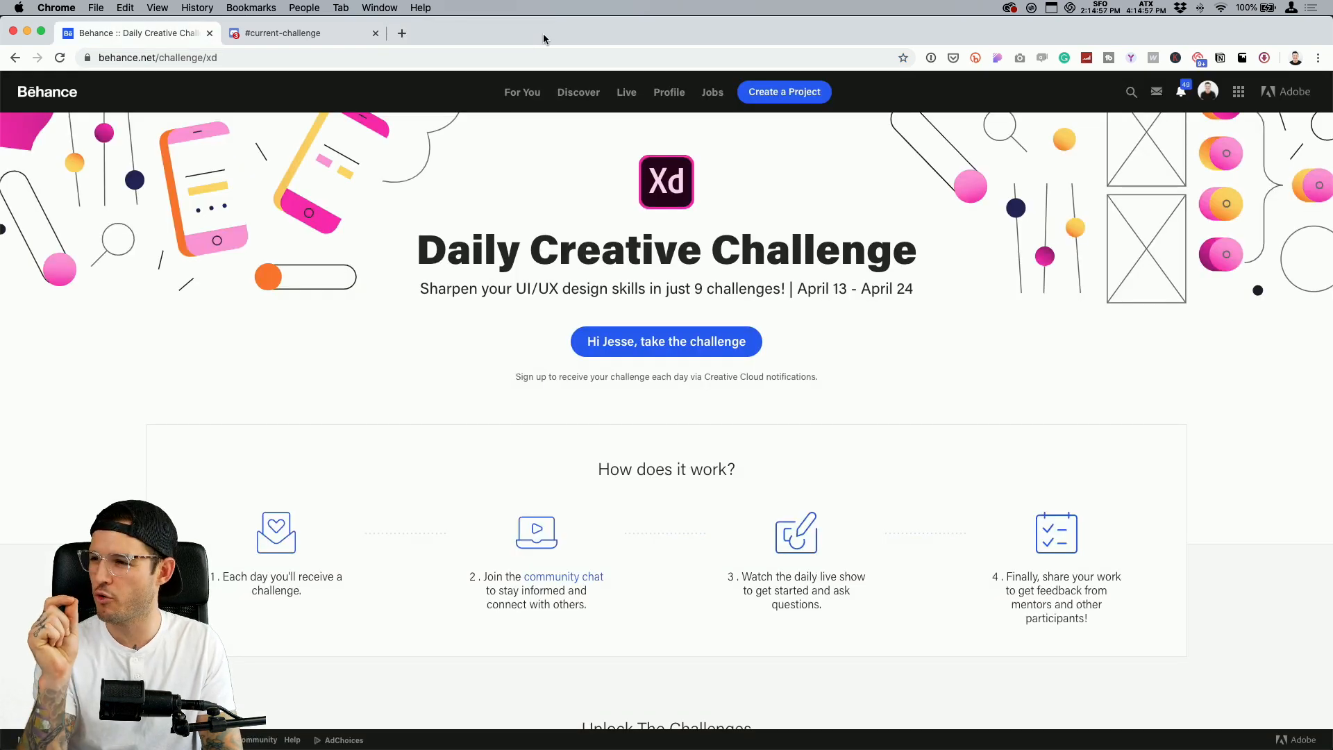
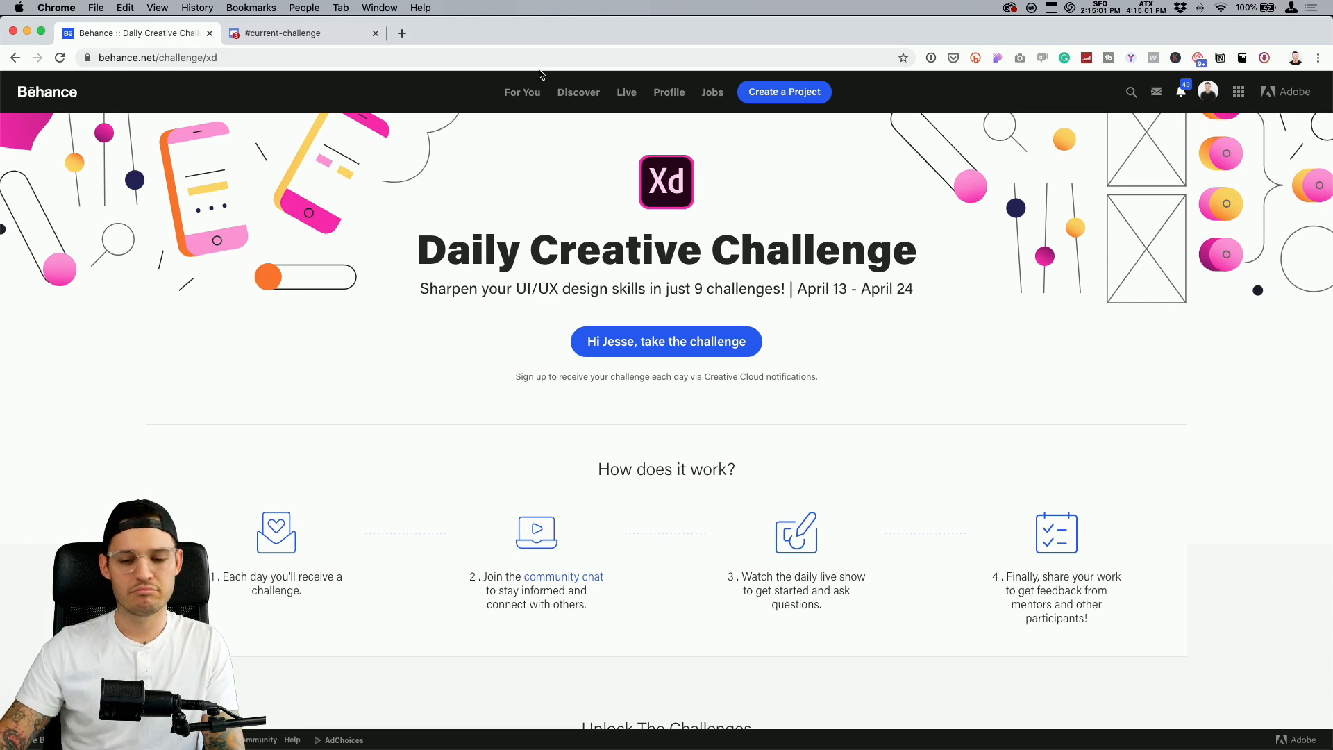
key(super+Tab)
click(814, 289)
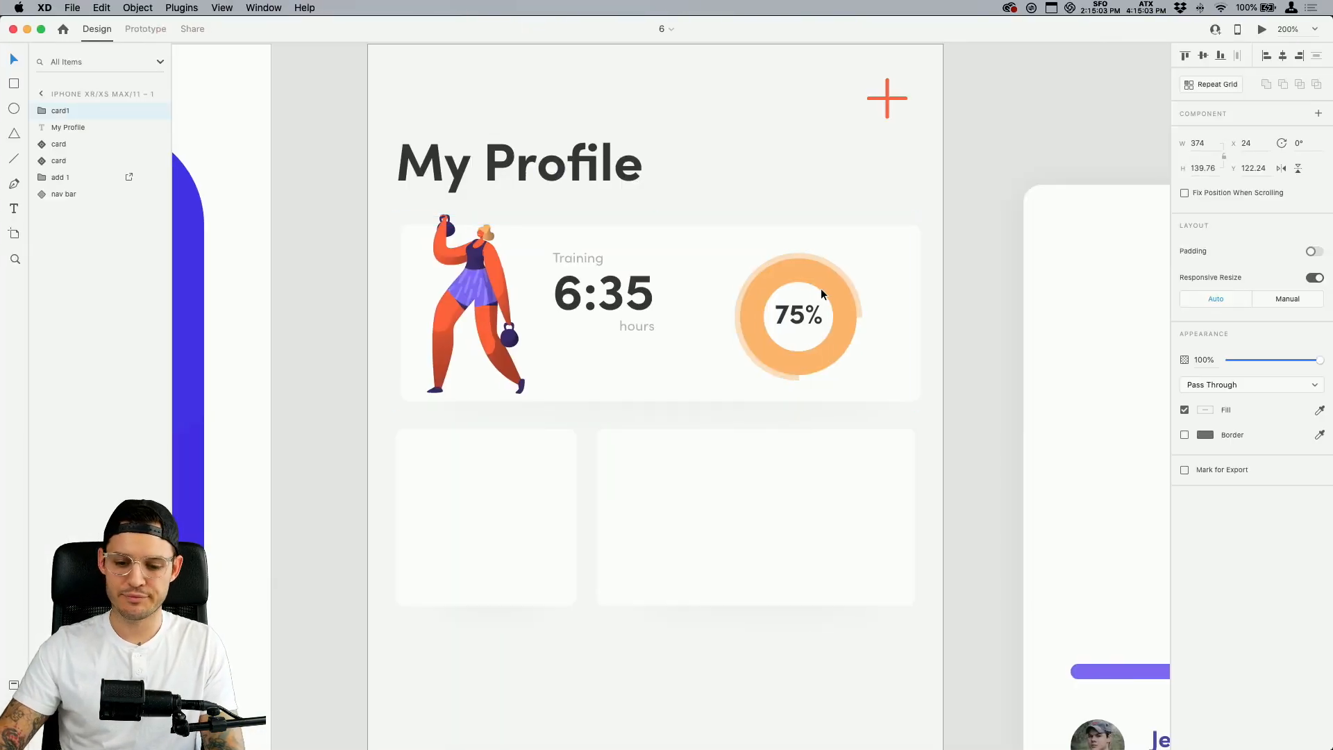
click(924, 331)
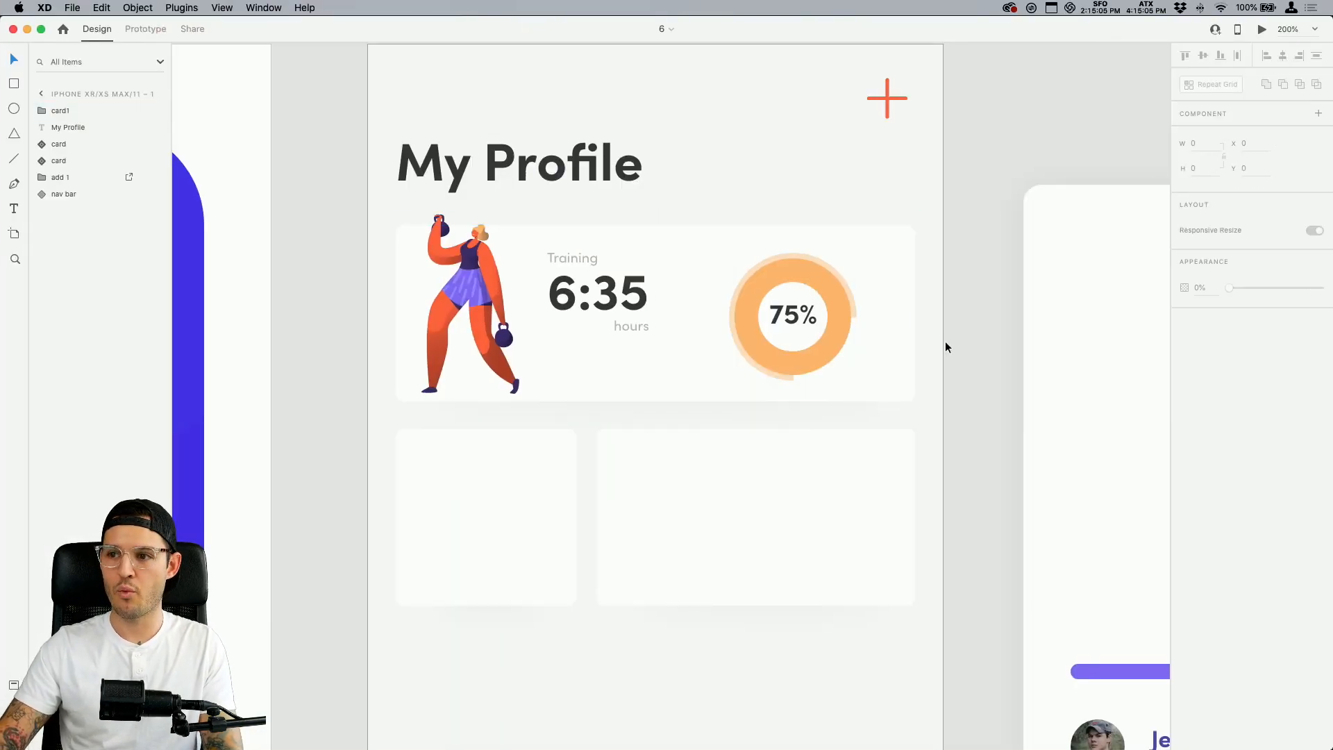
Copy the training hours text group and the orange 75% graph into the wide card in the second row
scroll(945, 340, down, 3)
double_click(563, 199)
key(super+c)
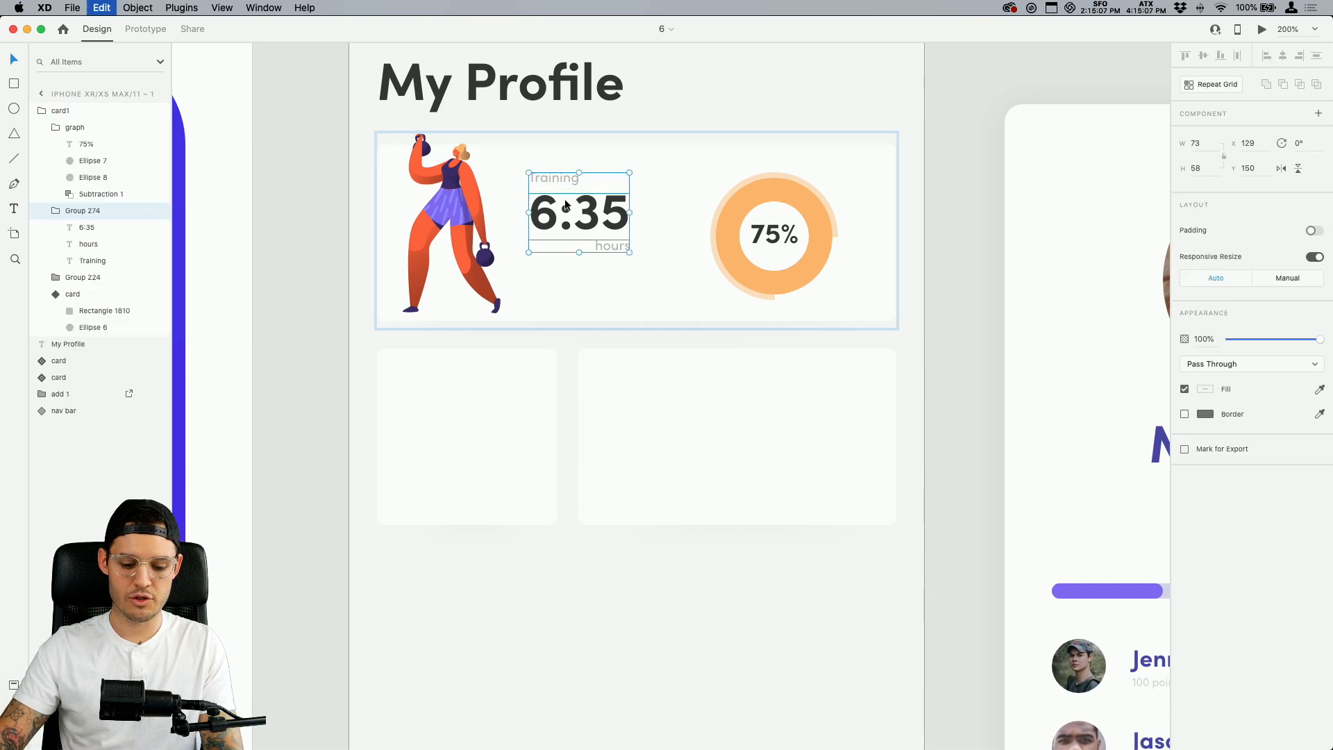
shift+click(755, 248)
key(super+c)
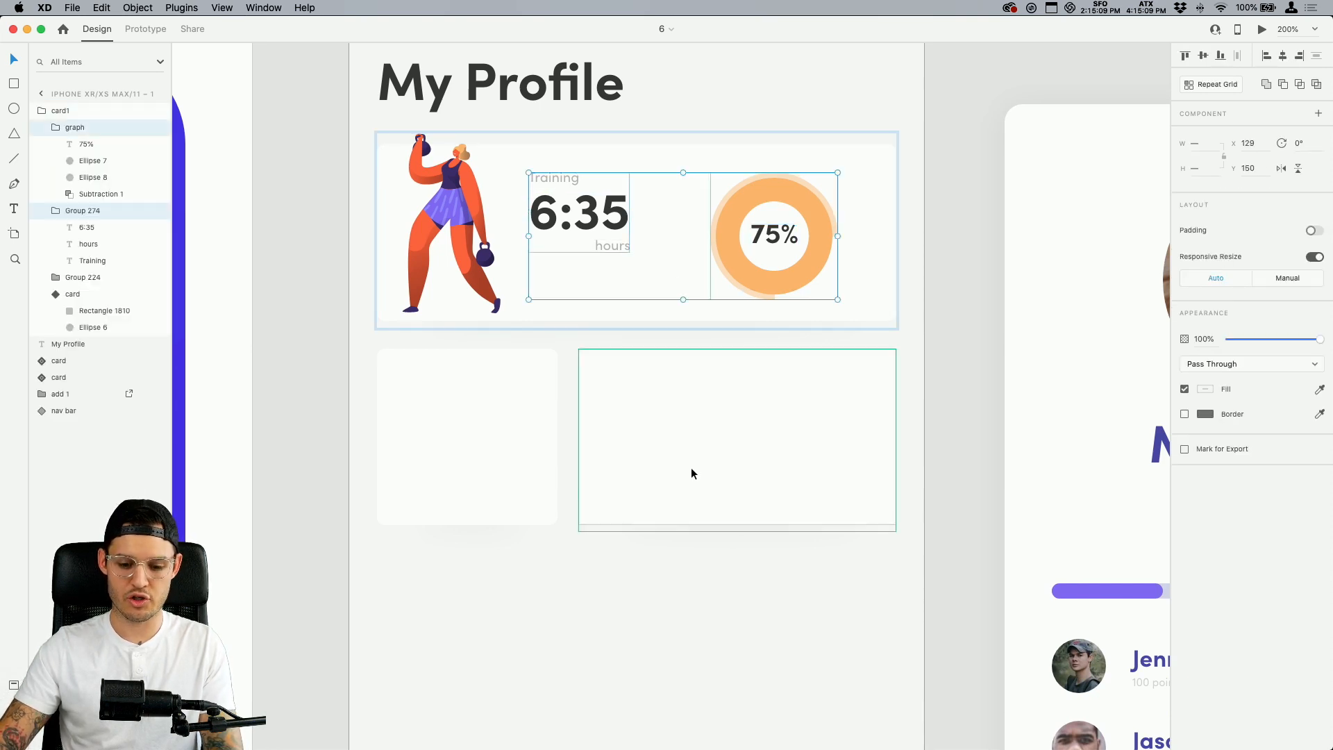
key(super+v)
drag(586, 231, 648, 441)
click(958, 440)
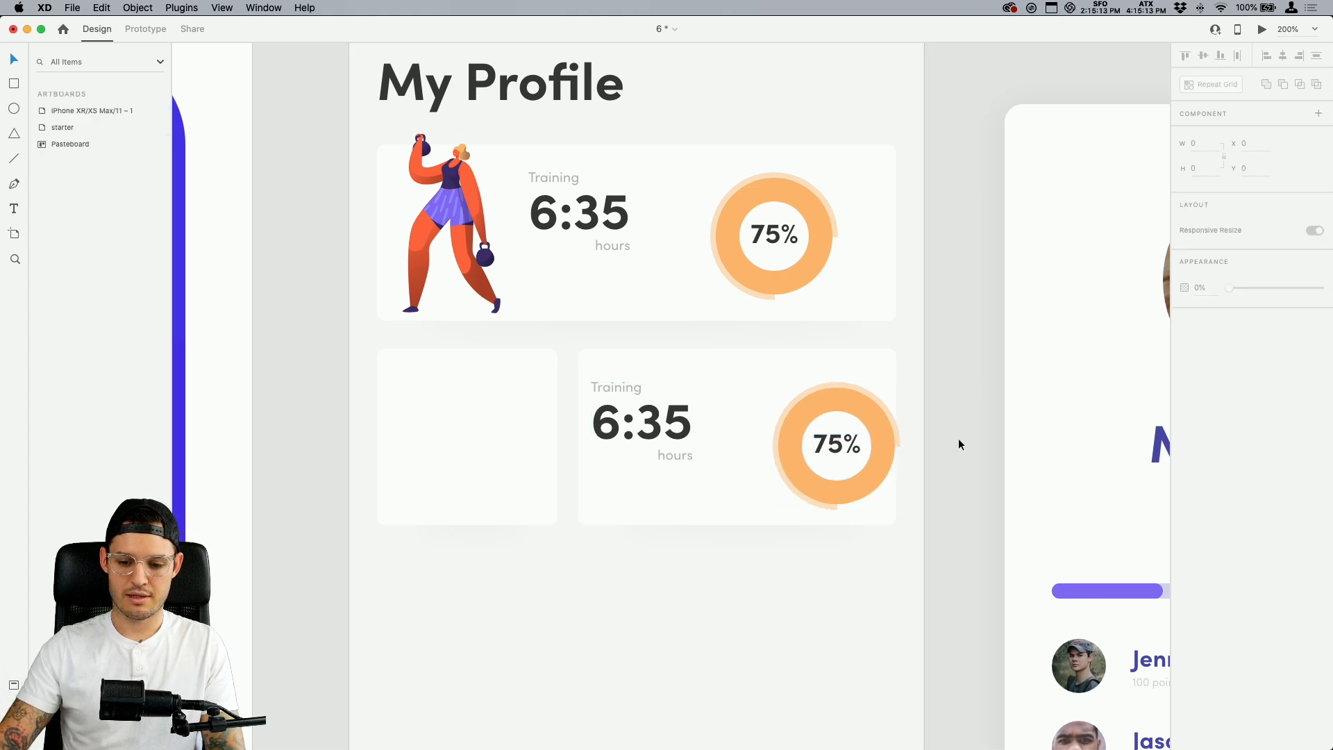
Reposition the copied graph and training text so they sit side by side with margins inside the lower wide card
click(837, 444)
drag(837, 444, 799, 448)
shift+click(681, 434)
drag(681, 435, 691, 435)
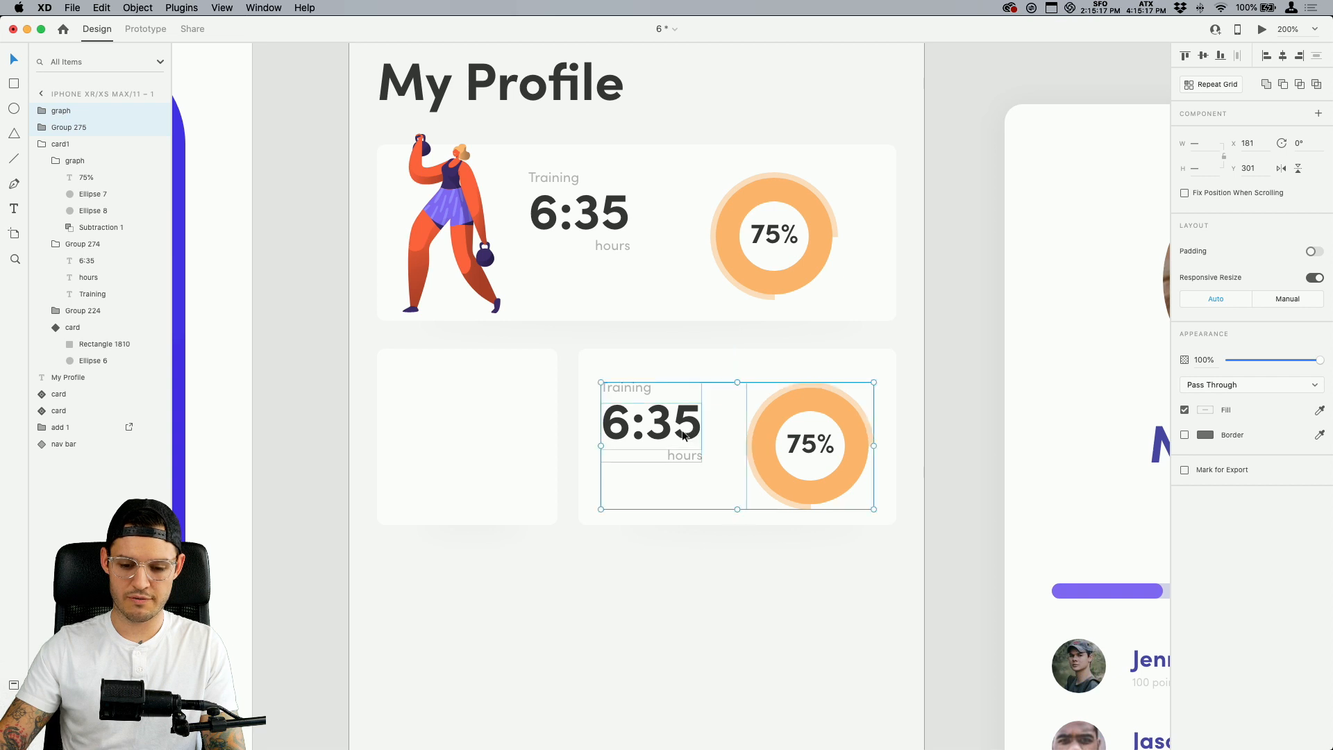
click(684, 427)
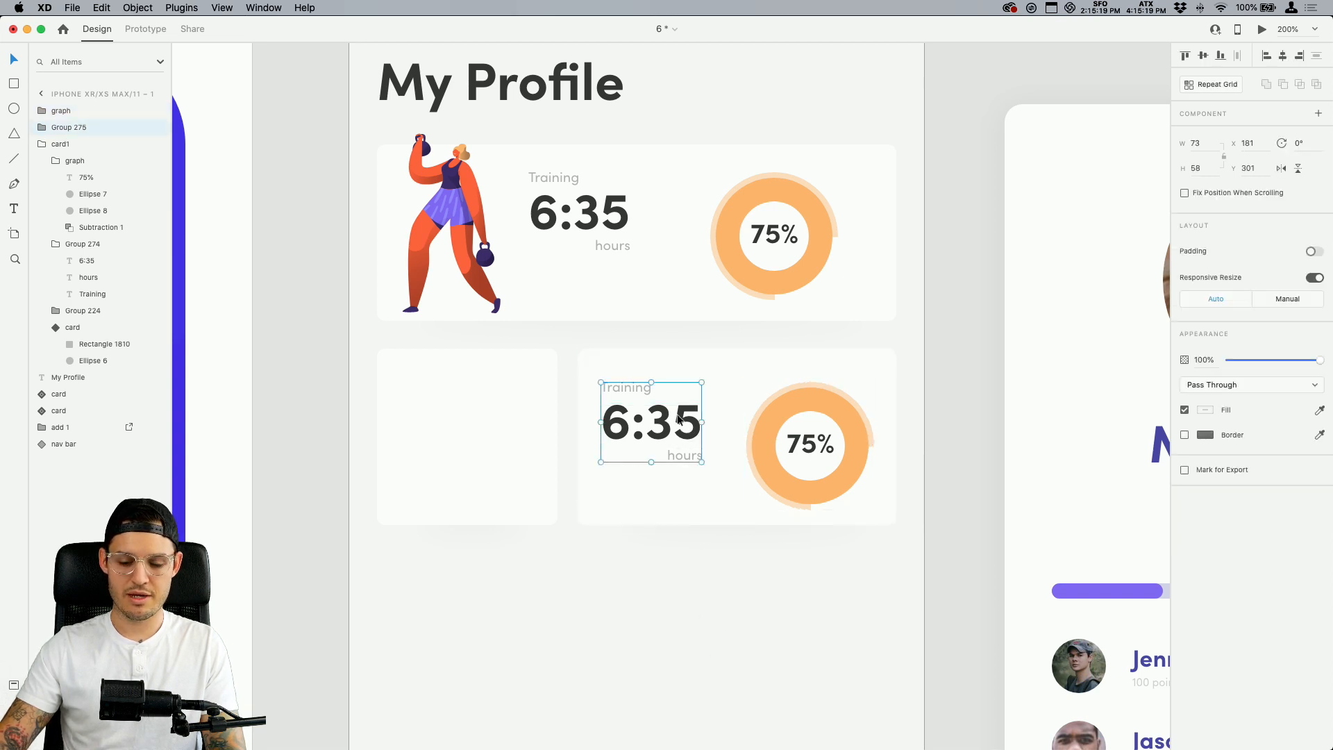
mouse_move(639, 425)
mouse_down()
mouse_move(643, 444)
mouse_move(662, 436)
mouse_up()
drag(783, 446, 783, 441)
Recolor the copied graph's ring with the purple swatch and its outer arc with a lighter tint of that purple
double_click(811, 402)
click(1209, 363)
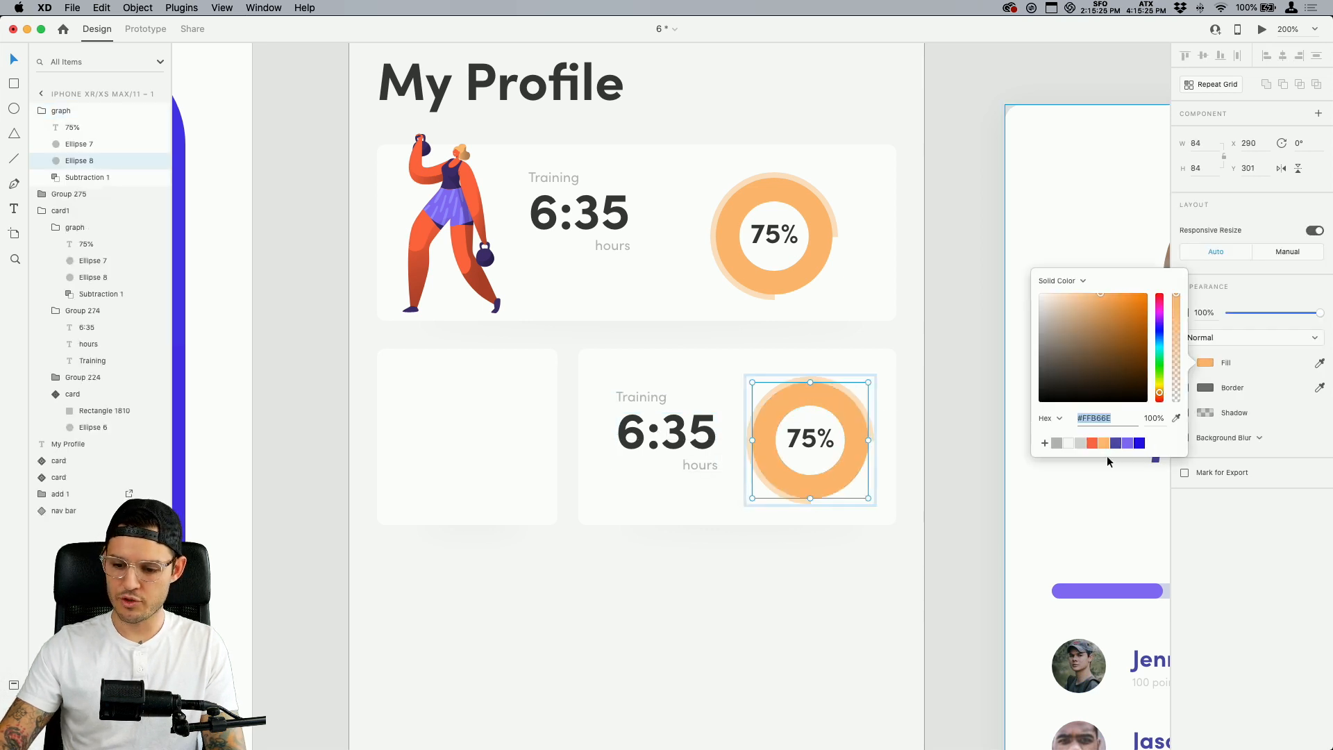
click(1128, 443)
double_click(855, 400)
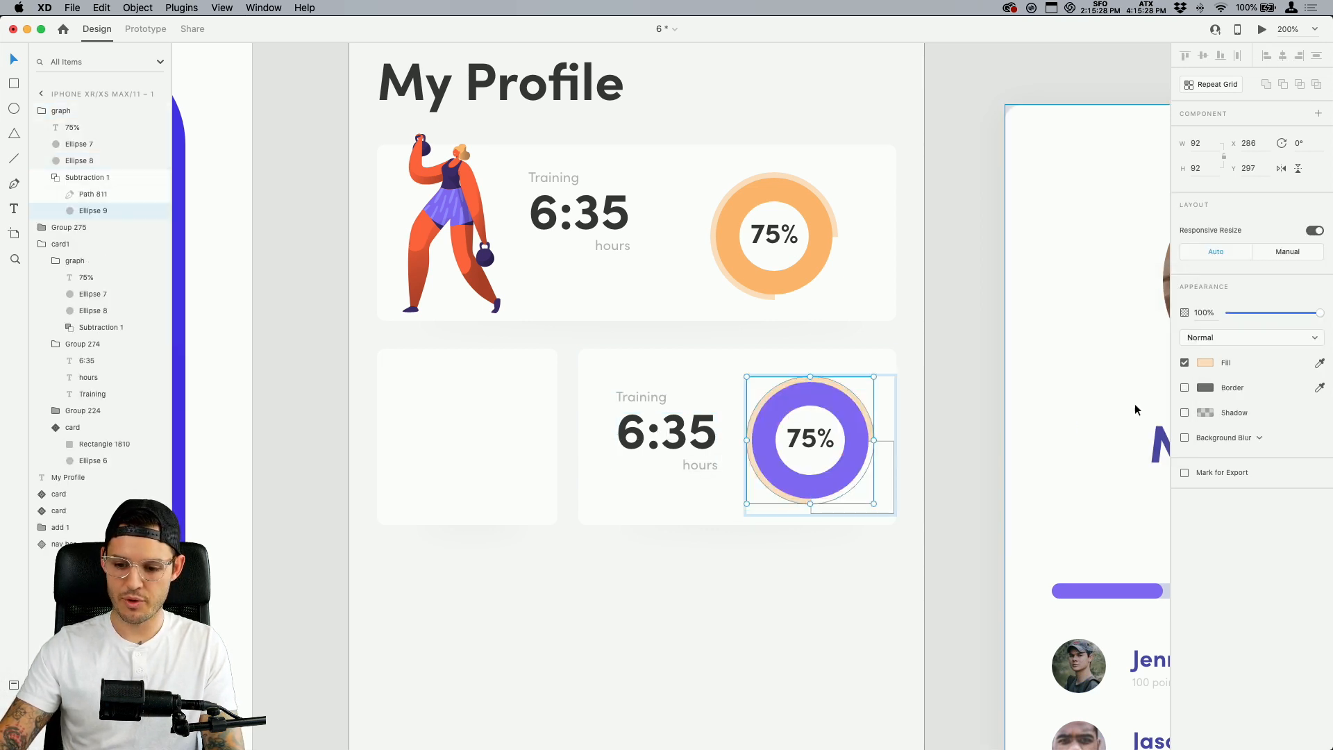
click(1206, 363)
click(1127, 443)
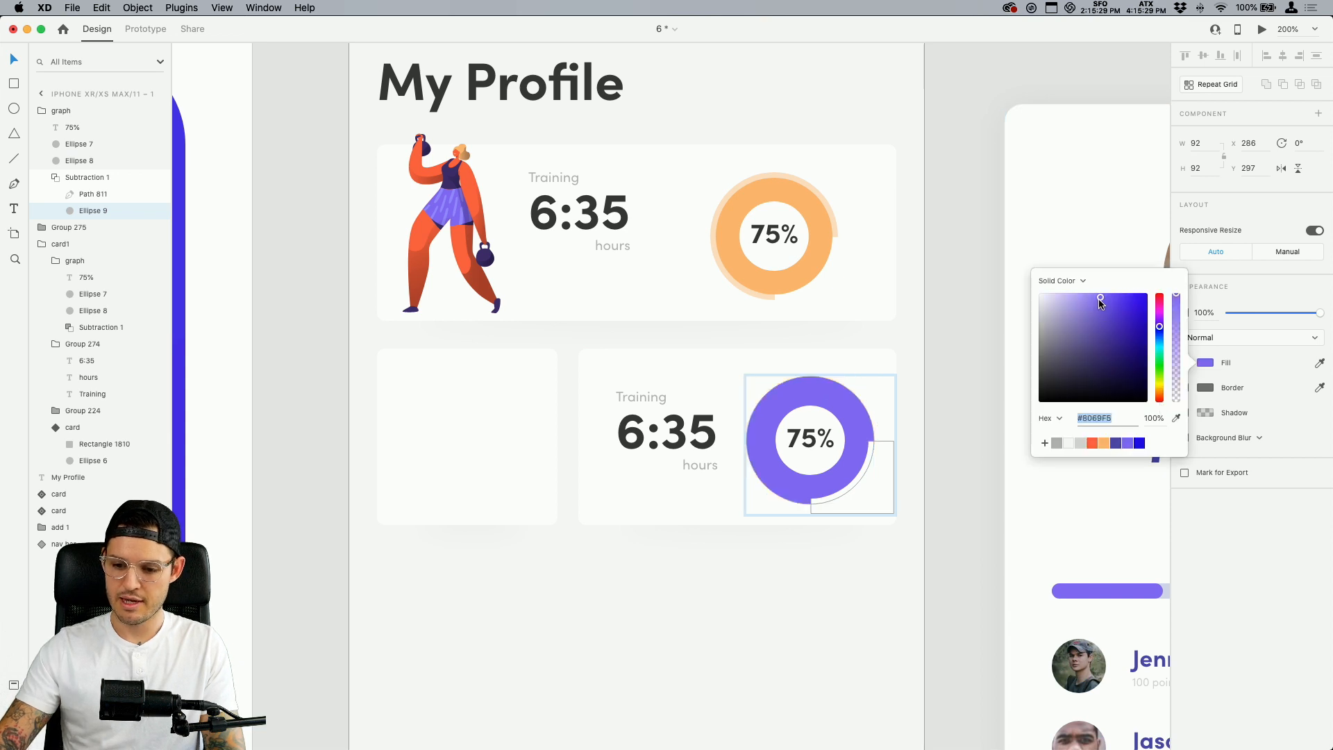
drag(1101, 297, 1078, 294)
Change the percentage text inside the purple graph to 50%
double_click(806, 442)
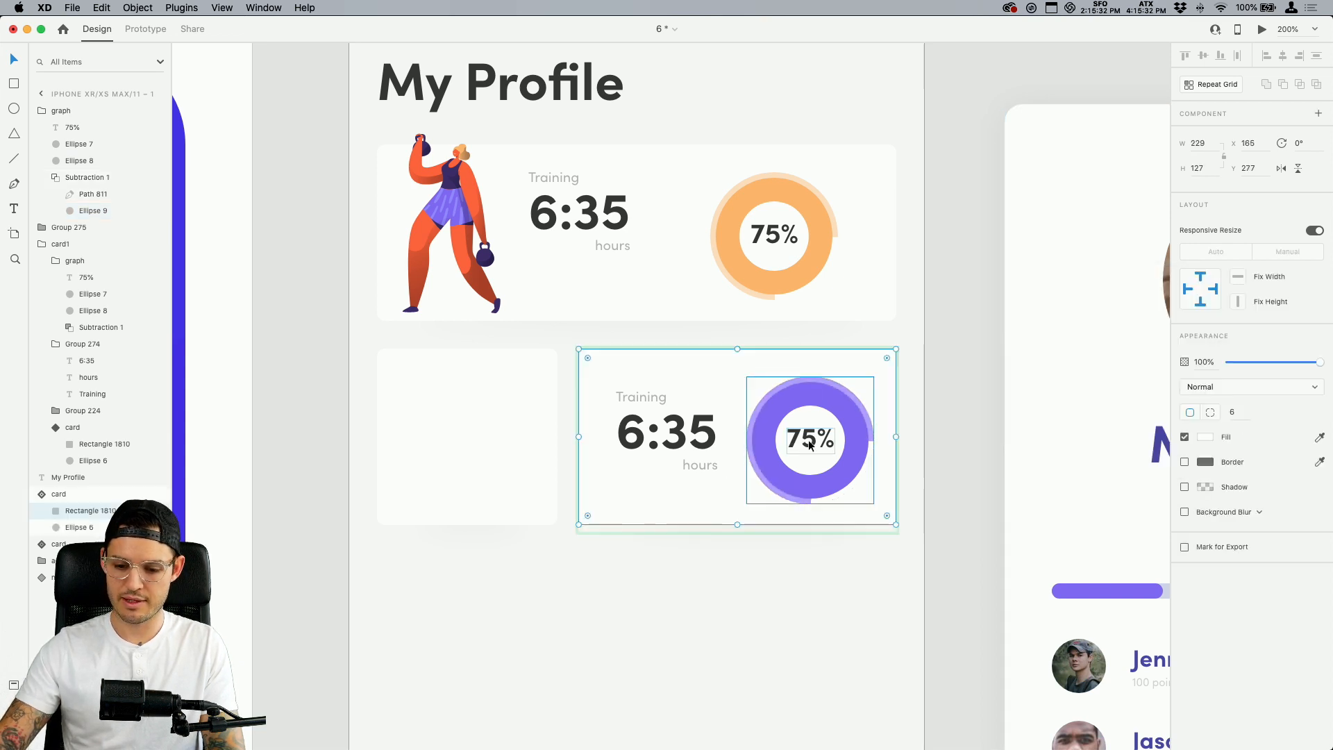
double_click(809, 442)
double_click(810, 442)
text(50%)
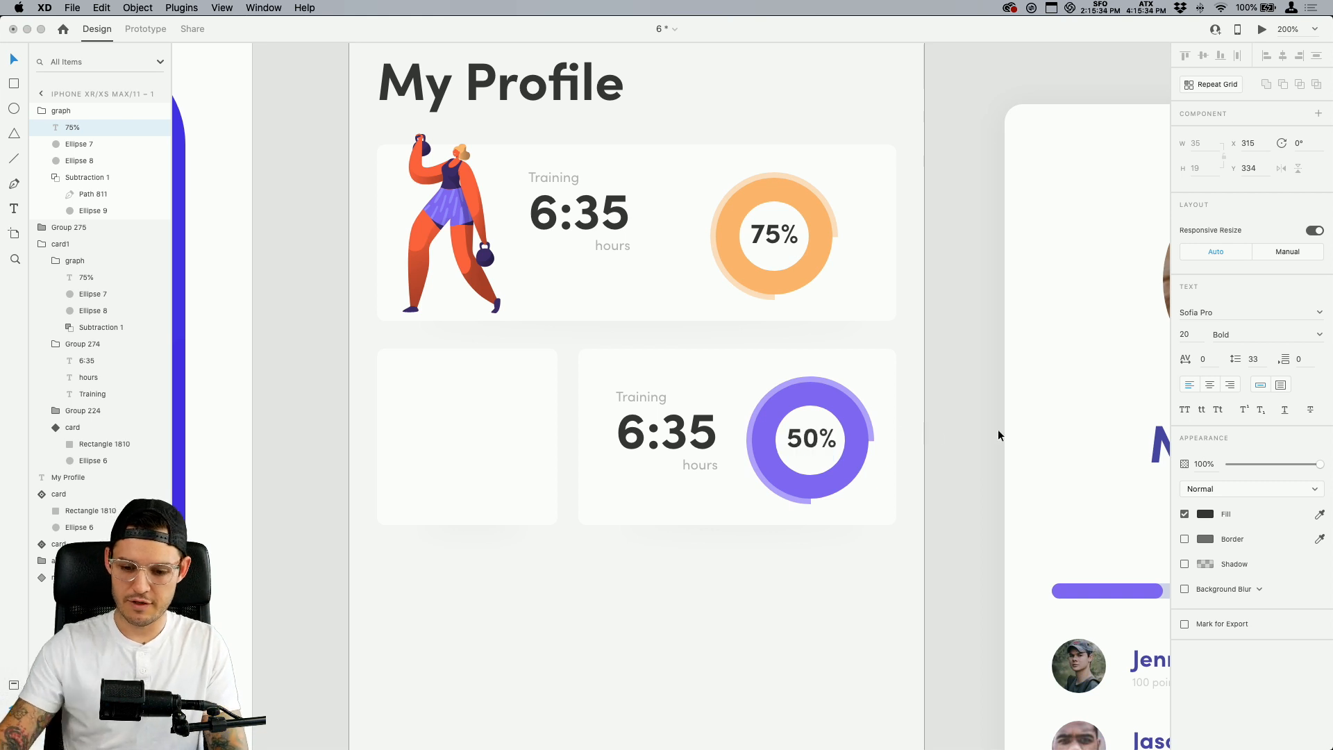
key(Escape)
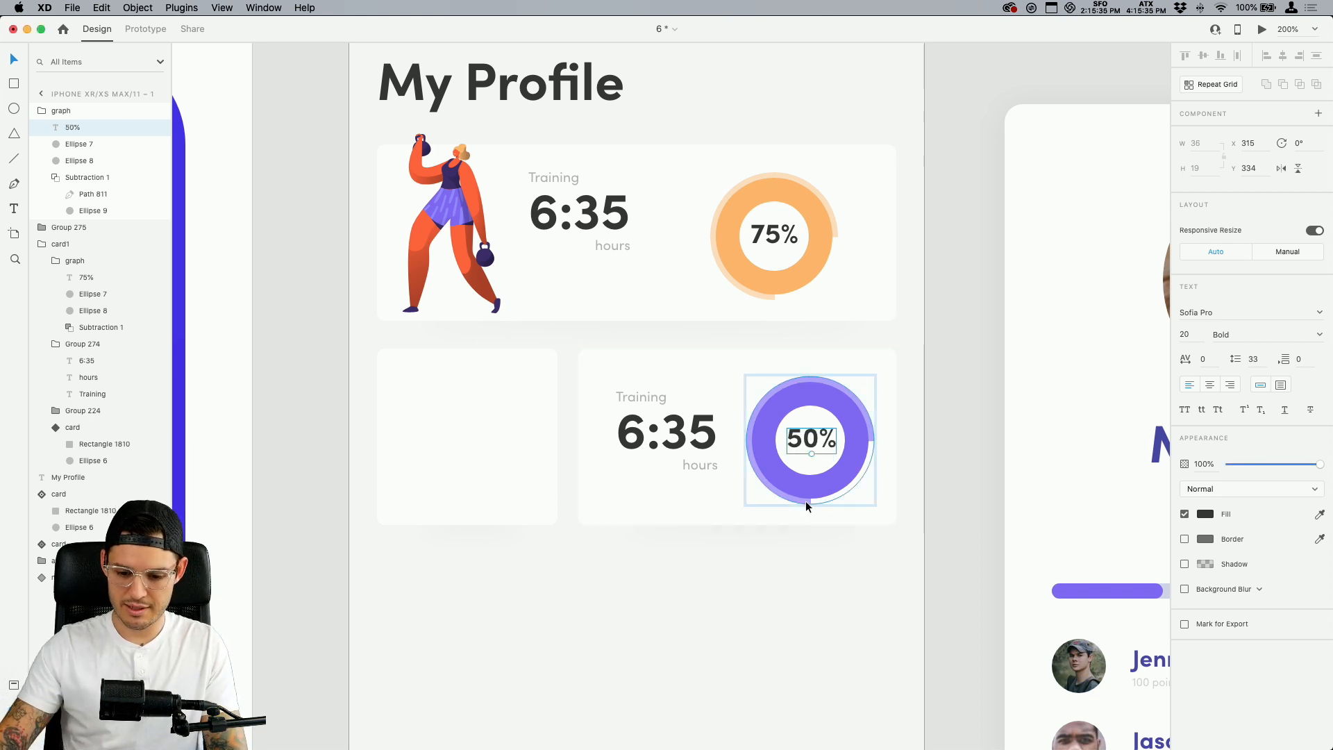
Extend the path subtracted from the purple graph's outer arc upward so the arc covers only the ring's left half
super+click(822, 508)
super+click(838, 505)
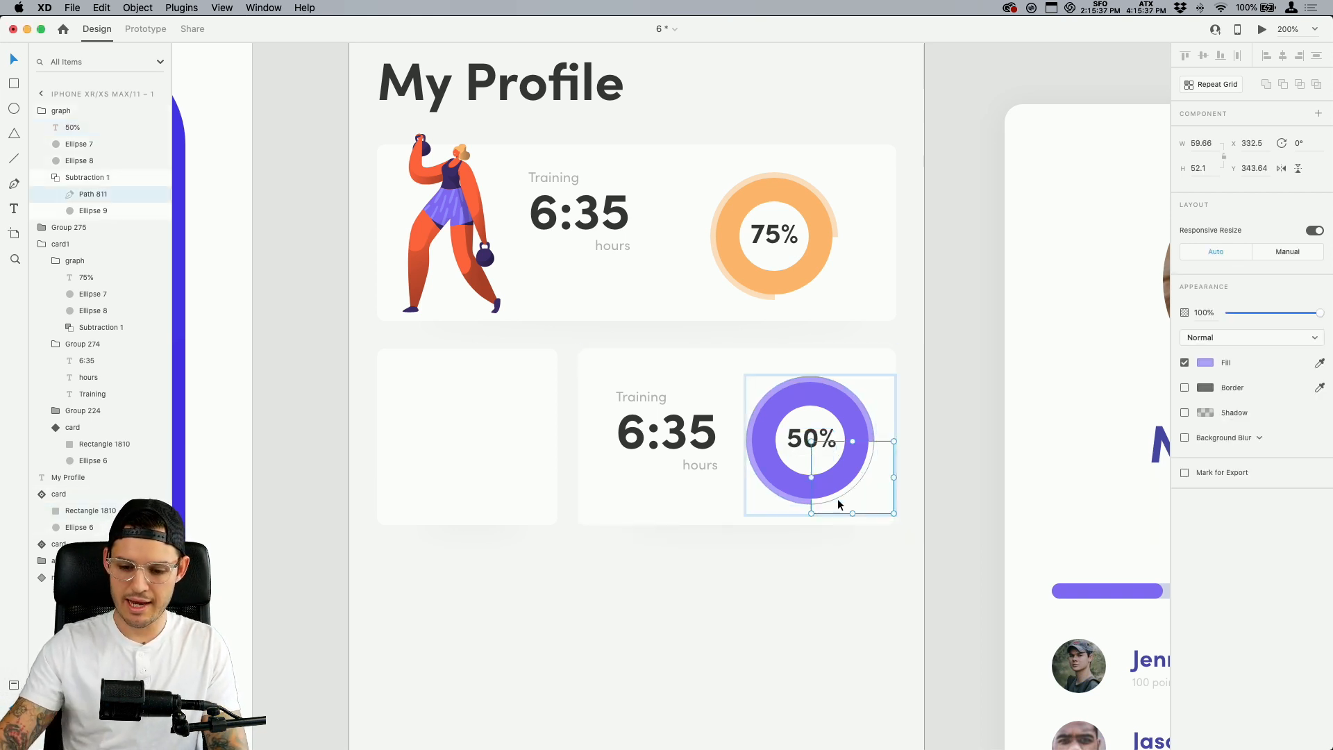
drag(812, 479, 741, 478)
key(super+z)
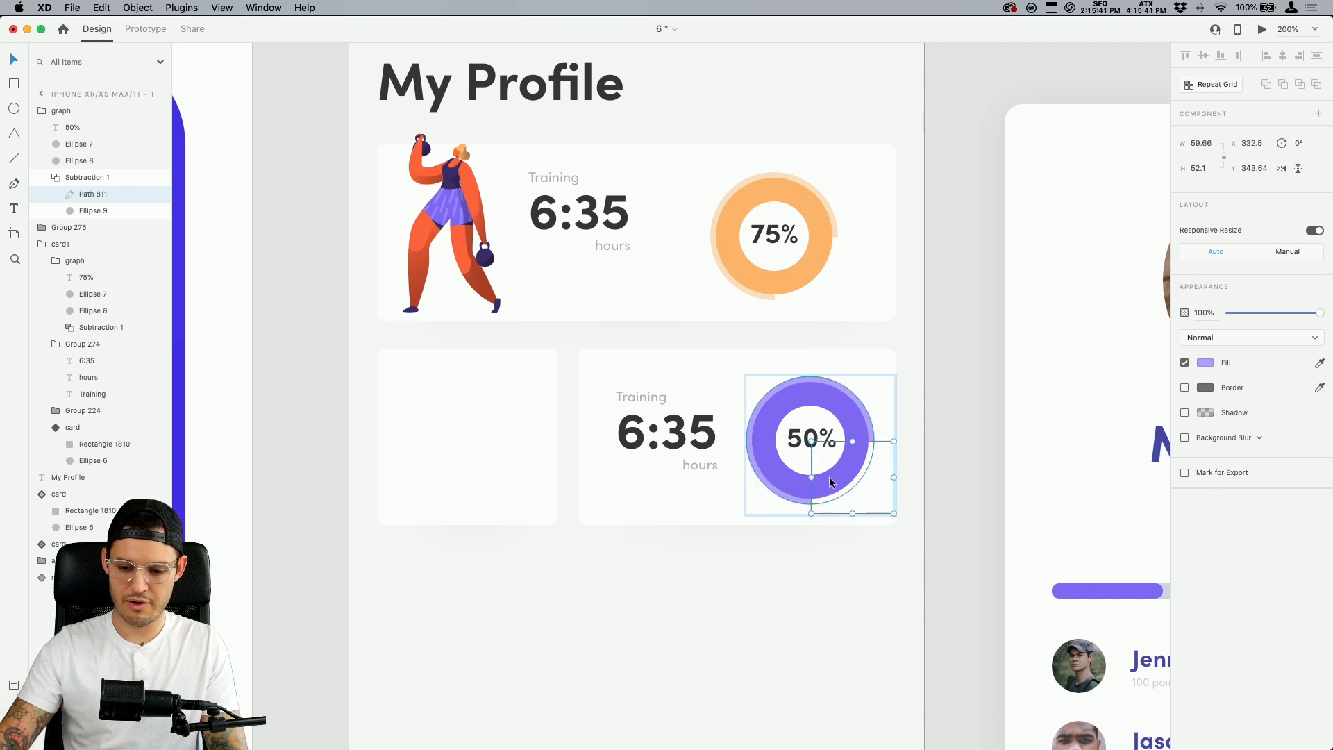
drag(853, 440, 854, 376)
click(948, 428)
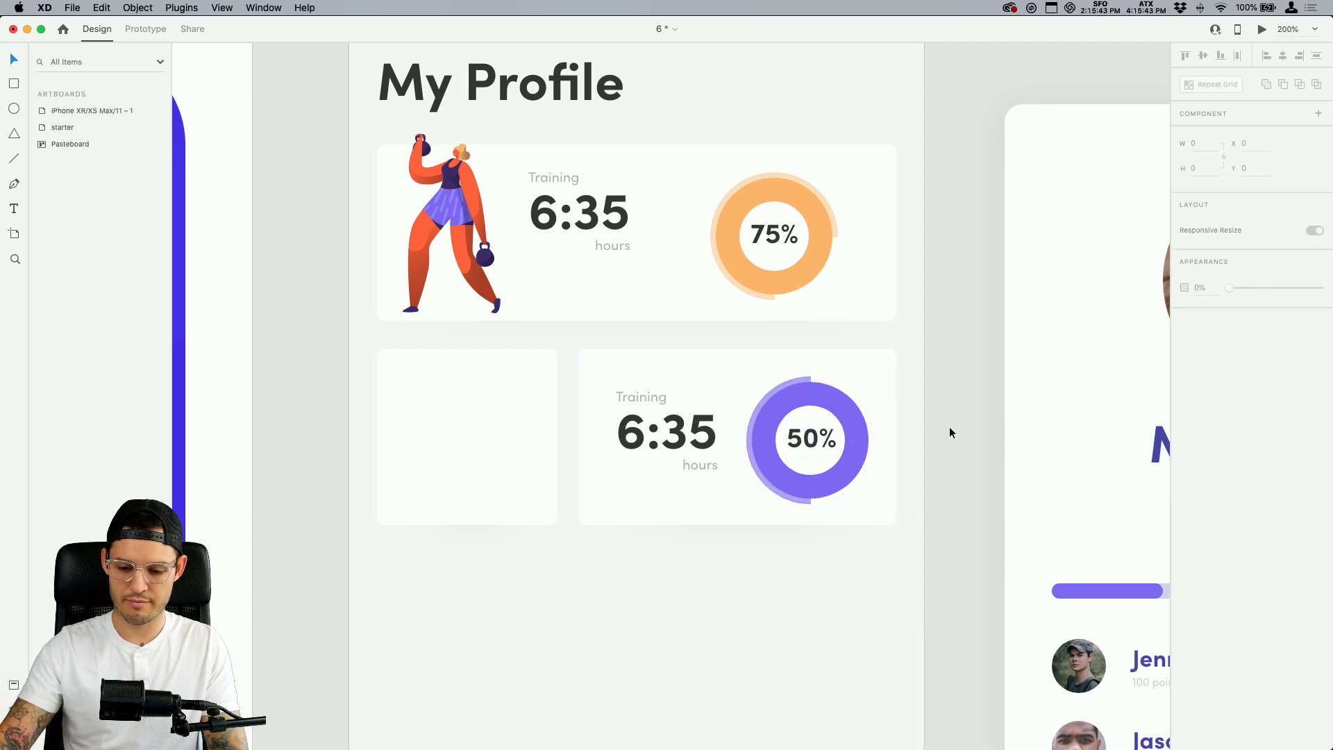
click(853, 446)
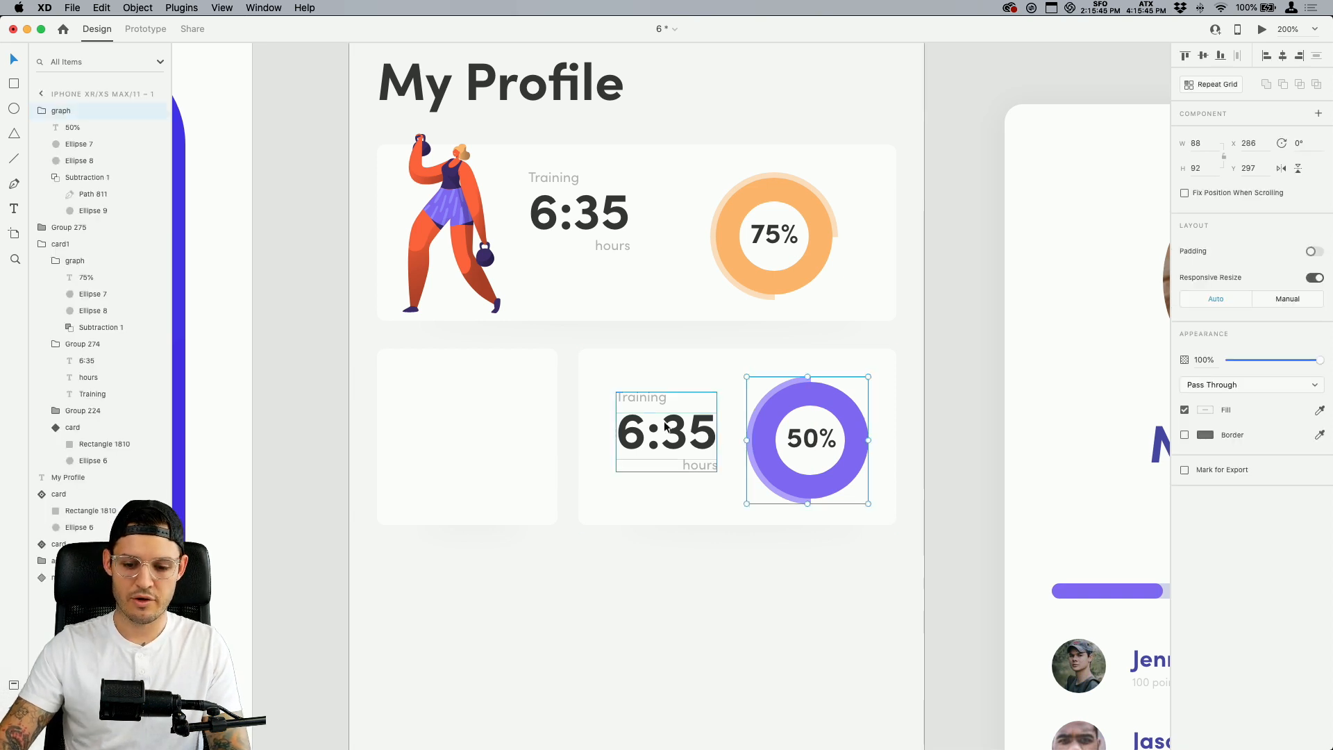
double_click(641, 402)
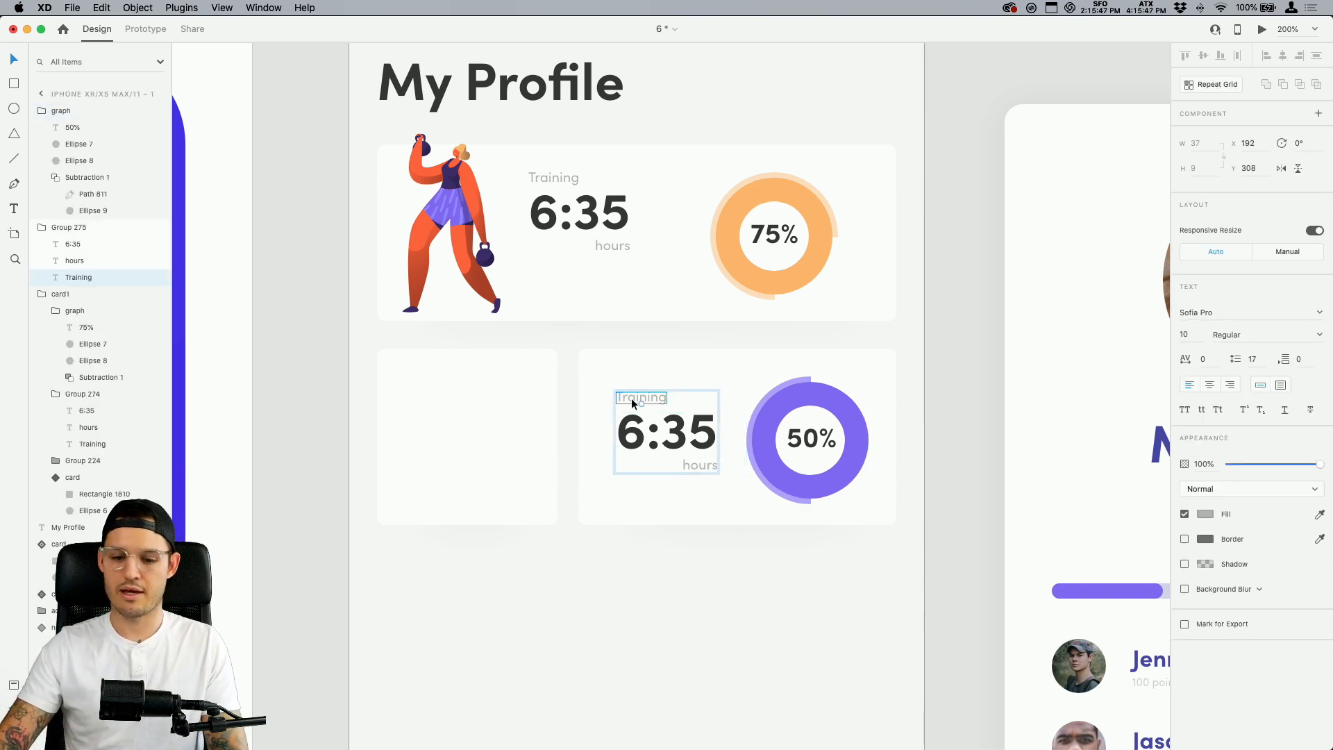
drag(584, 223, 584, 236)
key(super+z)
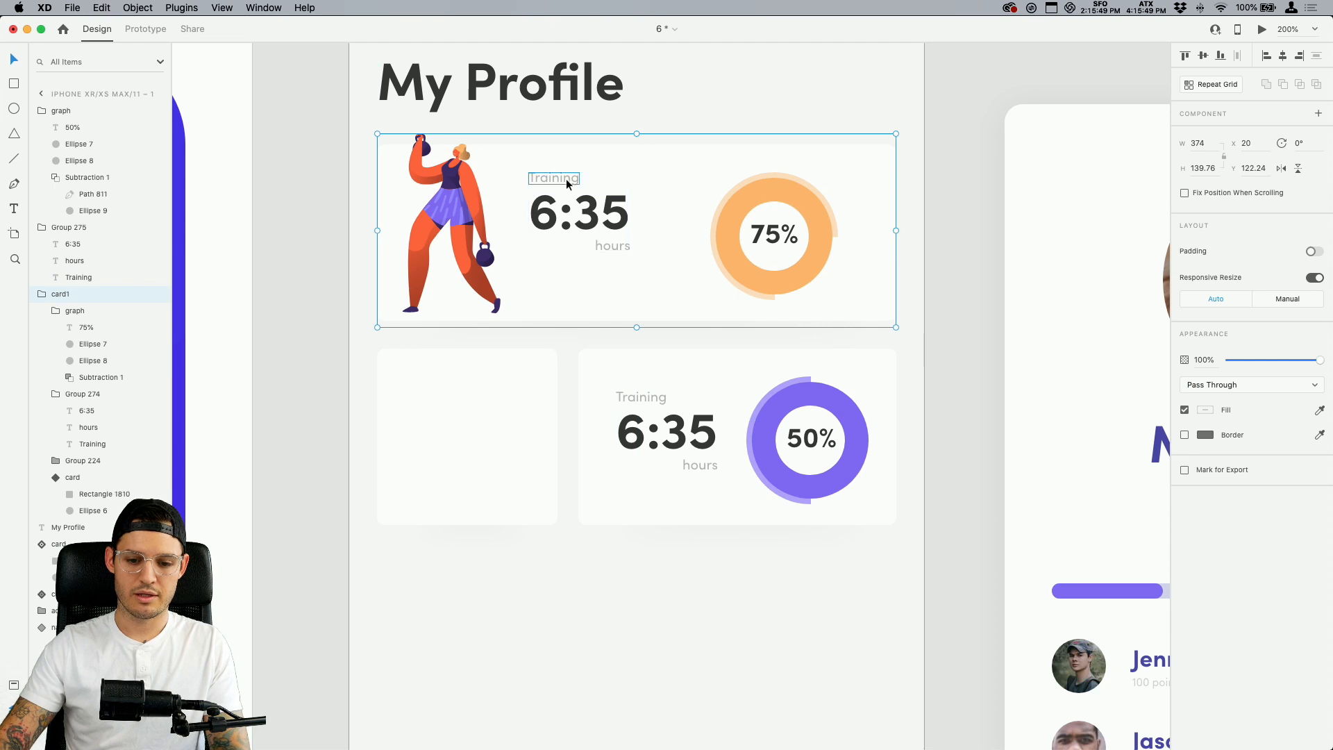
Change the label in the top card to "Total Training" and move its text group down to Y 164
super+double_click(567, 181)
click(560, 180)
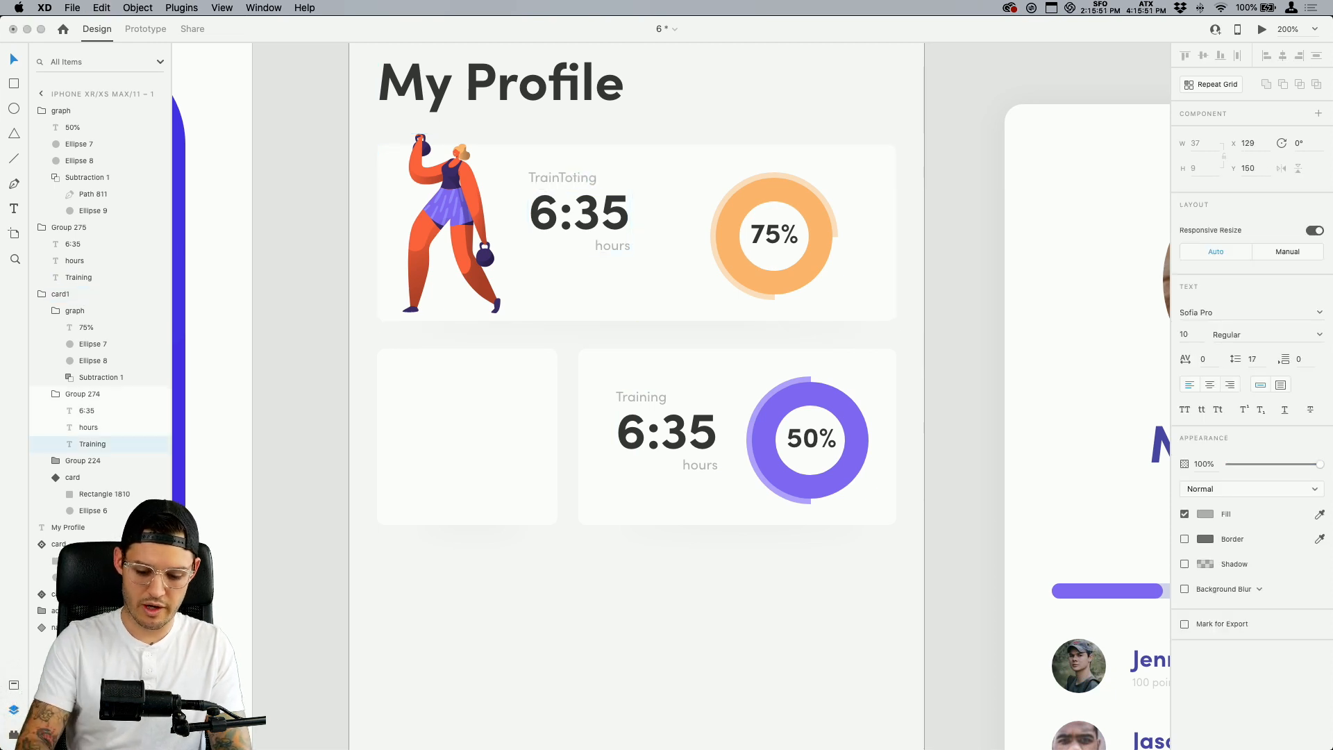
text(Total)
key(super+a)
text(T)
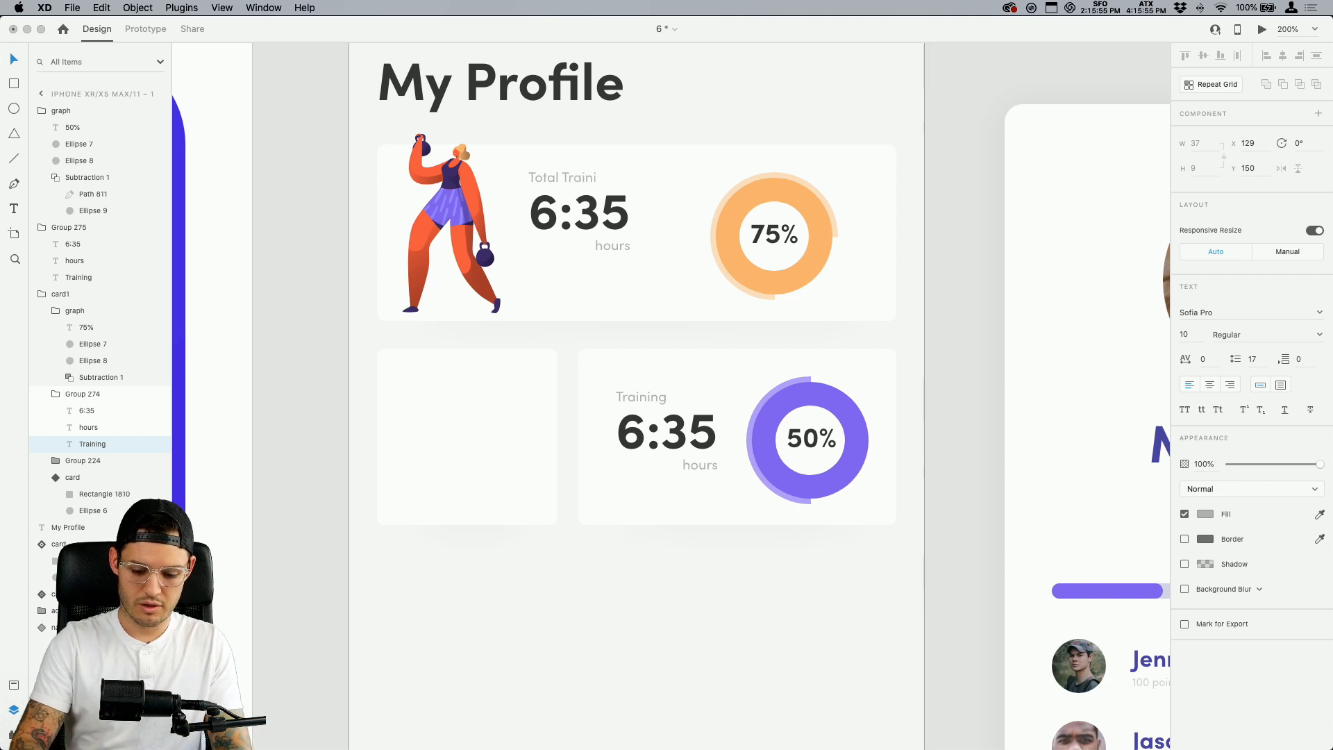
text(otal Training)
key(Escape)
key(Escape)
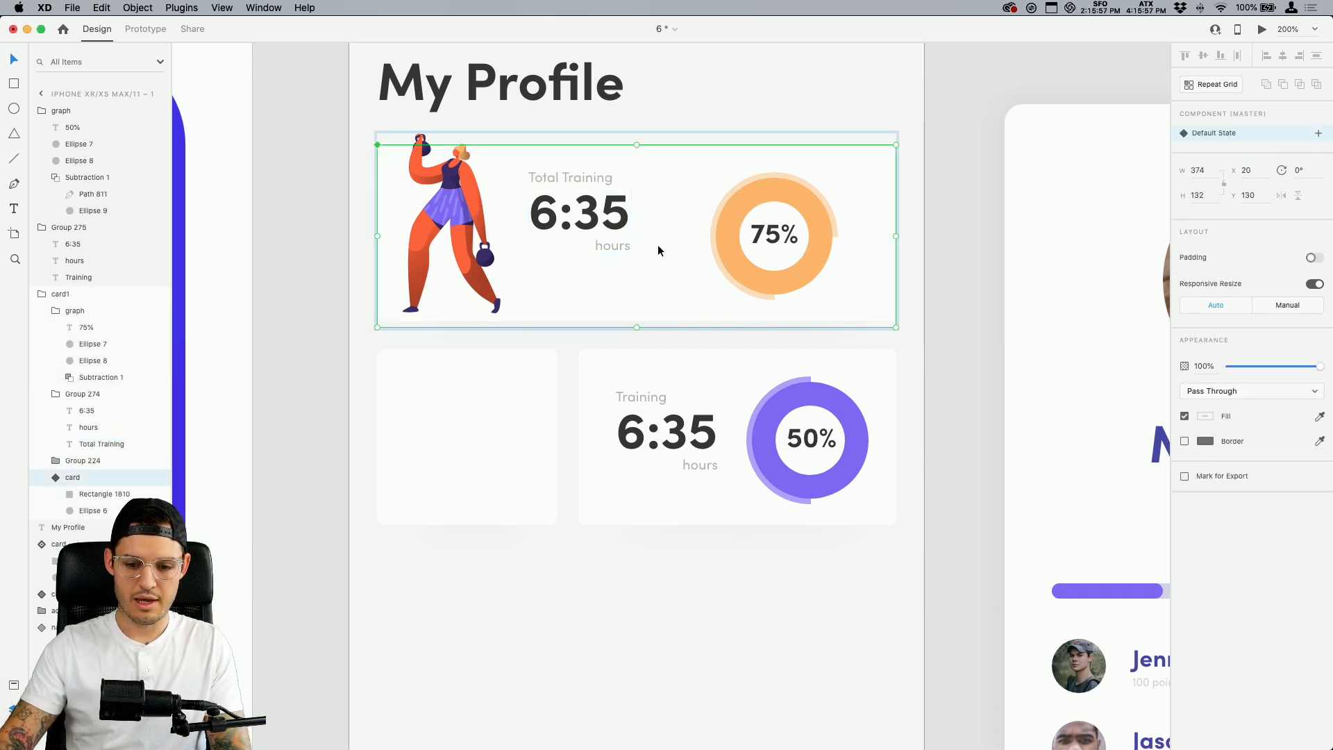
drag(595, 217, 596, 237)
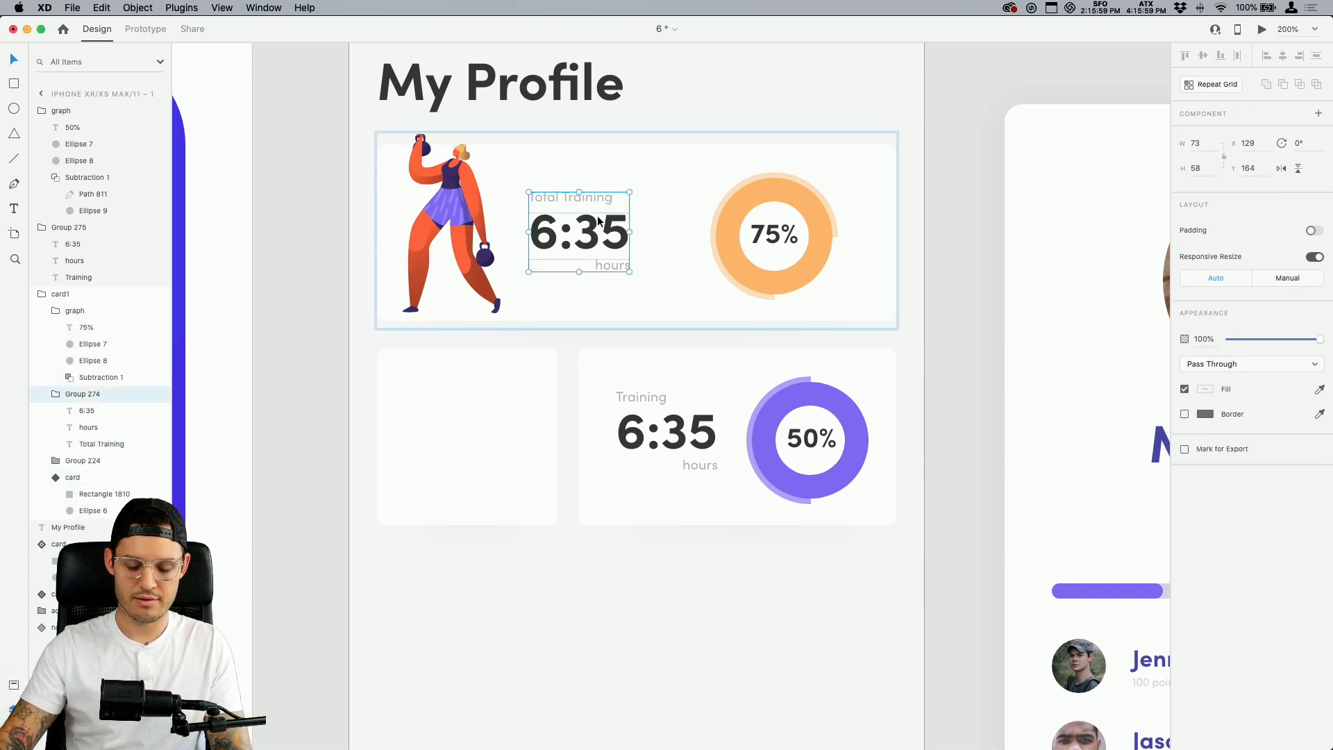
Change the screen's "My Profile" heading to "This Week"
scroll(599, 285, up, 3)
drag(599, 284, 668, 277)
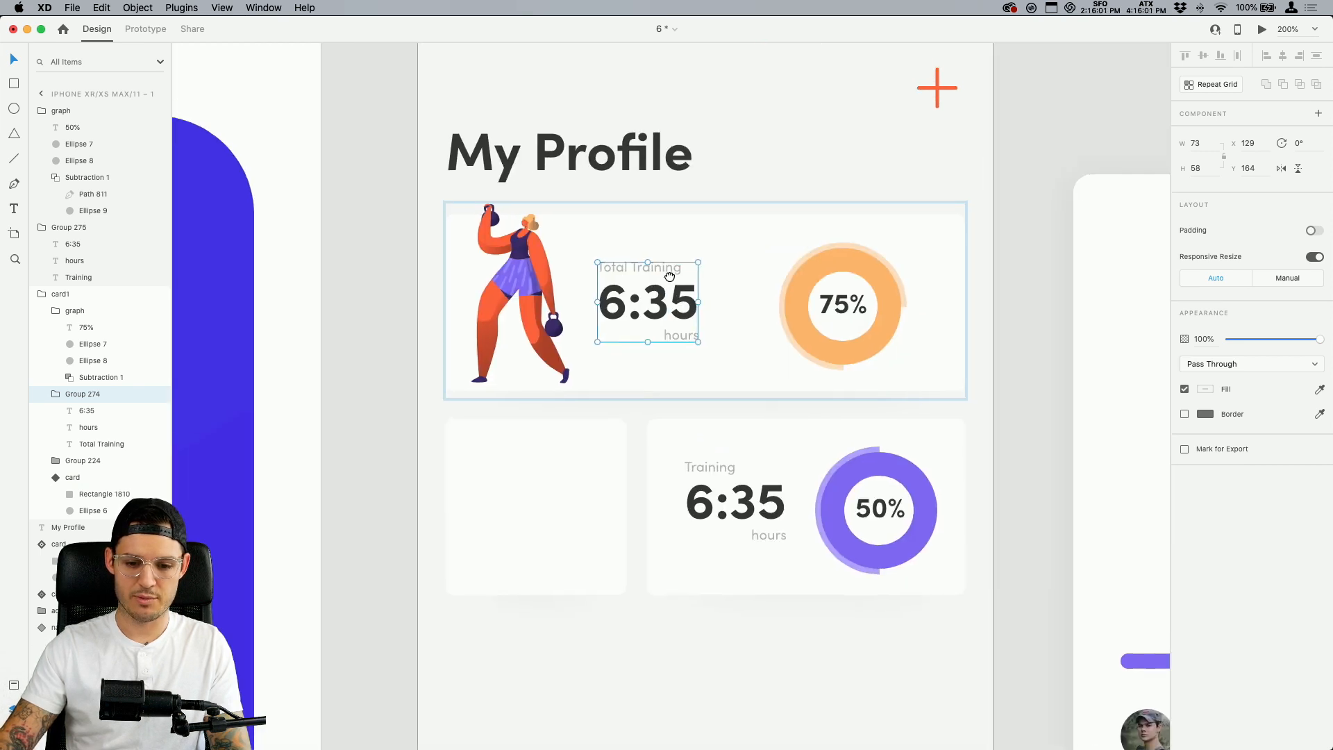
click(636, 175)
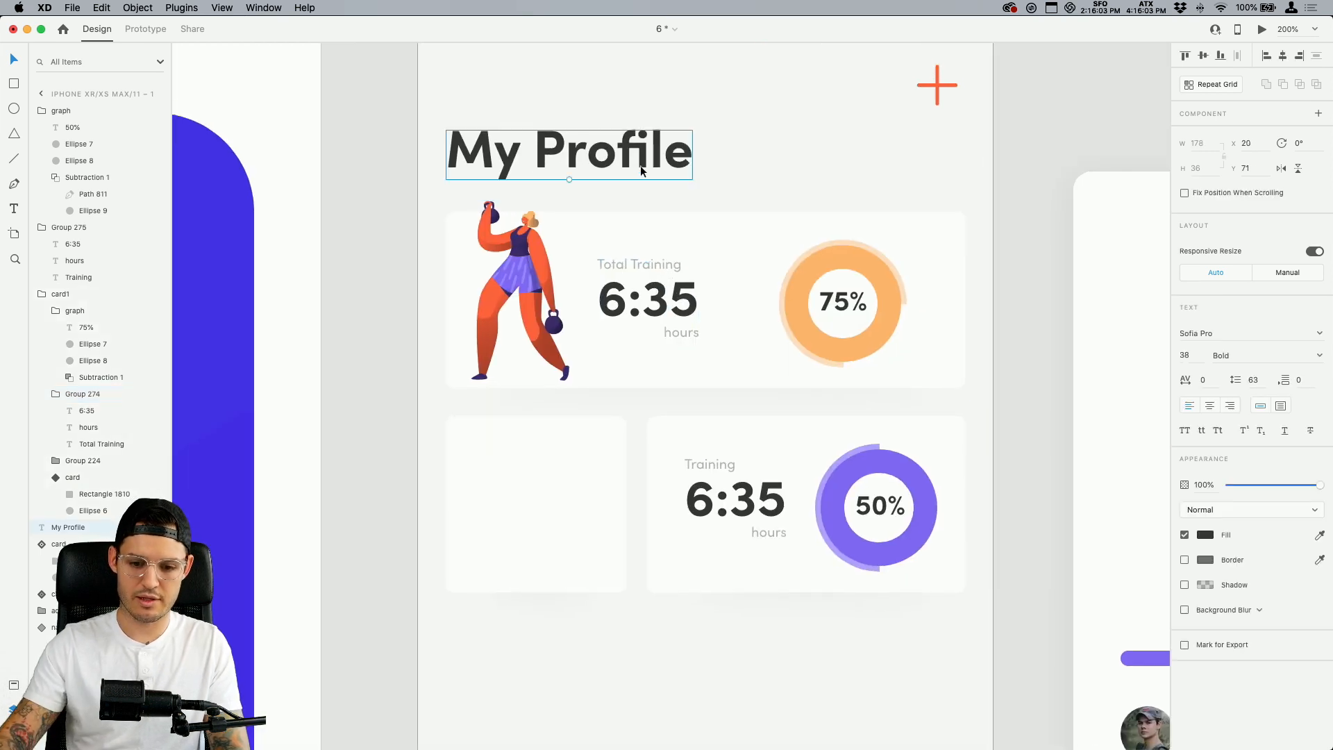
double_click(640, 165)
text(This Week)
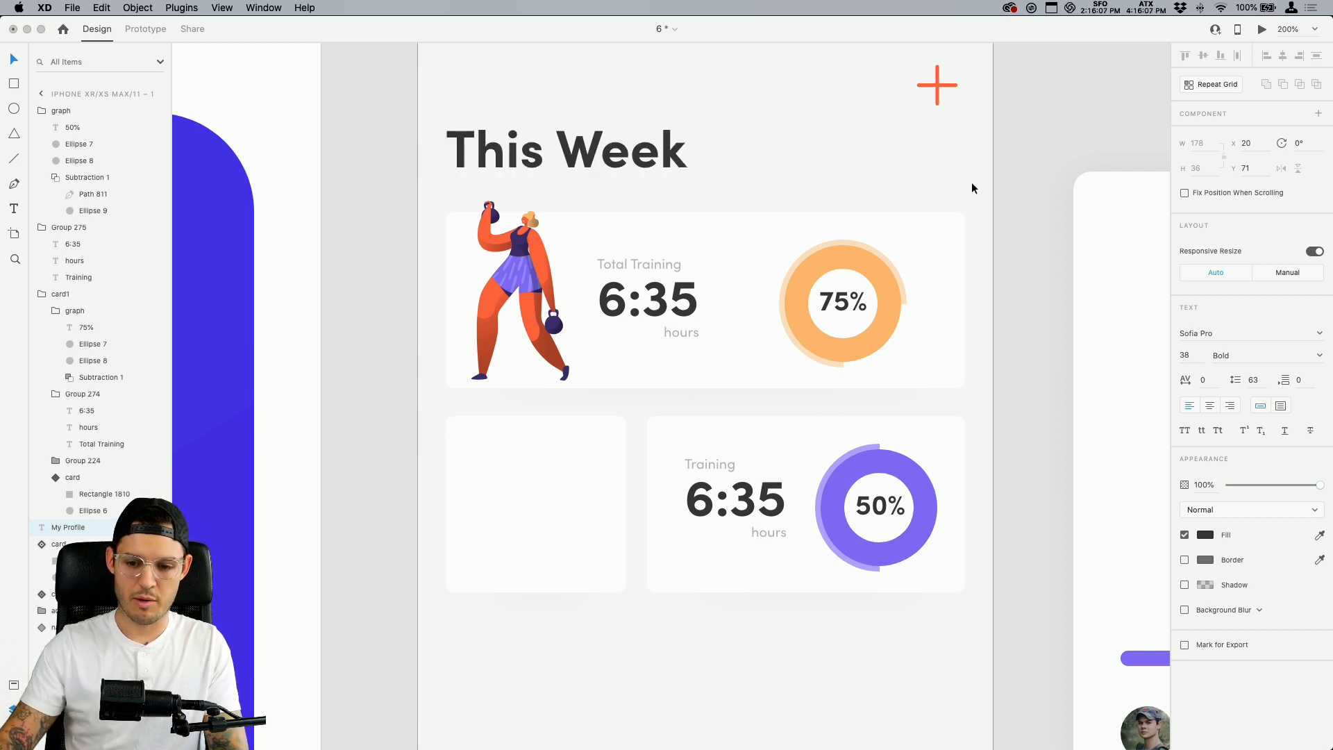
key(Escape)
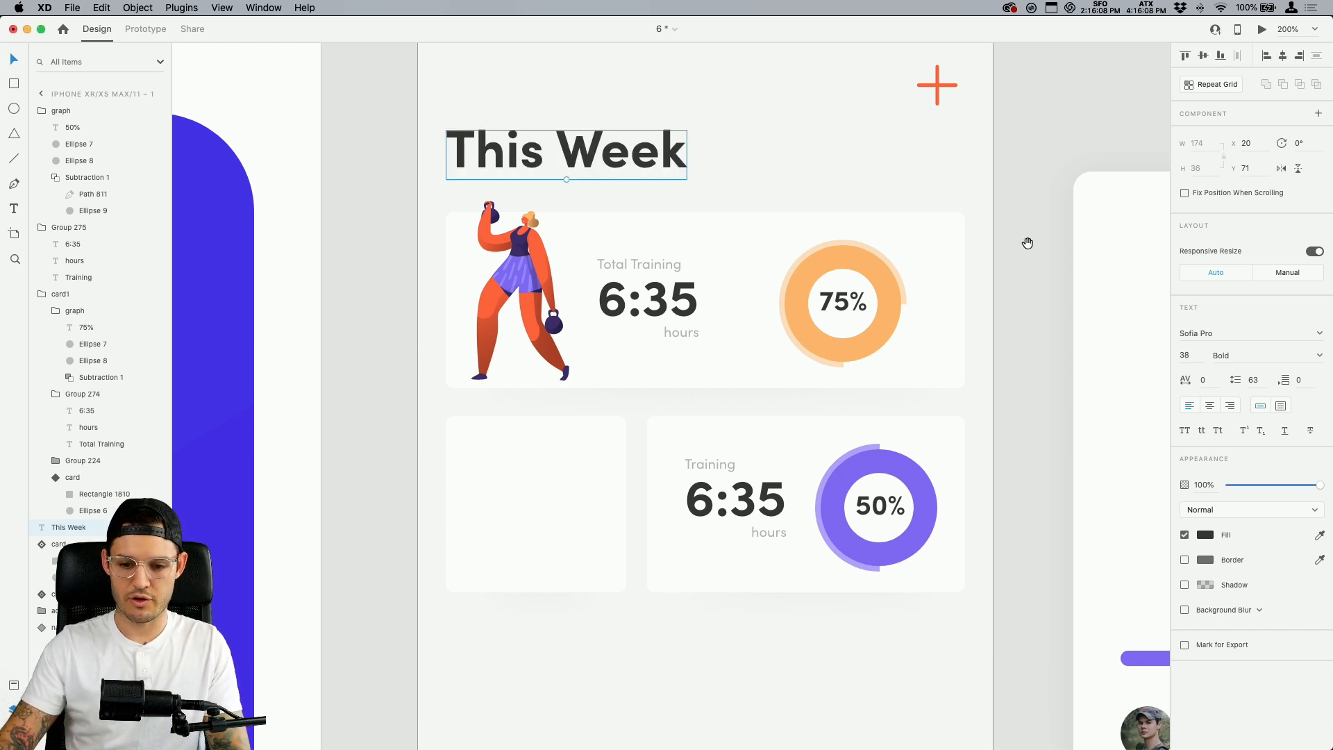
drag(1027, 245, 986, 217)
click(987, 224)
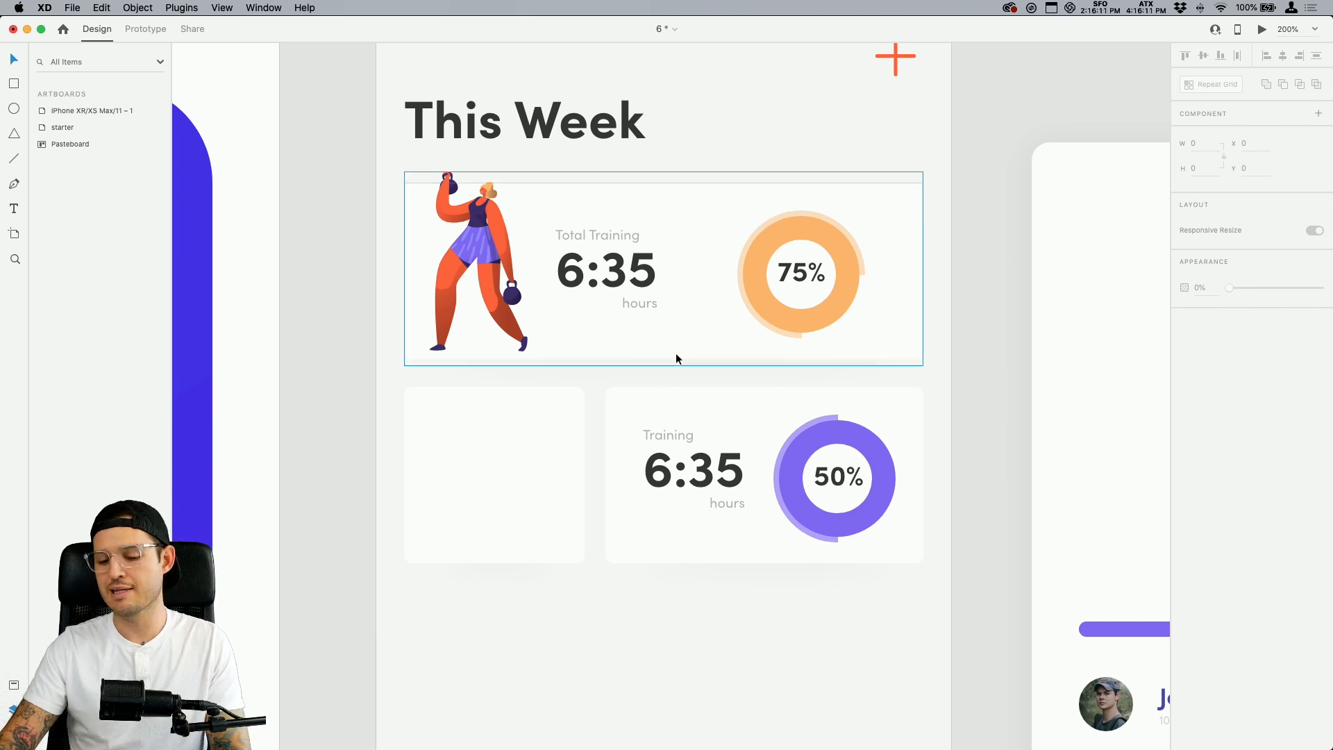
Change the label in the lower wide card to "Goals" and delete the "hours" text beneath its number
double_click(675, 439)
double_click(673, 435)
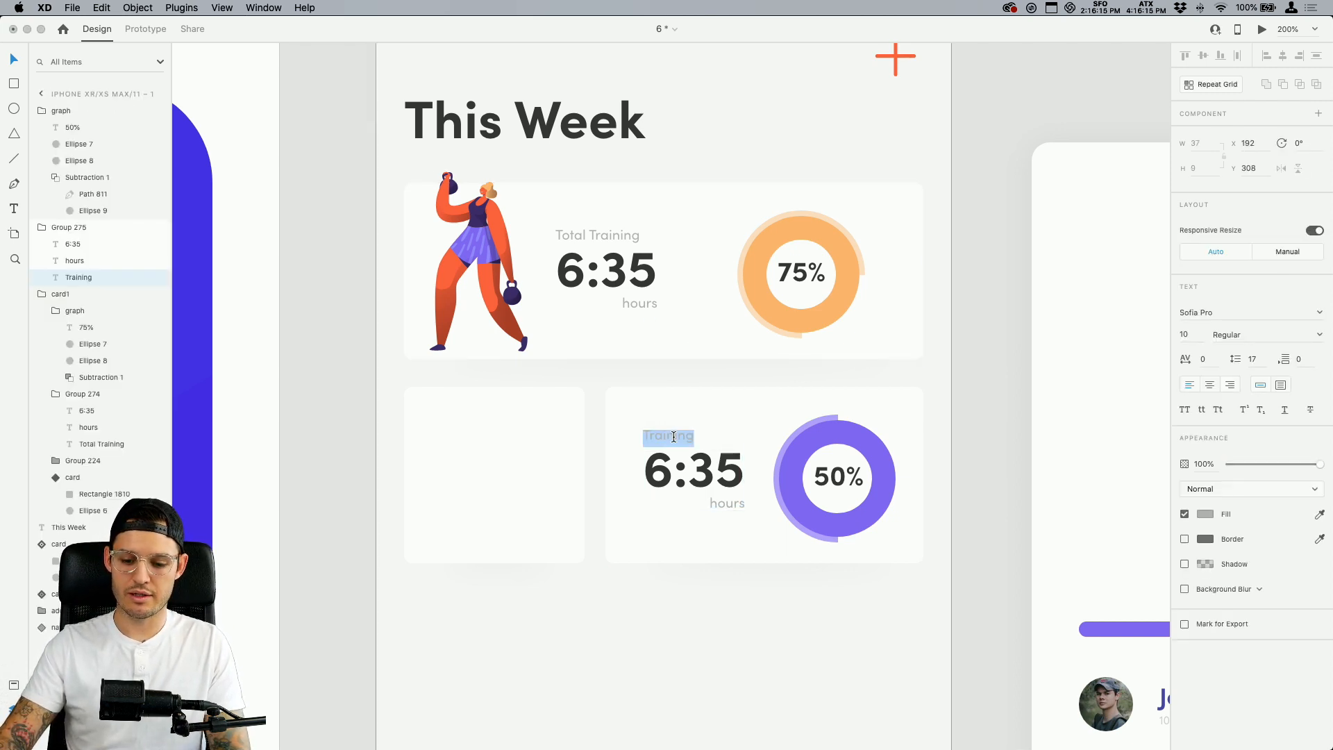
text(Goal)
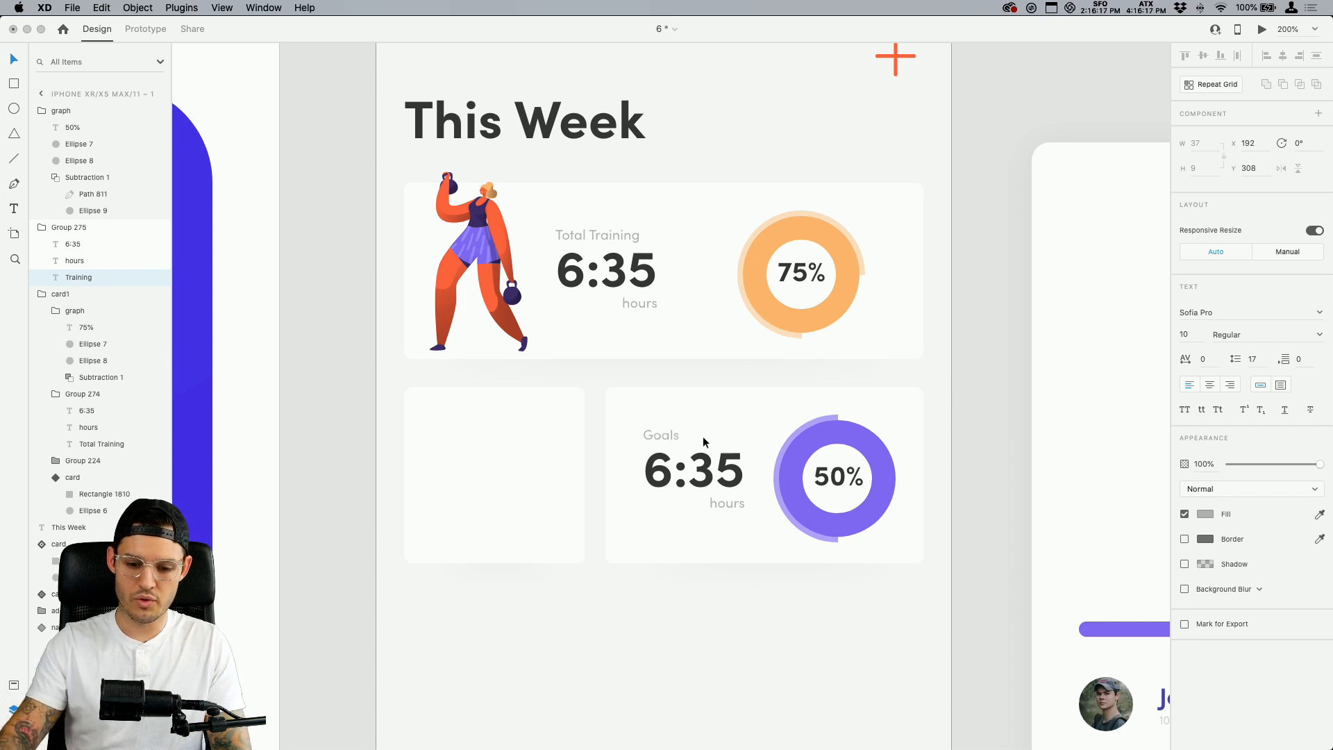
text(s)
key(Escape)
key(Escape)
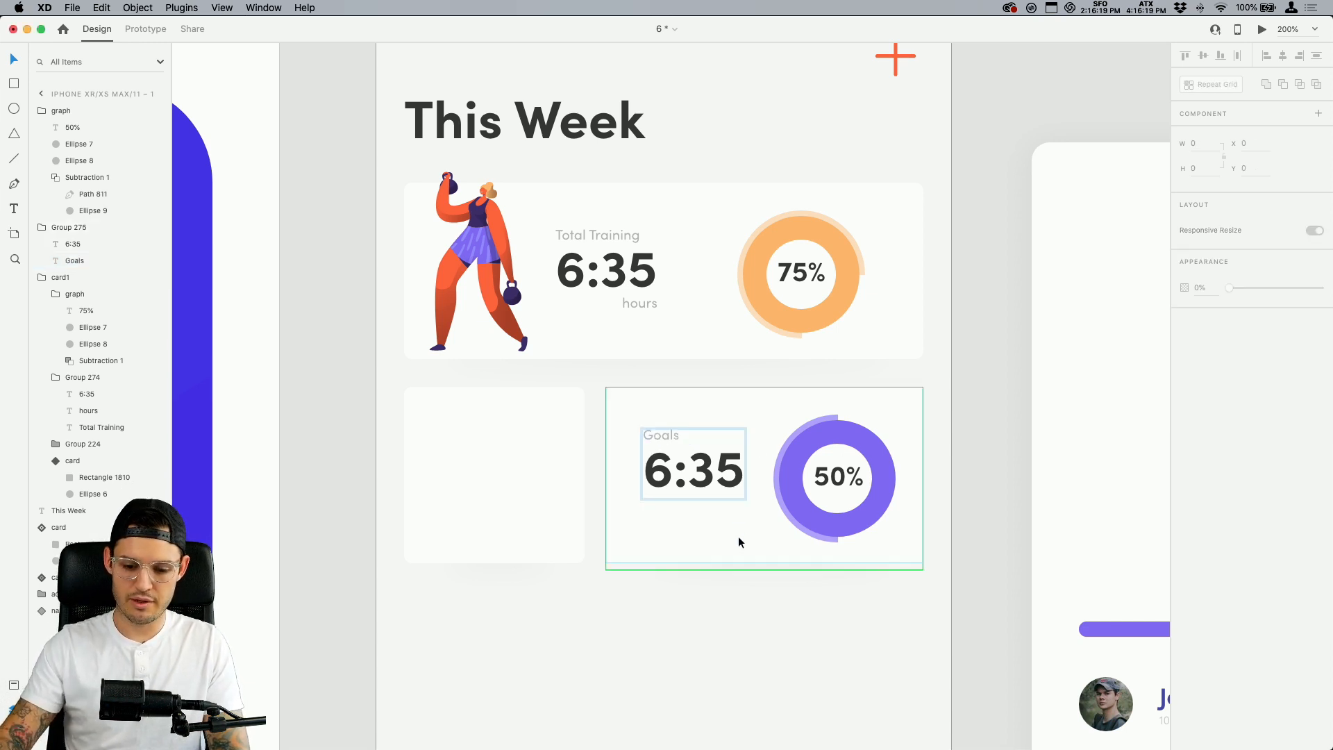
Move the Goals text group down to Y 318, level with the middle of the purple graph
click(740, 542)
drag(690, 476, 689, 490)
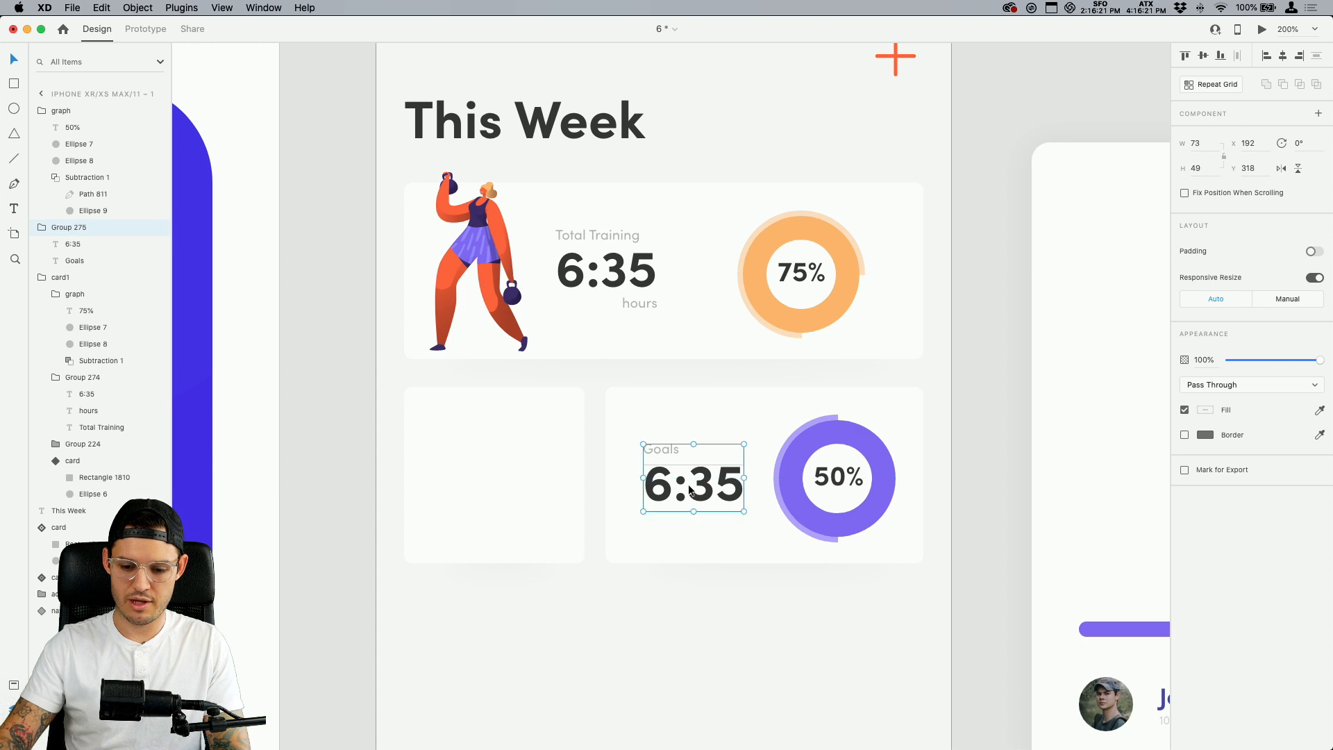
drag(707, 603, 745, 553)
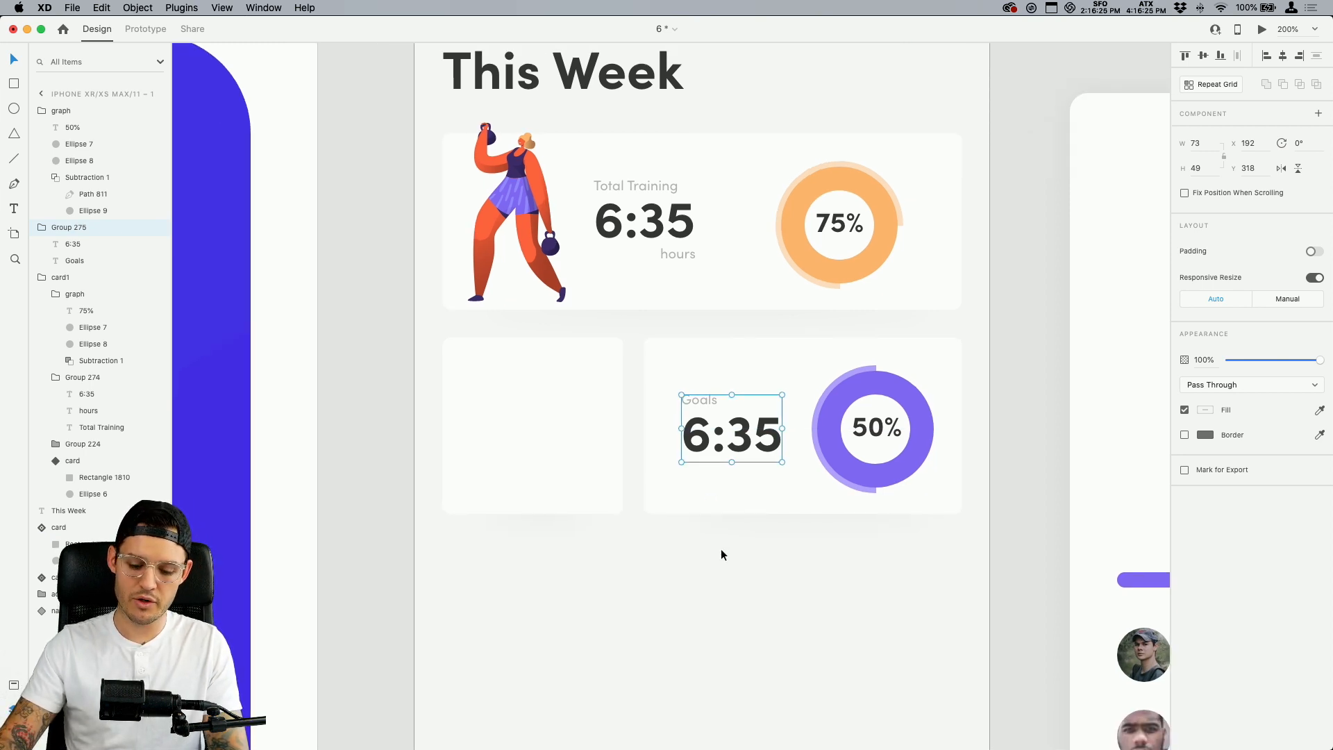
Copy the Goals text group into the empty small card beside it, level with the original
key(super+c)
click(522, 431)
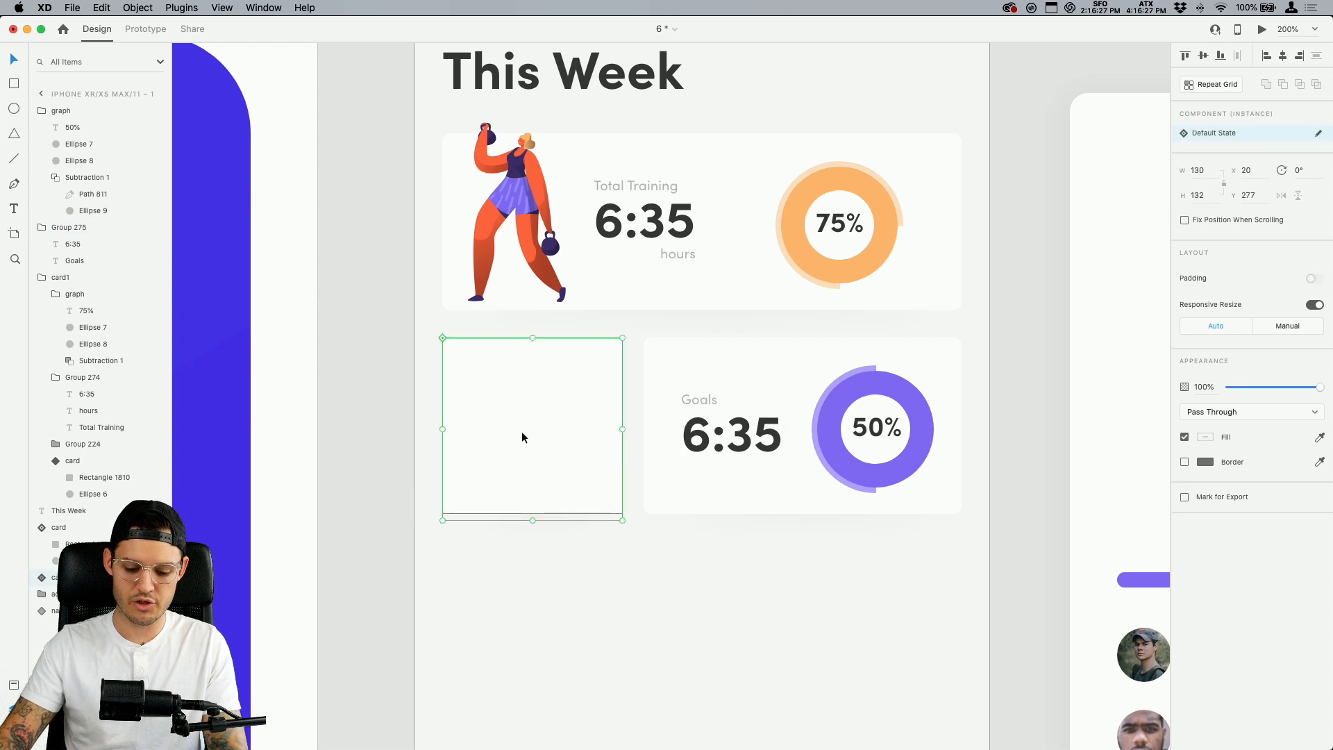
key(super+v)
drag(696, 438, 503, 437)
Change the small card's copied label to "Winner" and its number to "5"
double_click(509, 402)
double_click(514, 400)
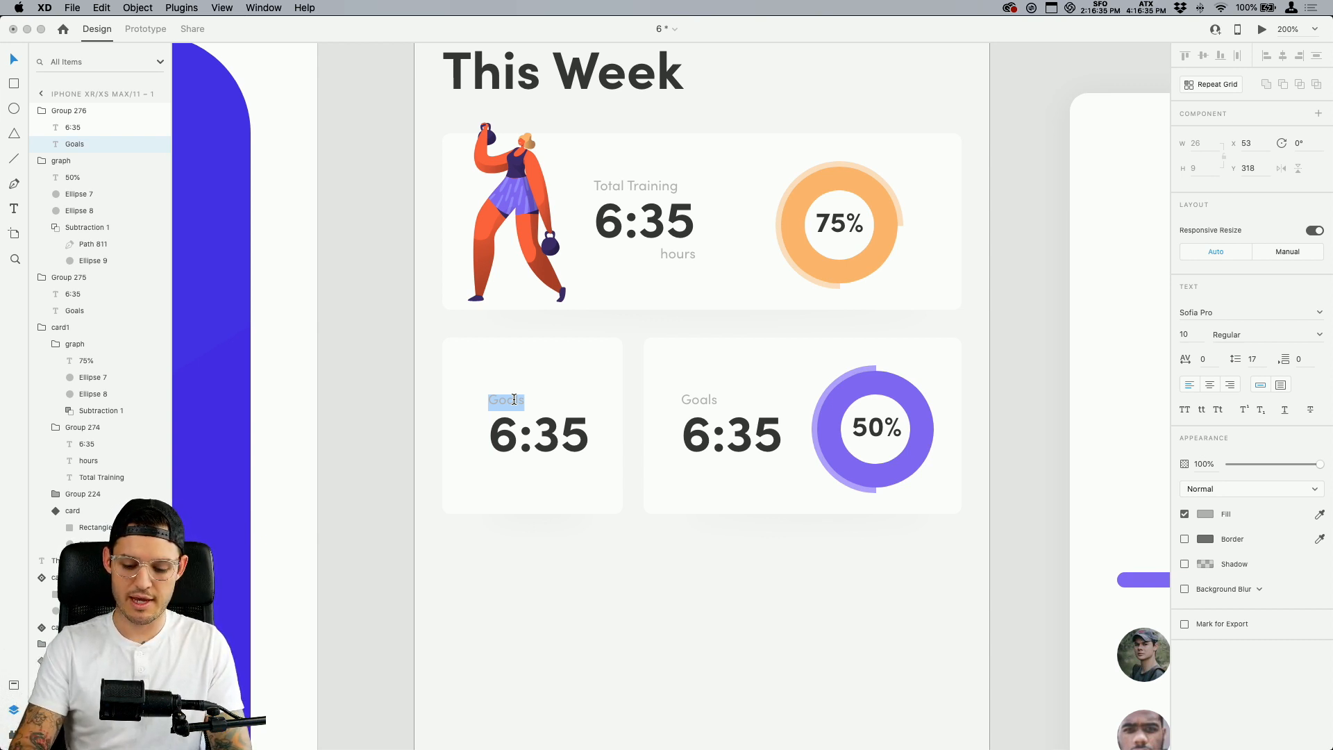
text(Champion)
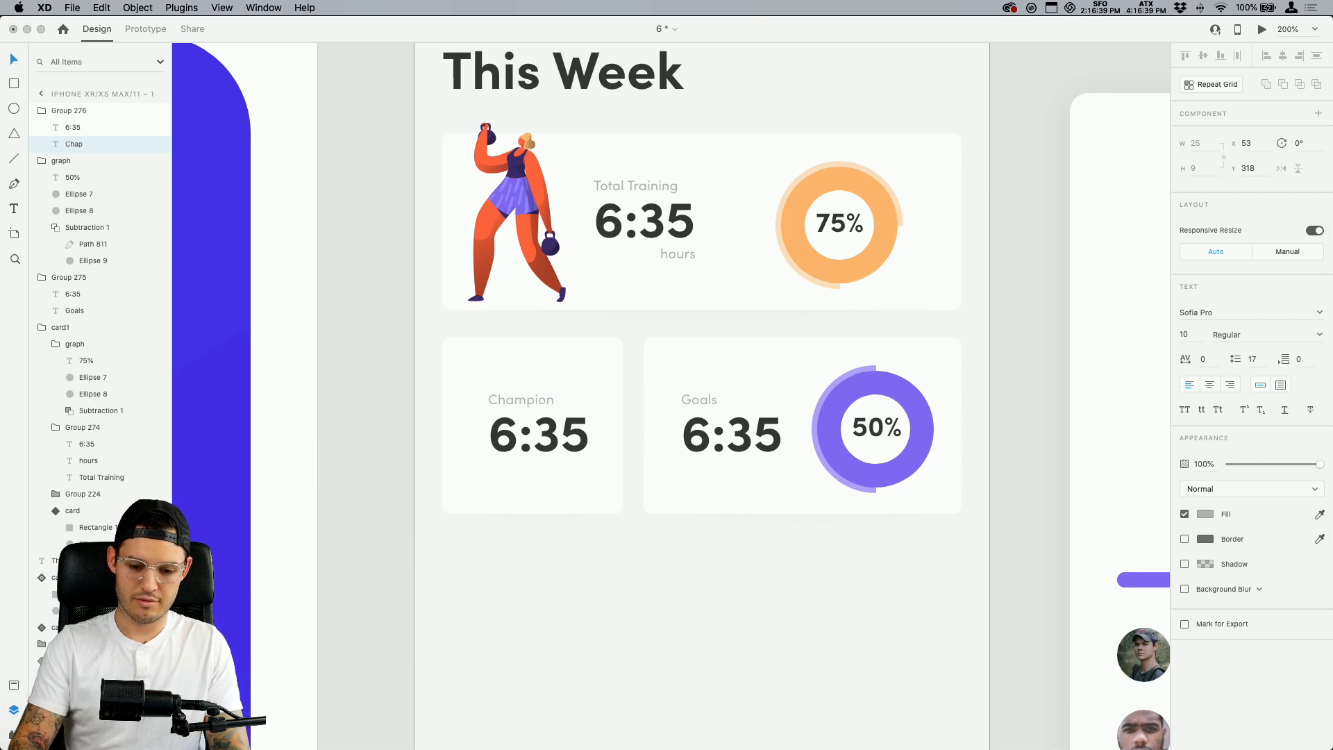
key(super+a)
text(Win)
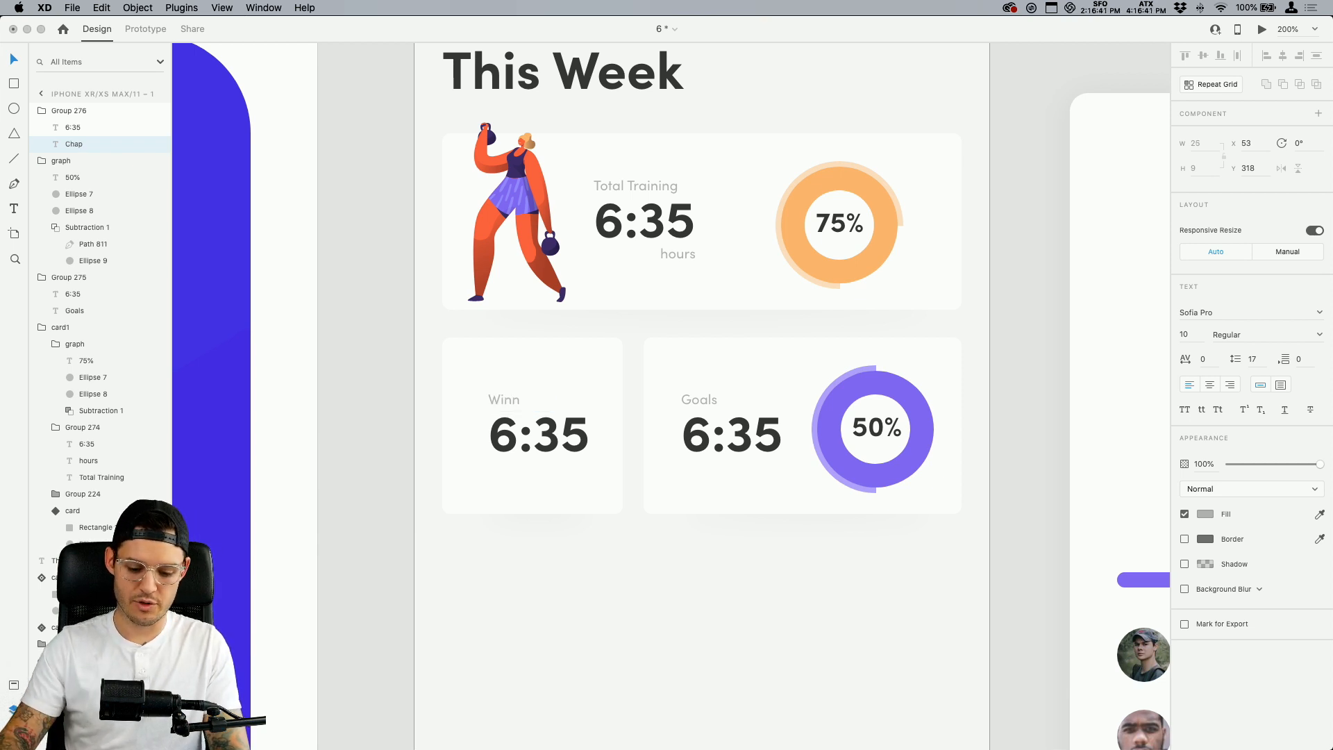
double_click(544, 435)
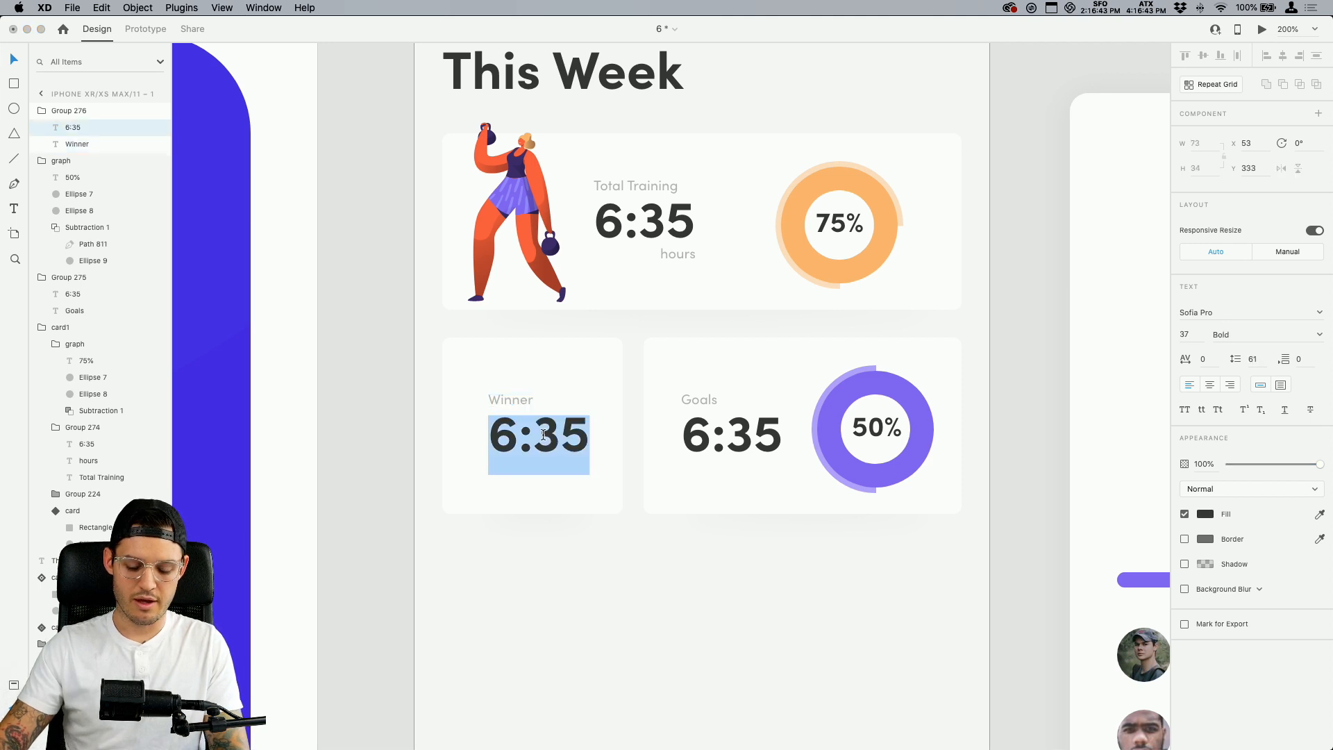
text(5)
key(Escape)
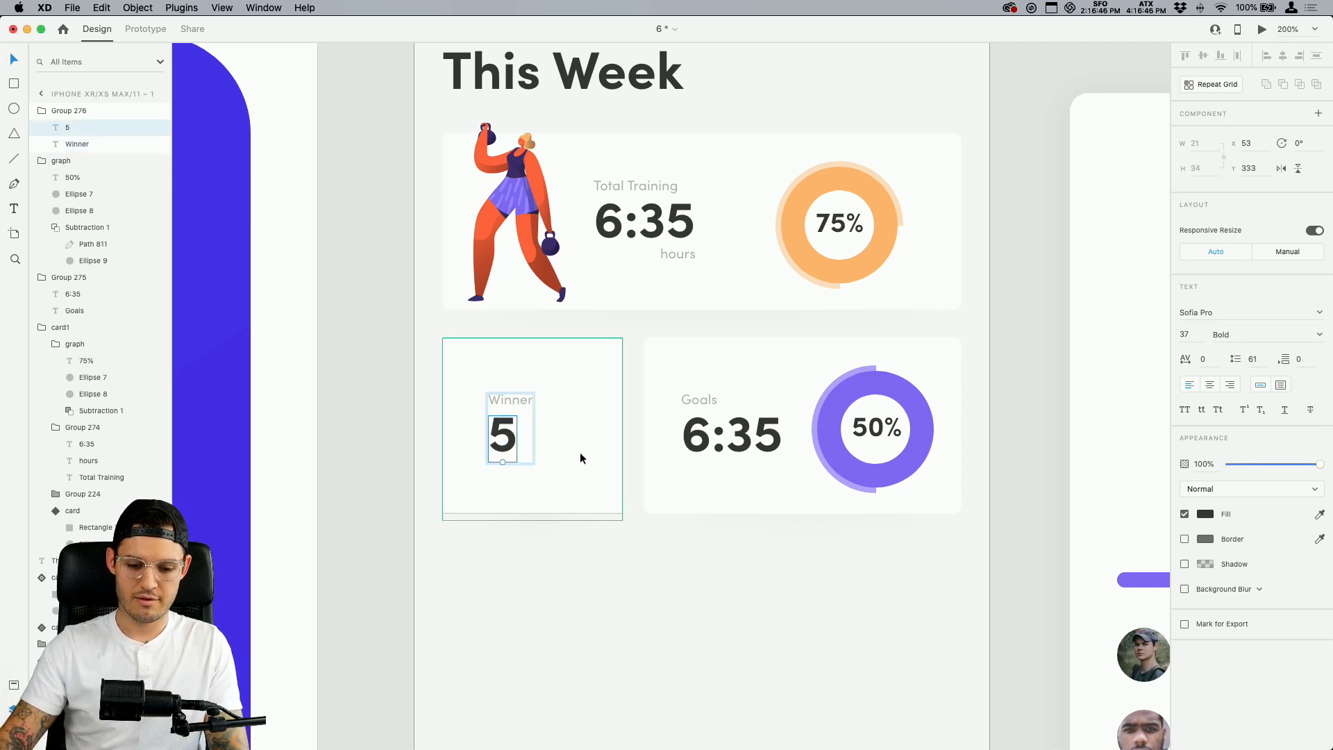
Duplicate the "Winner" label beneath the number 5 at Y 367 and change the copy to "Categories"
click(673, 256)
super+click(516, 399)
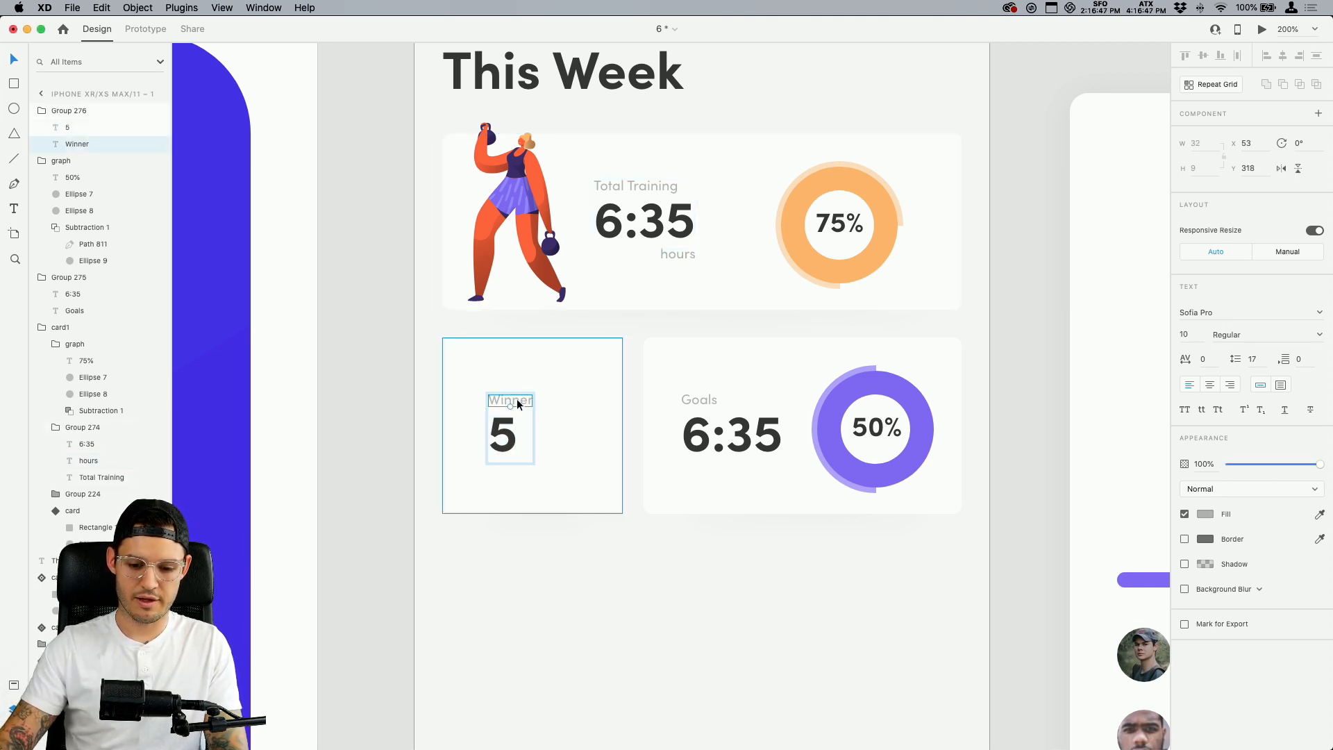
drag(517, 398, 516, 464)
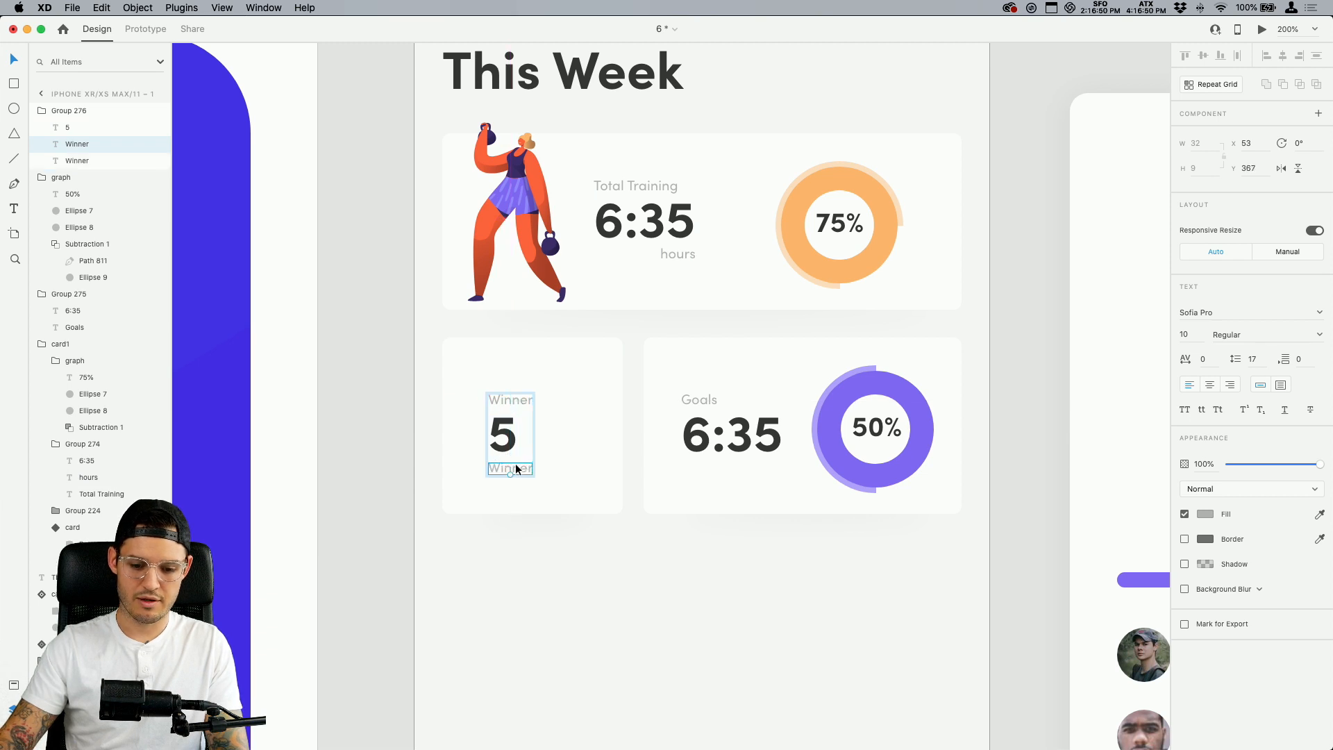
double_click(517, 468)
text(Categories)
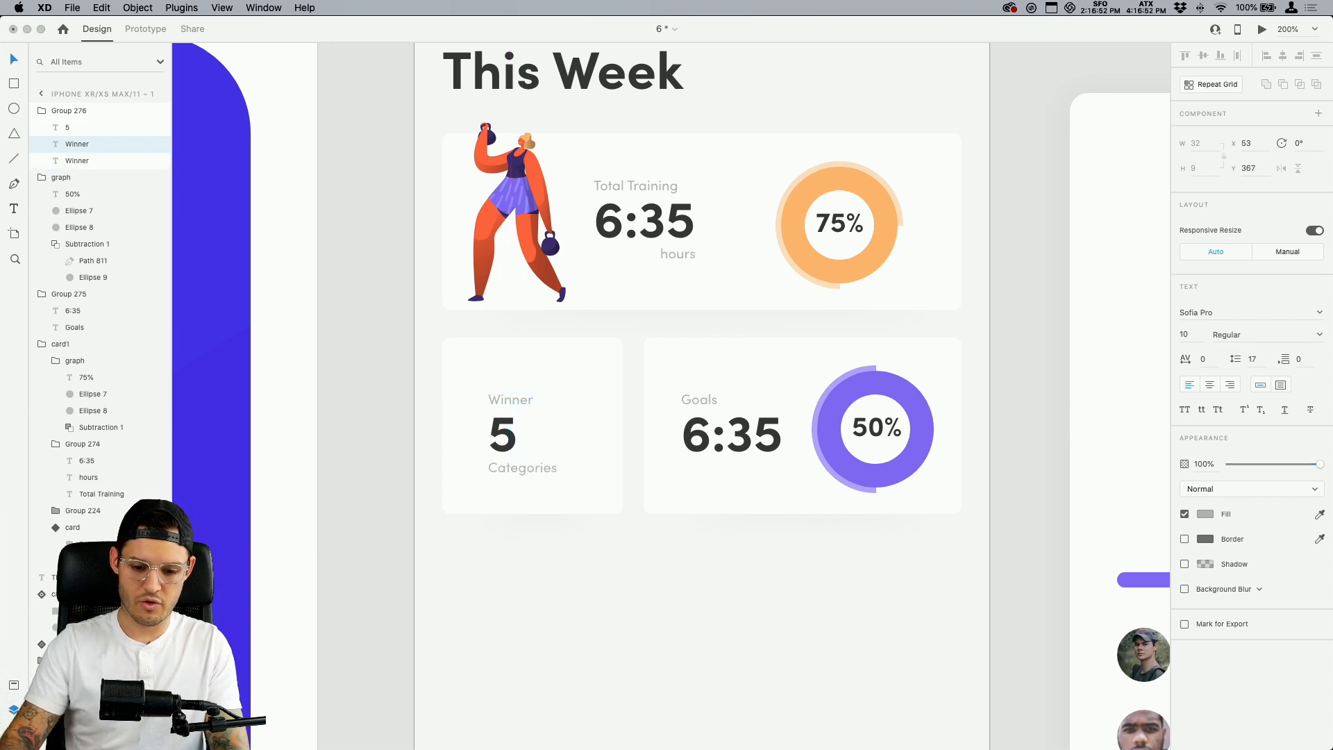
key(Escape)
Centre-align the Winner label, the number 5 and the Categories label with one another, using centred text
drag(525, 469, 544, 469)
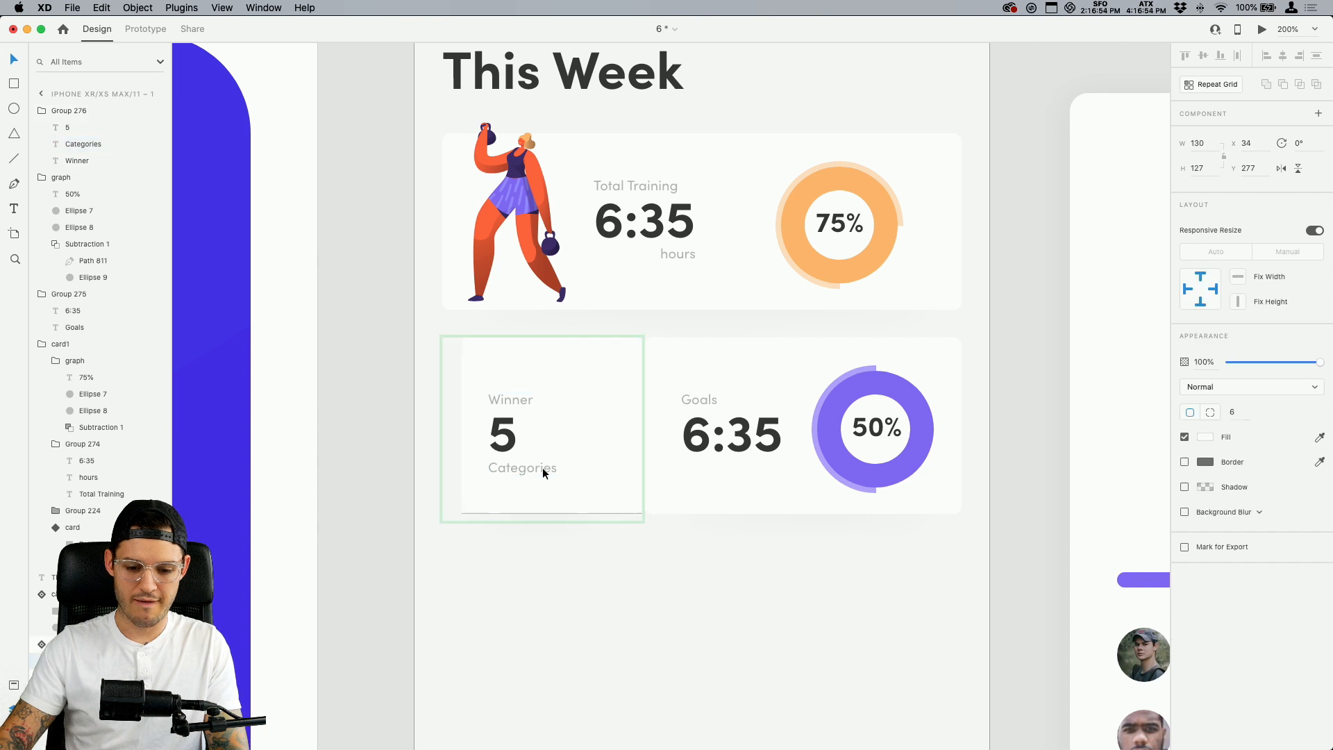
key(super+z)
super+click(533, 468)
click(513, 451)
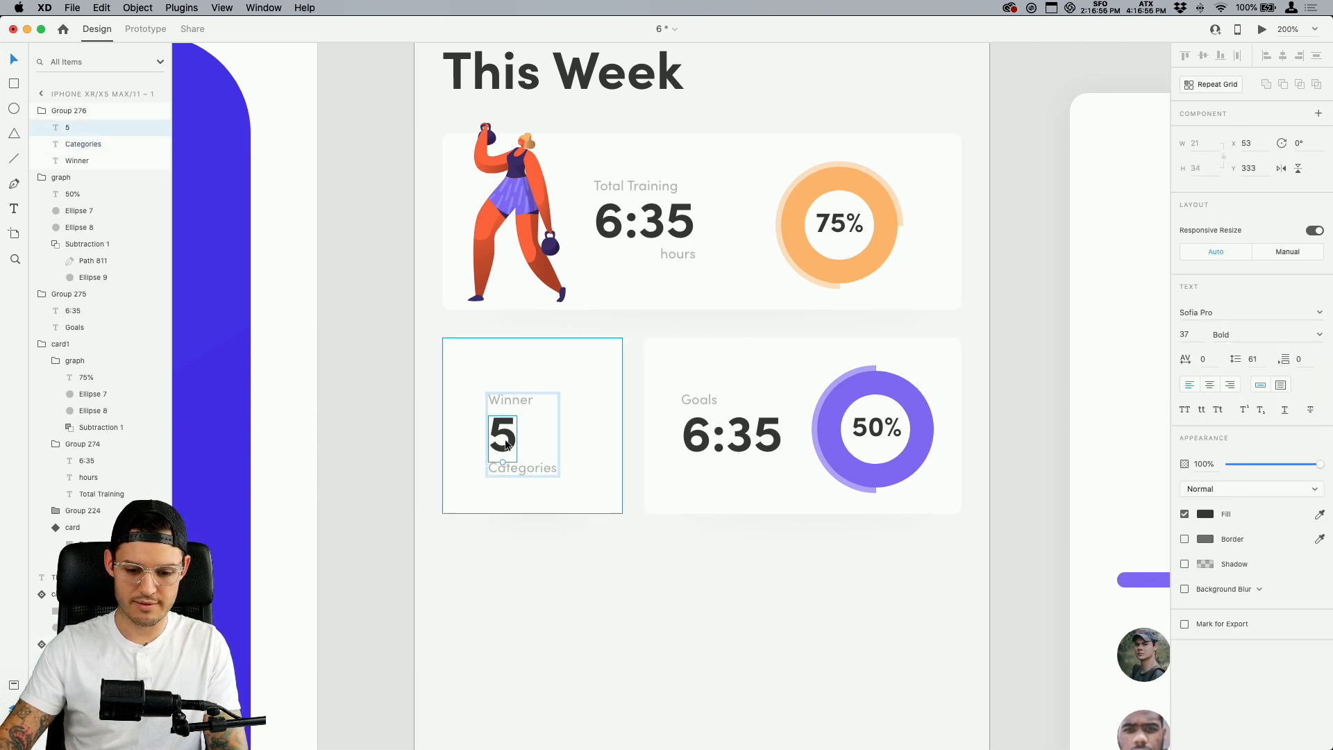
click(521, 401)
shift+click(510, 430)
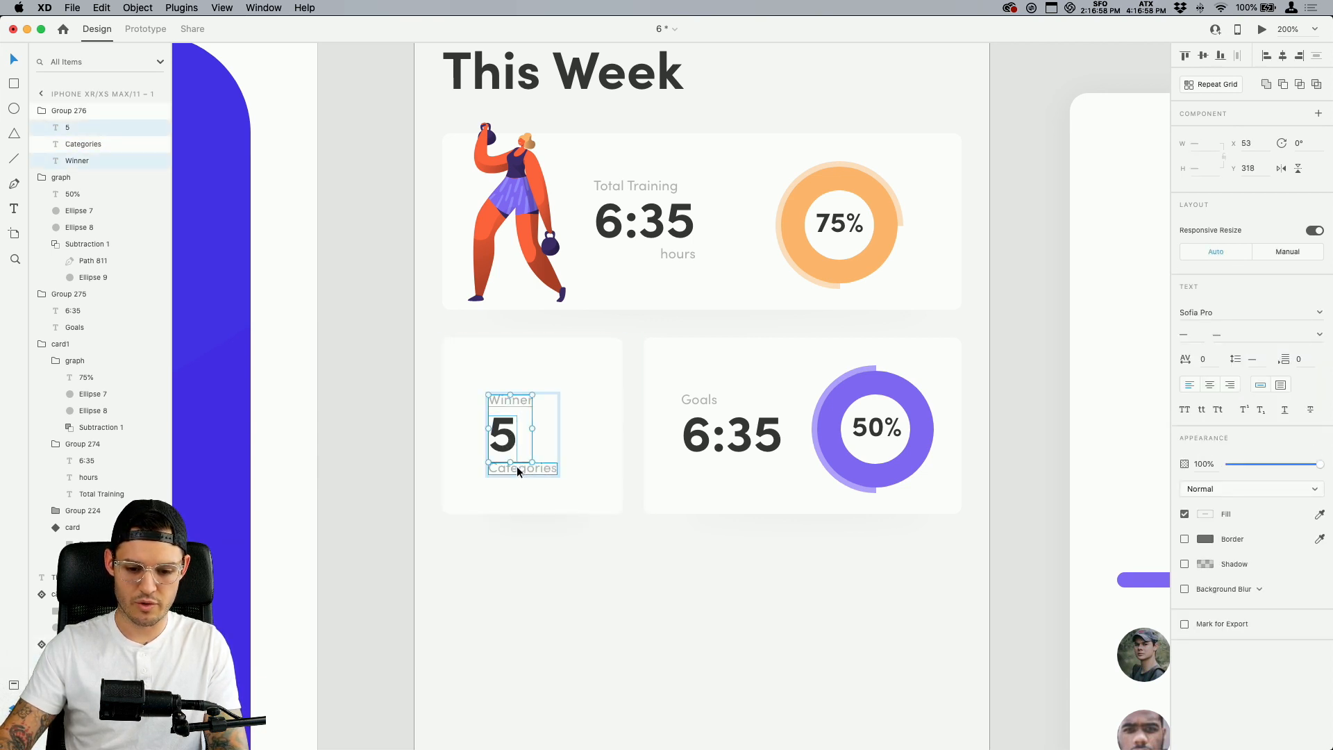
shift+click(522, 467)
click(1211, 387)
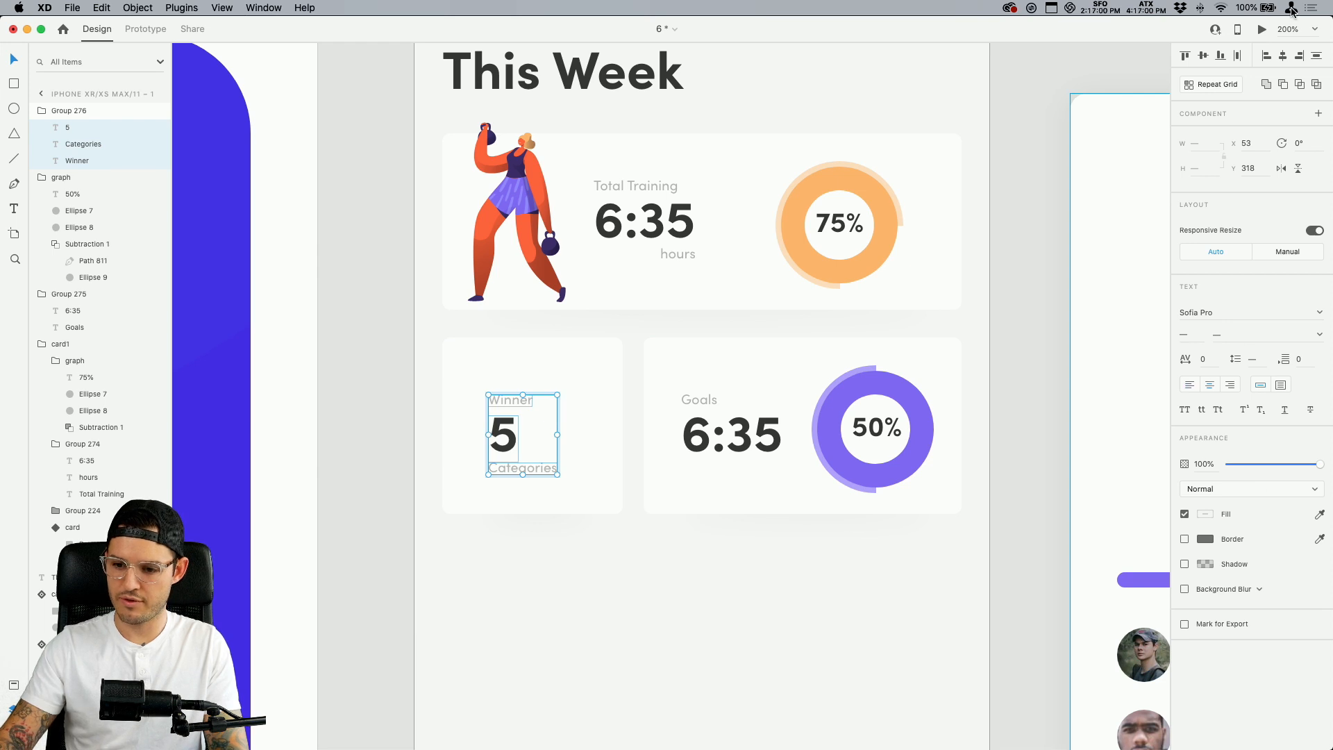
click(1284, 58)
Move the Winner text group lower in the small card and centre it horizontally on the card
click(417, 641)
drag(529, 444, 537, 482)
key(super+z)
click(541, 481)
shift+click(573, 460)
click(1283, 56)
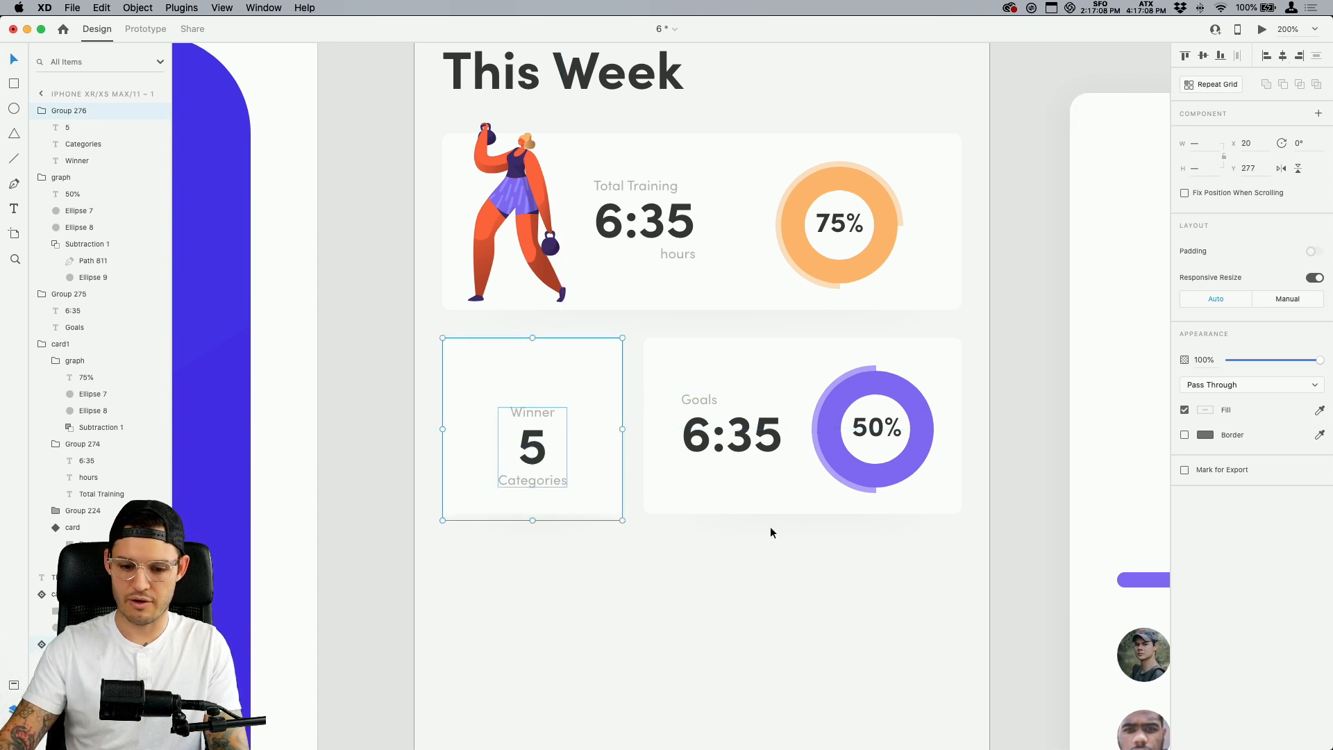
Place a medal component in its "filled" state centred above the Winner label in the small card
click(574, 660)
click(13, 685)
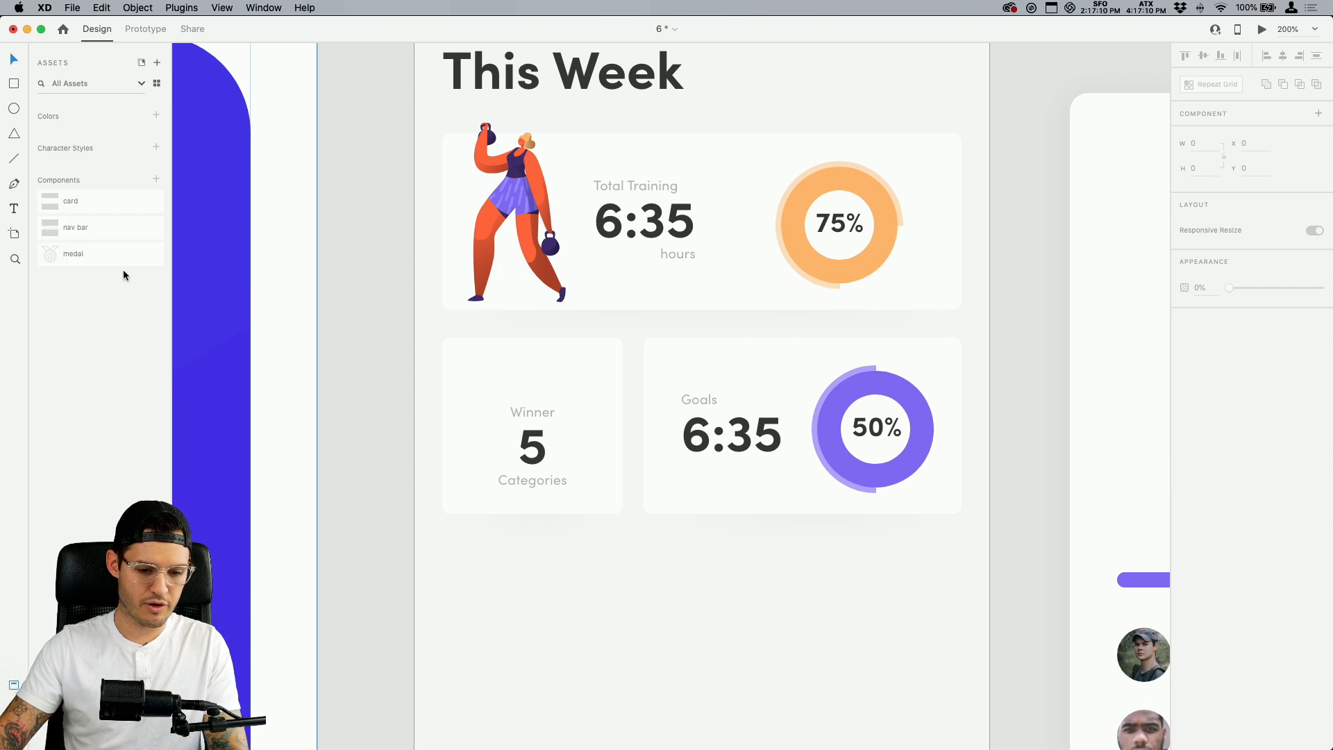
drag(82, 254, 557, 547)
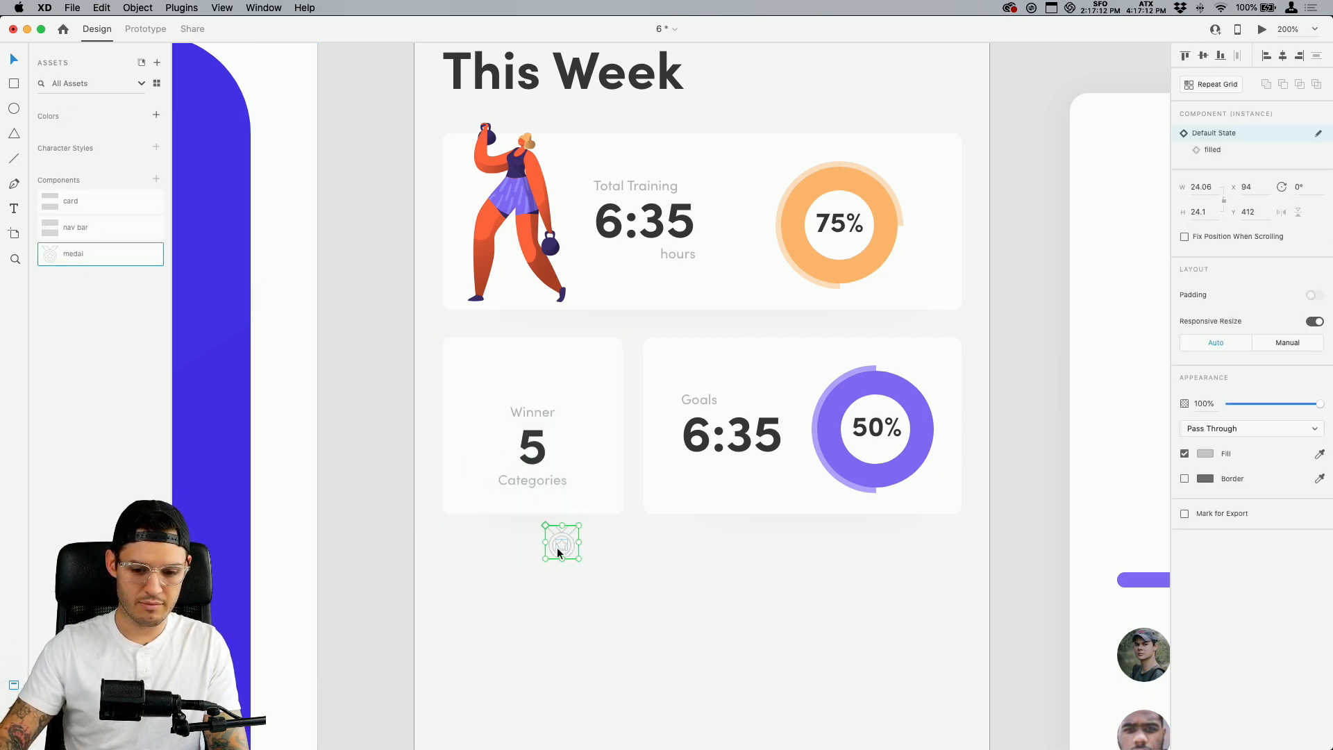
click(1236, 152)
drag(573, 547, 534, 383)
drag(534, 410, 534, 406)
click(703, 690)
Move the My Profile card away from the phone screen to below the workout illustrations and save the document
key(super+minus)
drag(702, 689, 617, 557)
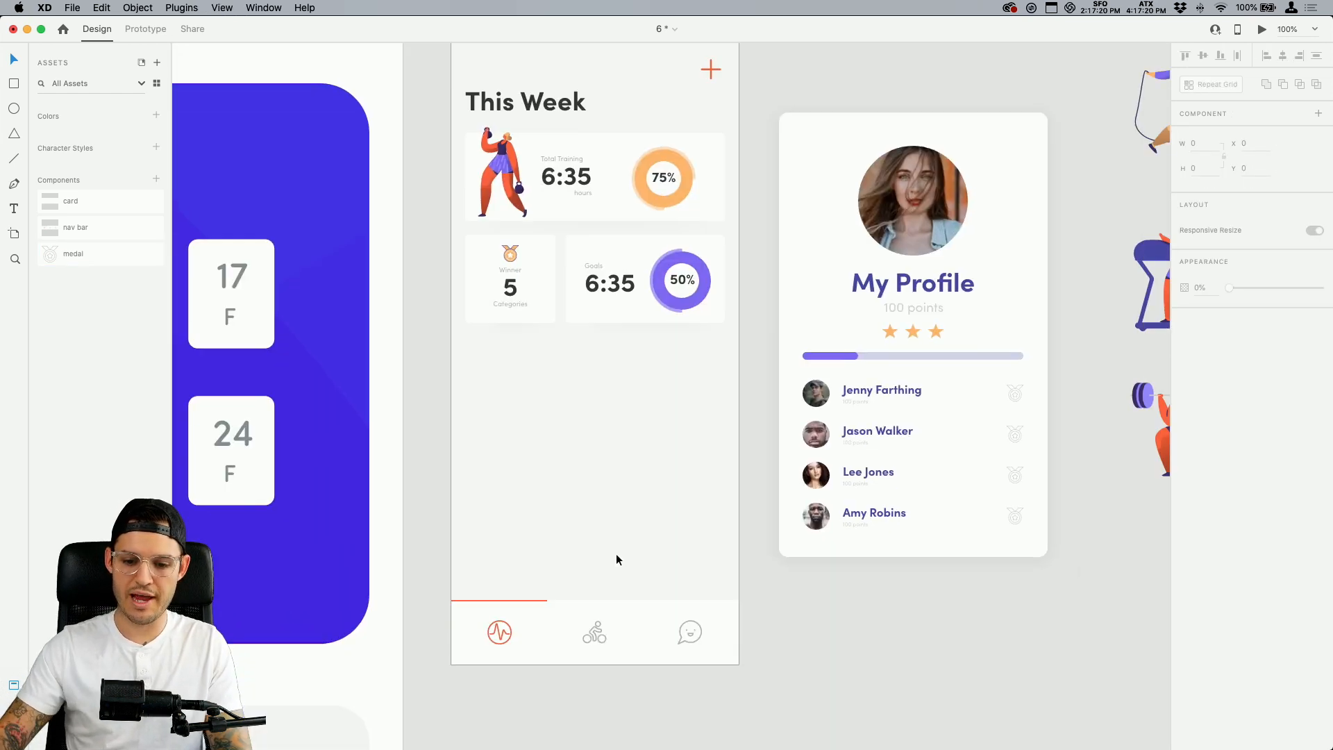
click(840, 165)
drag(840, 164, 1024, 580)
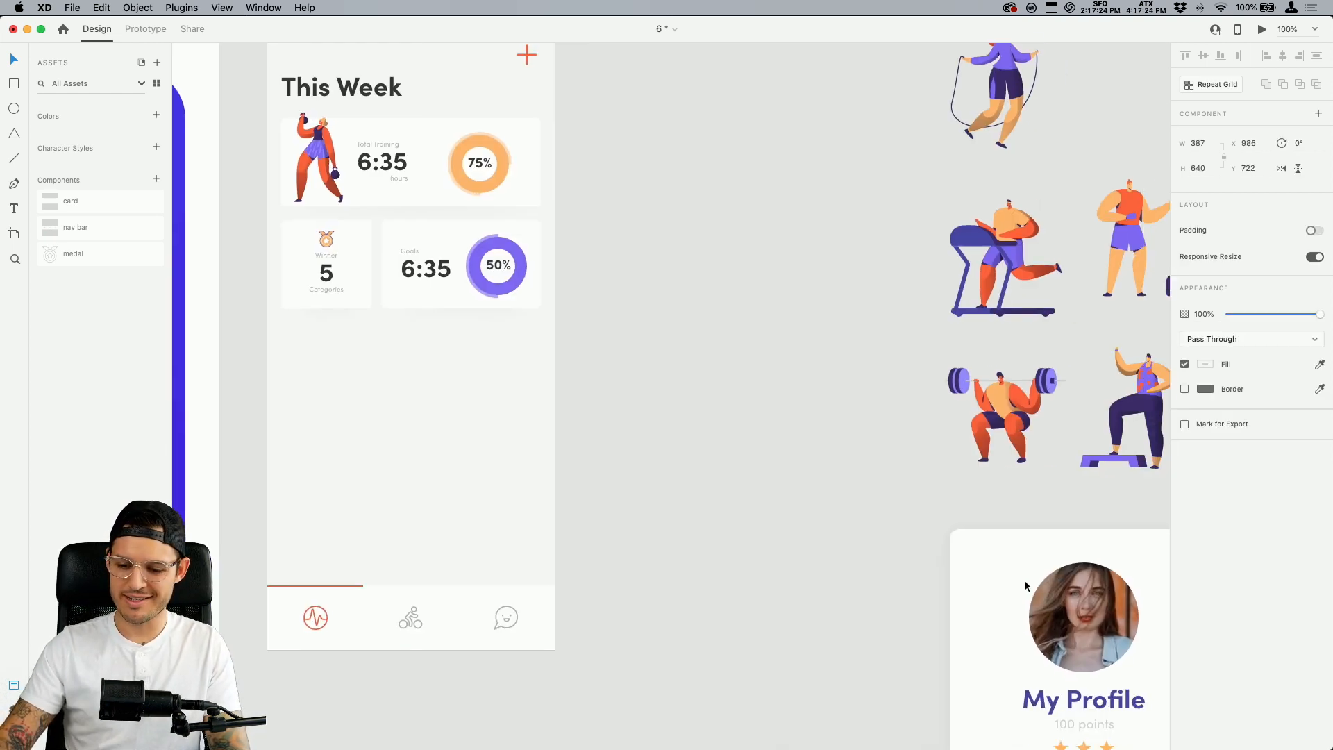
click(827, 479)
key(super+s)
Move the "This Week" heading and its three cards down together, placing the heading at Y 88
drag(632, 506, 784, 572)
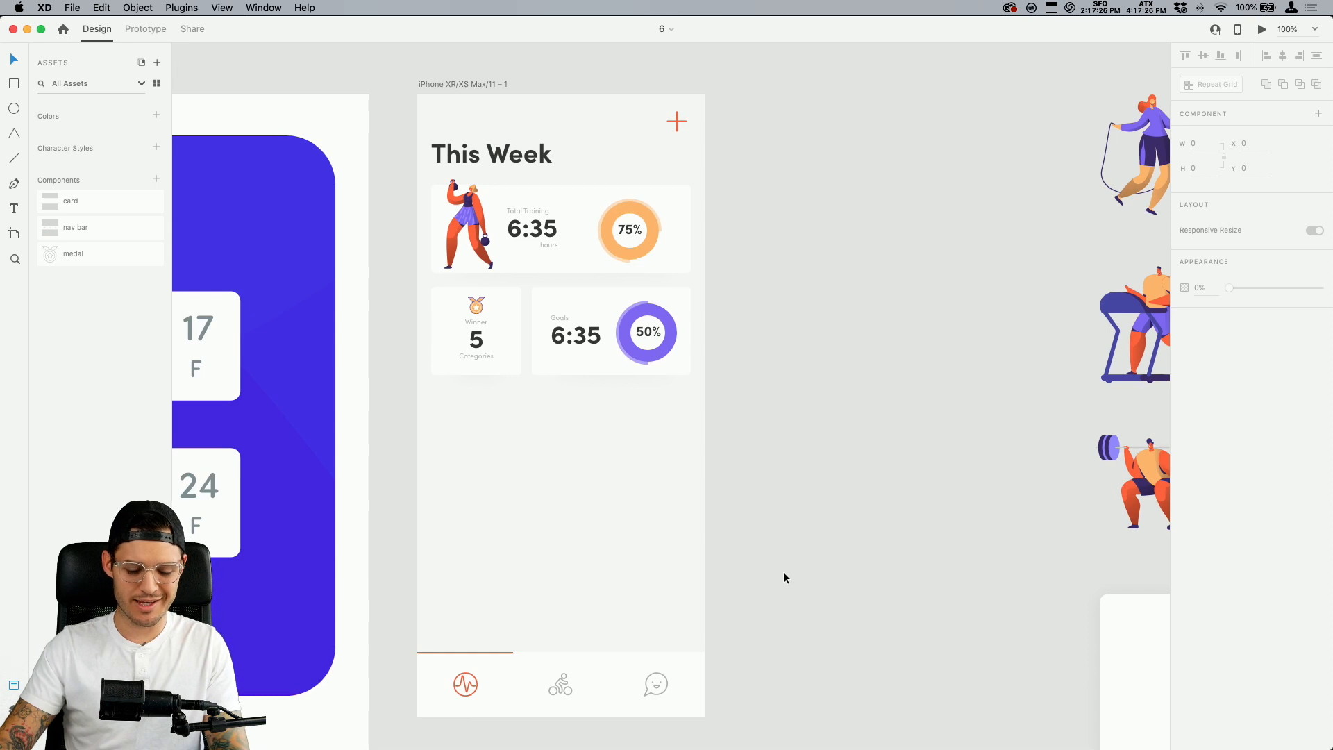
drag(687, 440, 432, 149)
key(super+g)
drag(553, 207, 552, 216)
click(602, 166)
double_click(547, 165)
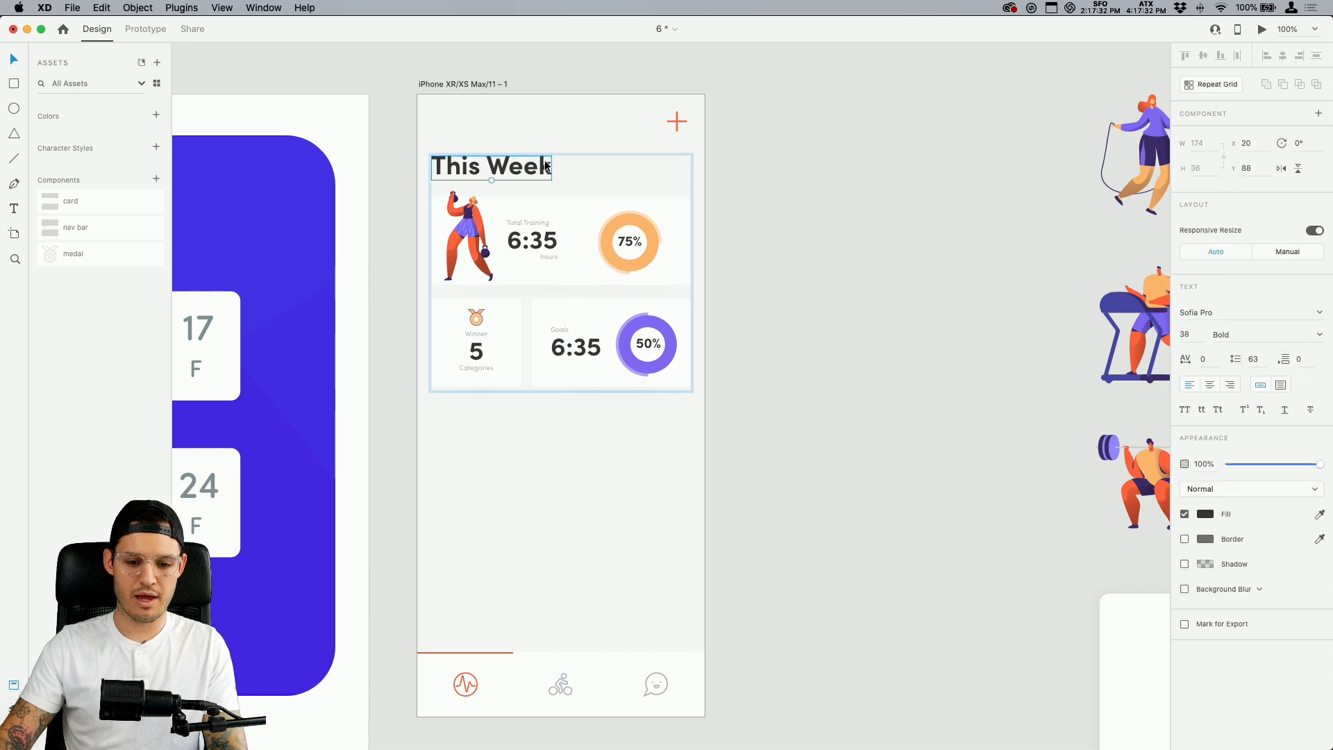
click(855, 274)
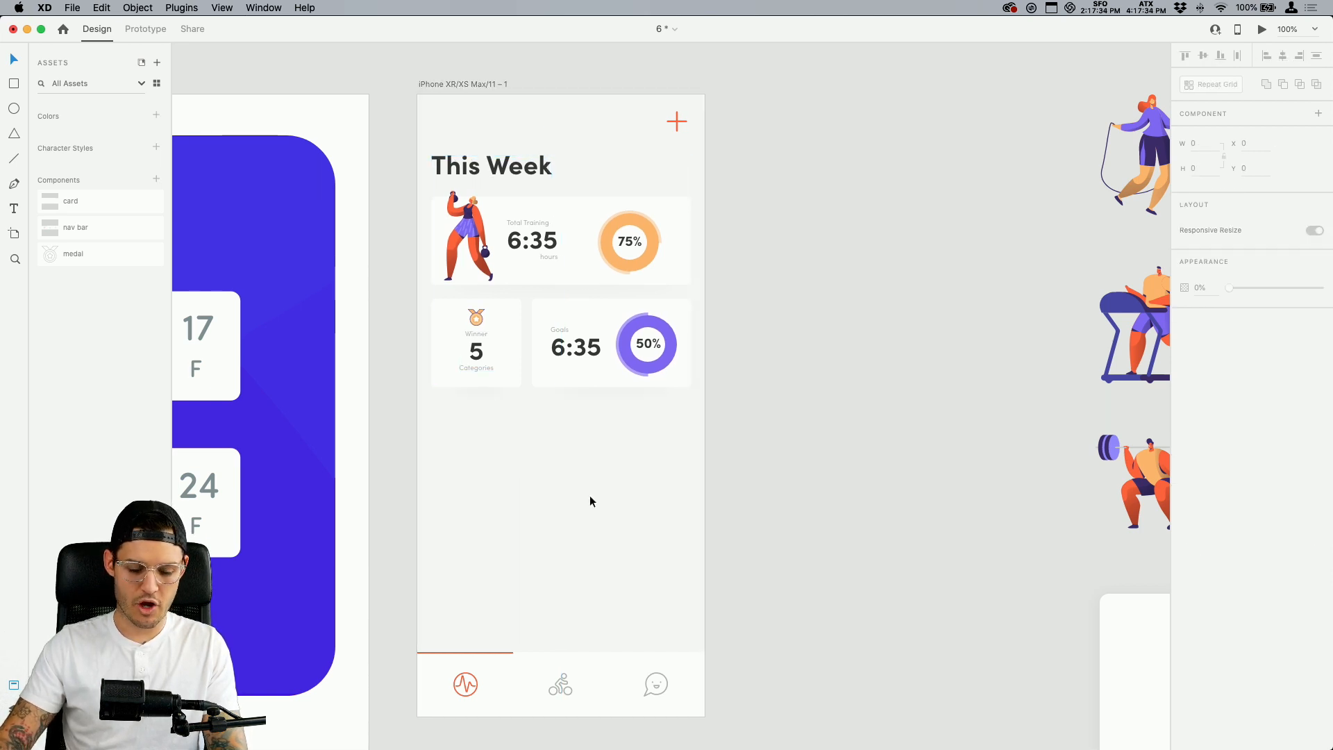
key(super+z)
Duplicate the "This Week" heading below the cards at Y 453, change it to "Categories" and save the document
click(523, 174)
drag(523, 177, 509, 423)
double_click(509, 423)
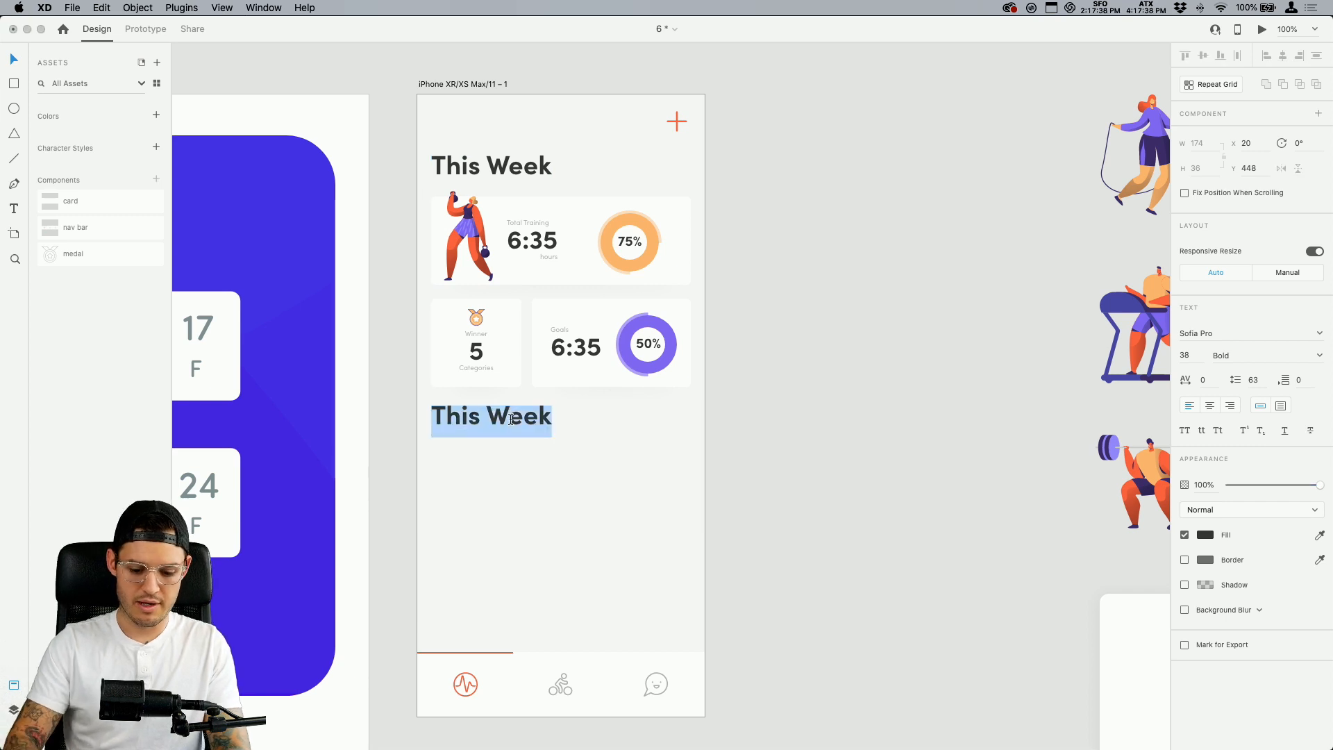
text(Ca)
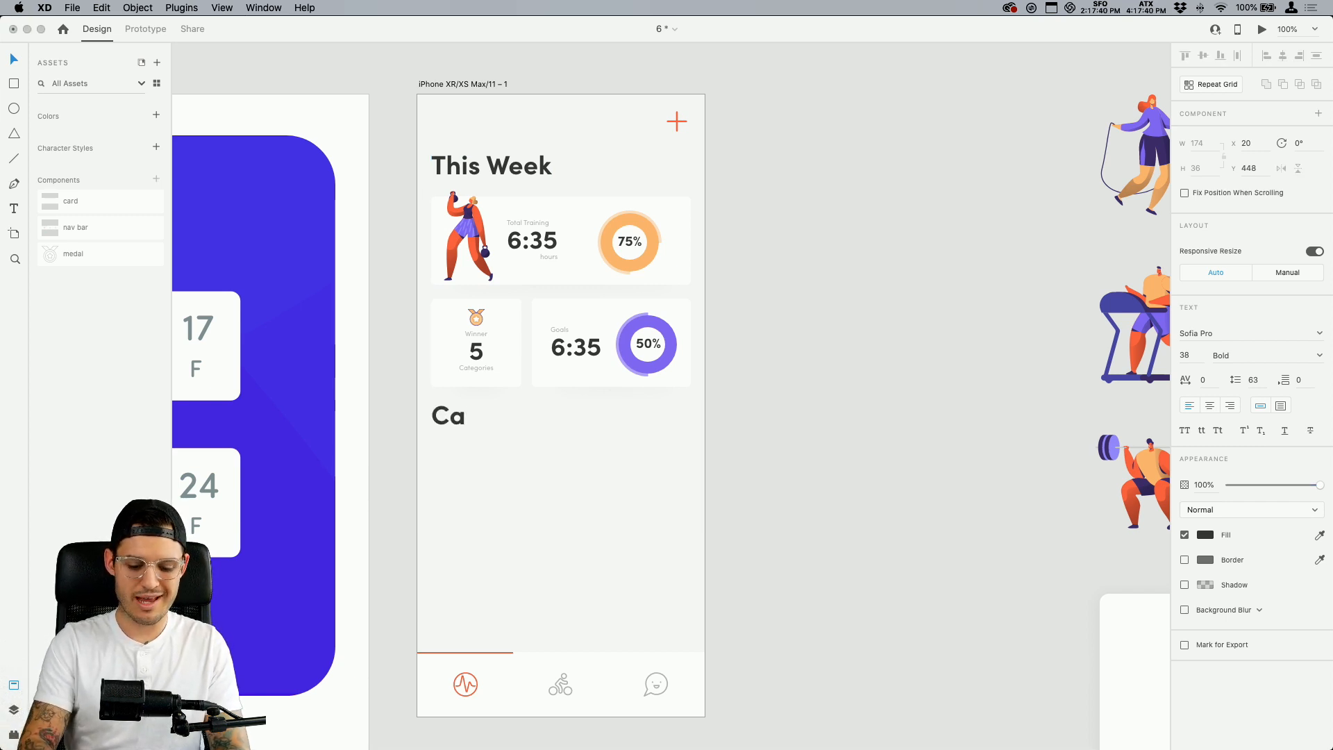
text(tegories)
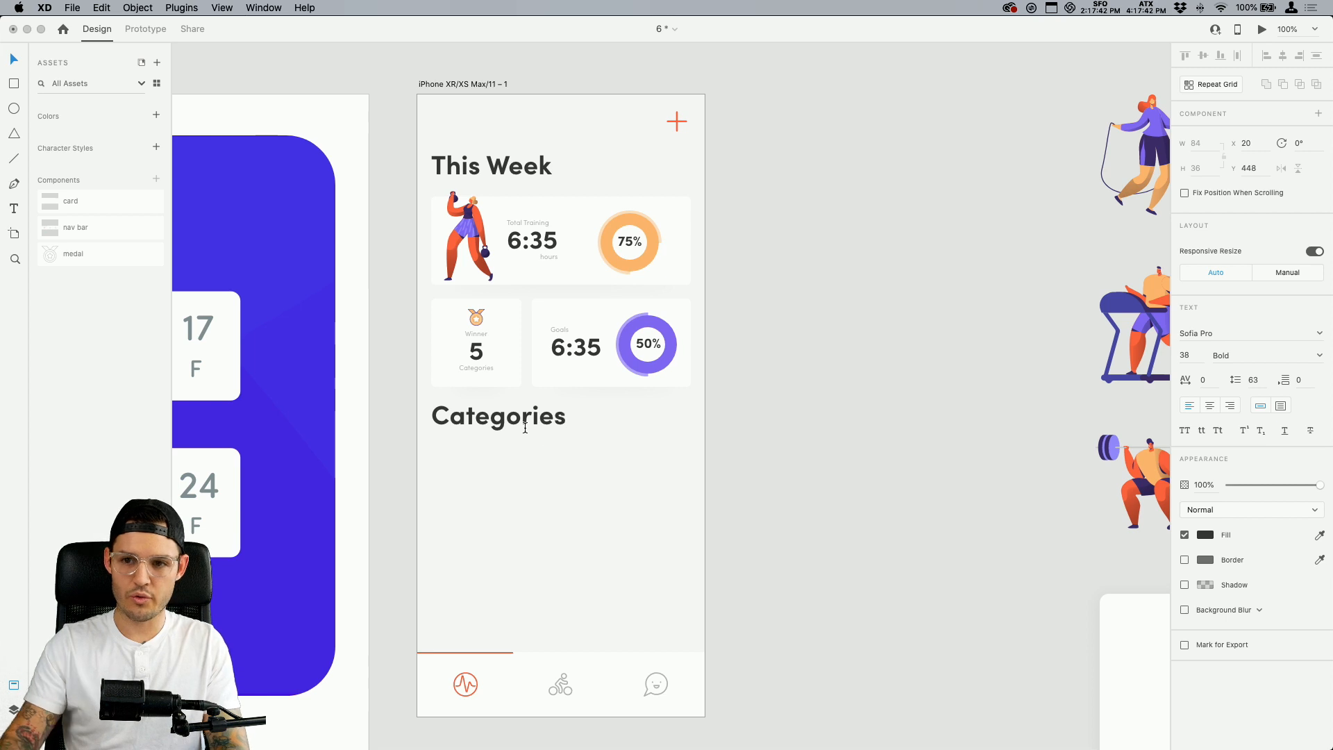
key(Escape)
key(super+s)
drag(513, 425, 514, 419)
click(581, 467)
scroll(581, 468, down, 3)
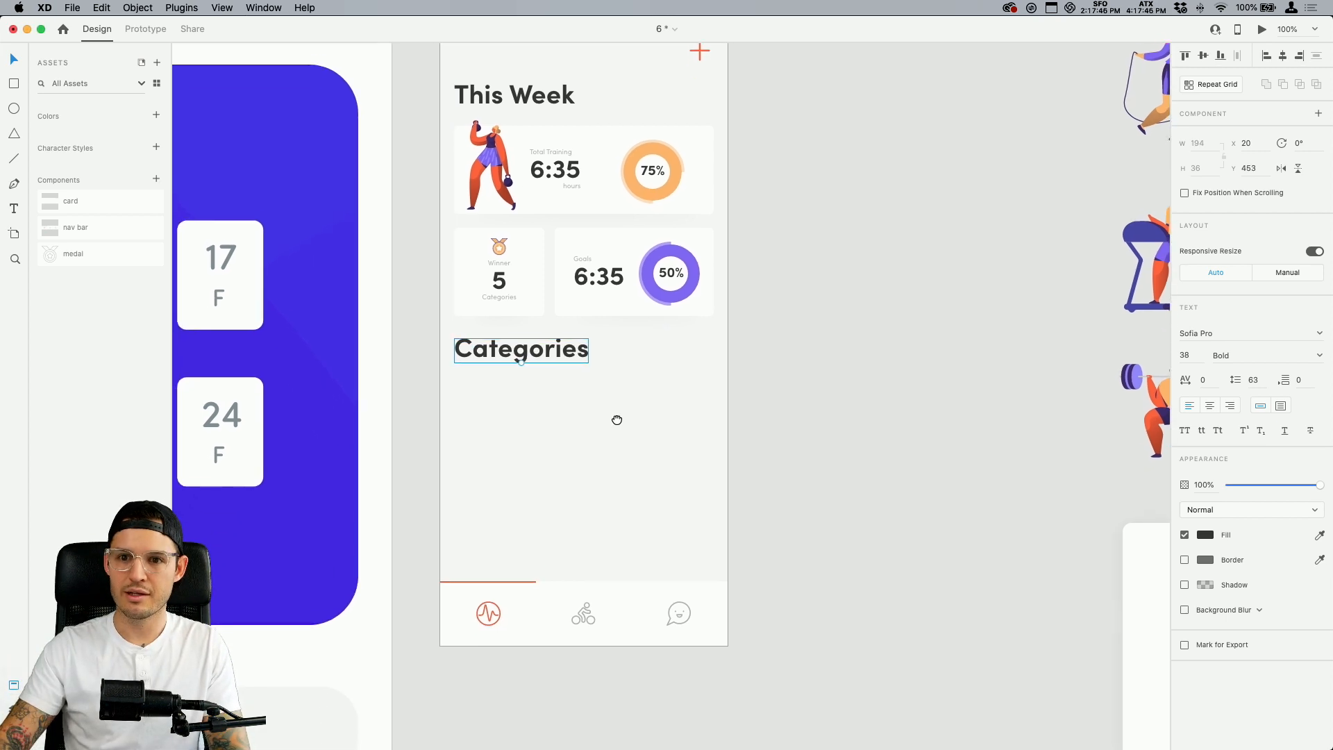
key(super+s)
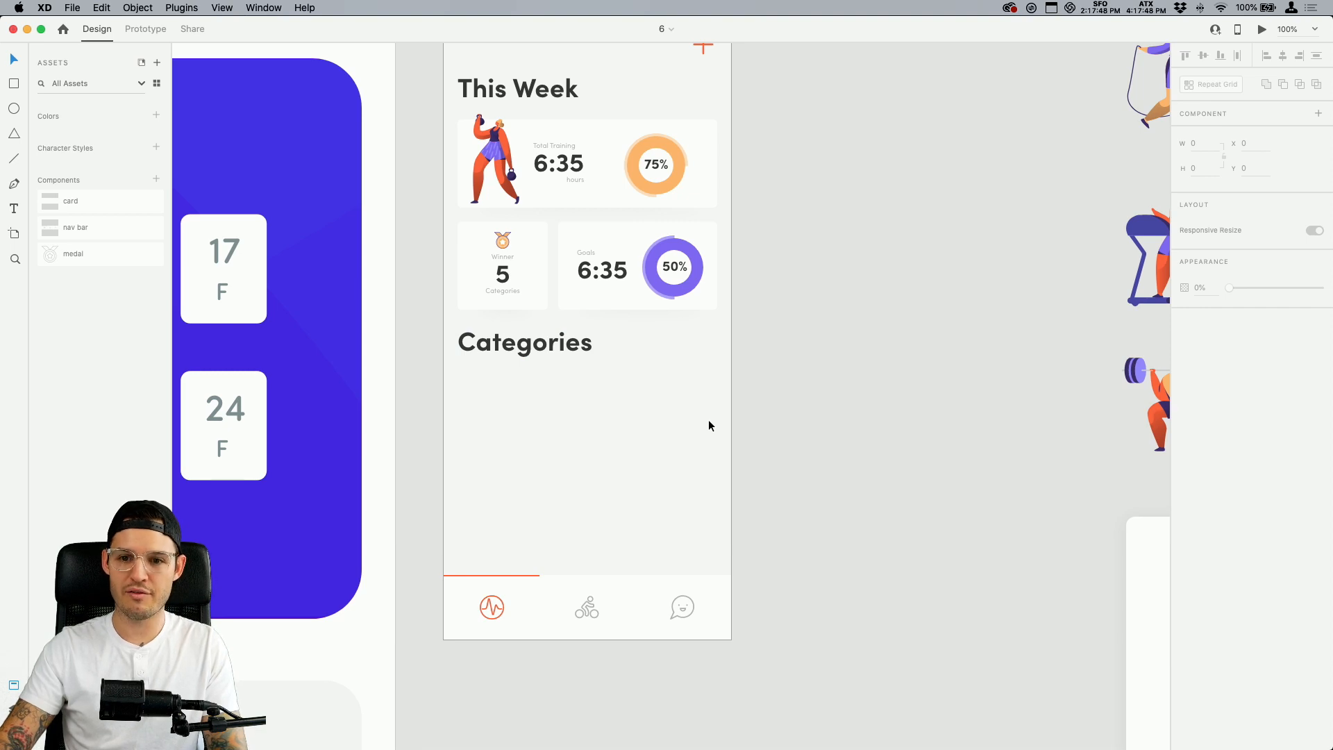
Draw a 414 by 387 rectangle from below the Categories heading to the artboard's lower edge and send it to the back
key(r)
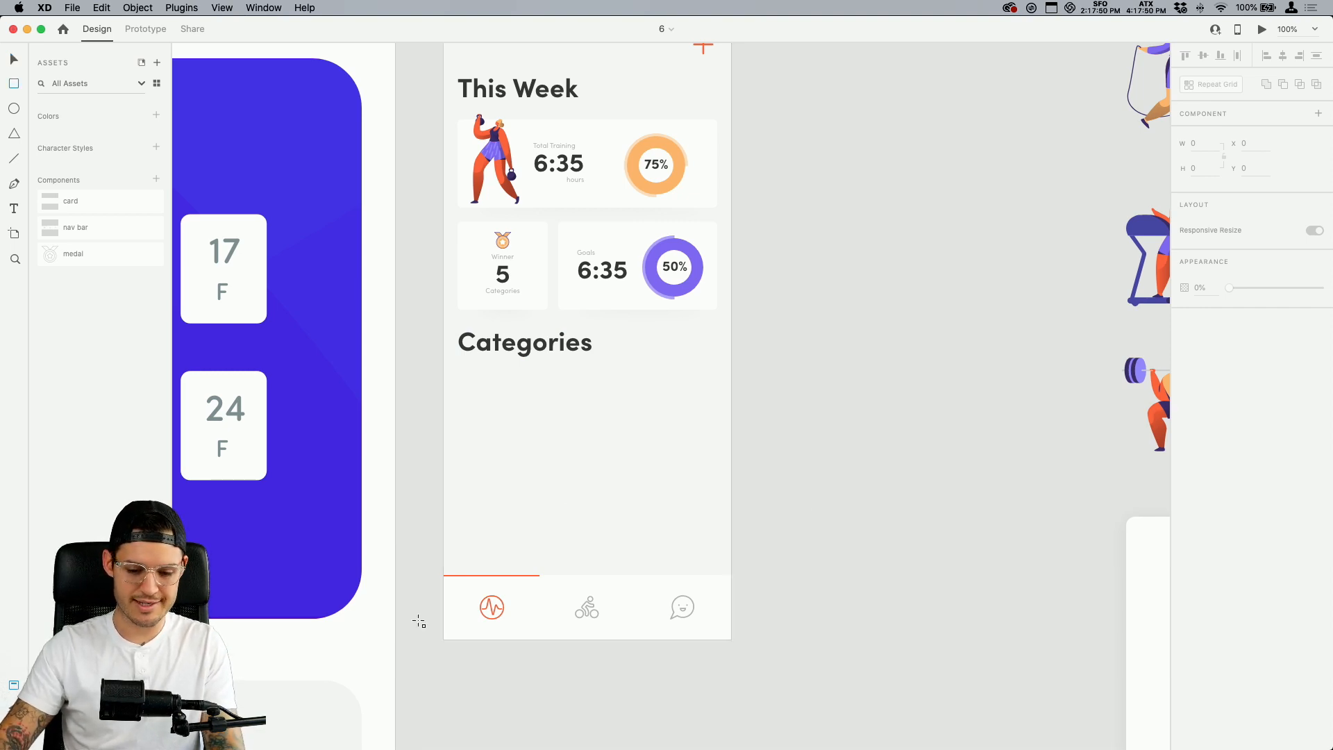
drag(432, 639, 452, 588)
drag(521, 437, 730, 371)
drag(430, 504, 443, 506)
key(super+shift+bracketleft)
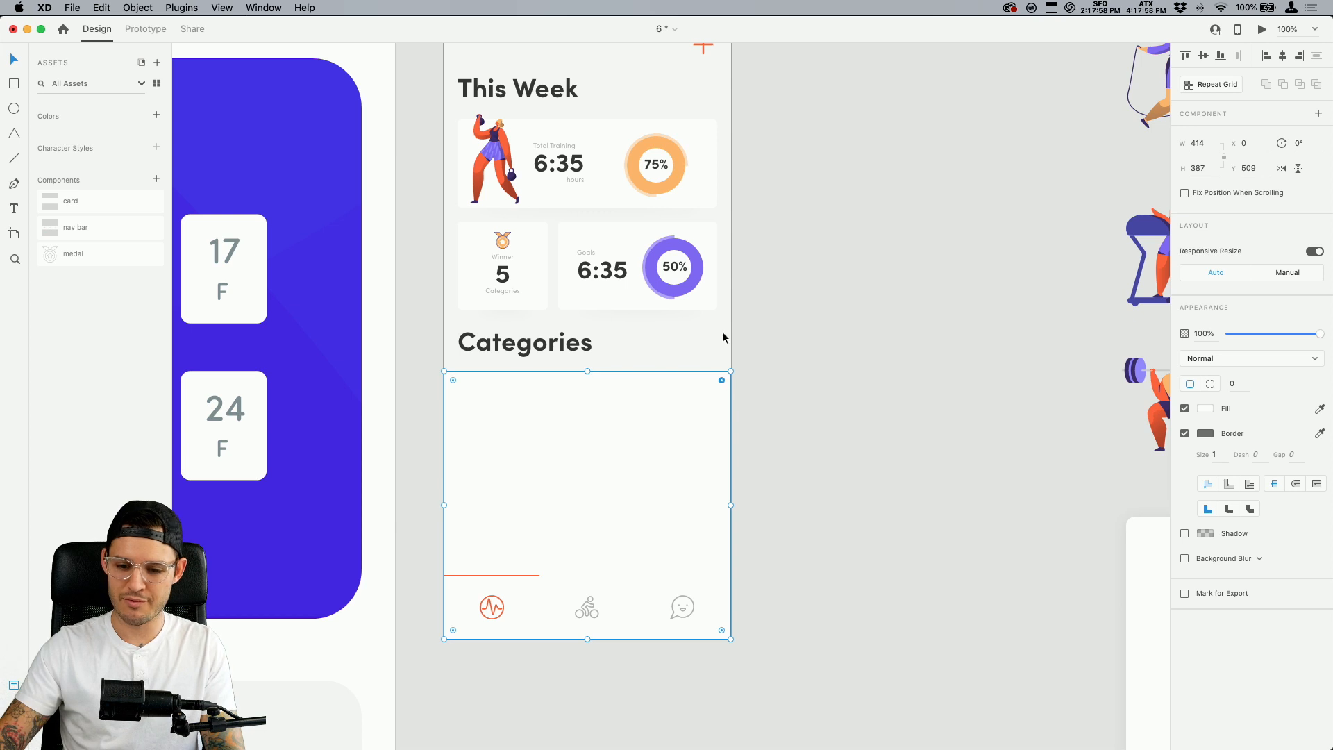
Remove the border of the rectangle below Categories and set its corner radius to 6, like the cards
click(709, 149)
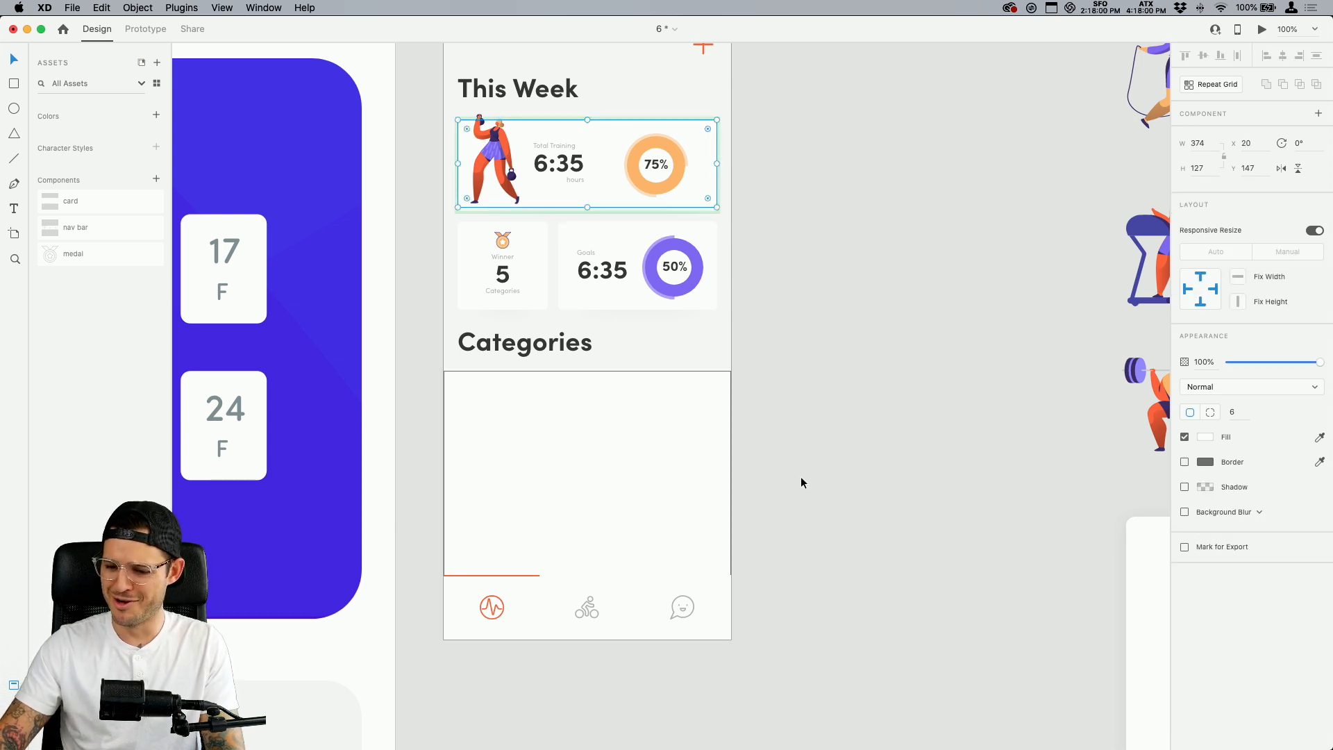
click(611, 410)
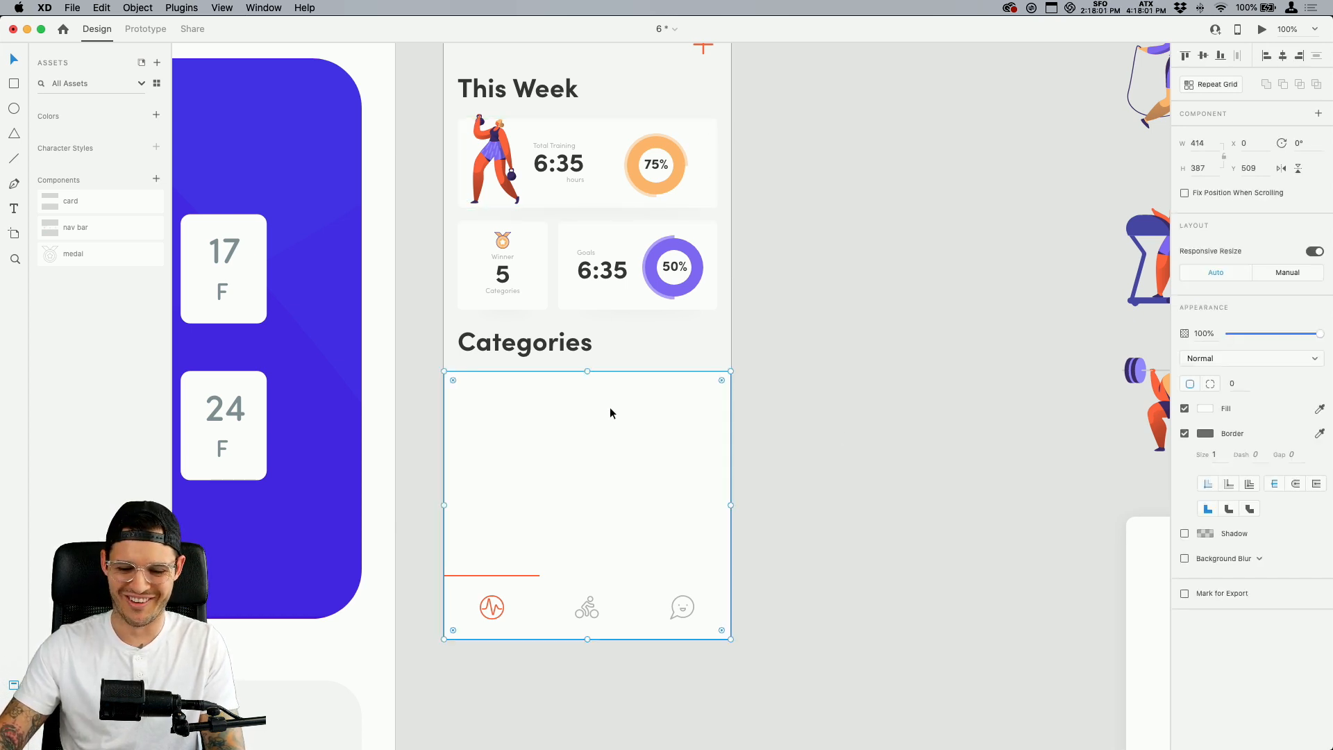
click(1185, 434)
text(2)
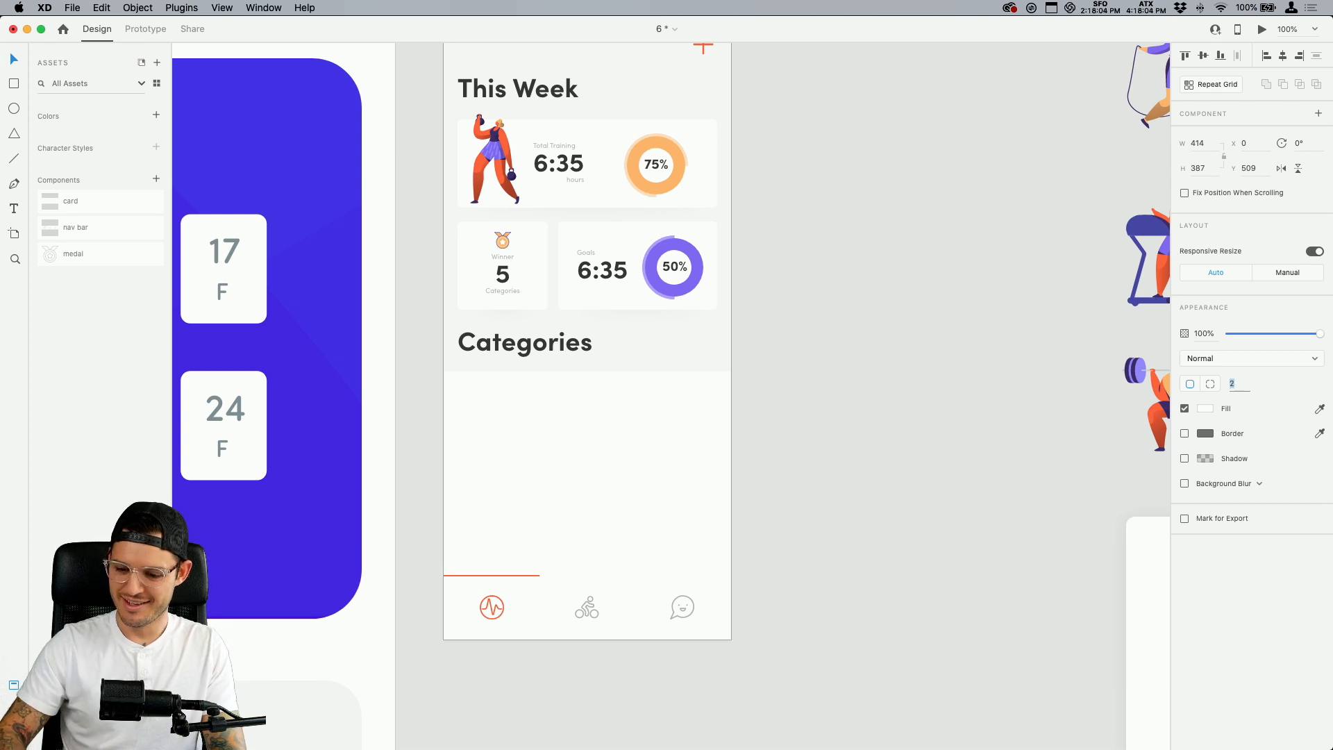
click(810, 428)
Add a shadow with a Y offset of -1 to the white rectangle below the Categories heading
key(z)
drag(788, 331, 412, 699)
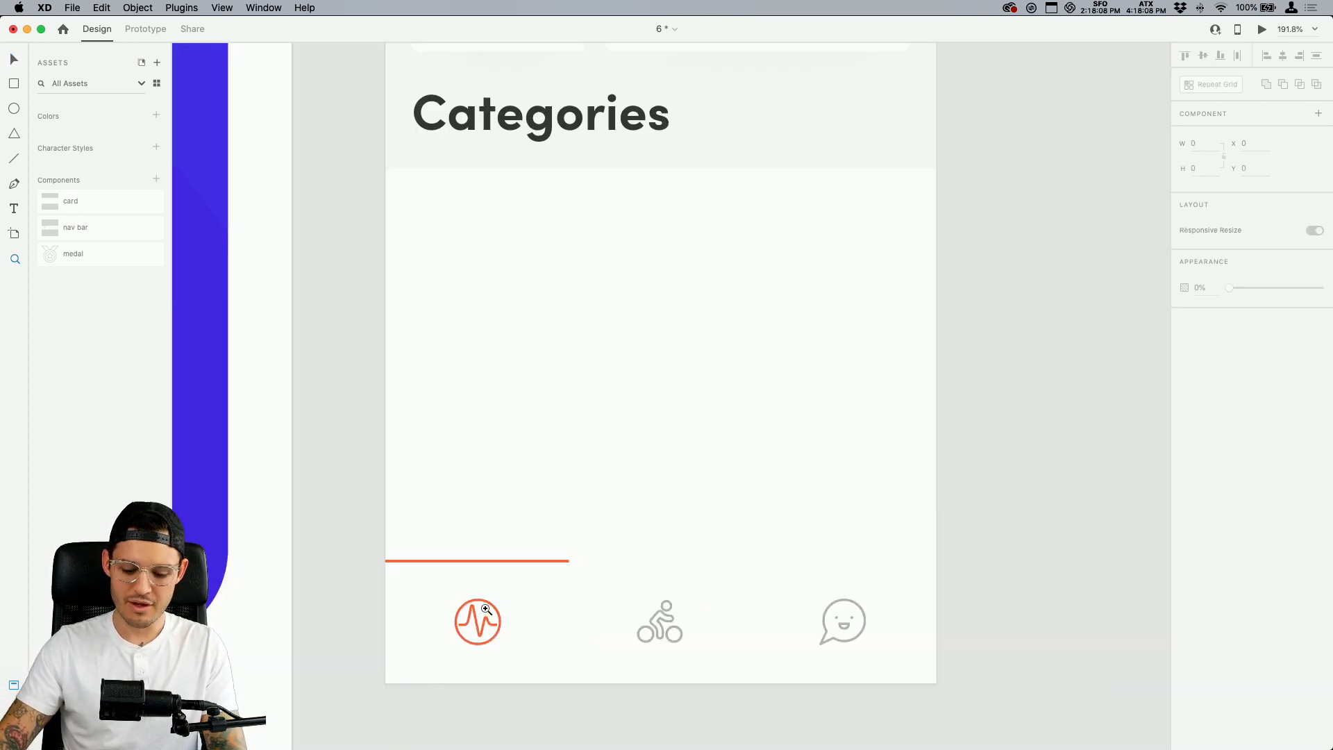
key(v)
click(544, 348)
scroll(485, 462, up, 5)
scroll(486, 462, right, 4)
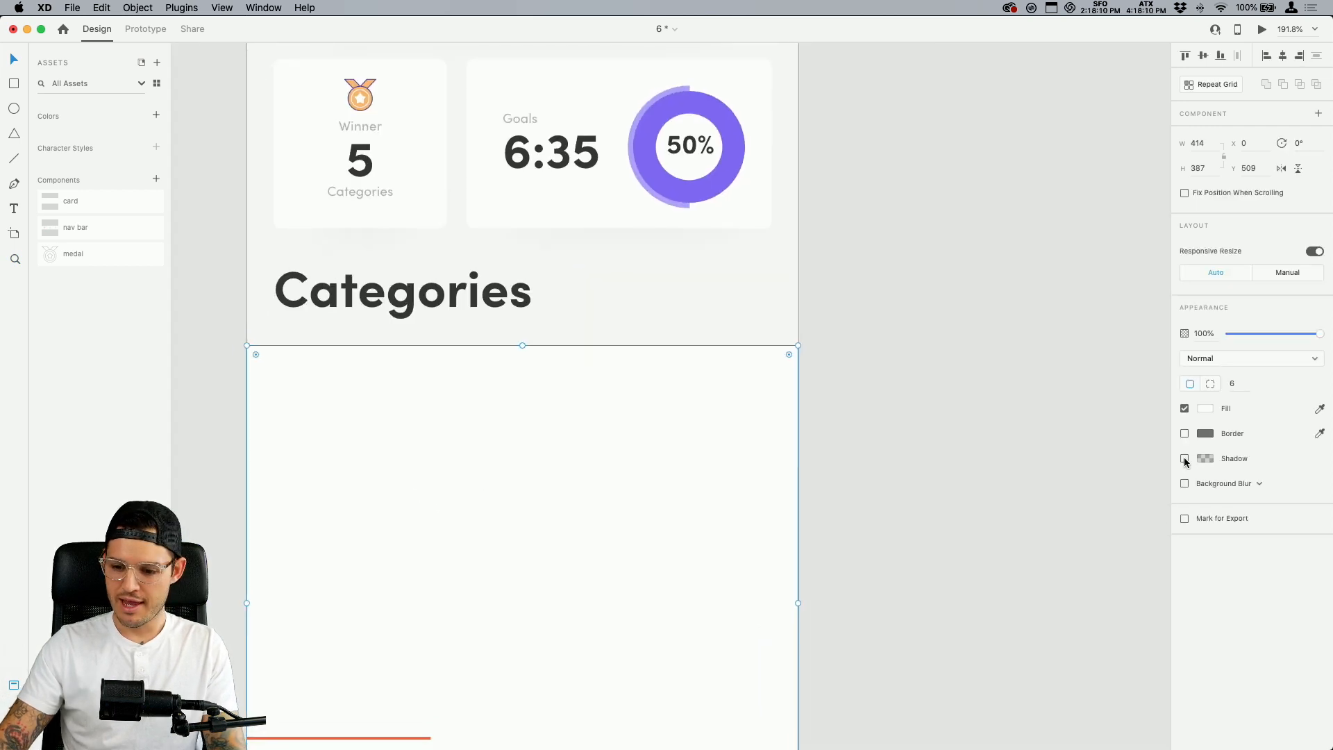
click(1184, 459)
key(Down)
key(Down)
key(Down)
key(Down)
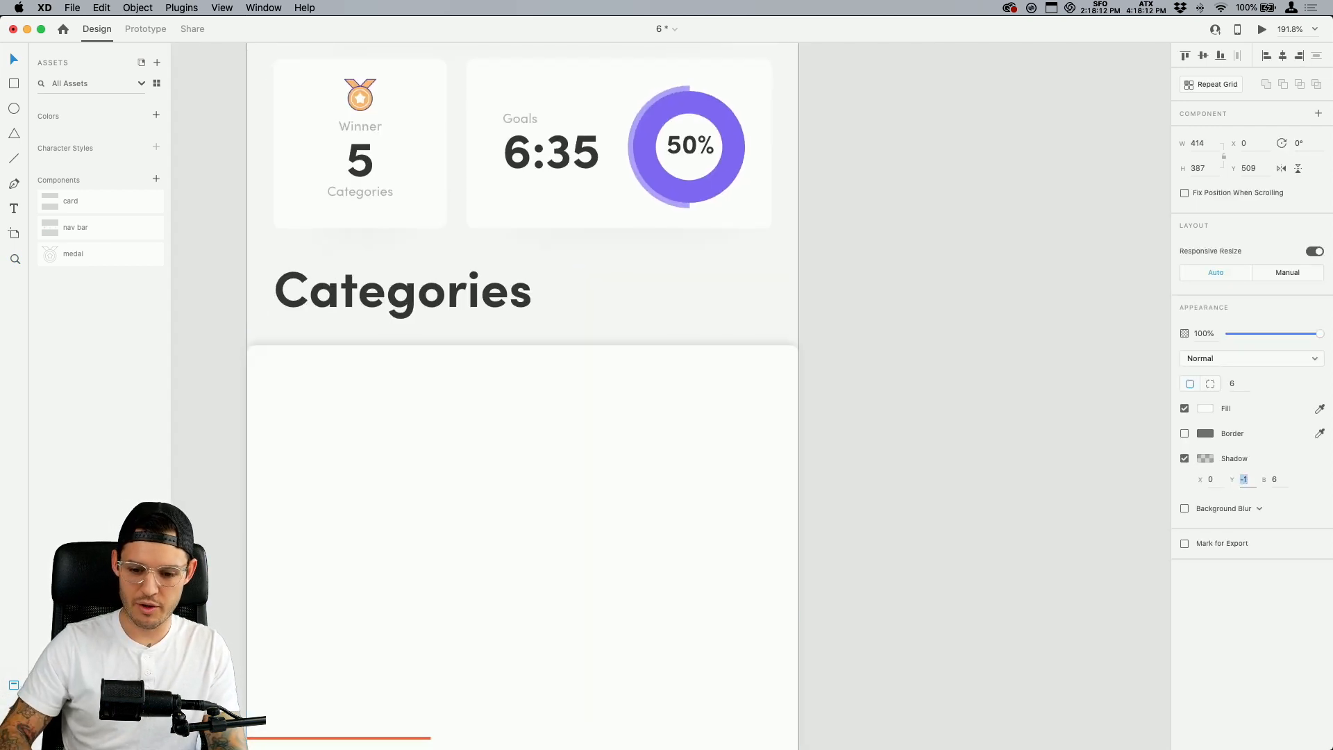
Set the Categories rectangle's shadow blur to 16 and make its black shadow color much more transparent
click(1285, 483)
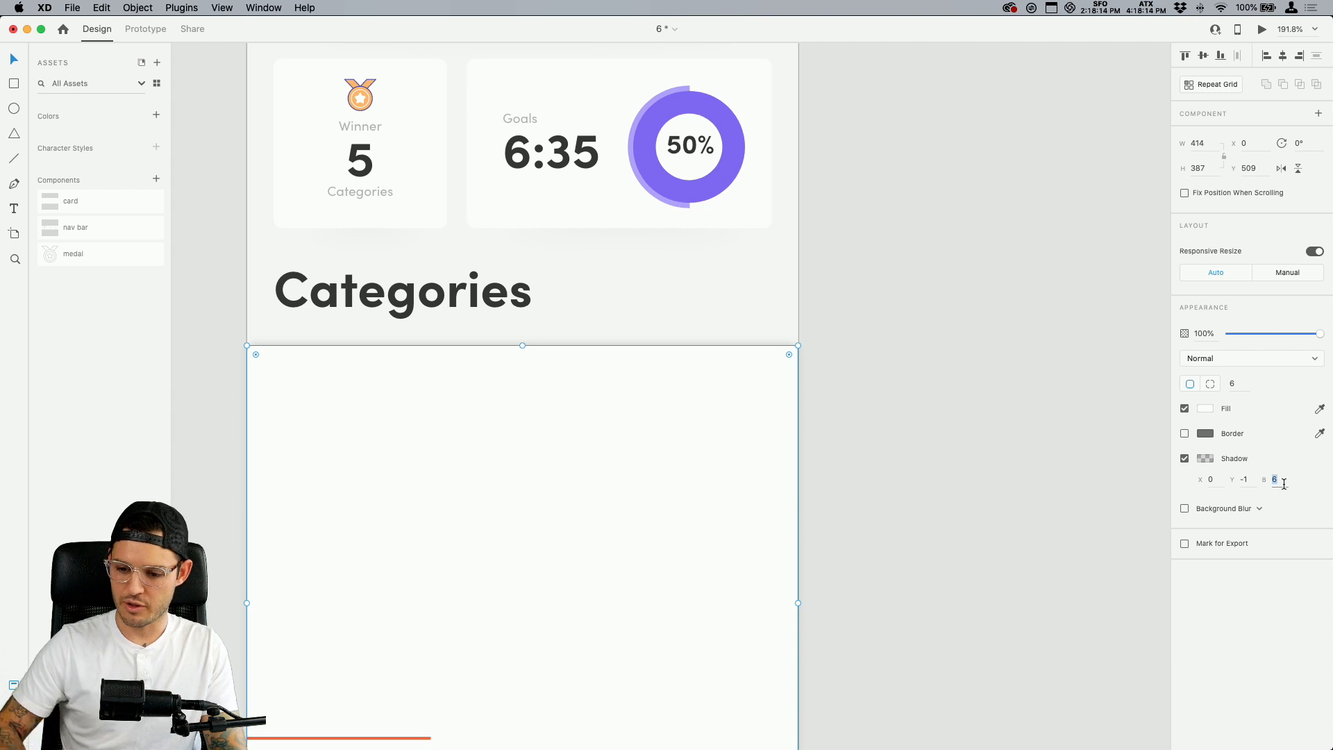
text(16)
click(1205, 459)
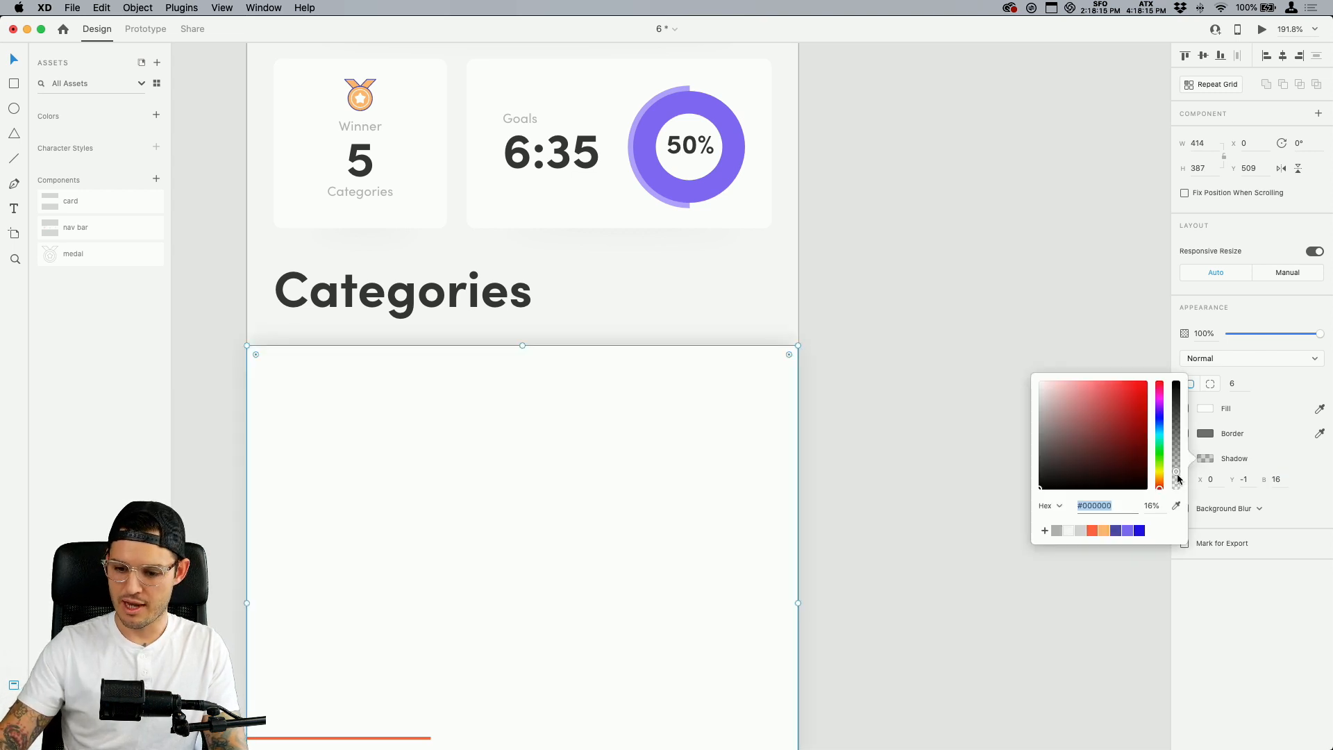
drag(1178, 479, 1178, 491)
click(920, 462)
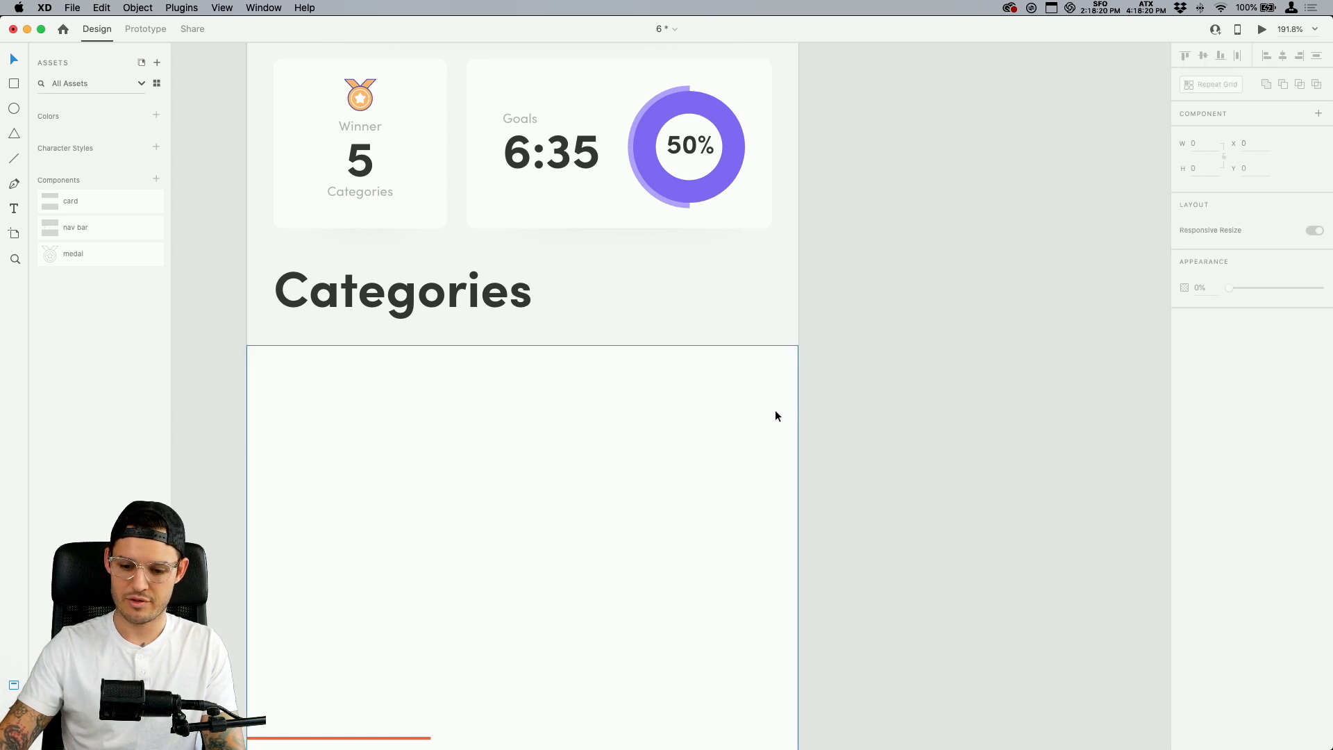
Increase the corner radius of the rectangle below Categories to 20
click(777, 413)
drag(789, 357, 777, 371)
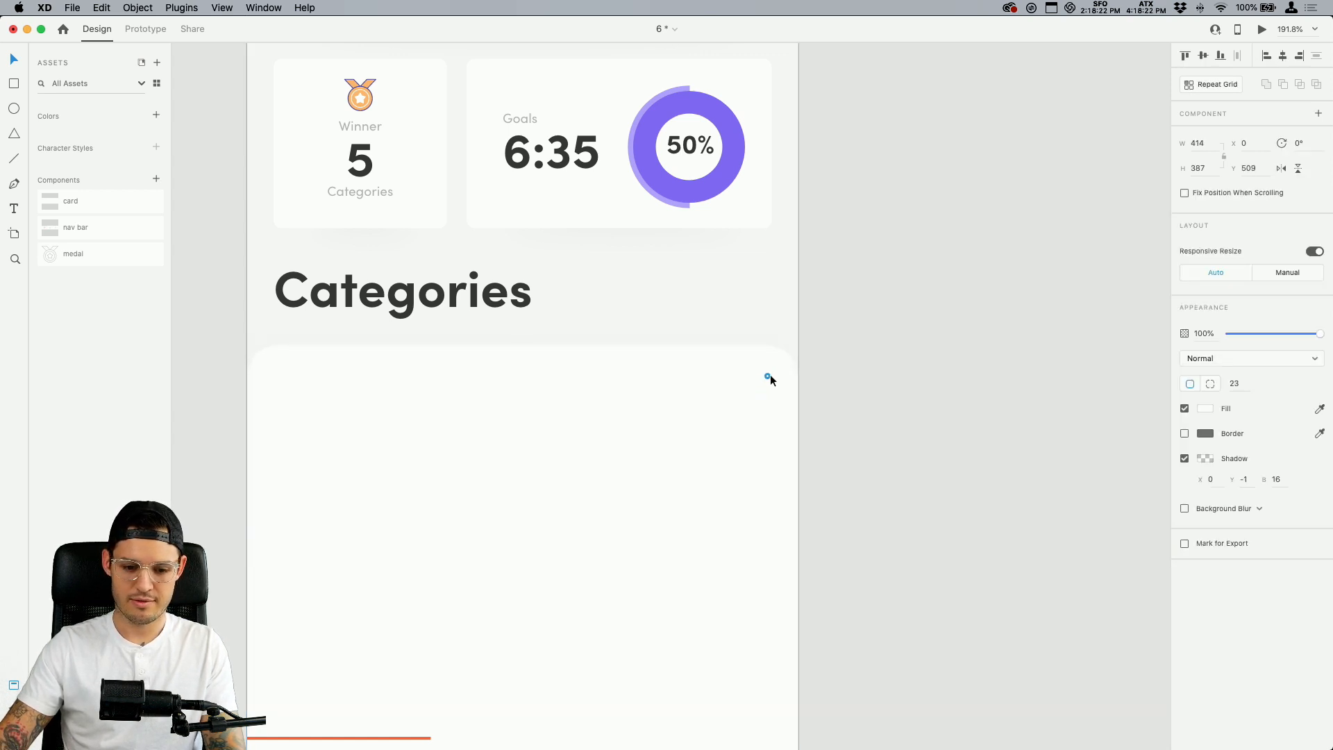
click(873, 438)
scroll(895, 403, down, 1)
scroll(894, 403, left, 1)
key(super+minus)
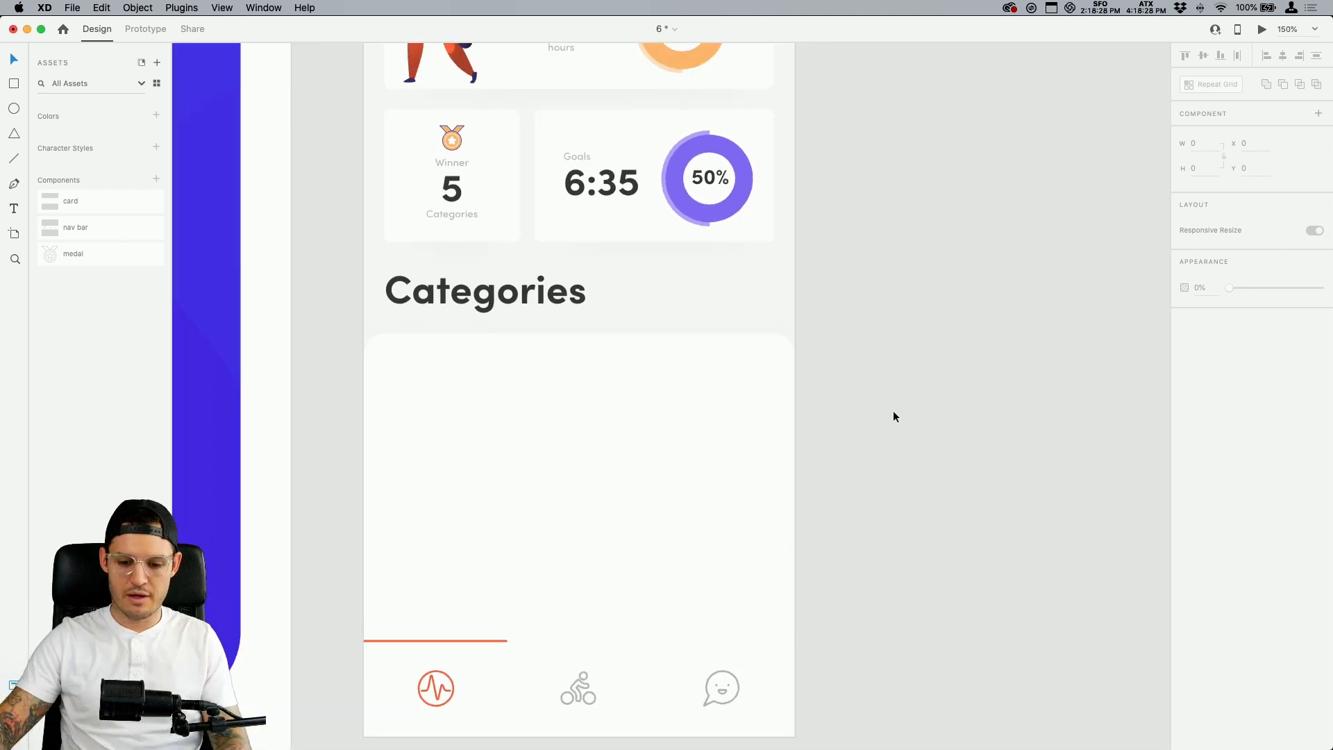
Try the #FF623B orange fill on the nav bar's background and undo it
click(677, 651)
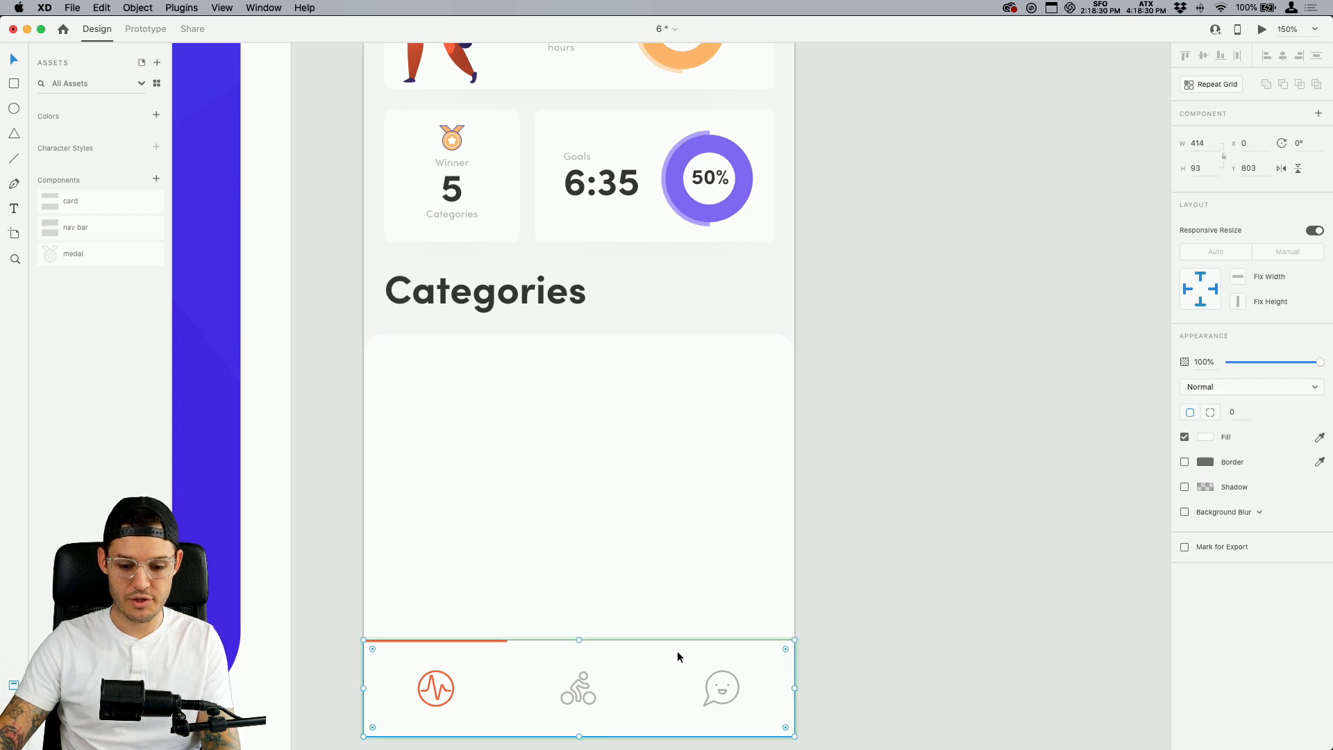
click(1205, 436)
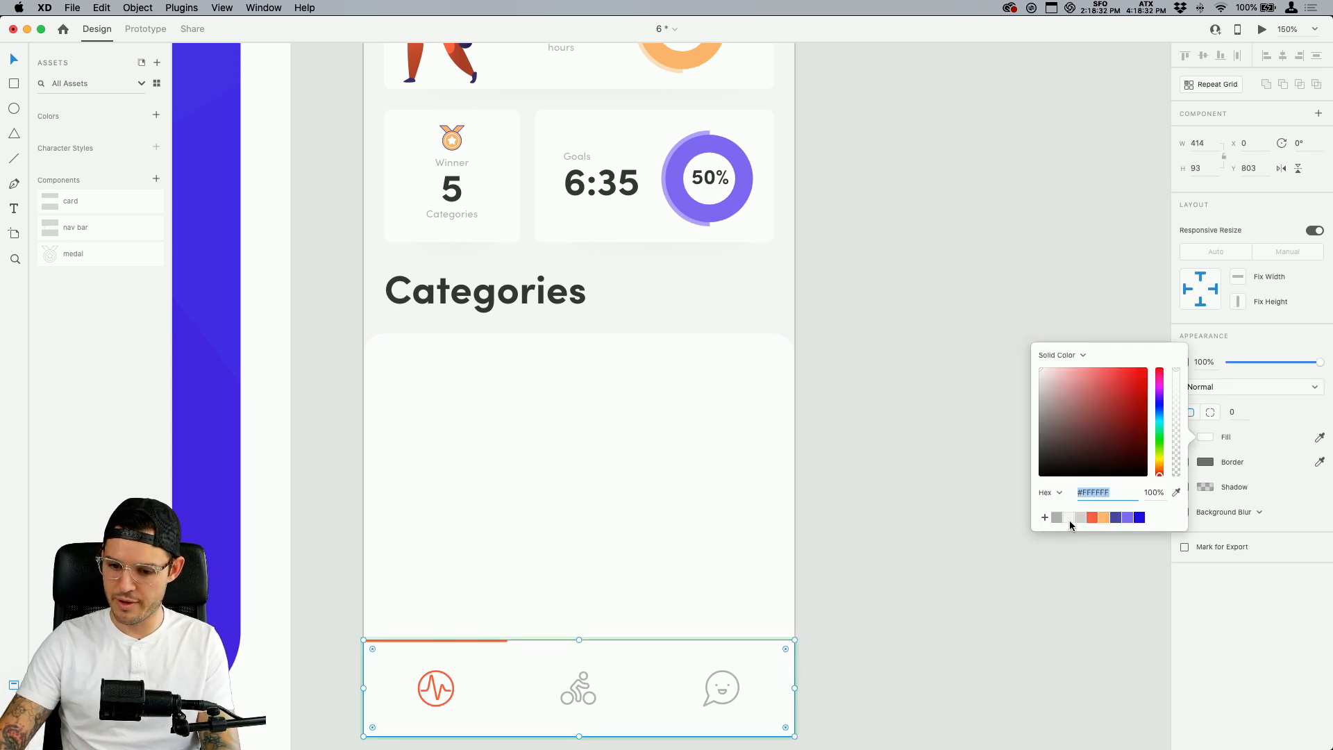
click(1068, 518)
click(1091, 518)
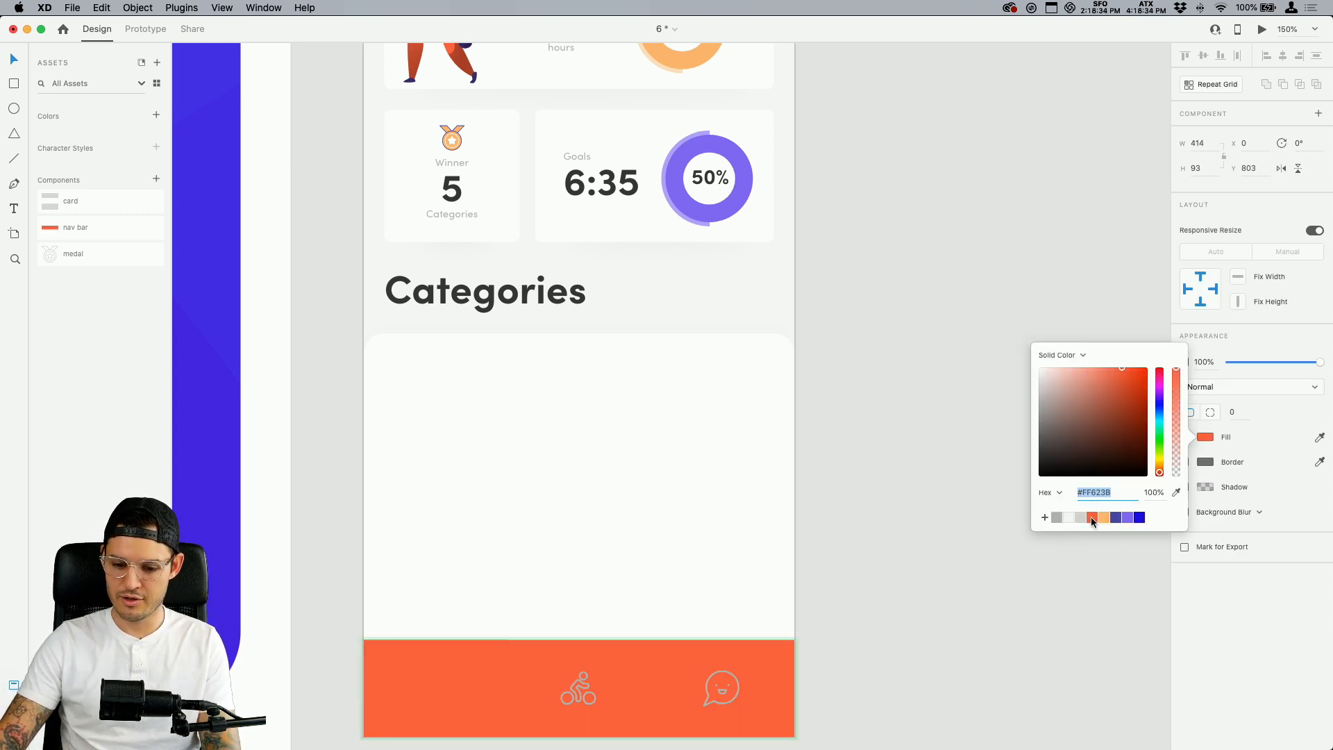
key(super+z)
key(super+z)
click(934, 511)
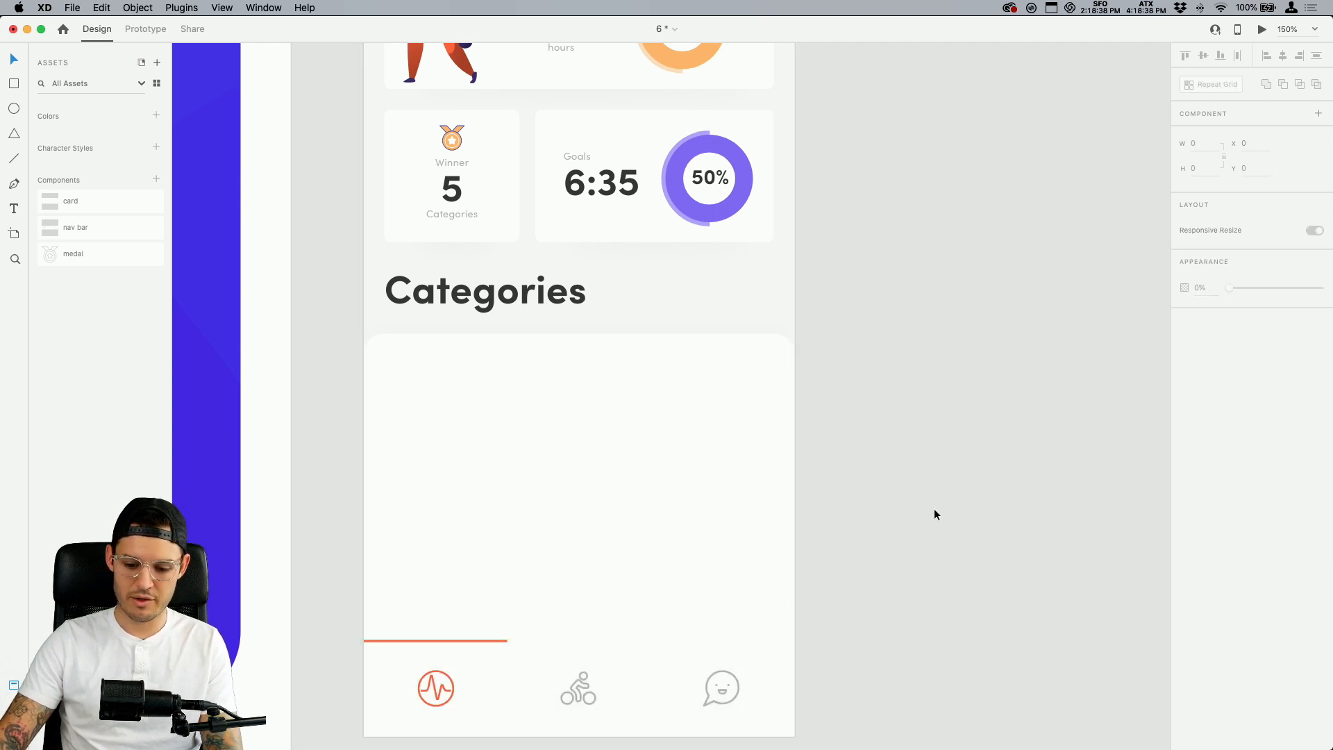
Add a shadow to the nav bar's background rectangle with a Y offset of -1 and a blur of 16
click(704, 650)
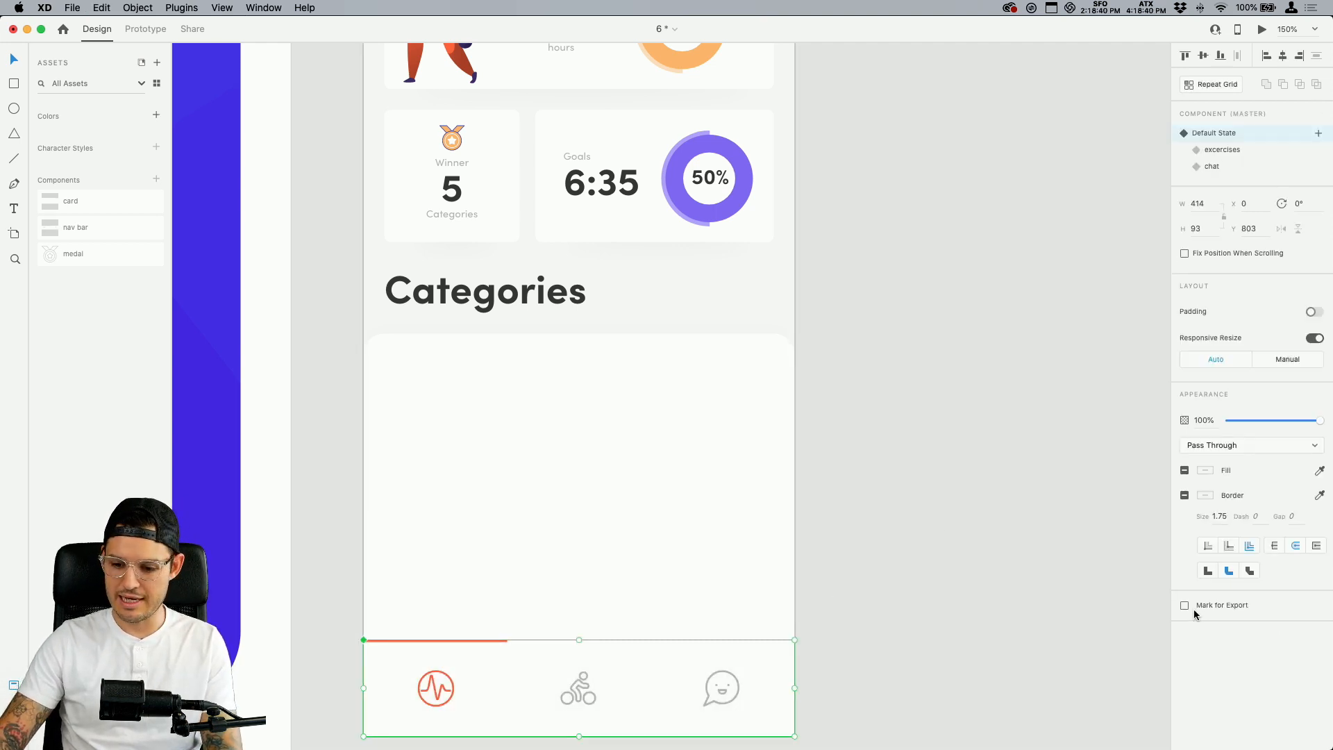
double_click(767, 651)
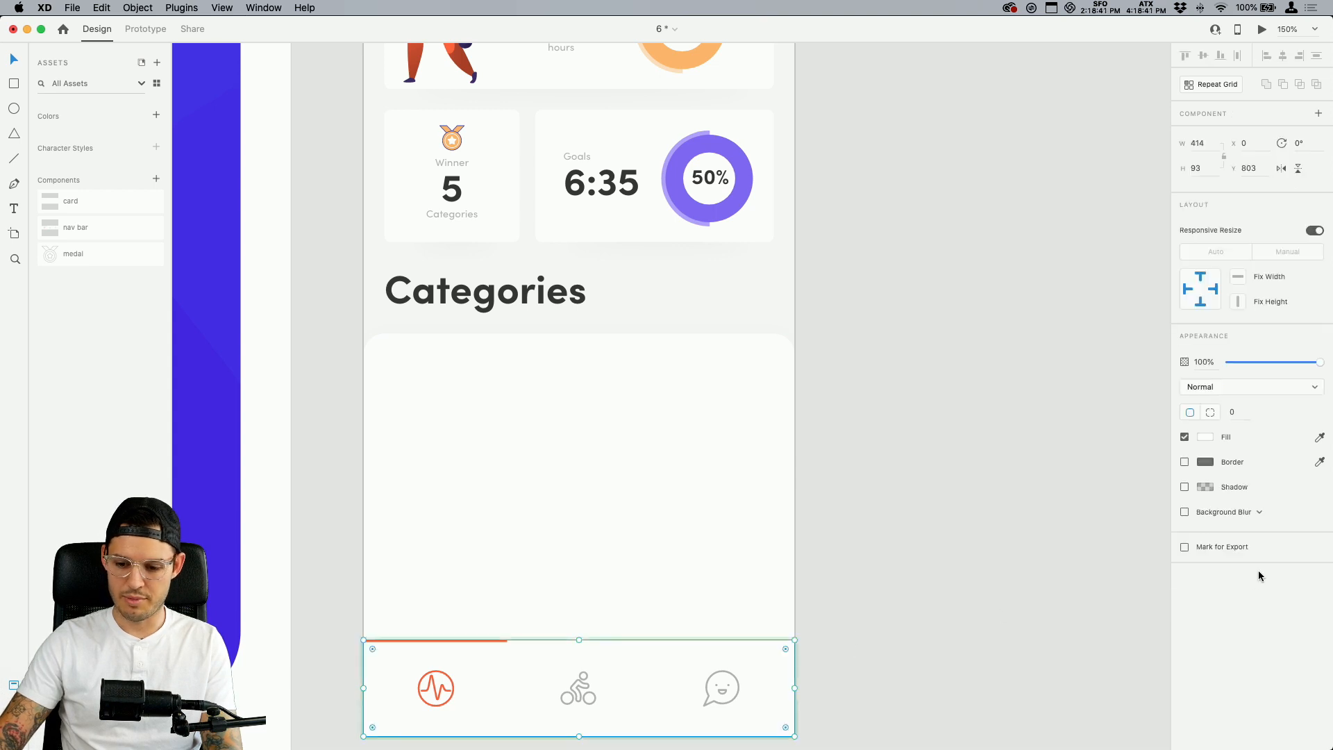
click(1185, 488)
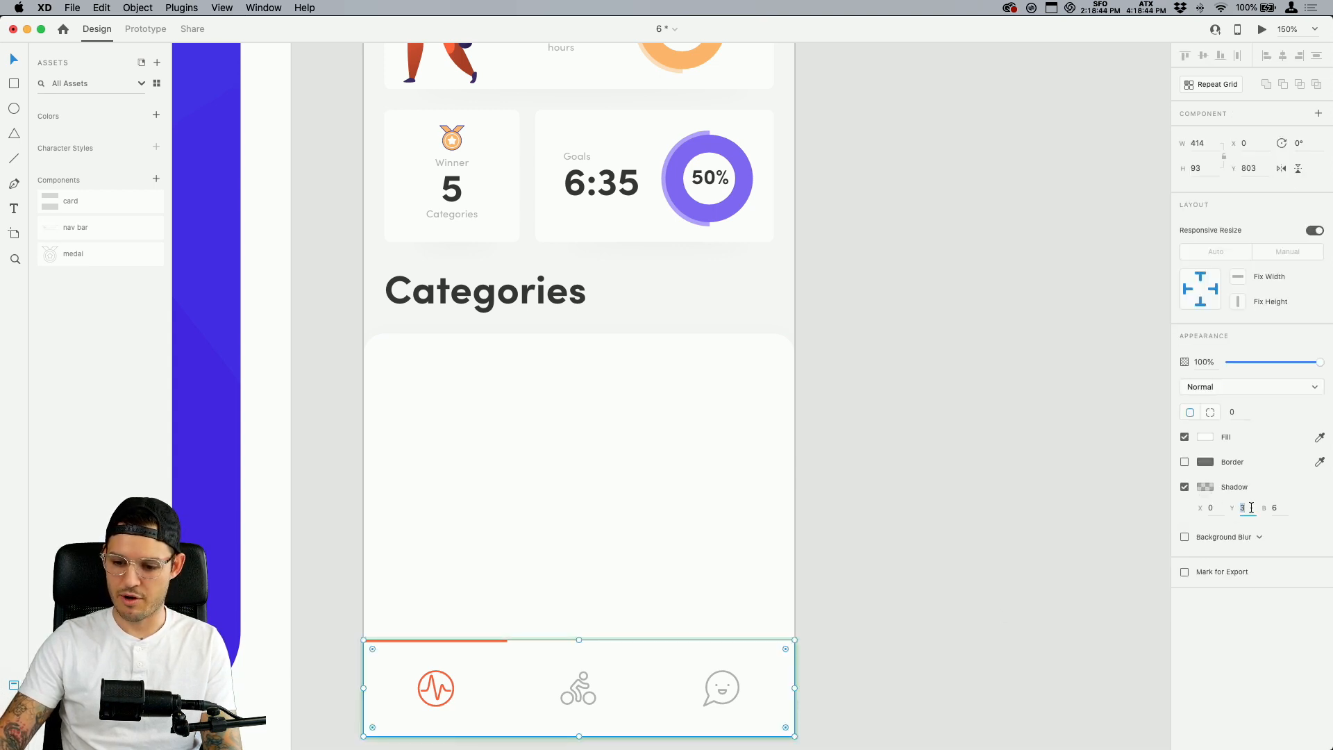
text(1)
key(Down)
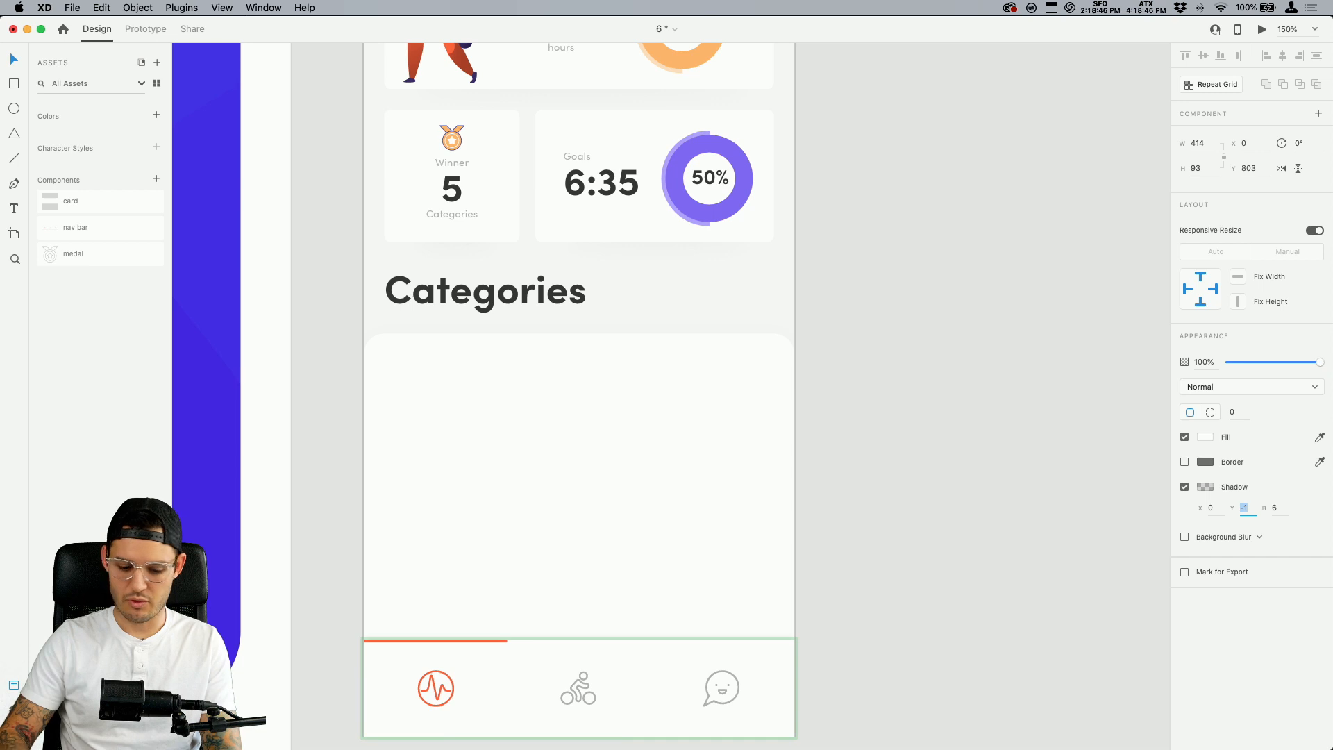
click(1275, 507)
key(shift+Up)
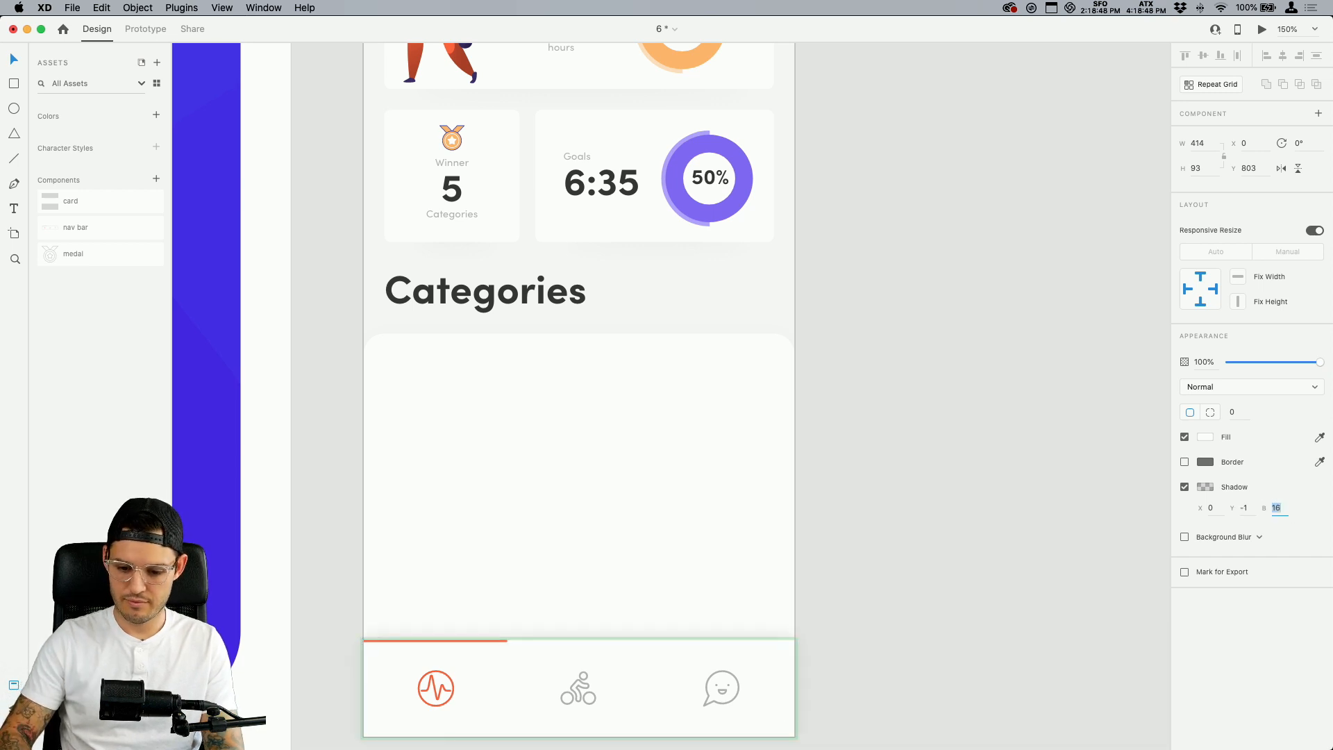
Lower the nav bar shadow's color opacity to 4% and save the document
click(1206, 487)
click(1179, 517)
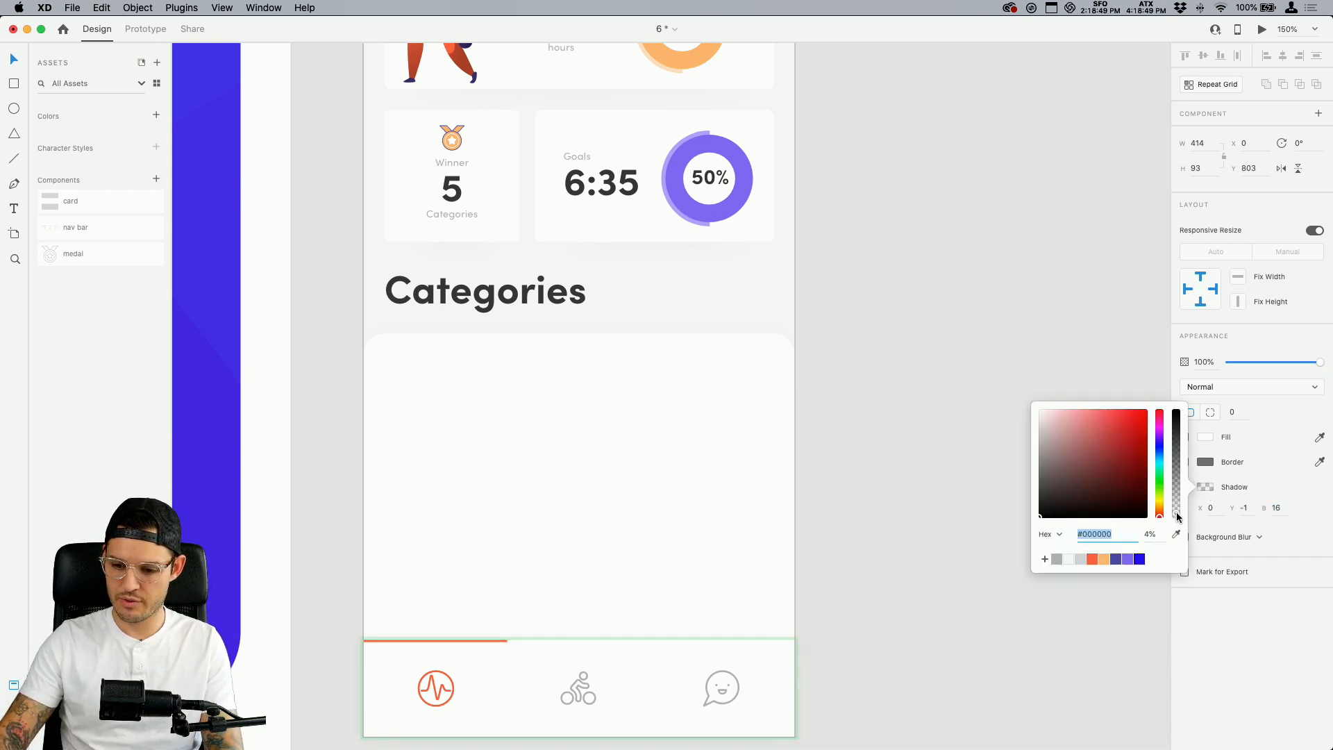
click(876, 555)
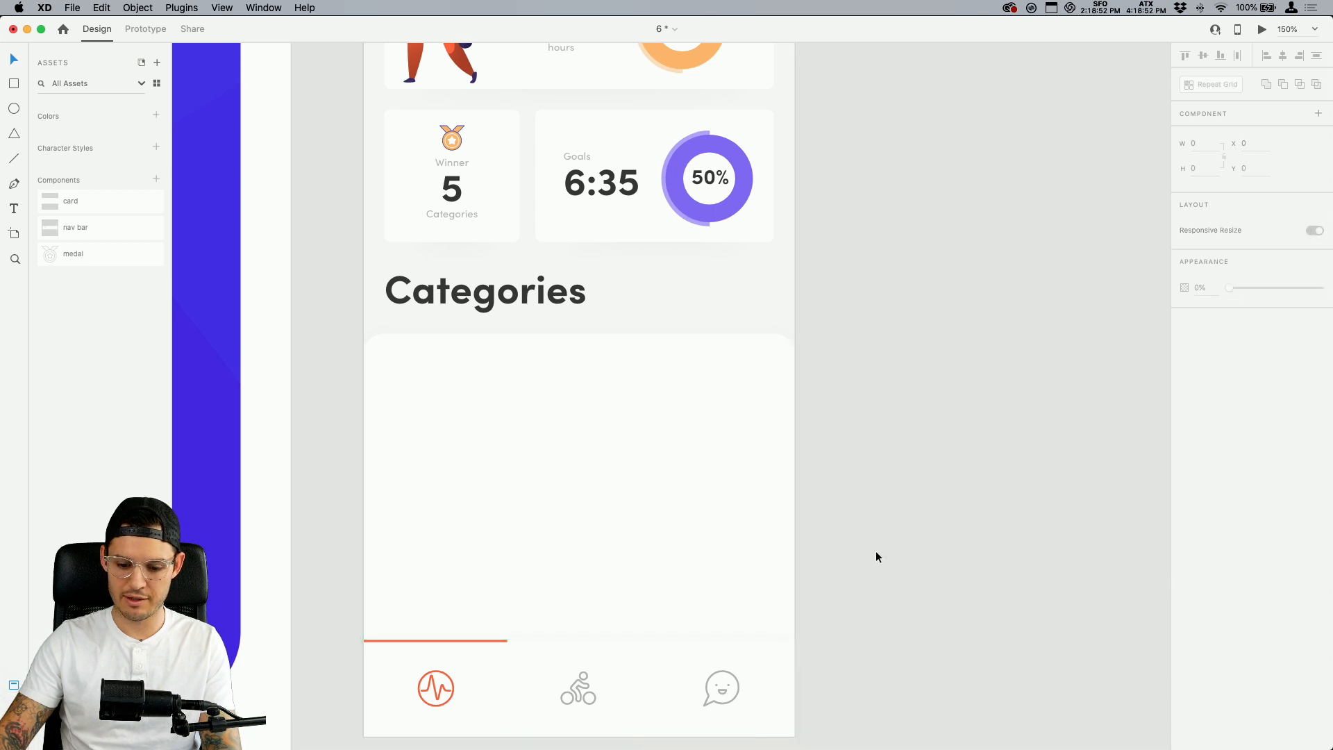
key(super+s)
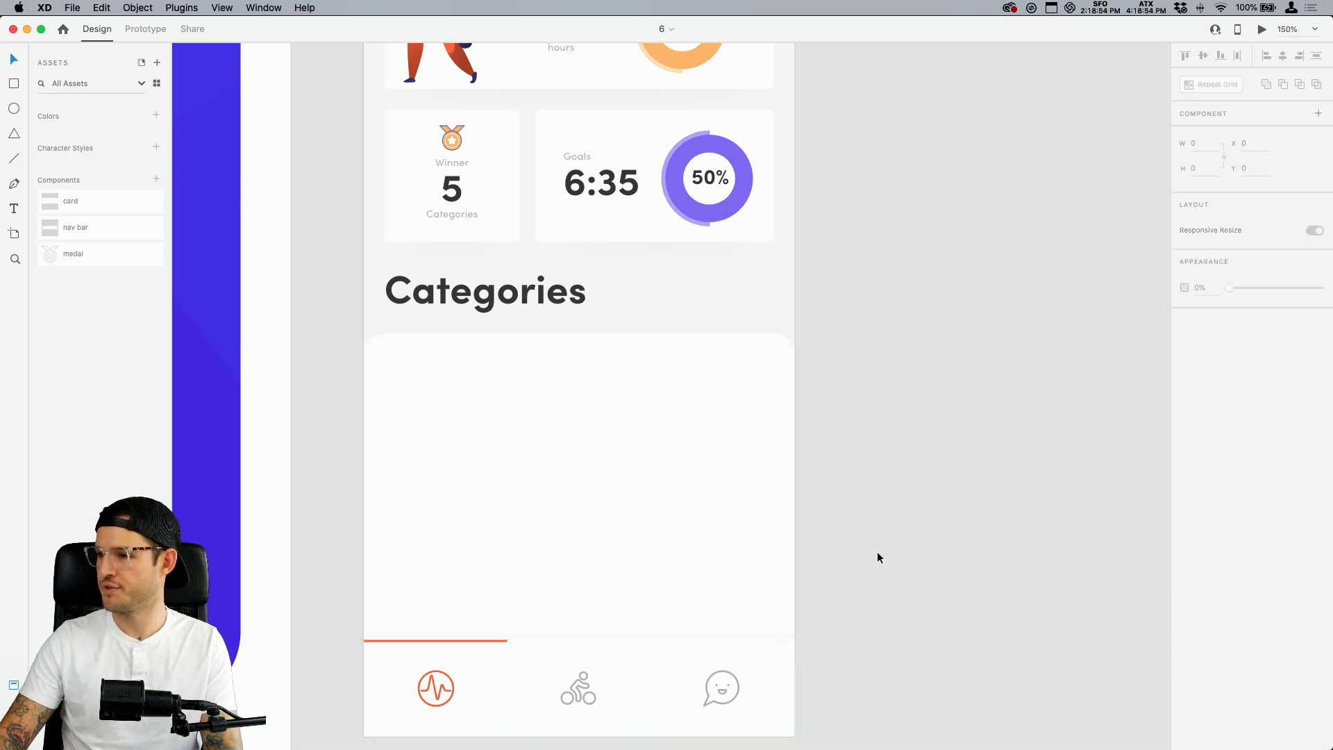
Duplicate the "Winner" label from the winner card into the Categories rectangle, at about X 47, Y 742
scroll(873, 470, left, 2)
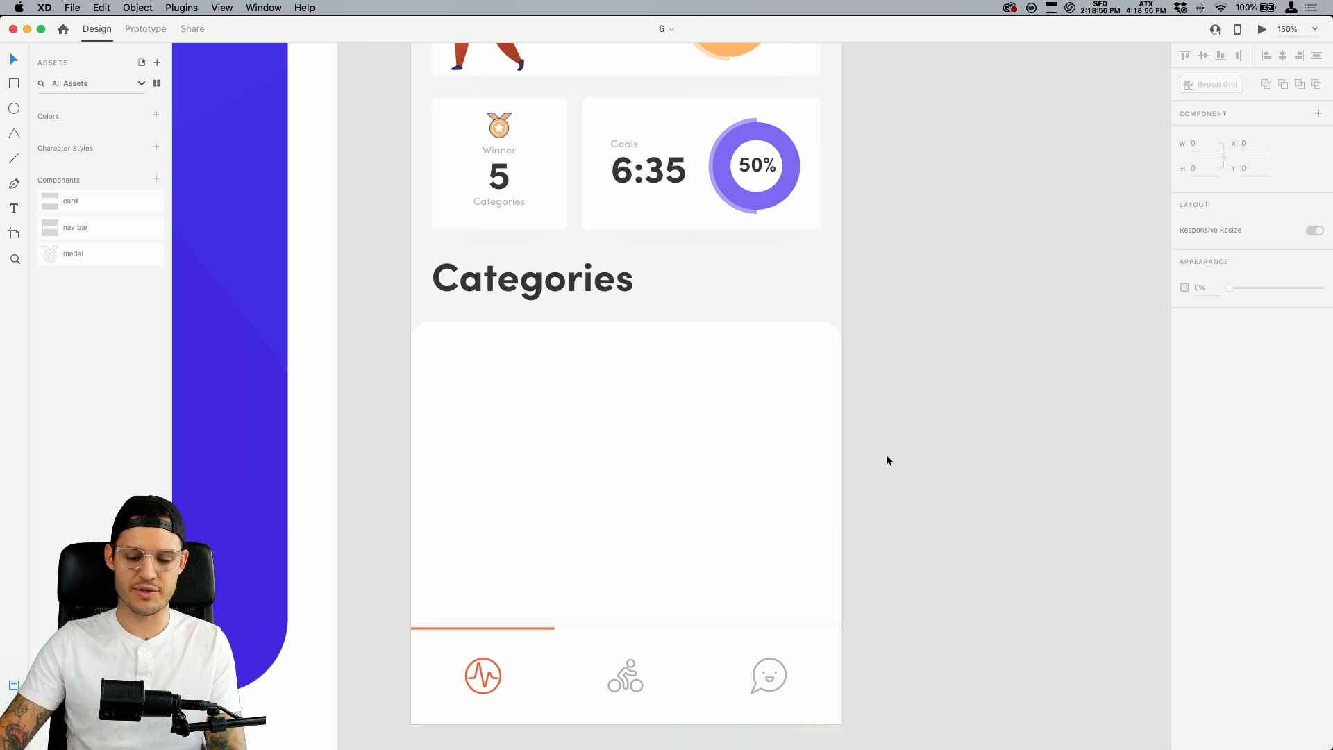
click(802, 447)
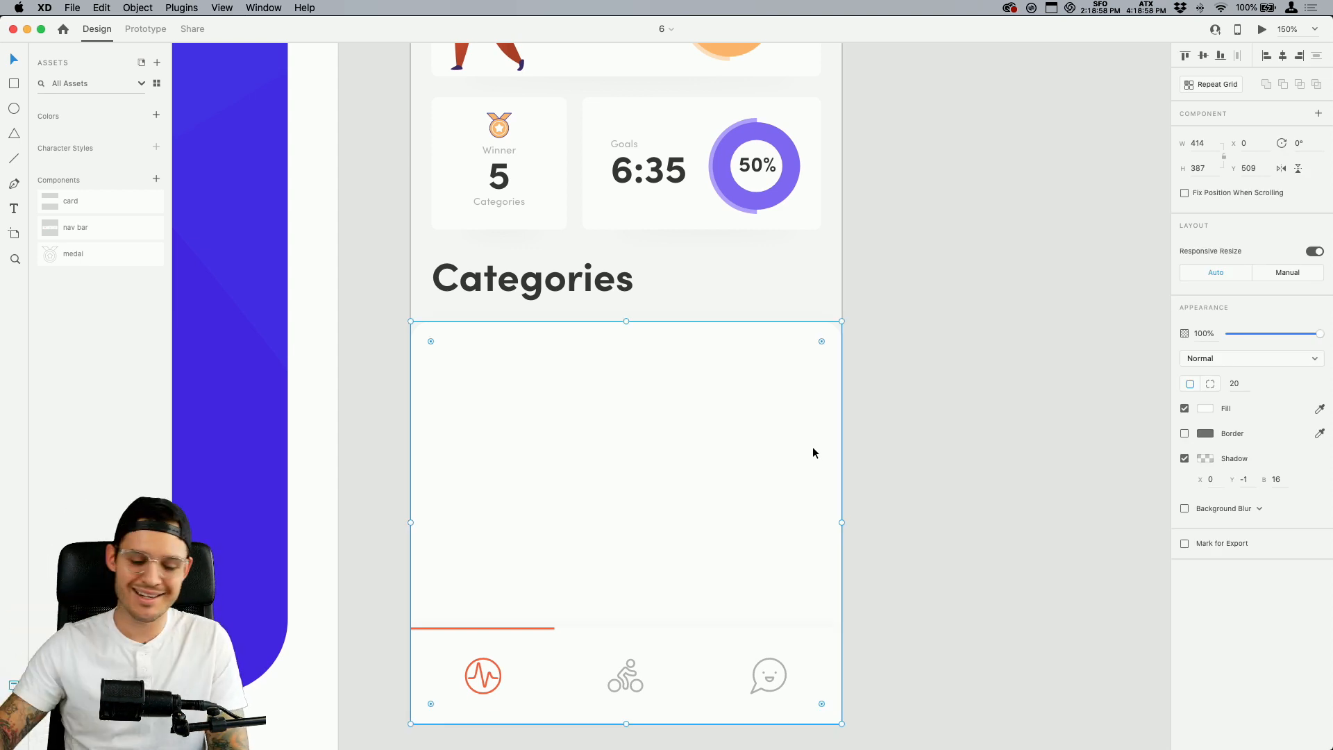
click(498, 148)
click(906, 370)
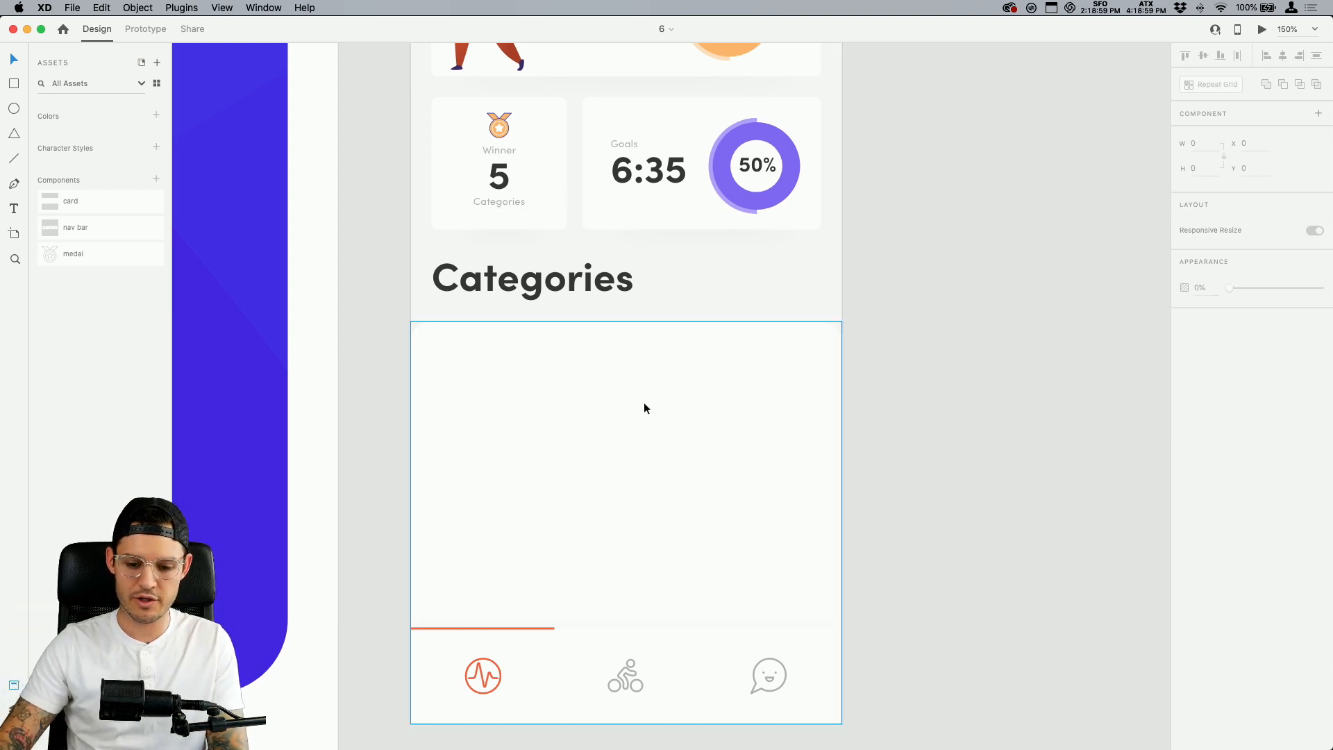
click(647, 404)
key(super+z)
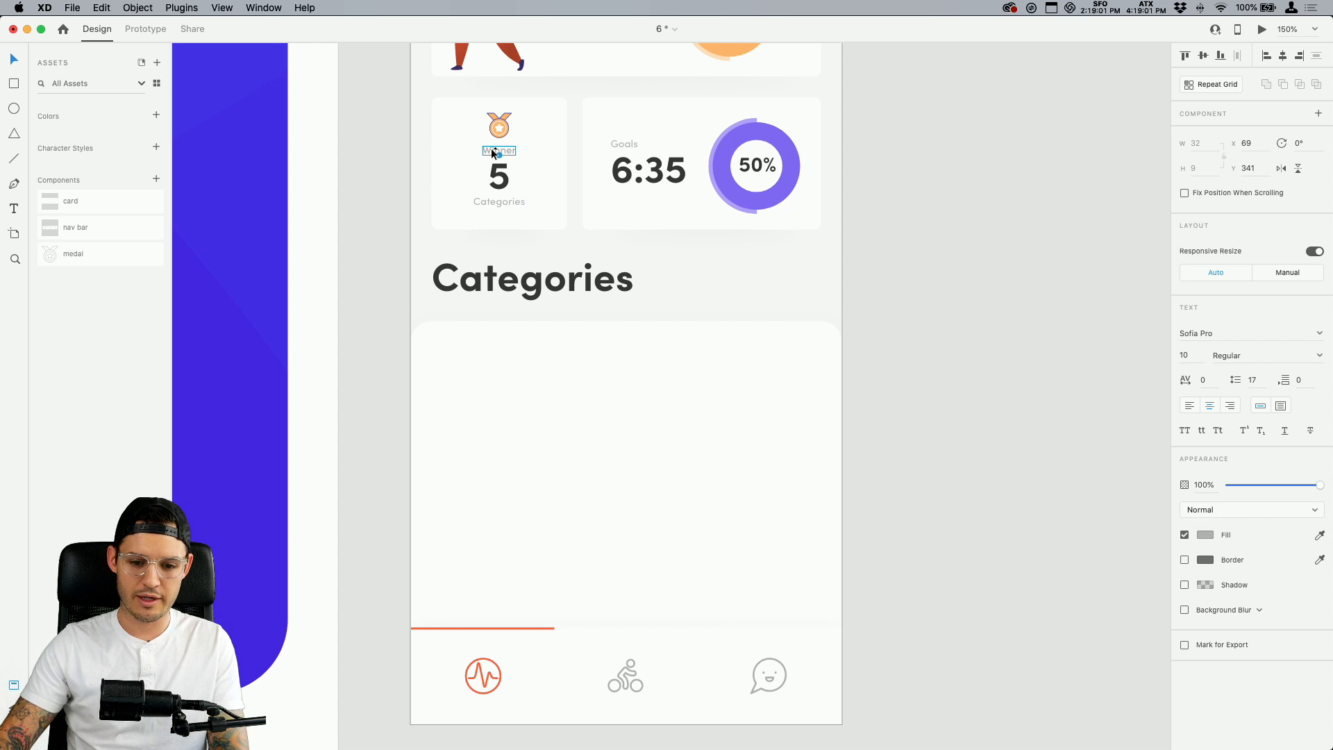
drag(490, 151, 468, 569)
double_click(468, 569)
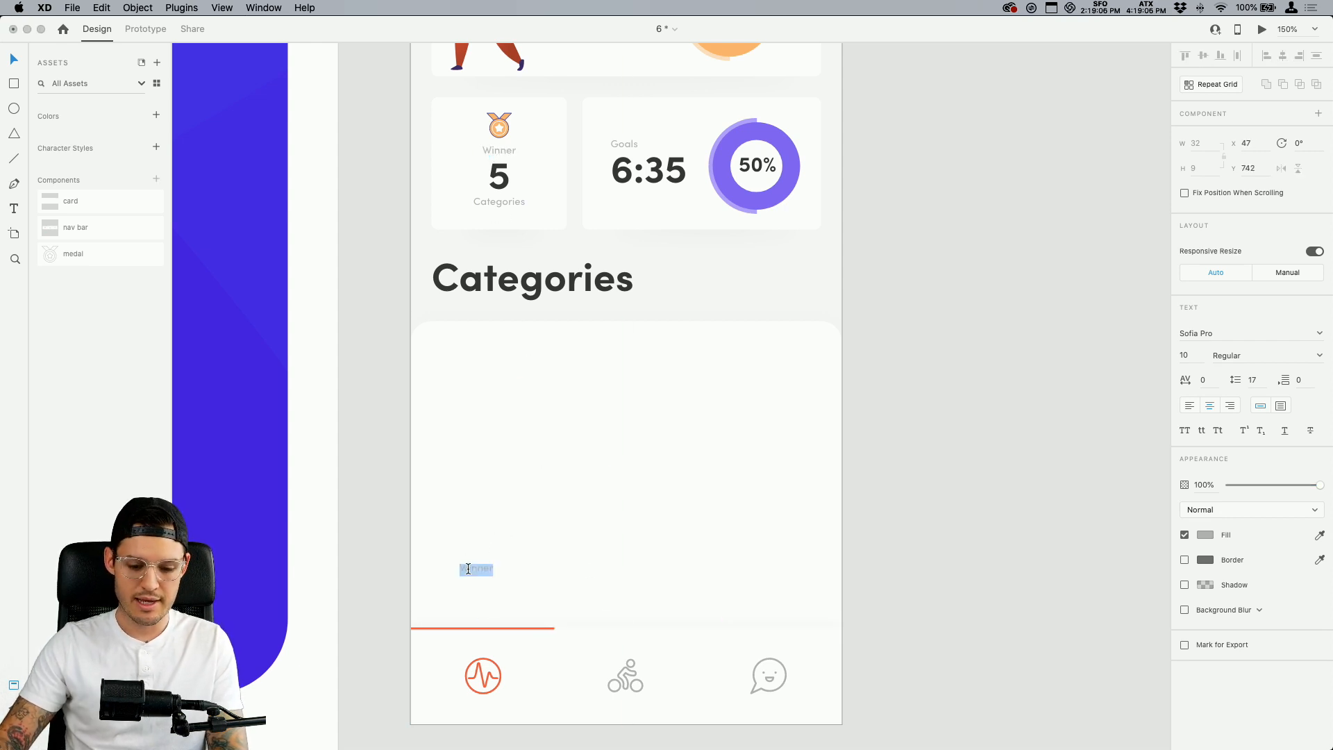
key(Escape)
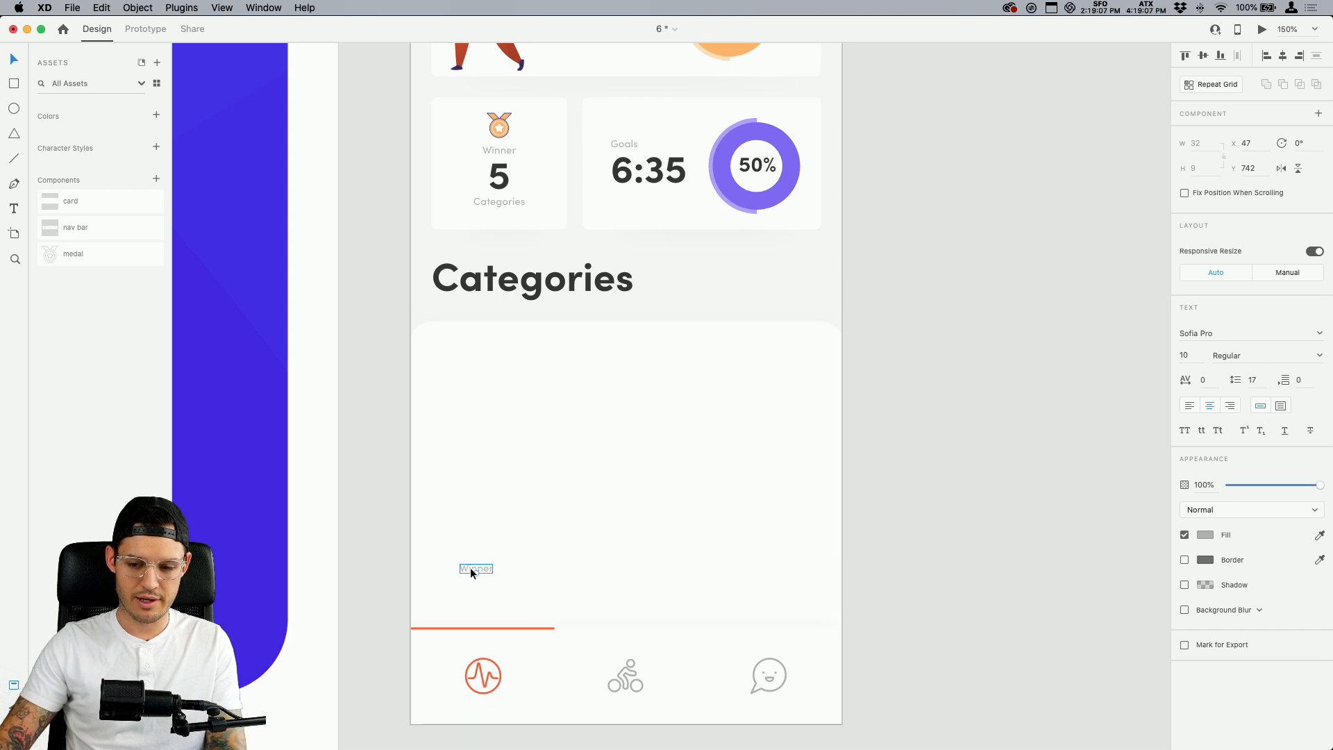
Draw a rectangle about 79 by 177 above the duplicated "Winner" label and round its corners to a radius of 9
key(r)
drag(438, 355, 520, 540)
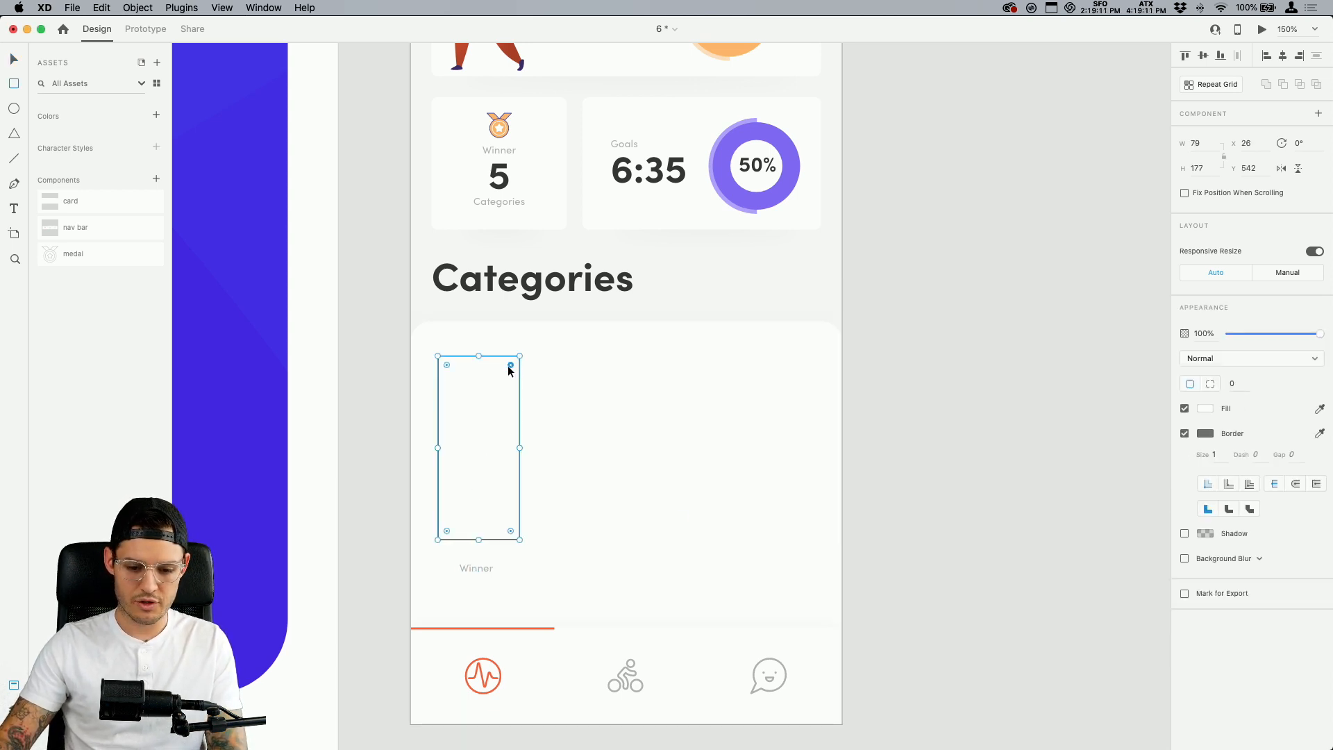
drag(510, 365, 514, 364)
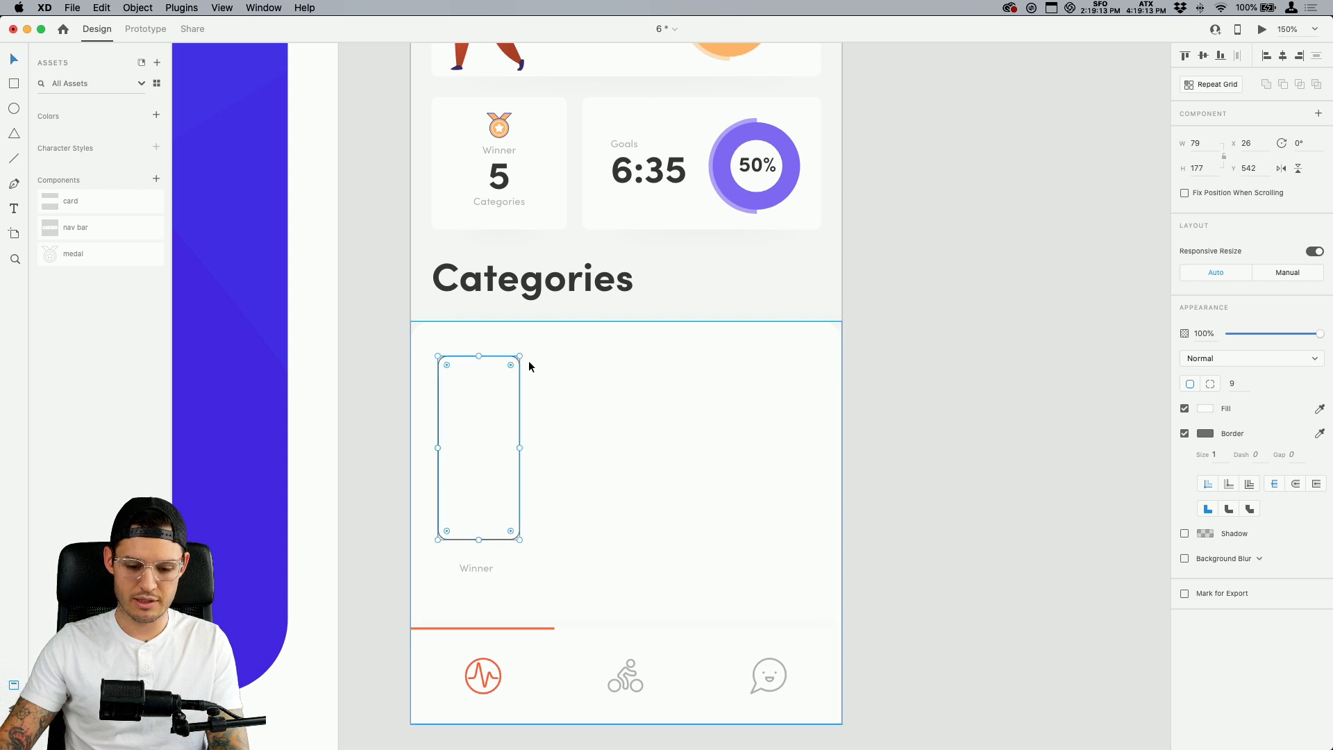
Remove the new bar's border and fill it with the light orange swatch
click(1185, 434)
click(1208, 408)
click(1208, 408)
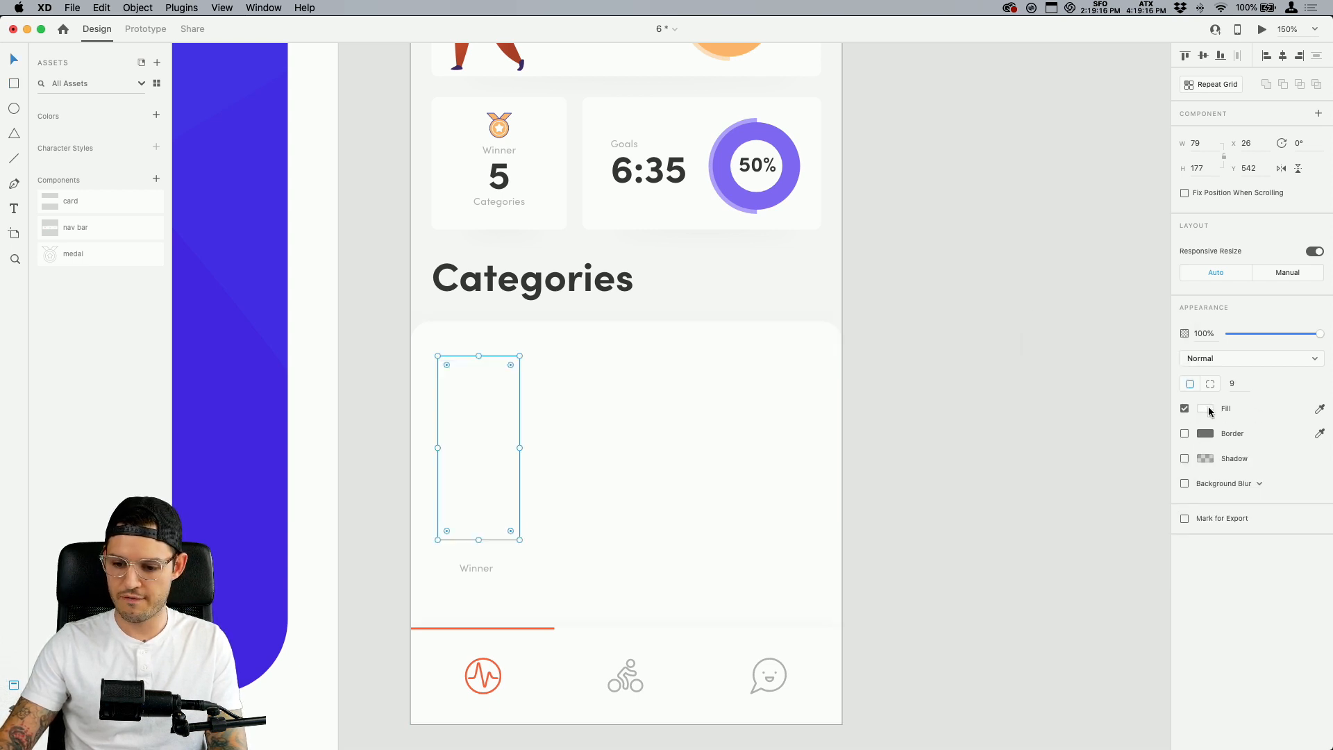
click(1208, 409)
click(1105, 489)
Move the orange bar to X 24, Y 579 and place the "Winner" label just beneath it
click(494, 459)
mouse_move(497, 473)
mouse_down()
mouse_move(488, 462)
mouse_move(490, 482)
mouse_up()
shift+click(481, 575)
drag(482, 580, 478, 596)
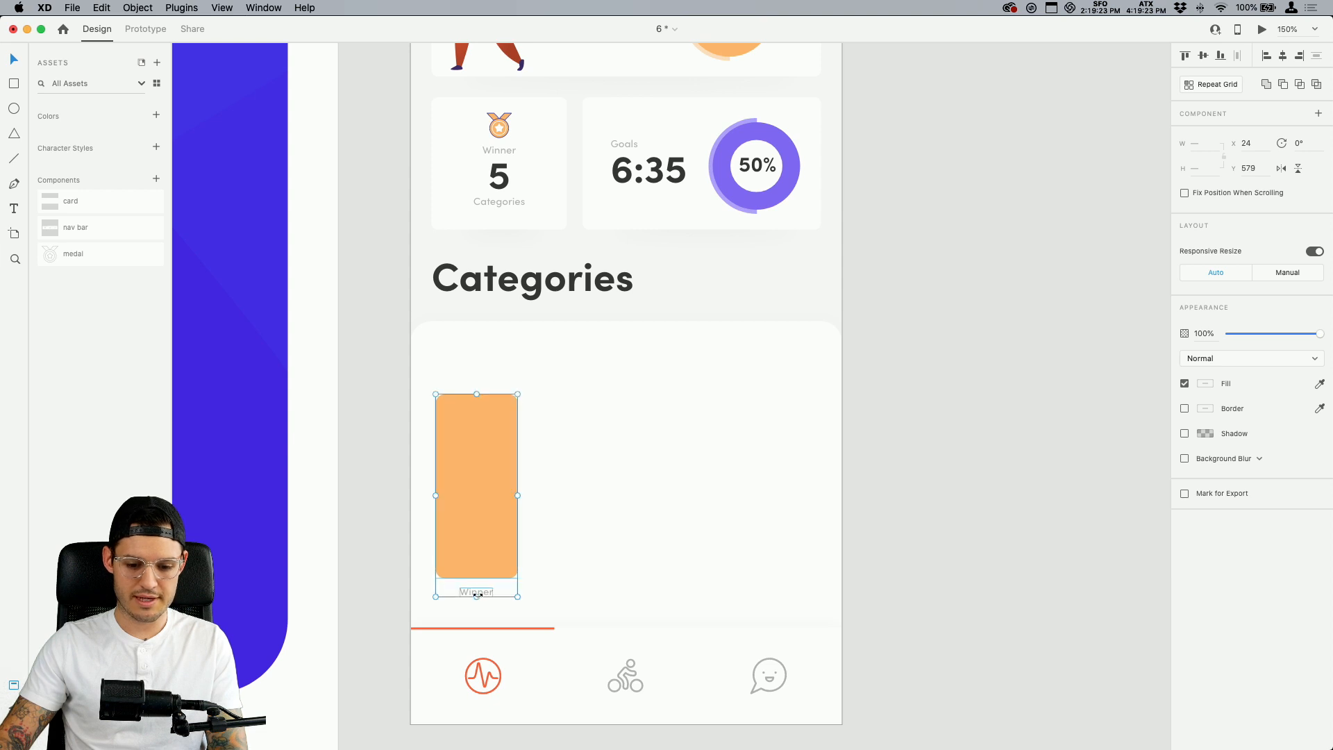
Group the orange bar with its "Winner" label and repeat the group horizontally as a seven-column Repeat Grid
click(568, 498)
click(479, 591)
shift+click(473, 522)
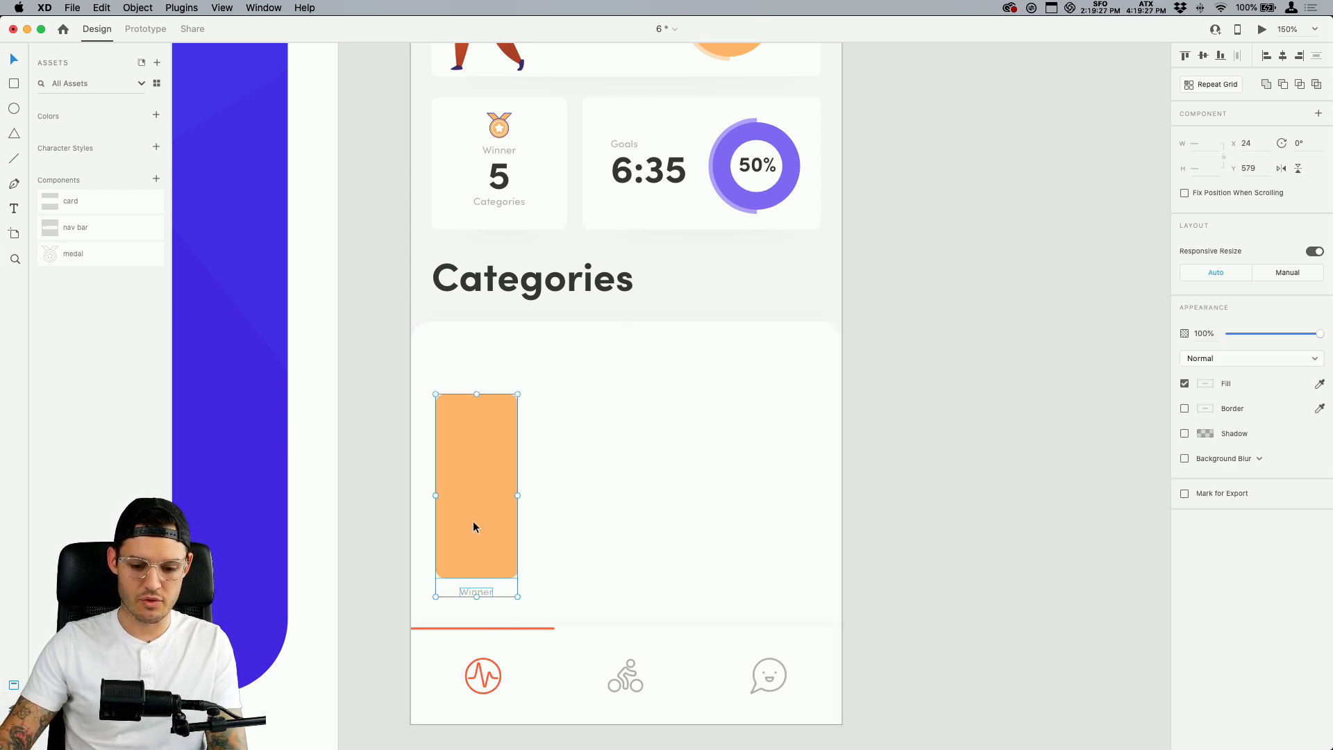
key(super+g)
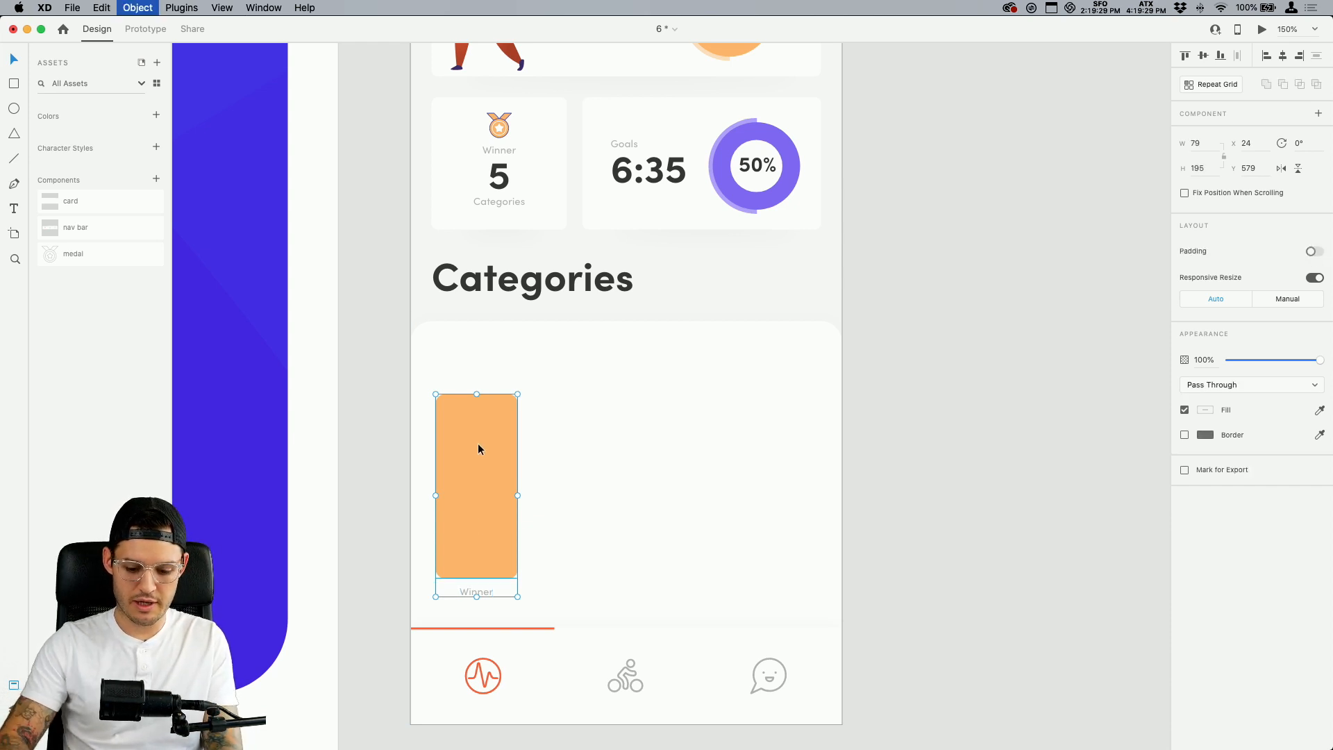
key(super+r)
drag(515, 494, 1108, 491)
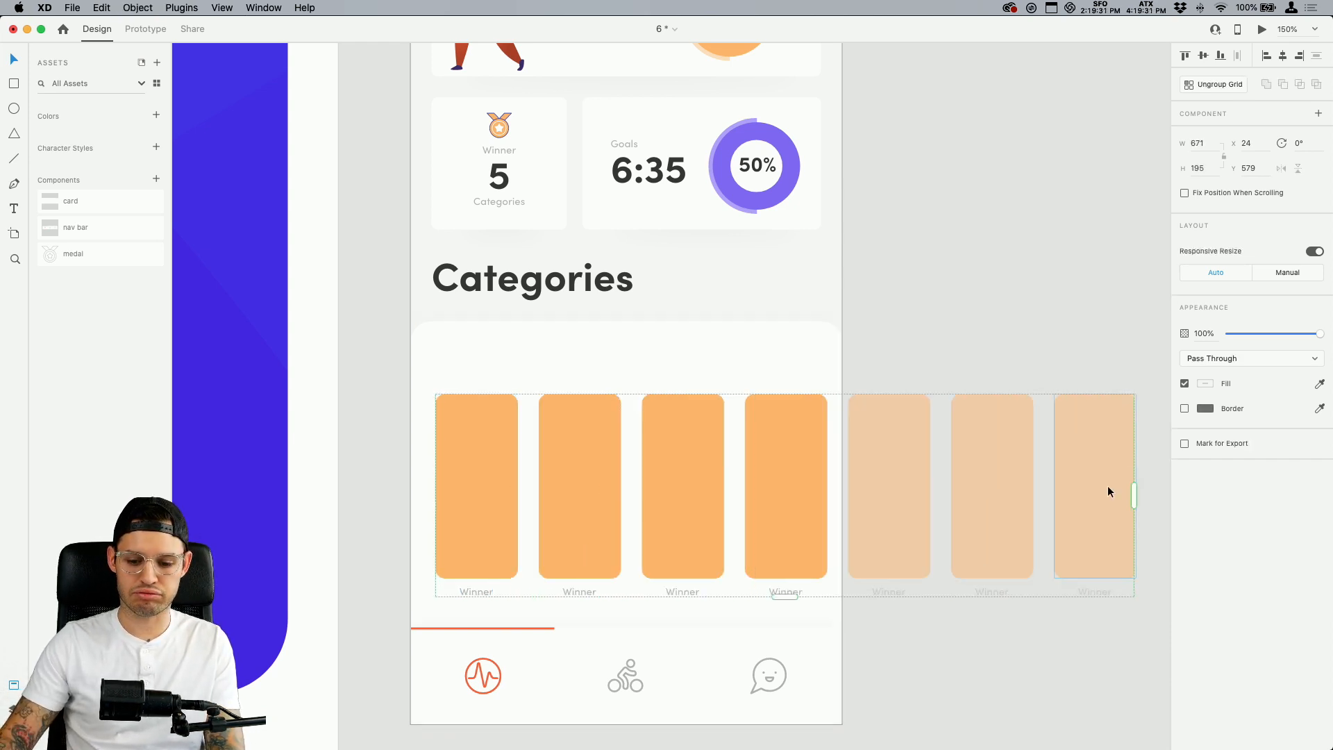
Try to shorten the second bar inside the Repeat Grid
double_click(581, 402)
drag(580, 395, 580, 462)
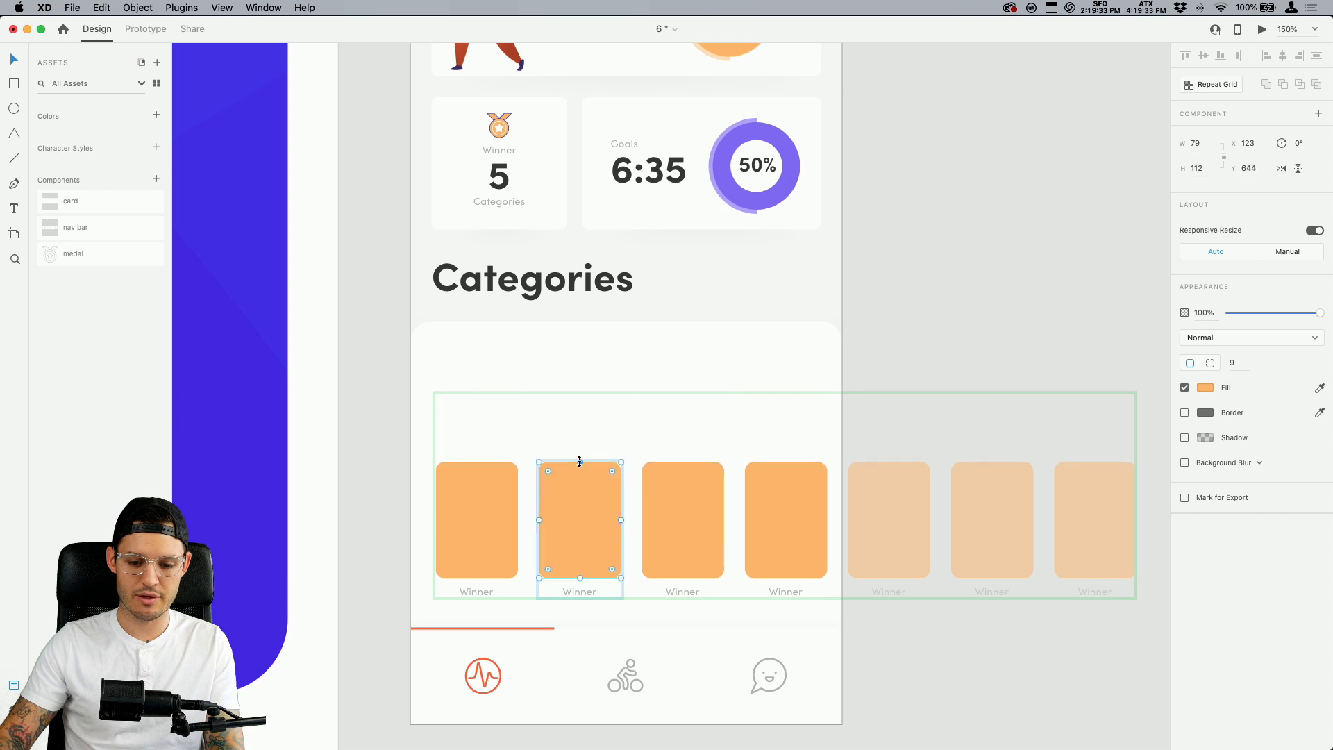
key(super+z)
double_click(585, 438)
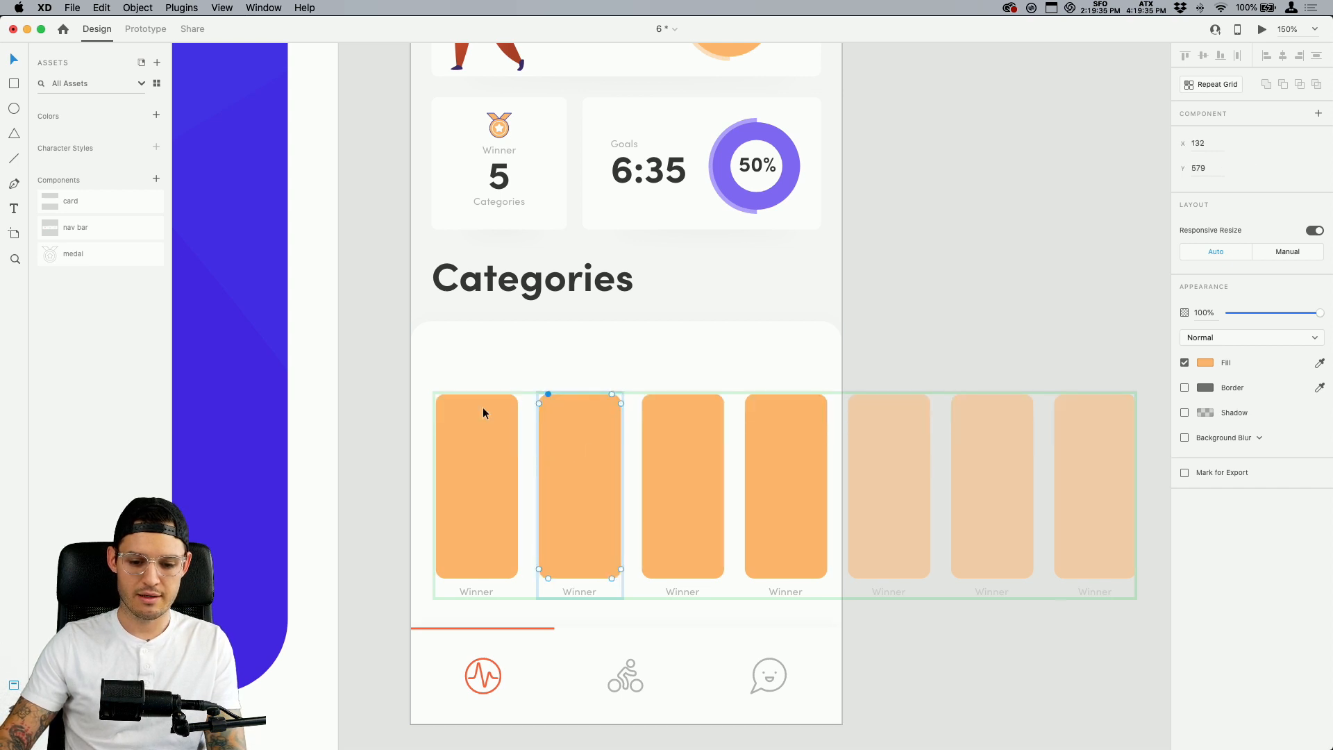
key(super+y)
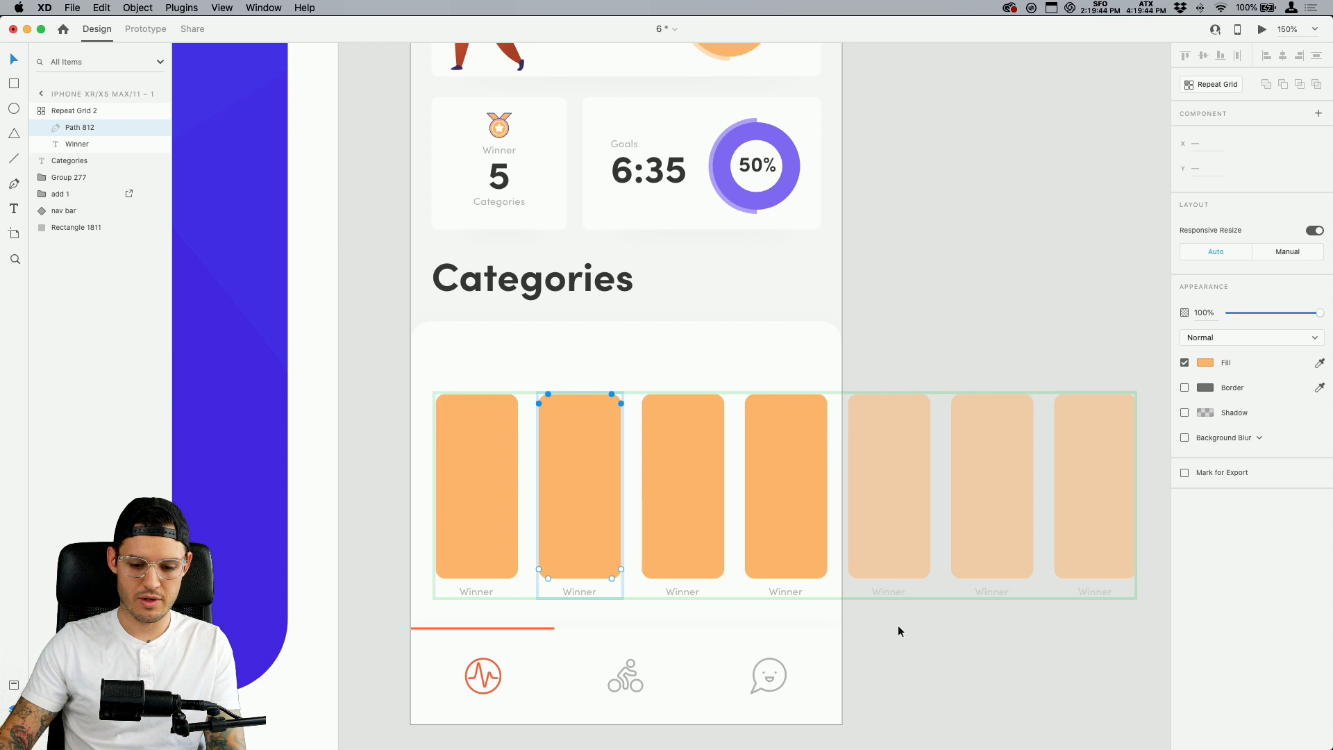
Ungroup the seven-column Repeat Grid into separate bar-and-label groups
click(656, 416)
right_click(658, 415)
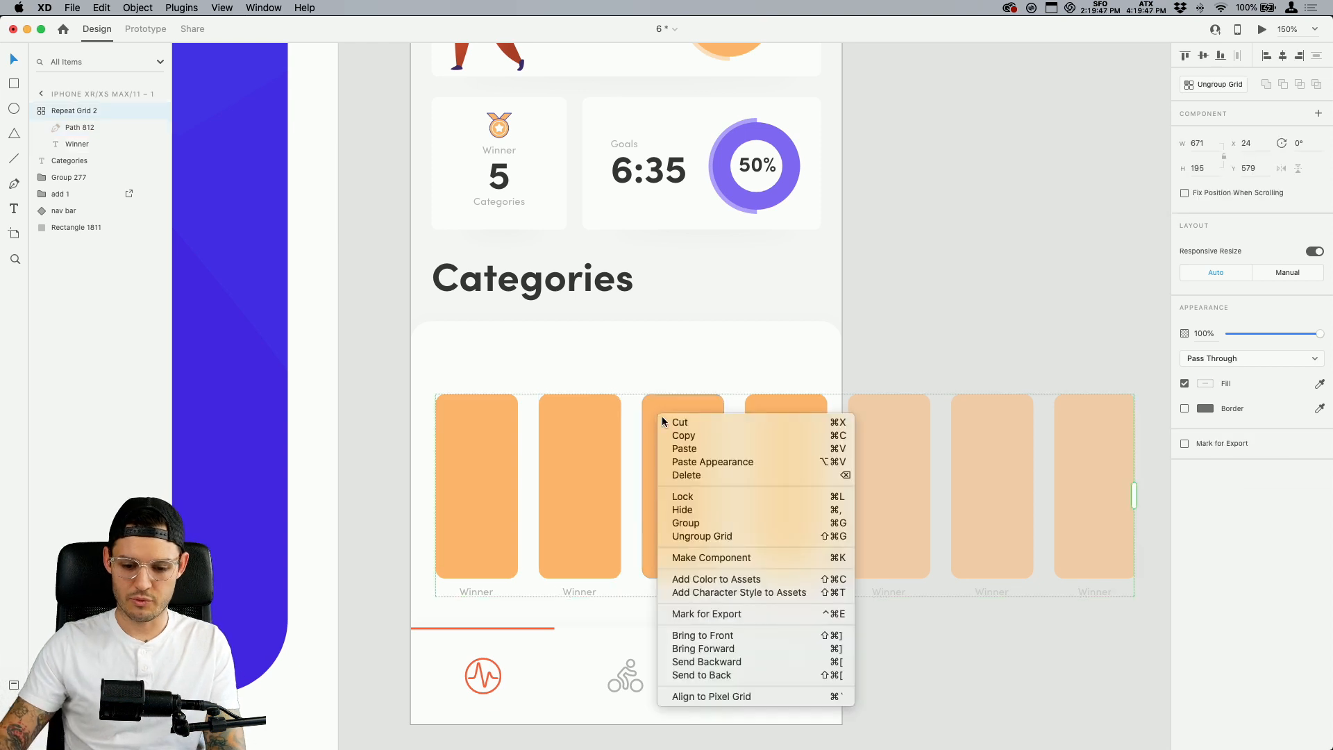
click(707, 541)
Shorten the second bar slightly and the third to about 105 high, and raise the fourth bar to about 194 high
double_click(581, 432)
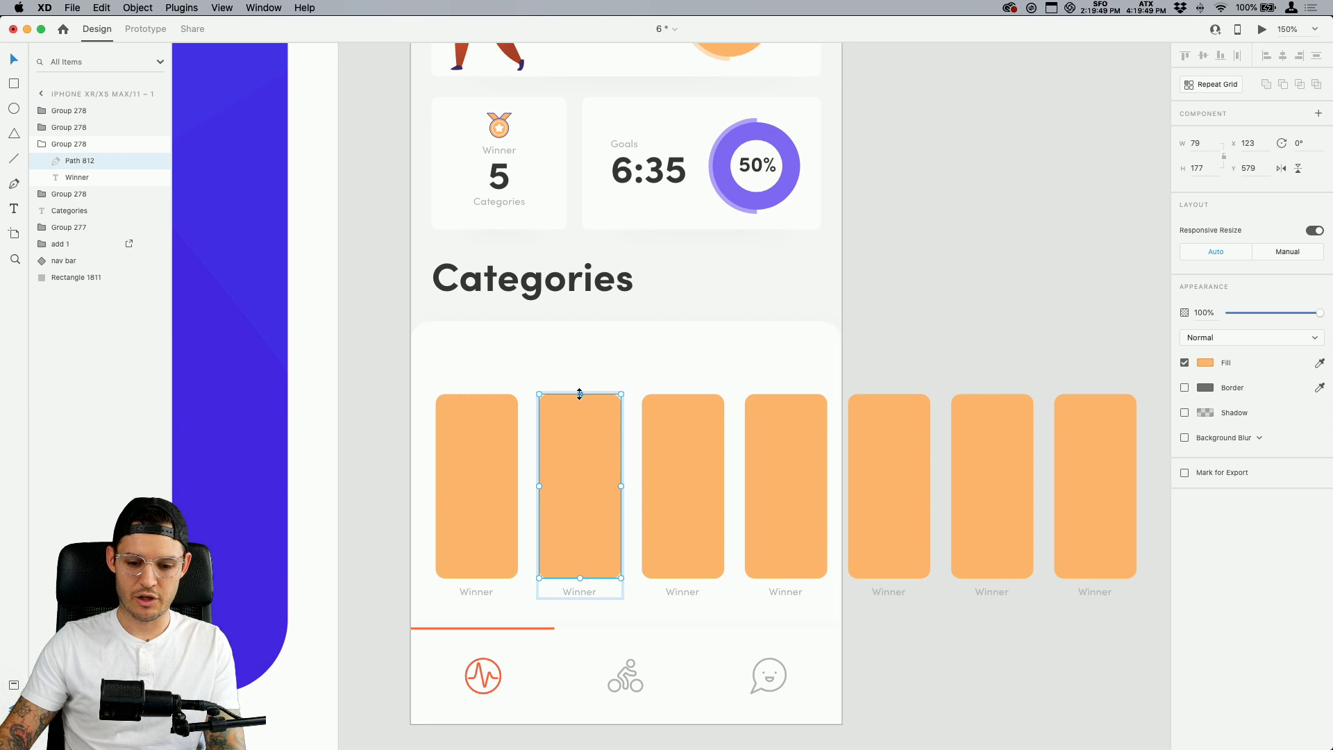
drag(580, 394, 581, 421)
double_click(691, 440)
drag(683, 395, 686, 467)
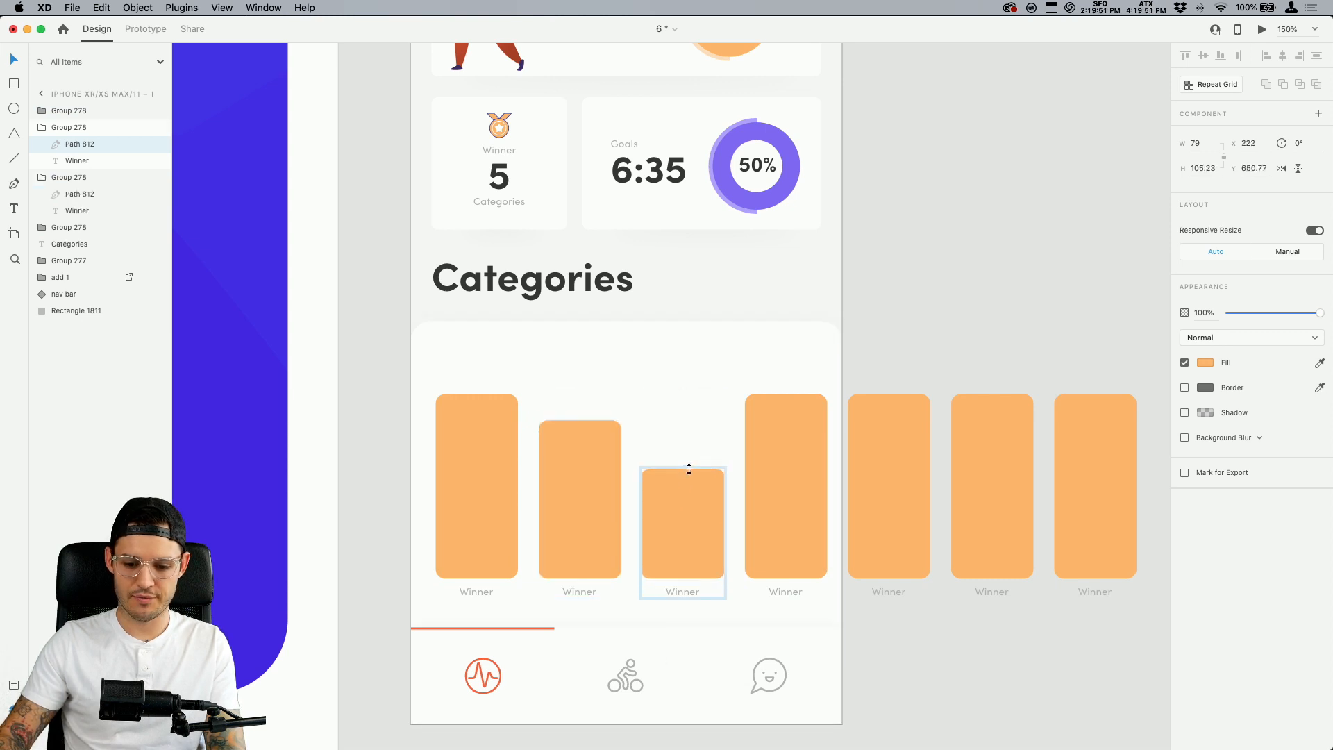
double_click(782, 439)
drag(786, 394, 786, 376)
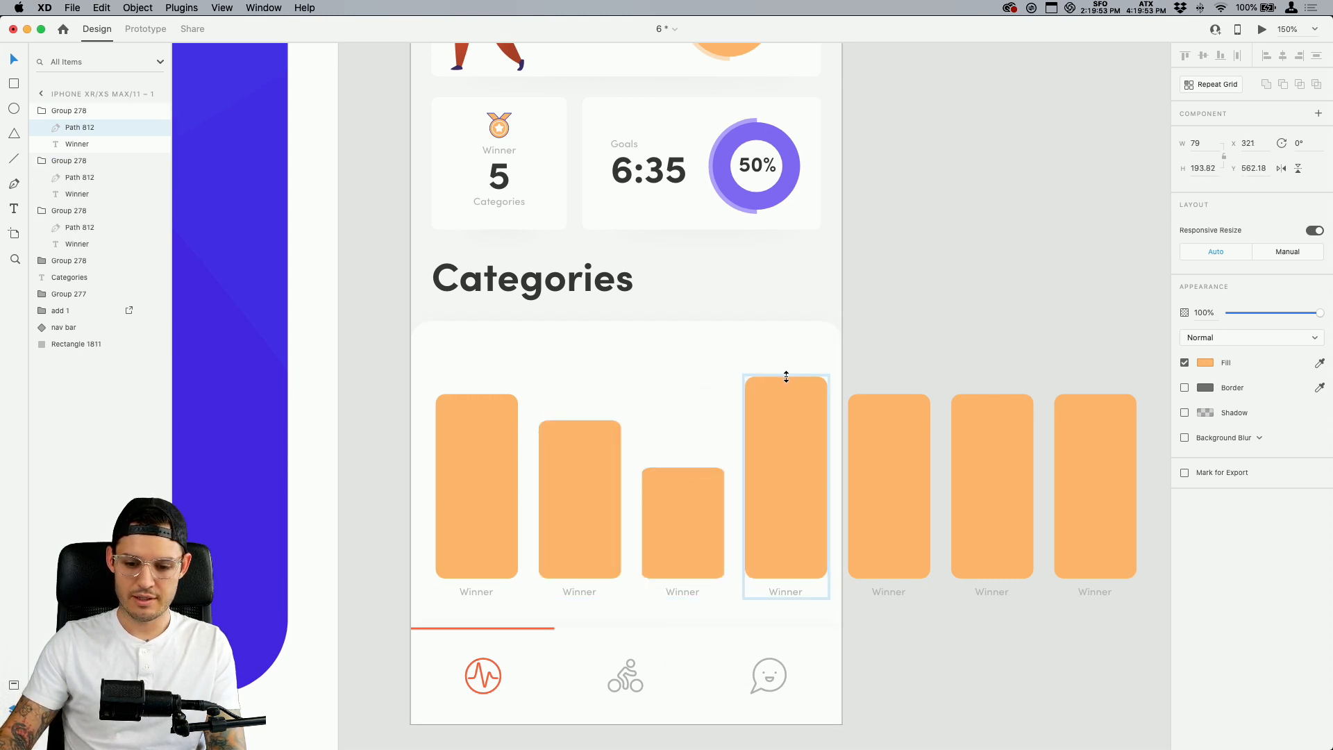
Delete the three surplus bars with their labels outside the artboard
click(905, 347)
drag(1101, 323, 907, 477)
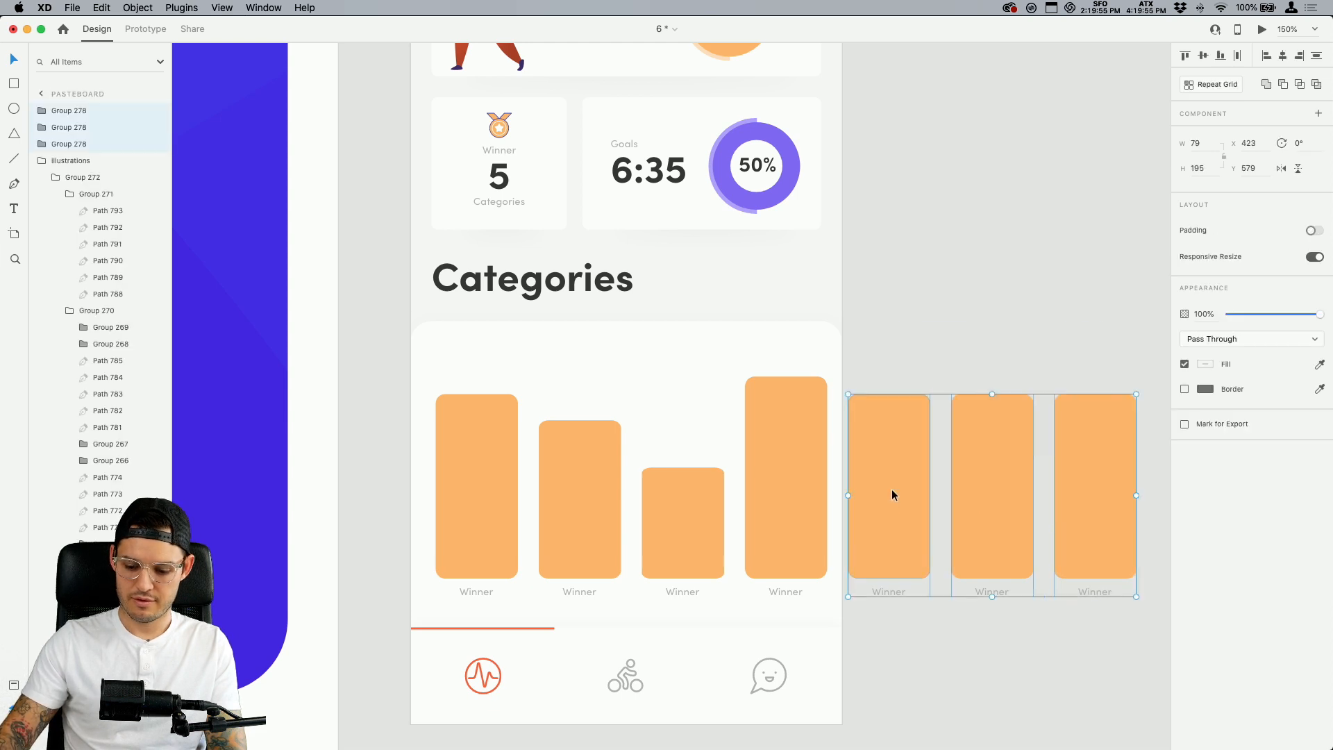
key(Delete)
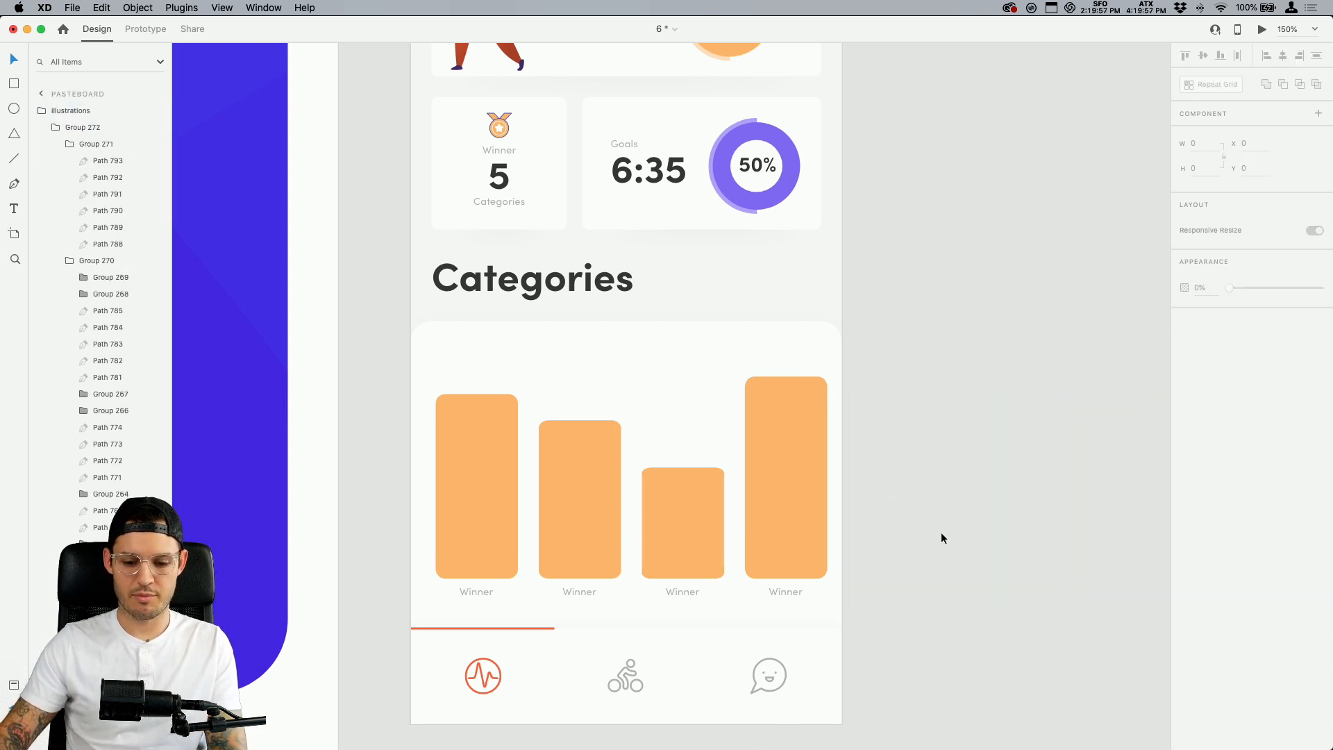
click(1140, 372)
Try to move the treadmill runner illustration from the pasteboard onto the bar chart and scale it down
key(super+minus)
drag(827, 273, 606, 323)
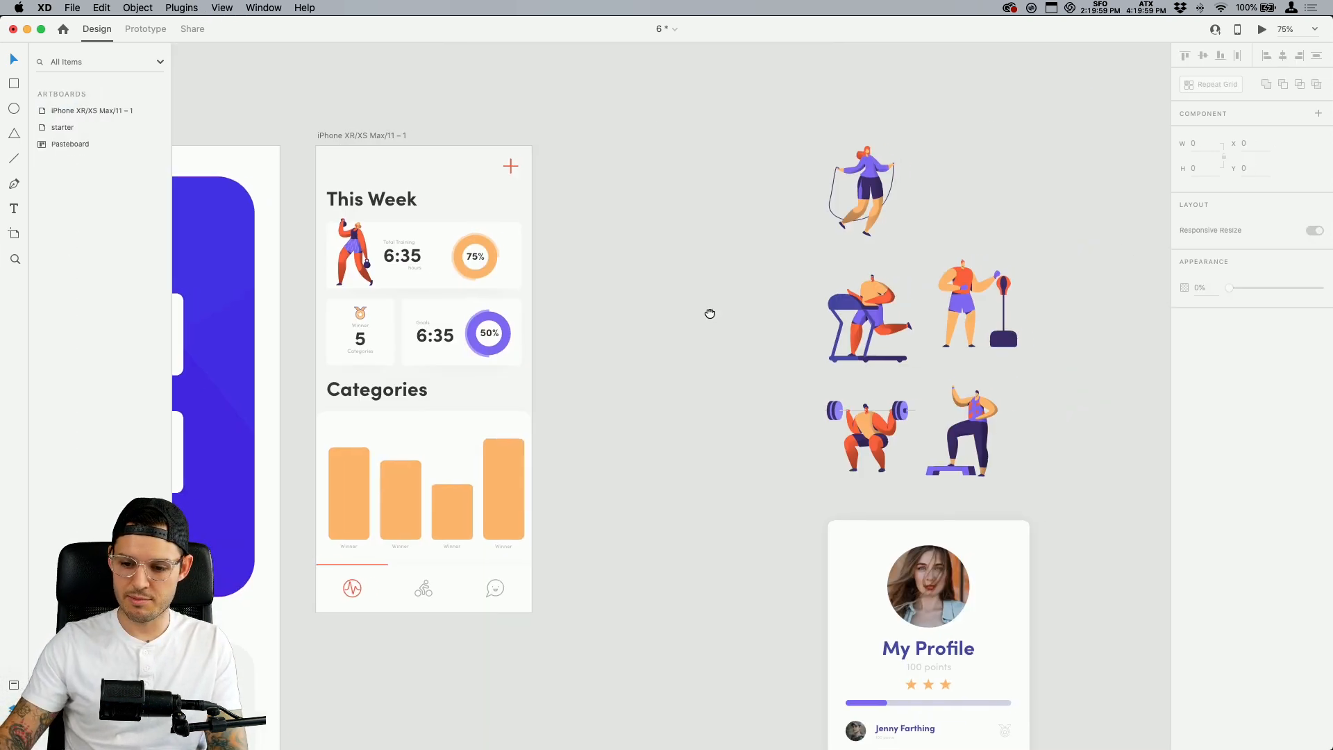
double_click(858, 316)
key(Delete)
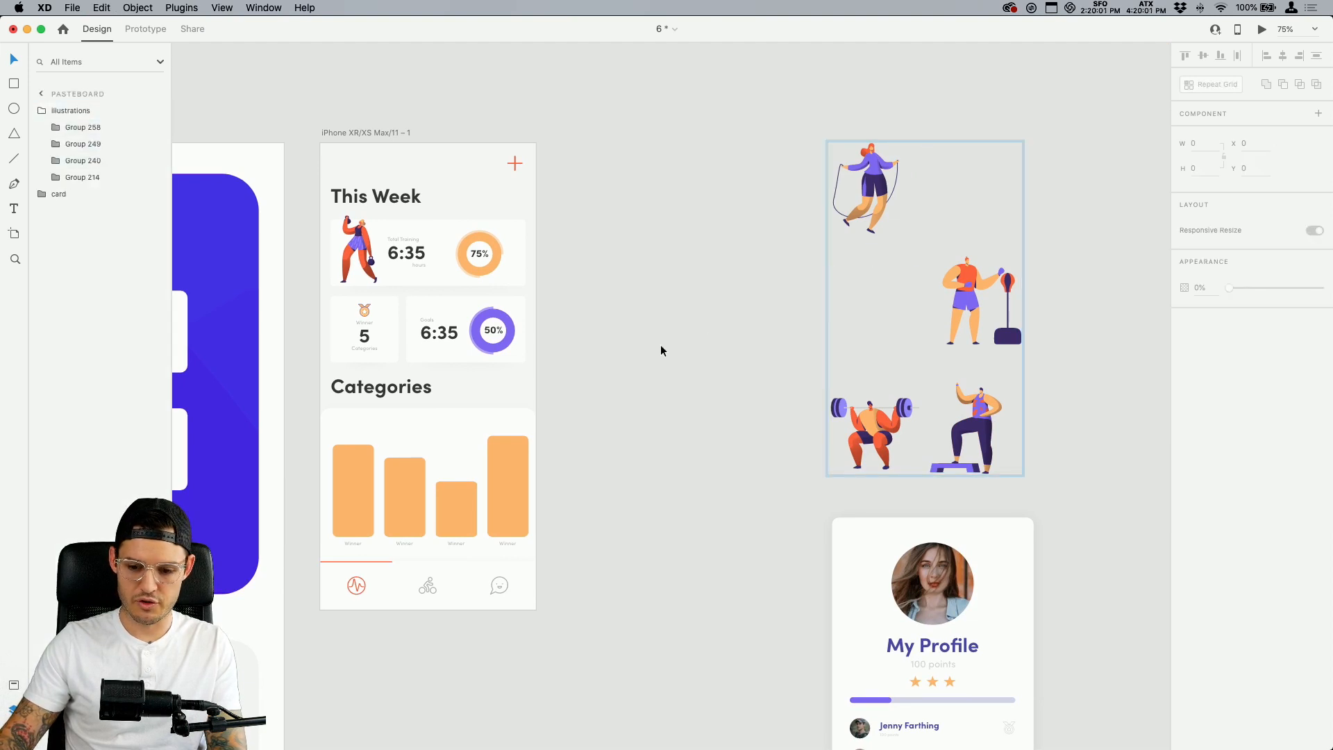
key(z)
drag(645, 355, 272, 554)
key(v)
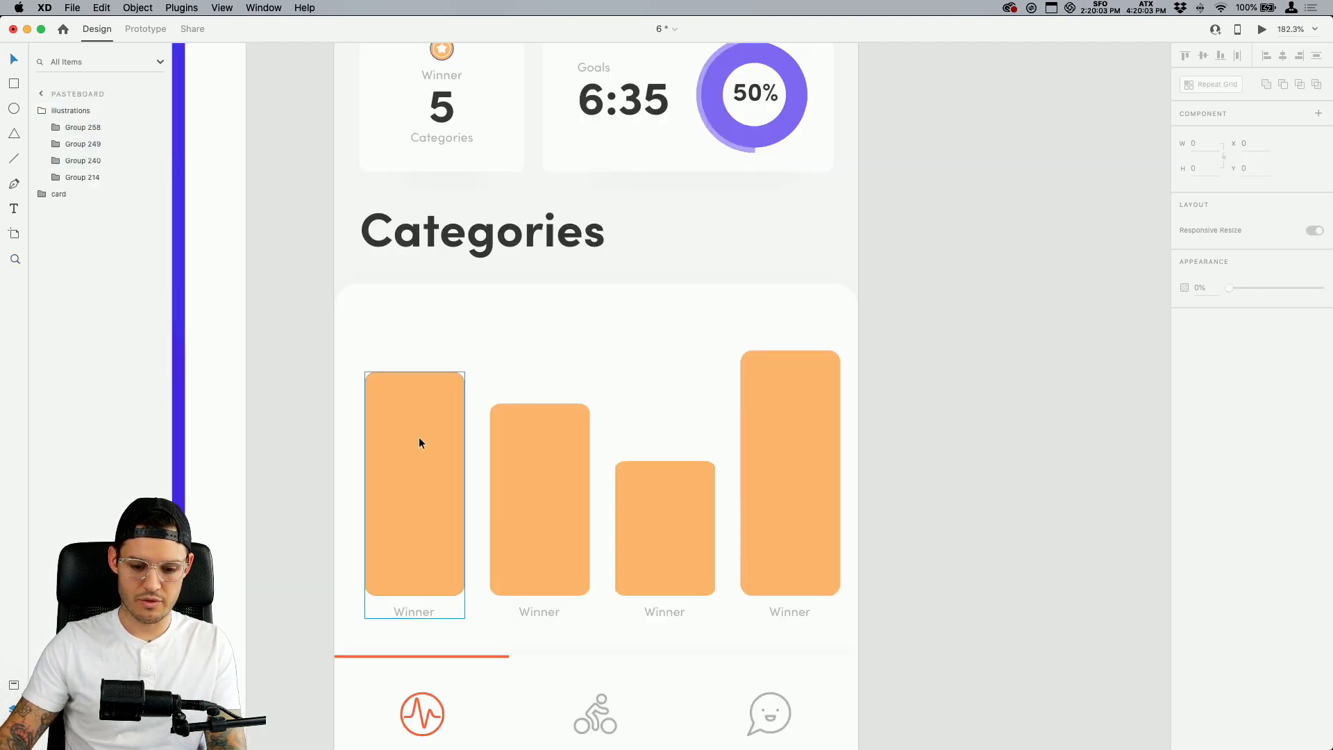
click(419, 436)
key(super+v)
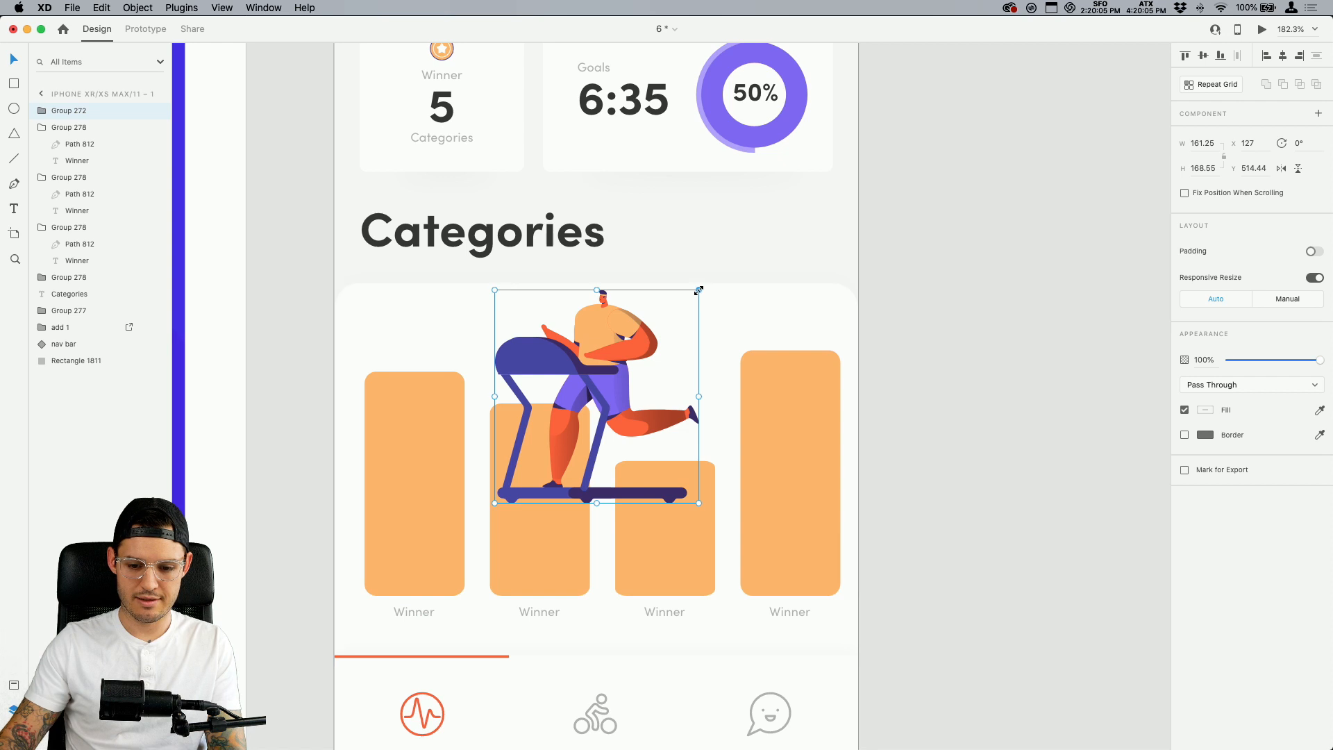
drag(699, 290, 632, 350)
Undo the treadmill illustration's resize, paste and removal from the pasteboard
key(super+z)
key(super+z)
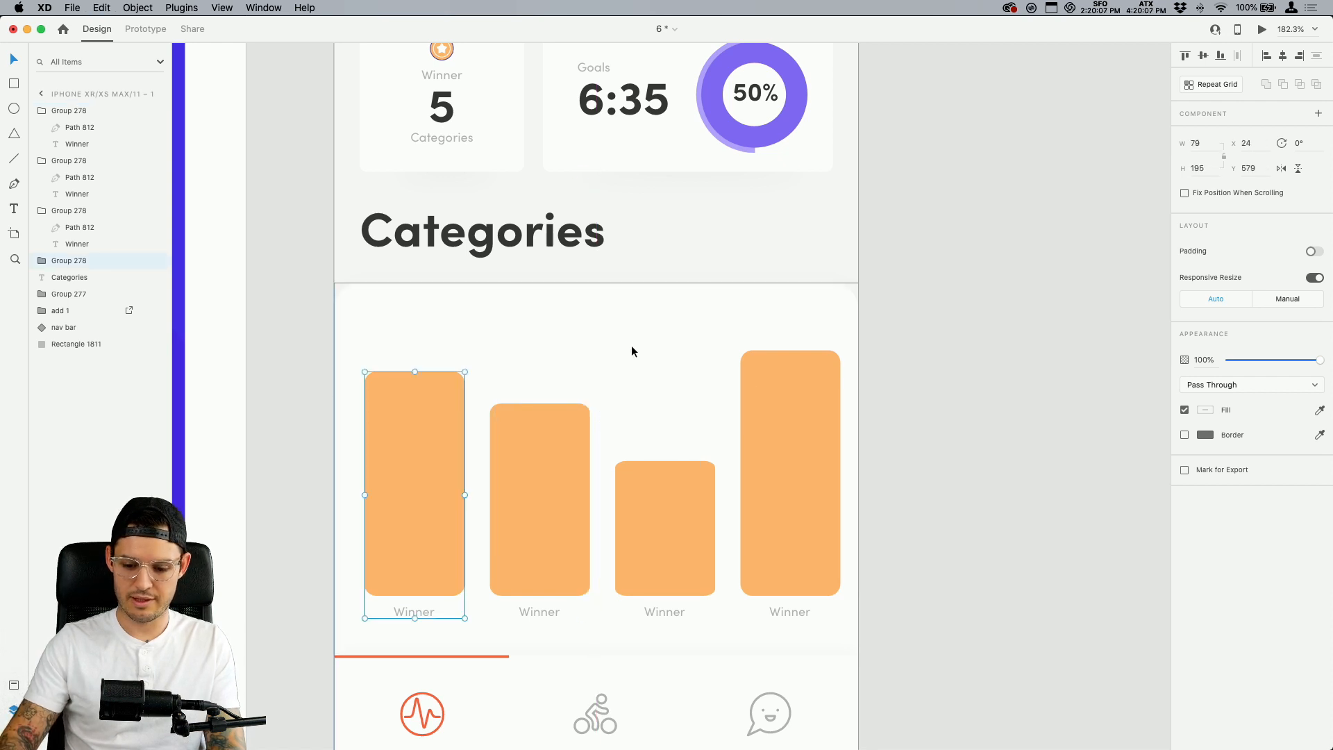
key(super+minus)
key(super+minus)
key(super+minus)
key(super+minus)
key(super+z)
key(super+z)
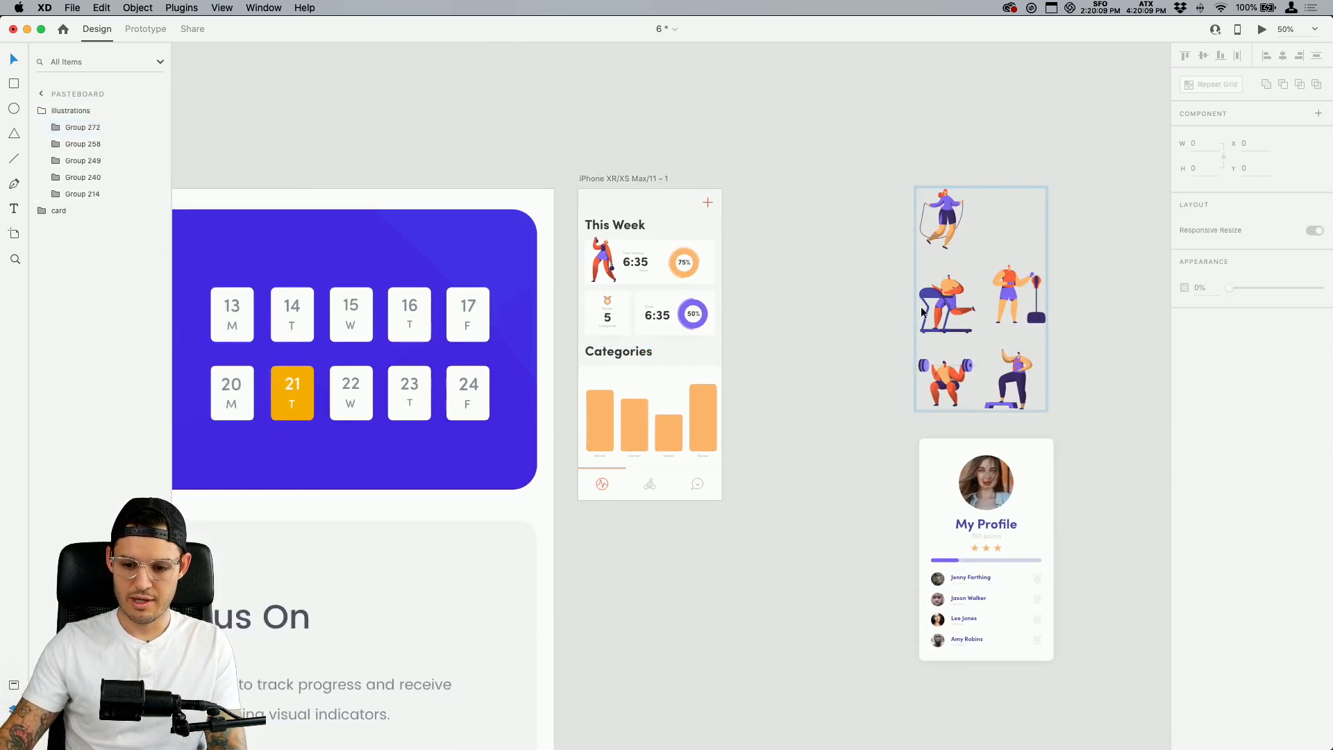
drag(925, 313, 812, 364)
key(super+z)
key(super+z)
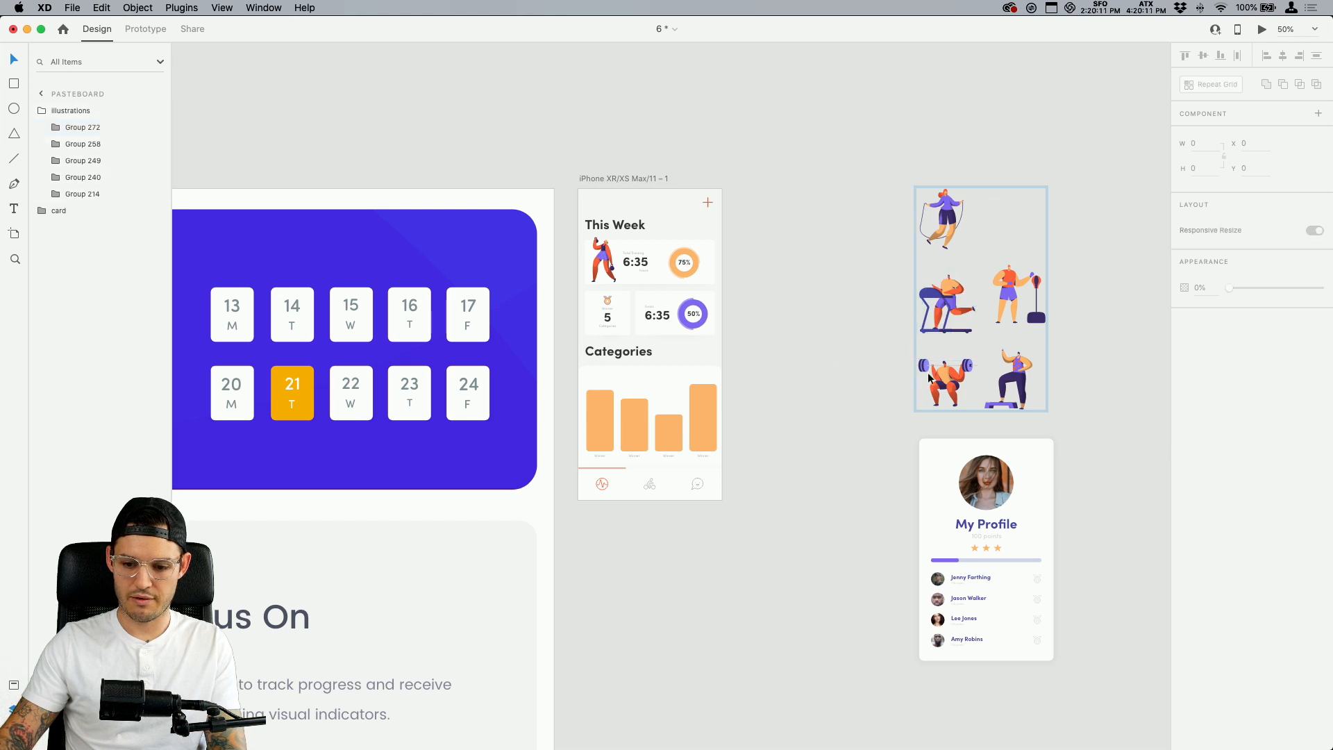
double_click(1017, 384)
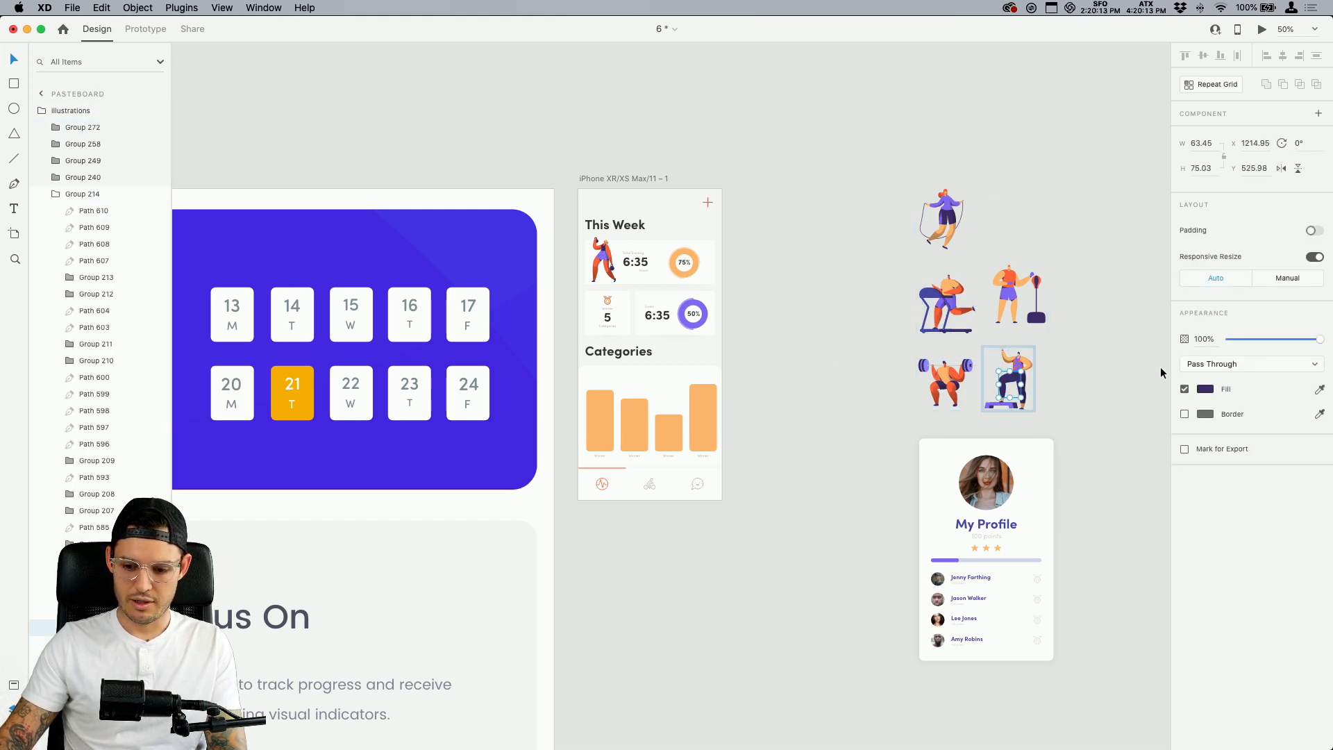
click(1163, 371)
Move the whole fitness illustrations group onto the phone artboard and scale it down proportionally over the bar chart
click(1029, 306)
drag(1029, 306, 682, 398)
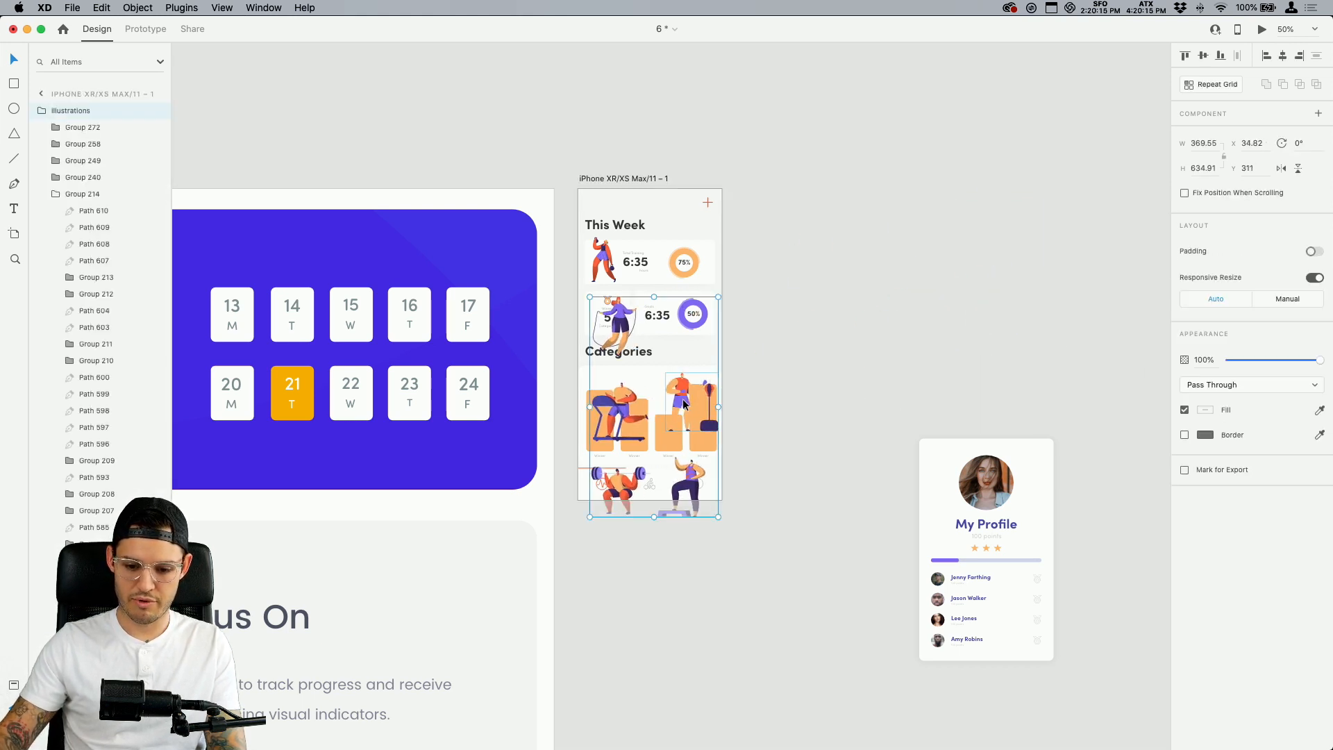
key(super+1)
key(super+equal)
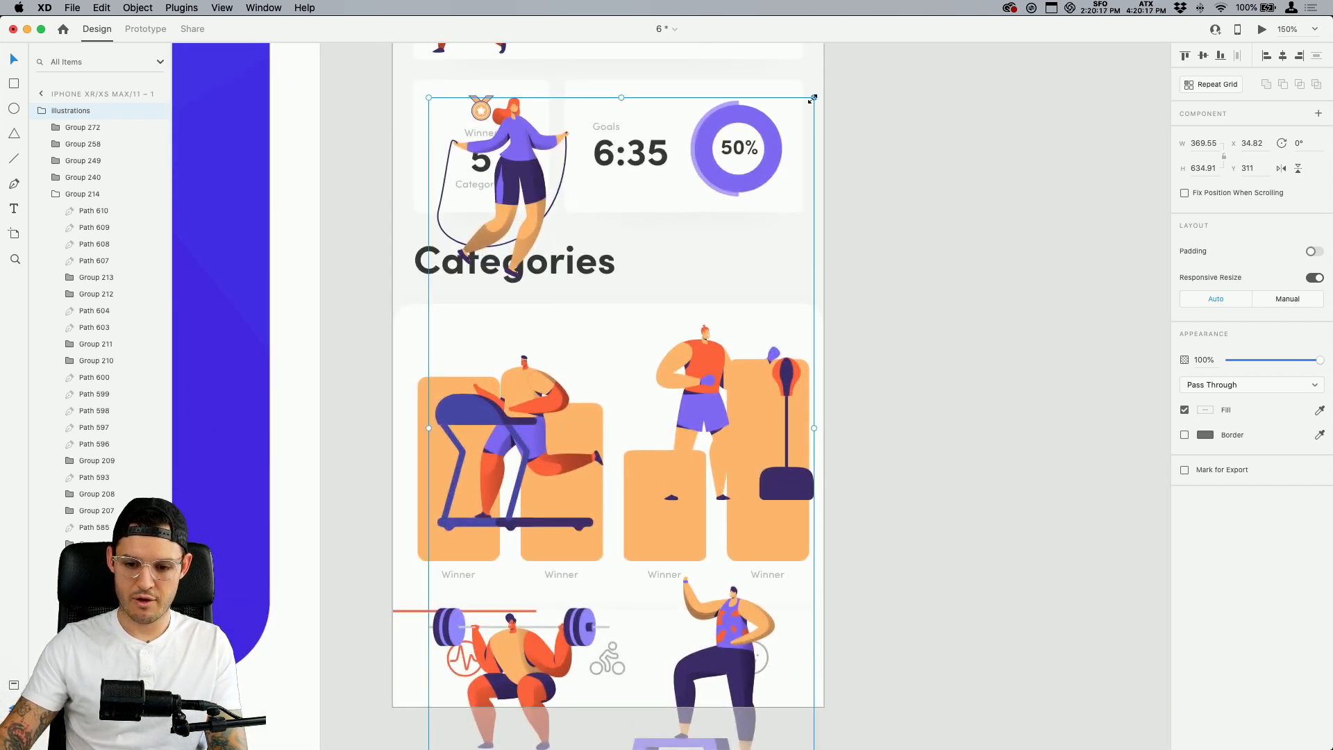
drag(810, 98, 702, 303)
Place the jump-rope figure on top of the first bar and the treadmill runner on top of the second
double_click(584, 341)
drag(585, 340, 463, 377)
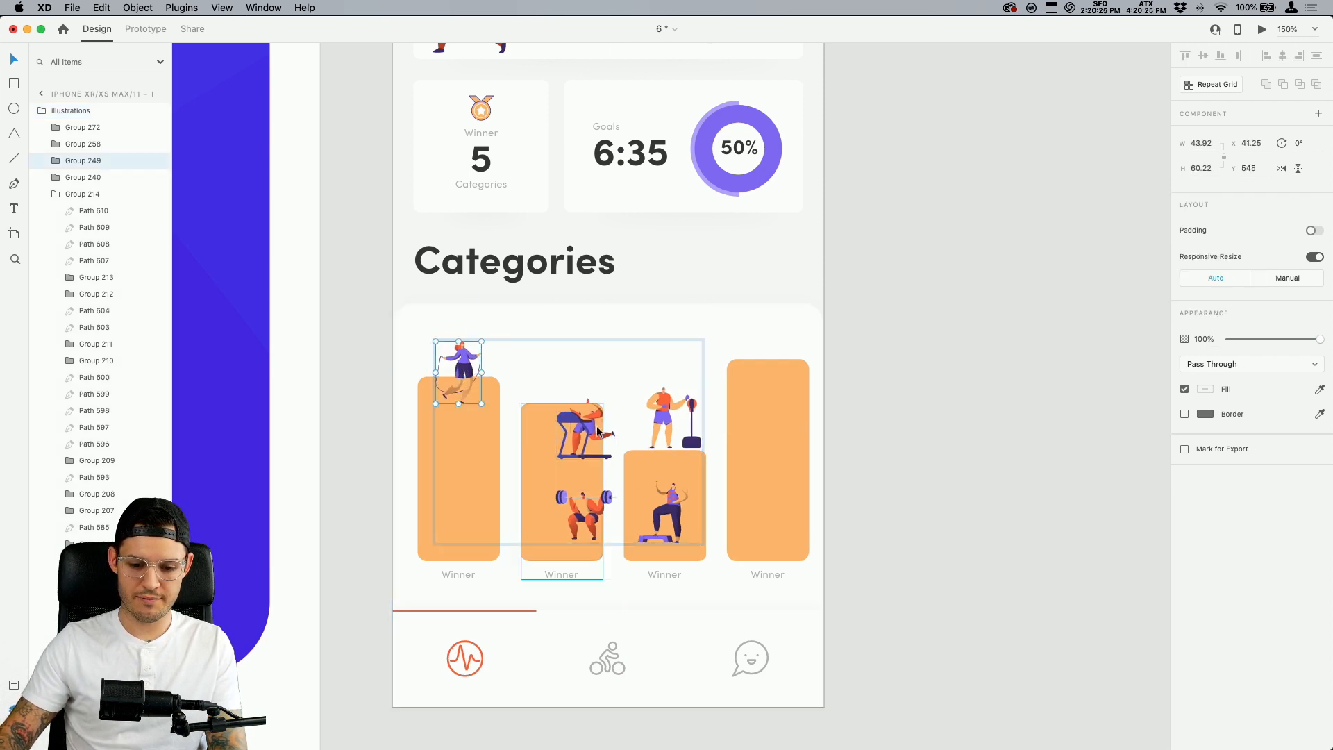
drag(589, 431, 568, 406)
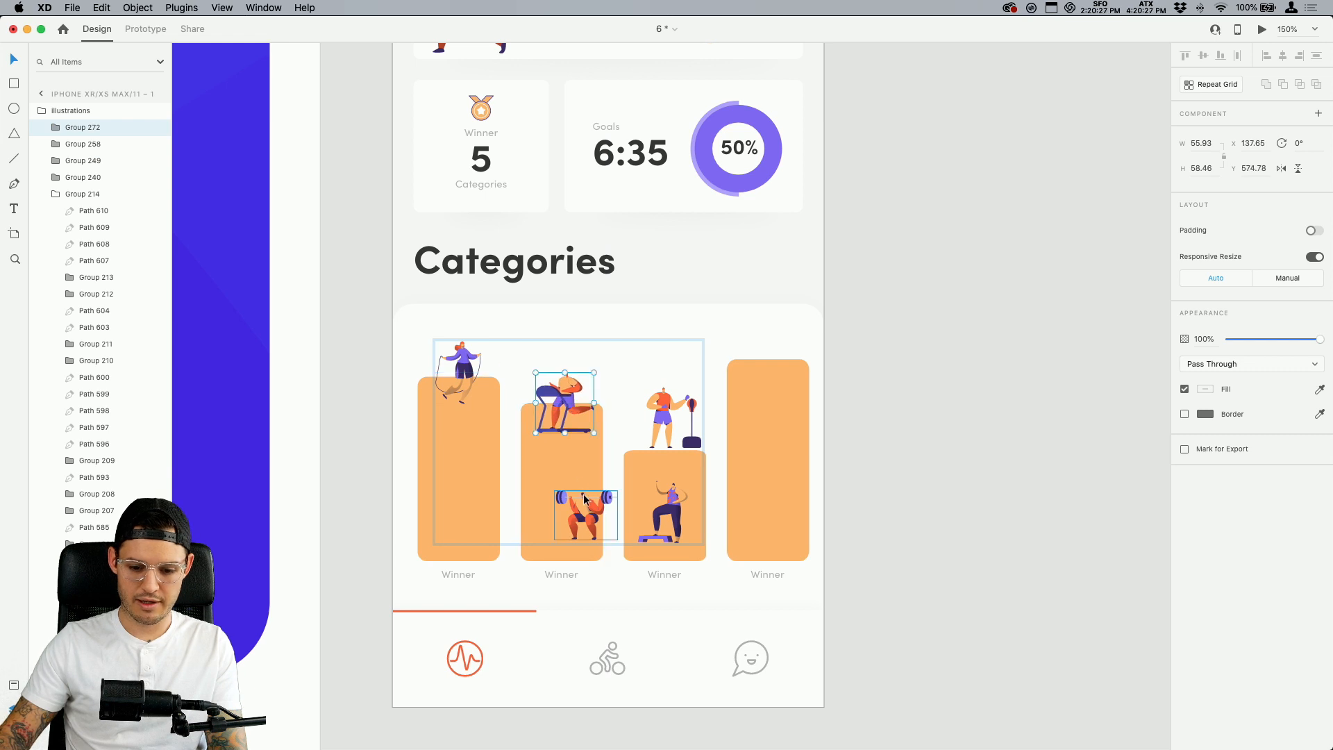
Delete the punching-bag figure and place the step-exercise figure on the fourth bar and the weightlifter on the third
drag(657, 415, 995, 398)
key(Delete)
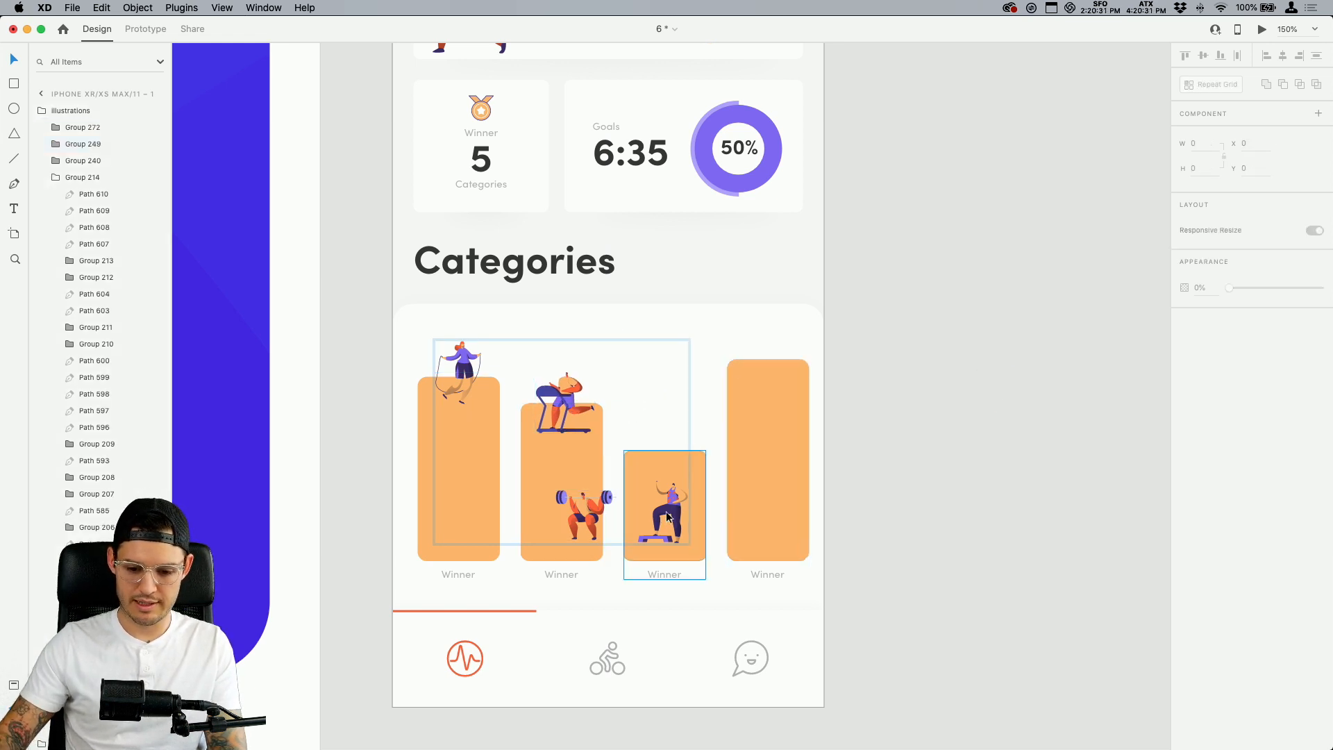
click(670, 514)
drag(670, 514, 776, 356)
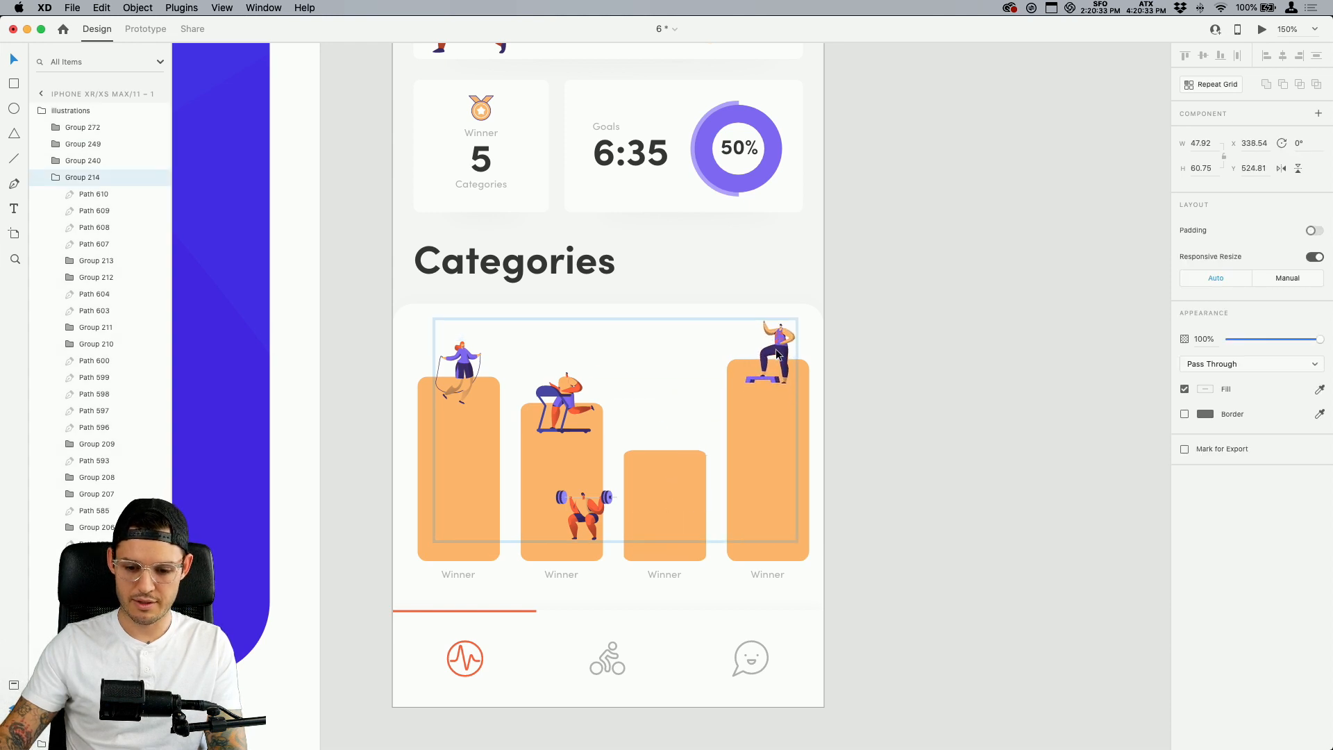
drag(580, 503, 662, 431)
Try the #4747A5, light purple, #1D00E5 and #D2D2D2 swatches as the fill of all four chart bars
click(471, 481)
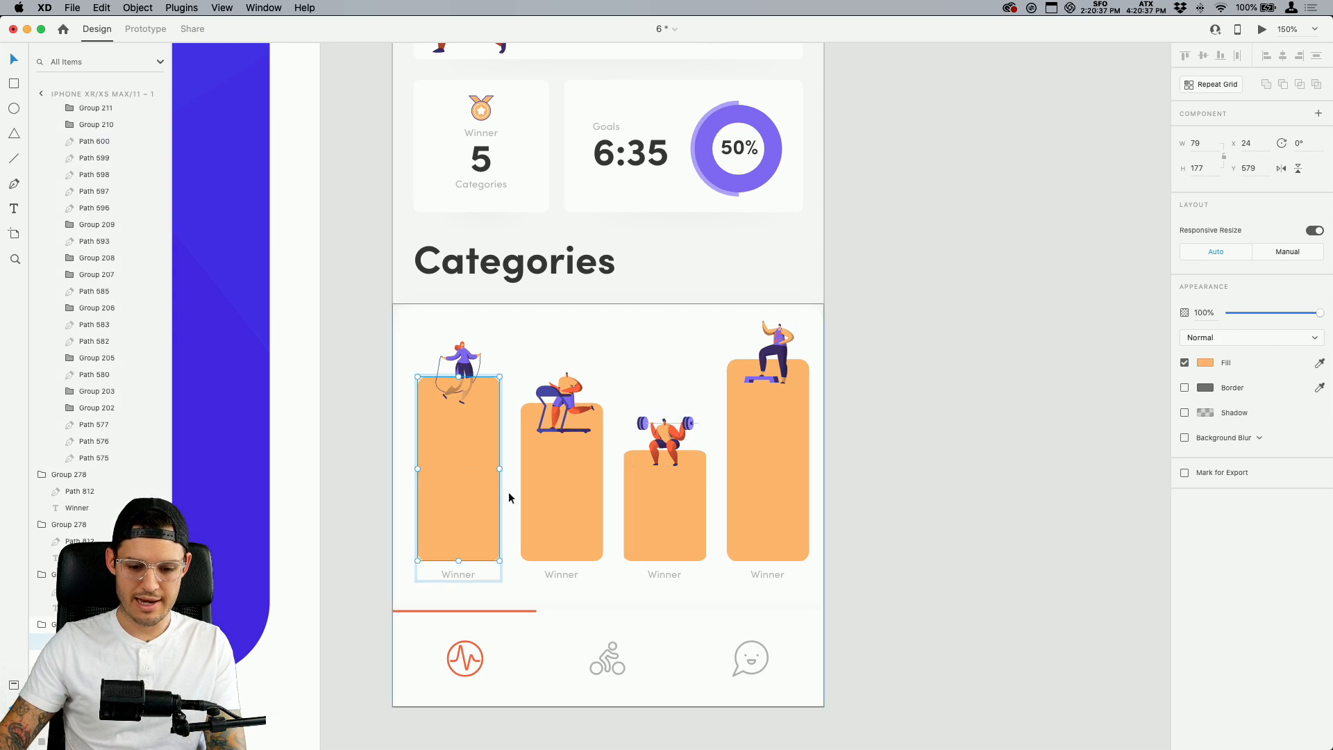
shift+click(562, 496)
shift+click(667, 506)
shift+click(770, 502)
click(1207, 364)
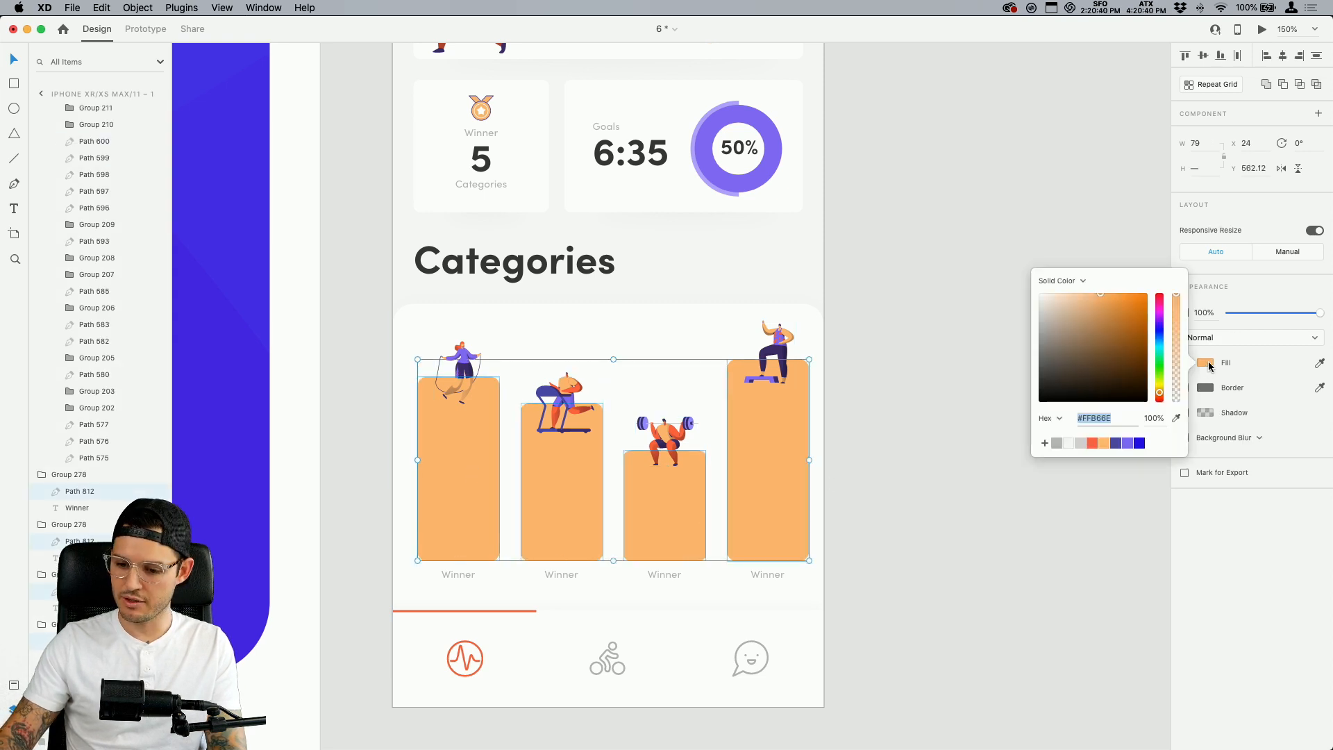
click(1115, 444)
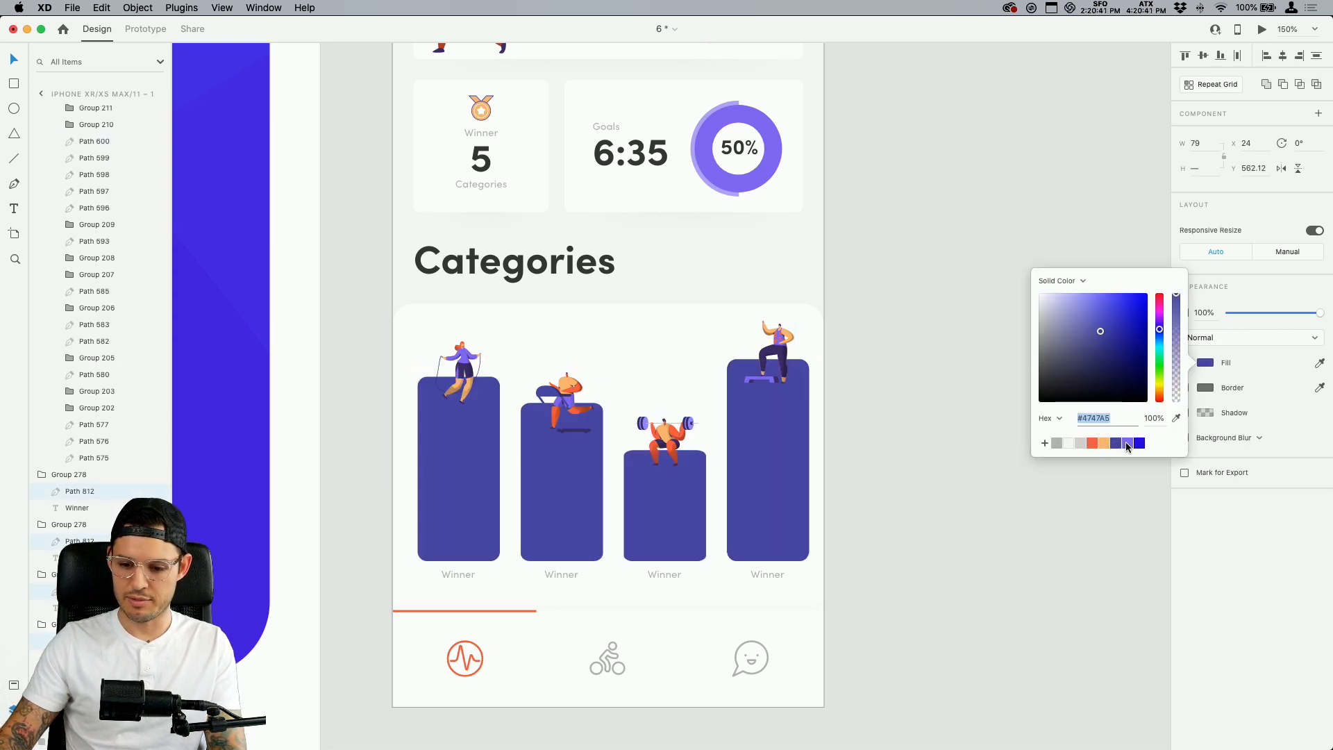
click(1127, 443)
click(1139, 444)
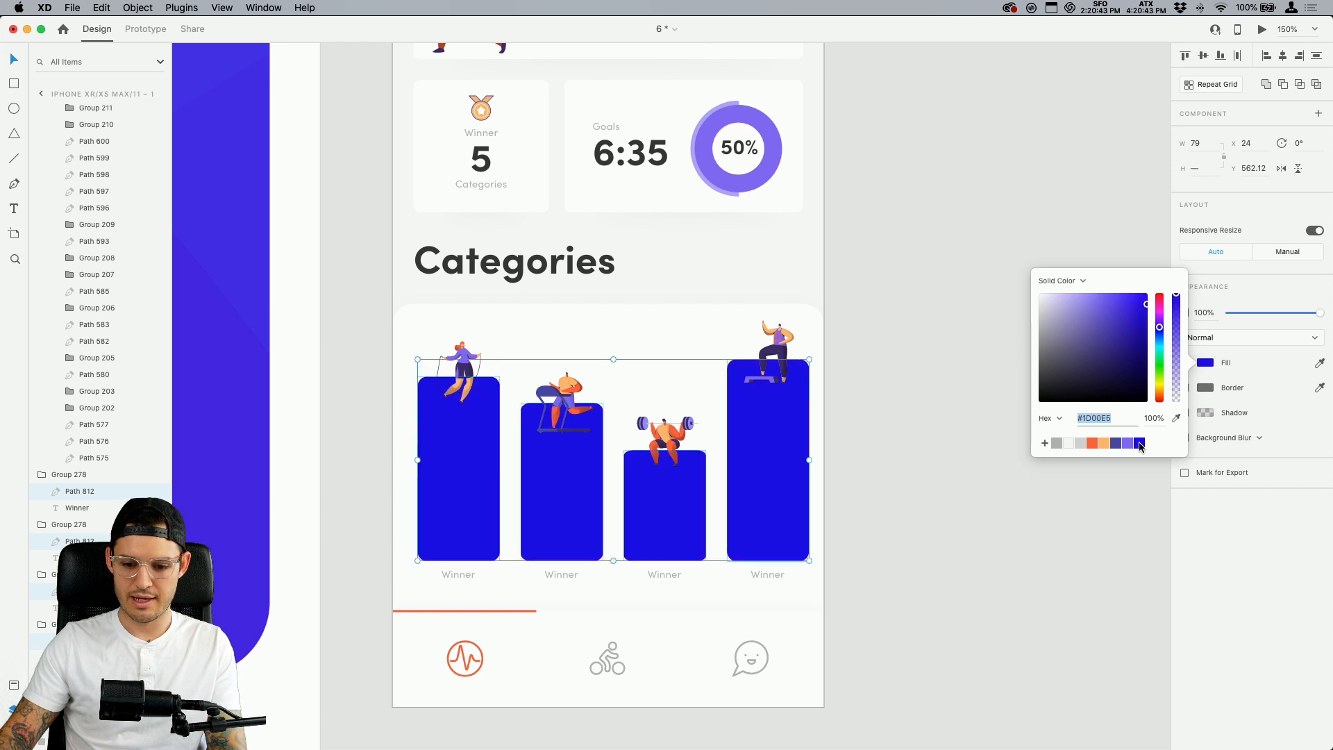
click(1080, 445)
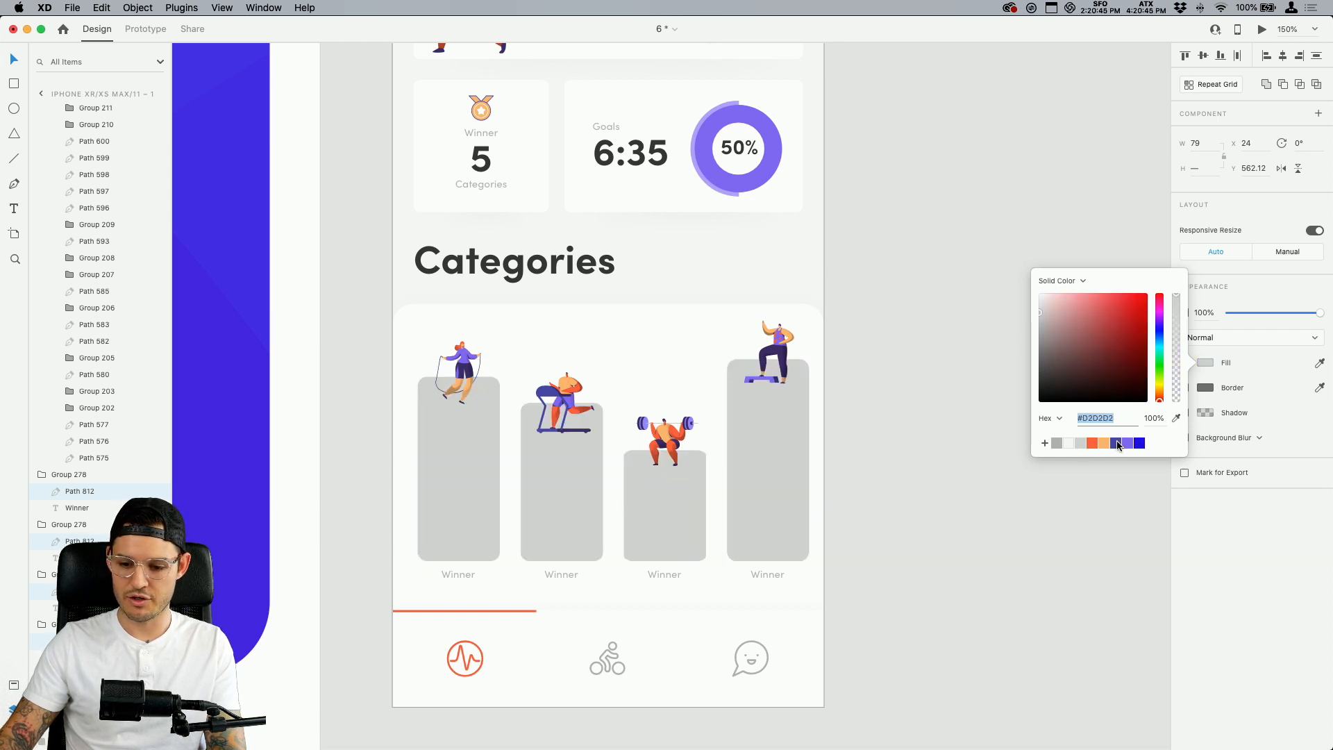
click(1140, 444)
click(874, 452)
Fill all four chart bars with the light orange swatch and lighten it to #FFE4C9
click(797, 449)
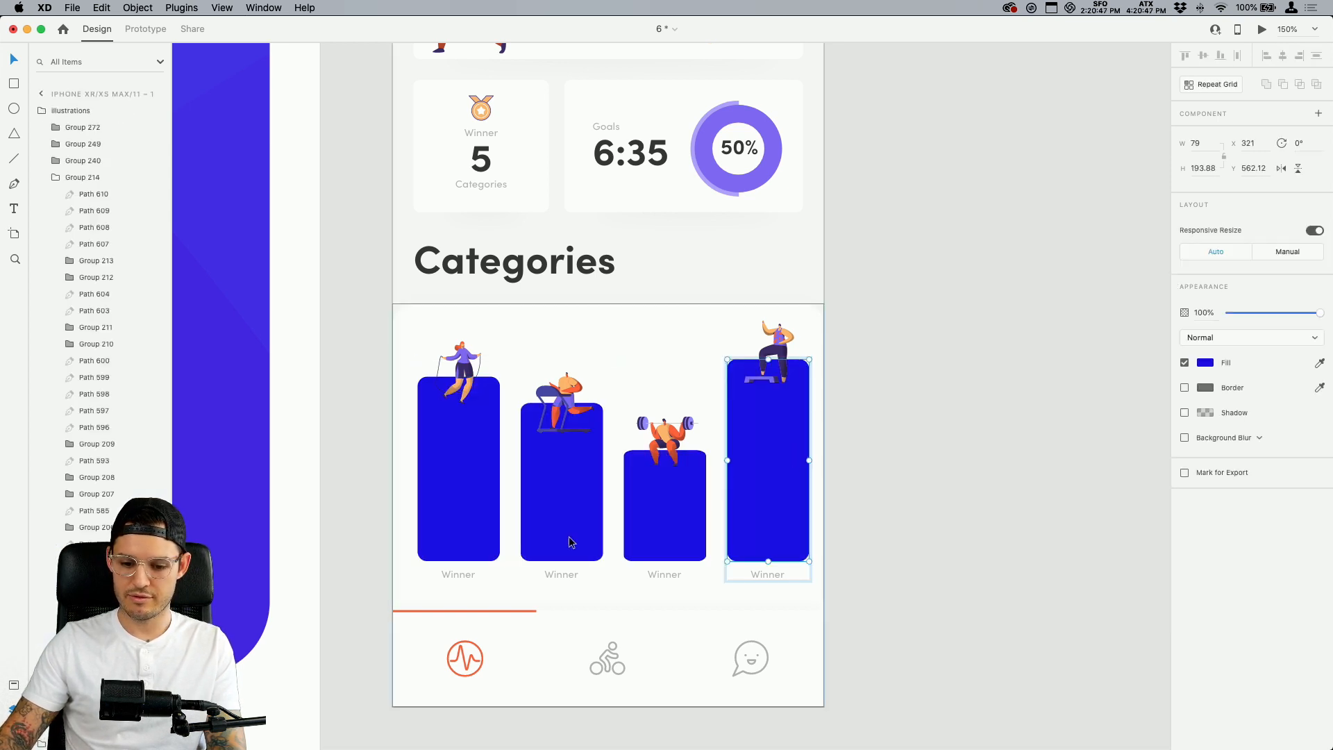
shift+click(664, 514)
shift+click(566, 526)
shift+click(486, 521)
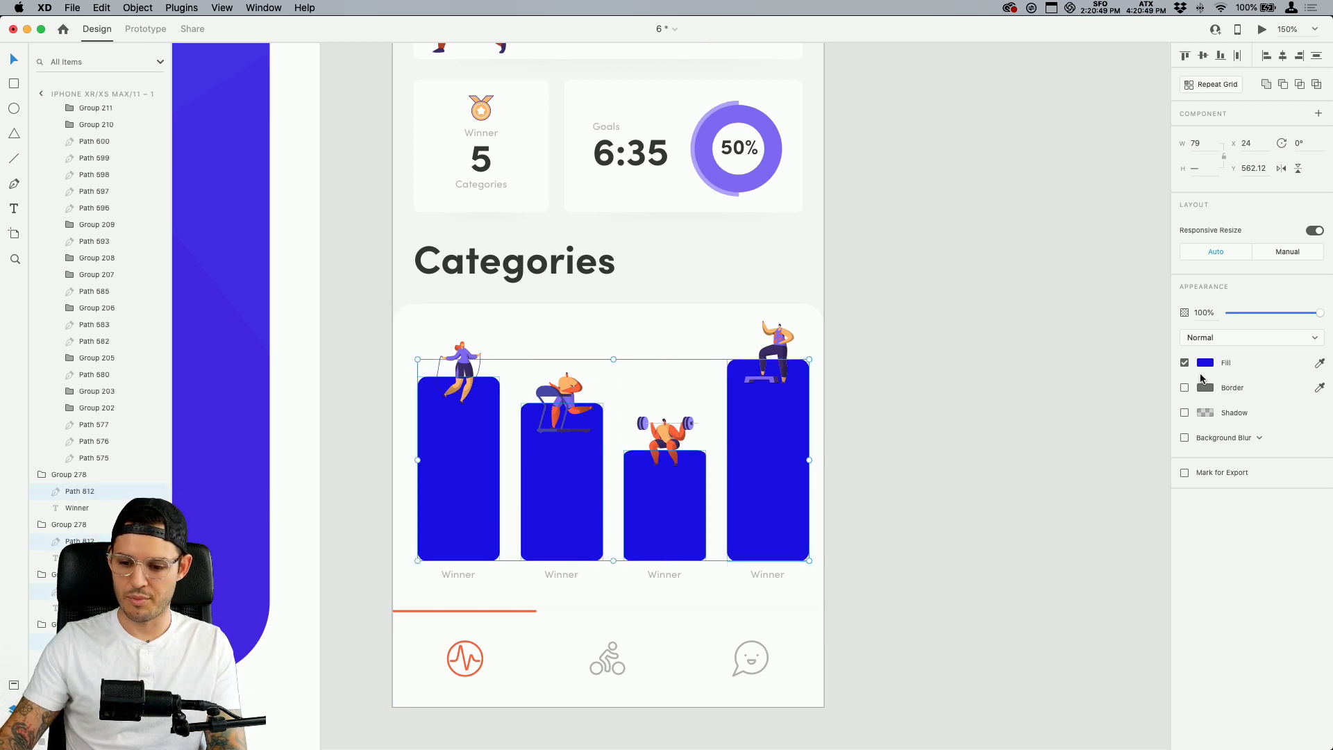
click(1201, 366)
click(1102, 443)
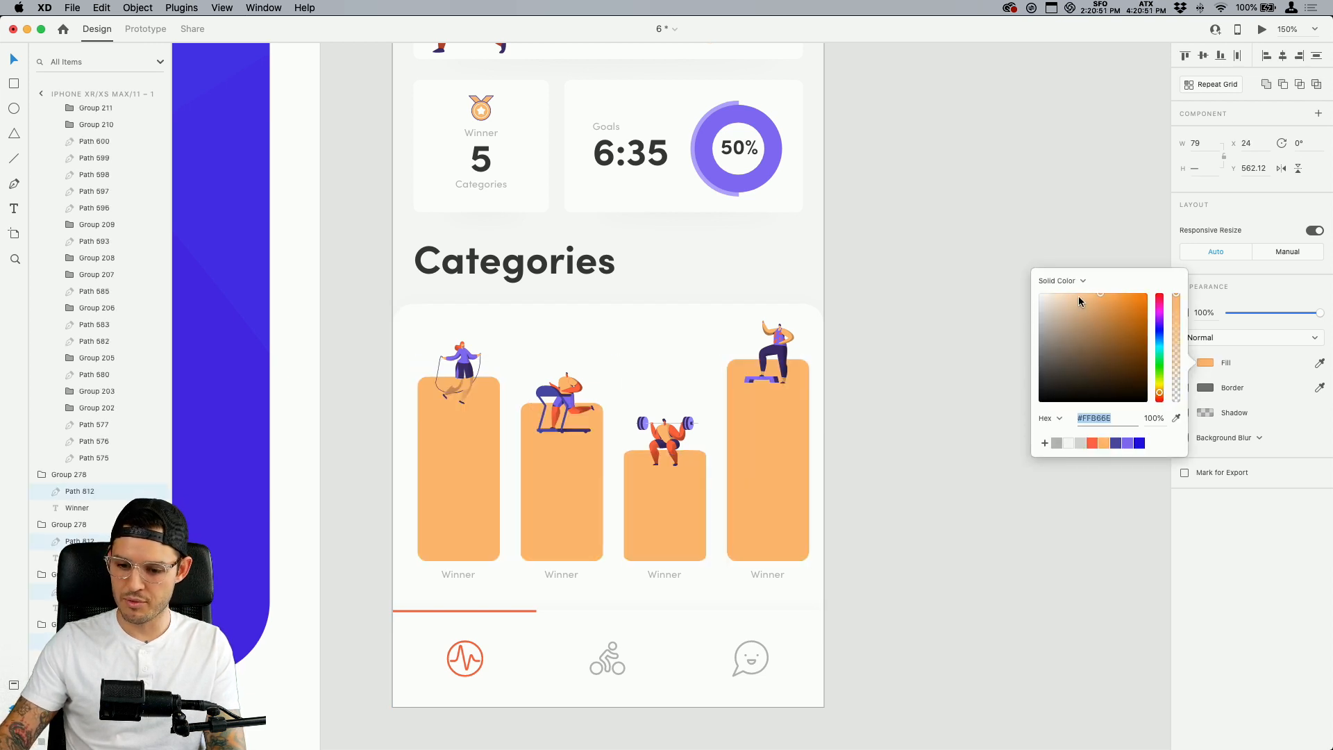
drag(1077, 296, 1062, 287)
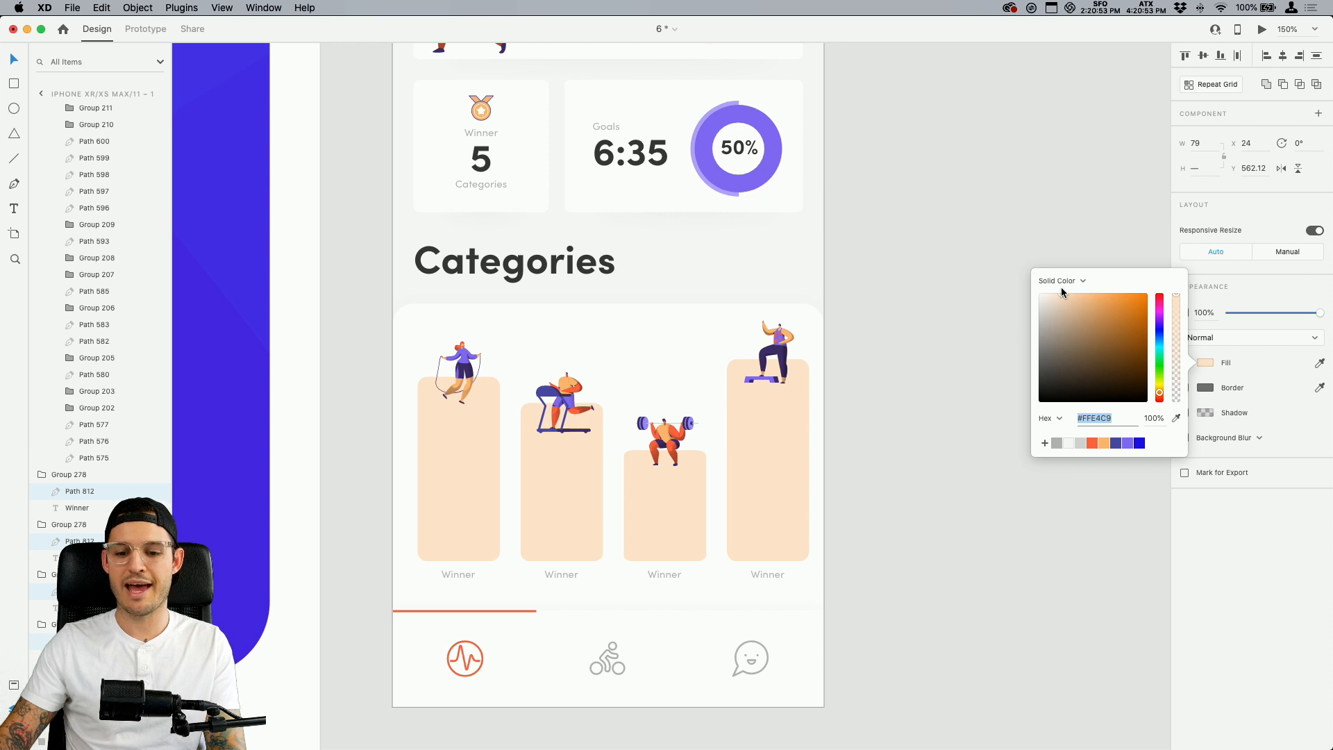
click(947, 266)
Save the #FFDFBF fill of the 75% graph's pale outer ring as a colour swatch
drag(946, 266, 953, 409)
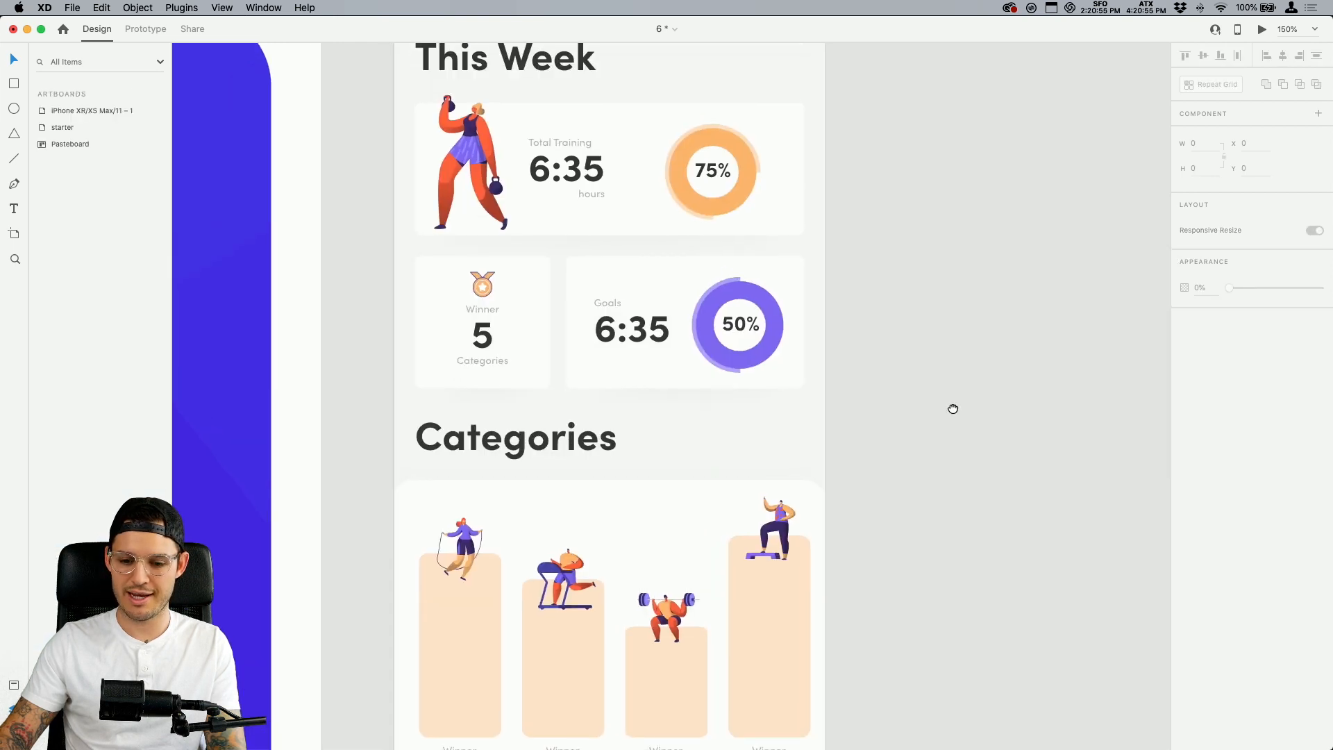
click(677, 175)
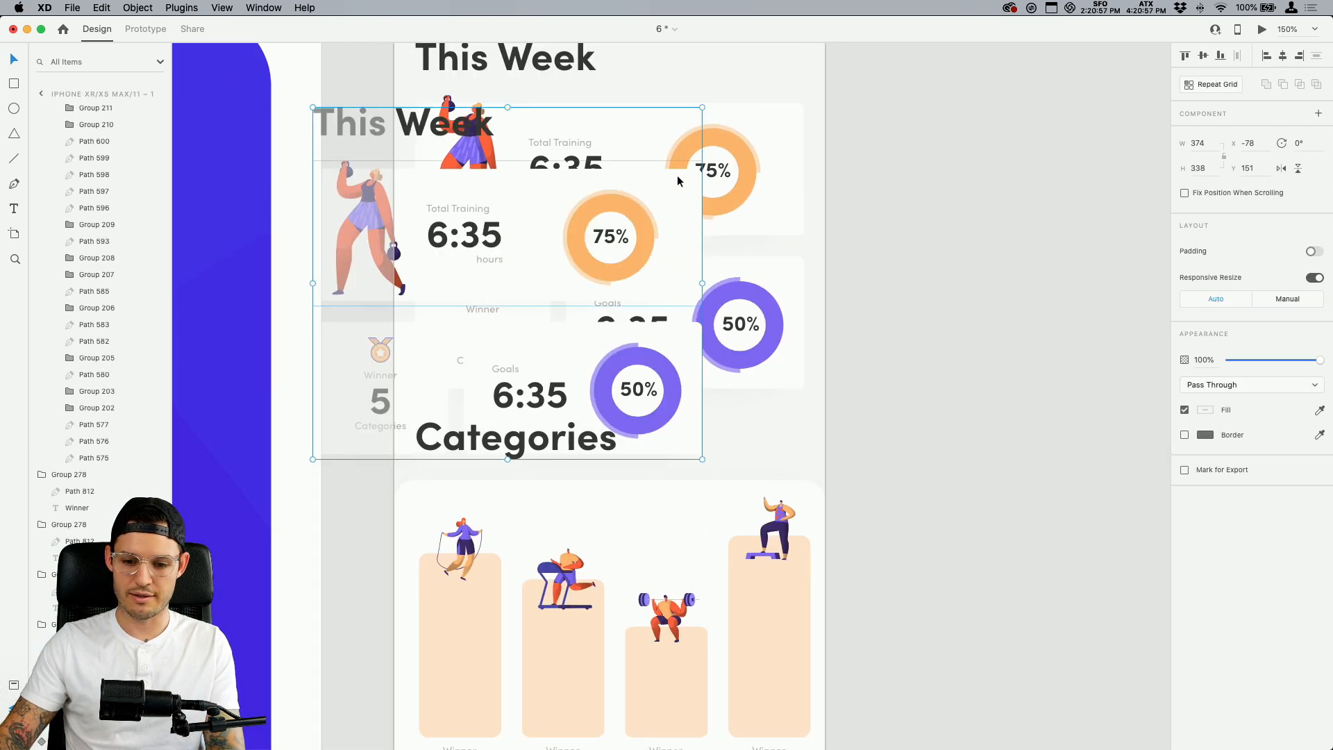
drag(673, 188, 672, 187)
key(v)
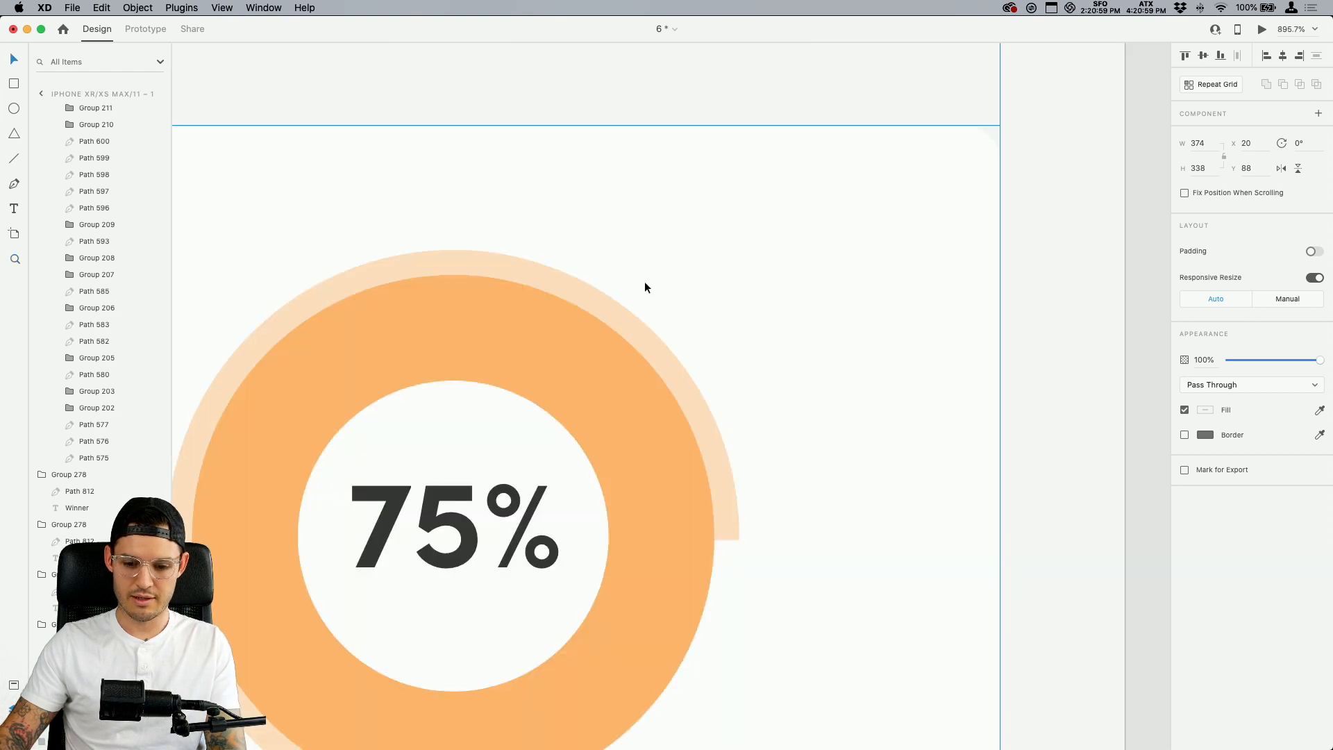
super+click(636, 294)
super+click(624, 314)
click(1206, 362)
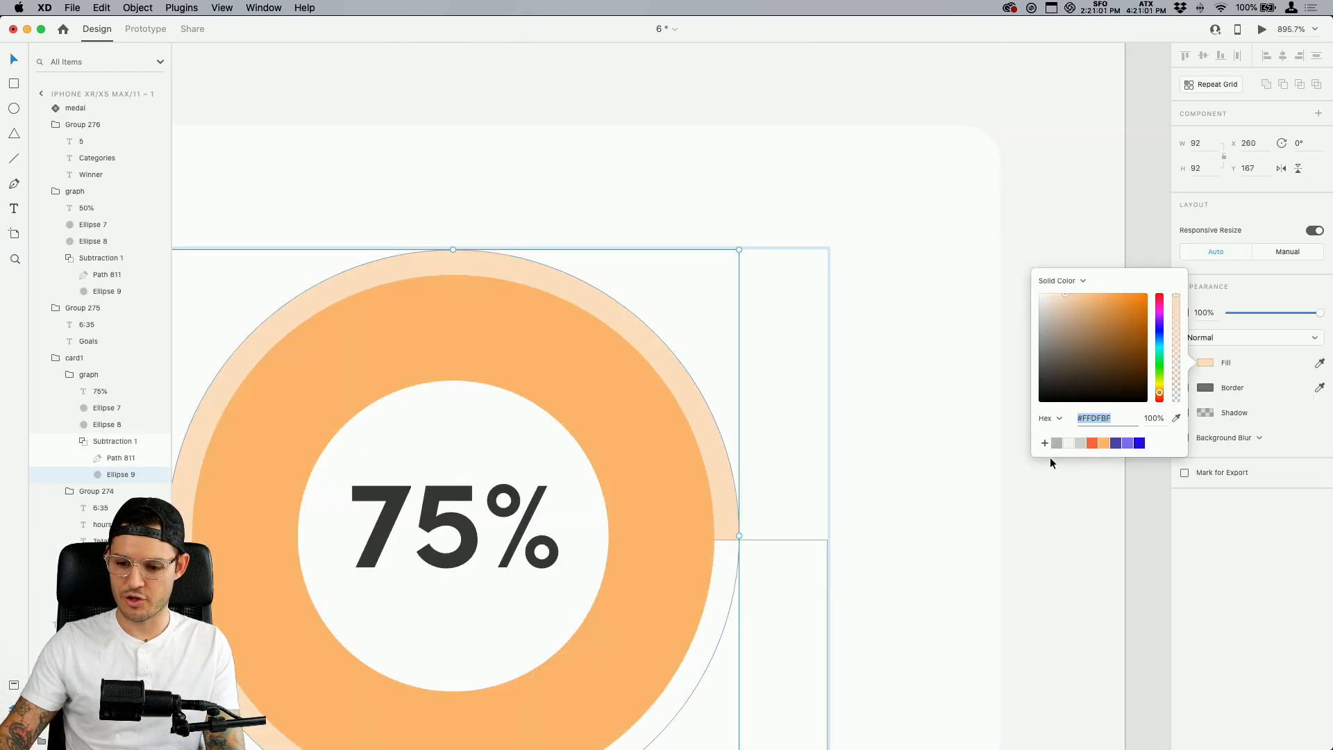
click(1045, 443)
click(1055, 554)
Fill all four Categories chart bars with the saved #FFDFBF swatch and save the document
scroll(1054, 554, down, 20)
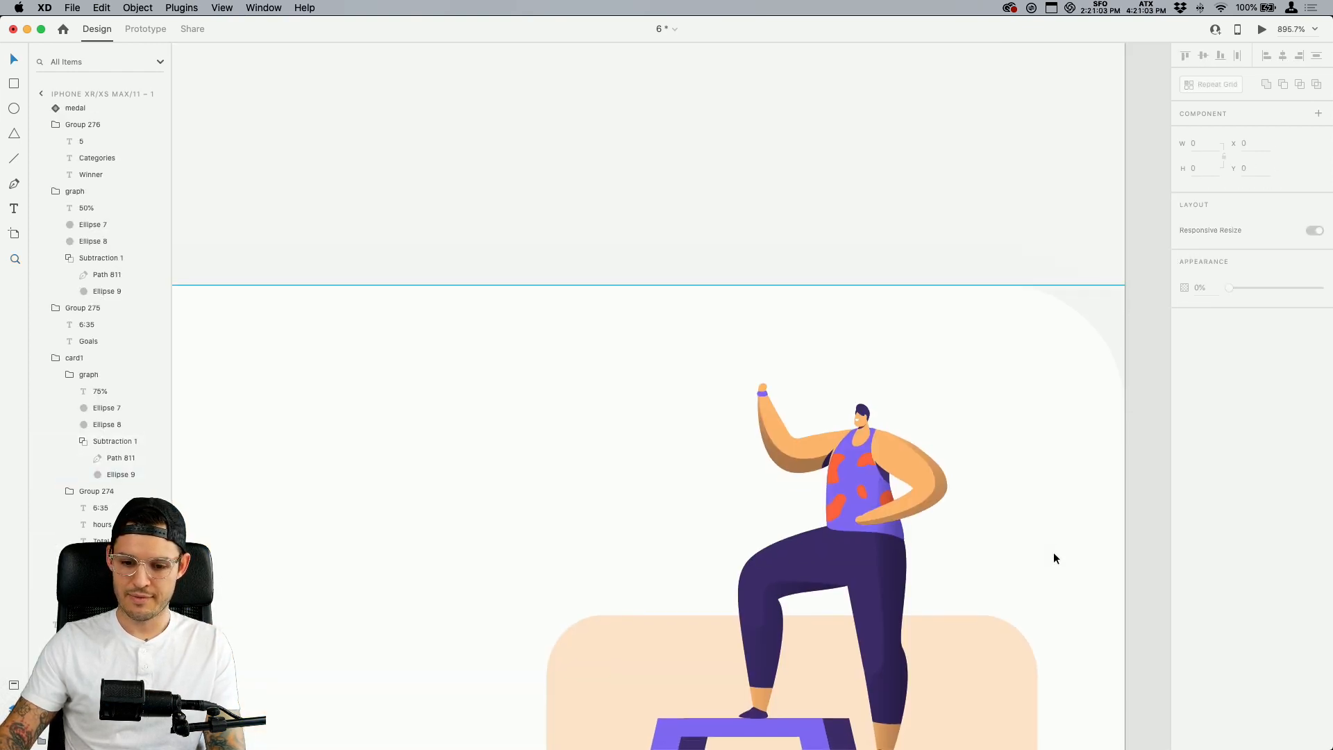
click(1054, 554)
key(super+minus)
key(super+minus)
key(super+minus)
key(super+minus)
key(super+minus)
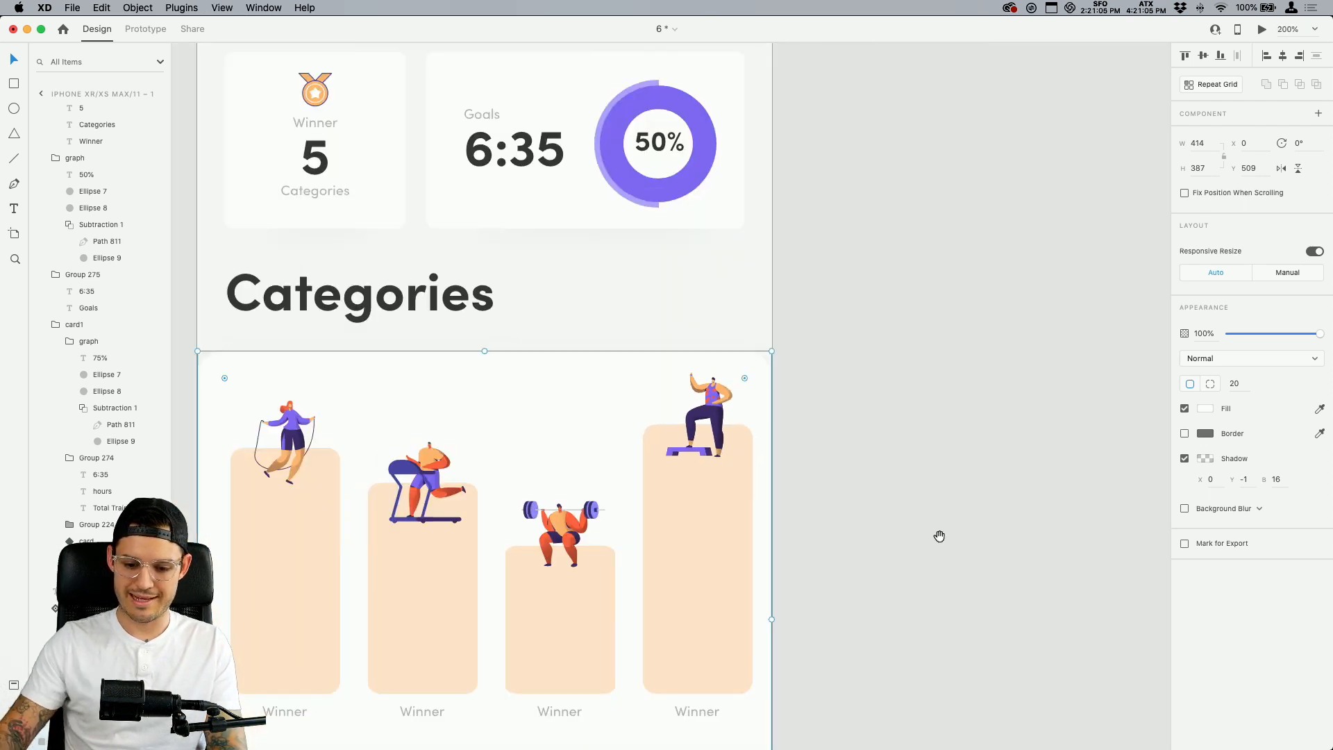
drag(937, 535, 1085, 437)
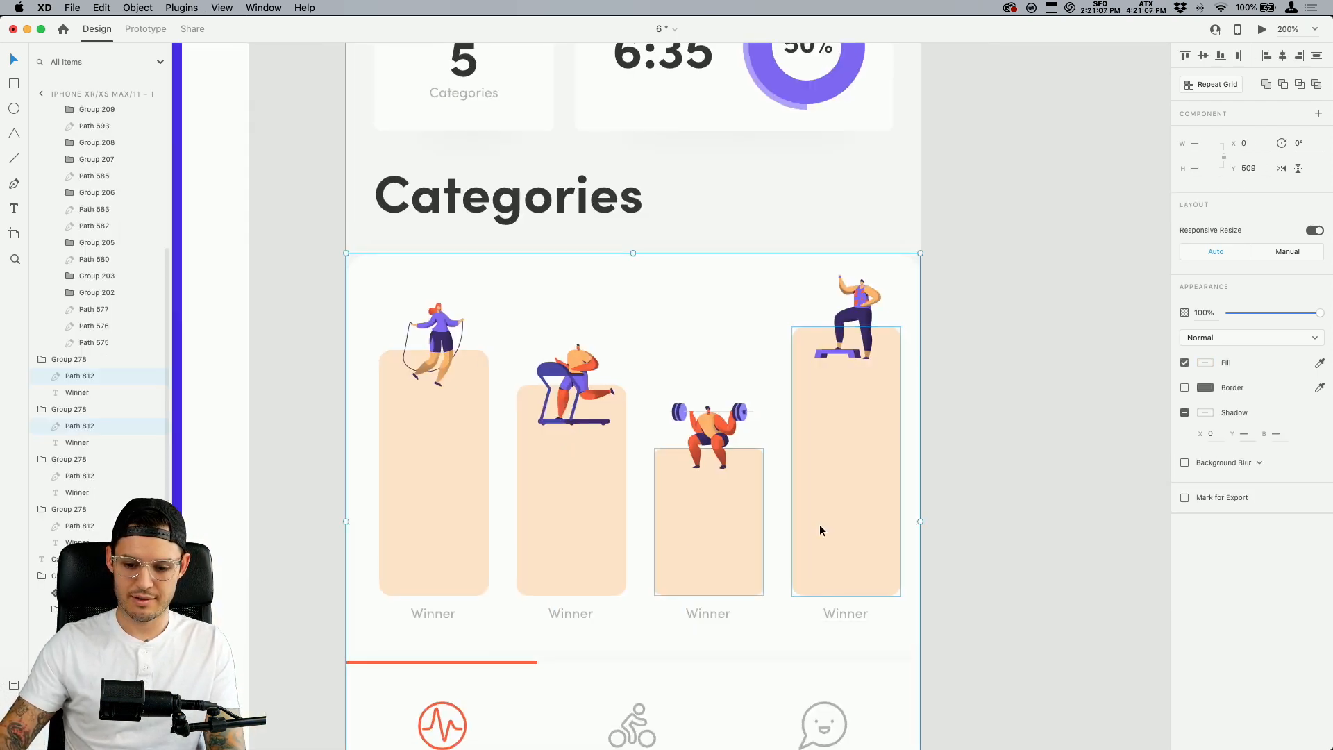
key(Escape)
super+click(863, 529)
shift+super+click(693, 536)
shift+super+click(548, 530)
shift+super+click(434, 528)
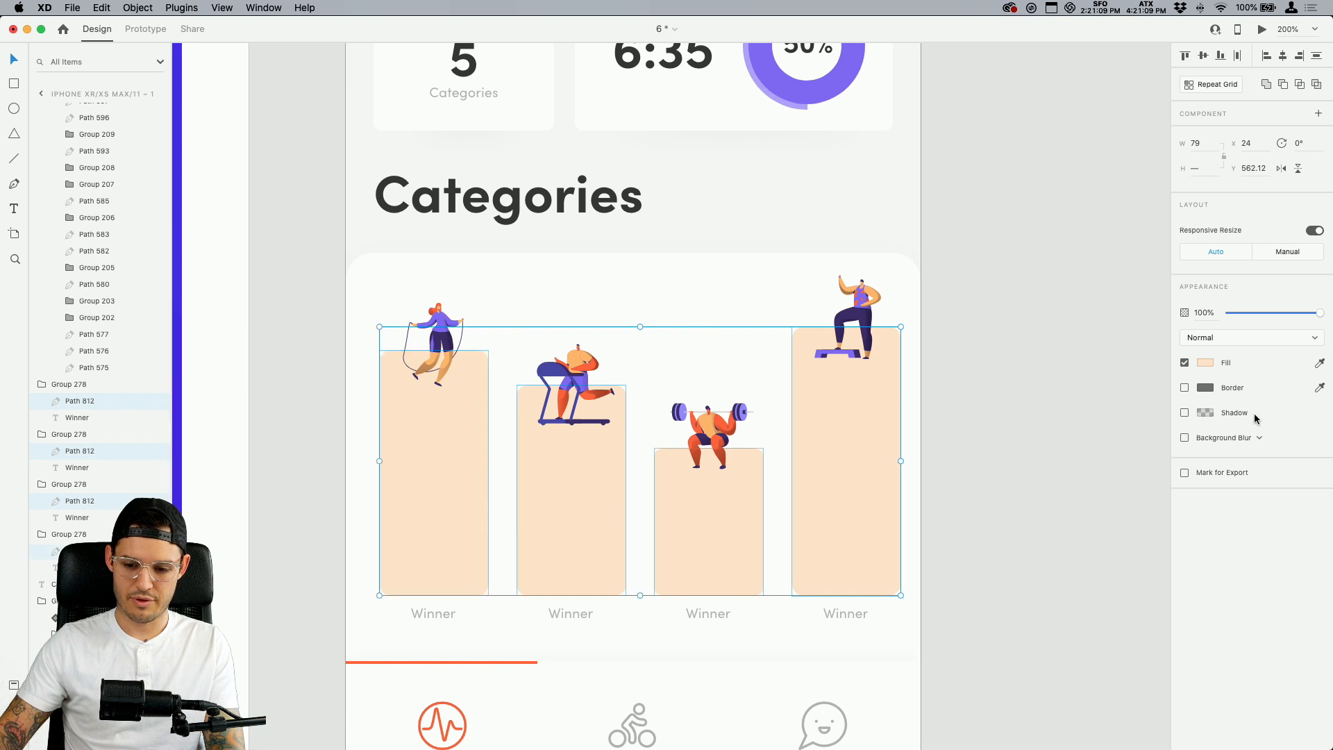
click(1210, 368)
click(1062, 446)
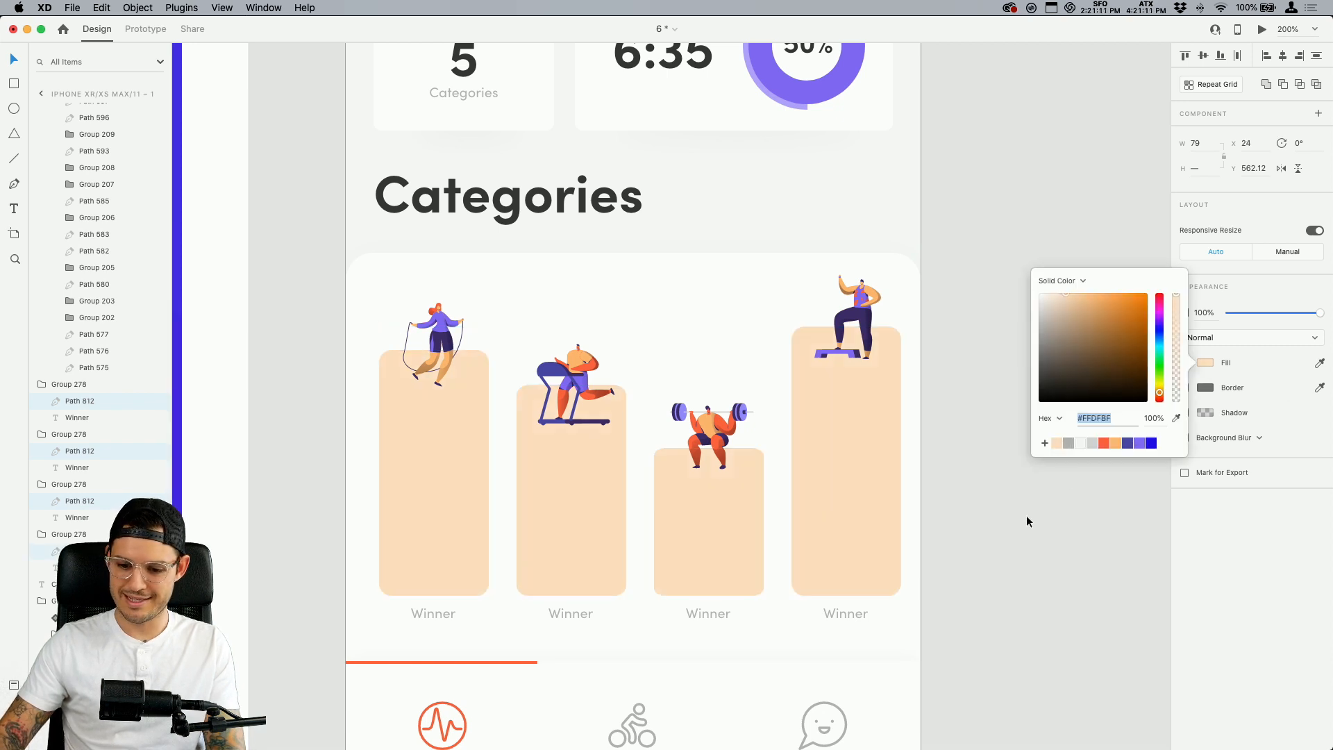
click(1027, 516)
key(super+s)
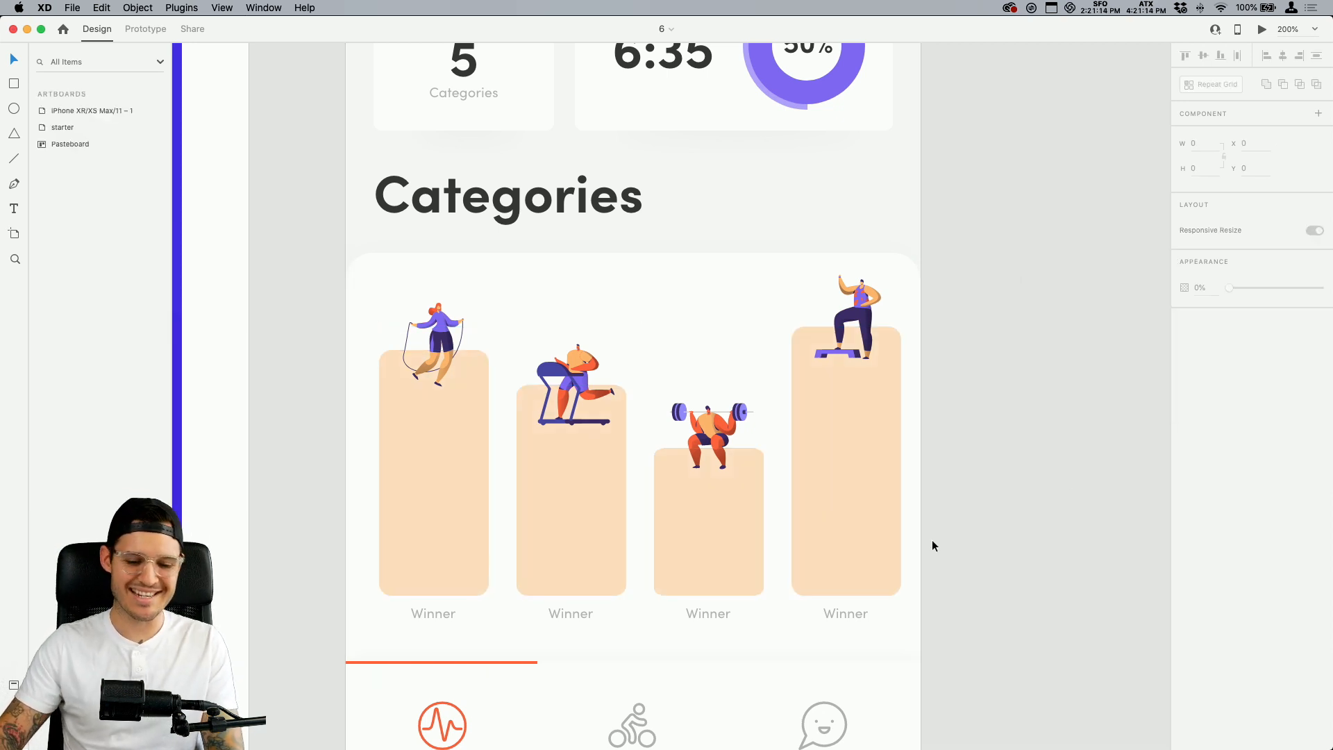
Change the label under the first chart bar to "Jump Rope" and the one under the second to "Running"
double_click(423, 615)
double_click(425, 617)
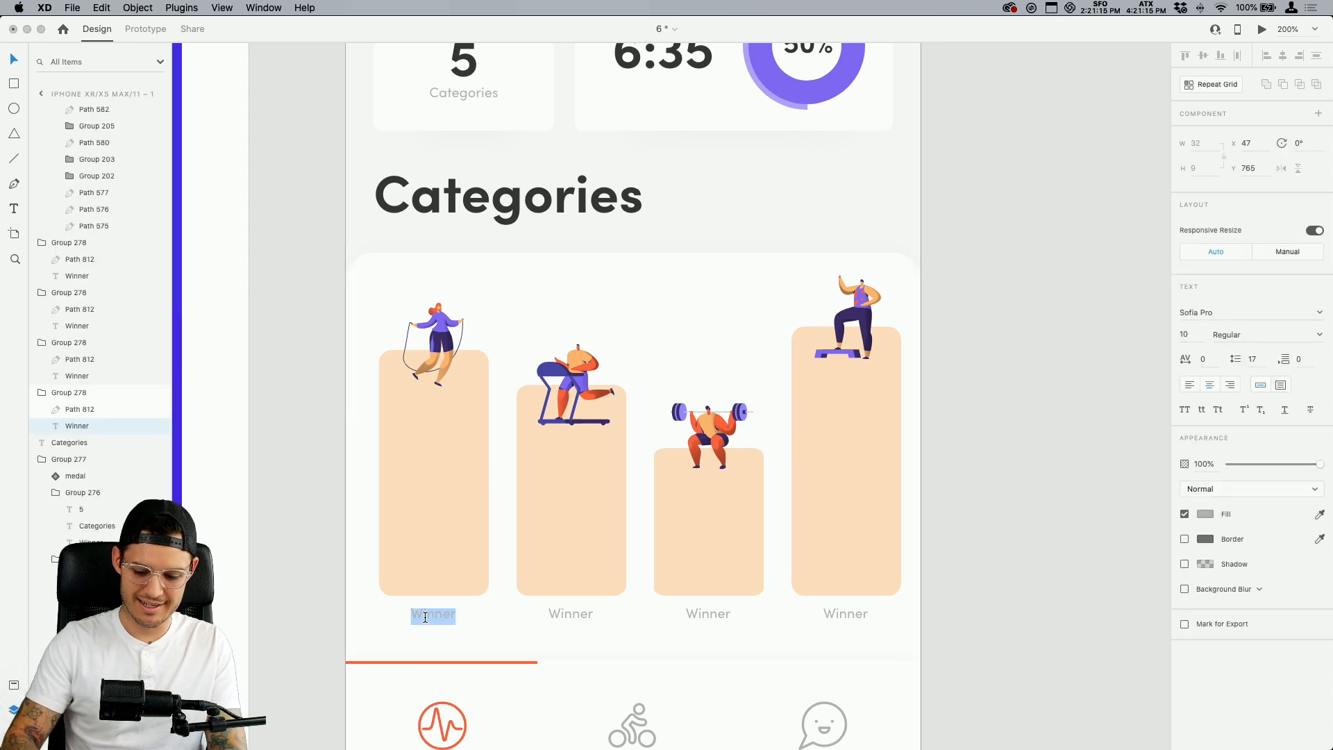
text(Jump Rope)
double_click(571, 615)
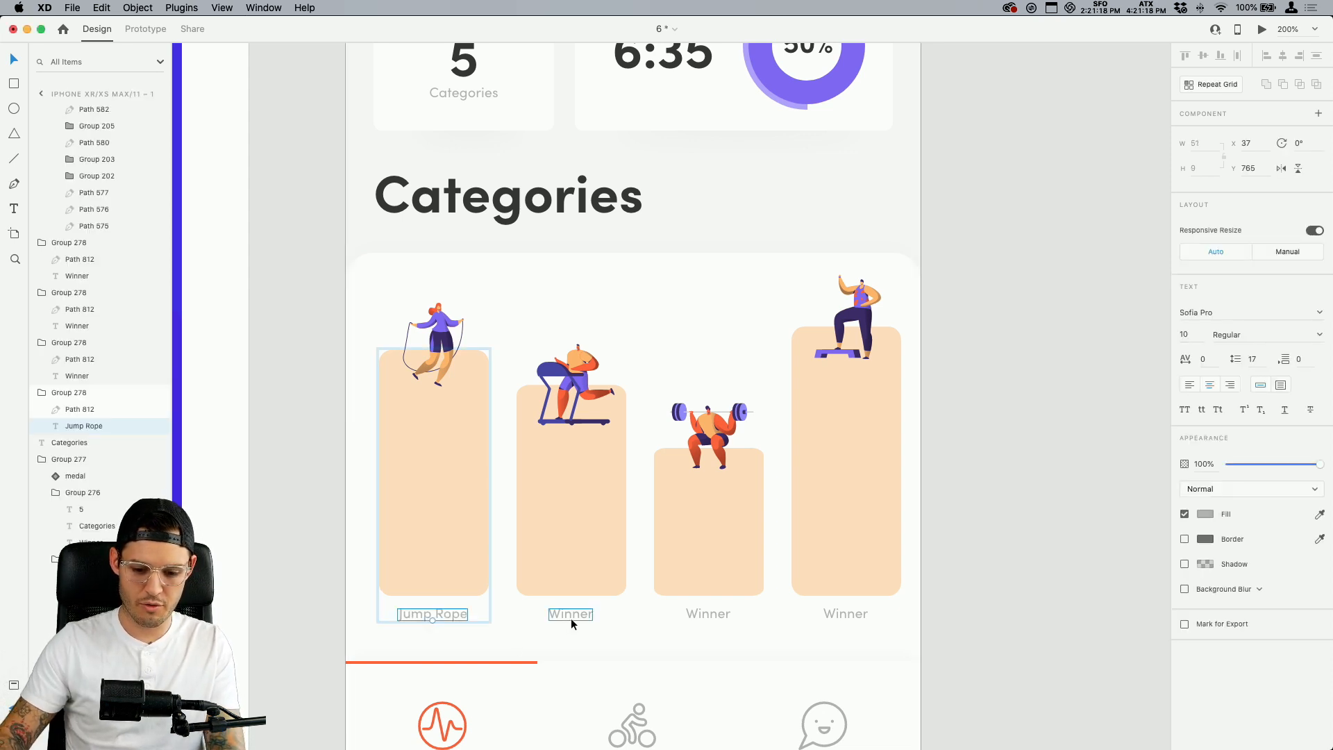
double_click(580, 614)
text(Running)
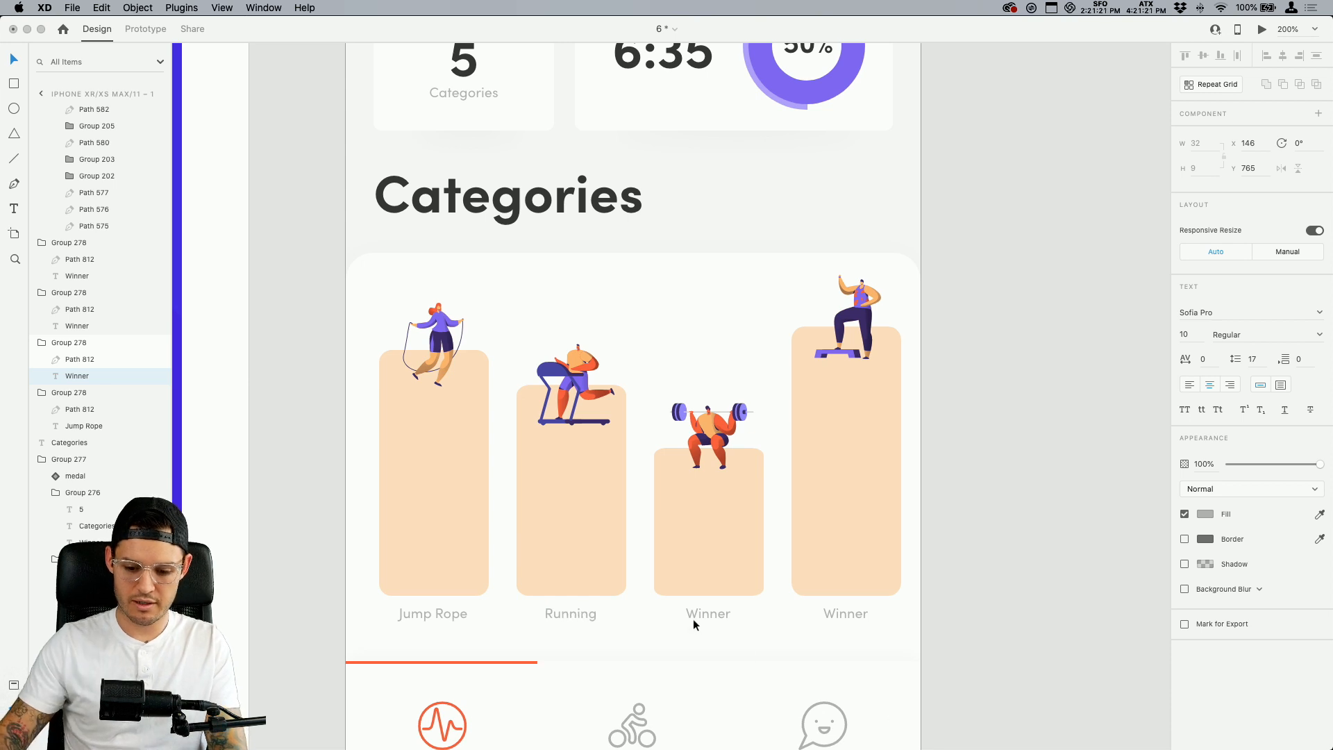
Change the third bar's label to "Weights" and the fourth's to "Aerobics", and save the document
double_click(698, 616)
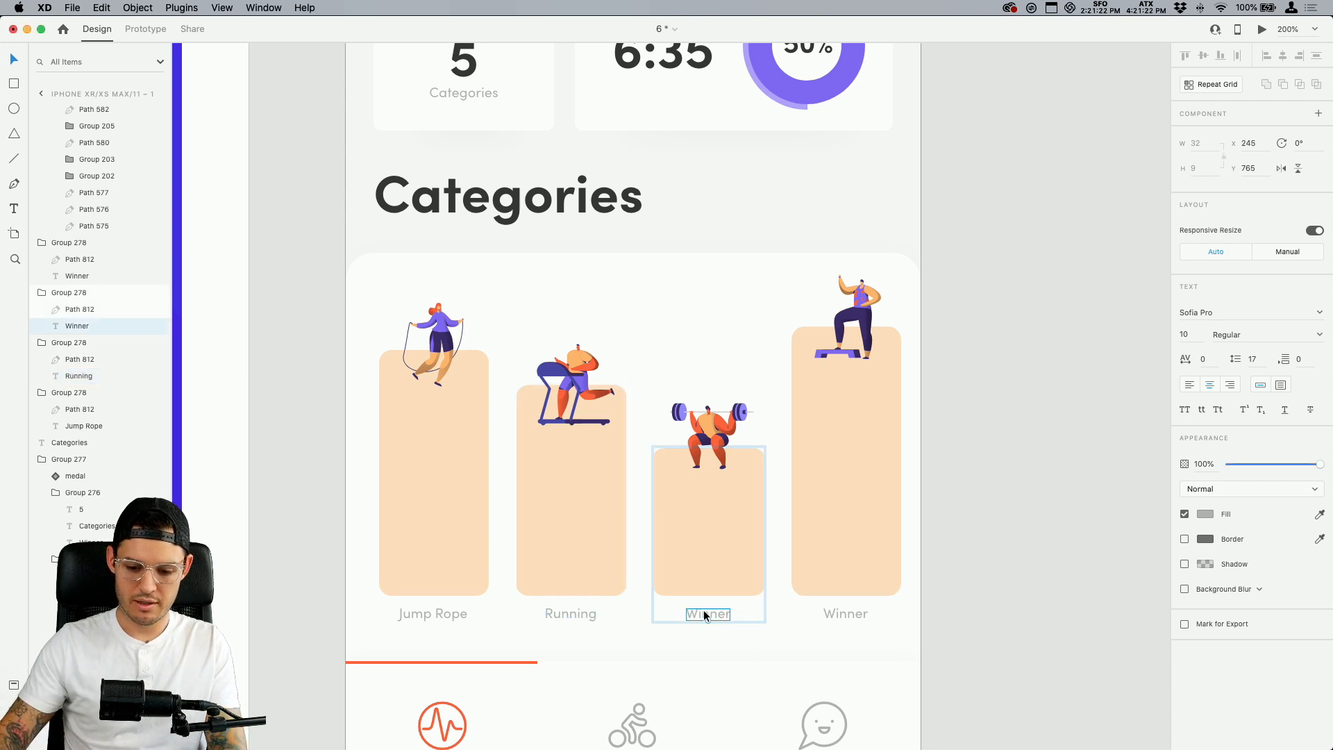
double_click(698, 616)
text(Weights)
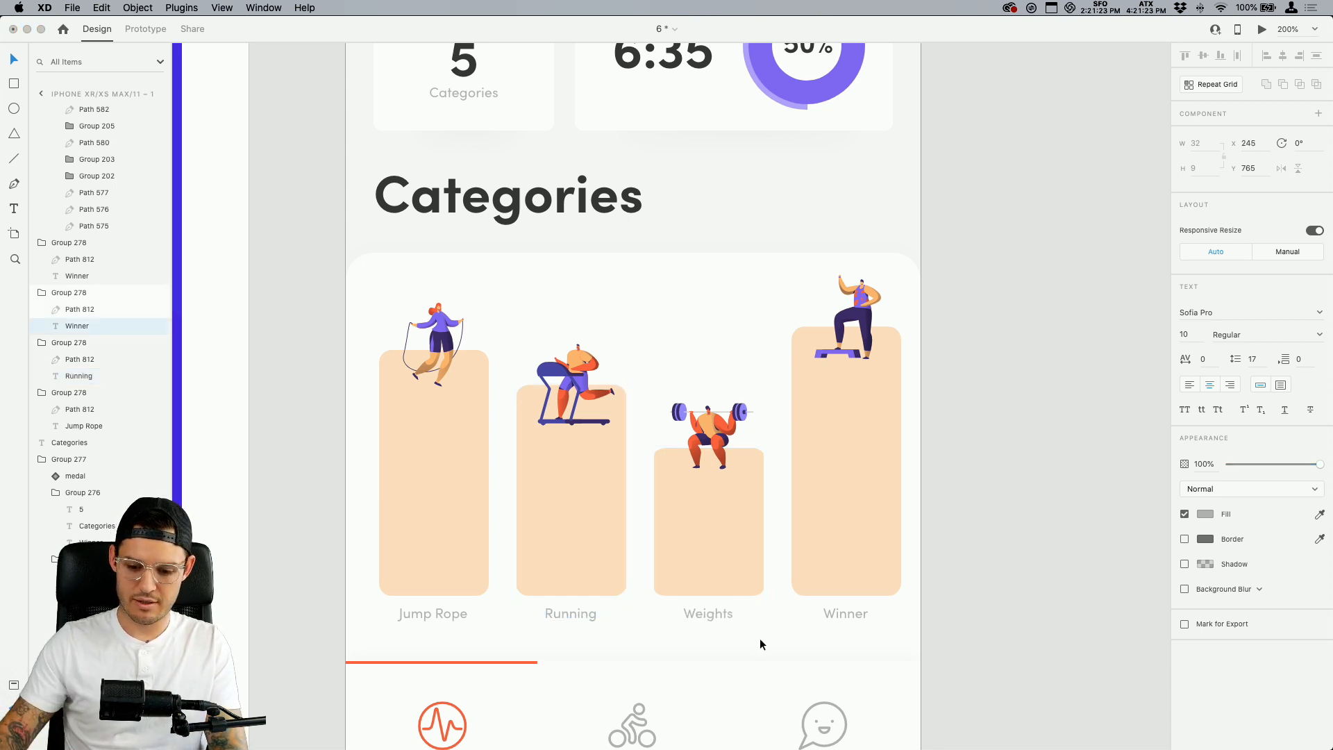
double_click(843, 614)
double_click(842, 614)
text(Aerobics)
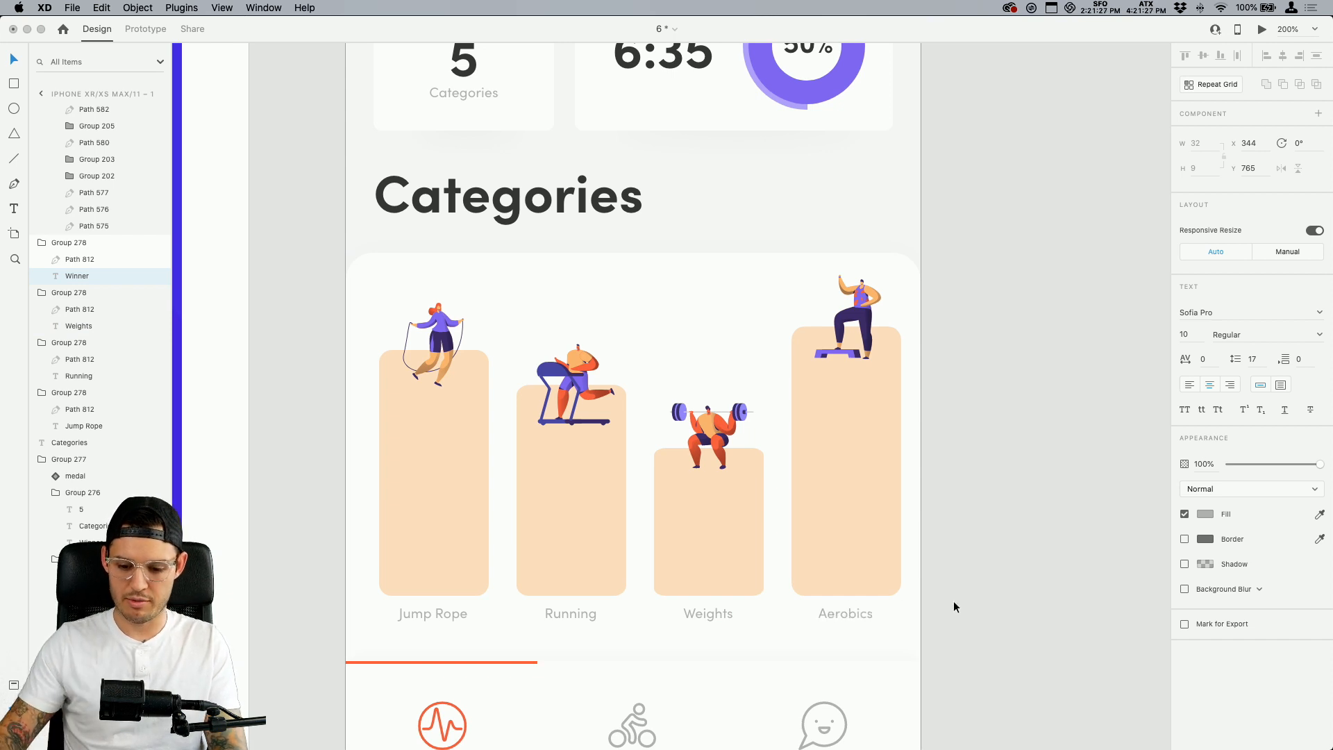
key(Escape)
key(super+s)
Group the Categories heading with its bar chart, send the group behind the navigation bar, and save the document
key(super+minus)
drag(899, 360, 854, 499)
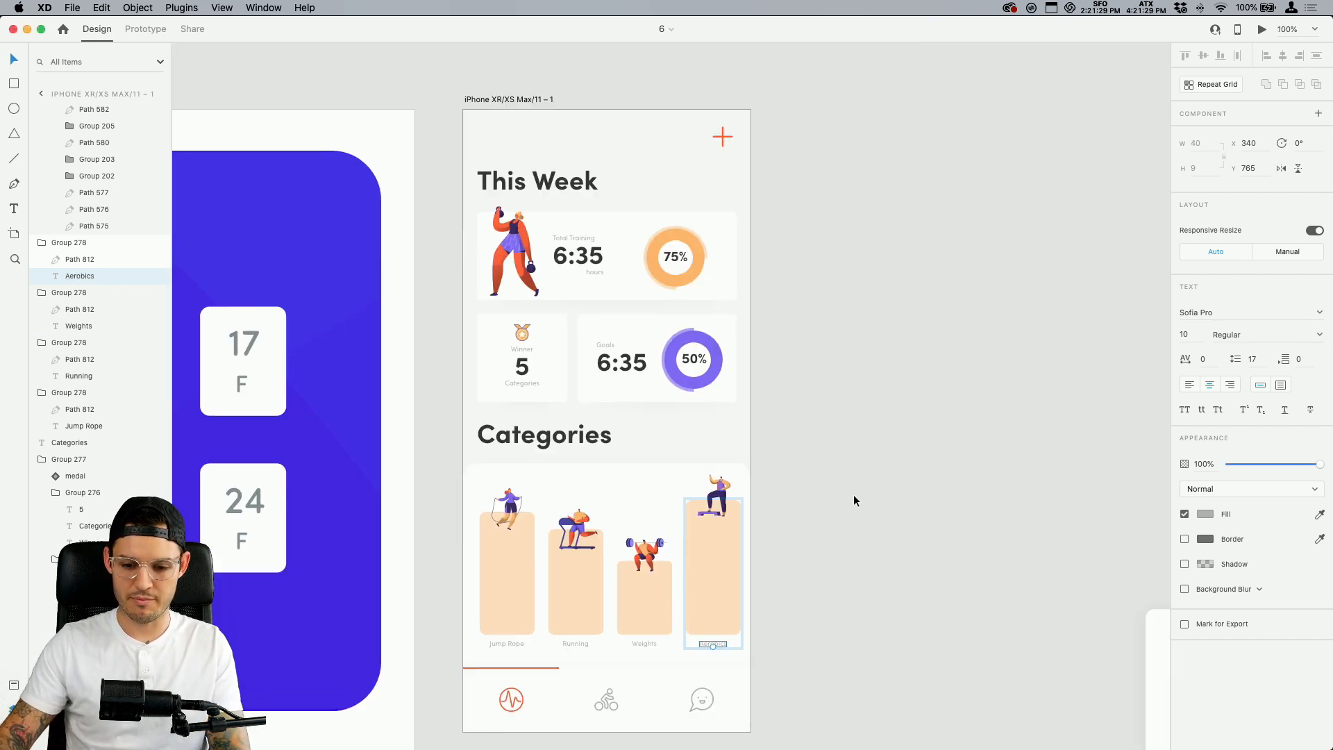
click(853, 495)
drag(815, 433, 458, 619)
key(super+g)
click(934, 545)
click(667, 551)
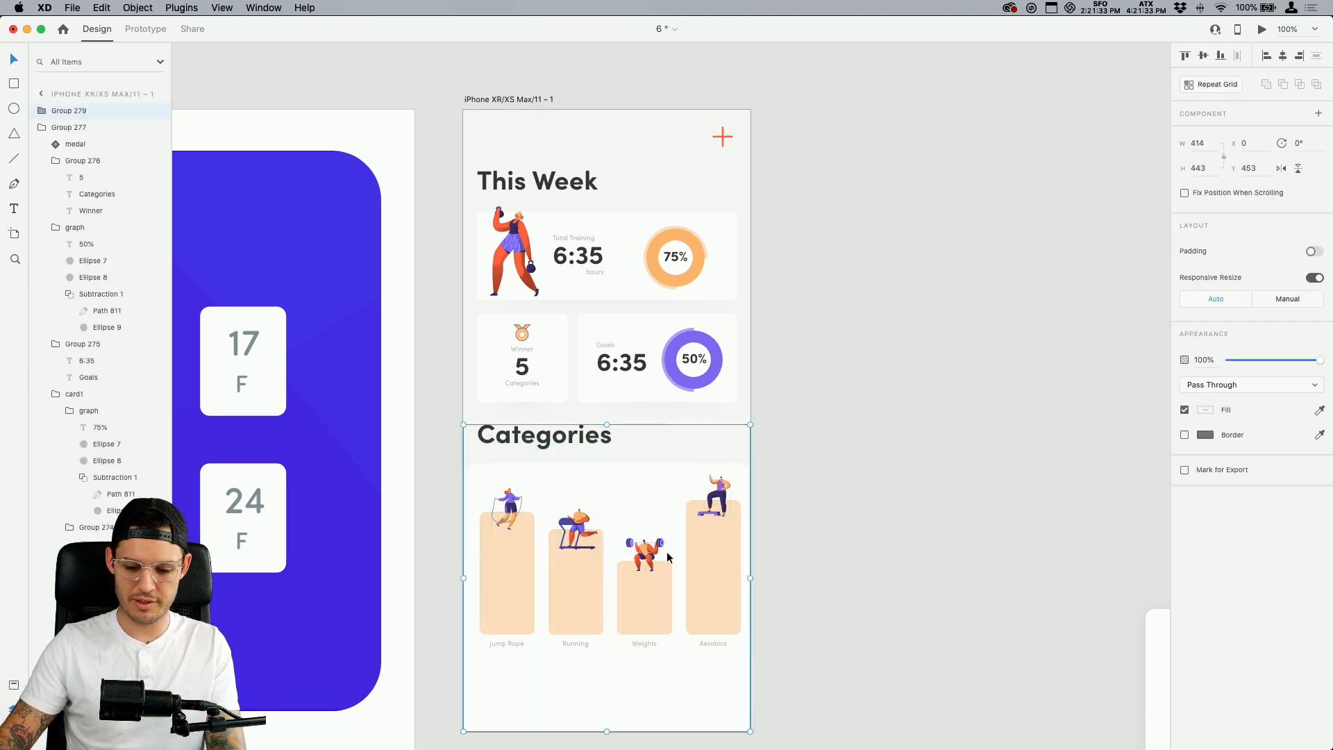
key(super+[)
key(super+[)
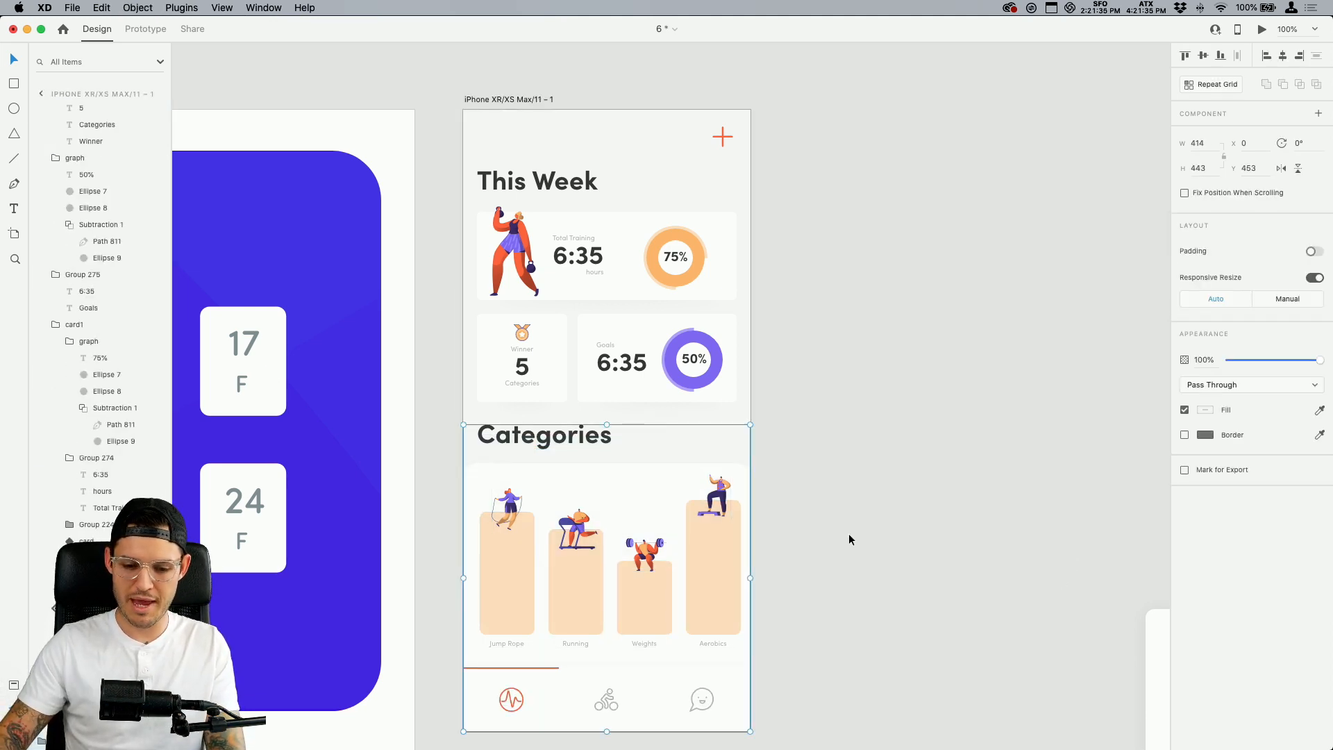
click(849, 539)
key(super+s)
Shift the This Week heading and its stat cards slightly upward, away from the Categories section, and save the document
scroll(827, 500, right, 5)
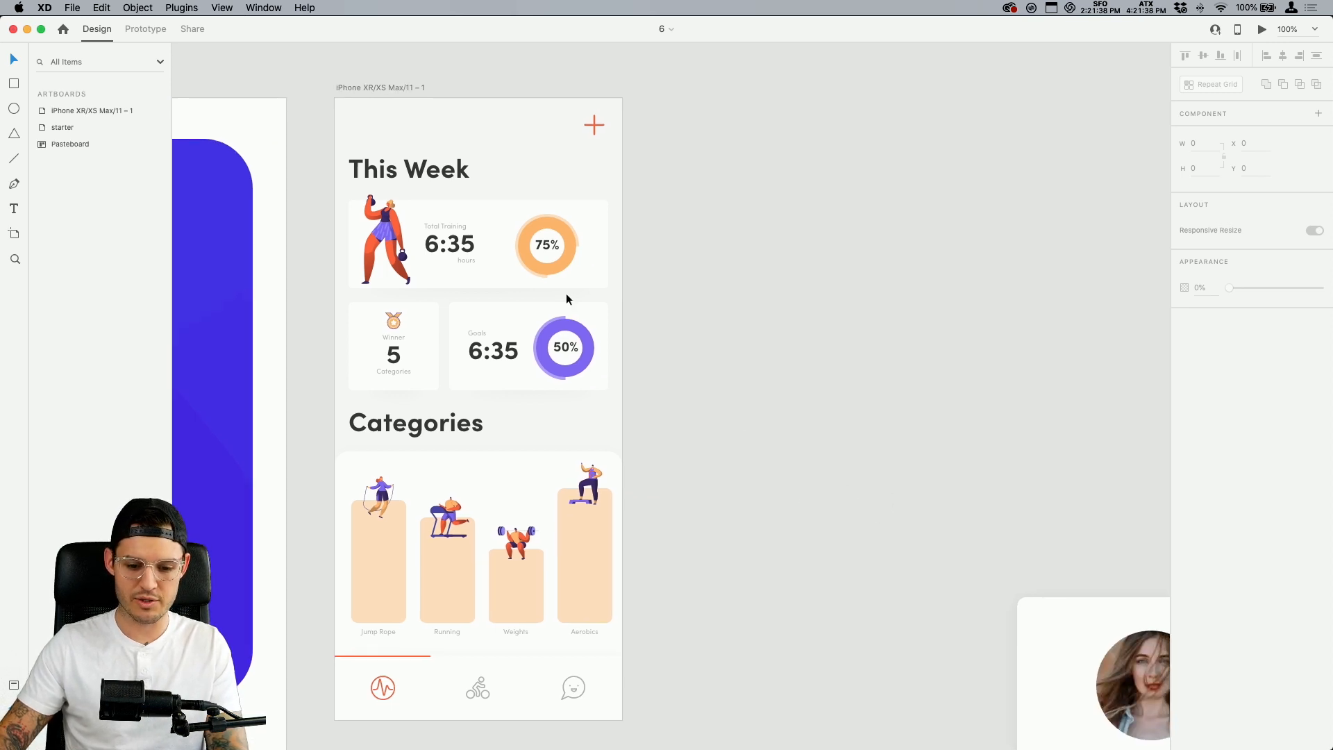
click(561, 261)
drag(560, 261, 562, 249)
click(752, 230)
key(super+s)
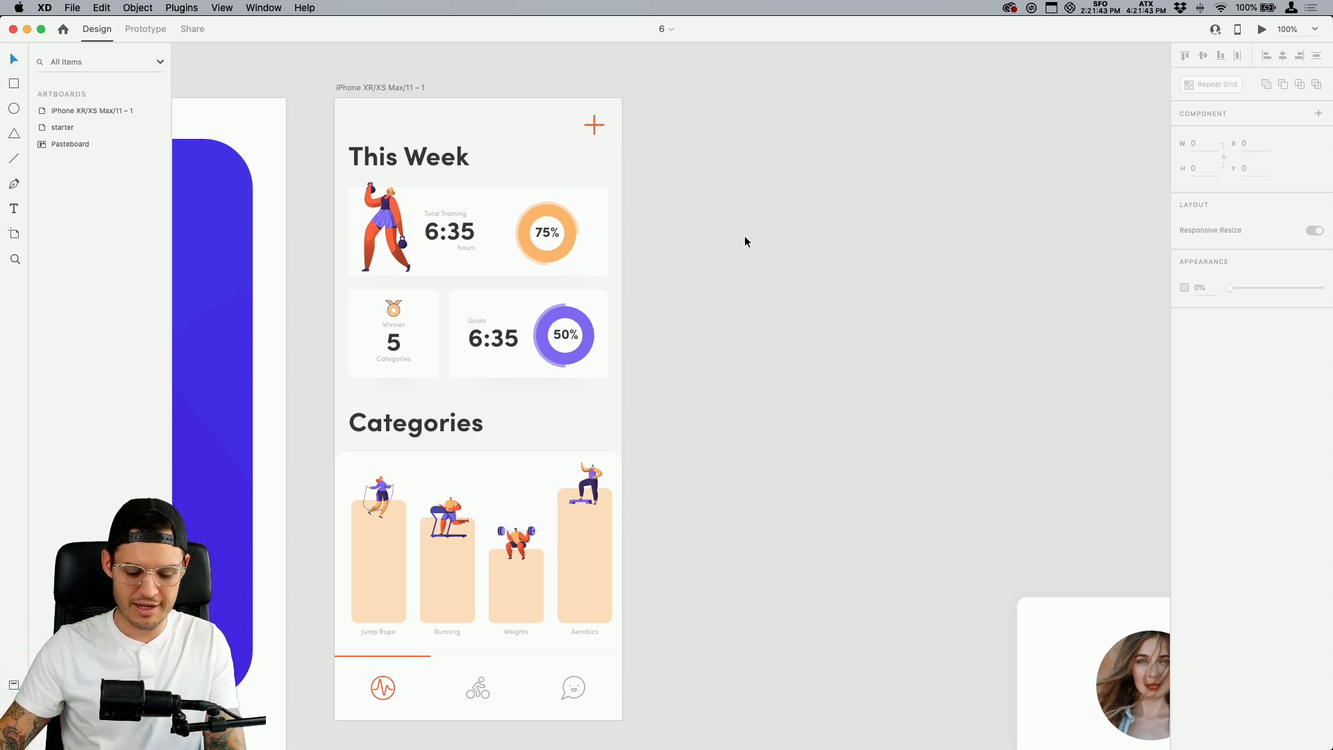
Move the My Profile card on the pasteboard up and farther right to clear space beside the weekly stats artboard
drag(750, 290, 612, 84)
key(super+minus)
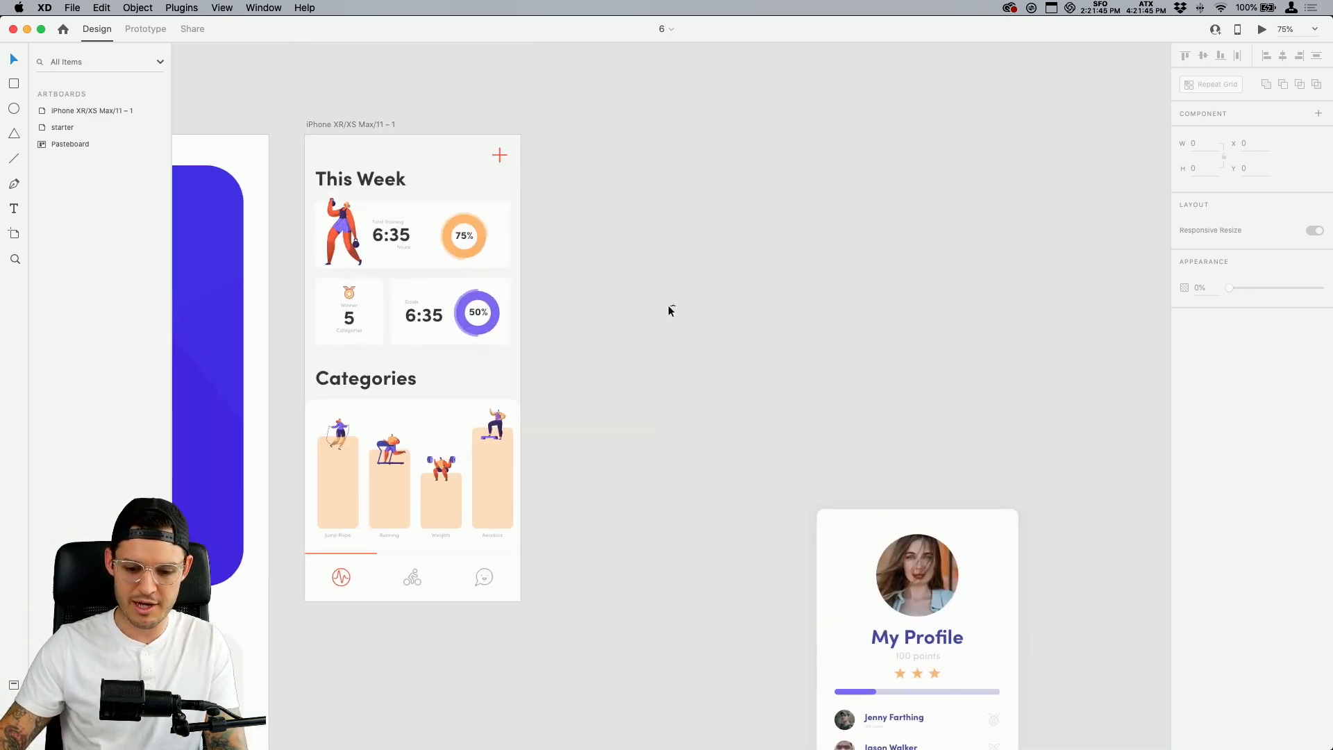
drag(865, 434, 990, 258)
click(588, 135)
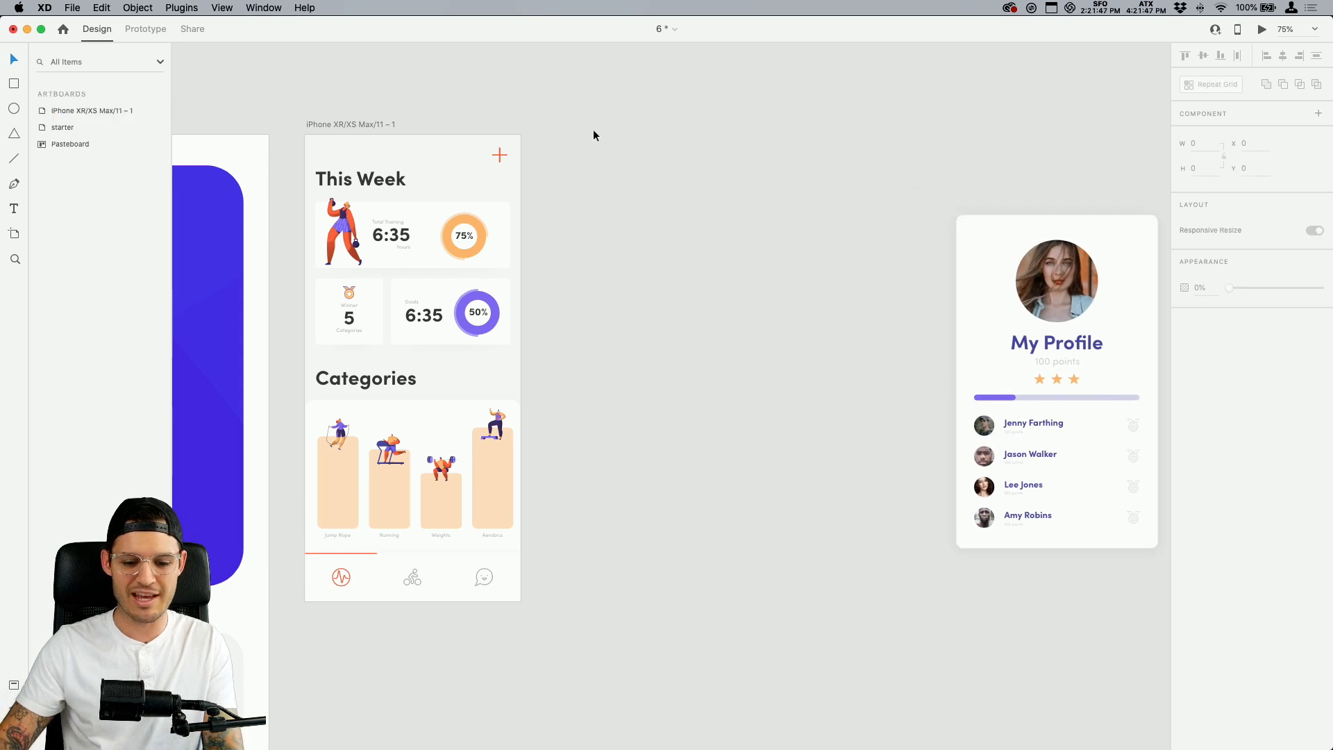
key(super+plus)
key(super+minus)
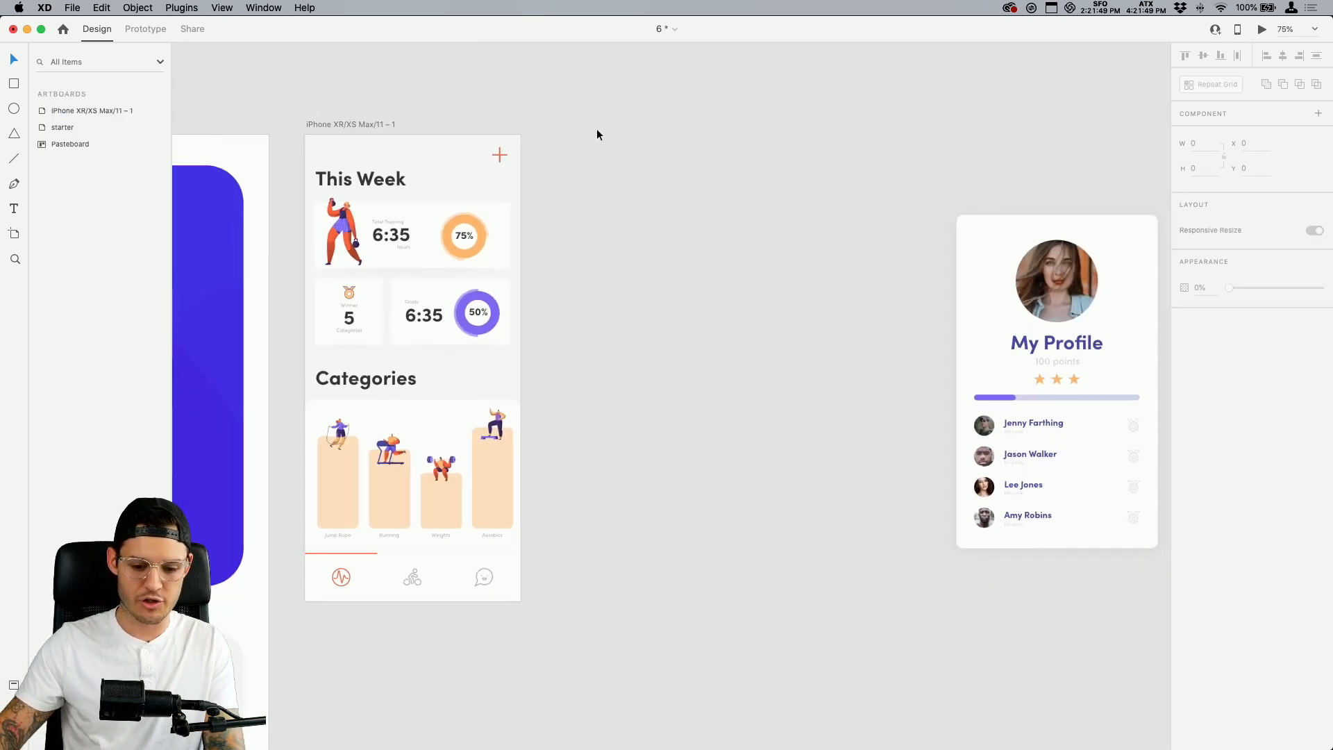
Try duplicating the weekly stats artboard beside the original and remove the copy
drag(359, 124, 609, 149)
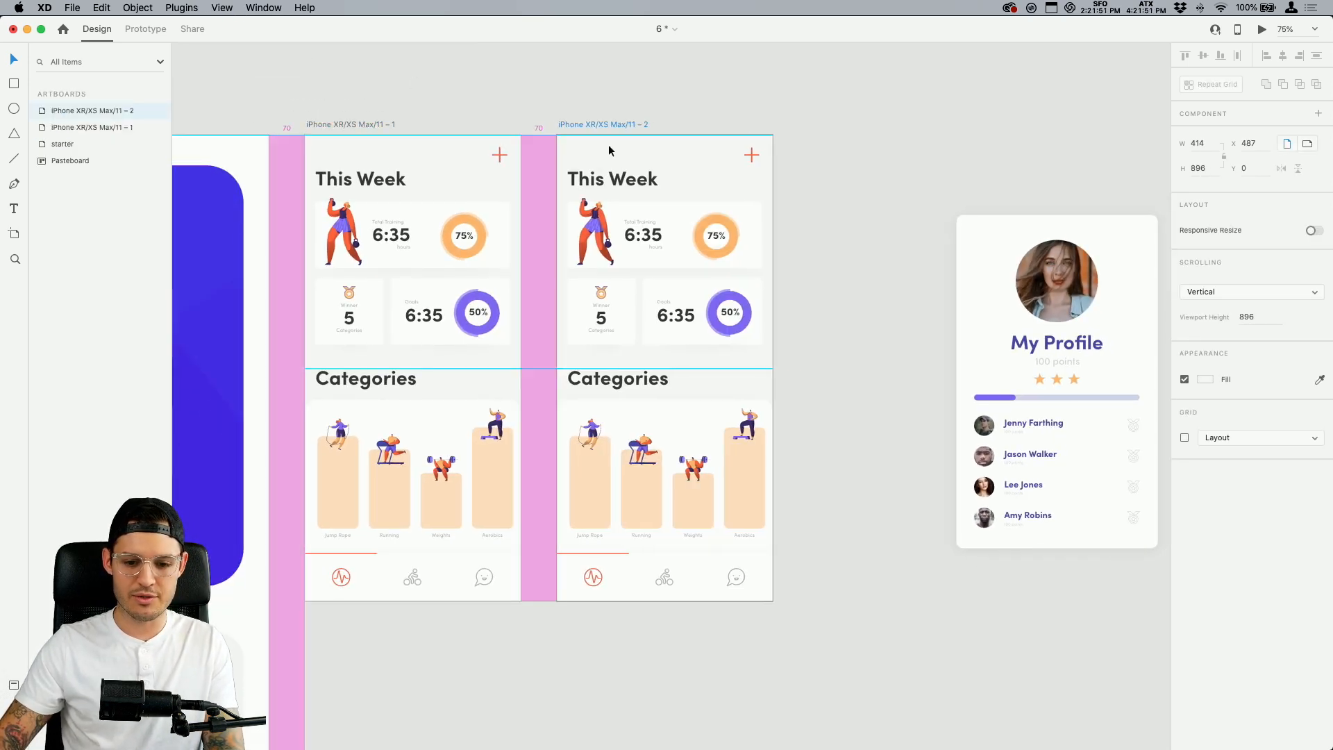
key(super+z)
key(super+z)
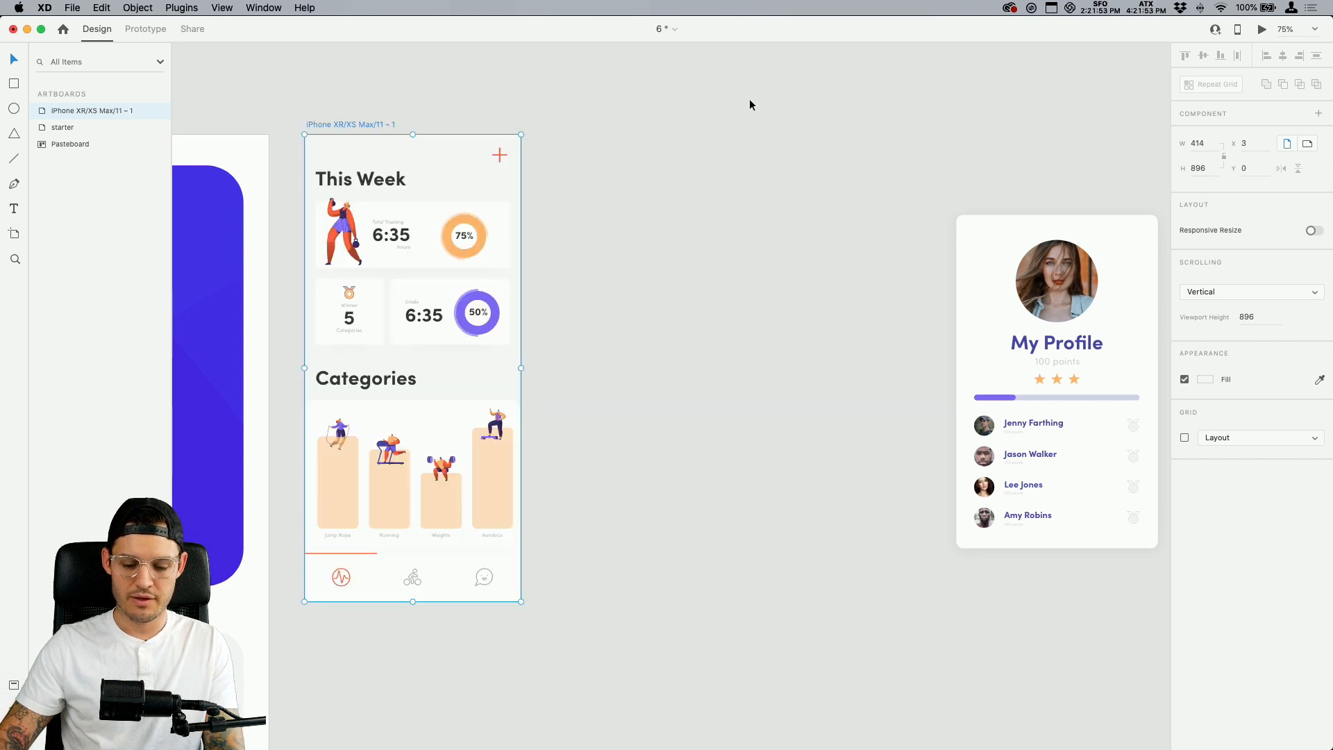
key(super+d)
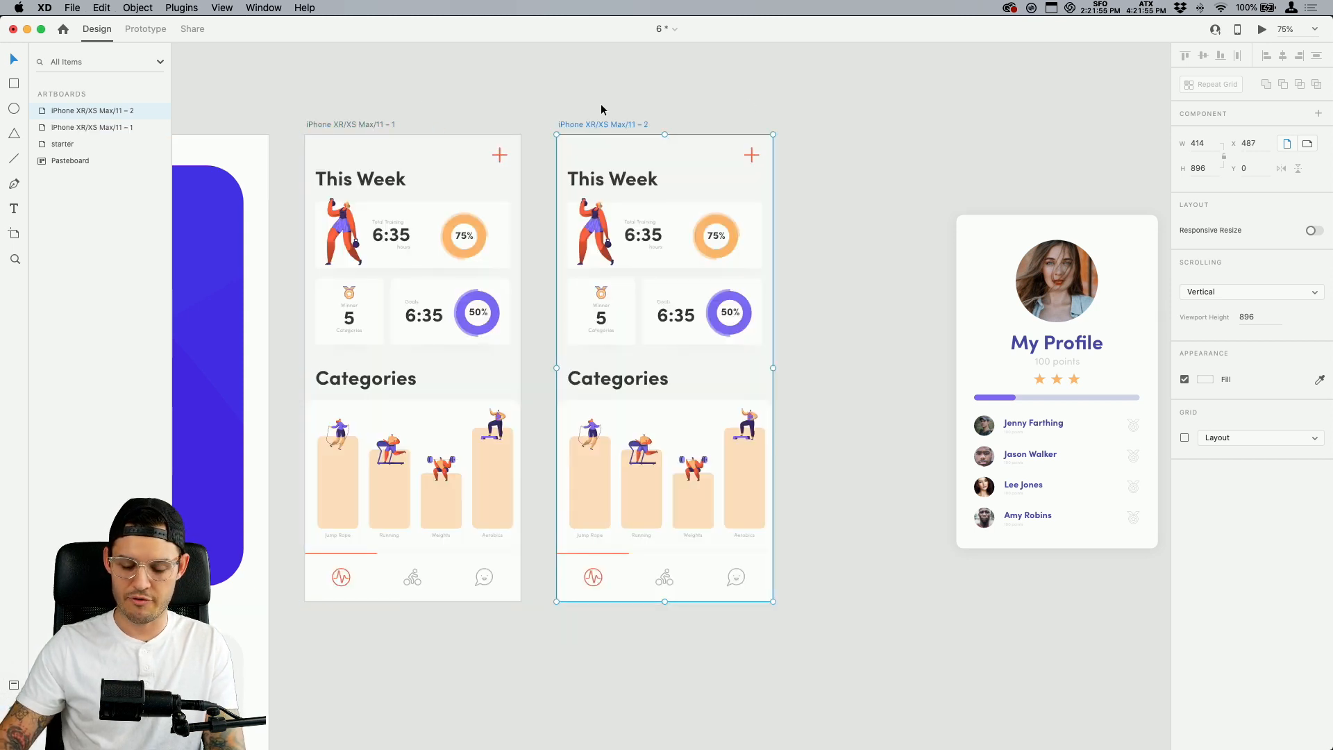
click(830, 207)
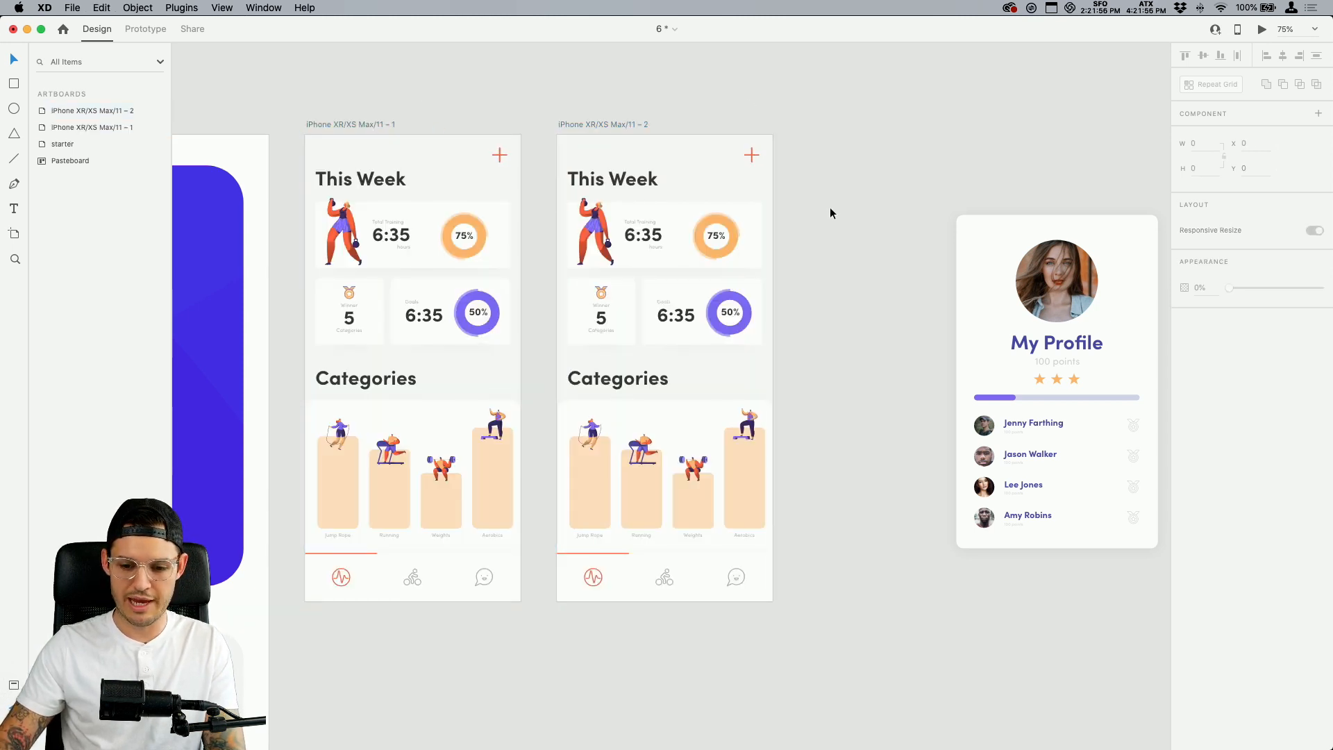
click(591, 123)
key(BackSpace)
Group the This Week and Categories sections together and send the group to the back, behind the navigation bar
drag(577, 209, 359, 509)
key(super+g)
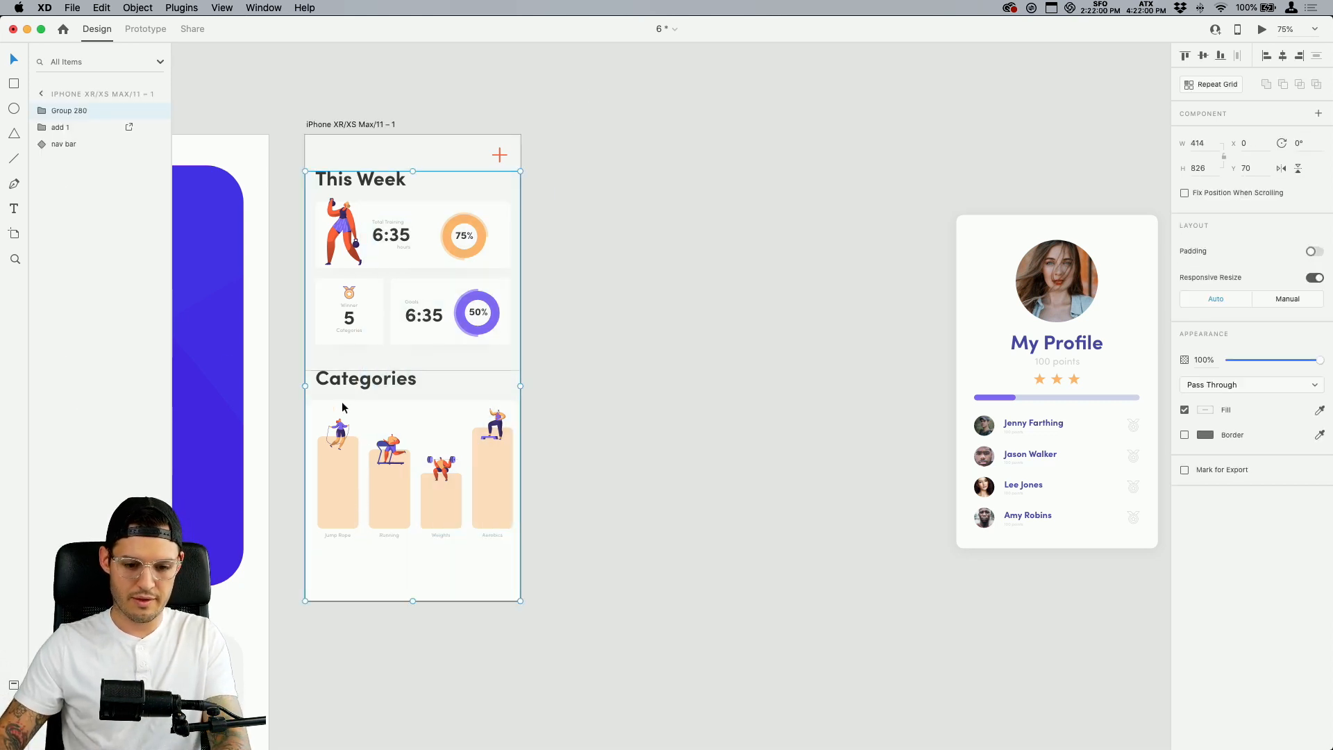
double_click(68, 111)
click(681, 184)
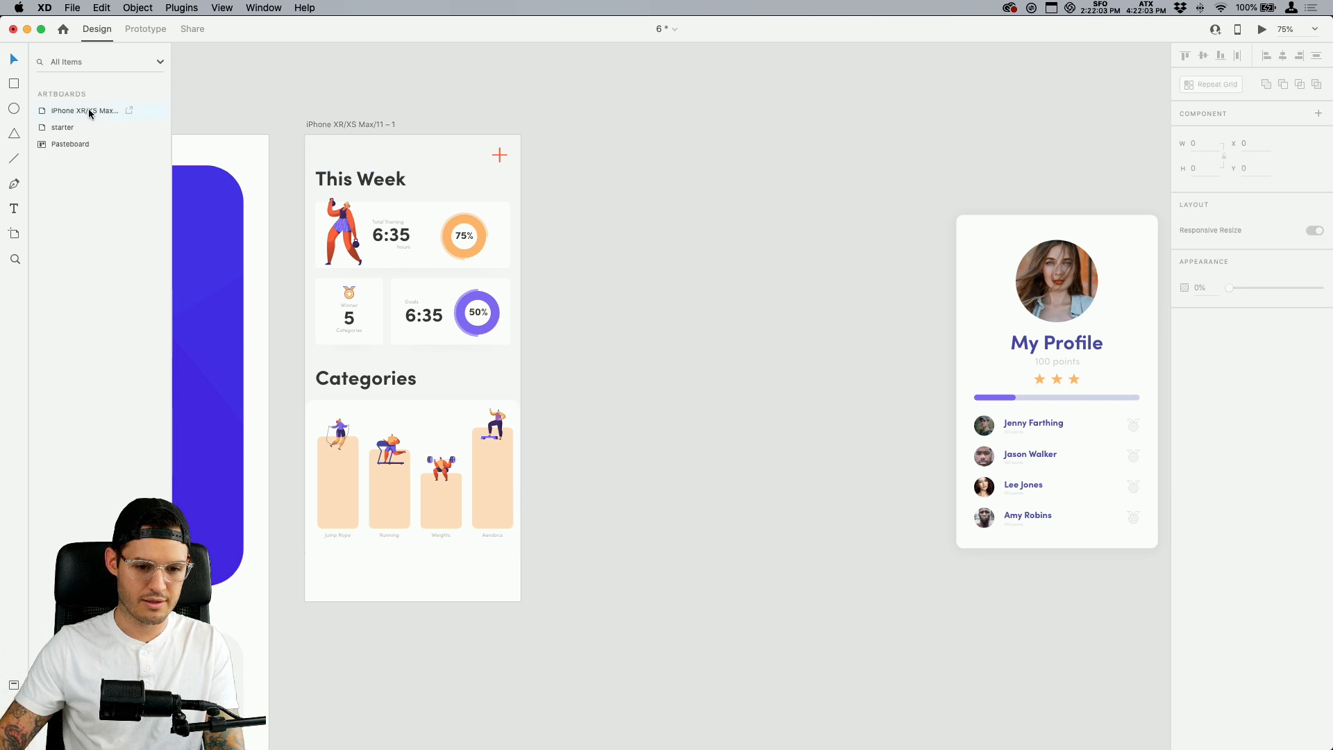
click(323, 224)
key(super+shift+bracketleft)
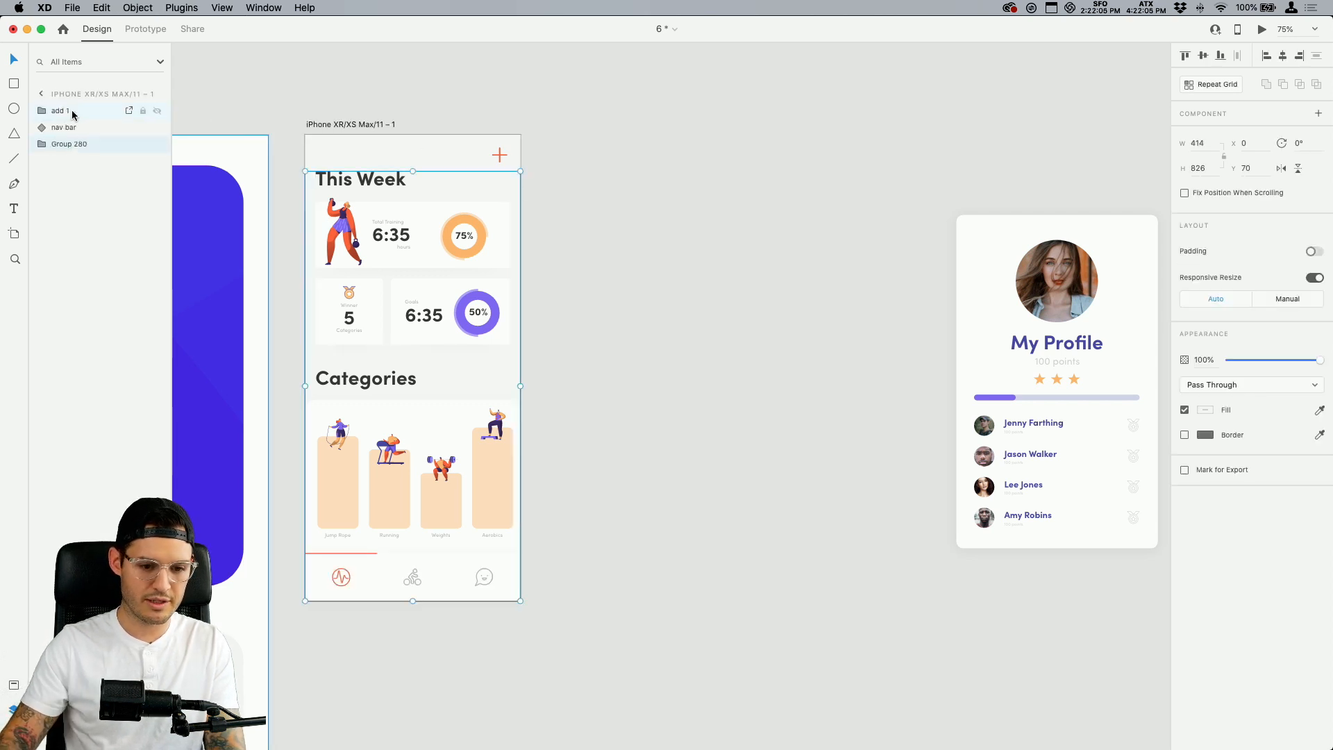
Rename the group holding the This Week and Categories sections as "stats"
double_click(62, 144)
text(st)
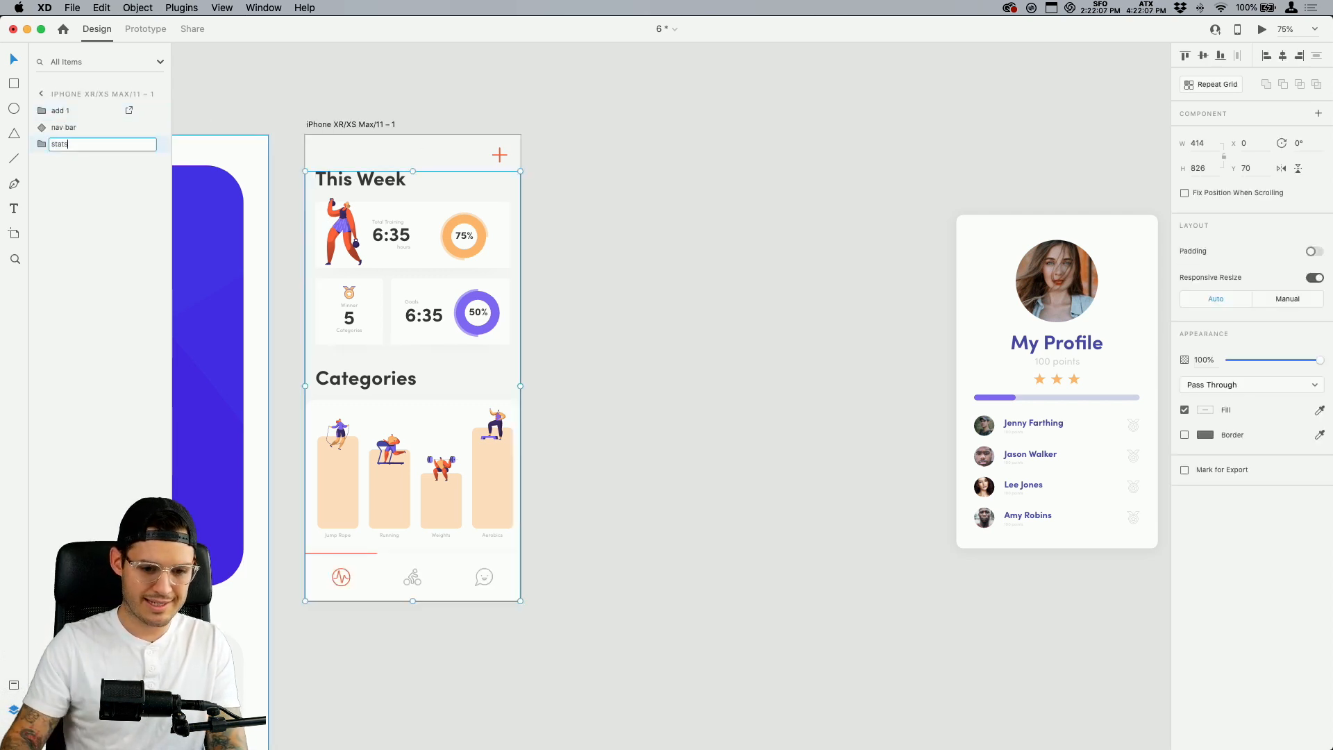
text(ats)
key(Return)
Move the My Profile card from the pasteboard onto the weekly stats artboard, over the stats group
click(1098, 301)
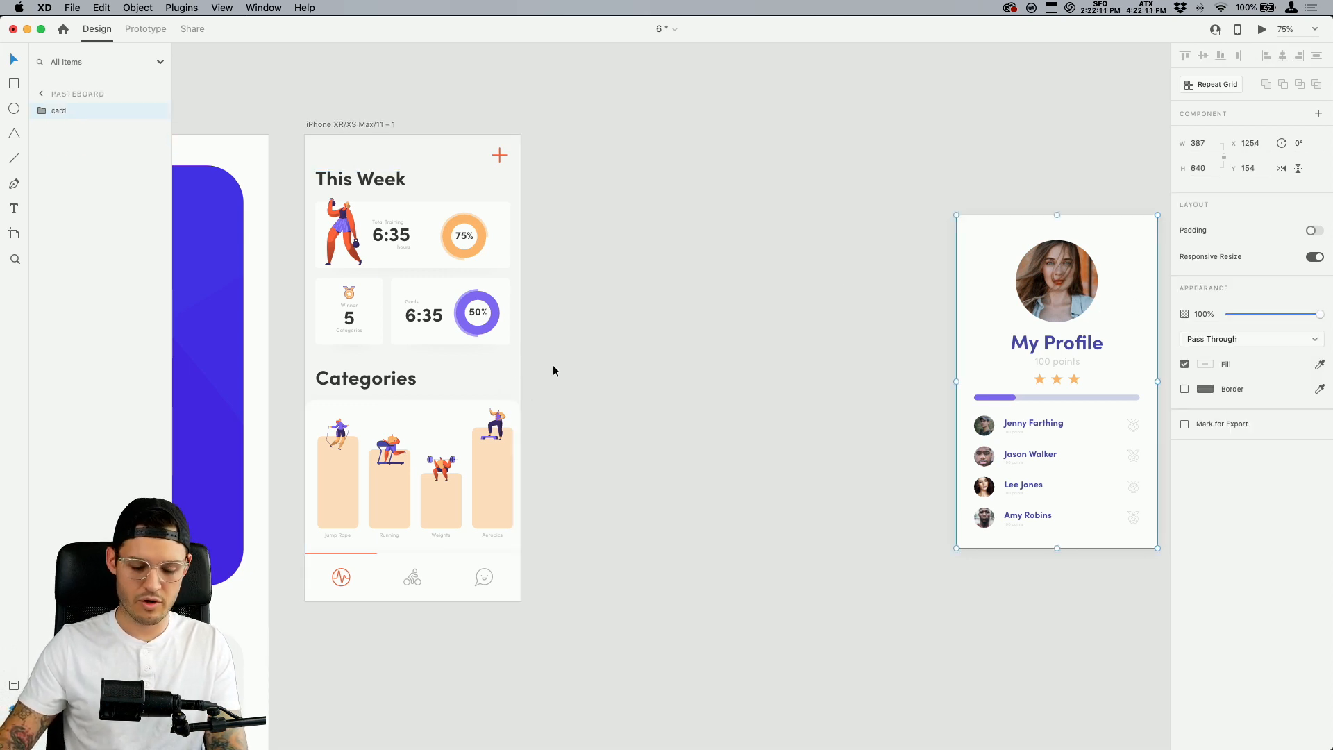
click(444, 327)
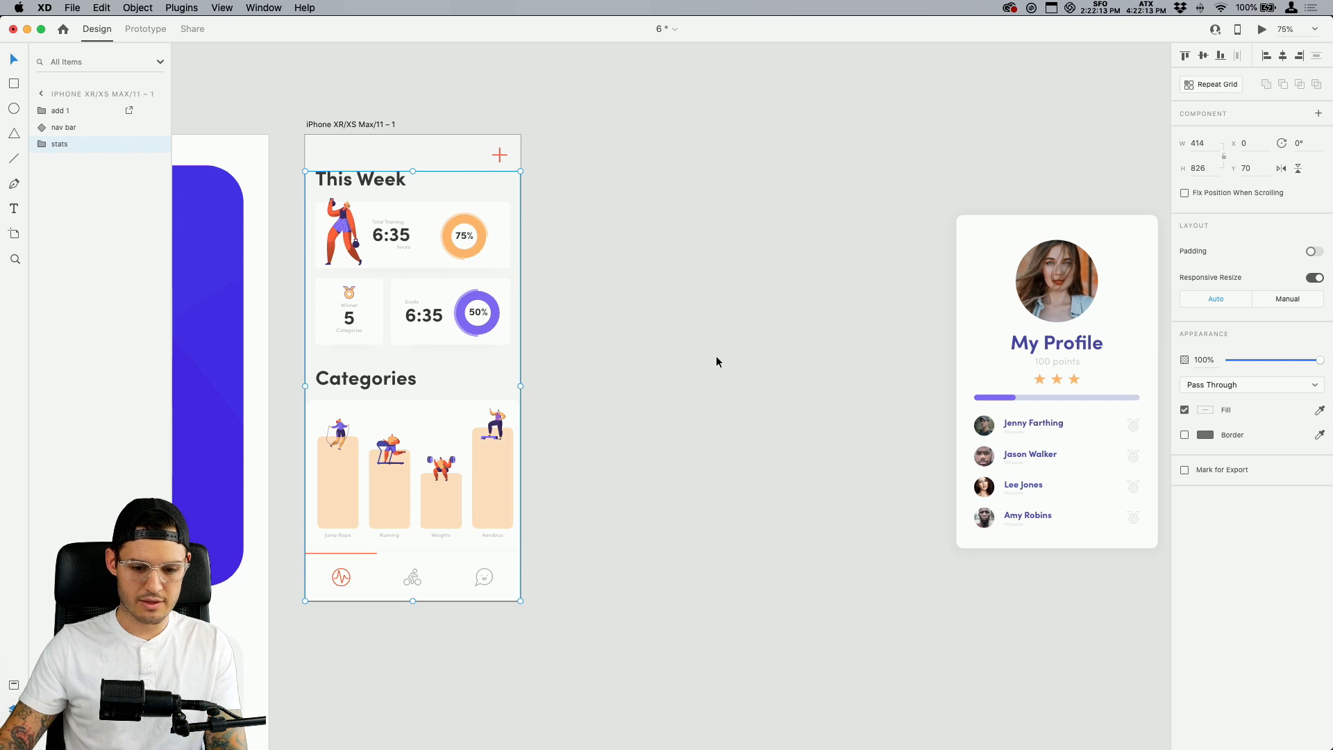
drag(1065, 347, 479, 334)
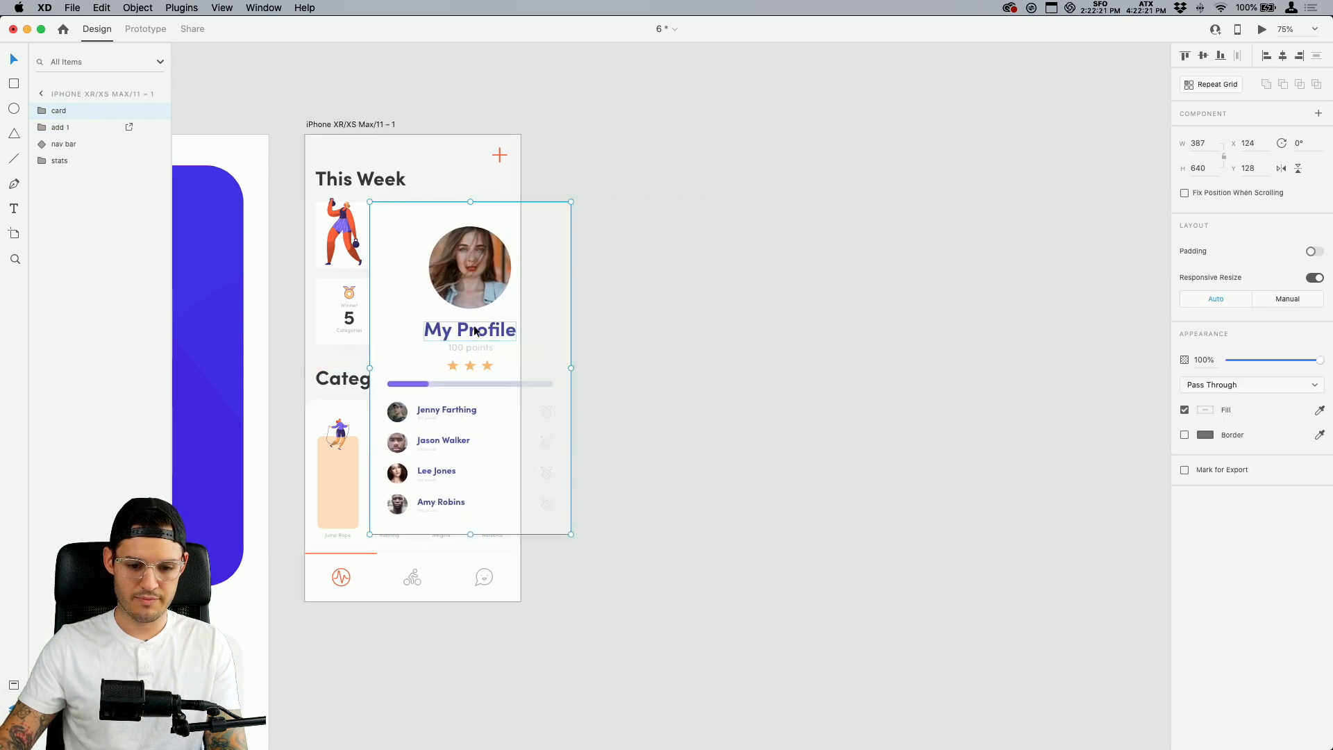
Extend the My Profile card's white background and its list of people down past the artboard's lower edge
double_click(469, 535)
drag(469, 535, 468, 596)
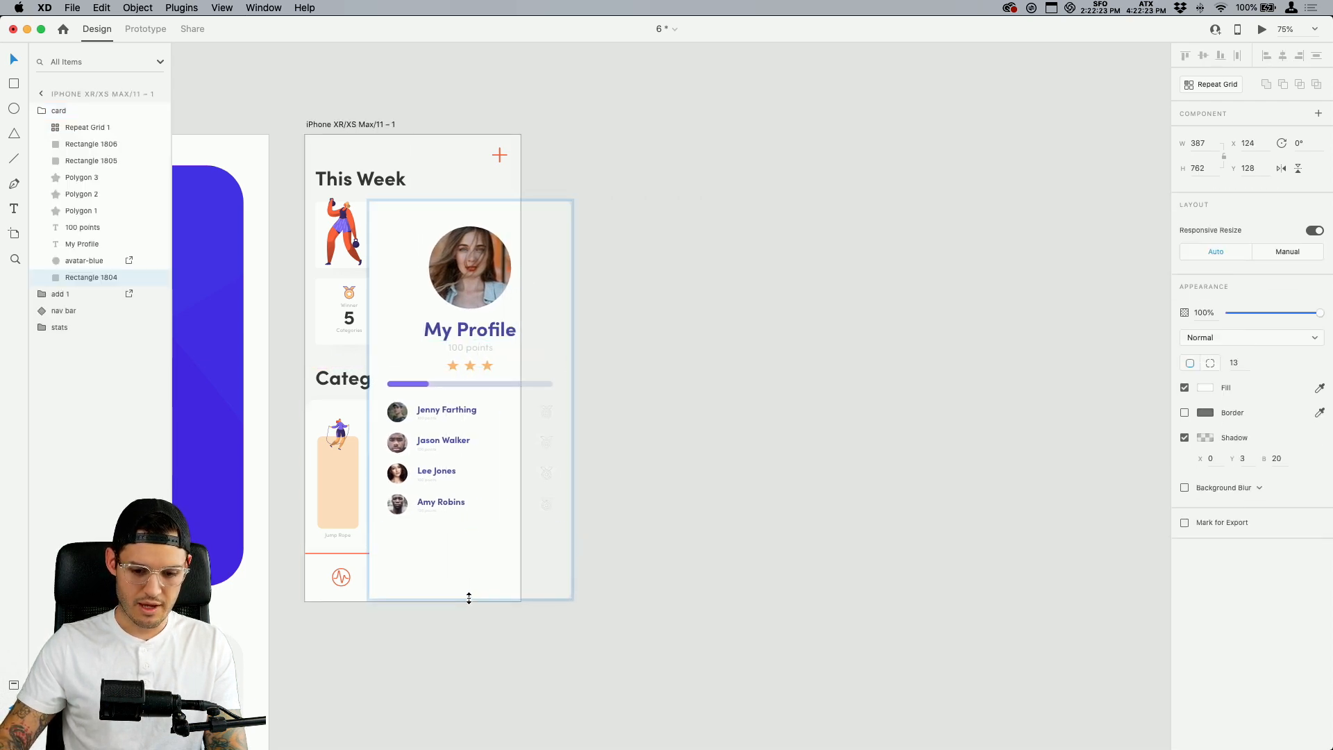
click(441, 506)
drag(468, 521, 468, 616)
click(685, 444)
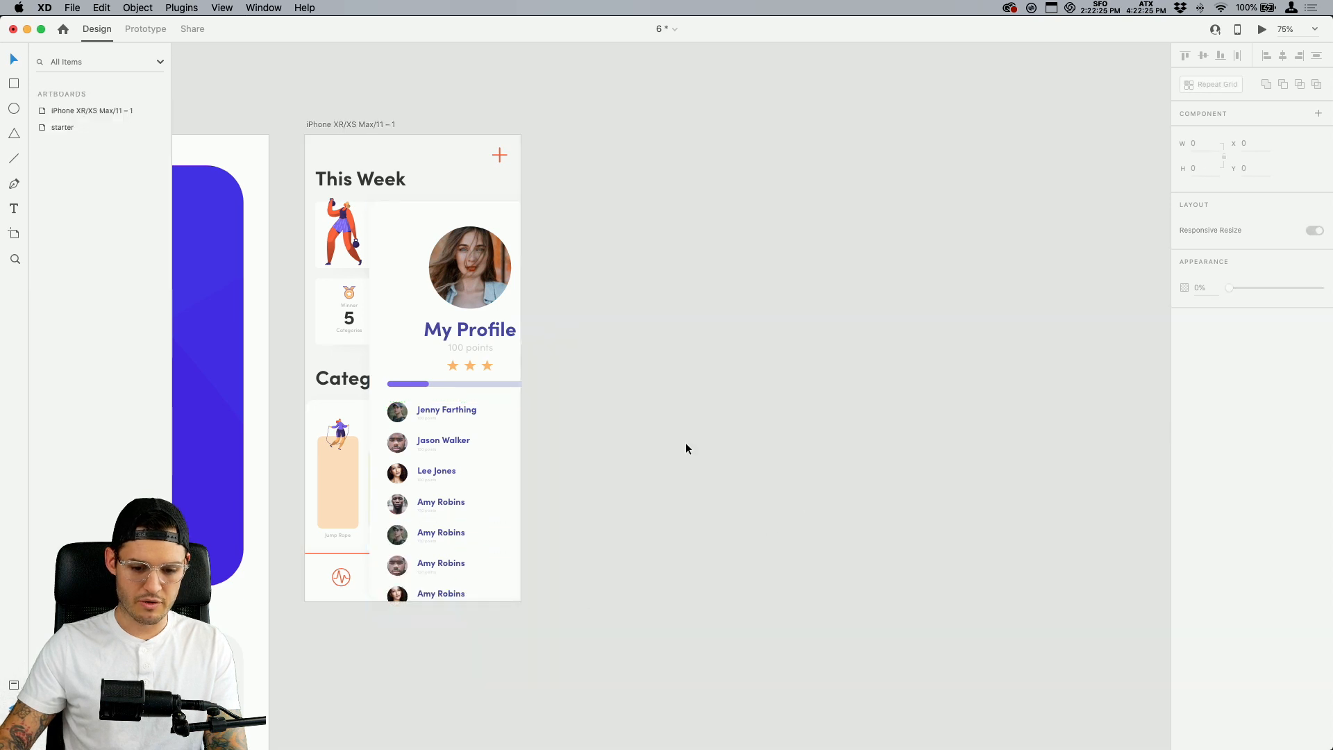
Group the My Profile card together with the stats group on the weekly stats artboard
click(456, 327)
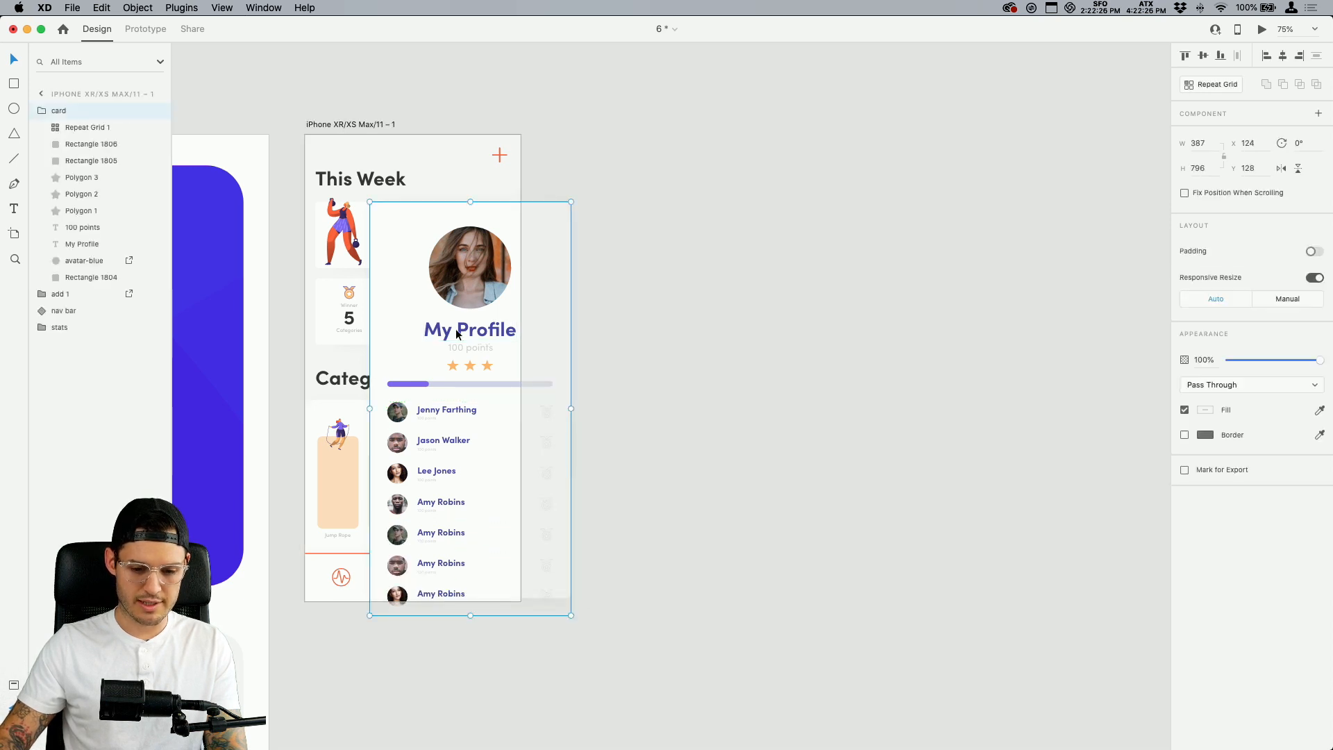
shift+click(353, 316)
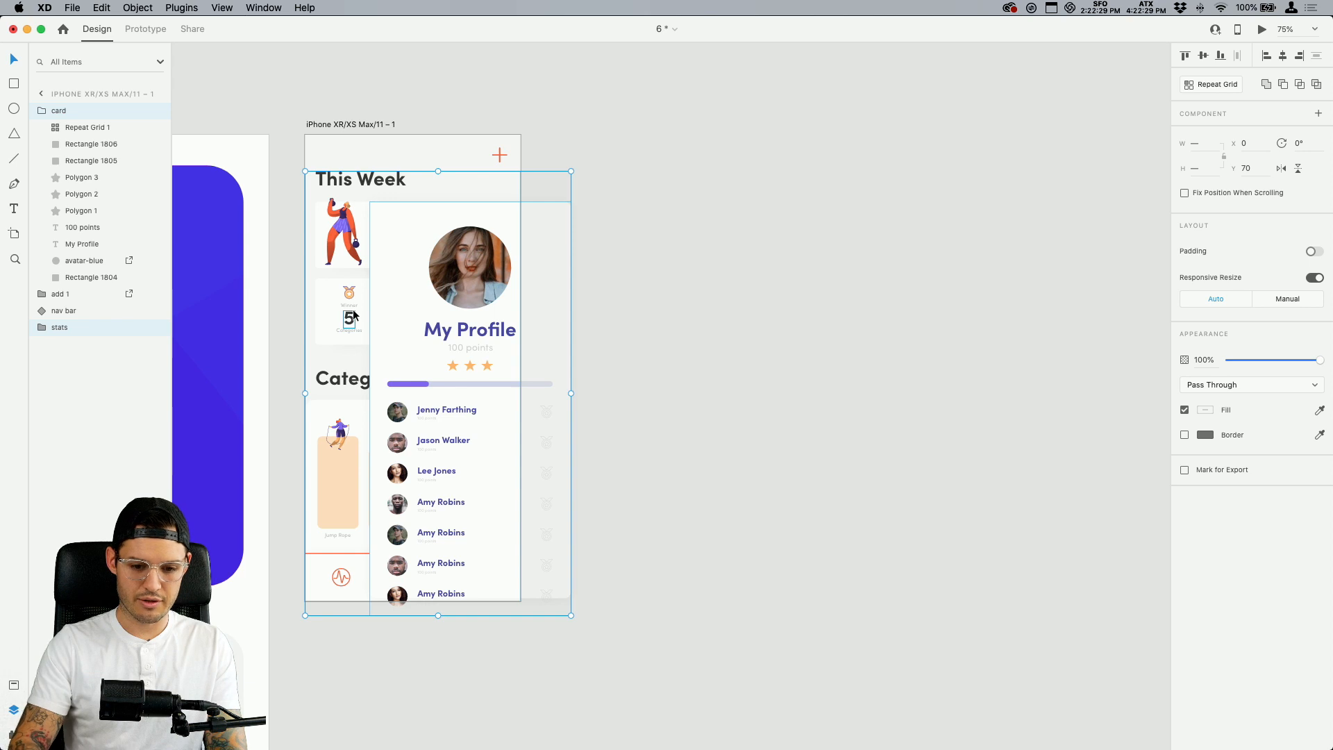
key(super+g)
click(535, 341)
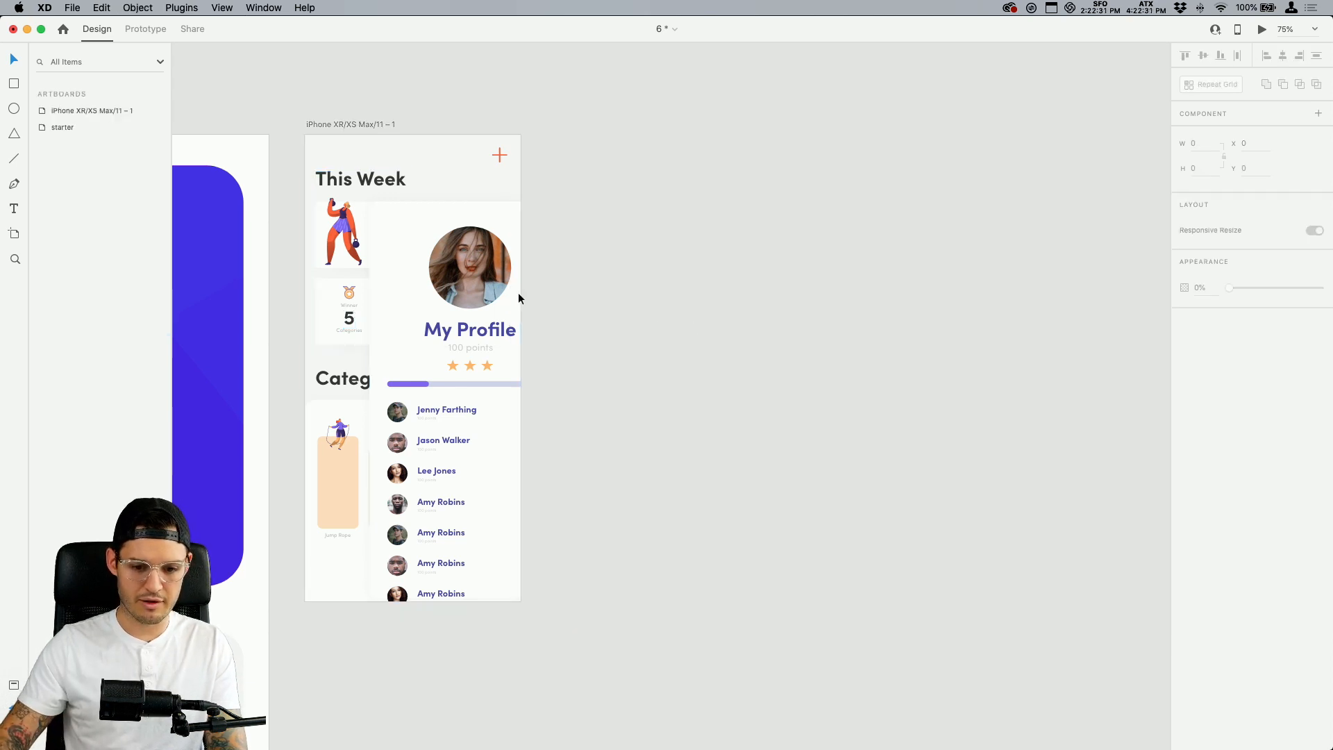
Move the My Profile card inside the combined group to the right, off the artboard and clear of the stats
click(460, 282)
click(460, 282)
drag(420, 293, 619, 293)
click(861, 299)
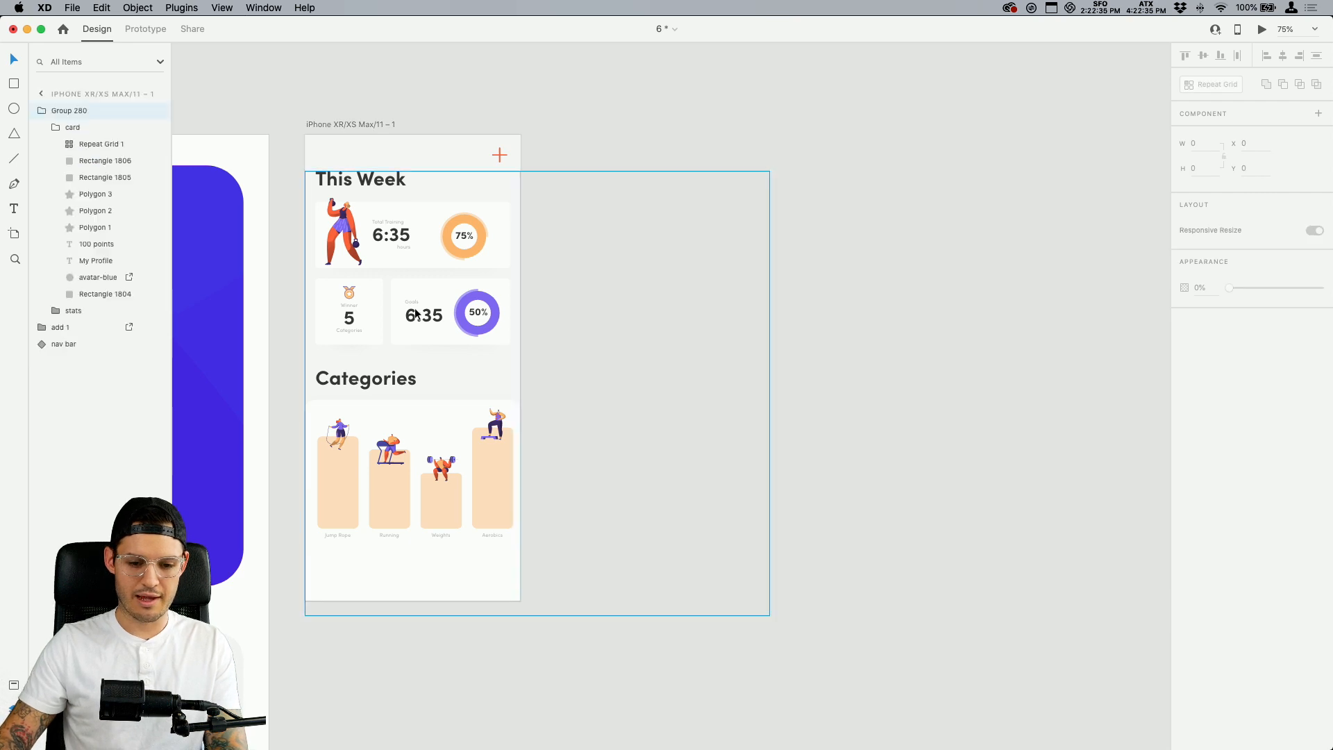
Send the combined card and stats group to the back, behind the navigation bar
click(415, 314)
click(369, 130)
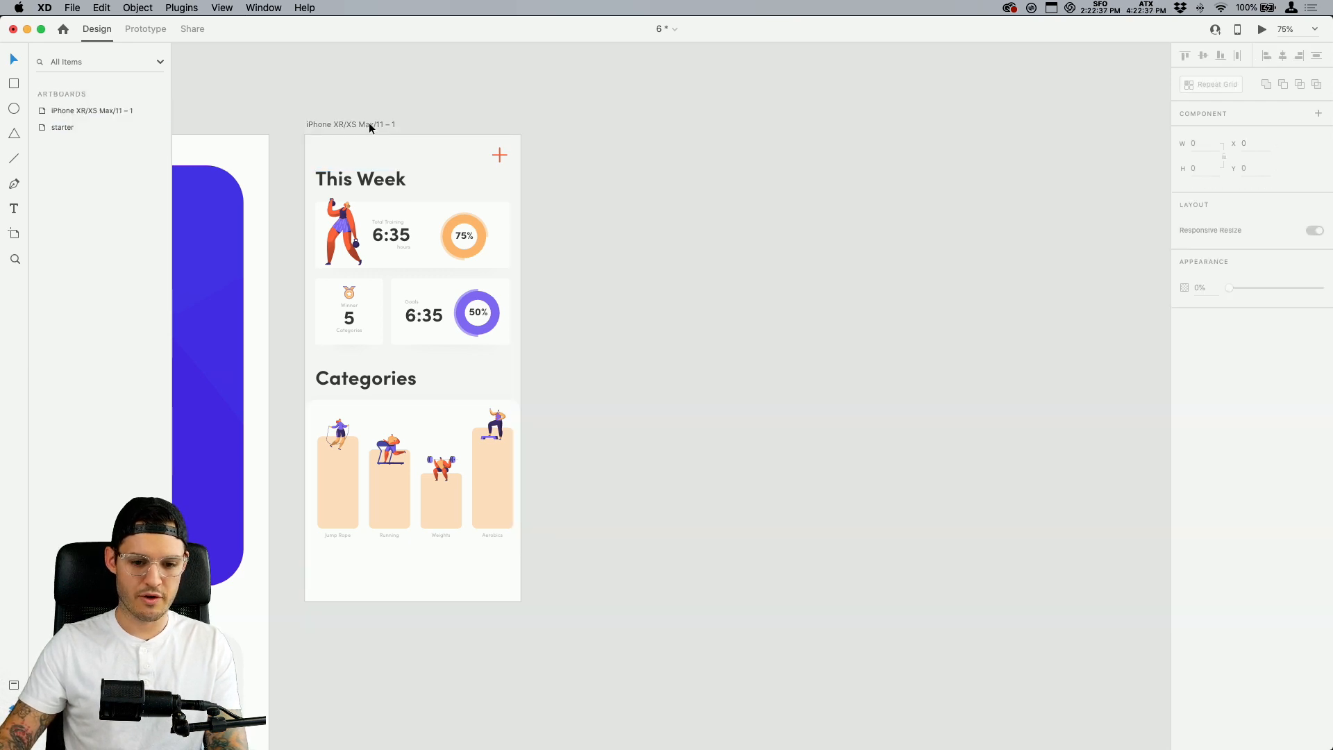
click(369, 123)
click(715, 240)
click(465, 254)
key(super+shift+g)
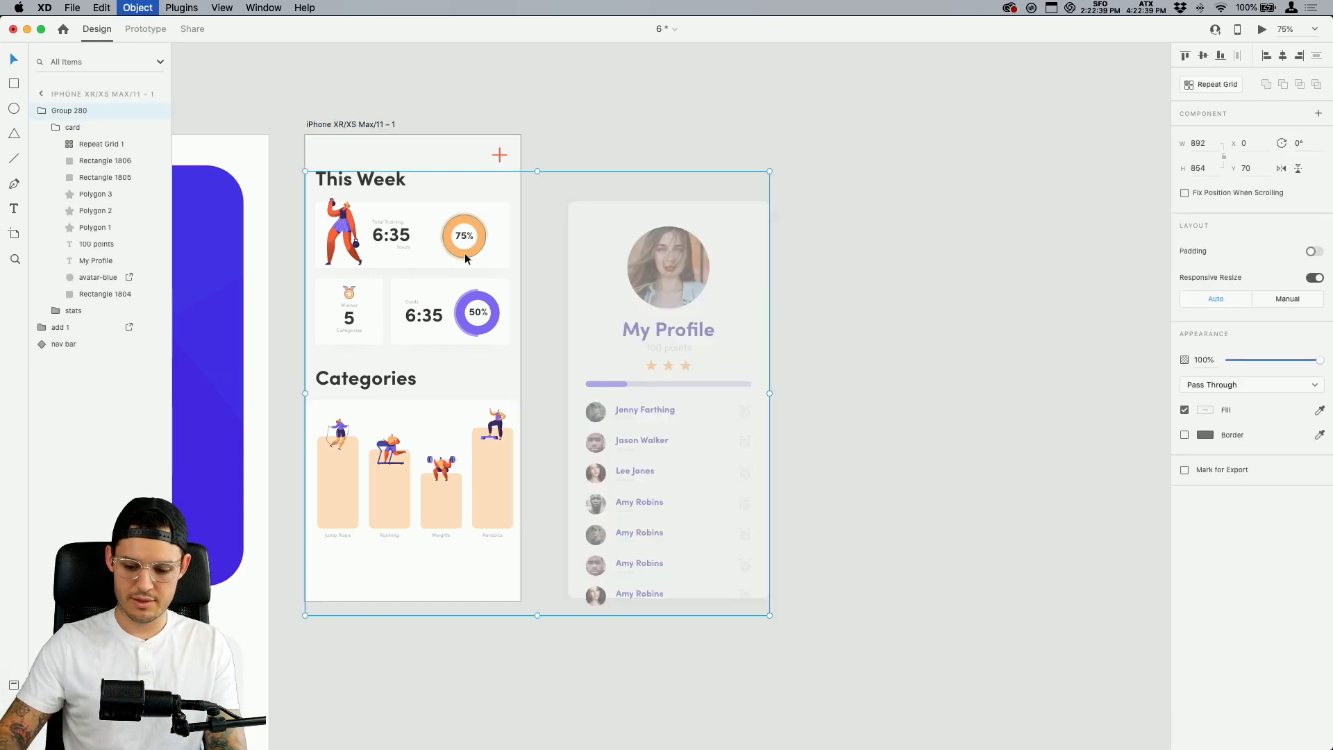
click(635, 176)
Duplicate the weekly stats artboard to its right and slide the copy's combined group left until the My Profile card is on screen
click(361, 127)
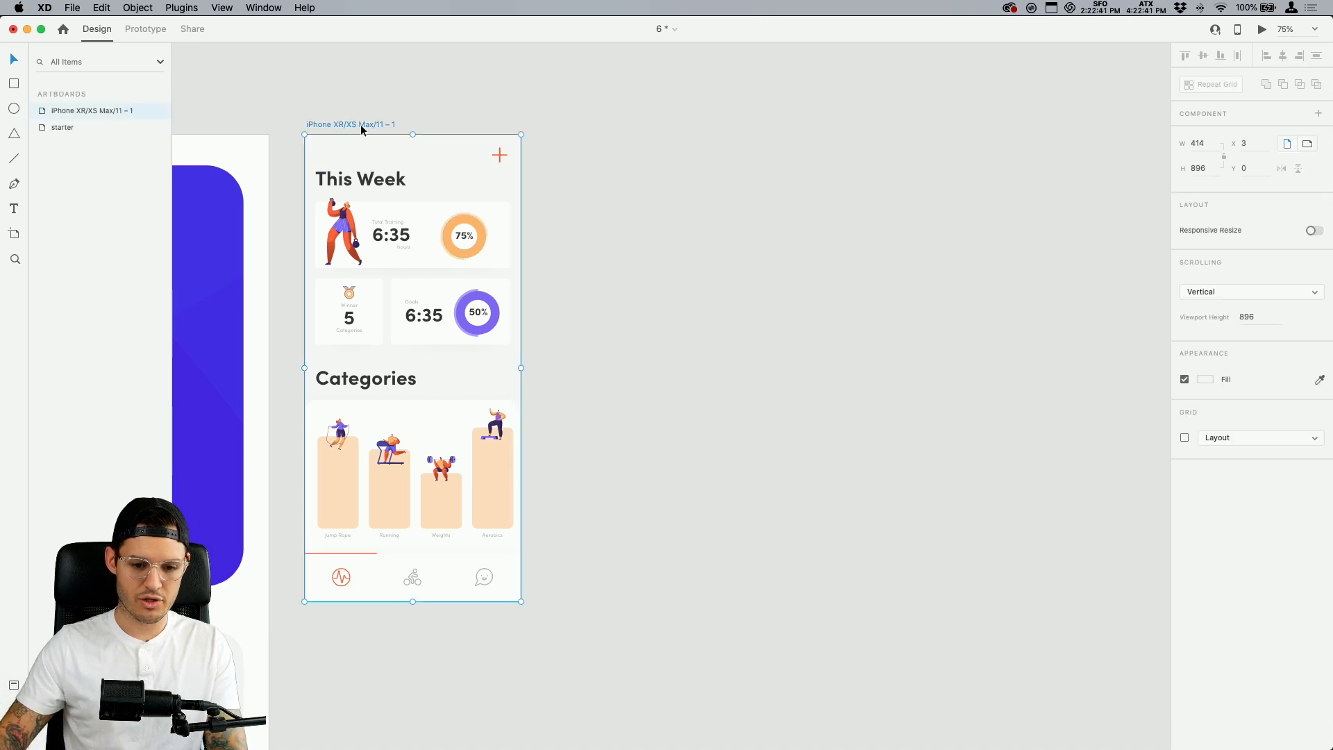
drag(361, 130, 589, 149)
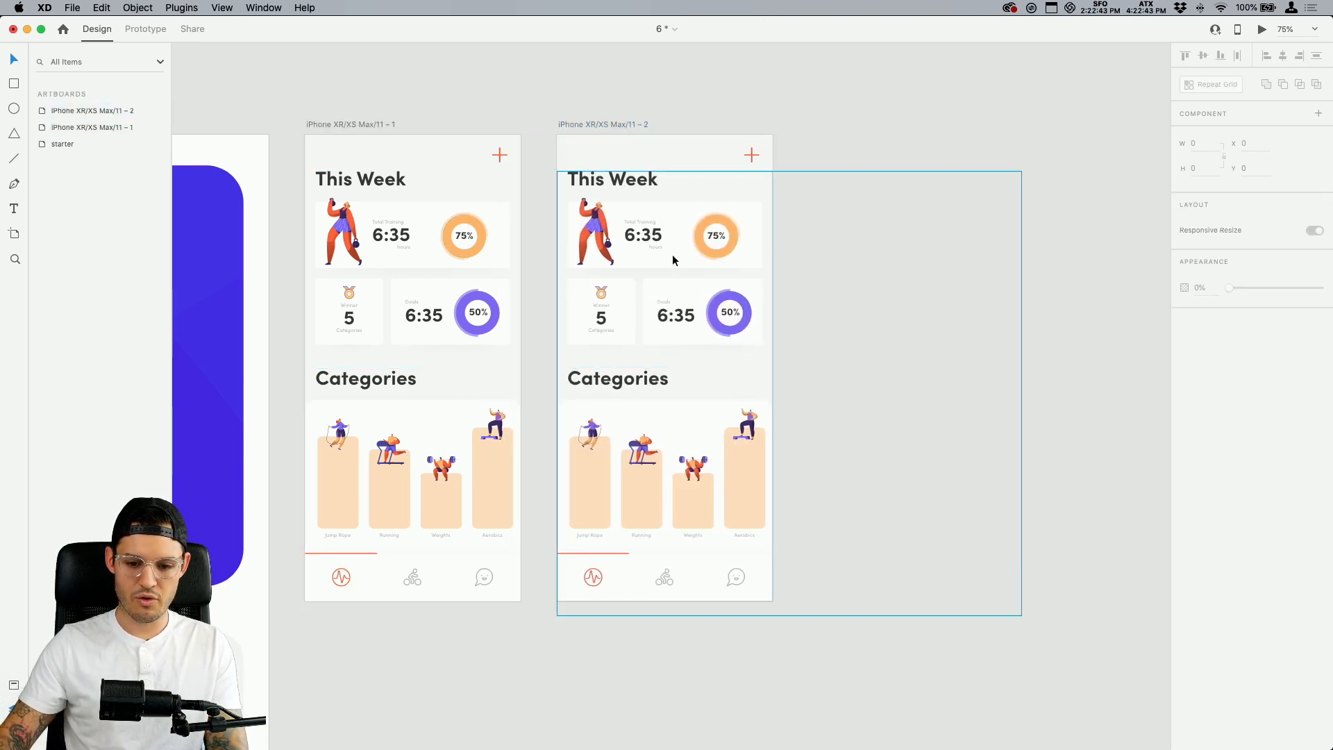
drag(685, 260, 429, 263)
Raise the card within the copy's group to Y 70 and shift the group slightly left to center the card
double_click(680, 306)
drag(676, 306, 678, 281)
click(836, 281)
click(722, 283)
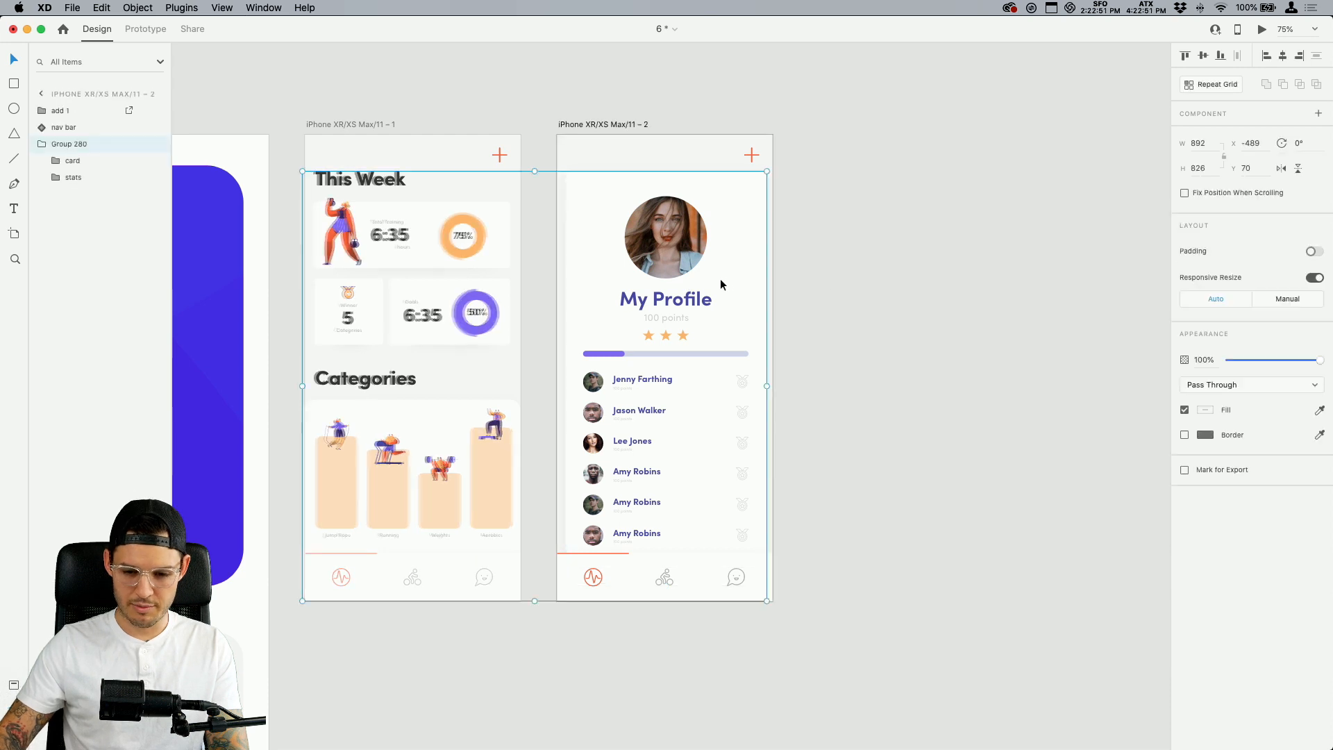
Switch the navigation bar on the My Profile artboard to its excercises state
click(628, 567)
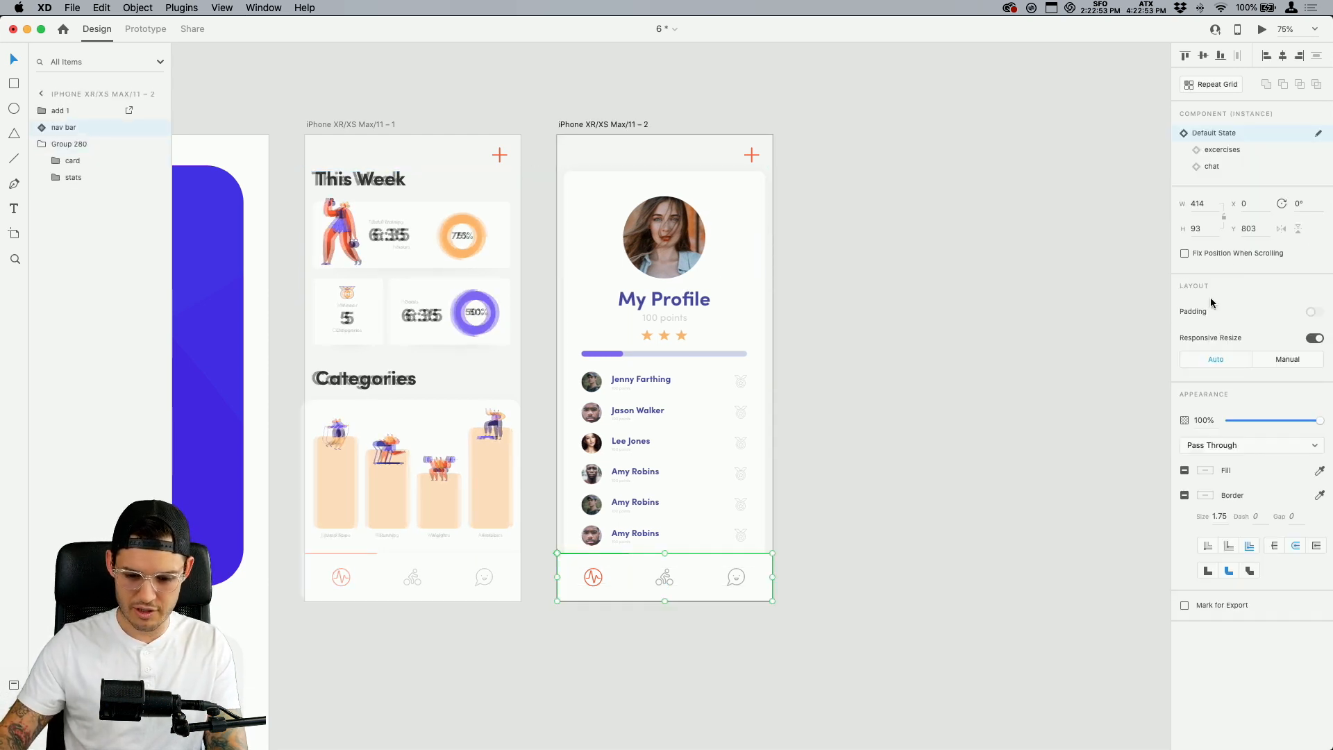
click(1233, 153)
click(887, 312)
Move the My Profile card on the second artboard up to Y 18, near the artboard's top edge
scroll(998, 320, left, 5)
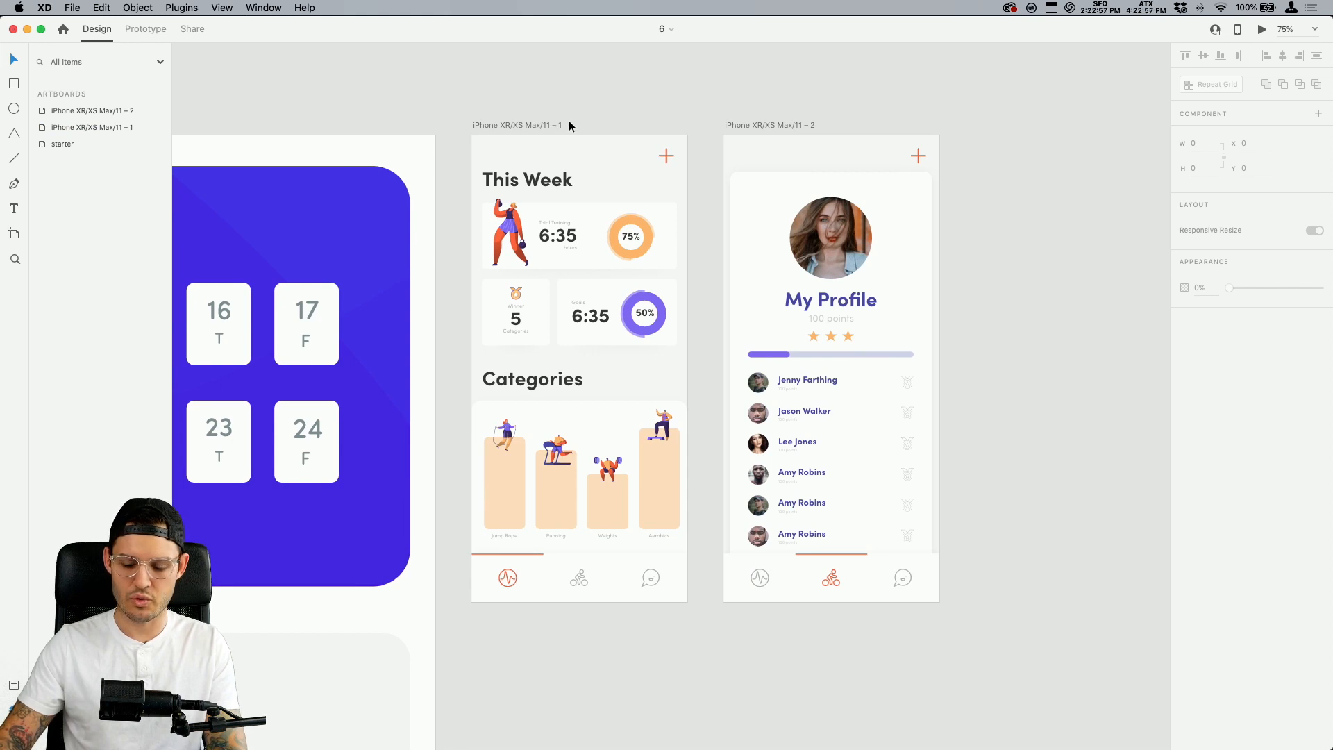
click(825, 204)
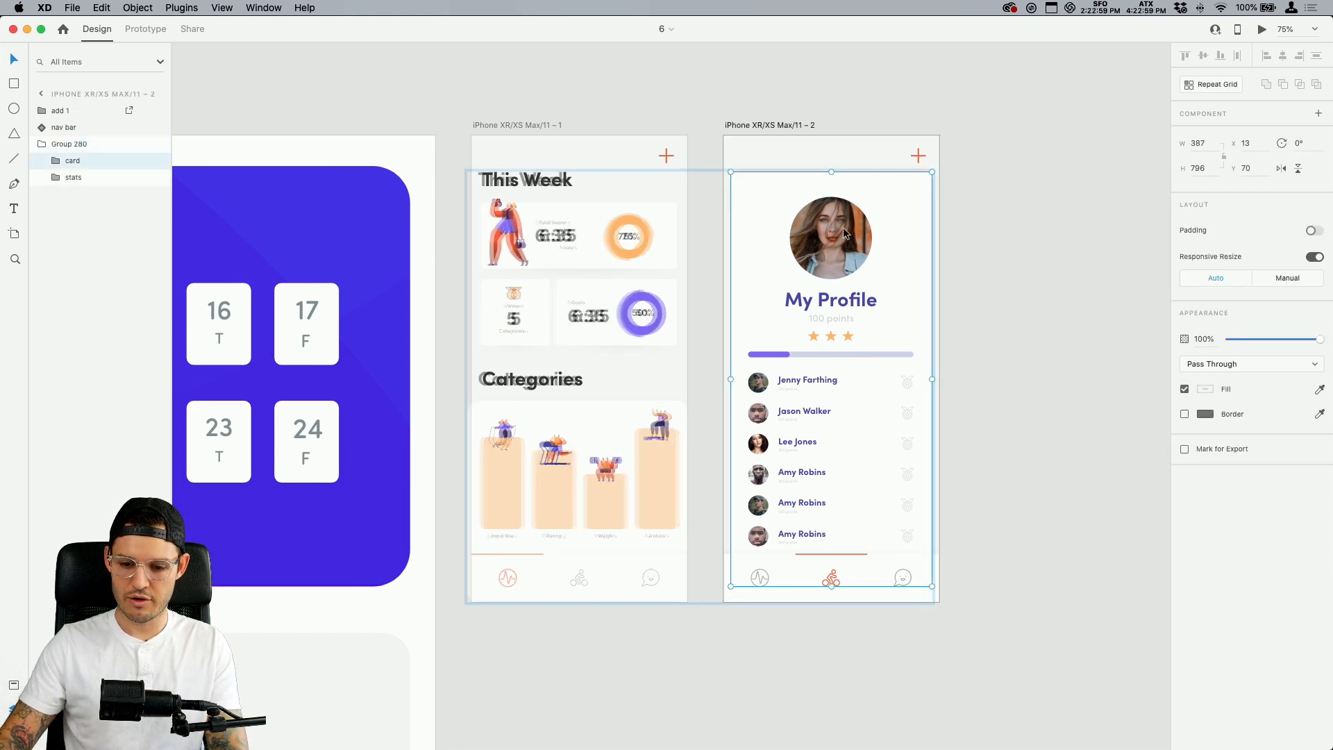
drag(844, 233, 846, 206)
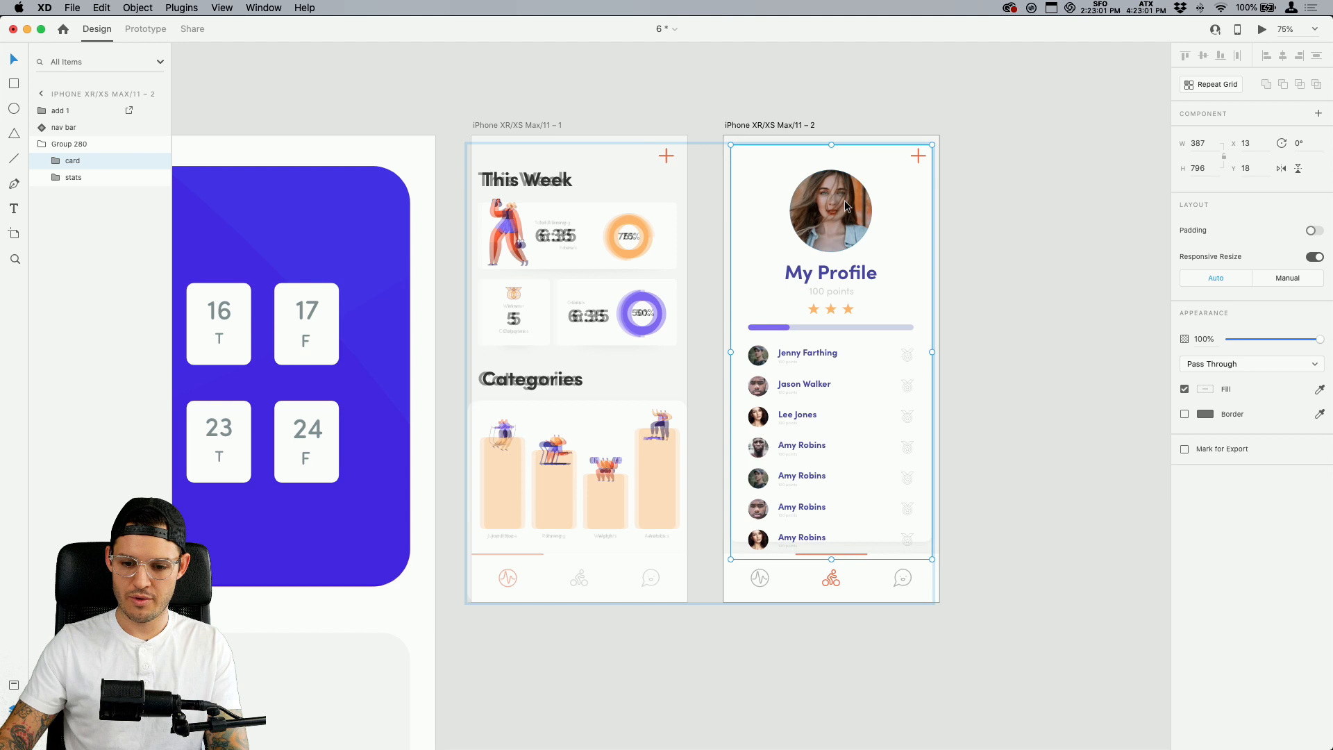
In prototyping mode, link the combined group on the weekly stats artboard to the My Profile artboard
click(550, 126)
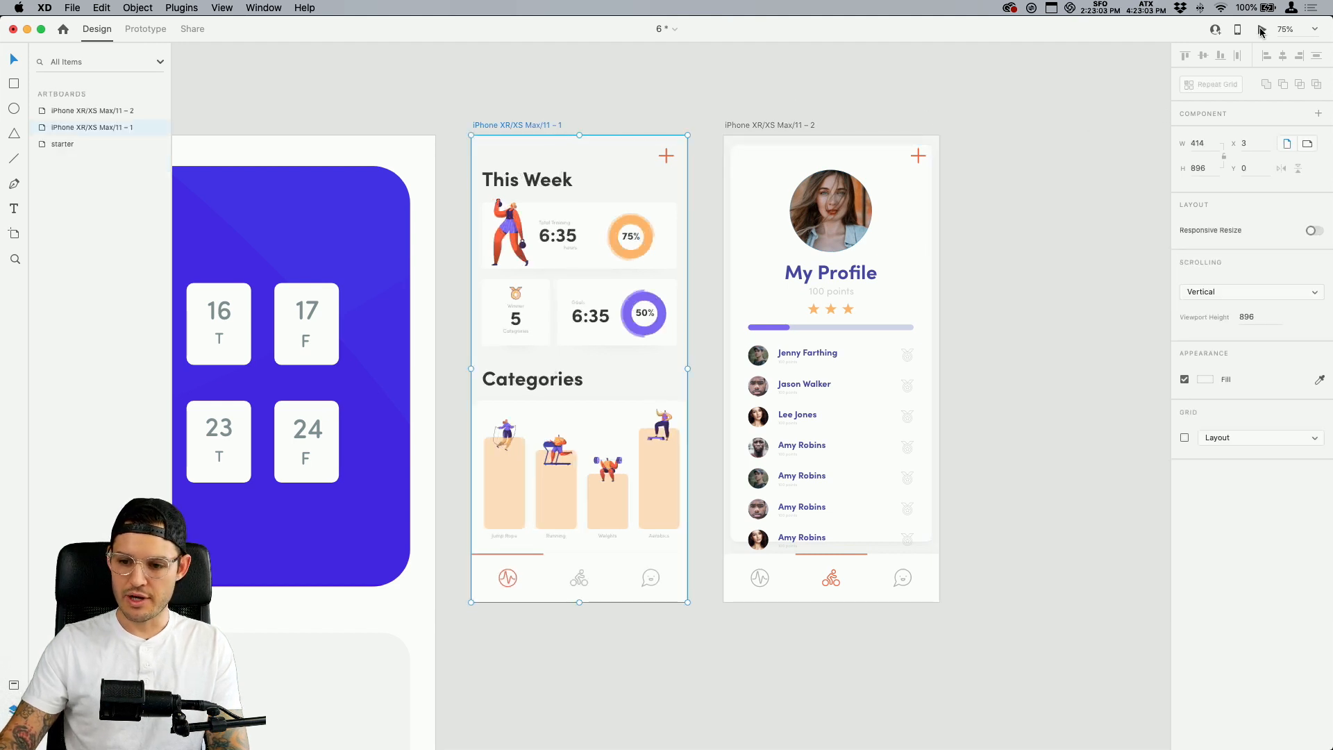
click(582, 581)
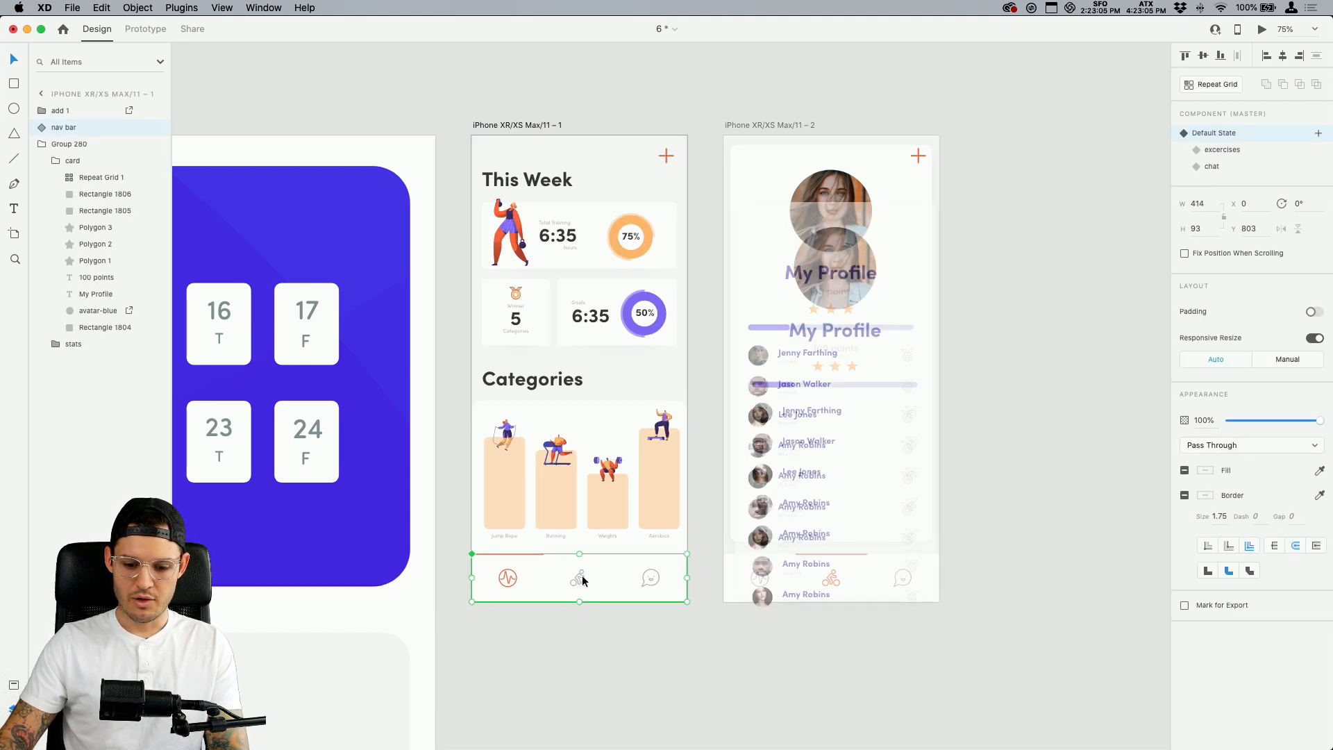
click(146, 29)
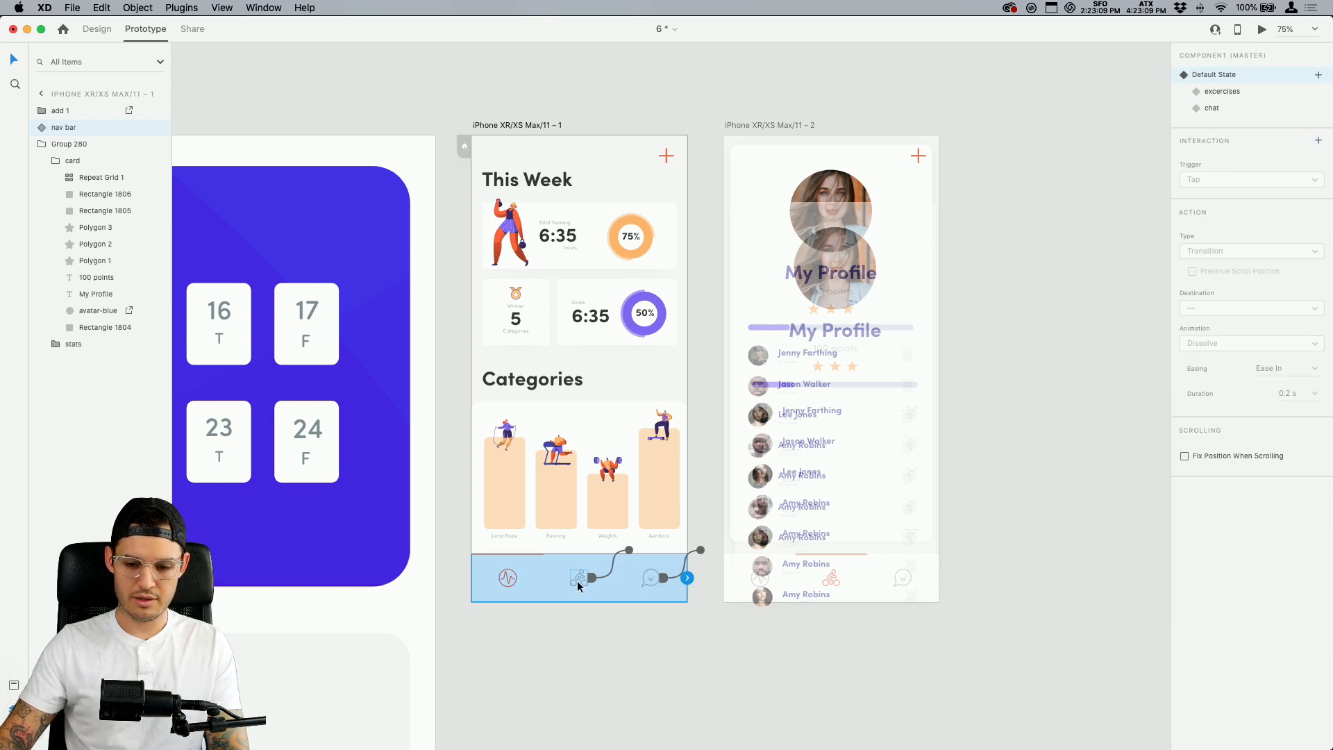
click(589, 651)
click(586, 229)
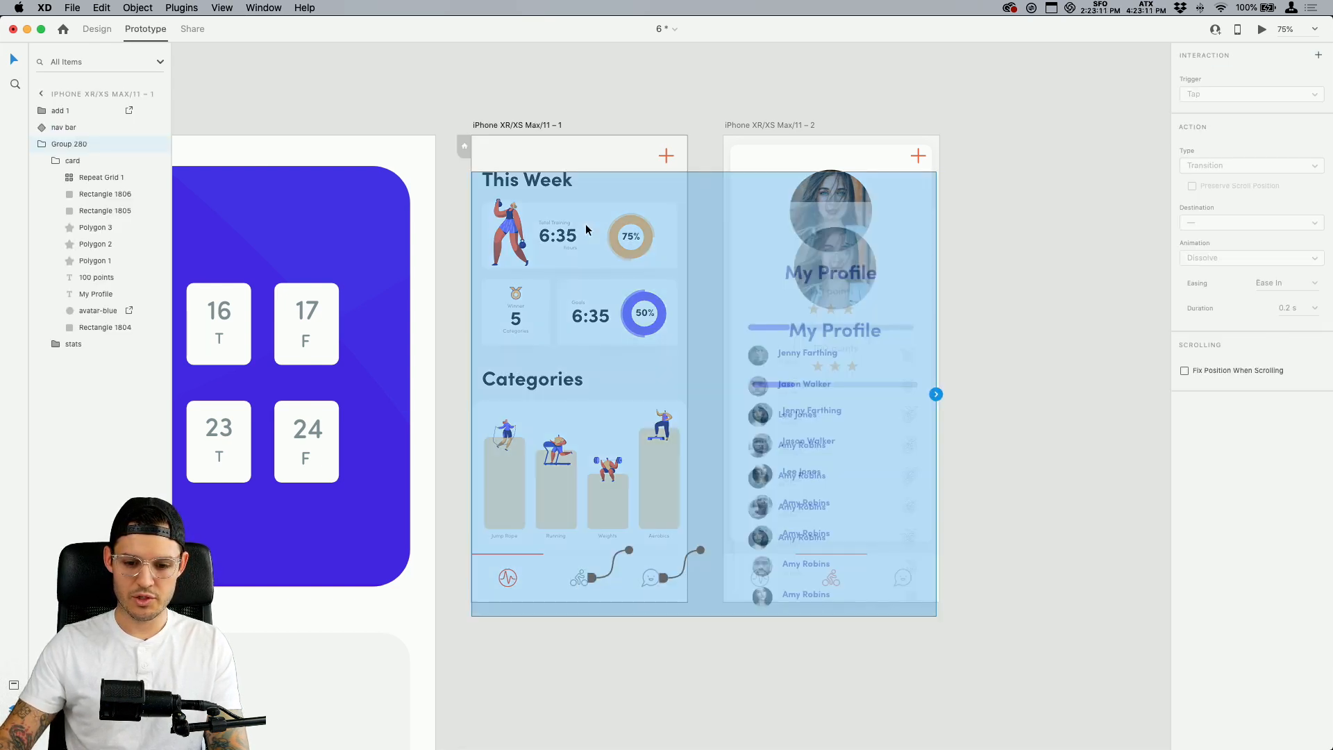
drag(936, 394, 828, 137)
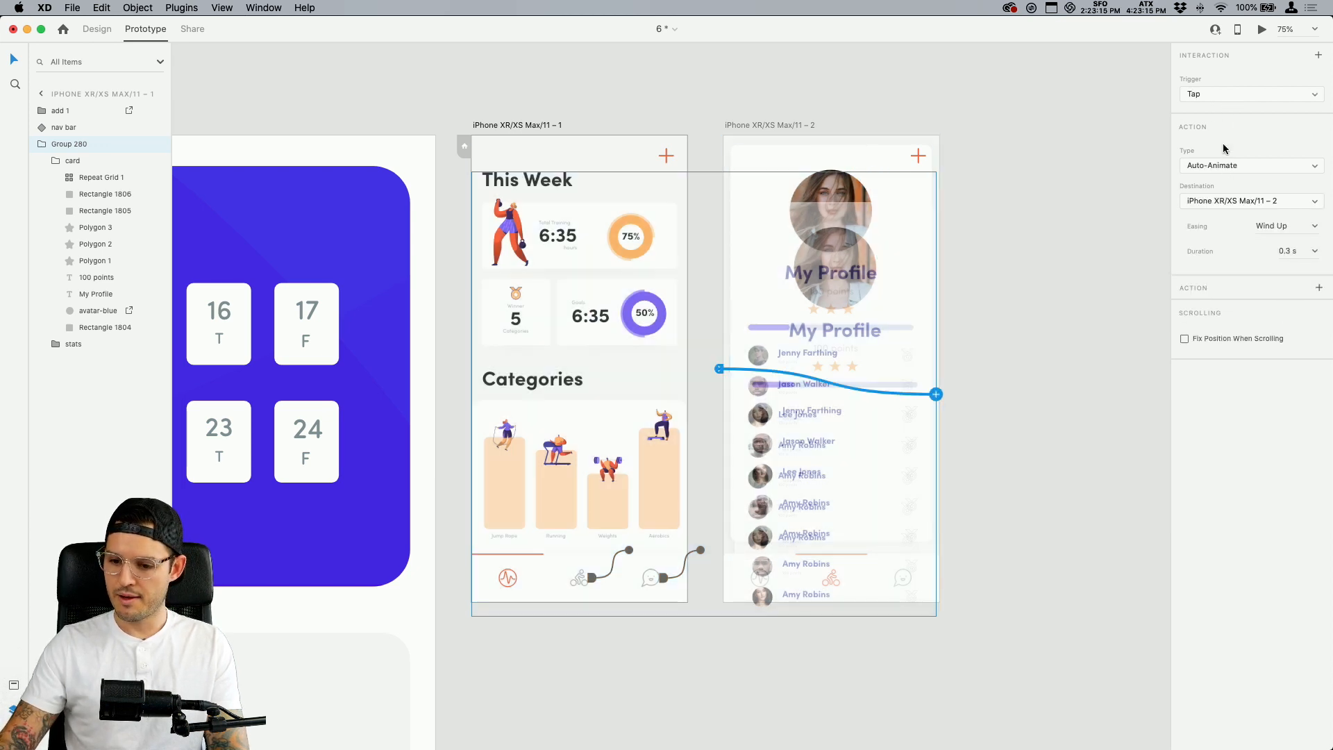
Set the group's interaction to a Drag trigger with Snap easing
click(1250, 94)
click(1198, 105)
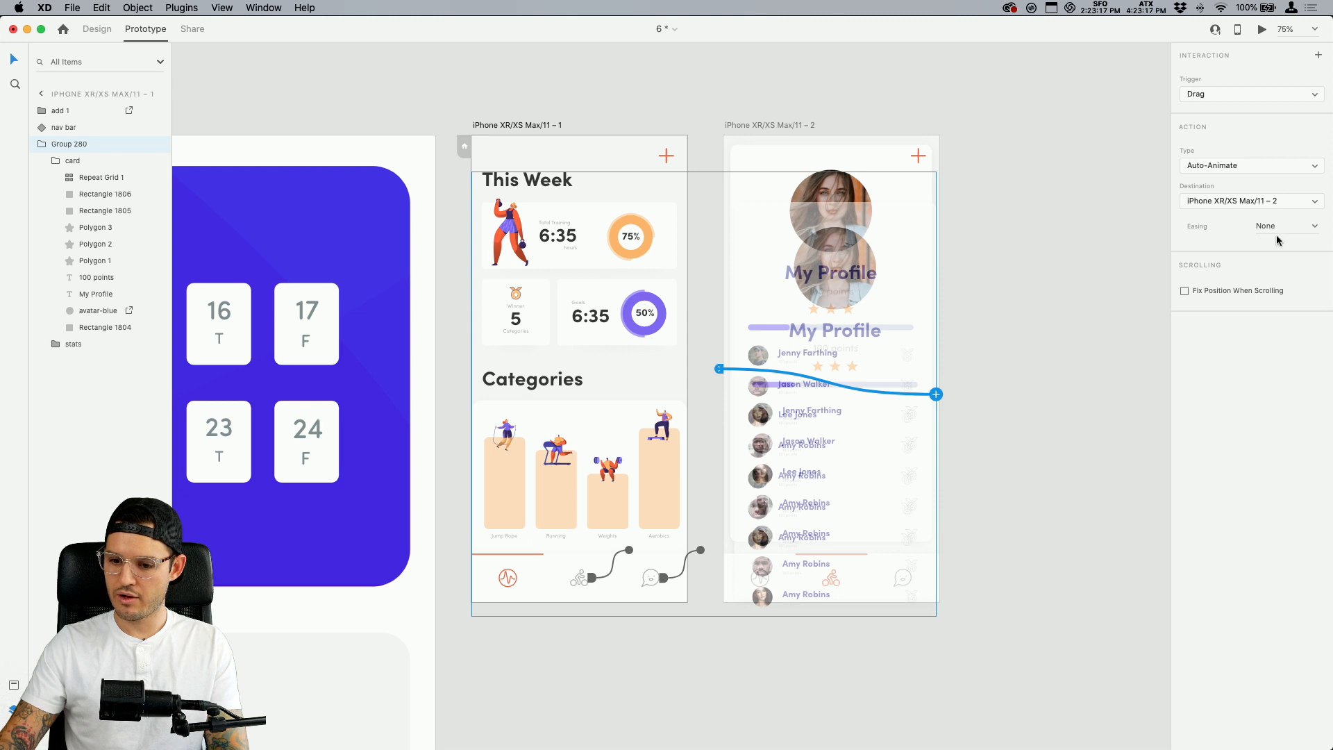
click(1317, 226)
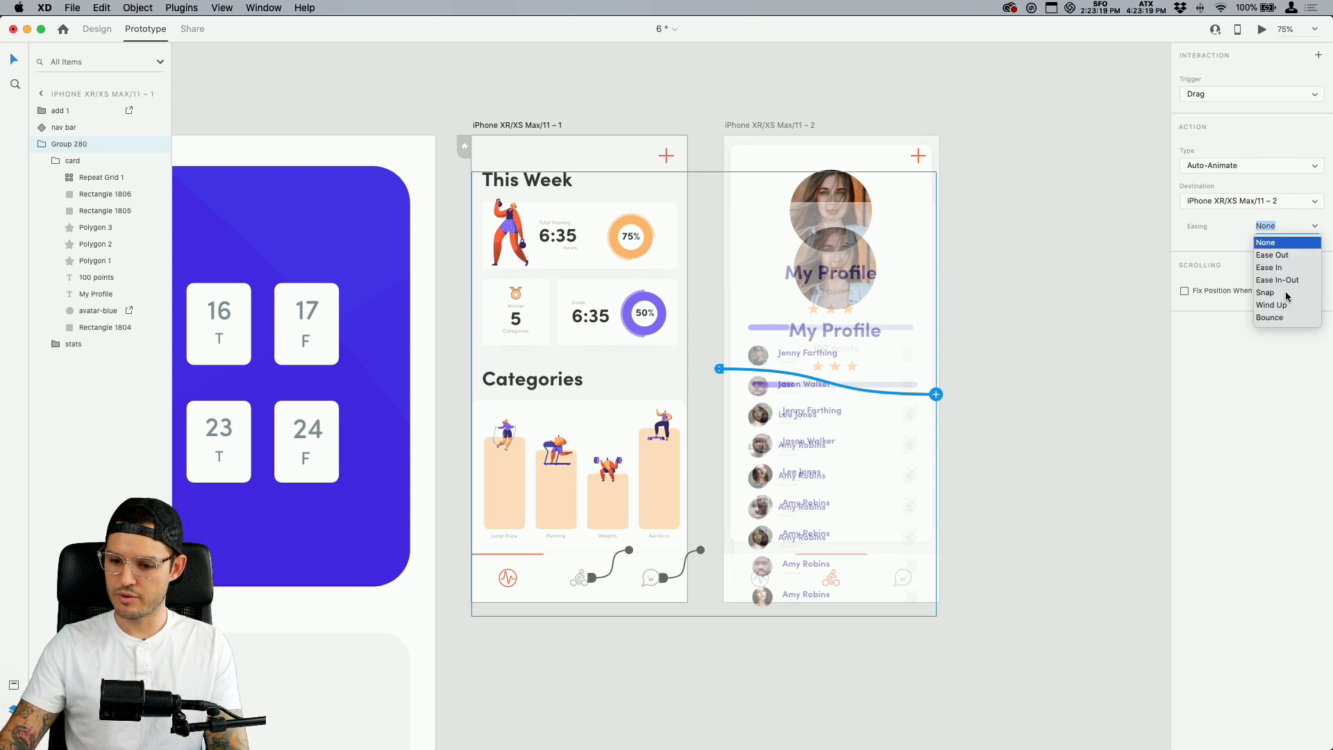
click(1266, 293)
Preview the prototype from the weekly stats artboard, swipe across to the My Profile card and close the preview
click(762, 127)
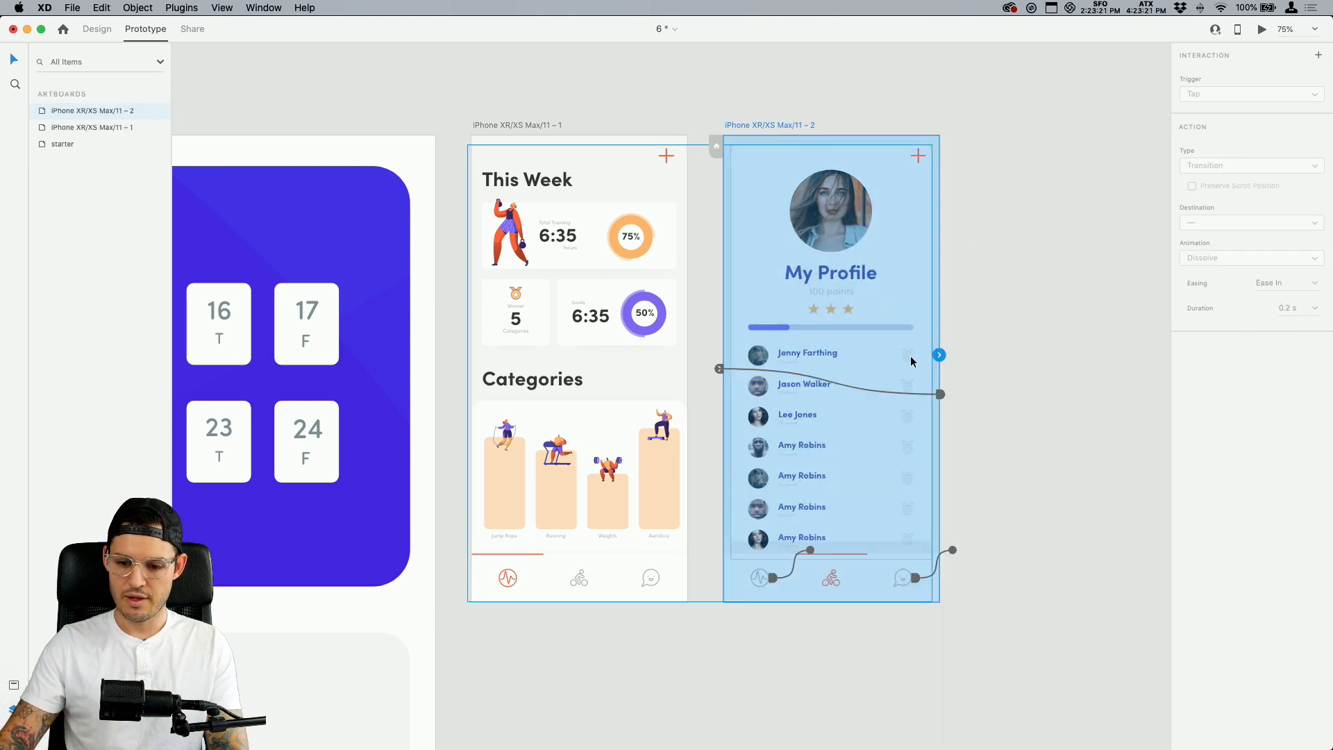
click(552, 122)
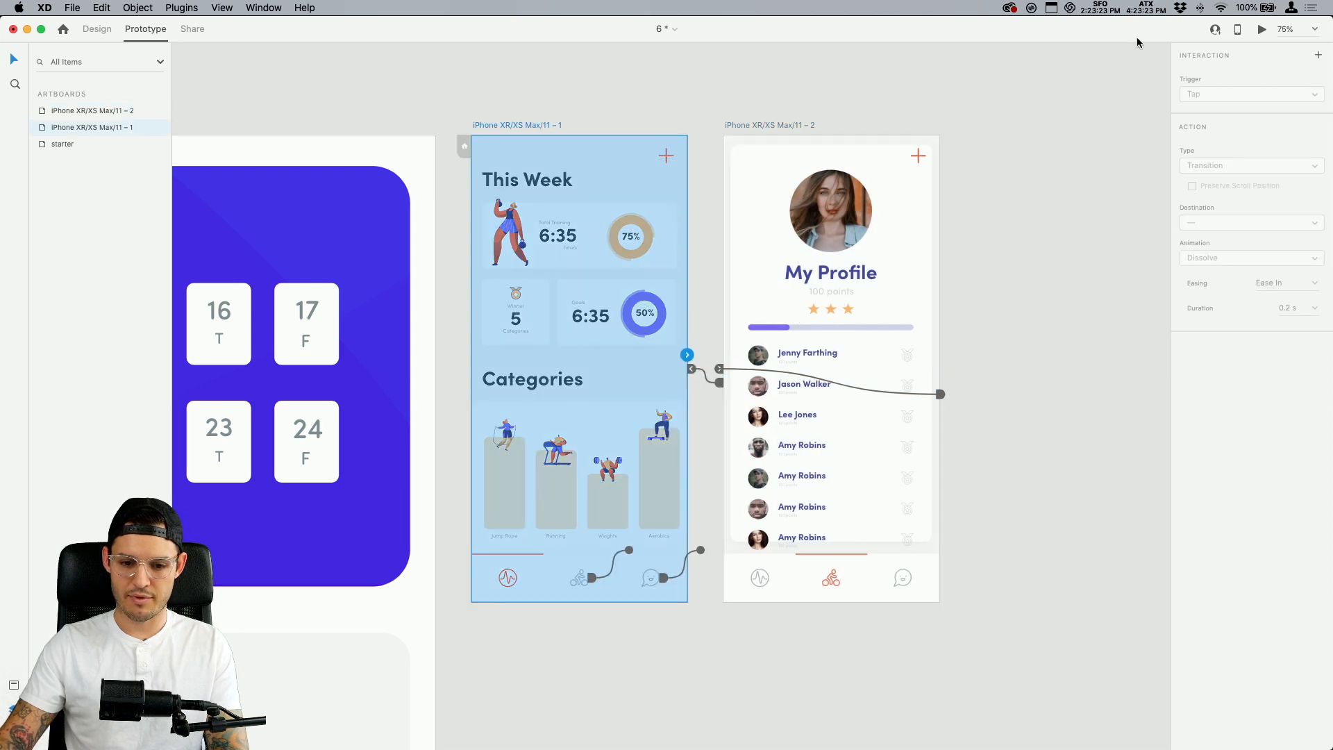
click(1263, 31)
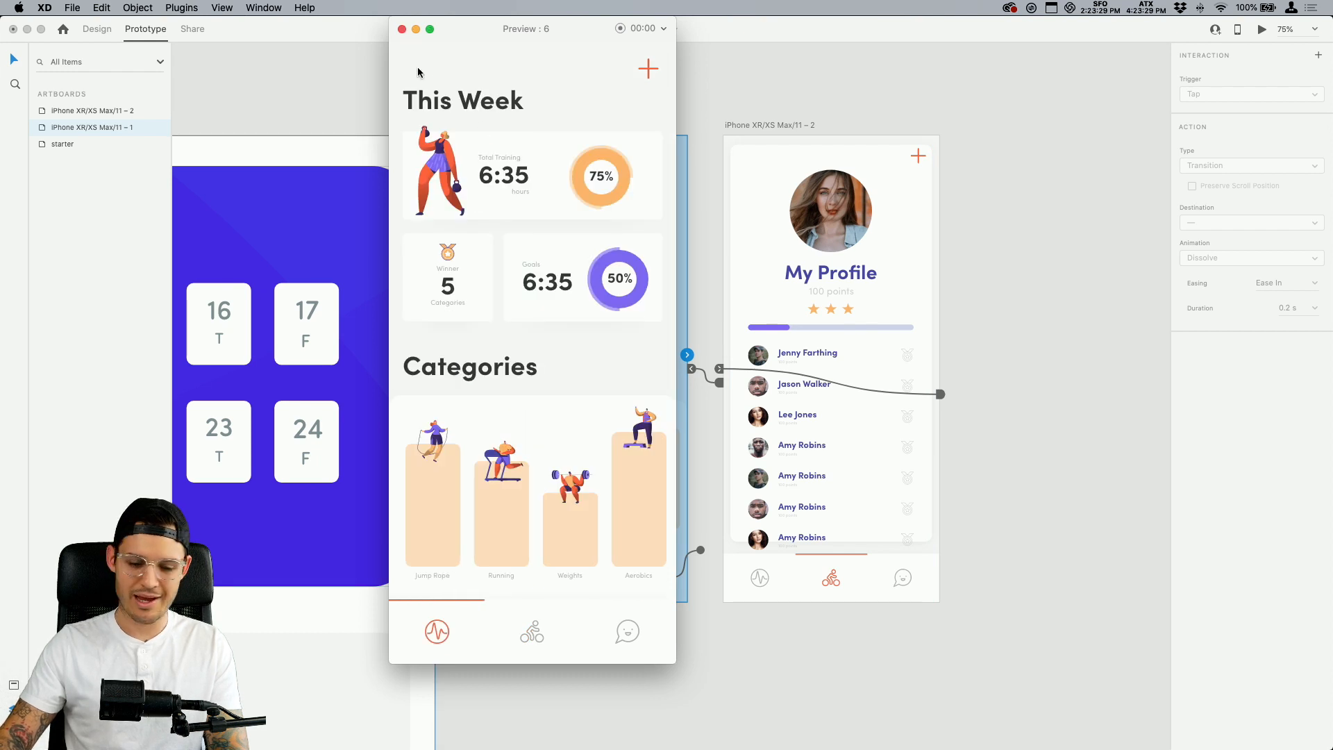
drag(558, 205, 250, 227)
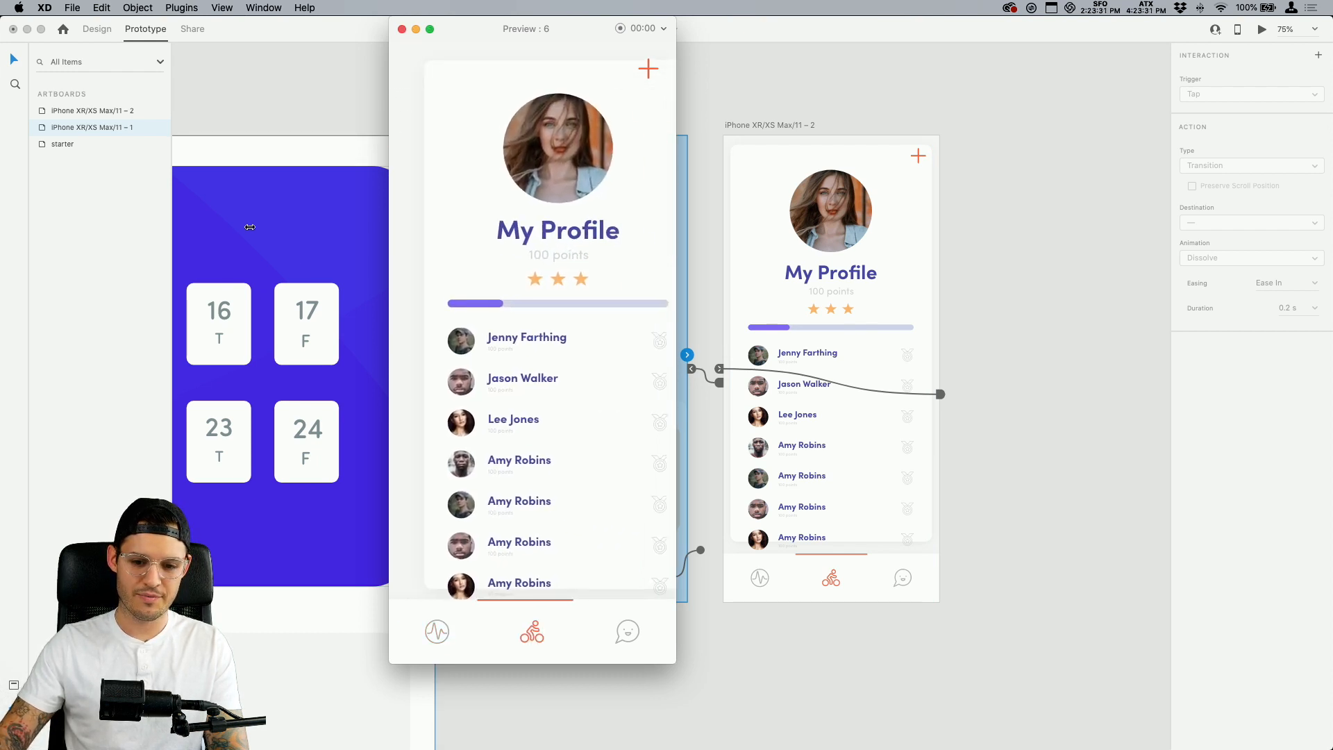
click(402, 30)
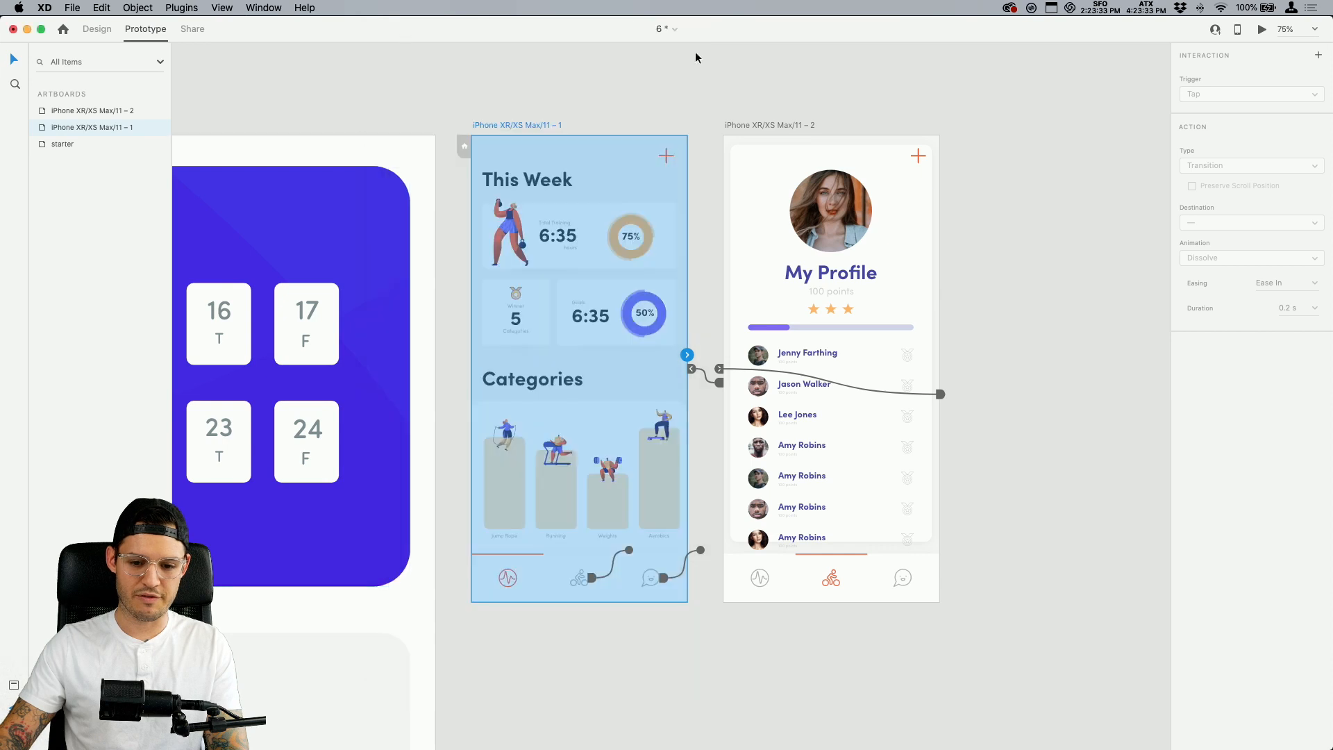
Deselect everything and save the document
click(729, 77)
key(super+s)
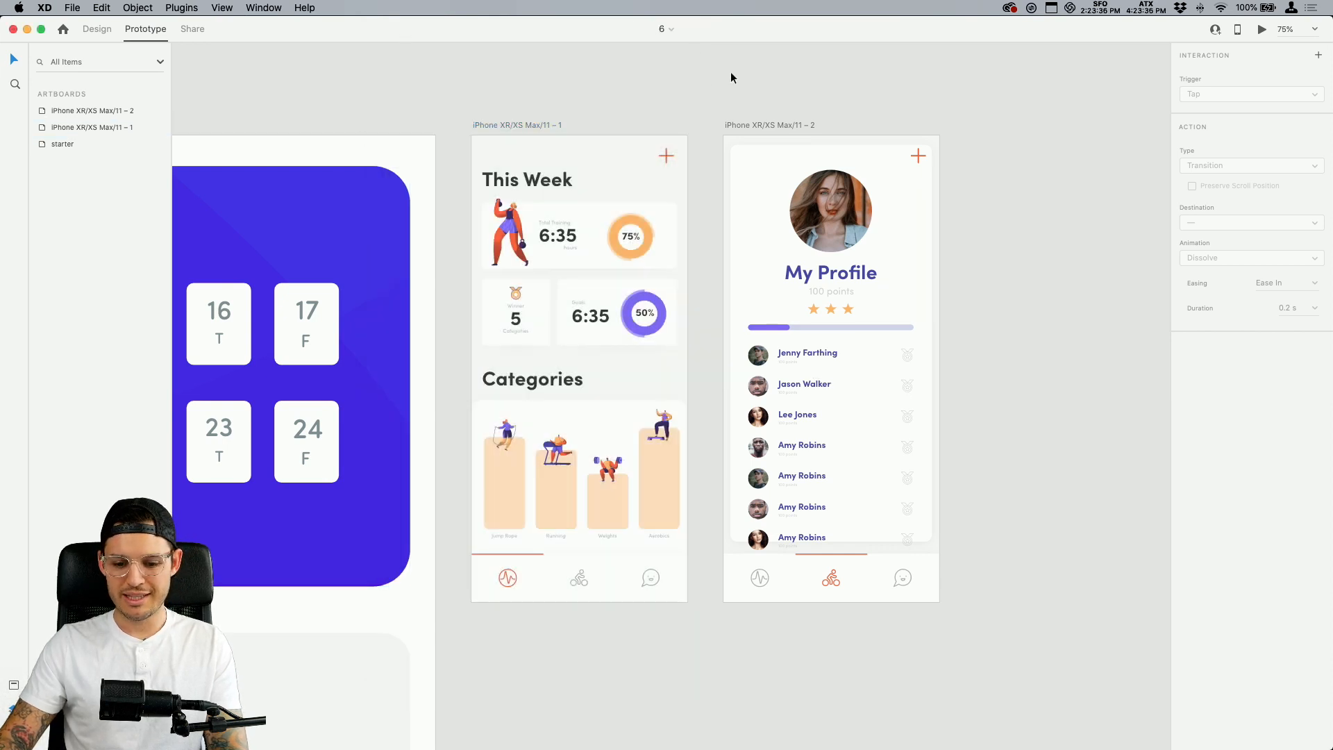
Preview the weekly stats artboard again and switch the navigation bar back and forth between its activity and cycling icons
drag(472, 138, 959, 638)
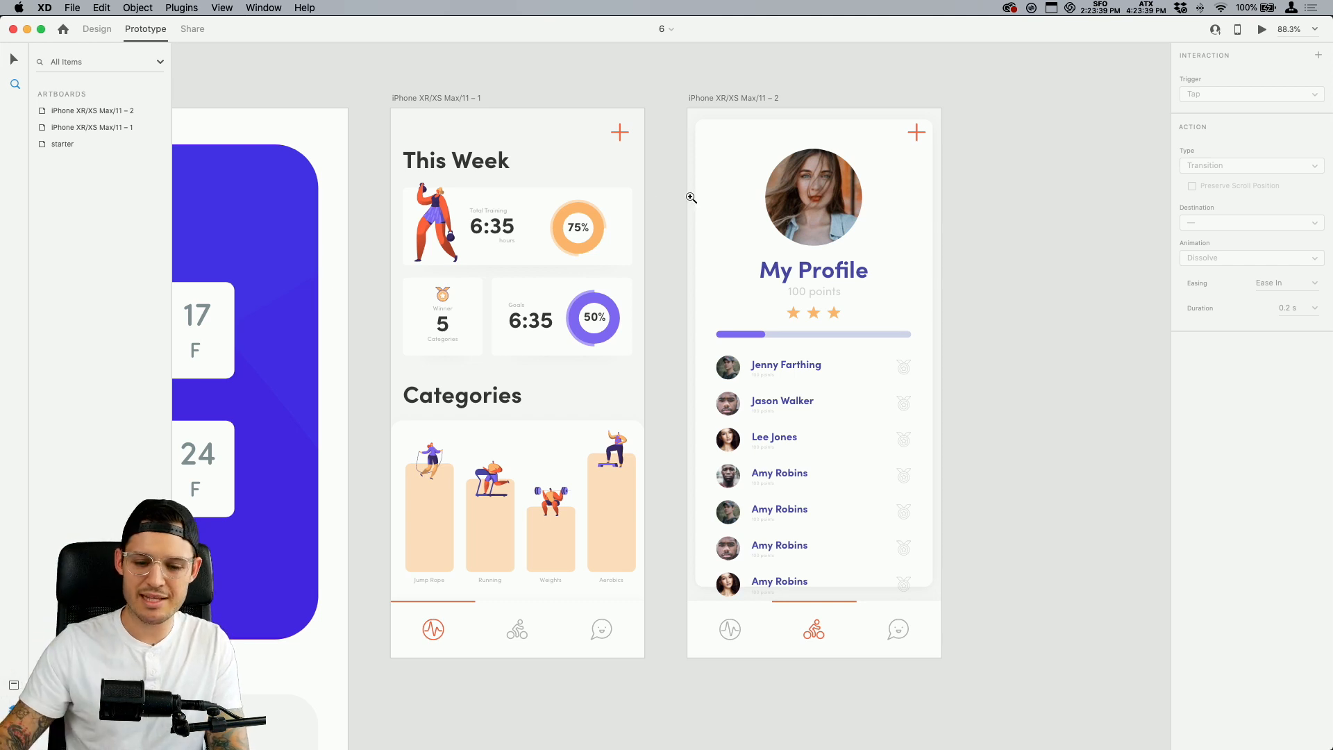
click(435, 100)
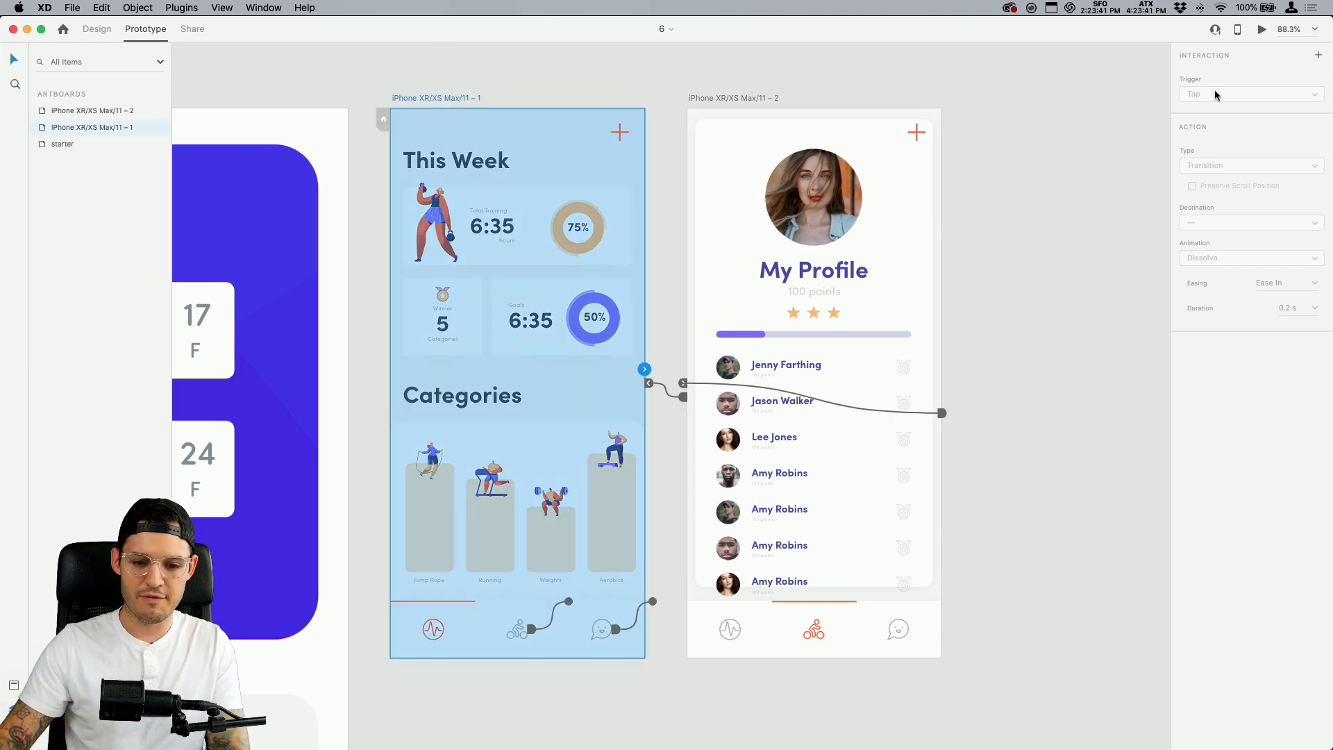
click(1263, 30)
click(540, 645)
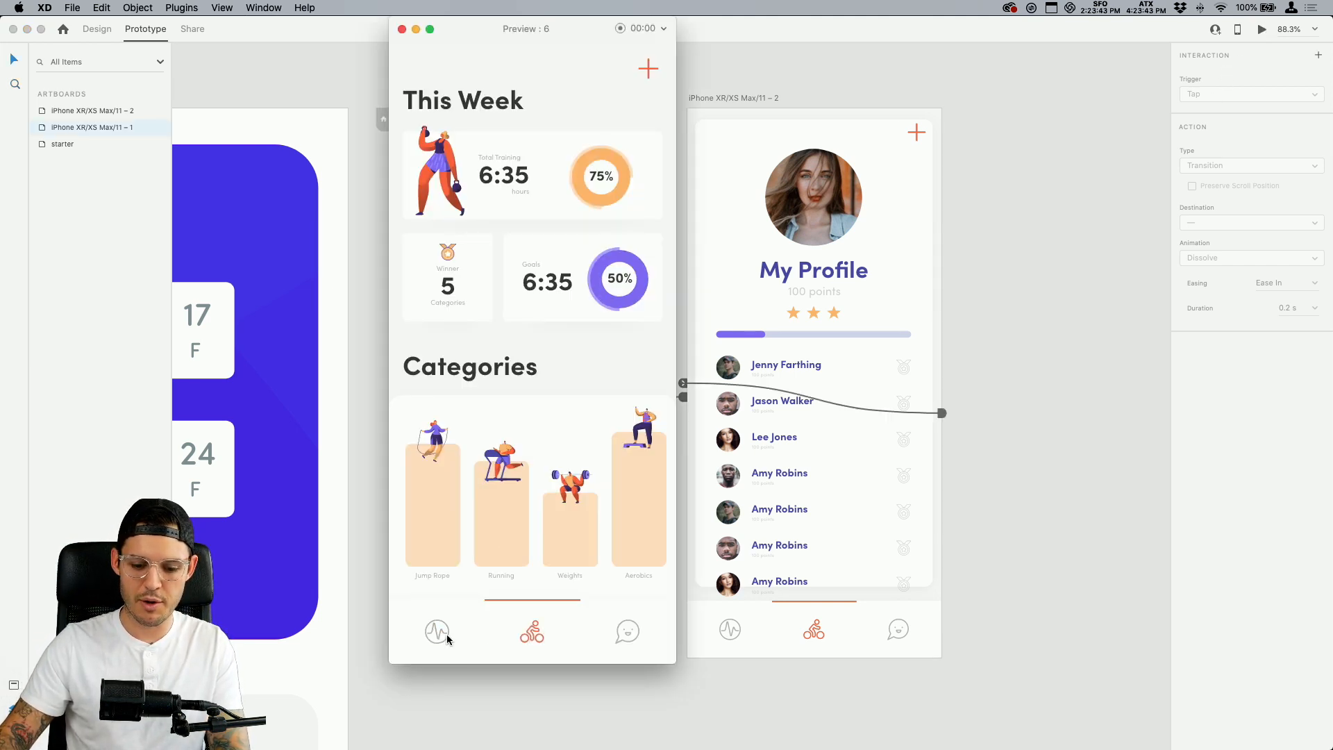
click(447, 640)
click(533, 635)
click(444, 649)
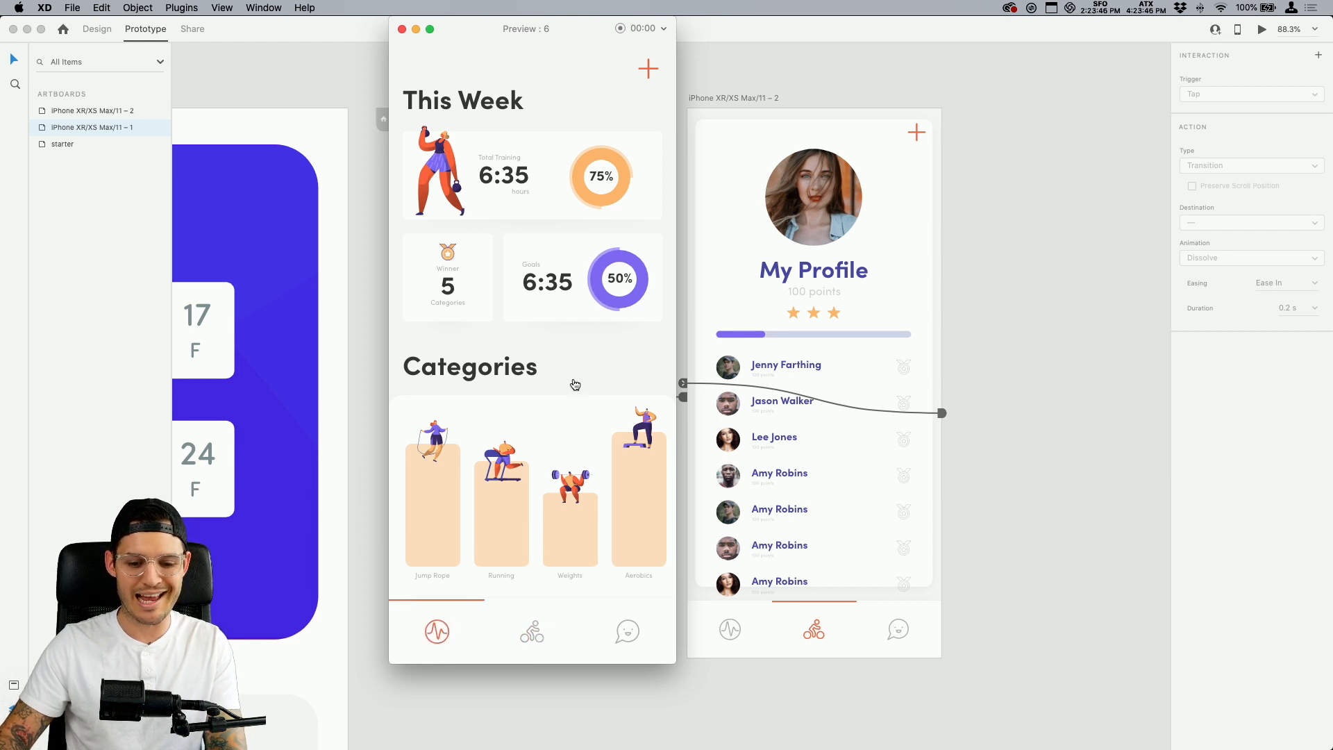
Test the drag transition from the weekly stats to the My Profile card in the open preview, and close it
drag(608, 287, 227, 304)
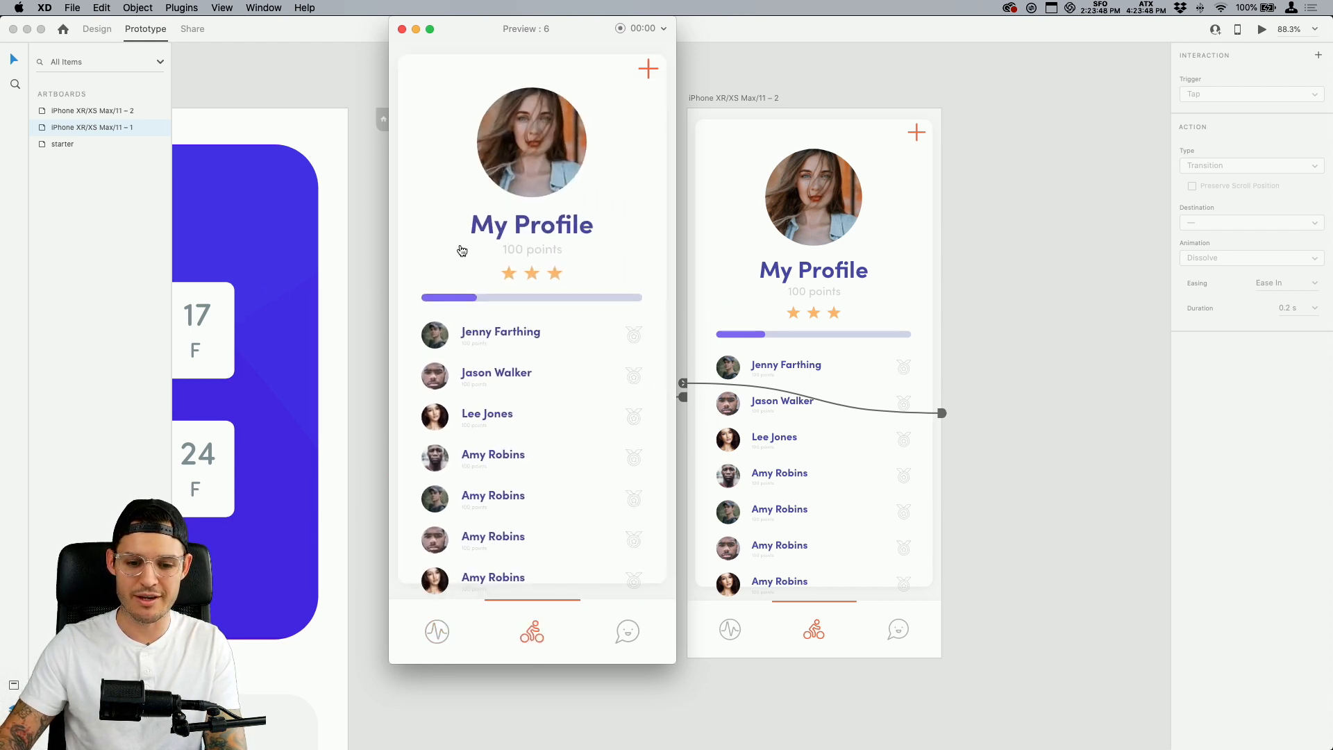
drag(462, 251, 431, 125)
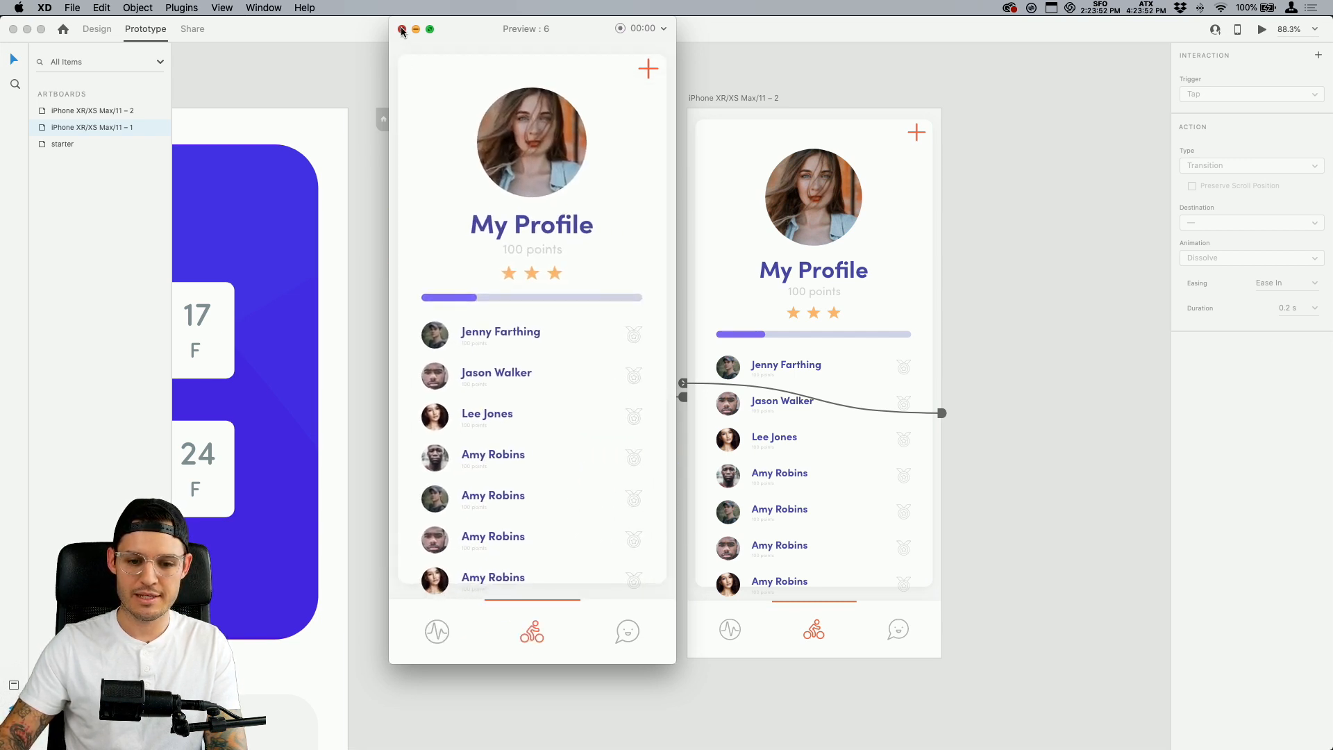
click(401, 29)
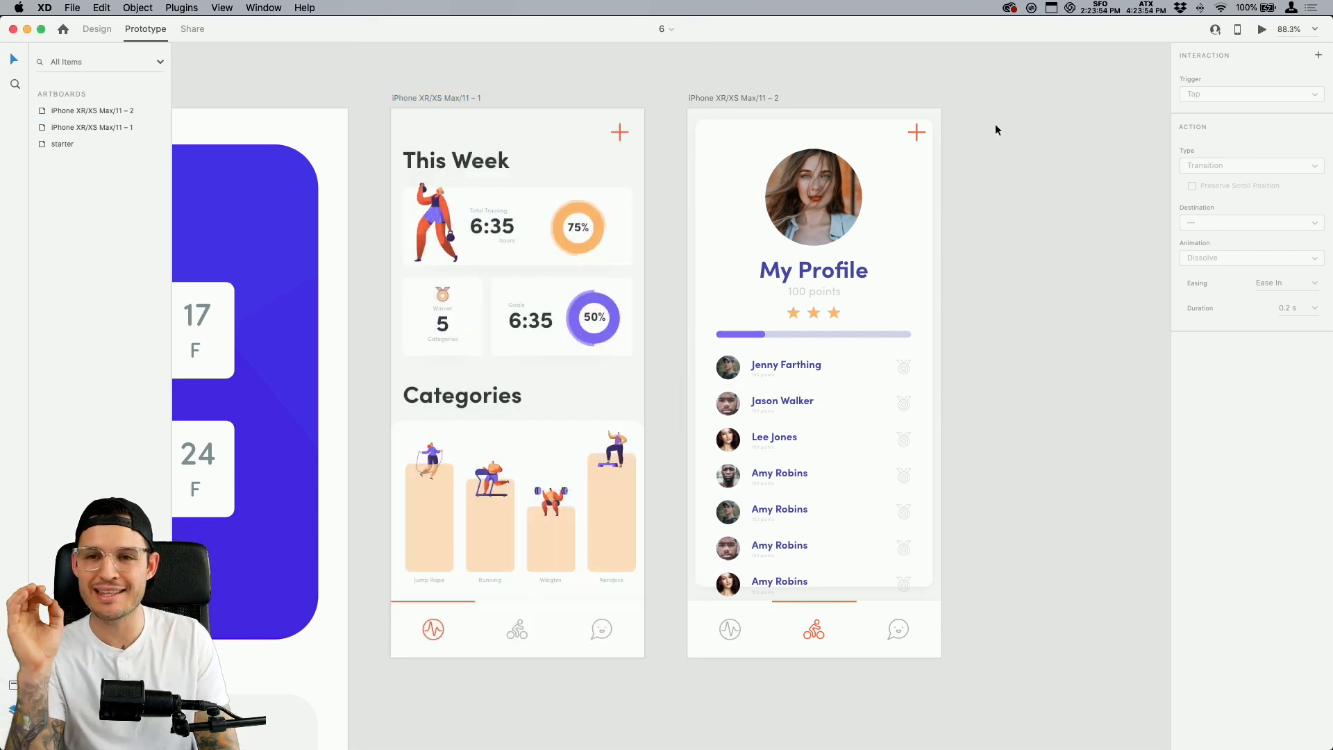
Switch to Chrome and bring up the newest posts in the Adobe XD server's #current-challenge channel on Discord
key(super+Tab)
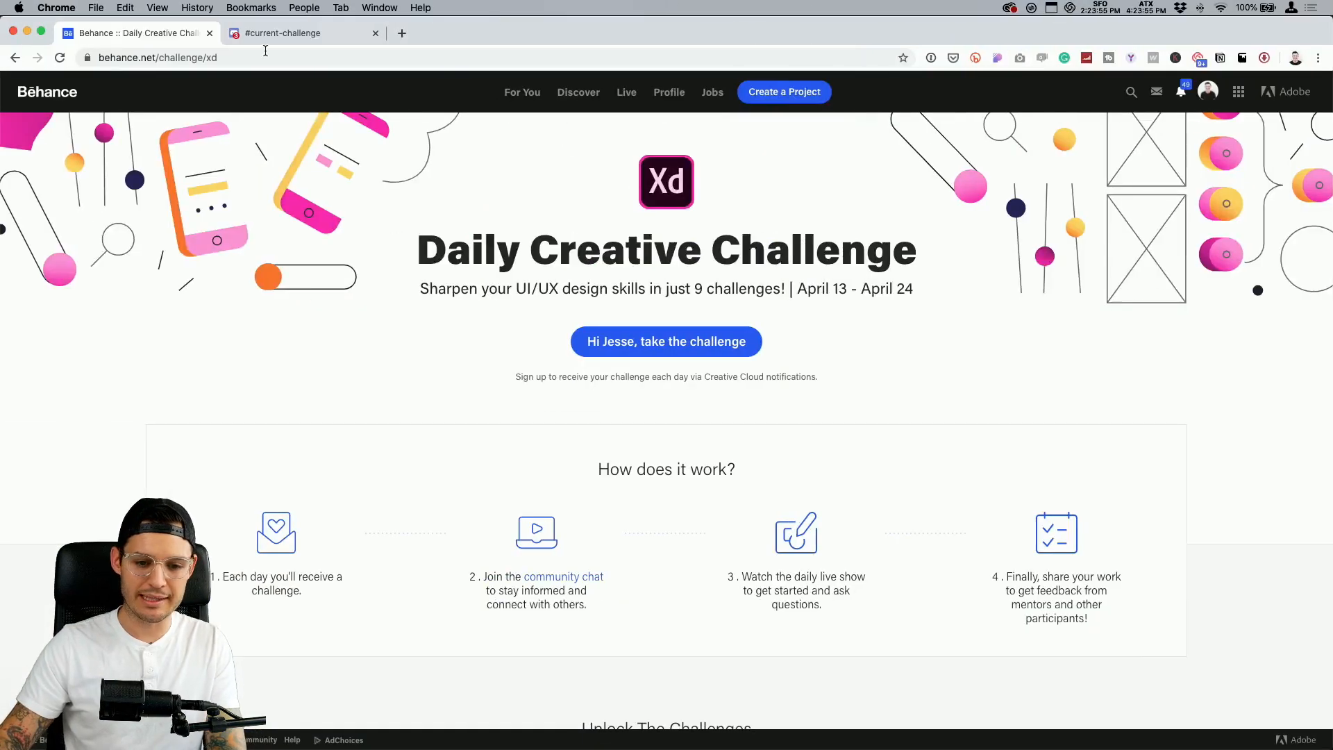
click(277, 32)
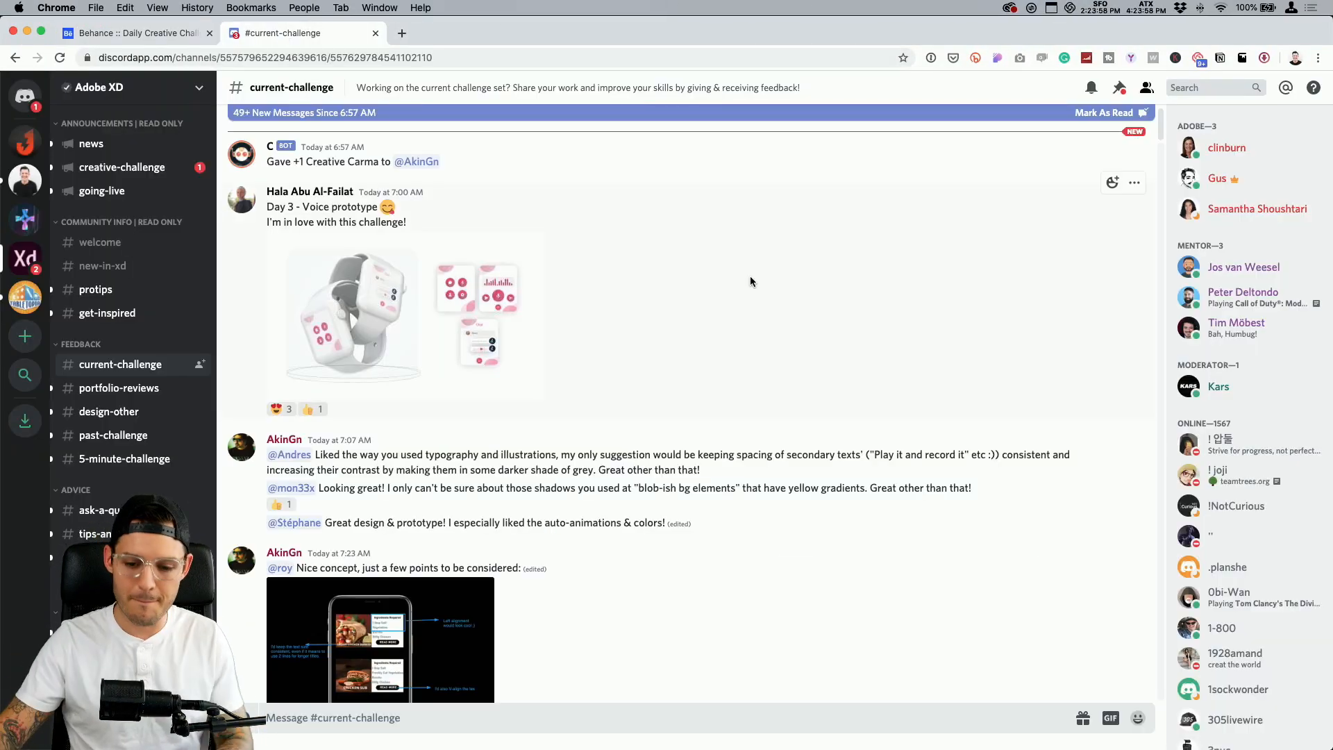
scroll(748, 284, down, 20)
scroll(1003, 331, down, 15)
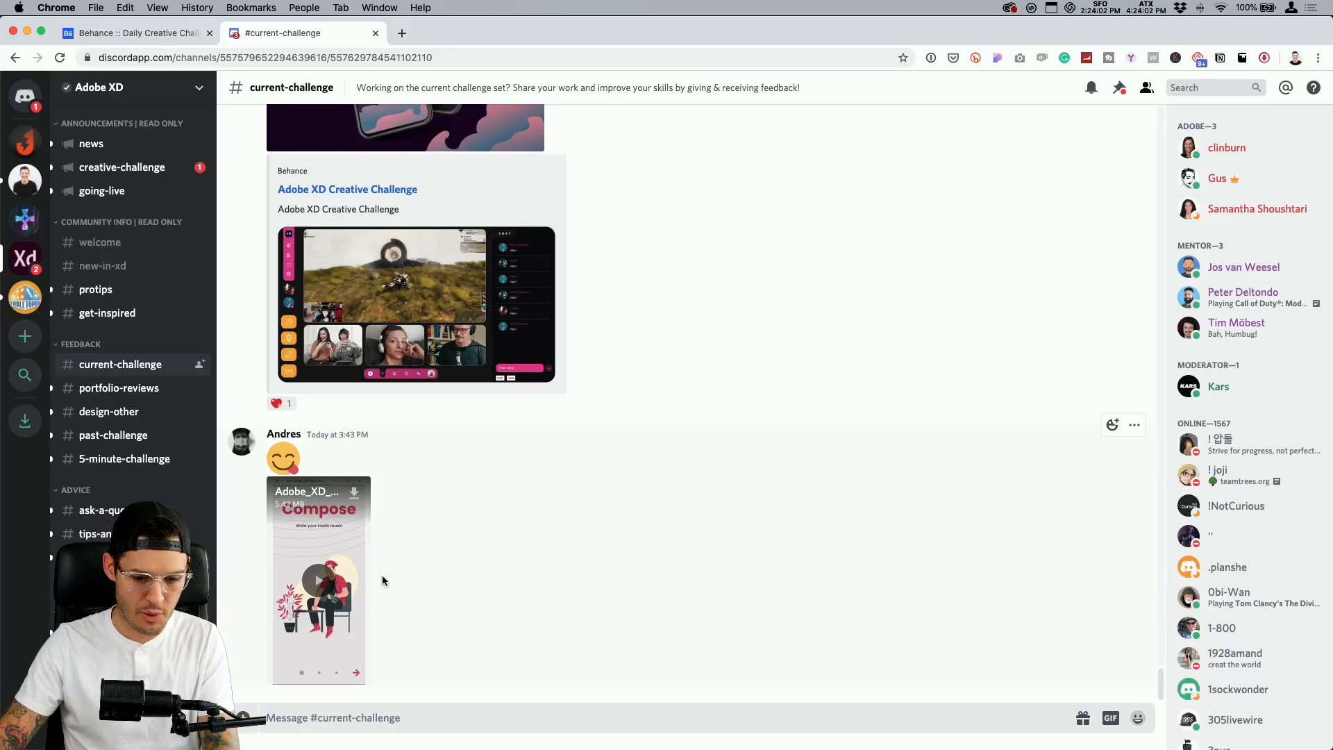
Play the Adobe_XD_Challenge_Day_5.mp4 video from the latest post in full screen, and return to the channel
click(318, 580)
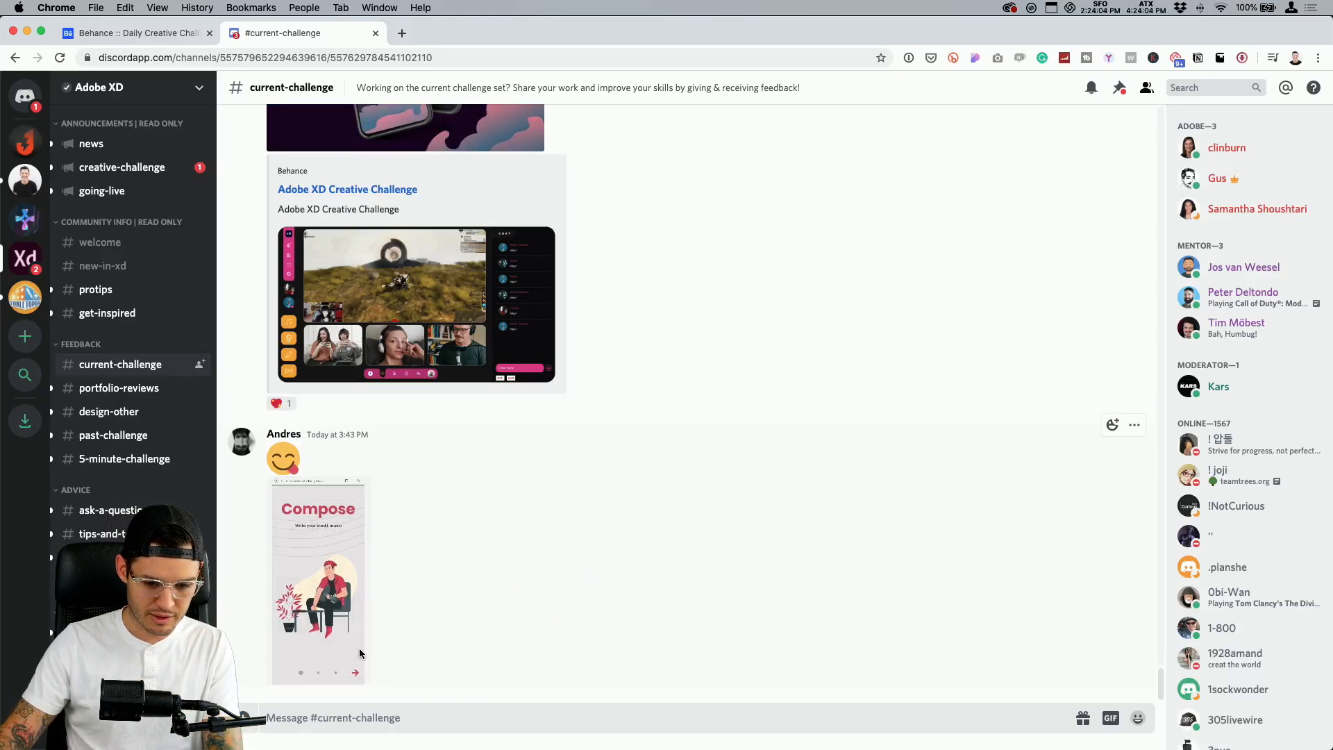
click(359, 674)
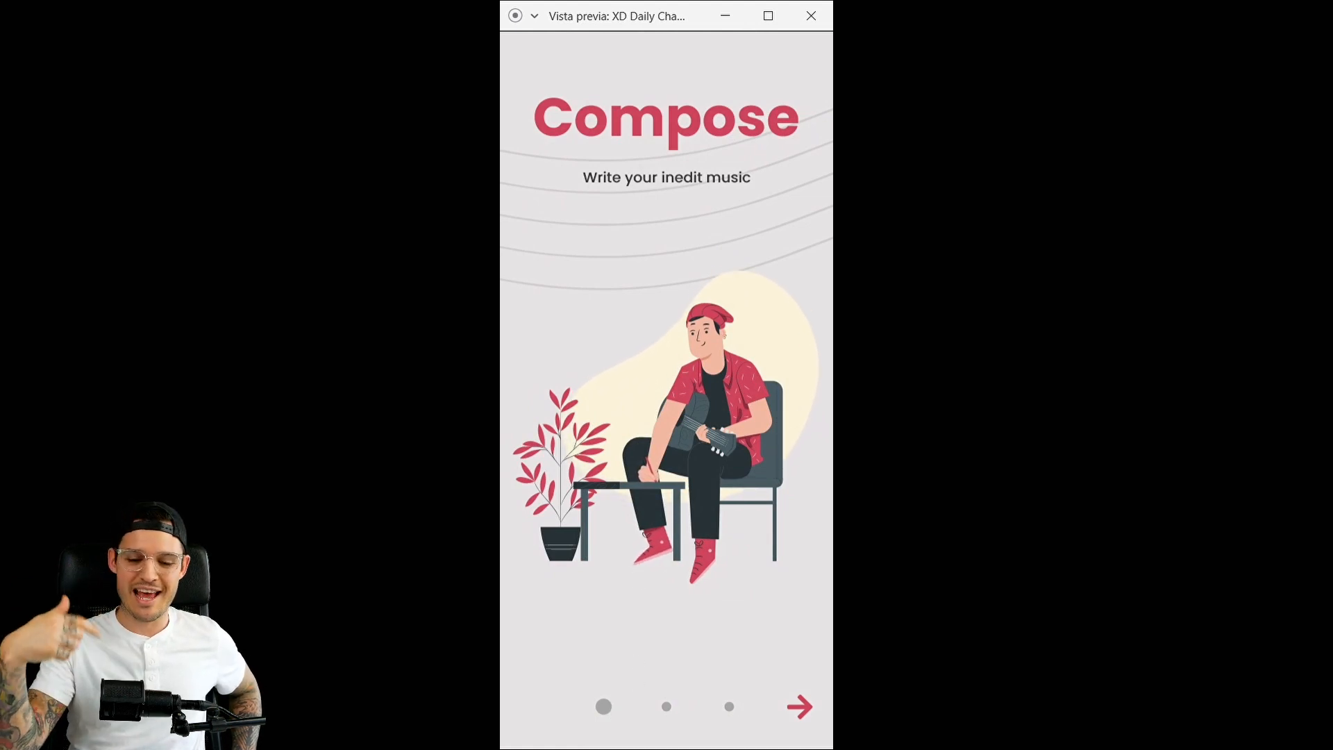
mouse_move(1042, 490)
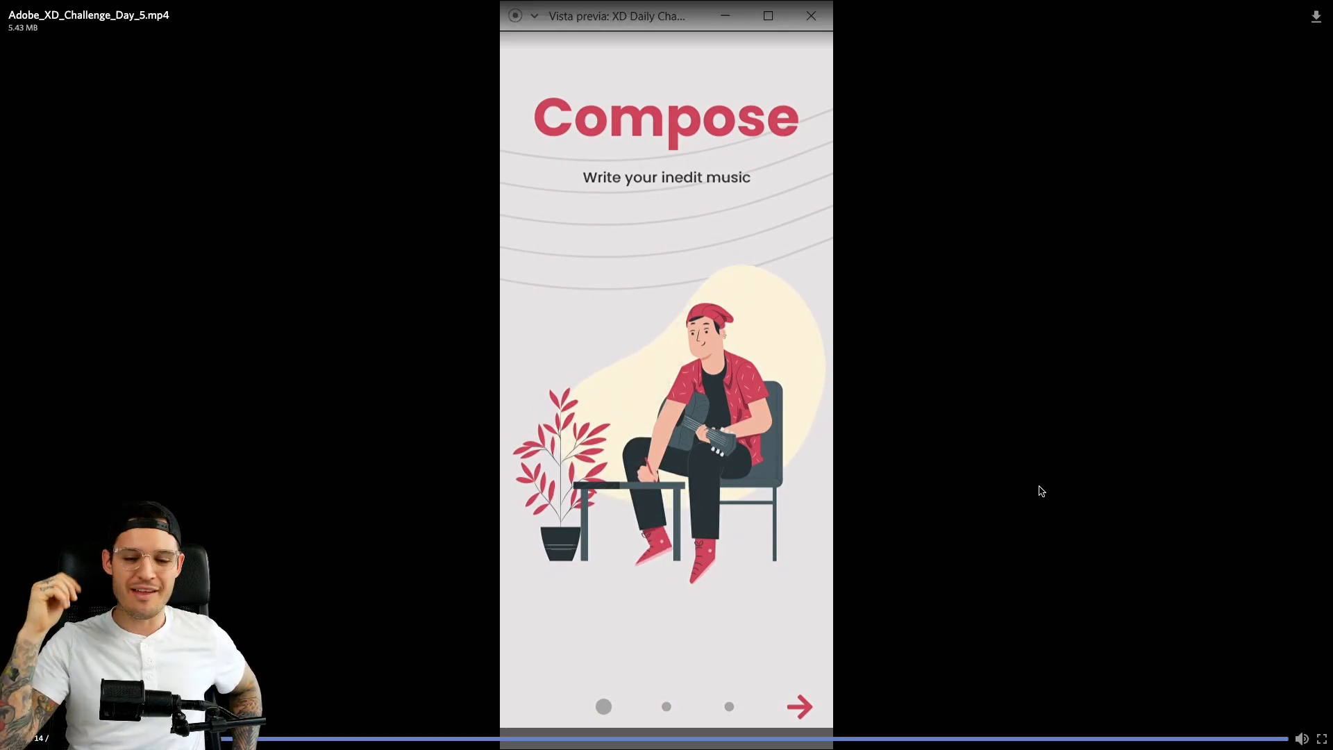
key(Escape)
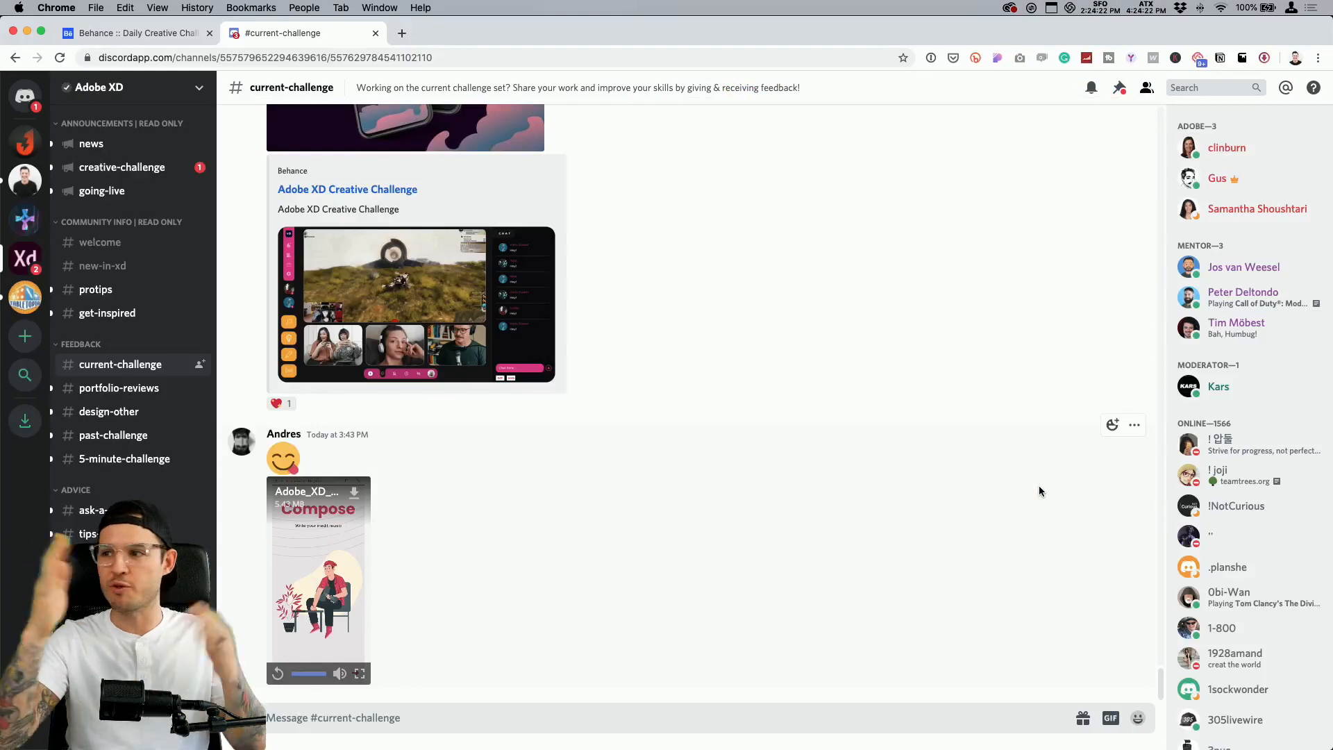
Open the Behance project linked in the day 4 post and review its designs down to the photo app's interactive prototype
scroll(968, 470, up, 5)
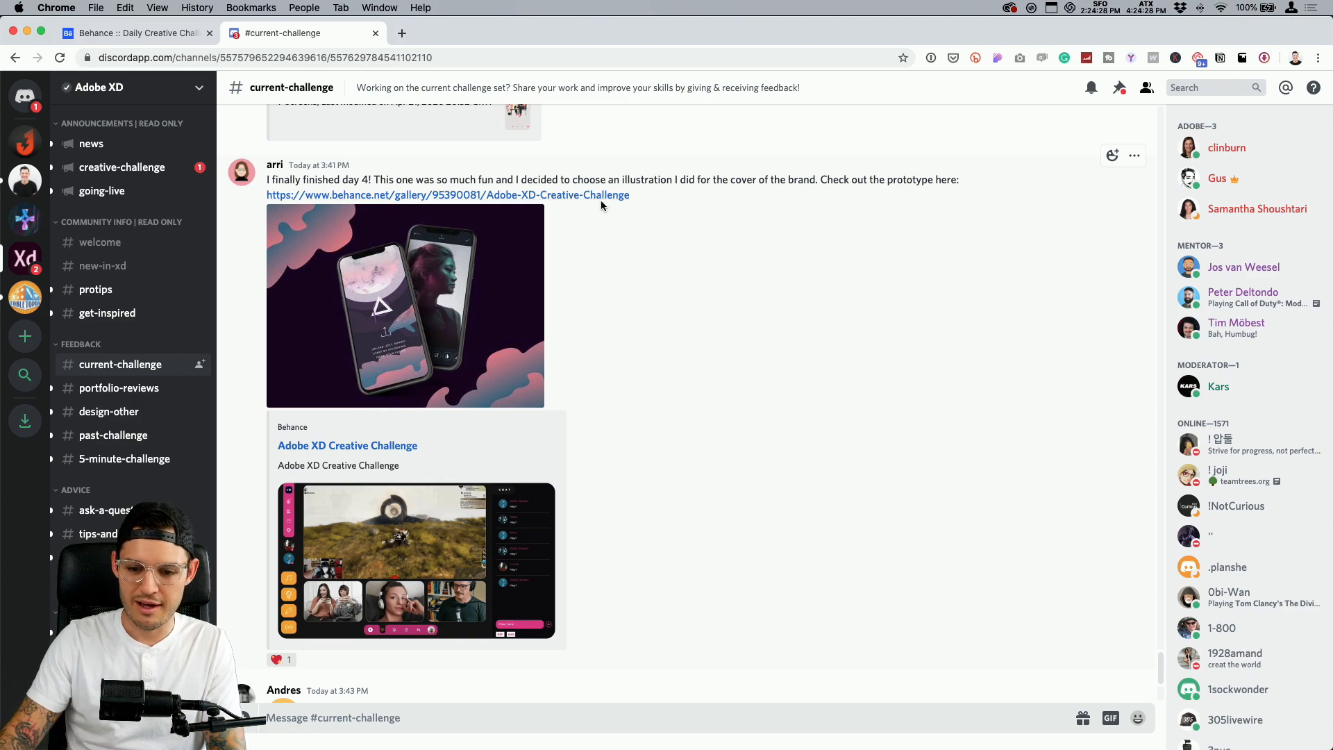
click(572, 200)
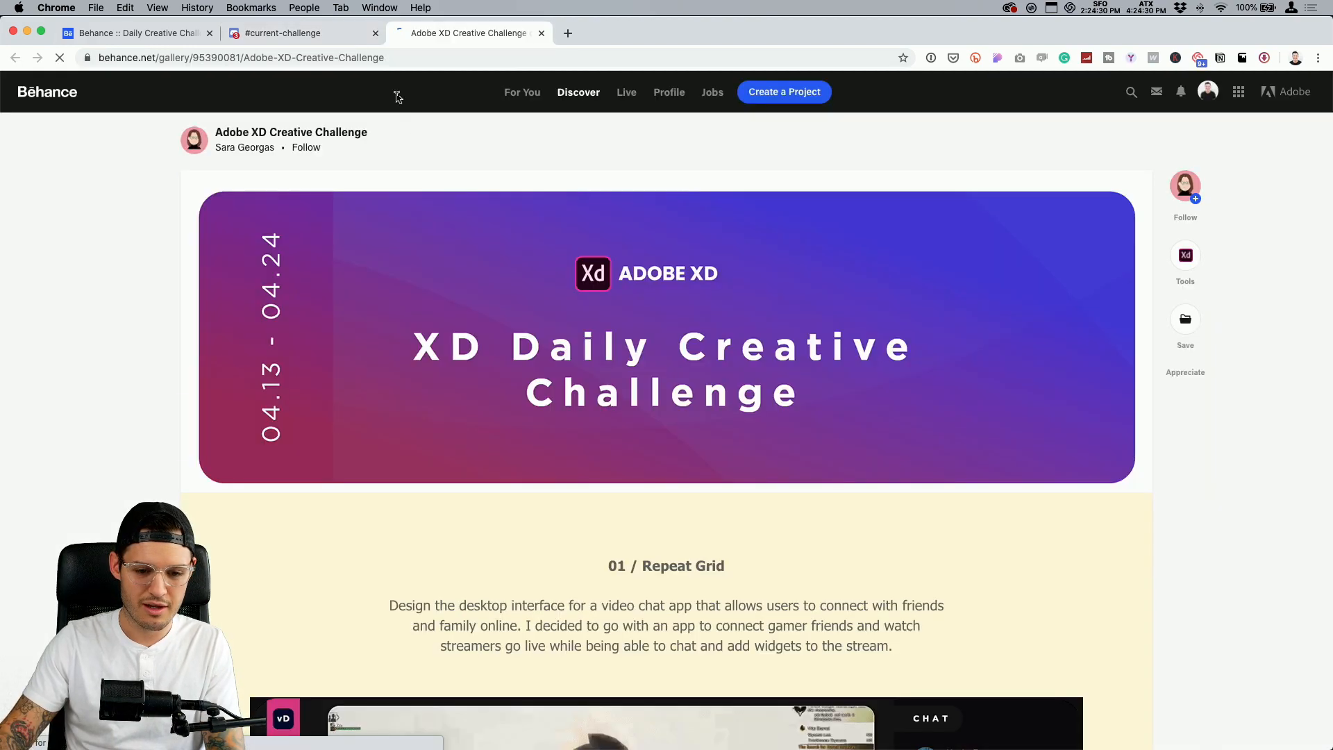
scroll(709, 403, down, 15)
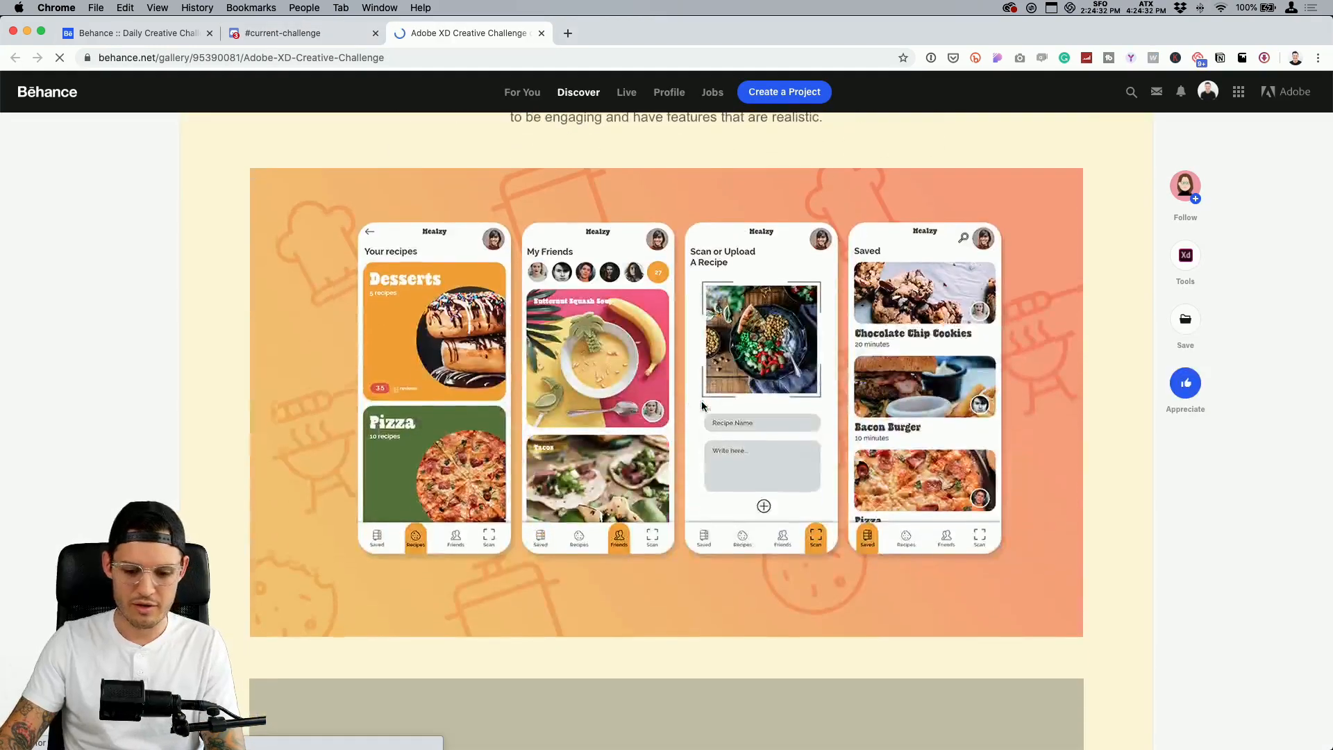
scroll(670, 409, down, 15)
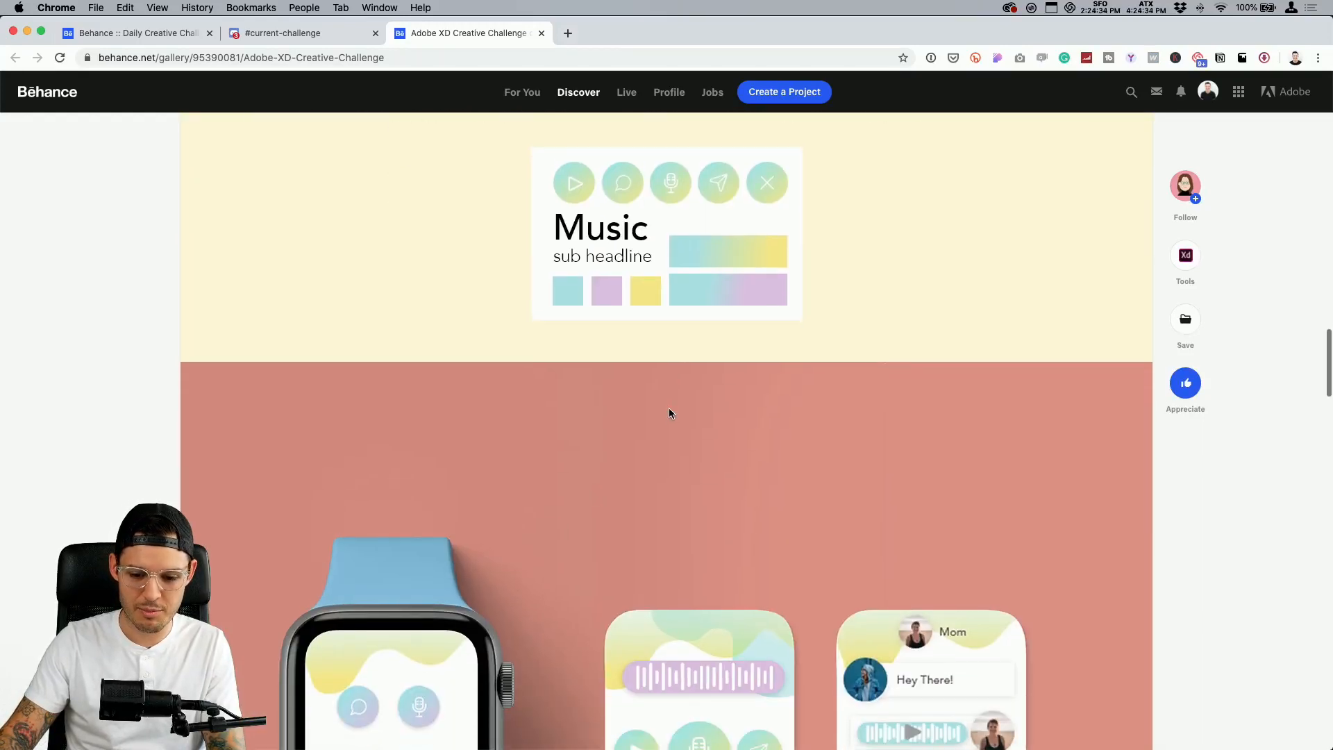
scroll(670, 411, down, 15)
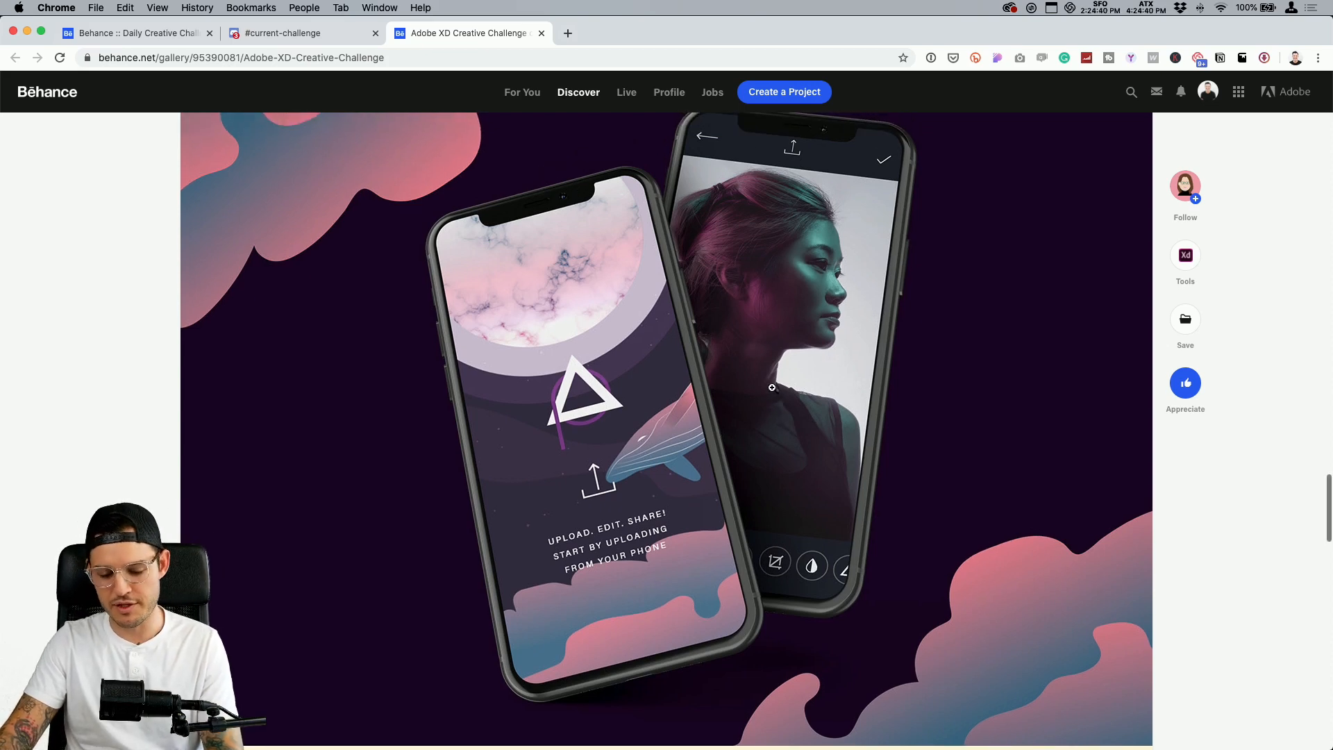
scroll(769, 389, down, 3)
scroll(769, 389, down, 10)
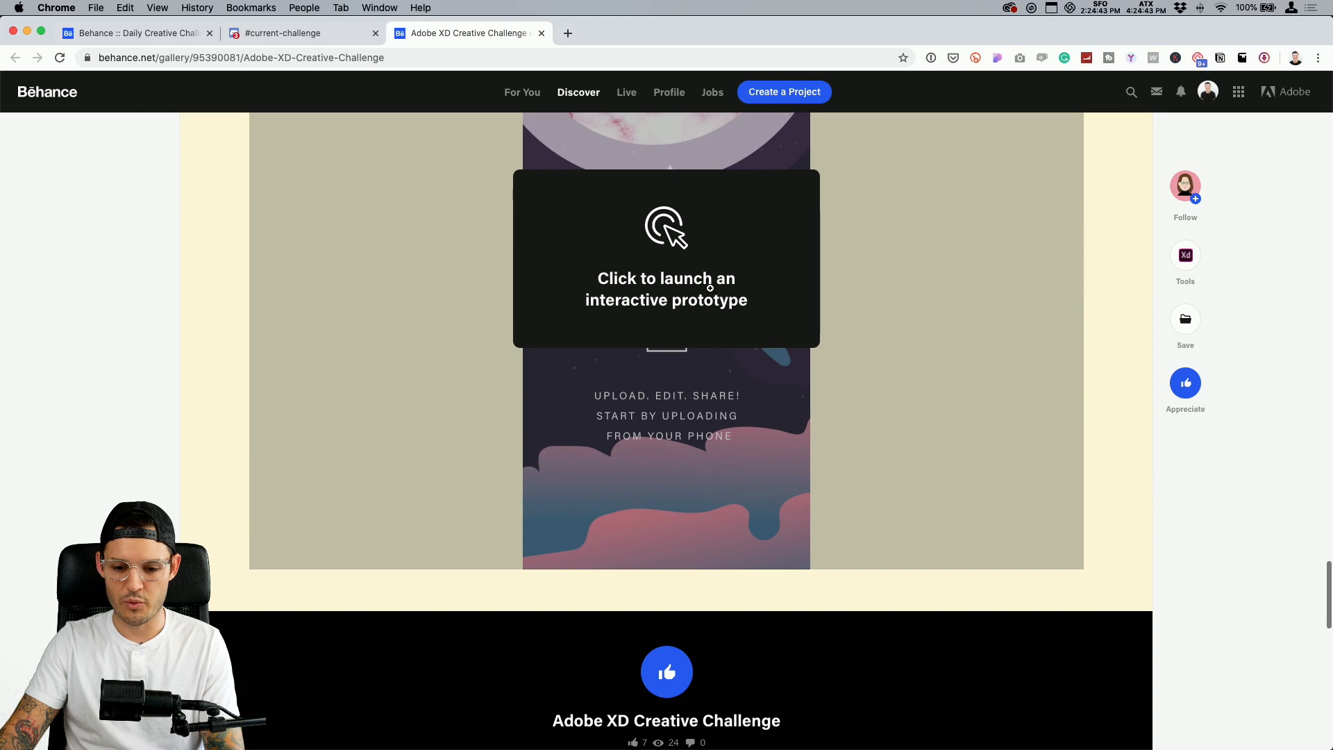
Launch the photo app's interactive prototype and try its upload, image adjustment and back interactions
click(710, 287)
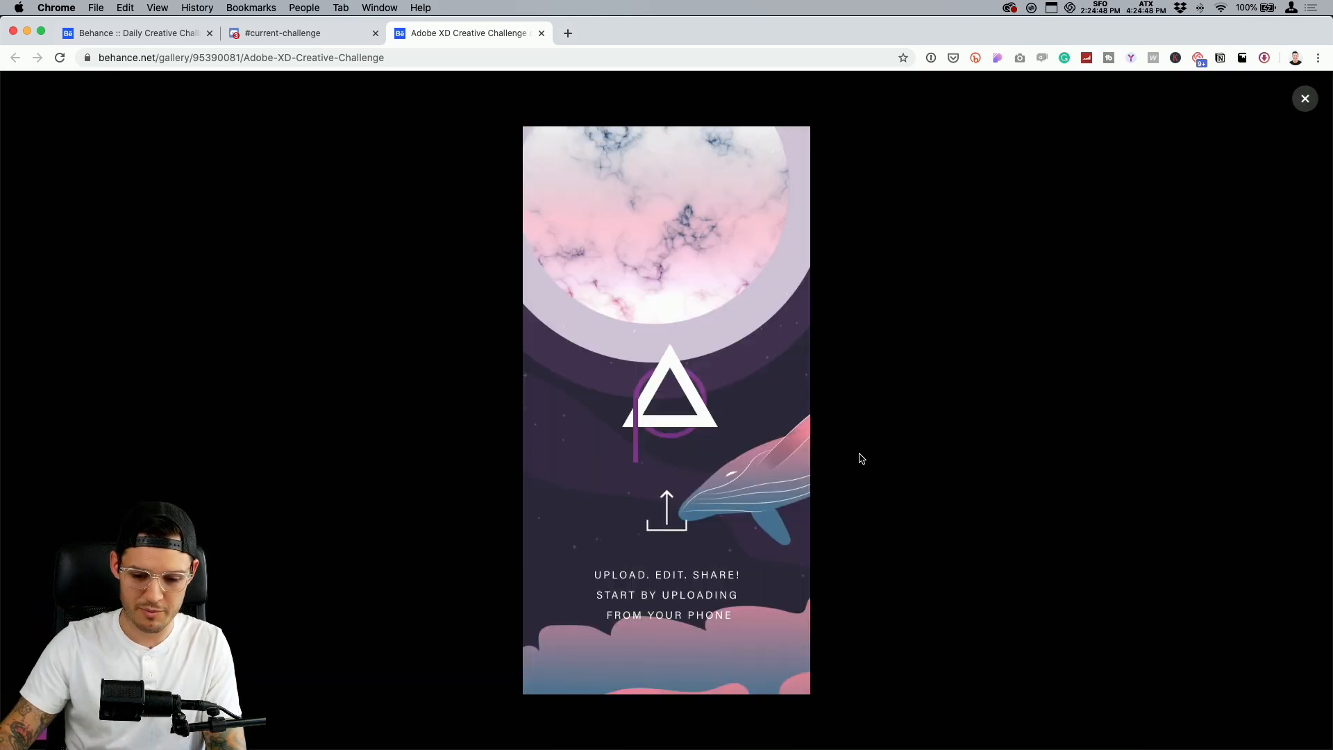
click(667, 525)
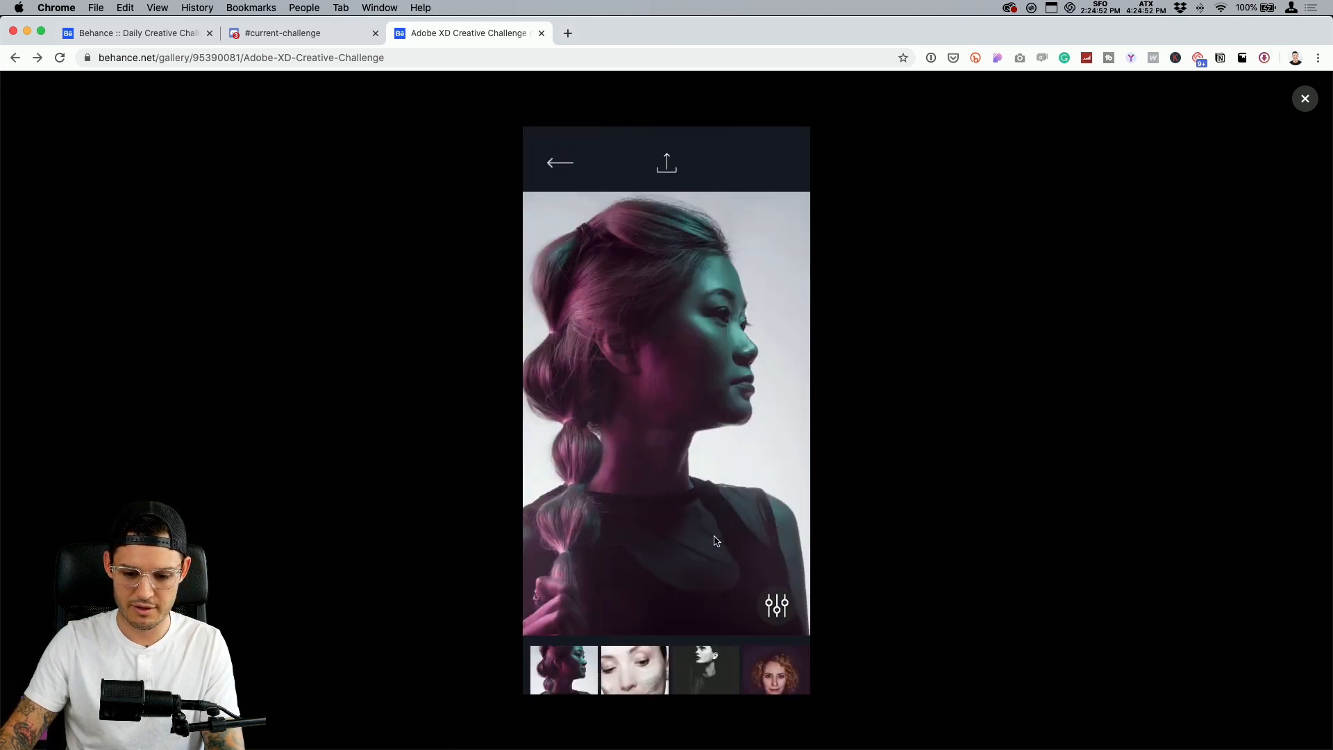
click(777, 605)
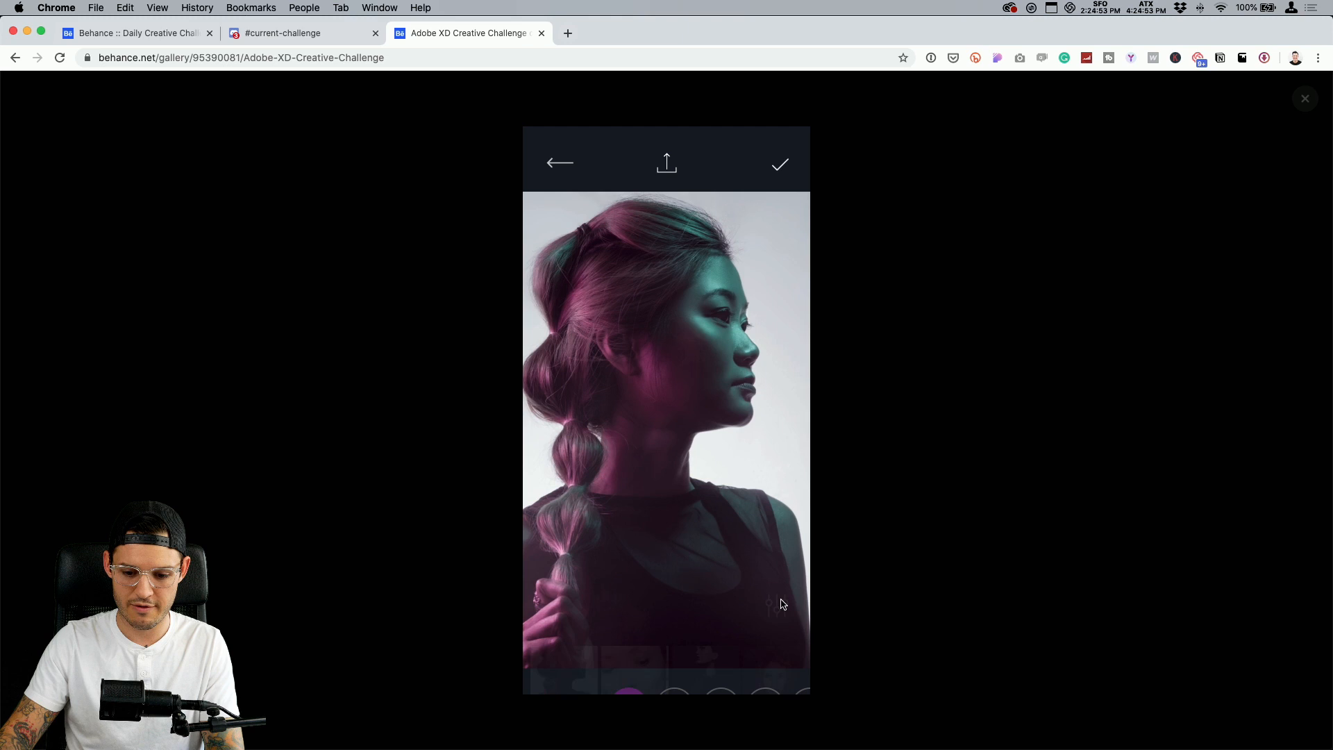
click(703, 684)
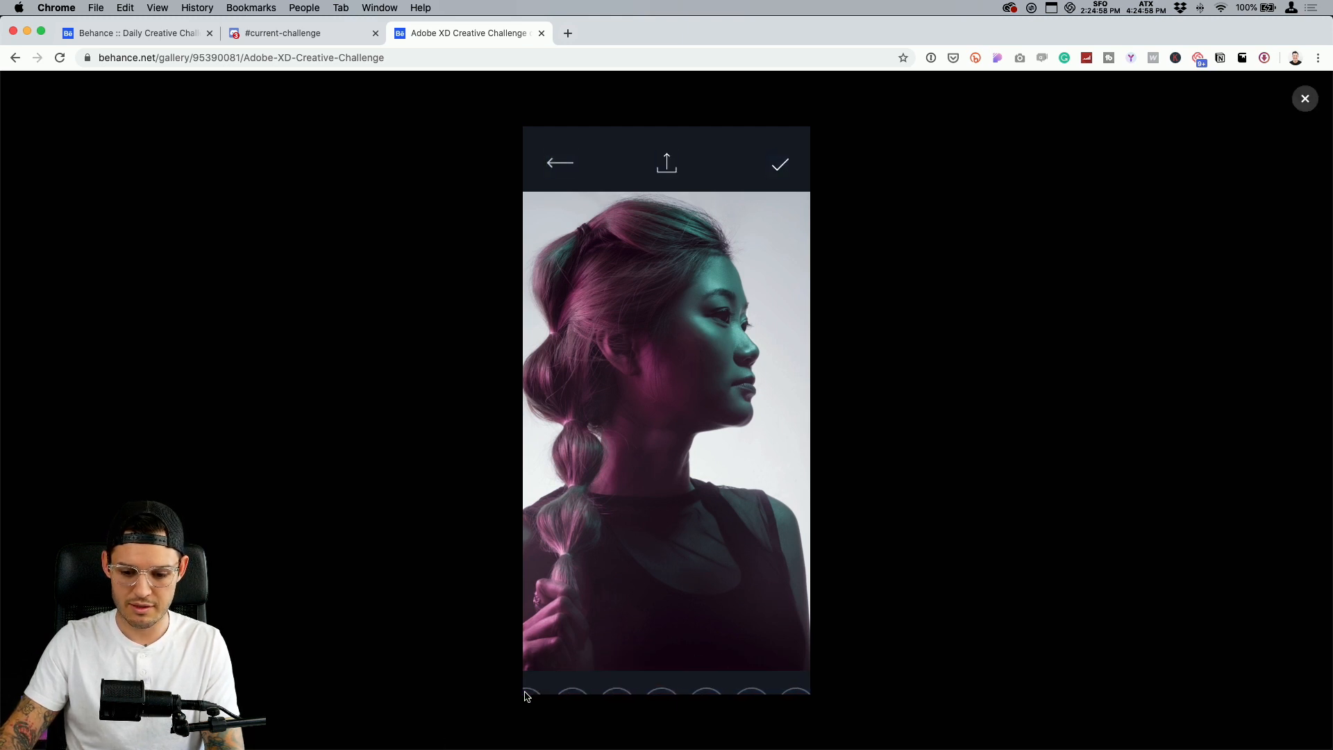
click(621, 603)
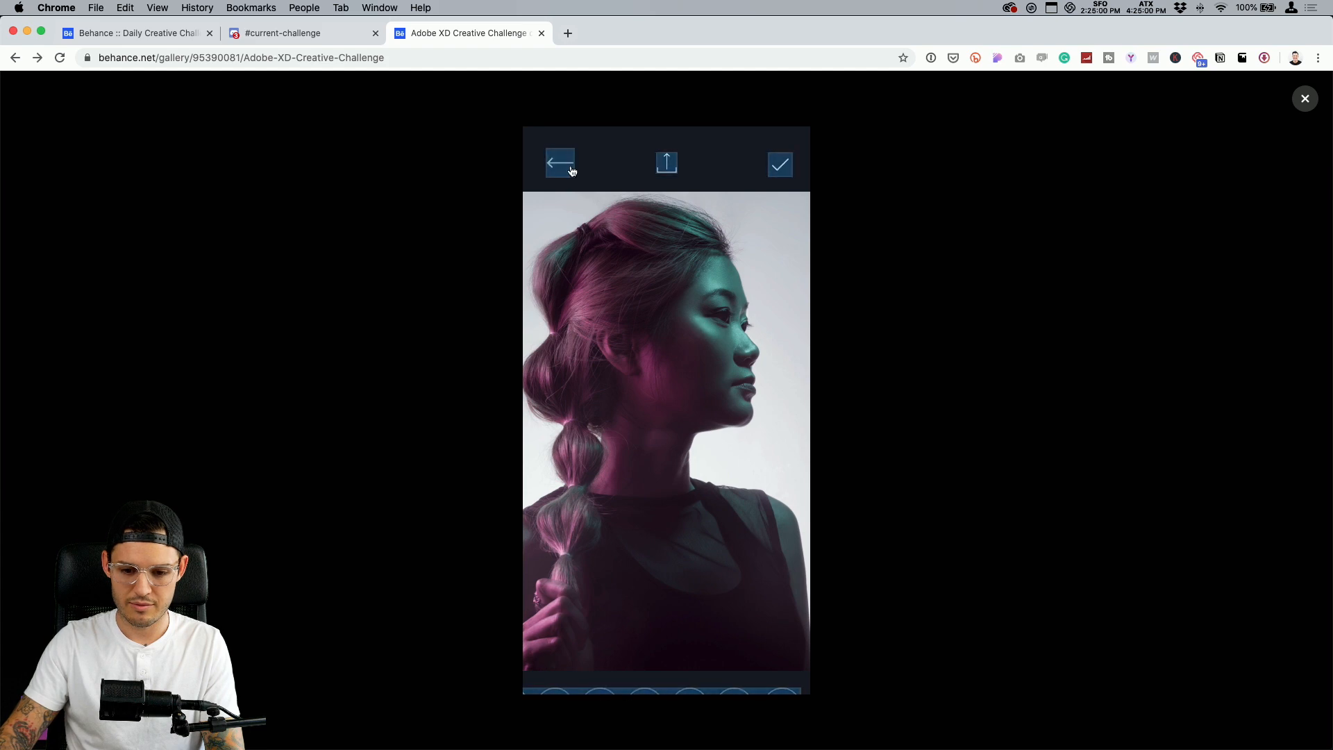
click(563, 167)
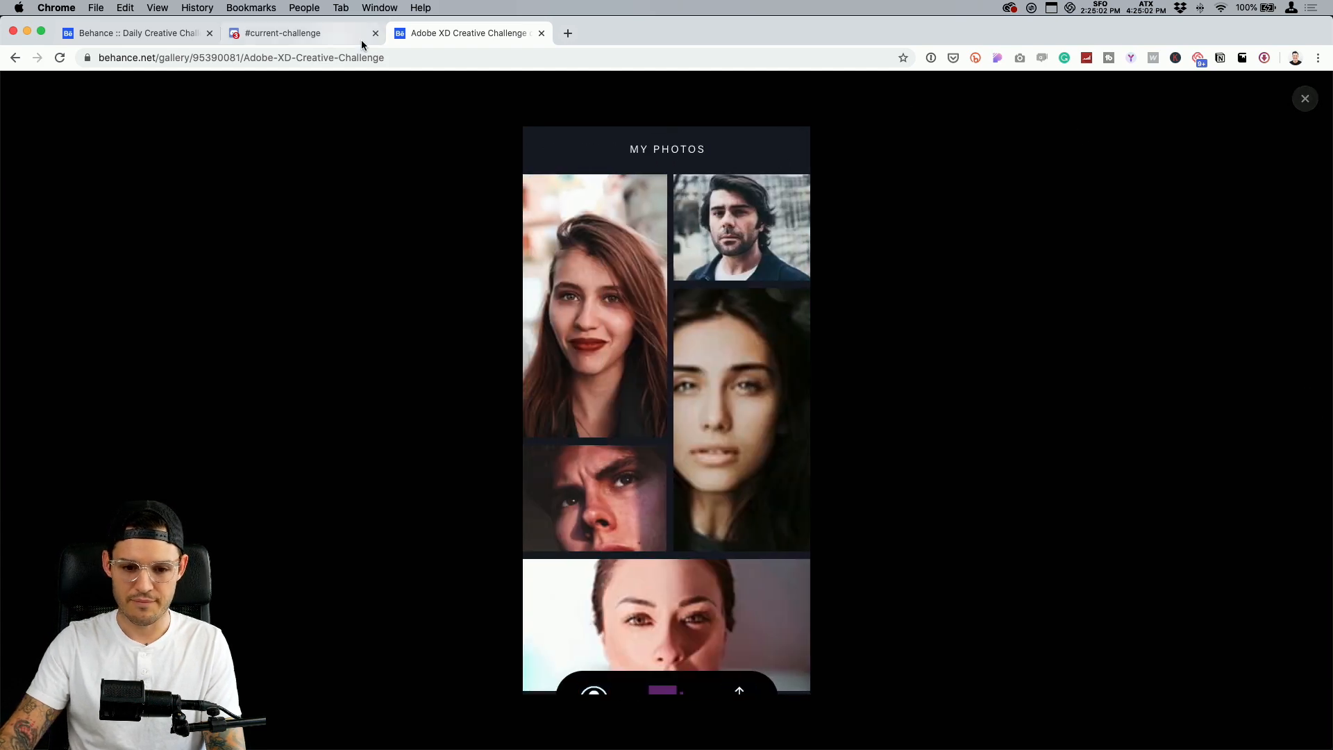
Return to the #current-challenge channel, play the Challenge_05_-_Onboarding_1.mp4 video in full screen, and exit it
click(298, 33)
scroll(478, 285, down, 4)
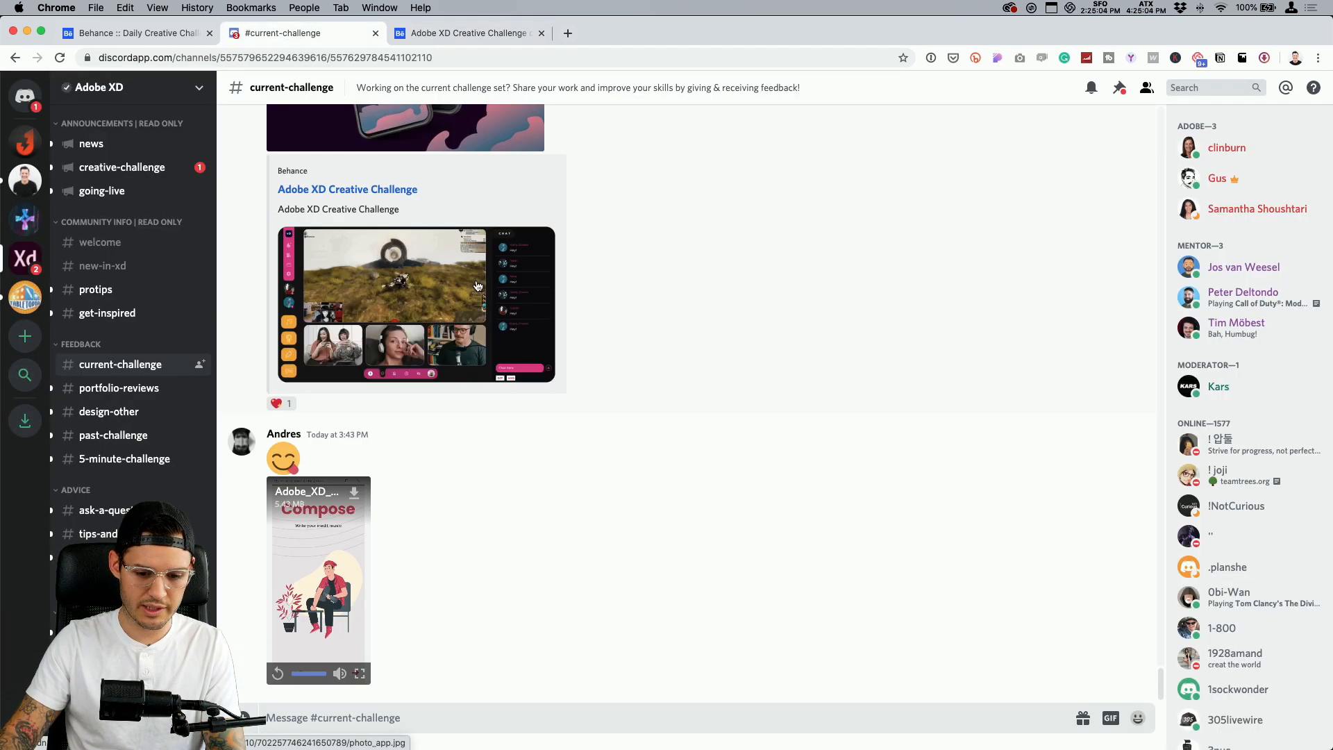
scroll(477, 285, up, 15)
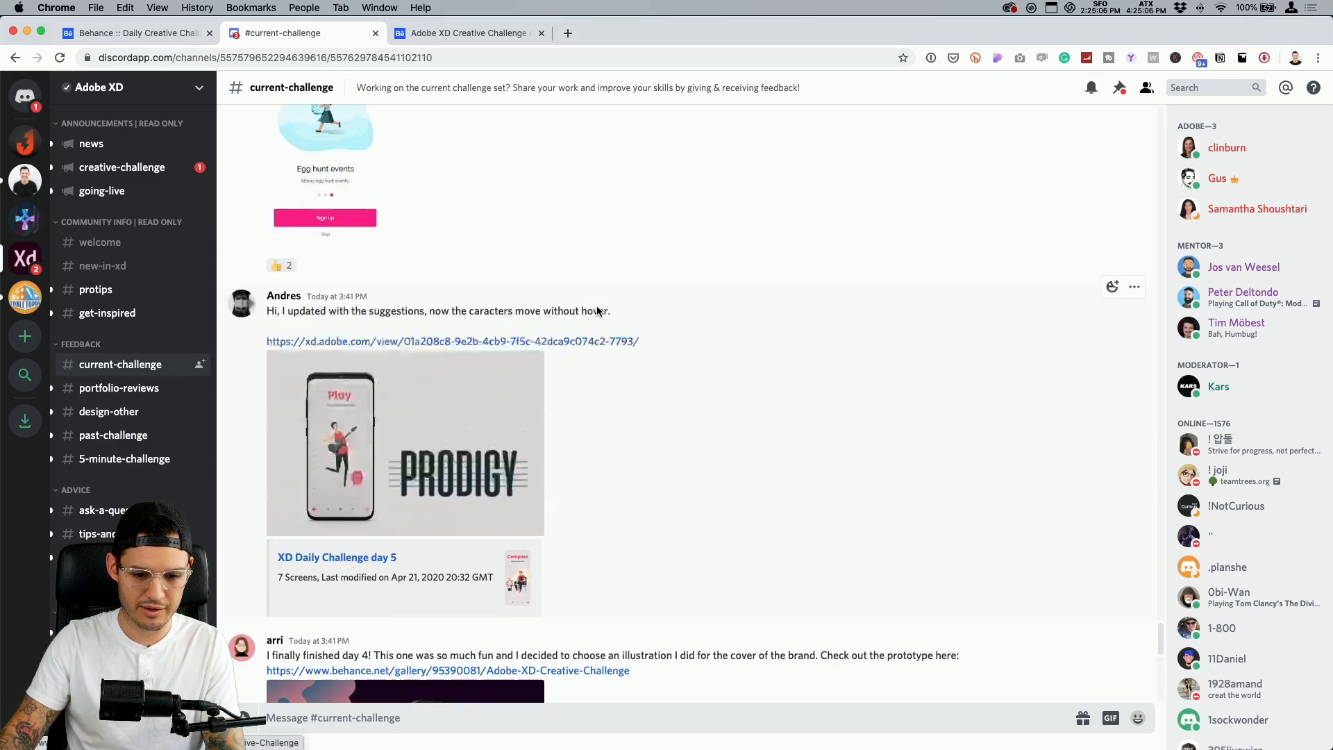
scroll(597, 312, up, 10)
click(406, 384)
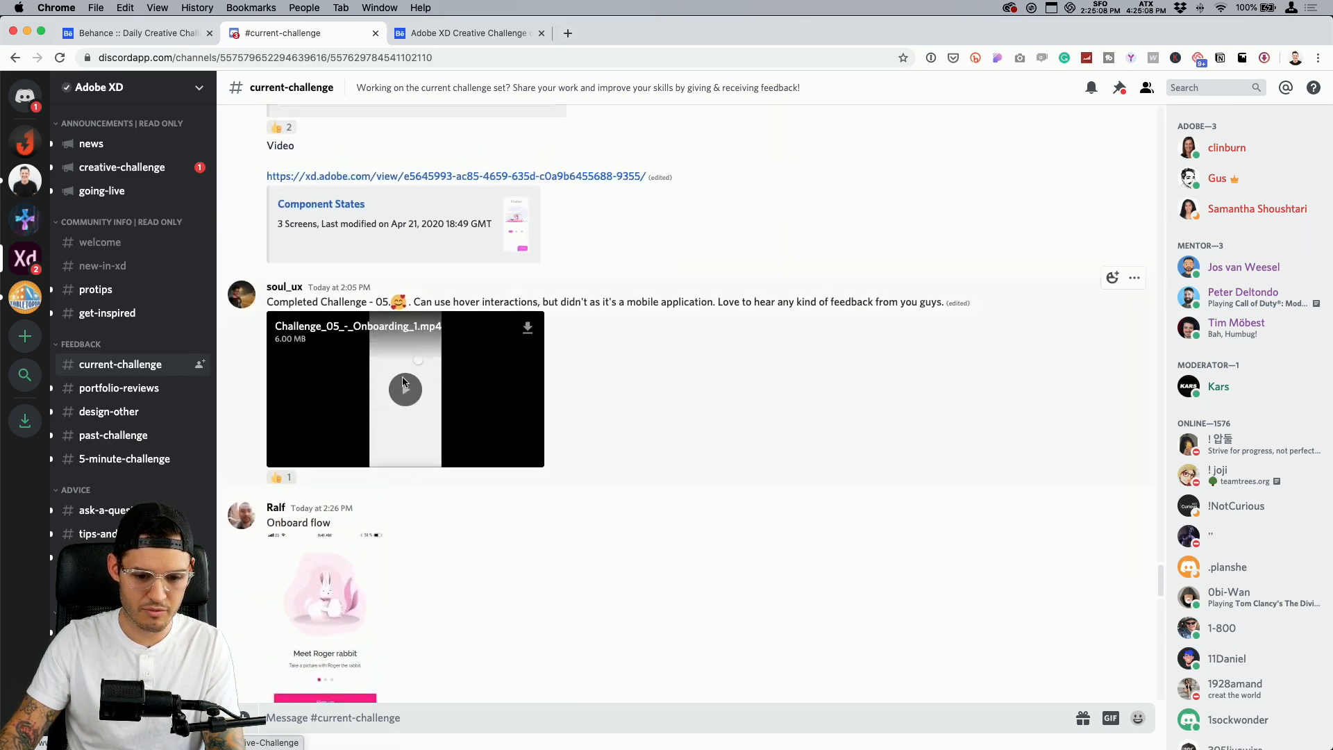
click(539, 457)
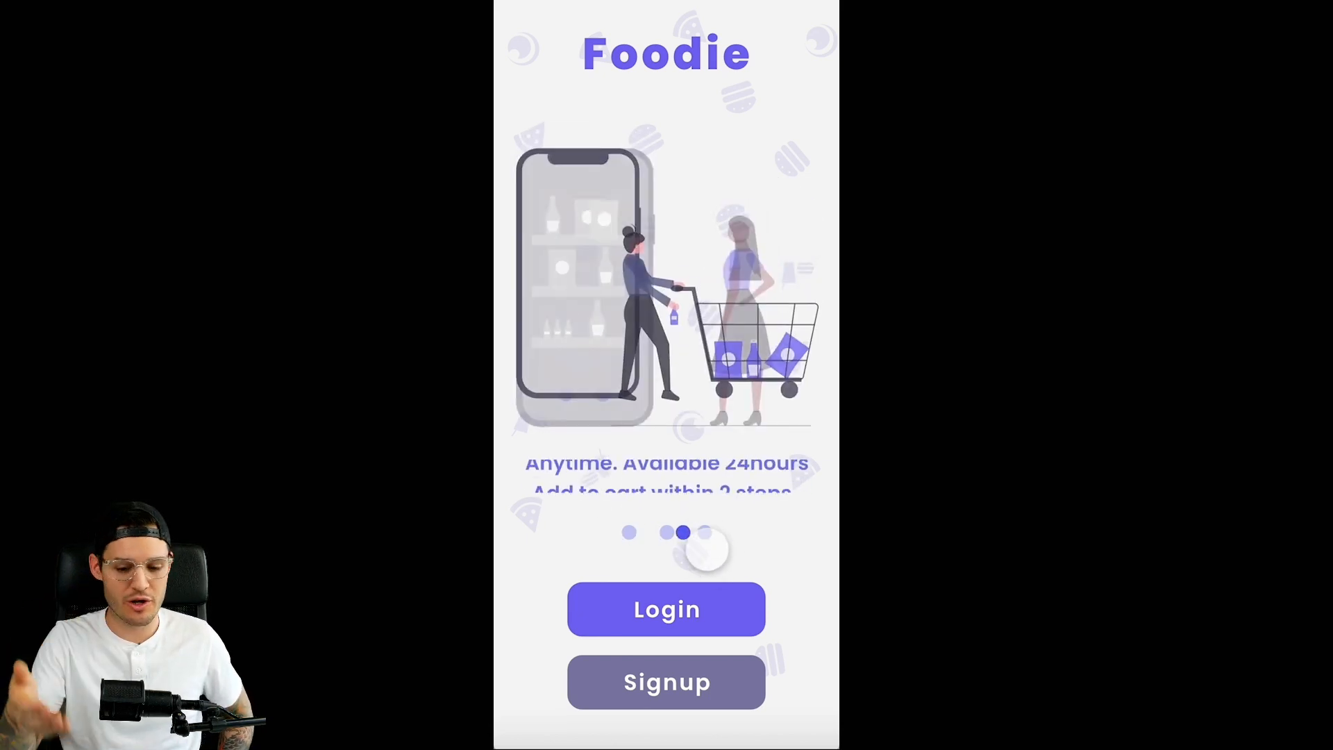
mouse_move(777, 456)
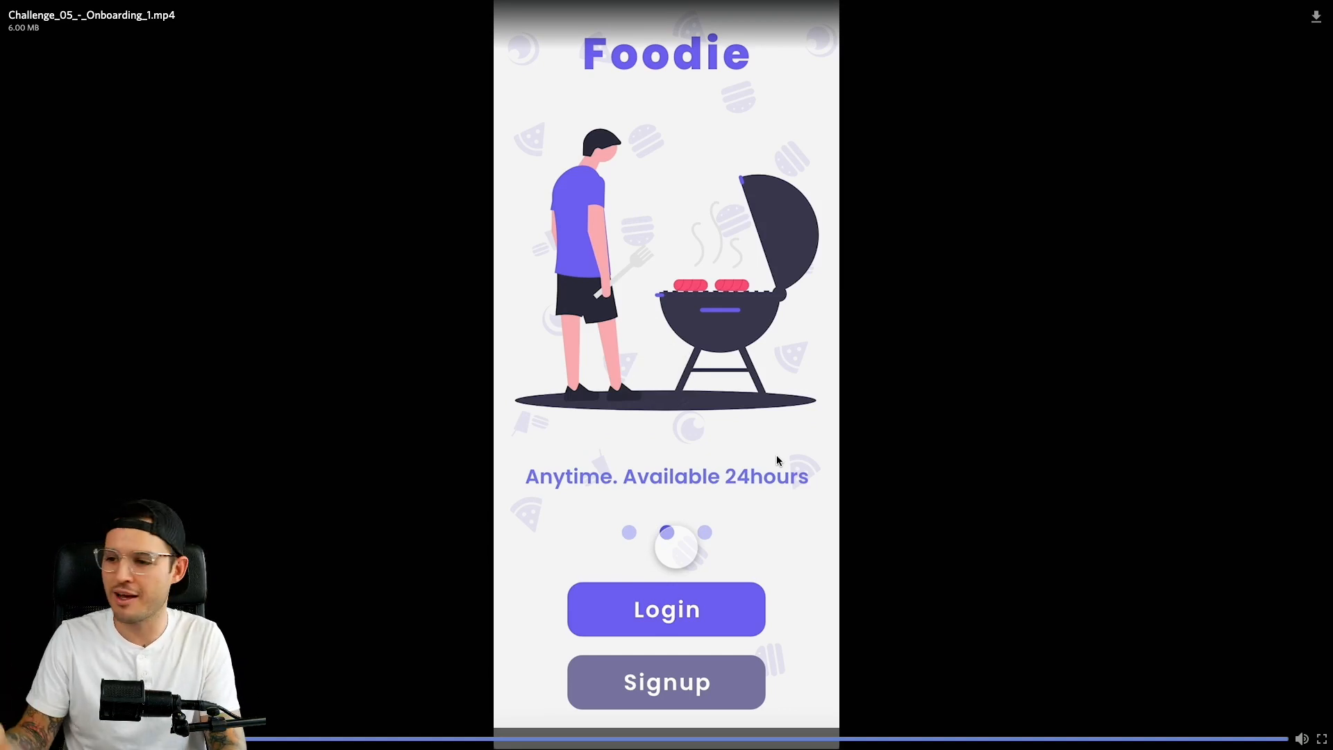
key(Escape)
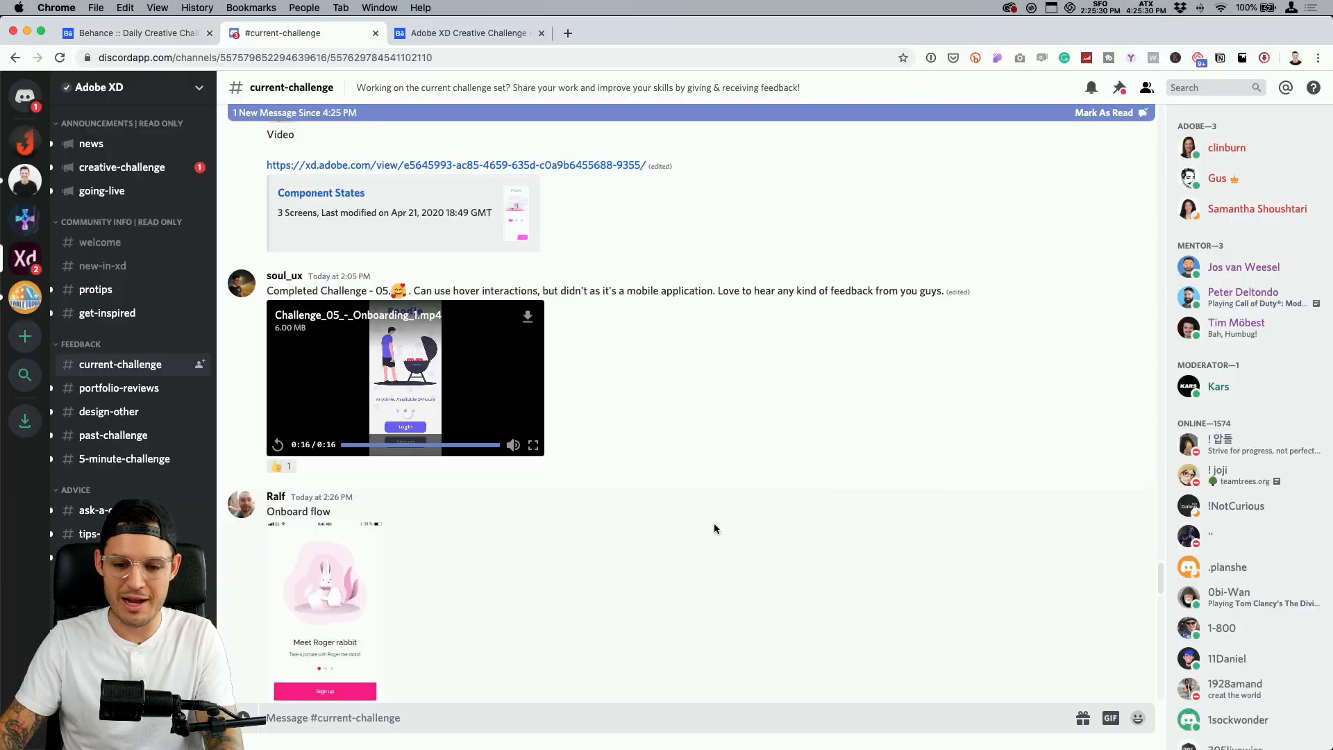
Examine the Component States challenge 5 post further up in the channel
scroll(747, 331, up, 4)
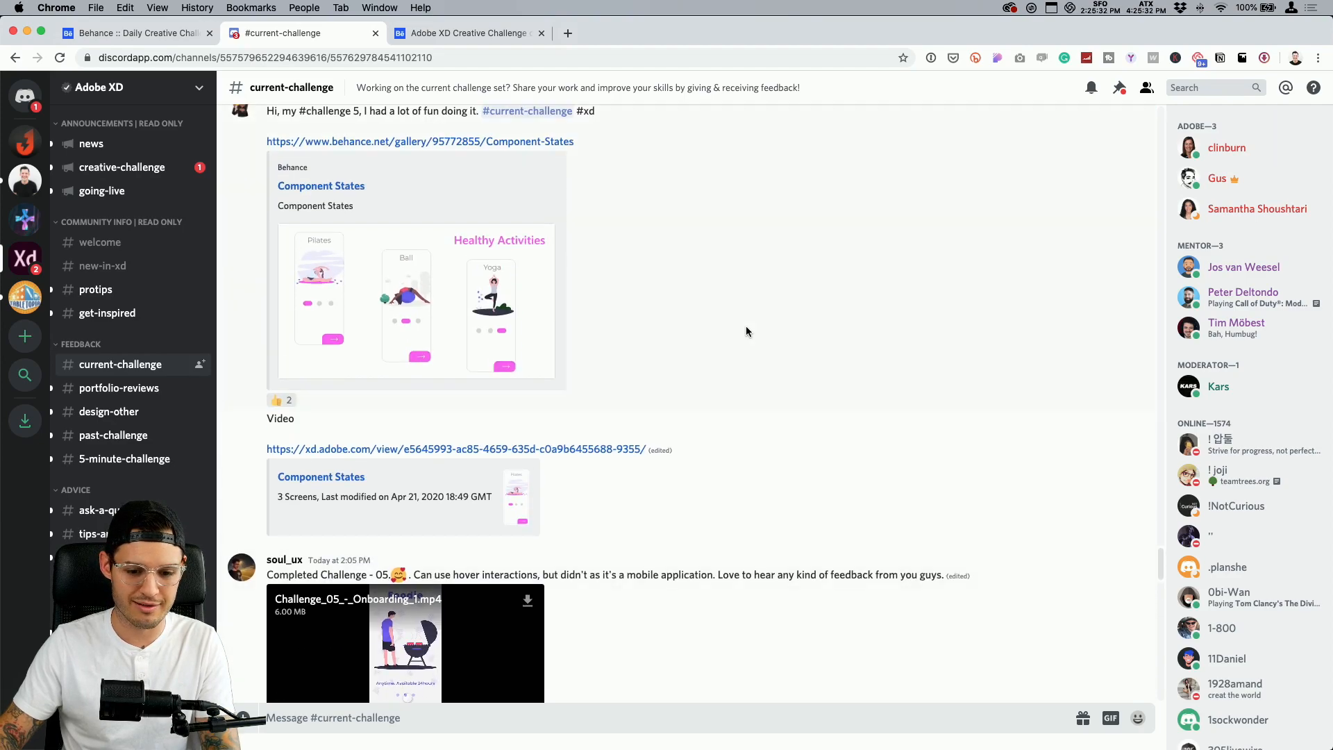